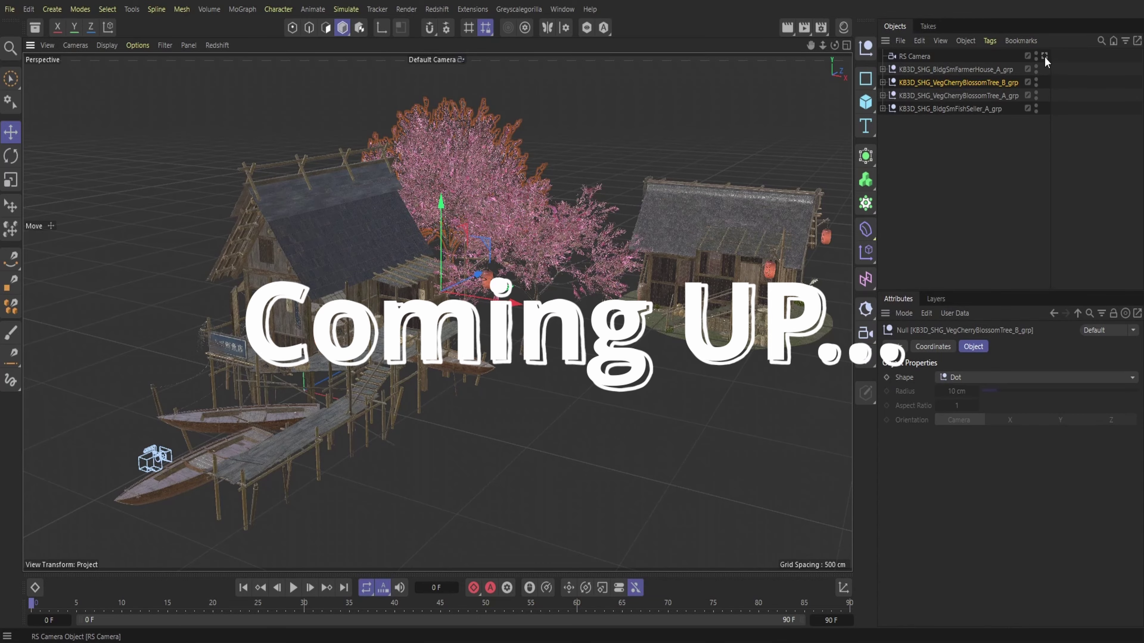
- Look through the RS Camera and select the VegCherryBlossomTree_A group
left_click(1044, 55)
left_click(919, 95)
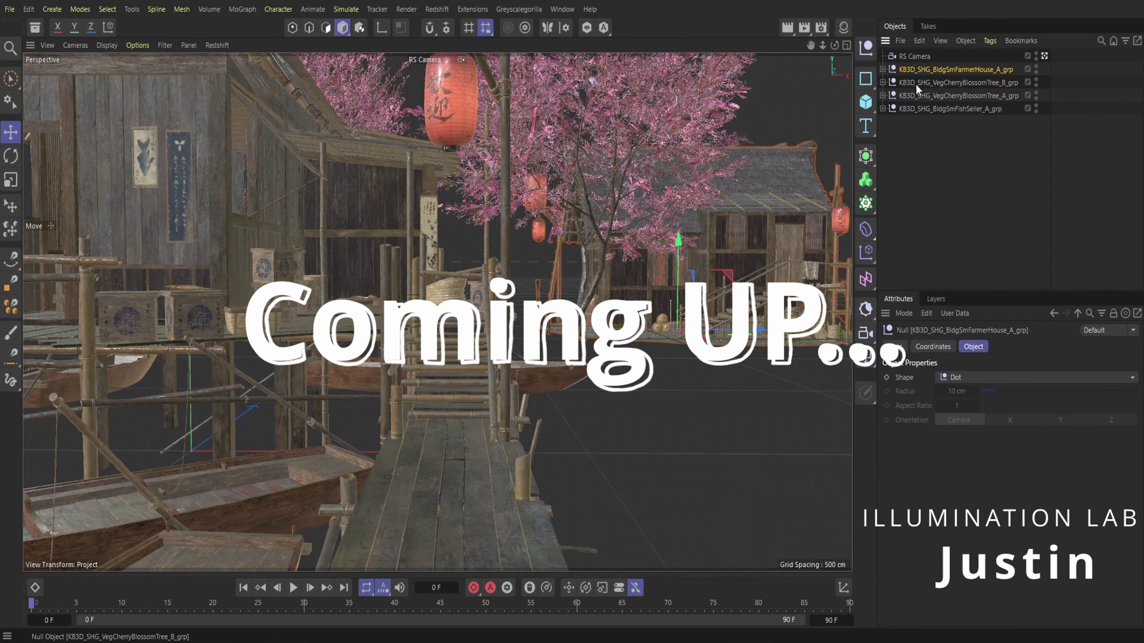
left_click(10, 205)
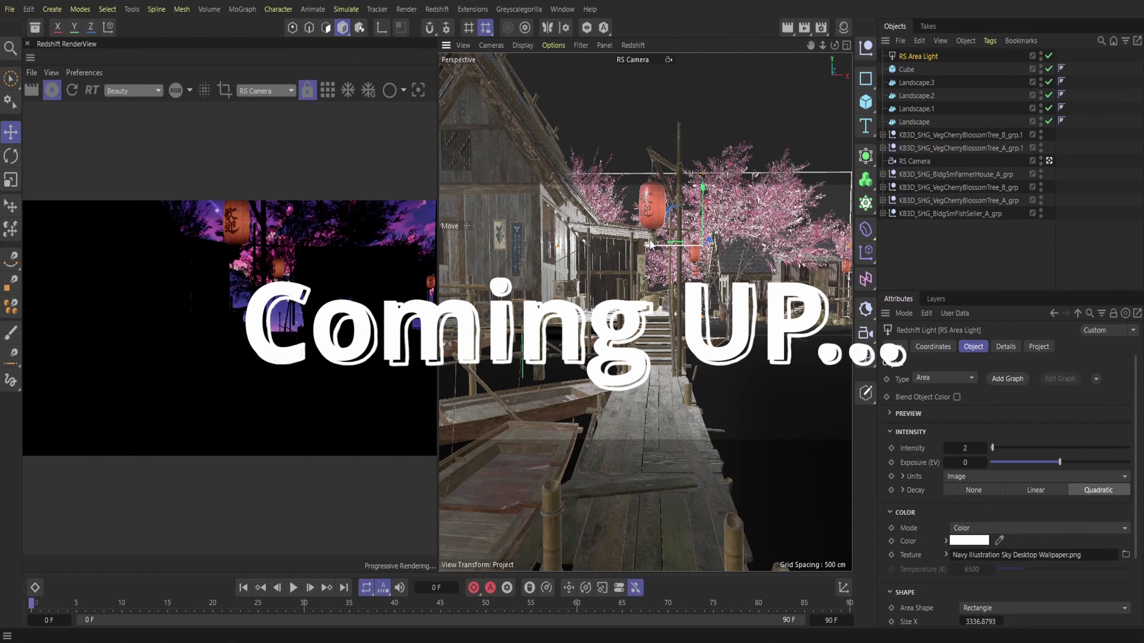
left_click_drag(650, 245, 654, 248)
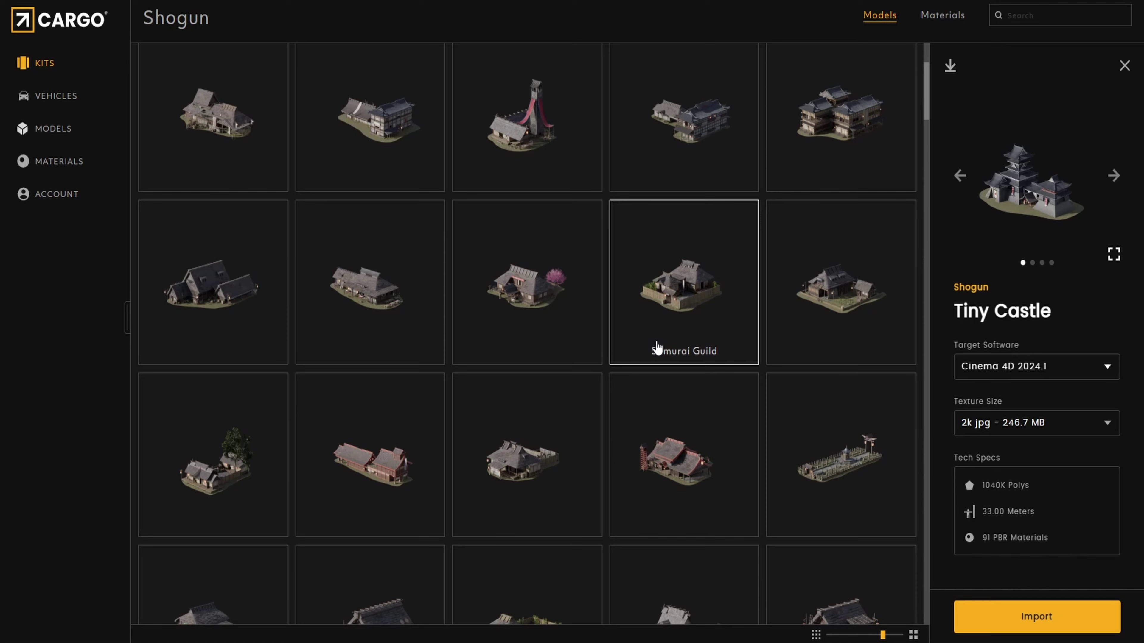
- Browse the Shogun kit's models in Cargo, opening the Japanese Gate details and examining the props and cherry blossom trees
scroll(658, 347, "down", 7)
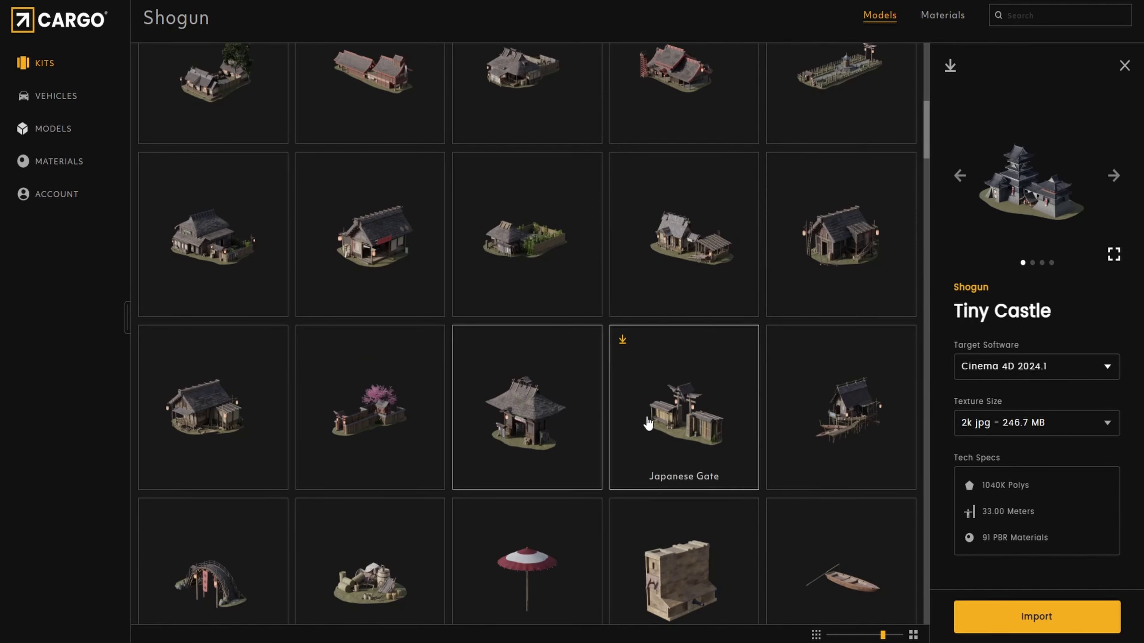
left_click(648, 424)
scroll(557, 383, "down", 20)
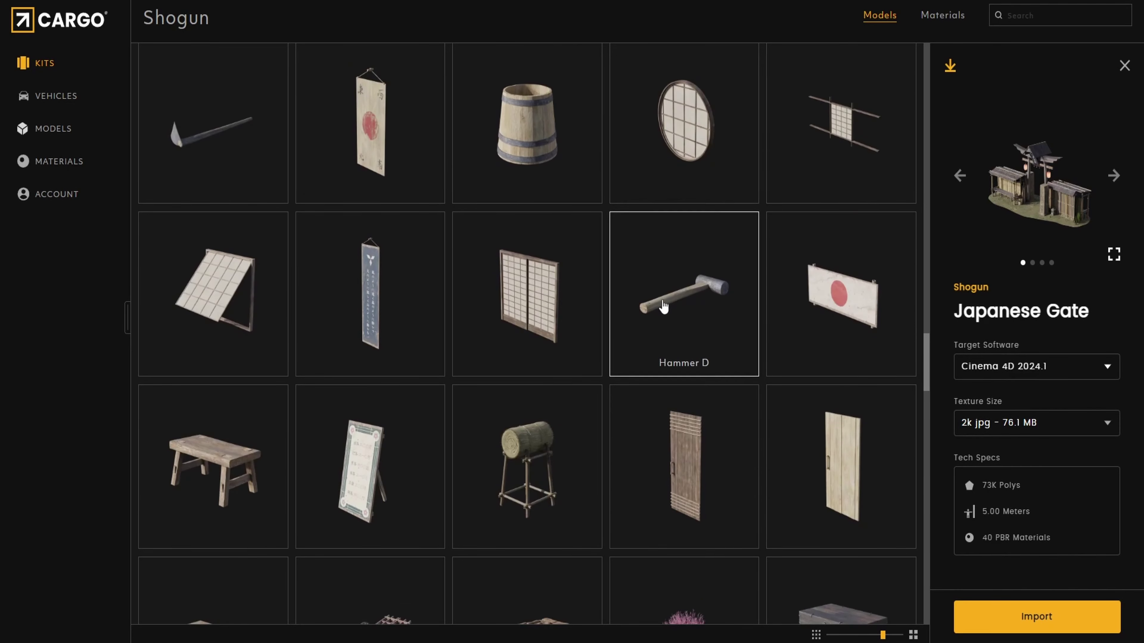
scroll(481, 347, "down", 3)
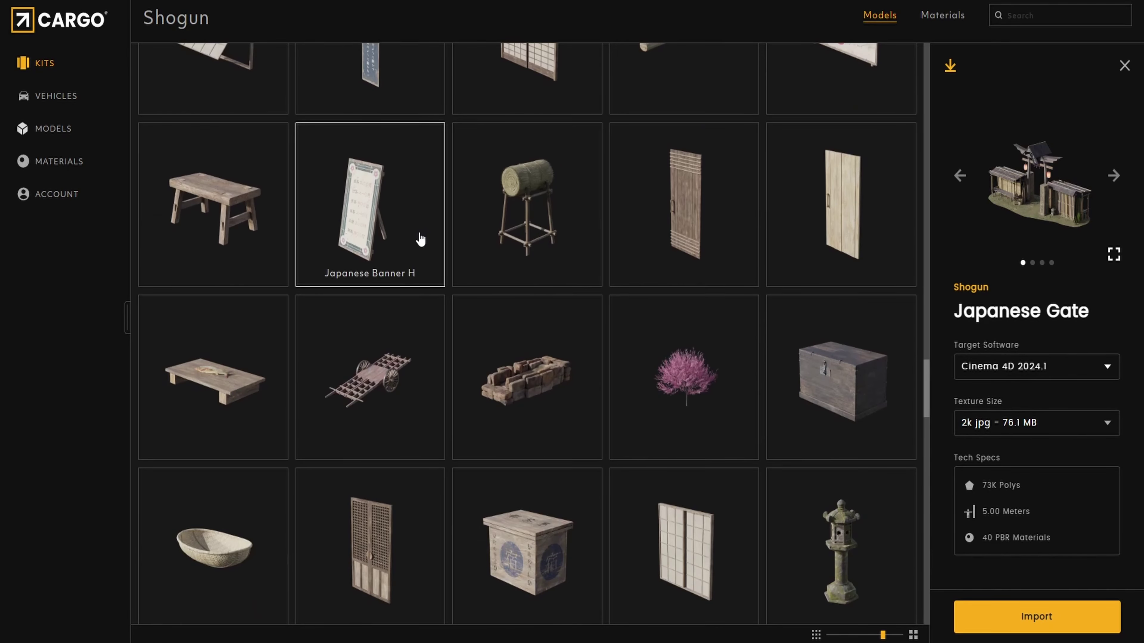
scroll(639, 329, "down", 2)
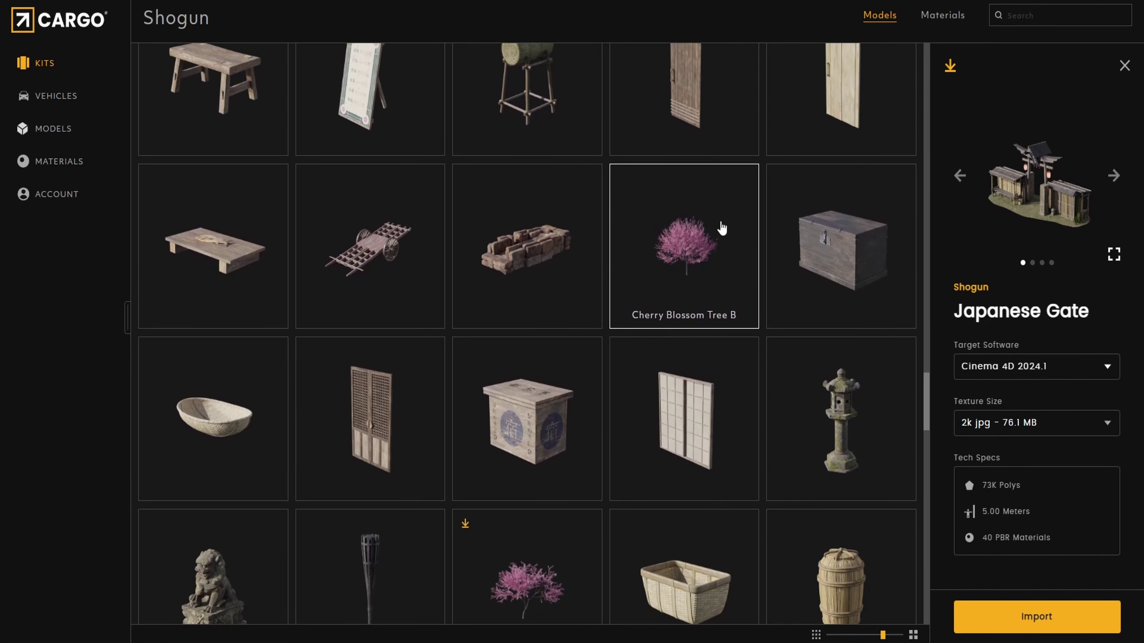
scroll(714, 217, "down", 20)
scroll(636, 417, "down", 4)
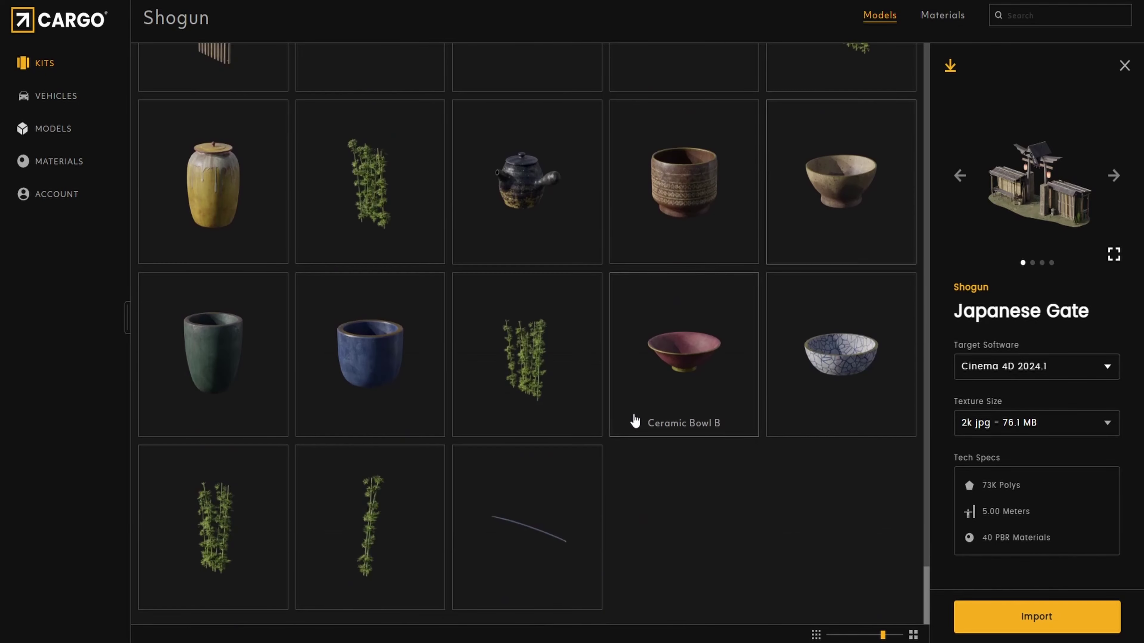
scroll(334, 554, "up", 9)
scroll(318, 539, "up", 20)
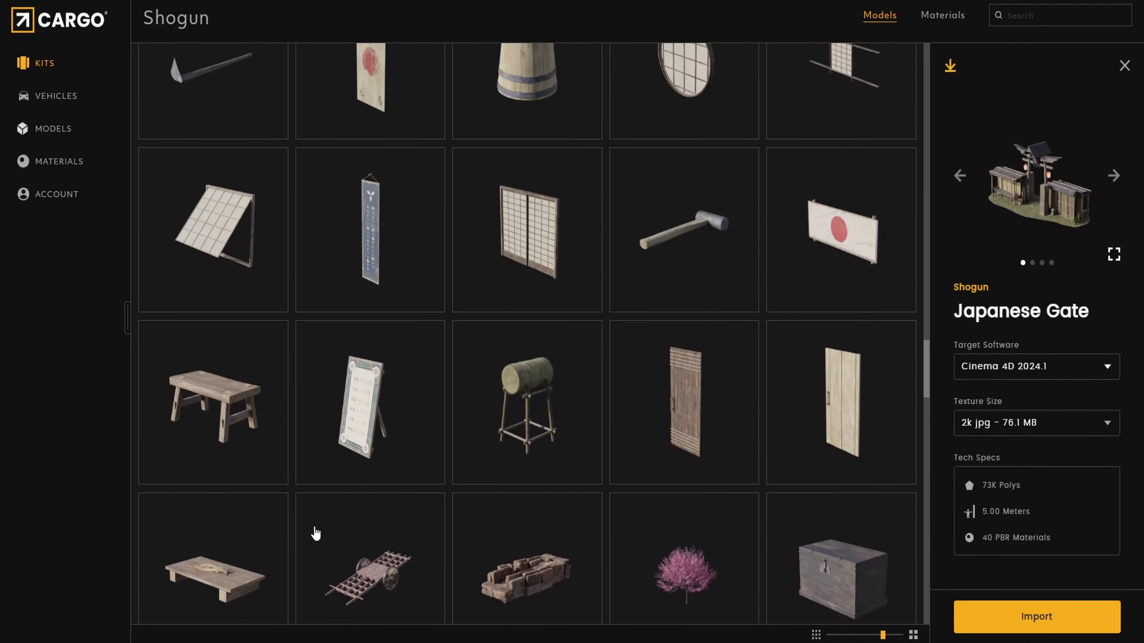
scroll(450, 473, "down", 5)
scroll(370, 390, "up", 5)
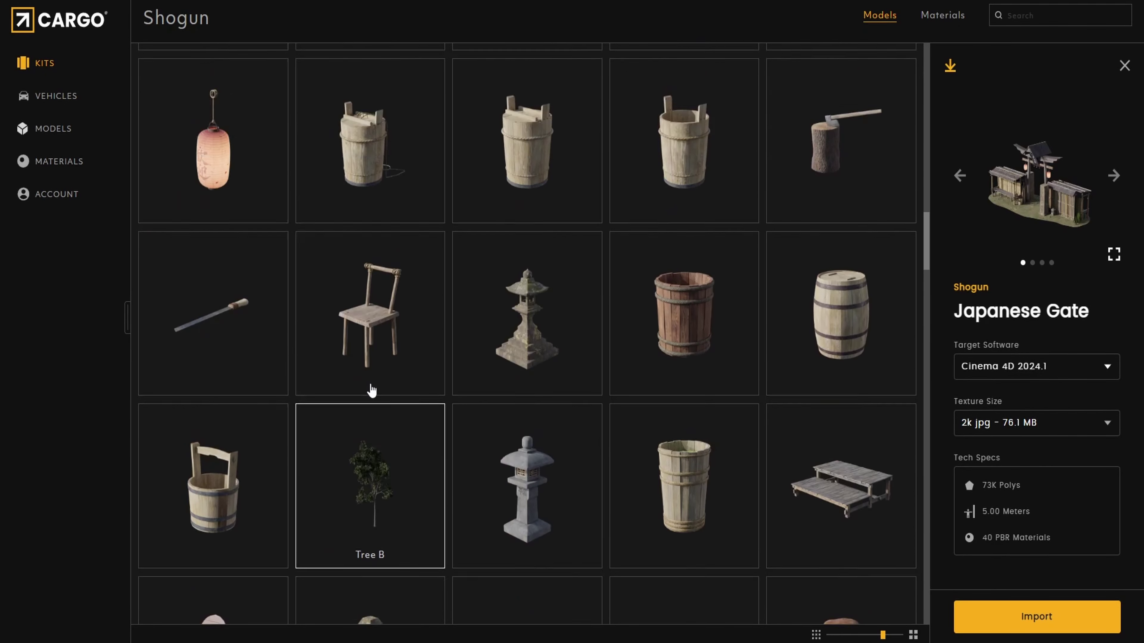
scroll(470, 421, "down", 10)
scroll(470, 421, "down", 15)
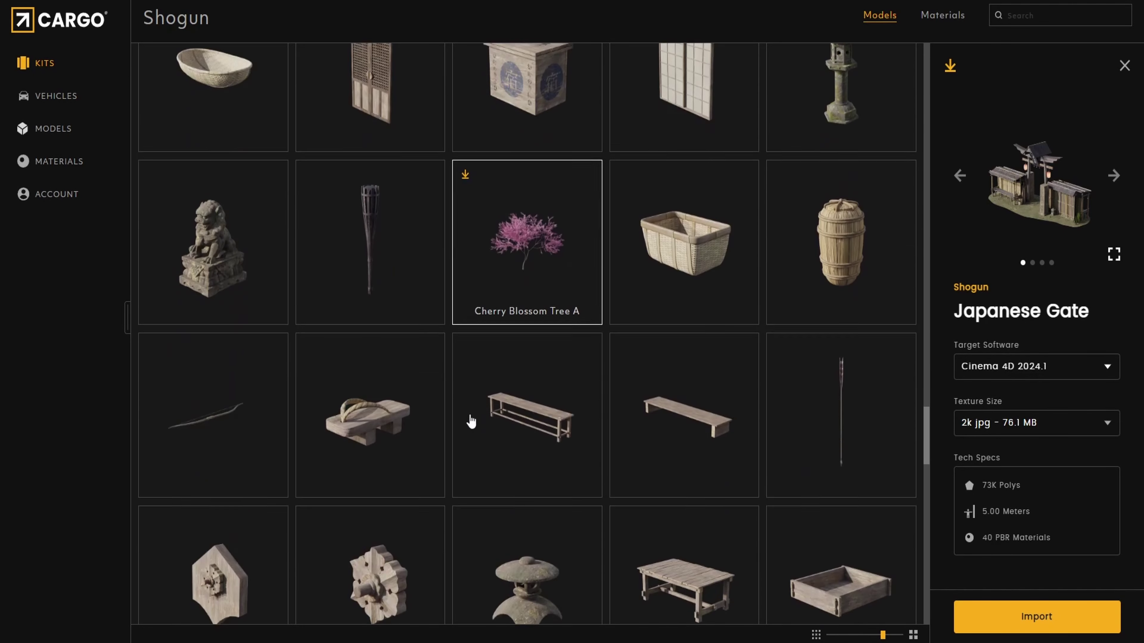
- Import the Cherry Blossom Tree B model from the Shogun kit into Cinema 4D
scroll(530, 173, "up", 5)
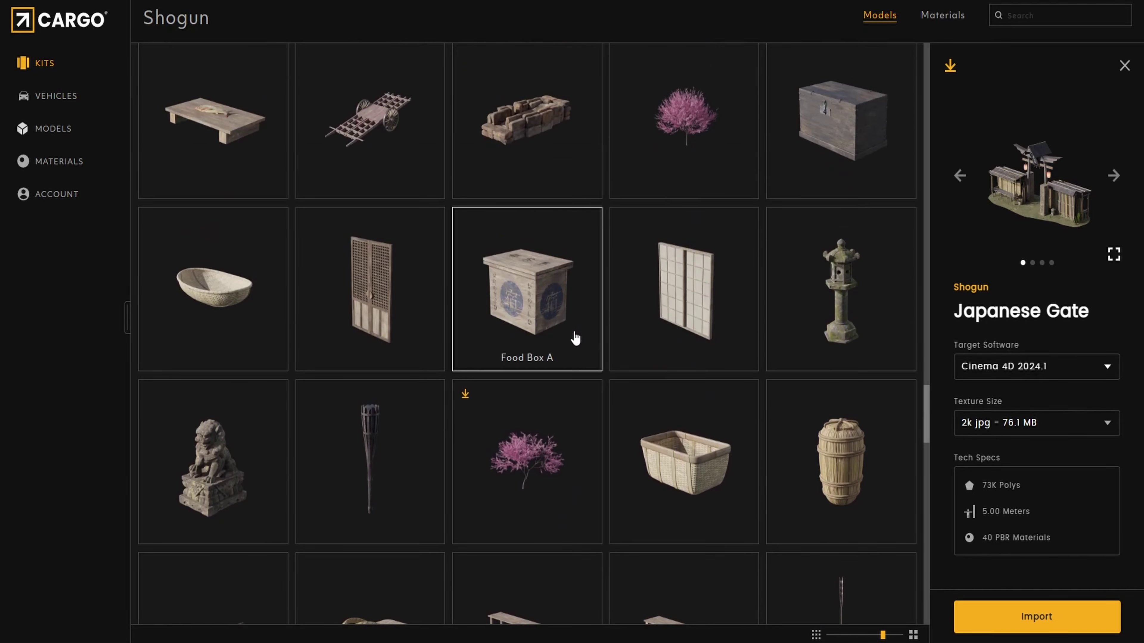
left_click(715, 171)
left_click(1013, 617)
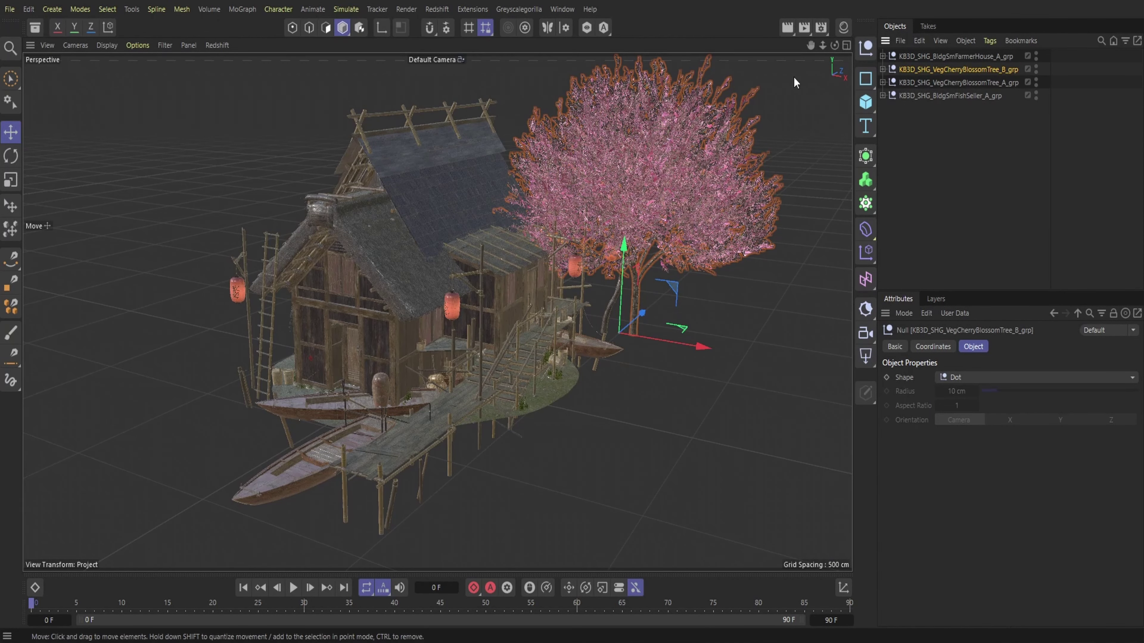
- Move the farmer house clear of the fish seller house to behind the cherry trees and rotate it
left_click(957, 58)
left_click_drag(425, 251, 780, 378)
left_click_drag(757, 283, 637, 277)
left_click(10, 157)
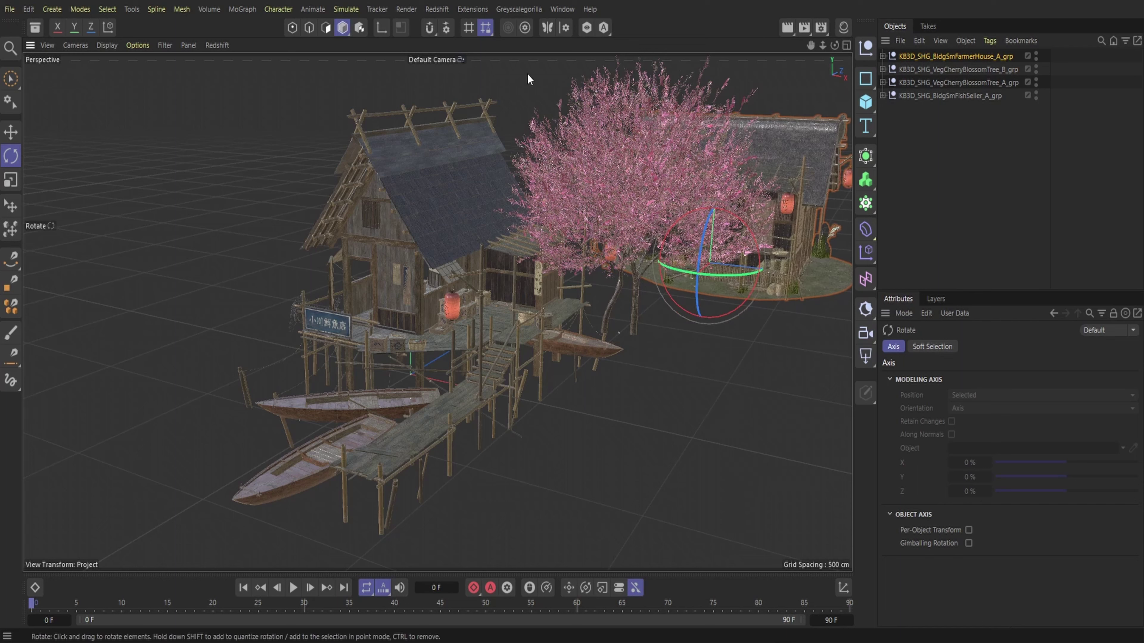
- Add a standard Redshift camera and look through it in the perspective view
left_click(436, 9)
mouse_move(467, 53)
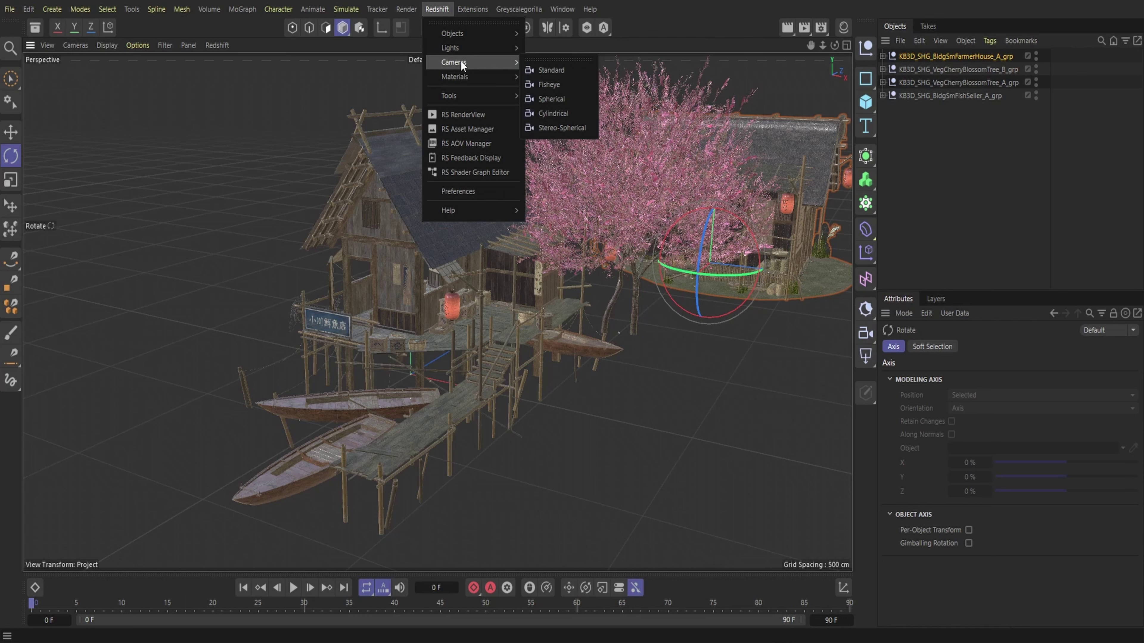
left_click(551, 70)
left_click(457, 59)
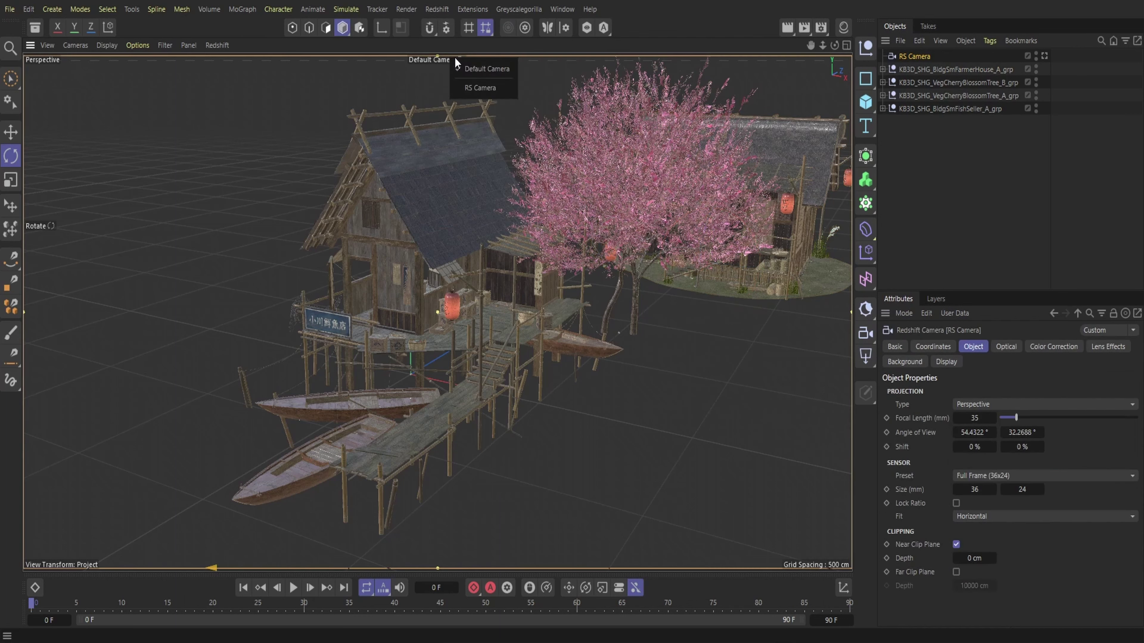
left_click(477, 88)
- Frame the RS Camera low over the wooden walkway, facing the steps with the fish seller house and boats alongside
left_click_drag(823, 45, 837, 45)
left_click_drag(438, 312, 541, 225, "alt")
middle_click_drag(438, 312, 417, 369, "alt")
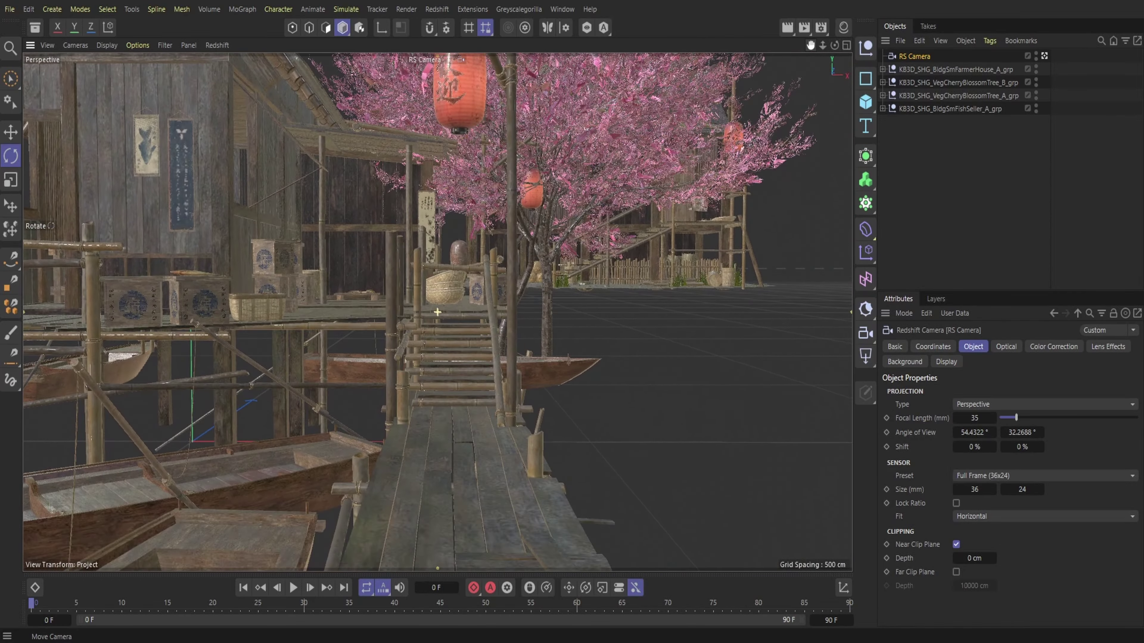
mouse_move(833, 67)
left_mouse_down()
mouse_move(825, 47)
mouse_move(839, 47)
left_mouse_up()
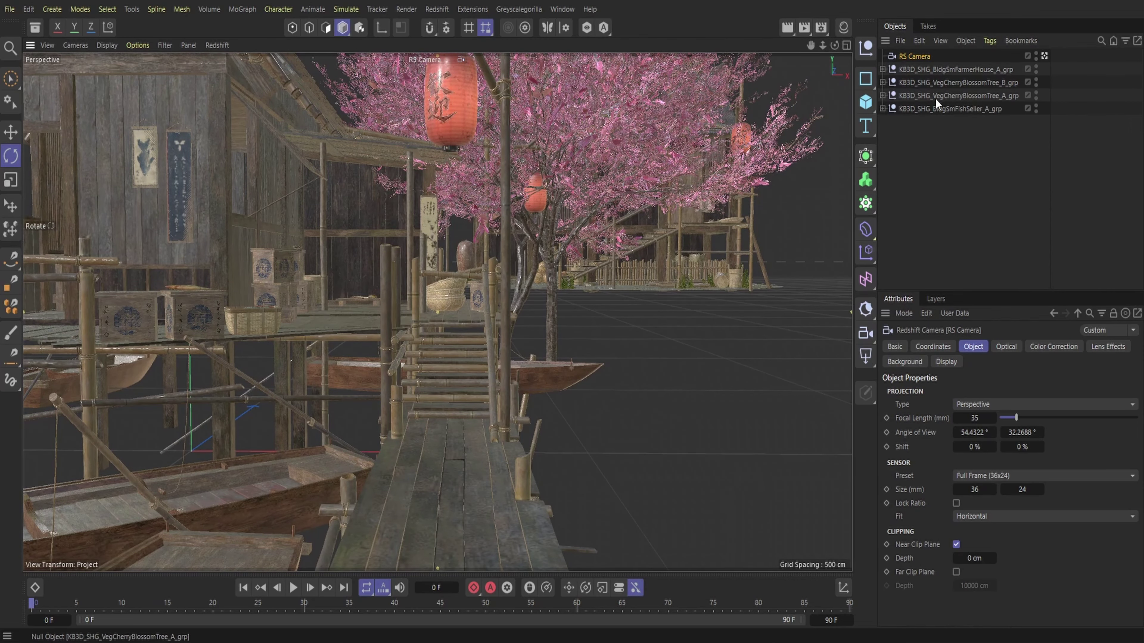
- Move the farmer house into the camera's view behind the cherry trees, shifting it sideways and farther back and lowering it
left_click(939, 69)
left_click(7, 131)
left_click_drag(621, 285, 697, 284)
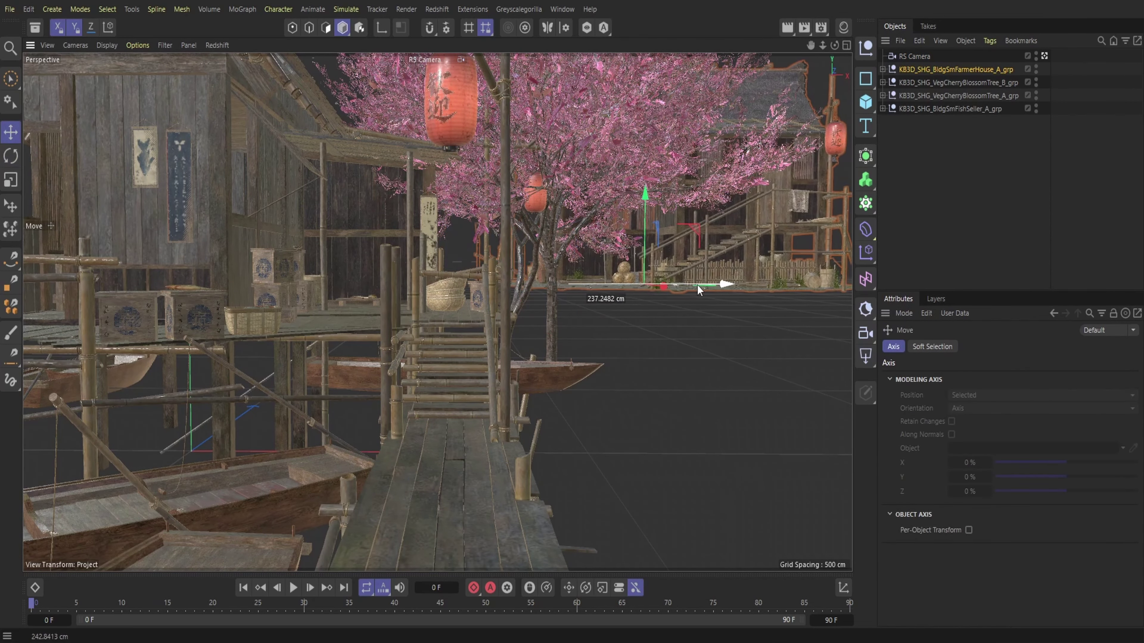
left_click_drag(646, 212, 647, 249)
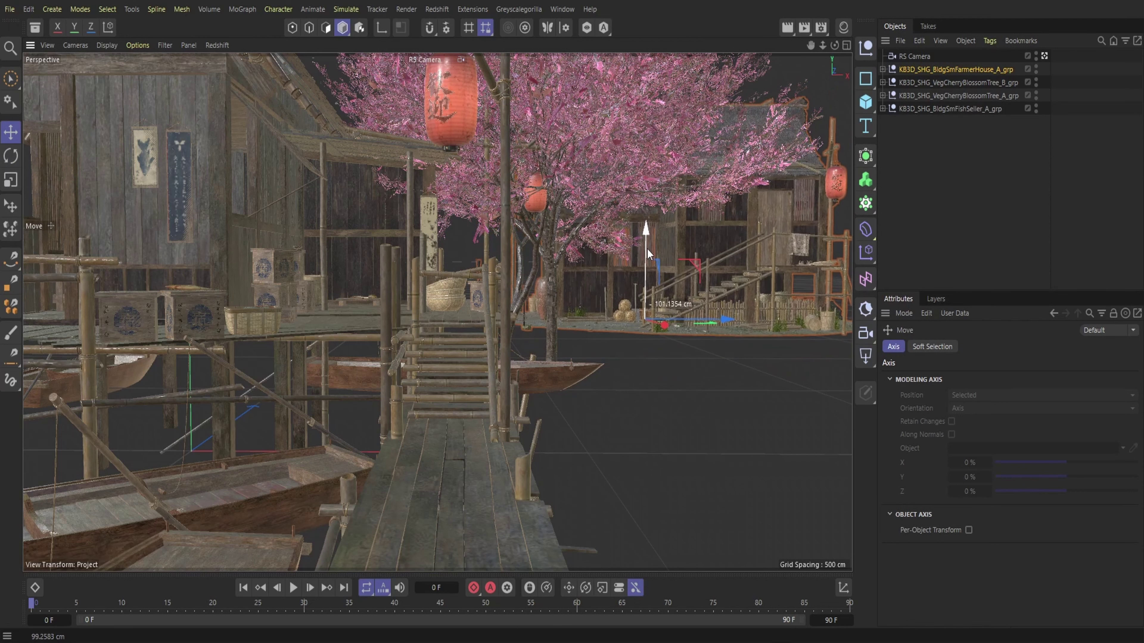
left_click_drag(662, 325, 634, 317)
left_click_drag(617, 224, 618, 243)
left_click_drag(702, 329, 746, 329)
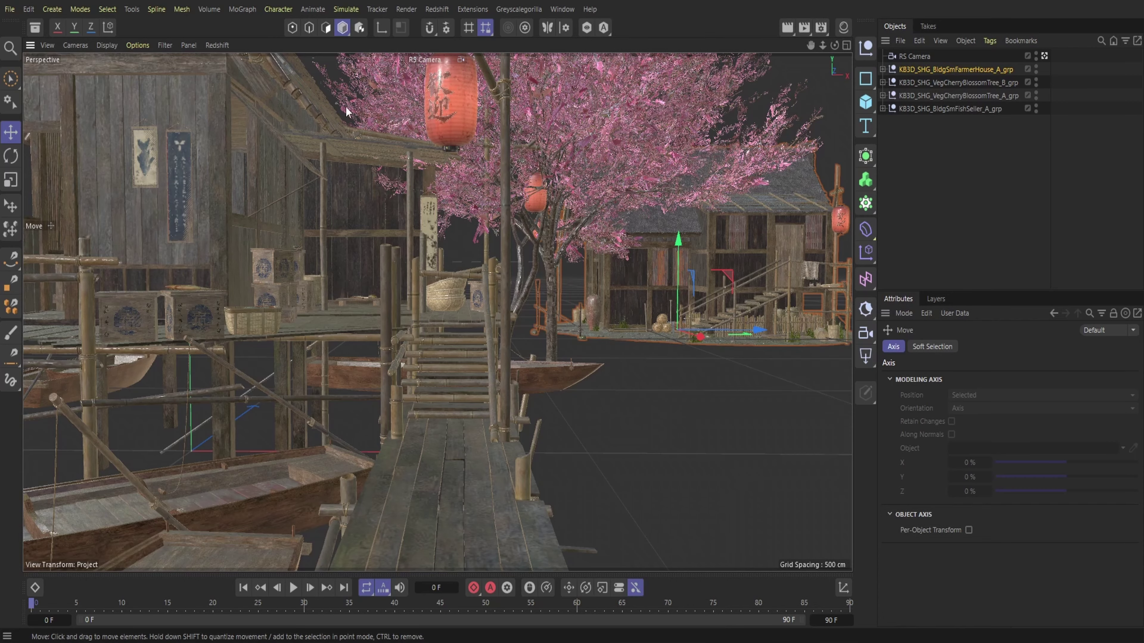
- Return to the default camera and shift cherry blossom tree A away from the fish seller house
left_click(439, 60)
left_click(472, 70)
right_click_drag(811, 45, 774, 45)
left_click_drag(810, 45, 698, 75)
left_click(945, 84)
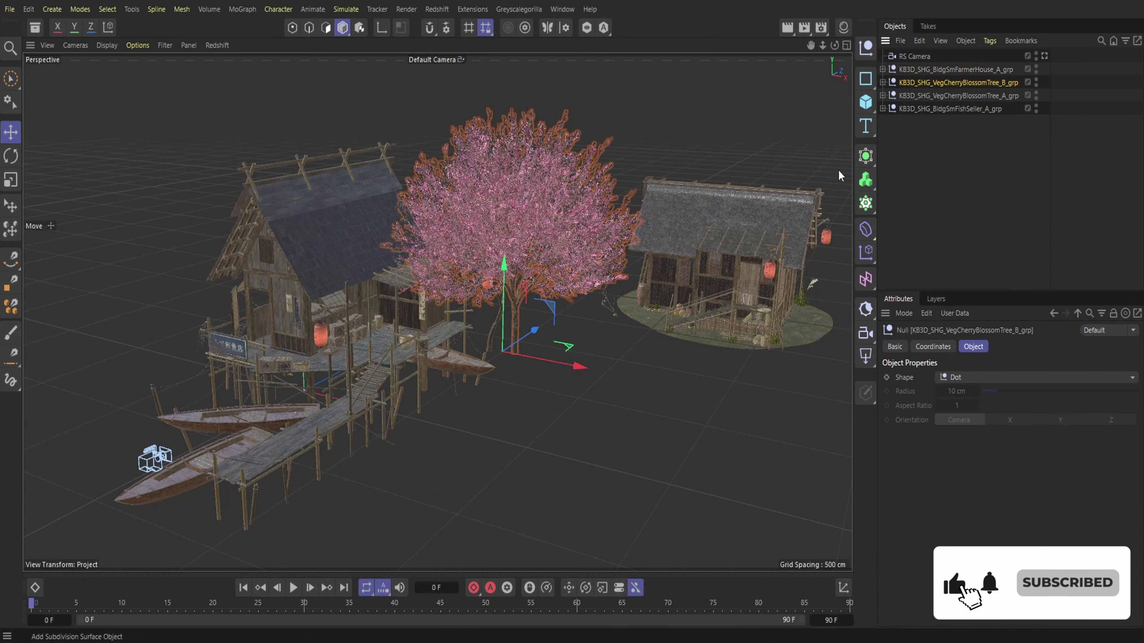
left_click(955, 98)
left_click_drag(549, 360, 540, 294)
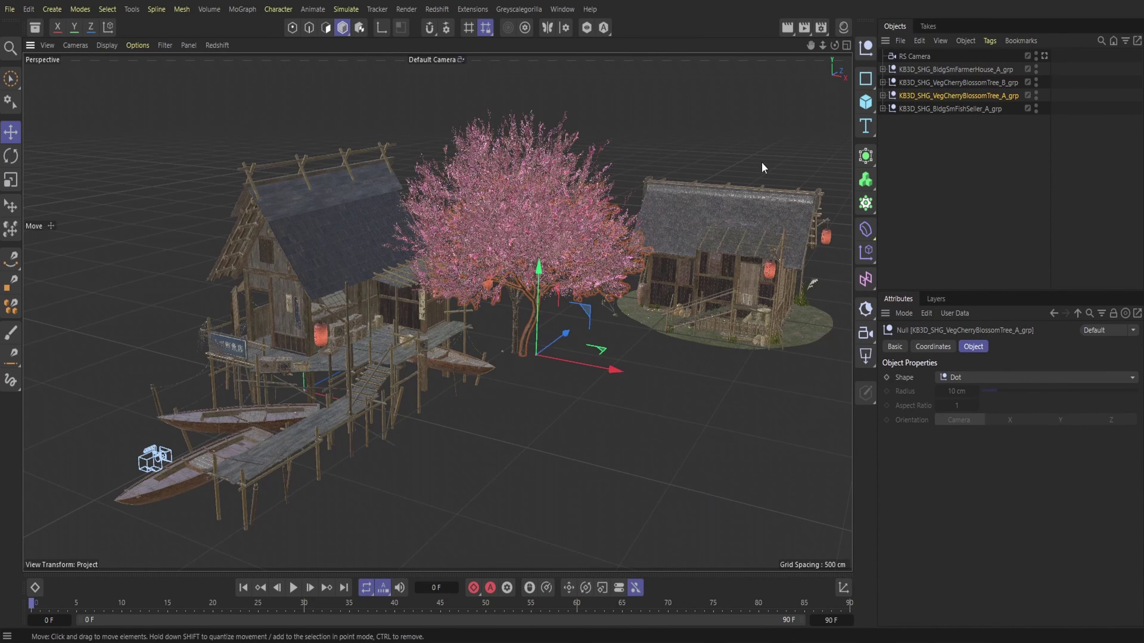
- Move cherry blossom tree B back behind the fish seller house and look through the RS Camera
left_click(931, 82)
left_click_drag(551, 359, 478, 270)
left_click(1044, 56)
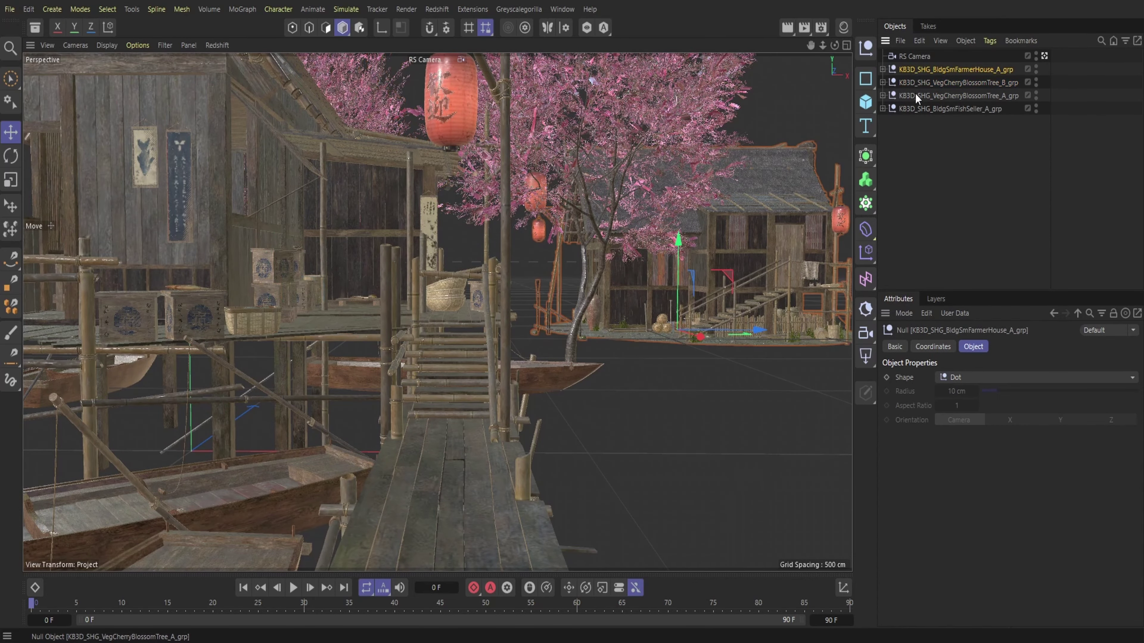
- Rotate cherry blossom tree A about its vertical axis so its branches spread differently in the camera view
left_click(915, 95)
left_click(10, 206)
left_click(10, 156)
left_click_drag(597, 371, 741, 374)
- Nudge cherry blossom tree B along its X axis, farther behind the fish seller house
left_click(955, 83)
left_click(11, 132)
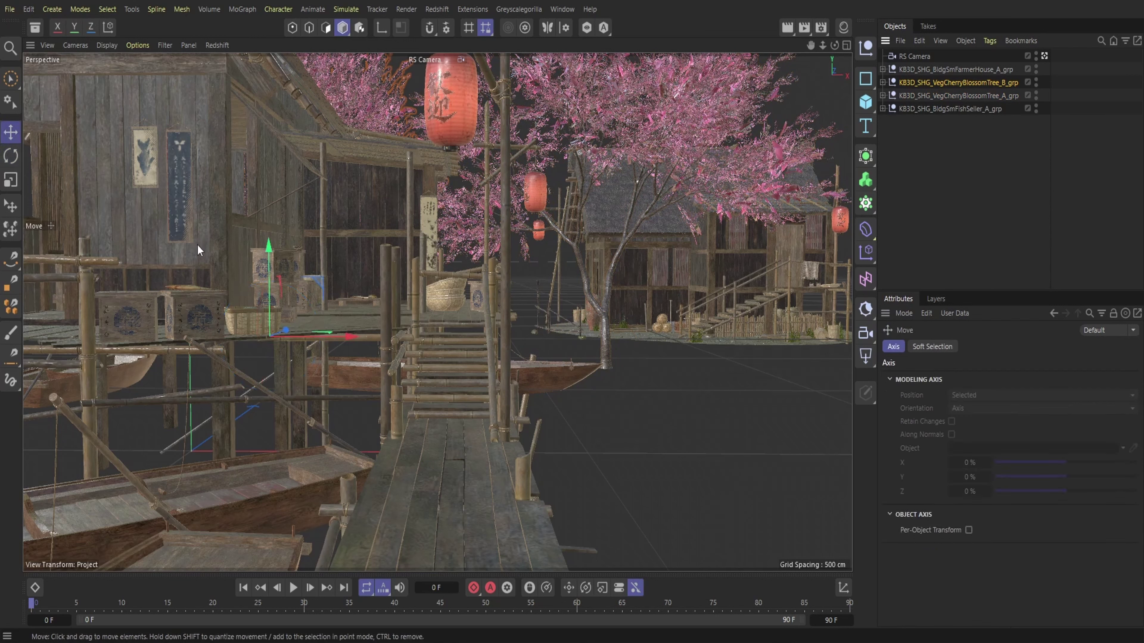
mouse_move(328, 340)
left_mouse_down()
mouse_move(351, 346)
mouse_move(319, 345)
left_mouse_up()
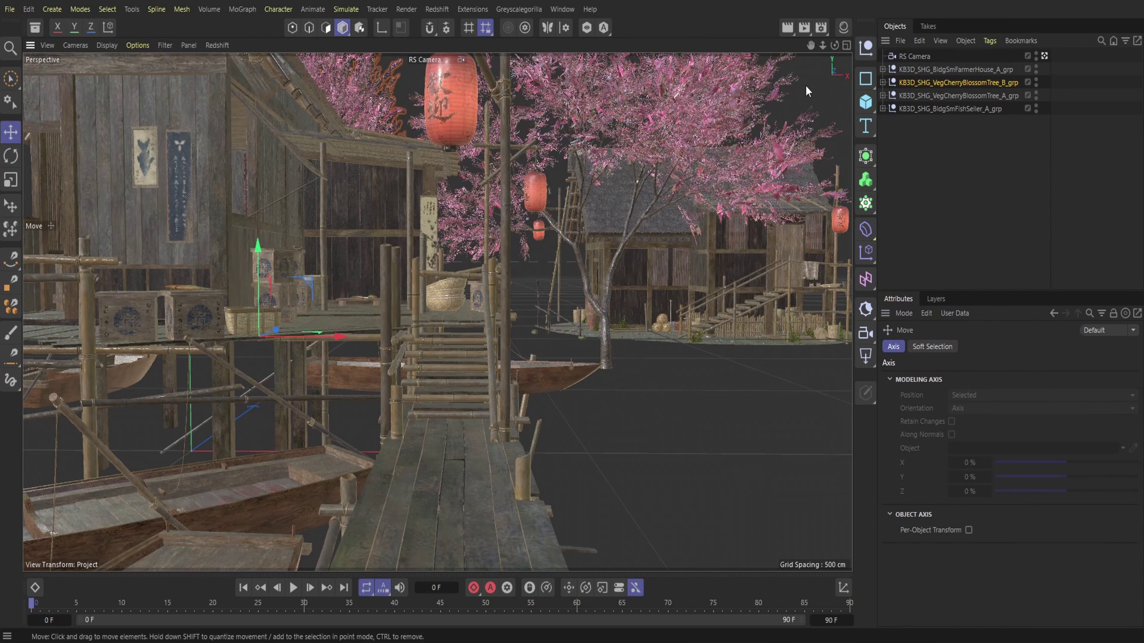
- From the default camera, select both cherry blossom trees and duplicate them with copy and paste
left_click(447, 62)
left_click(478, 72)
left_click_drag(701, 154, 540, 171, "alt")
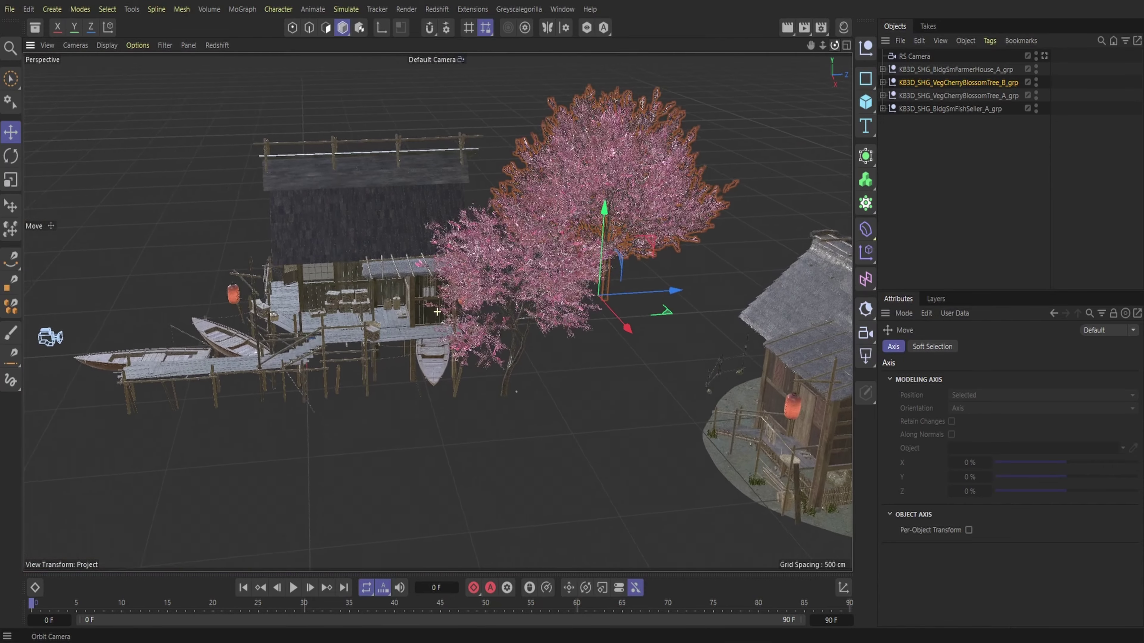
right_click_drag(702, 154, 604, 155, "alt")
left_click(995, 95, "ctrl")
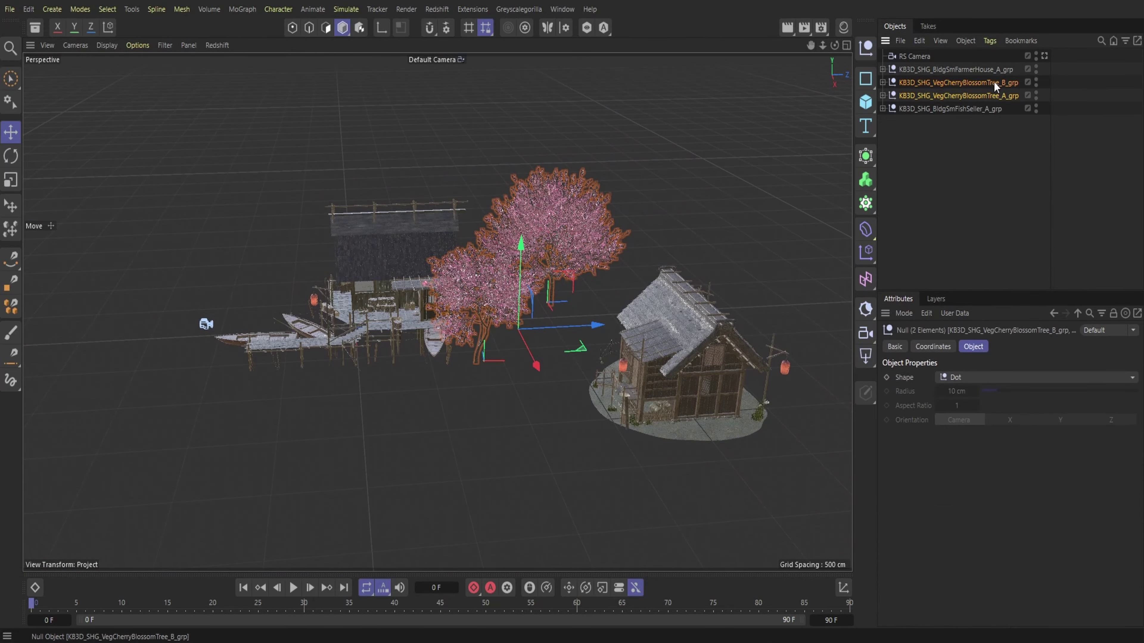
left_click(919, 40)
left_click(937, 96)
left_click(919, 40)
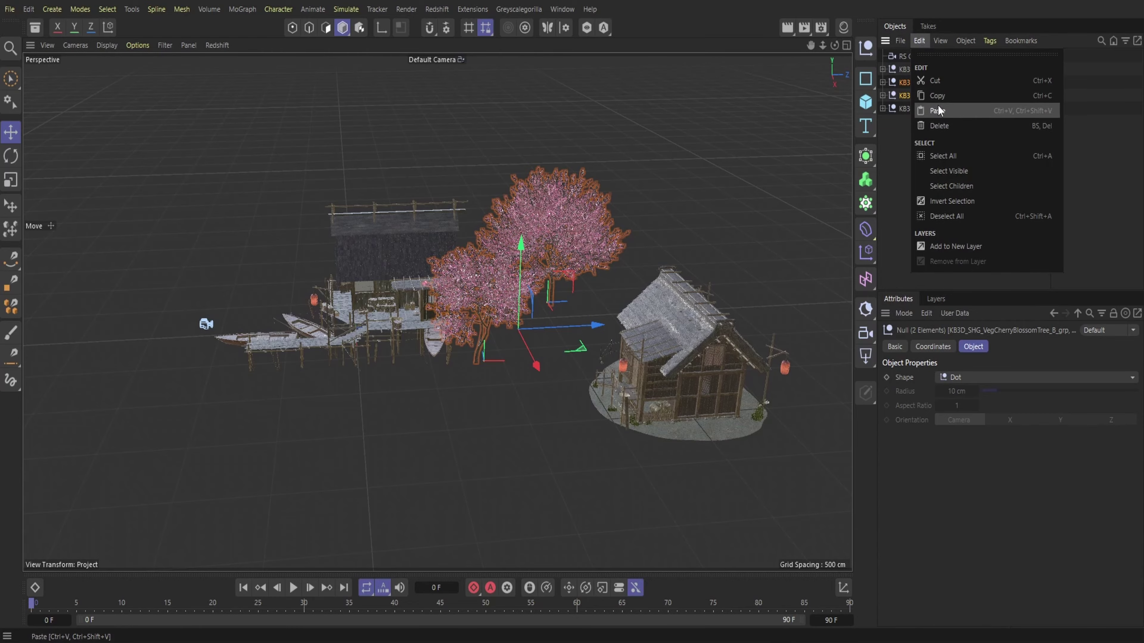
left_click(936, 110)
- Move the two duplicated cherry blossom trees across the scene to behind the farmer house
left_click_drag(599, 326, 803, 316)
left_click_drag(763, 355, 832, 404)
left_click_drag(835, 375, 851, 372)
- Looking through the RS Camera, shift the duplicated trees farther along the X axis, and return to the default camera
left_click_drag(835, 45, 901, 36)
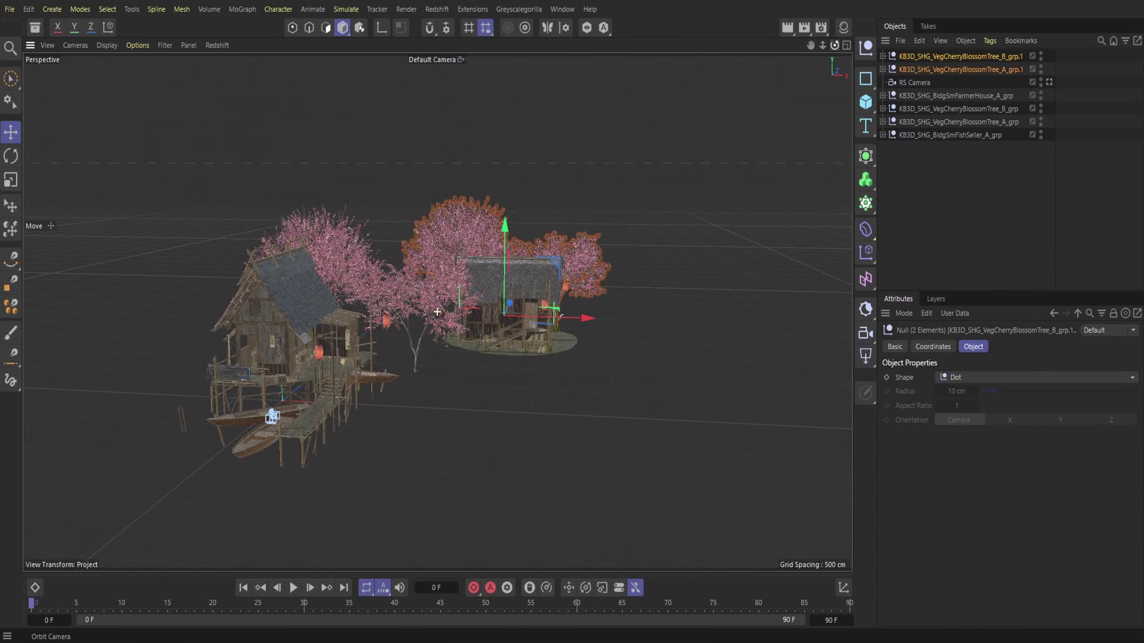
left_click(1049, 83)
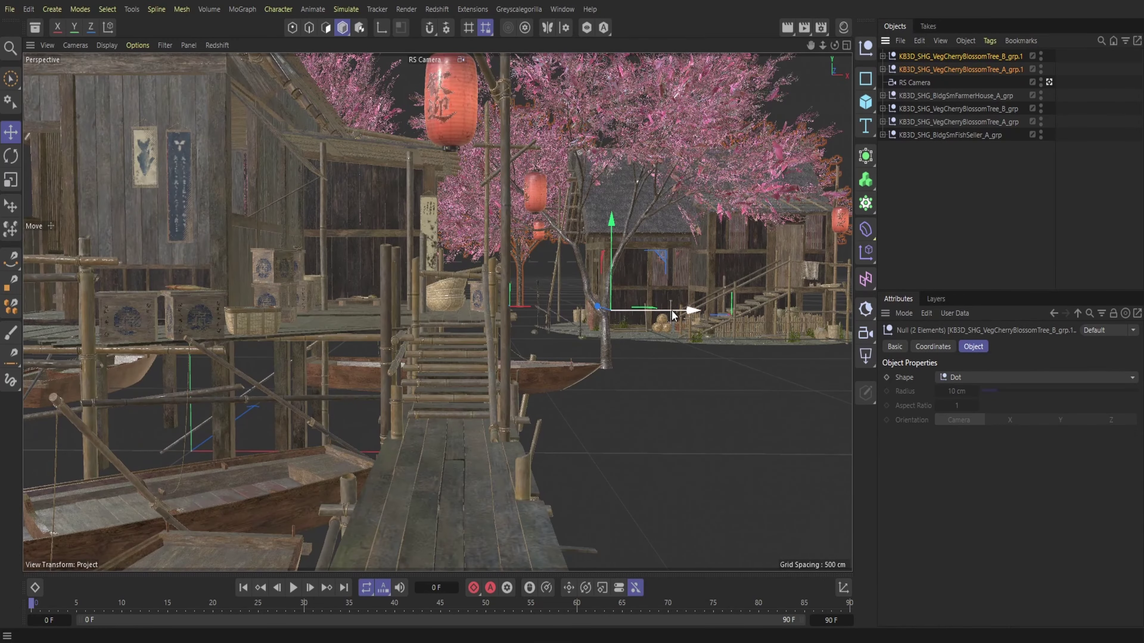
left_click_drag(676, 314, 723, 317)
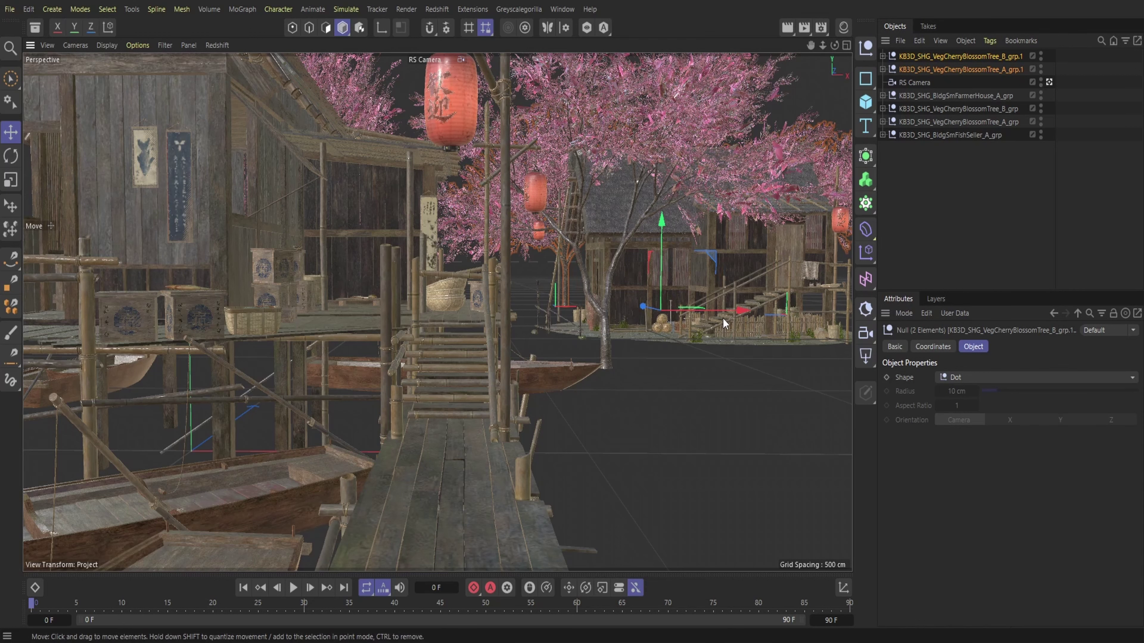
left_click(1049, 82)
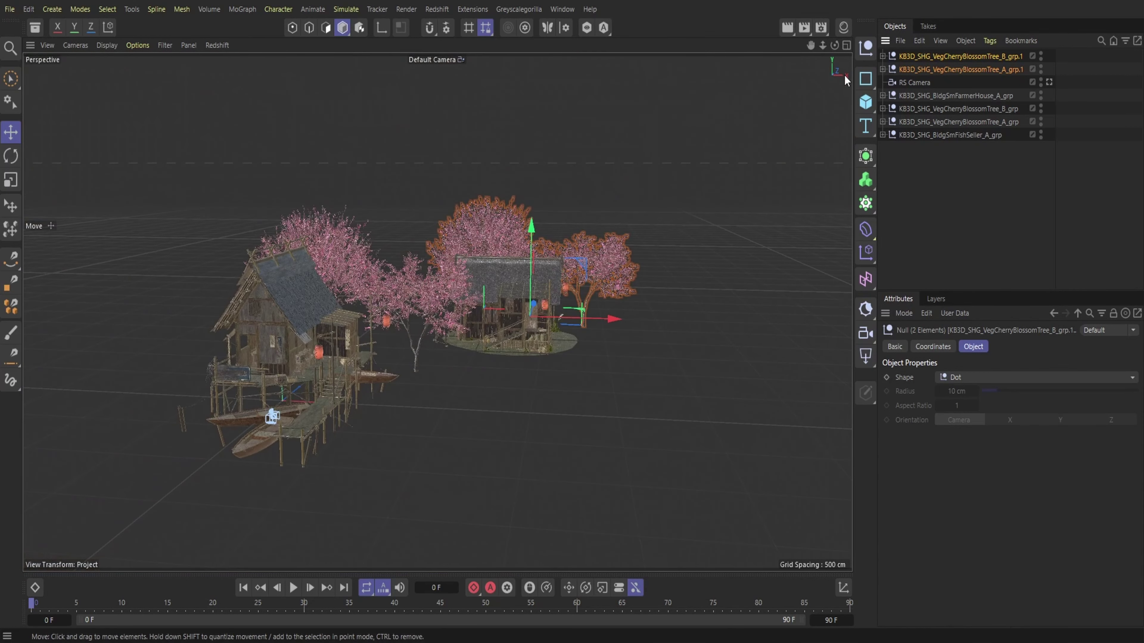
- Add a Landscape object, resize it to about 1384 × 30 × 1351 cm, and place it beneath the farmer house
left_click_drag(437, 311, 469, 311, "alt")
left_click_drag(866, 100, 993, 219)
left_click_drag(354, 405, 496, 443)
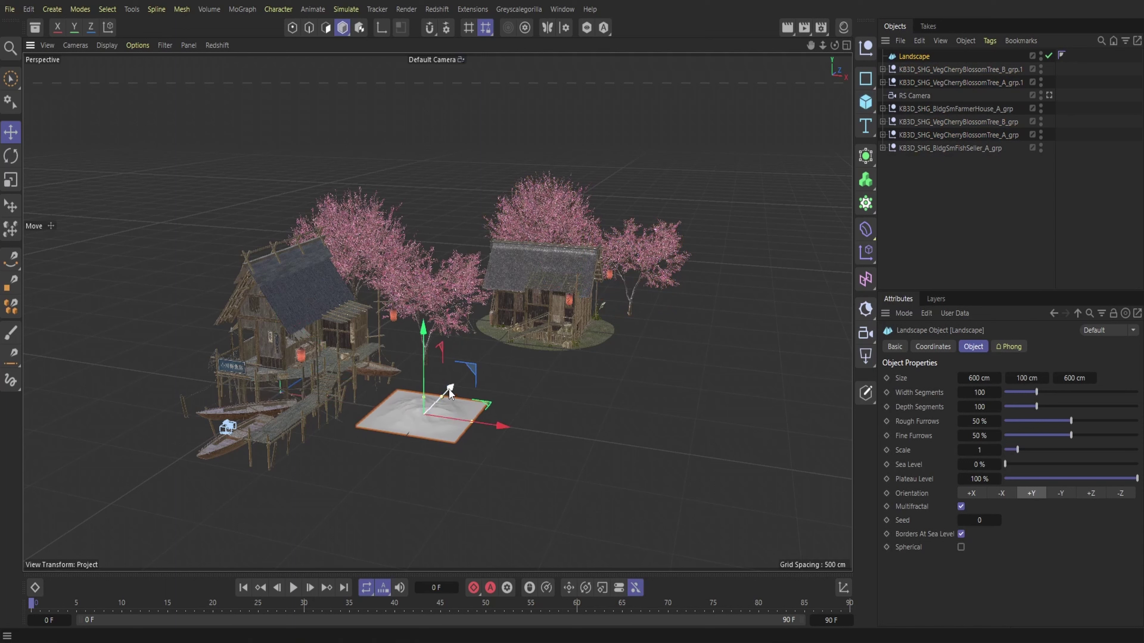
left_click_drag(449, 390, 534, 331)
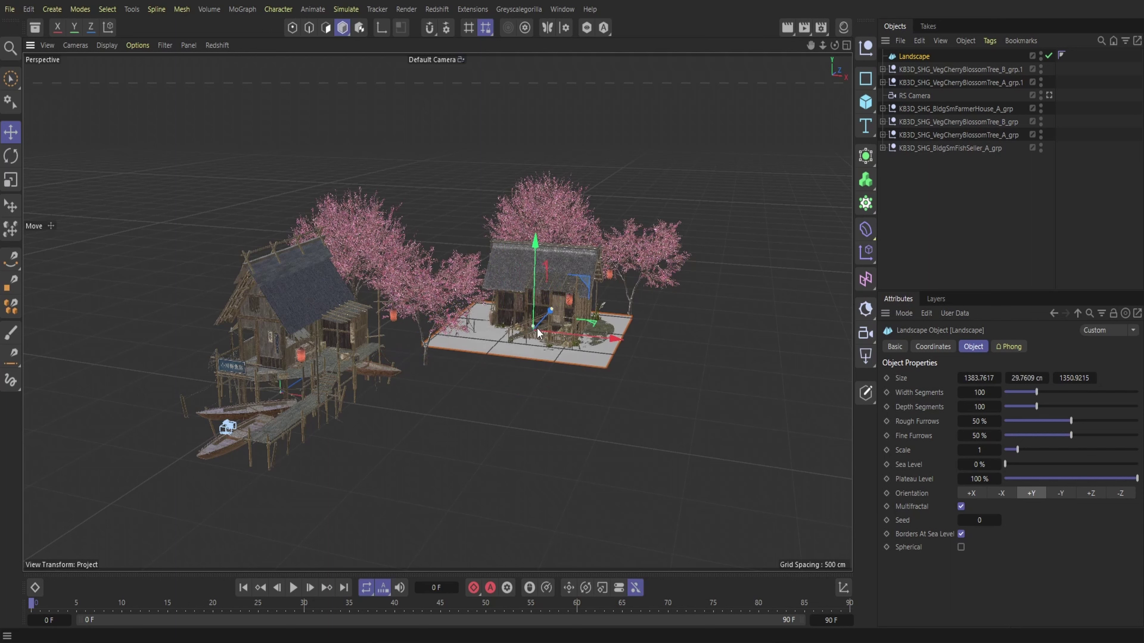
- Add a second Landscape object, size it to about 1113 × 100 × 1202 cm, and place it beside the first one
left_click(866, 104)
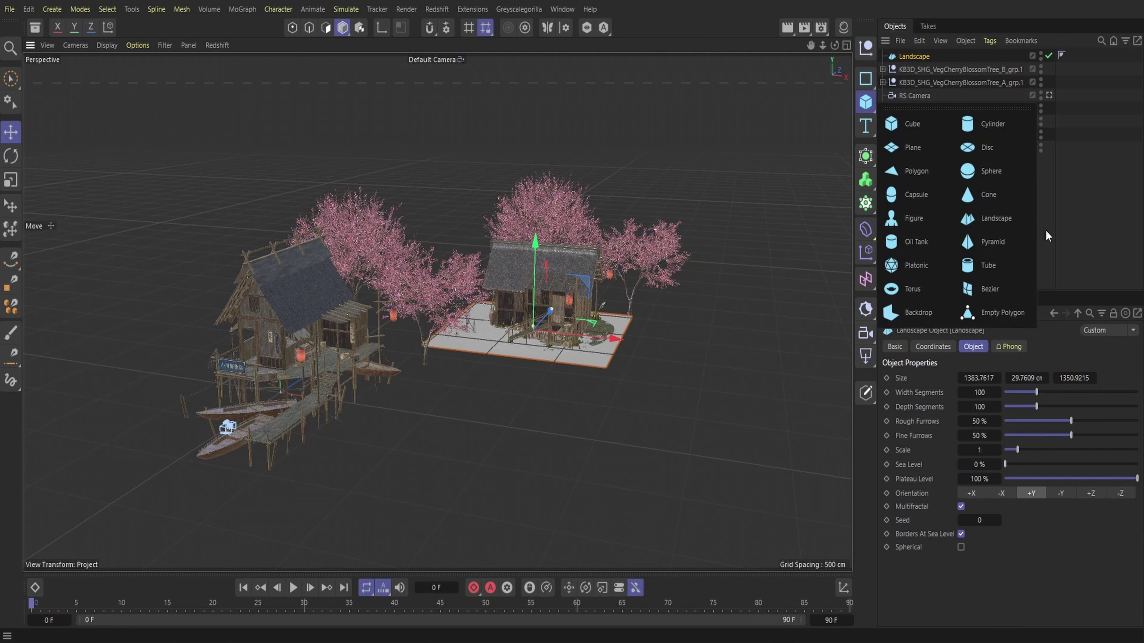
left_click(993, 218)
left_click_drag(313, 374, 431, 296)
left_click_drag(427, 321, 456, 327)
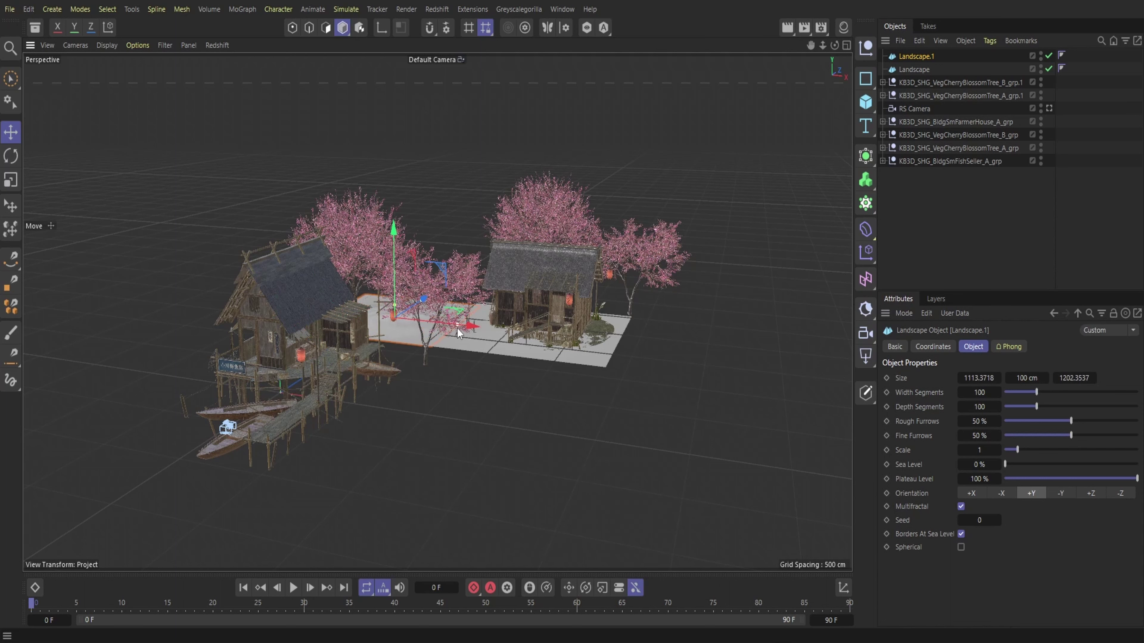
- Set the second landscape's seed to 2 and check the ground through the RS Camera before returning to the default camera
left_click(999, 520)
left_click(999, 520)
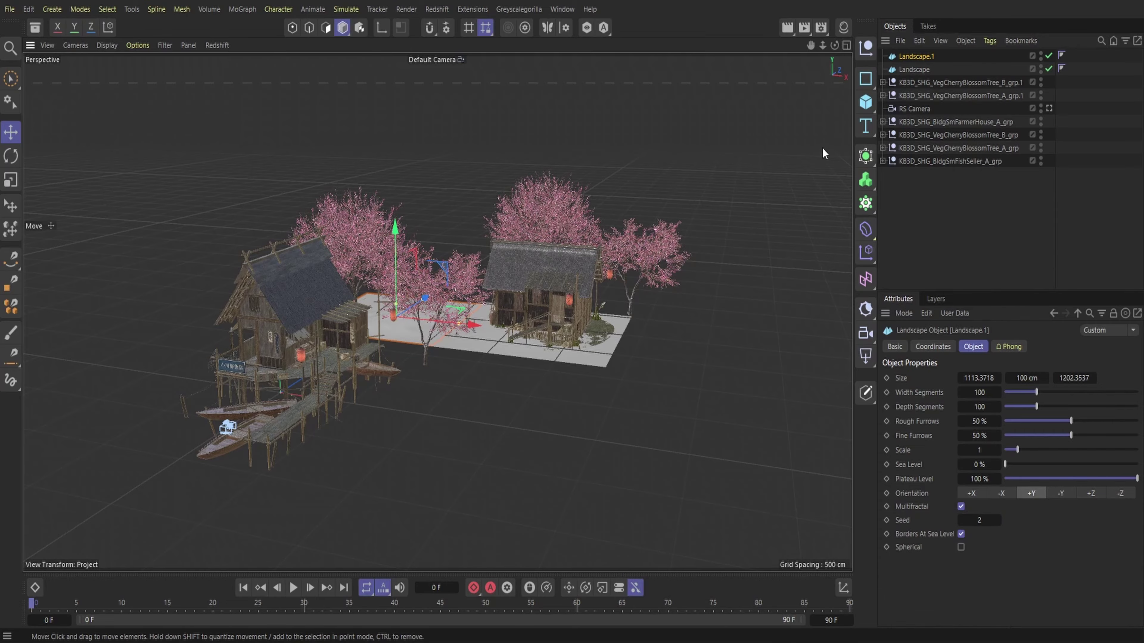
left_click(1049, 109)
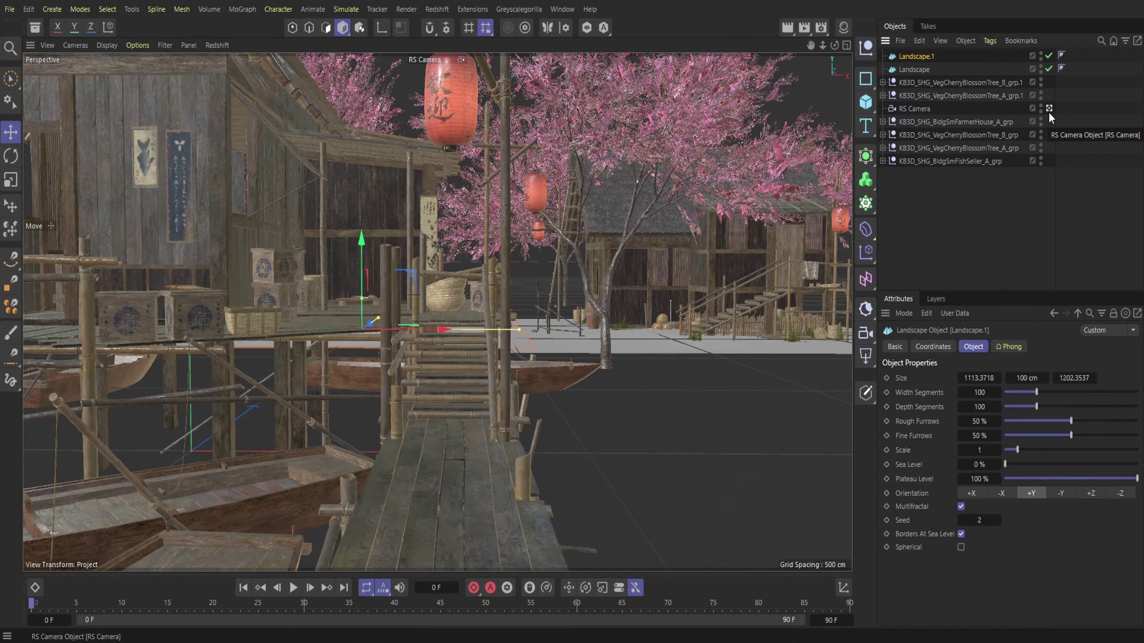
left_click(1049, 109)
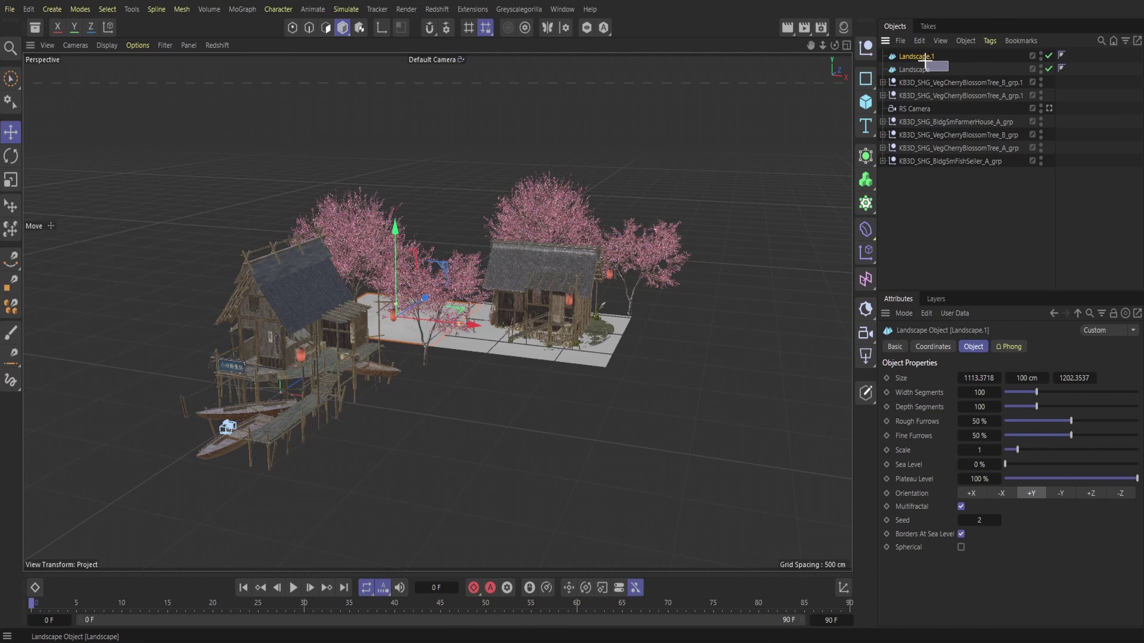
- Duplicate both landscapes with copy and paste and move the copies about 696 cm along the Z axis, in front of the originals
left_click(913, 69, "ctrl")
left_click(919, 40)
left_click(937, 95)
left_click(921, 45)
left_click(939, 110)
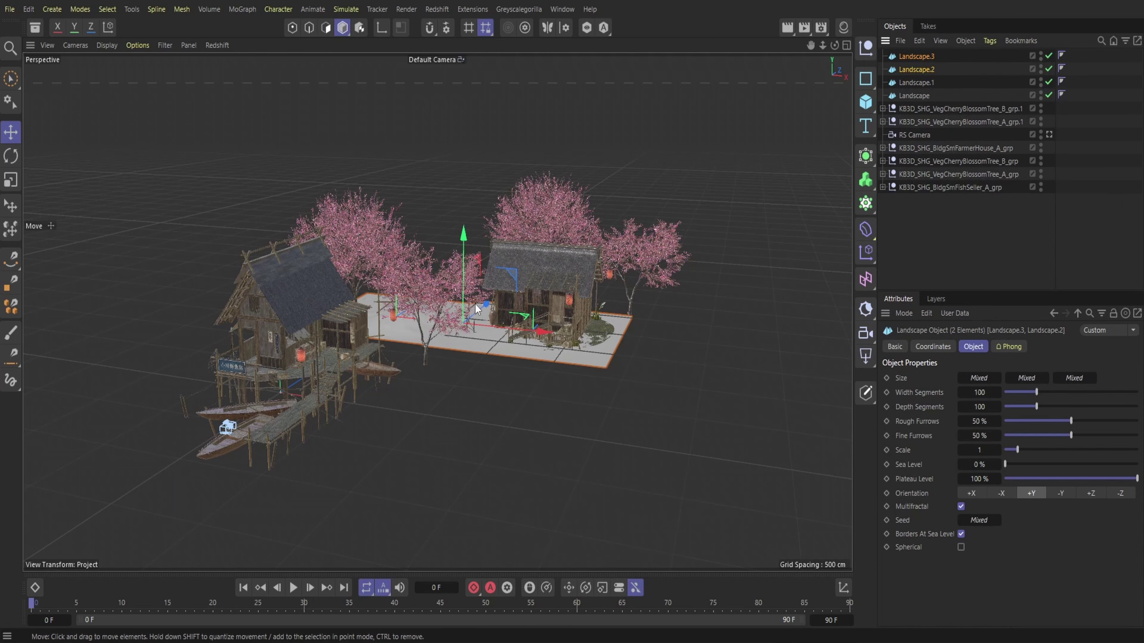
left_click_drag(474, 304, 457, 332)
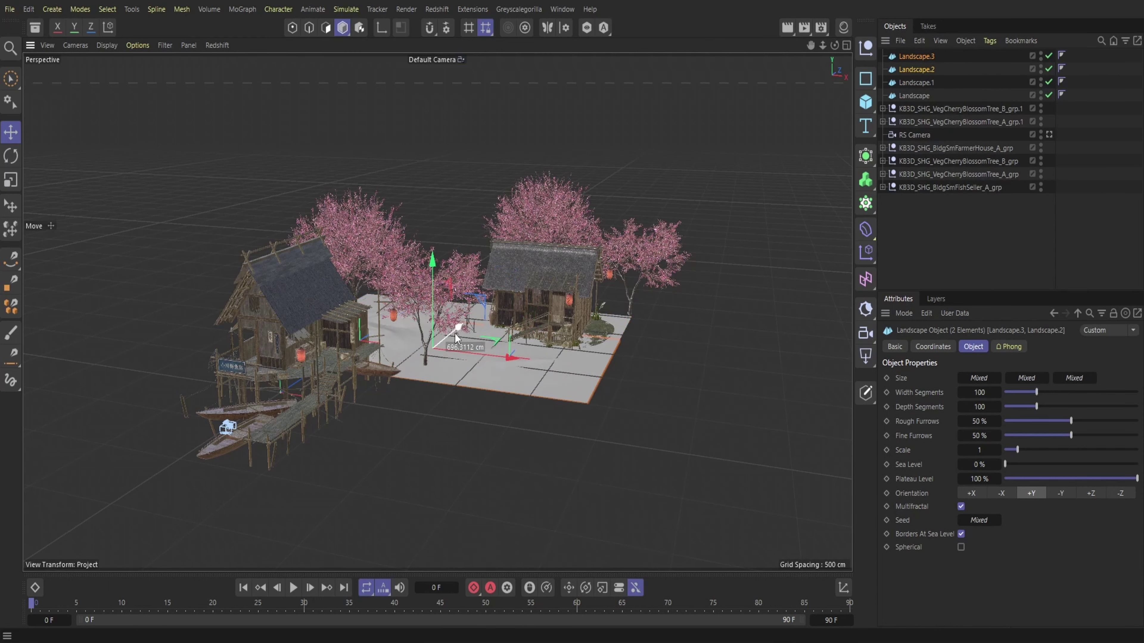
- Change the terrain pattern of the Landscape.3 copy by setting its seed to -4
left_click(916, 56)
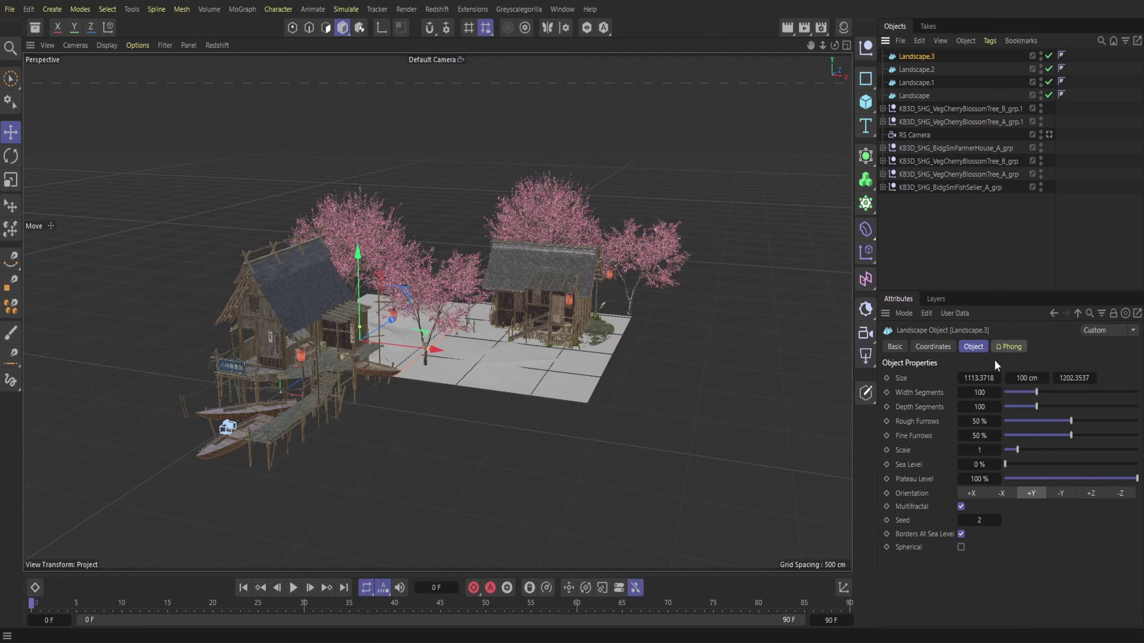
left_click(960, 520)
left_click(961, 521)
left_click(961, 521)
left_click(961, 520)
left_click(960, 520)
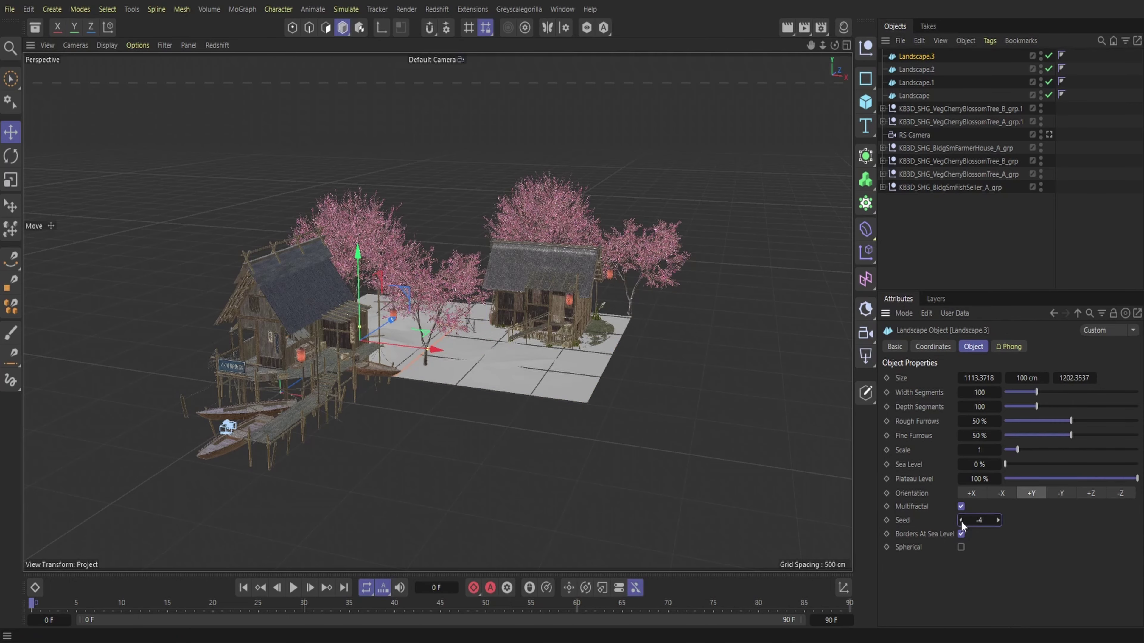
- Select both copied landscapes and nudge them slightly to adjust their position against the originals
left_click_drag(835, 44, 793, 57)
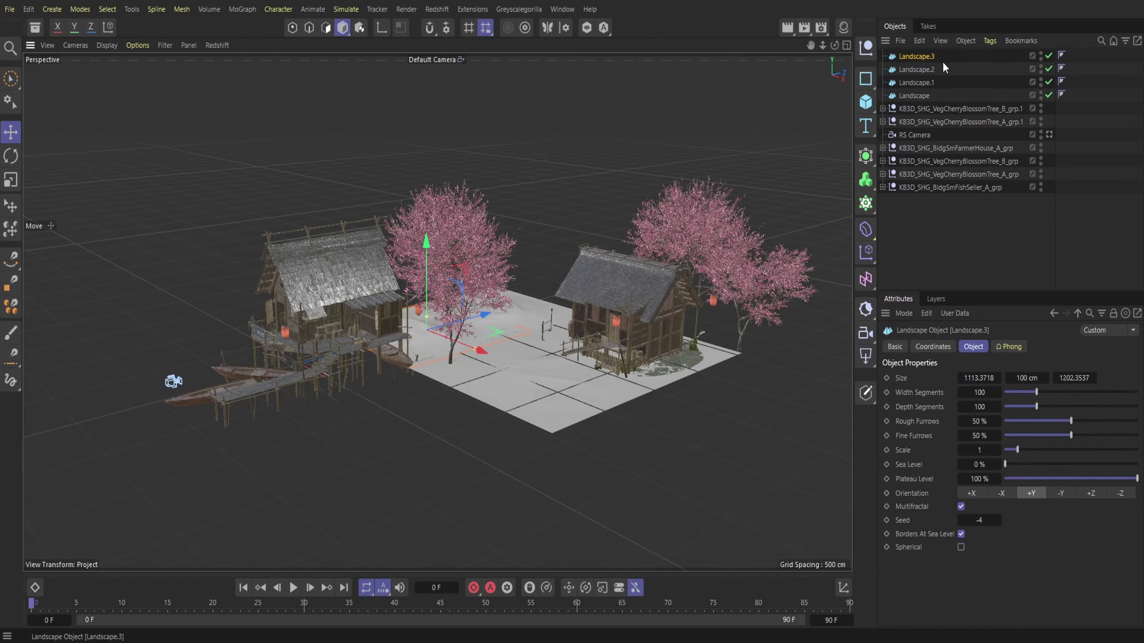
left_click(914, 69, "ctrl")
left_click_drag(535, 334, 540, 349)
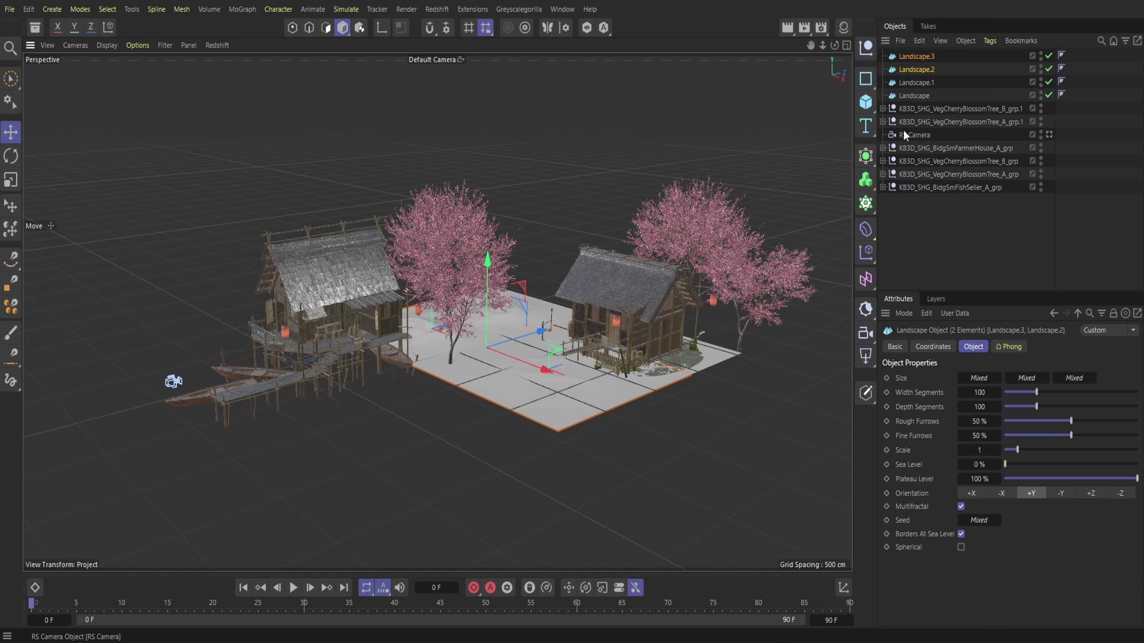
- Add a cube, shape it into a flat slab of about 3074 × 13 × 1782 cm, and place it beneath the fish seller house
left_click(865, 101)
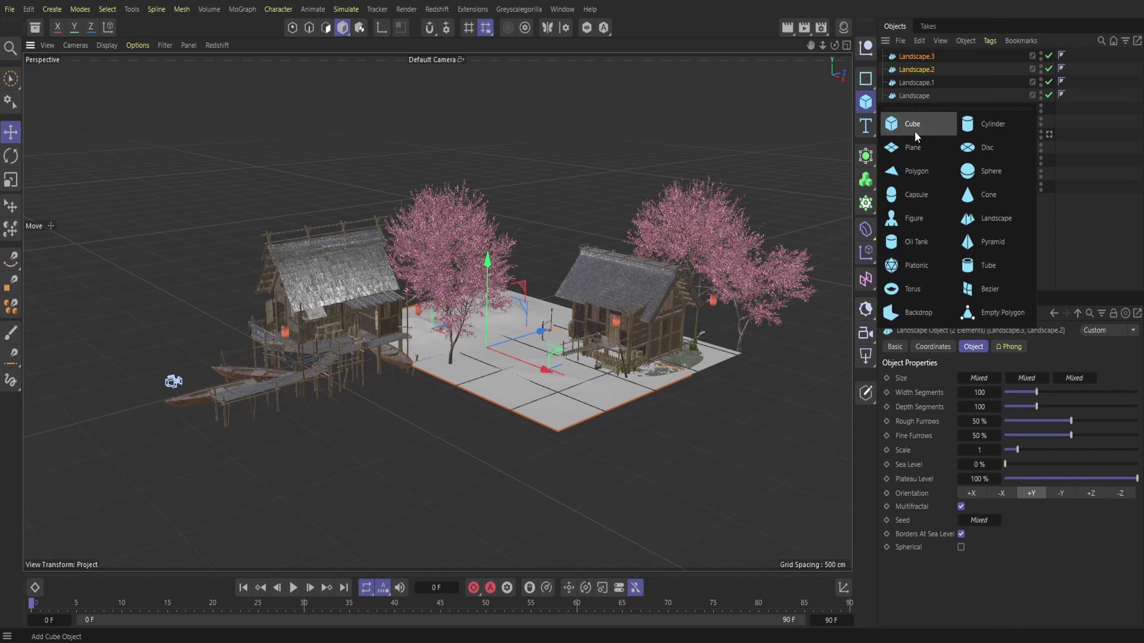
left_click(925, 131)
left_click_drag(298, 349, 378, 406)
left_click_drag(351, 351, 422, 328)
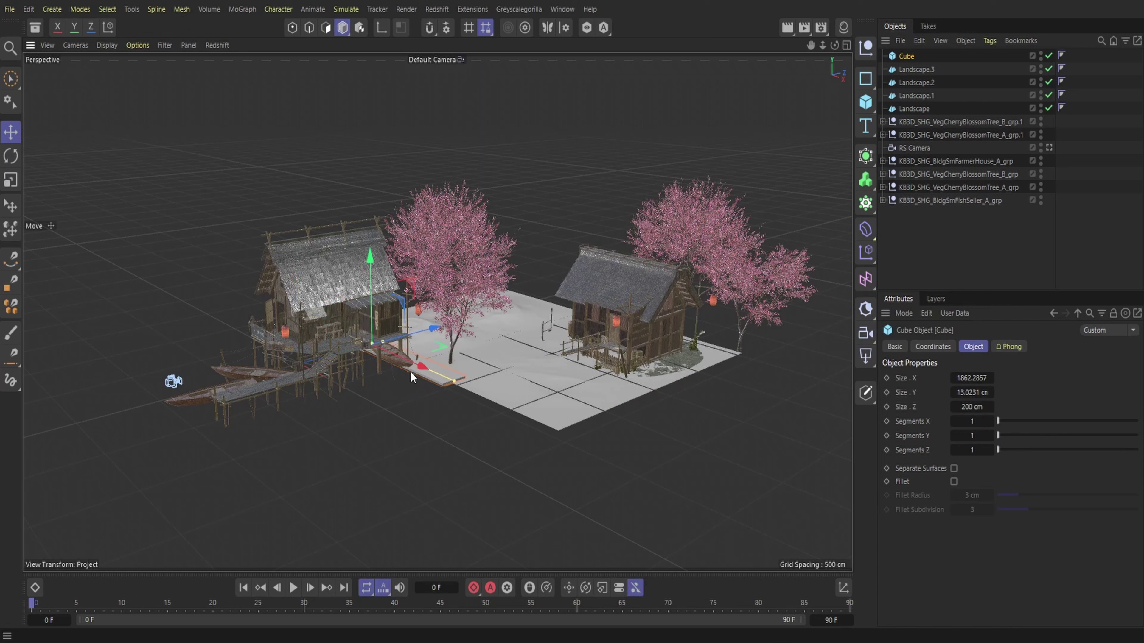
left_click_drag(452, 389, 516, 415)
left_click_drag(424, 370, 372, 396)
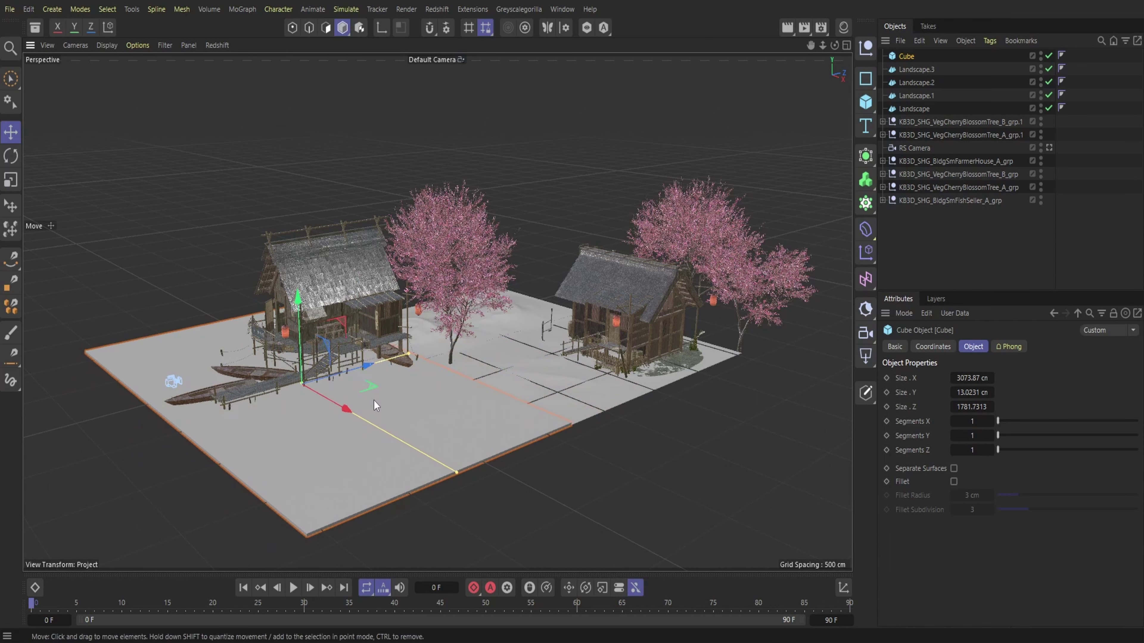
- Set the flat cube's segments to 40 along X, Y and Z
left_click(971, 450)
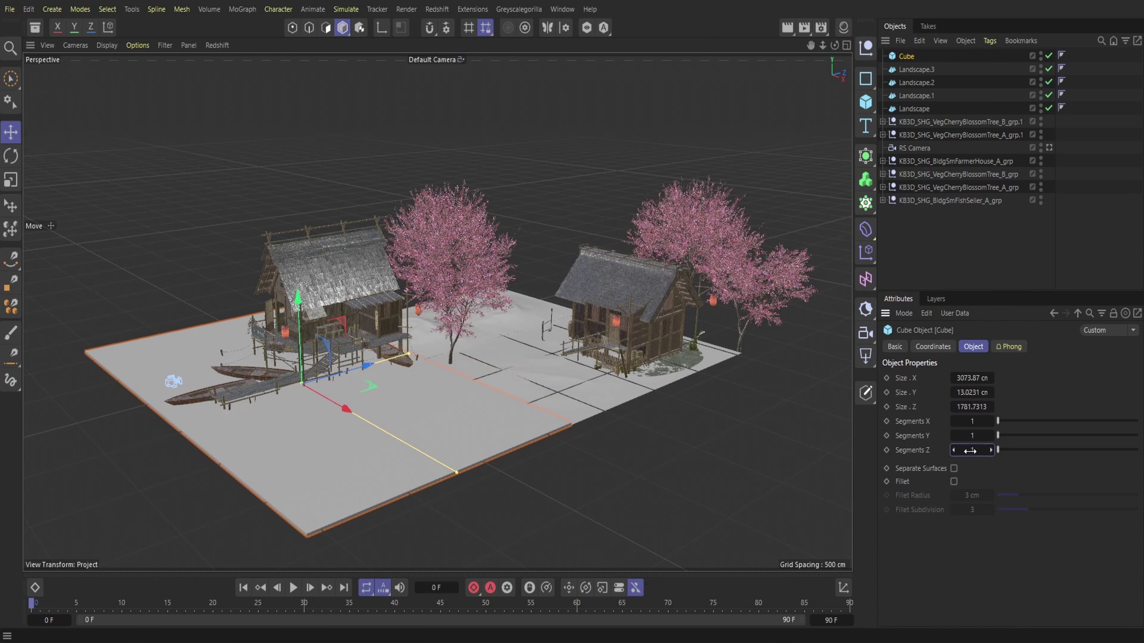
type("40")
left_click(973, 436)
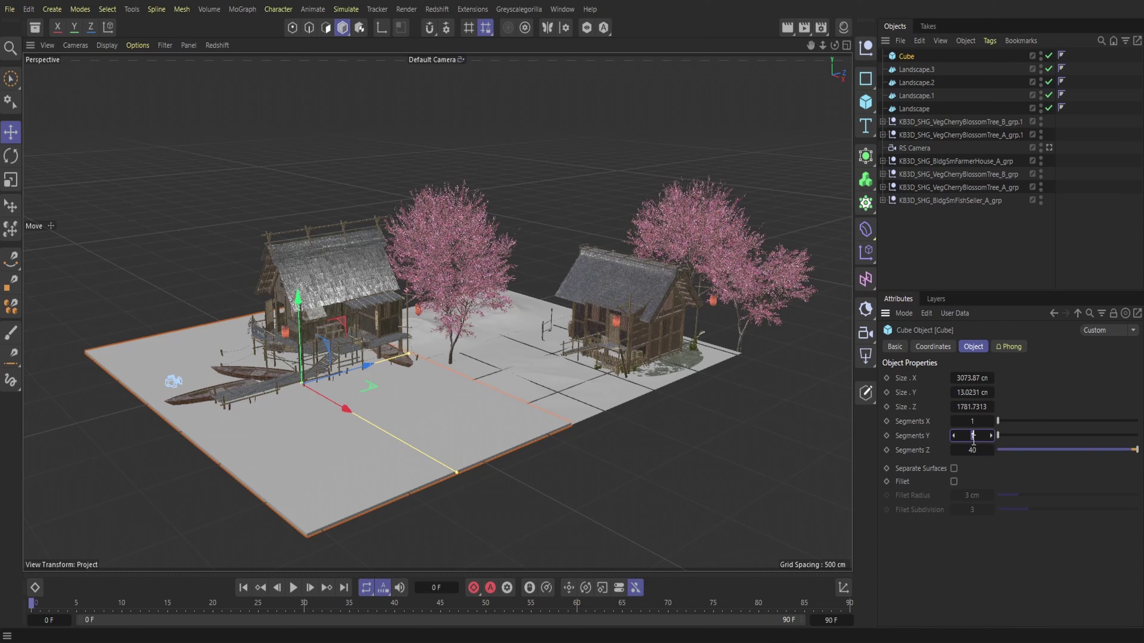
type("40")
left_click(971, 421)
type("40")
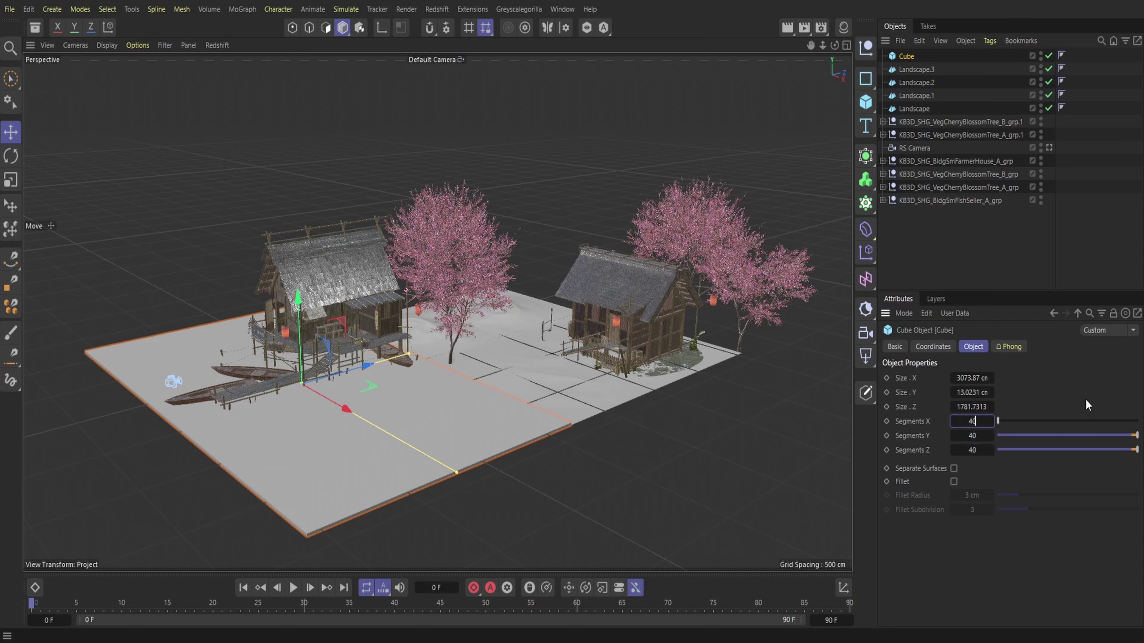
key("Return")
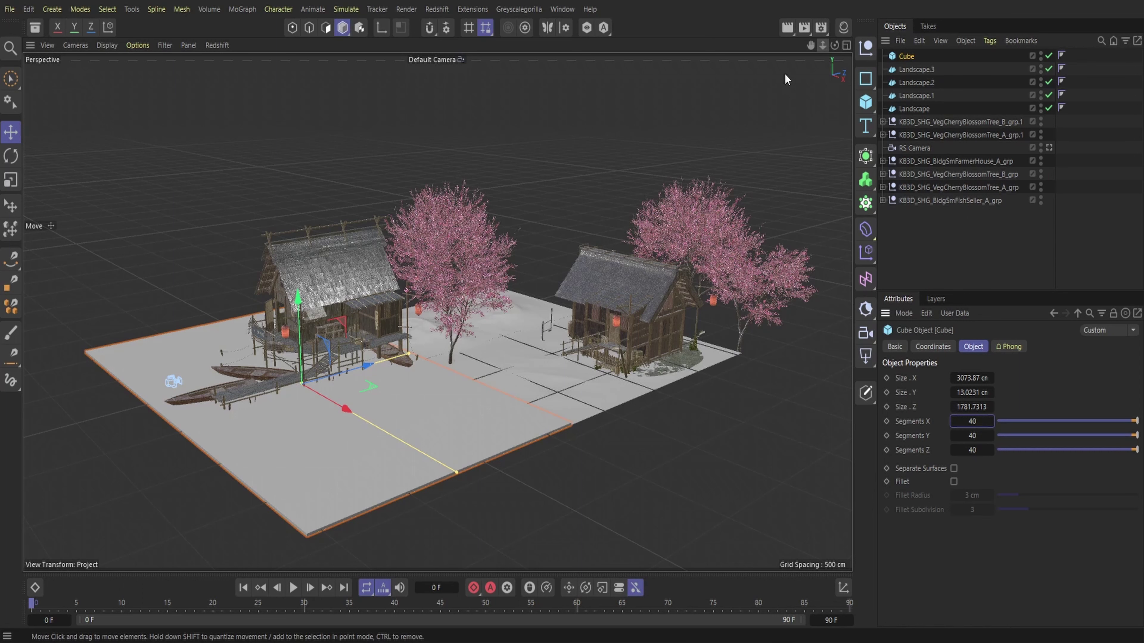
- Looking through the RS Camera, raise the sky-textured RS Area Light and move it about 717 cm along the X axis
left_click(460, 59)
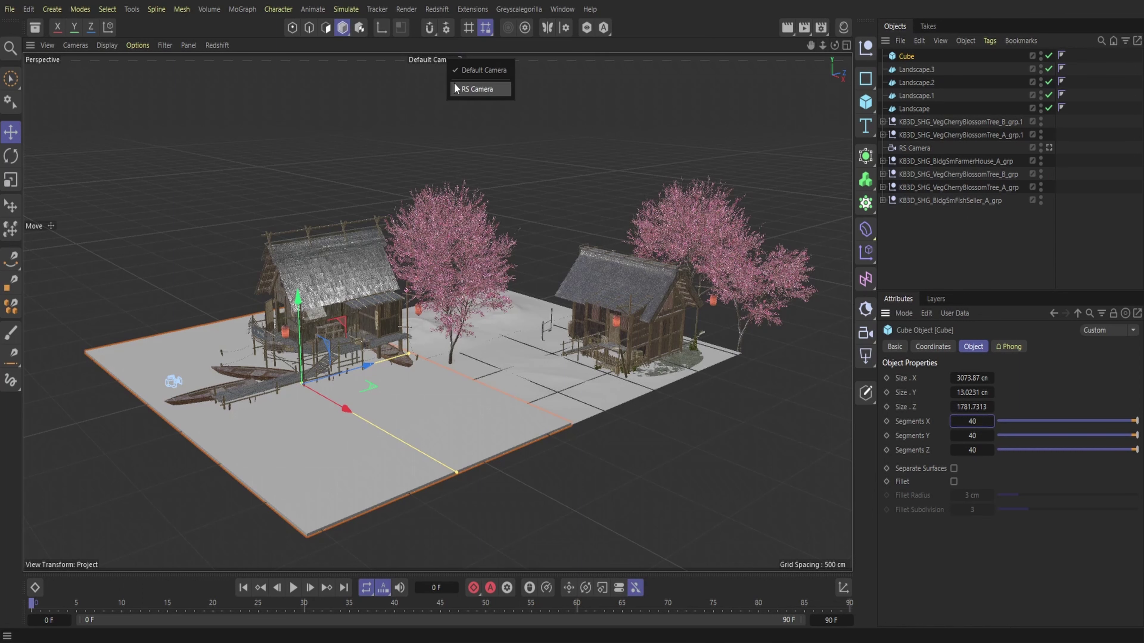
left_click(454, 87)
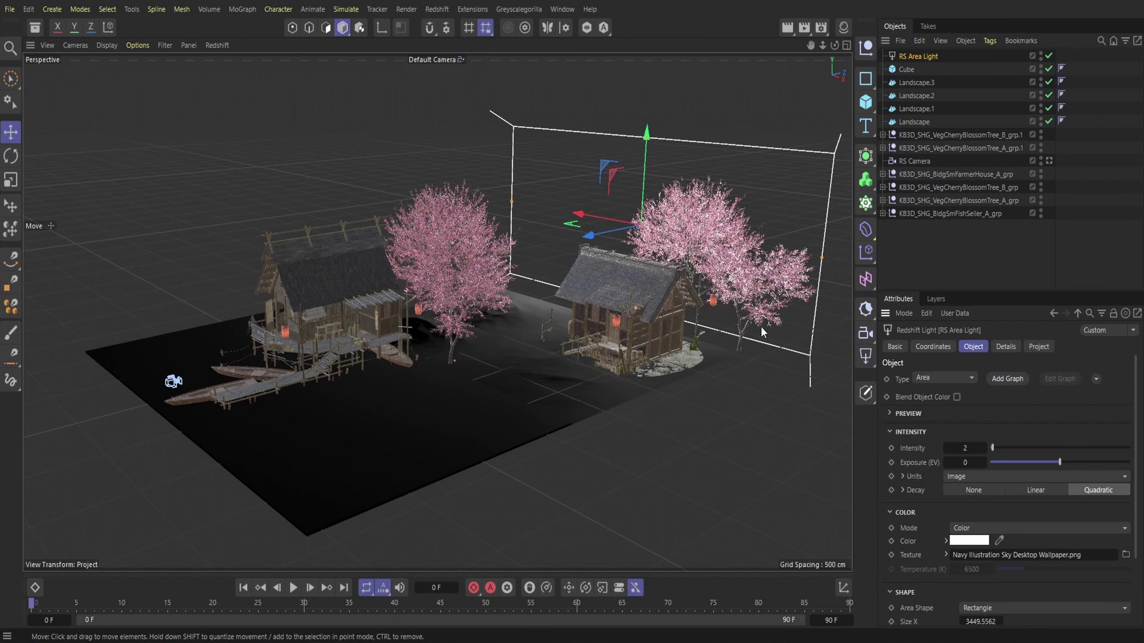
left_click(461, 59)
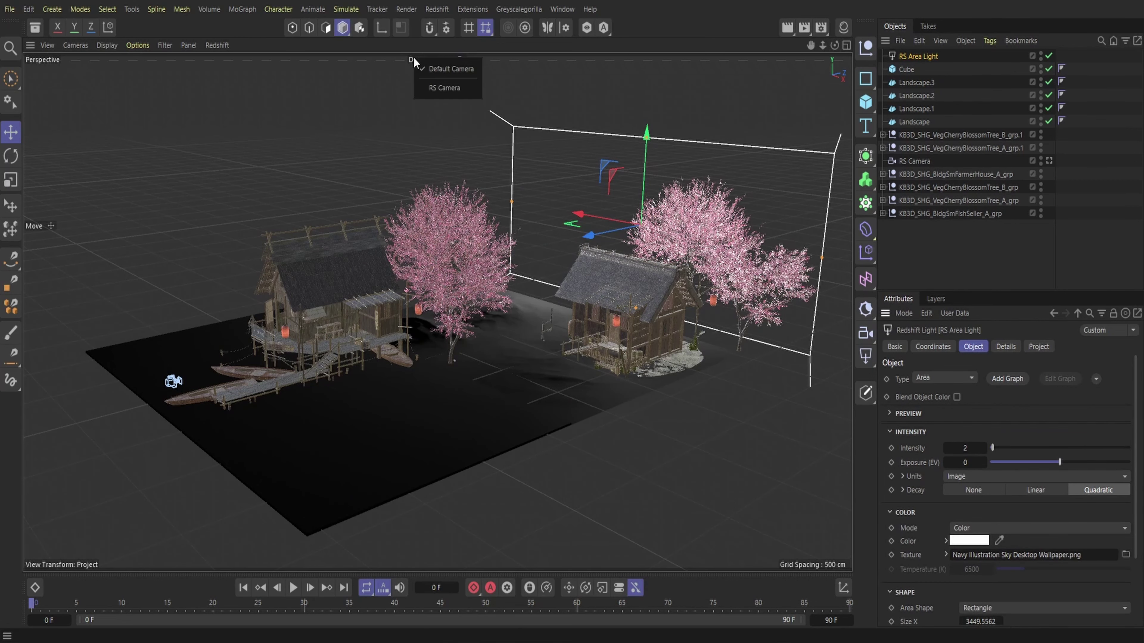
left_click(448, 88)
left_click_drag(425, 119, 425, 100)
left_click_drag(359, 186, 484, 219)
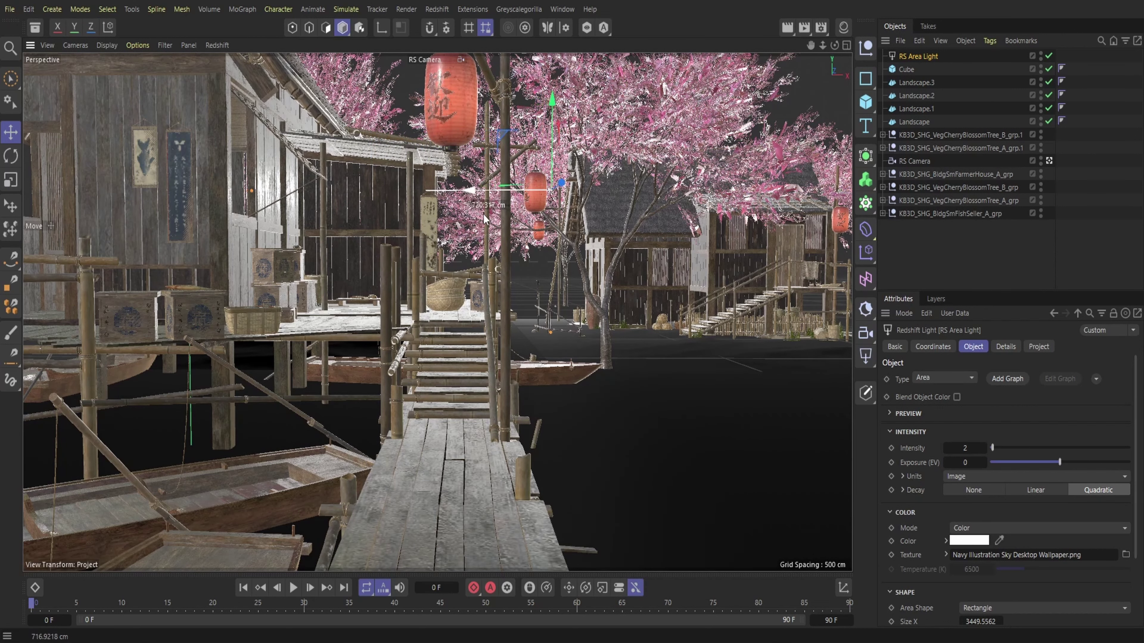
- Save the project and open the Redshift RenderView docked beside the viewport
left_click(9, 9)
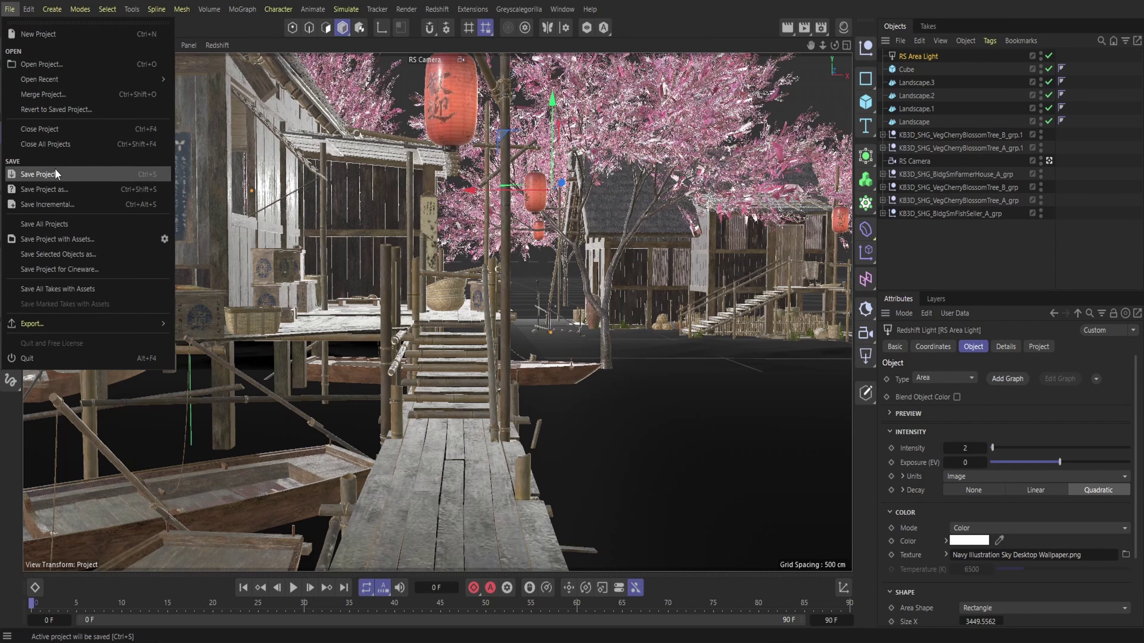
left_click(56, 174)
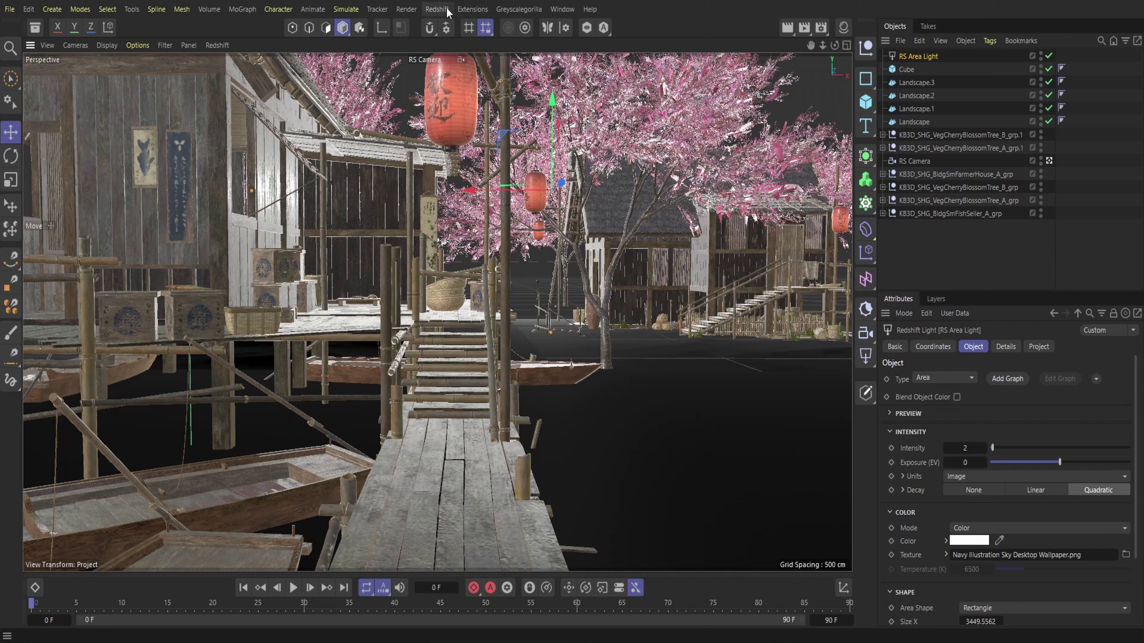
left_click(436, 9)
left_click(497, 130)
left_click_drag(497, 126, 77, 132)
- Start the interactive Redshift render and set its camera to RS Camera
left_click(51, 91)
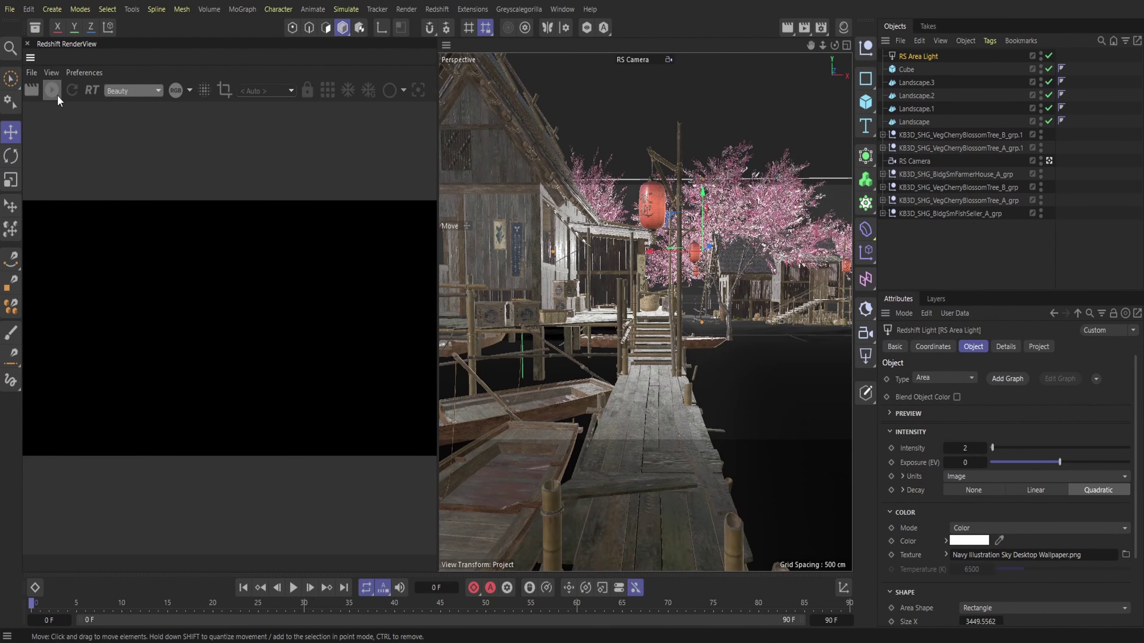
left_click(282, 90)
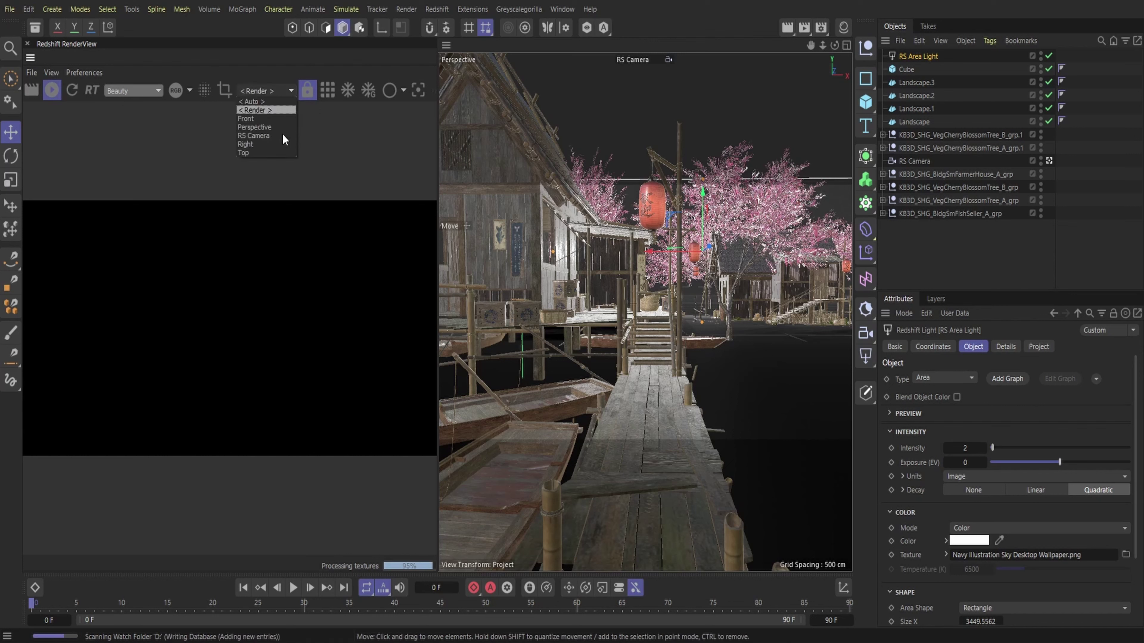
left_click(268, 136)
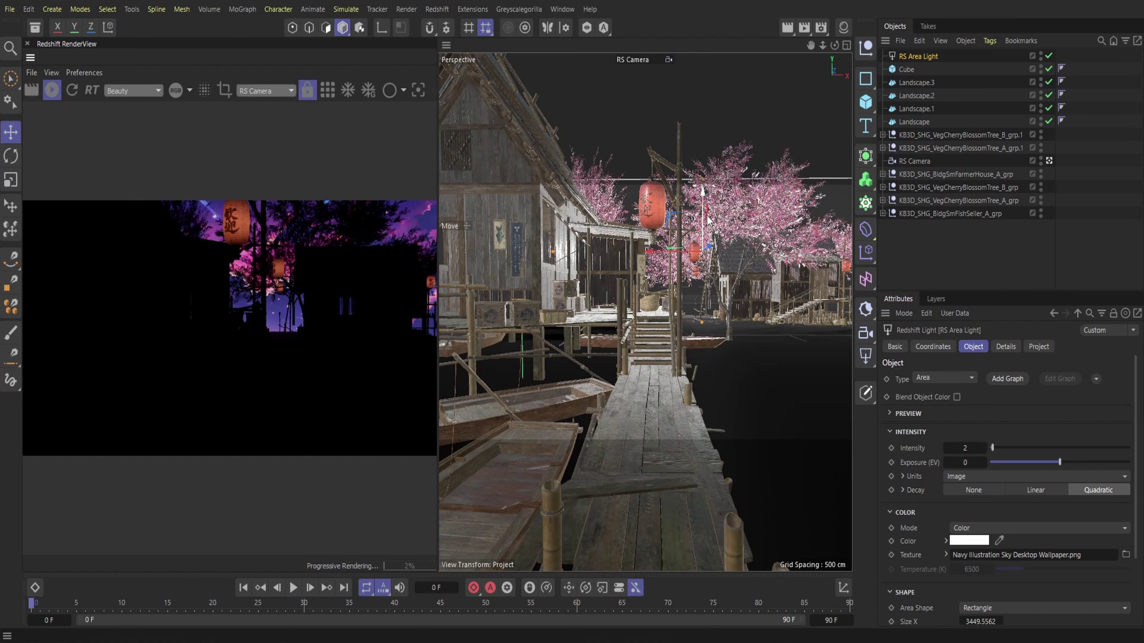
- Raise the RS Area Light slightly, narrow it to about 3337 cm in Size X, and nudge it along the X axis
left_click_drag(703, 221, 708, 209)
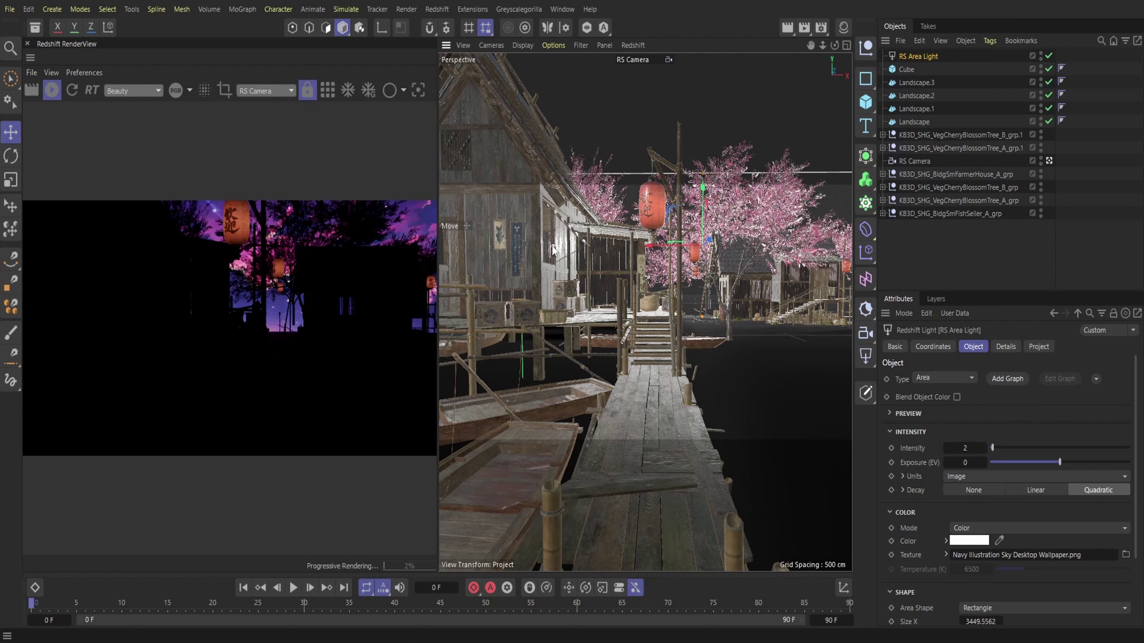
left_click_drag(553, 246, 558, 246)
left_click_drag(650, 246, 654, 248)
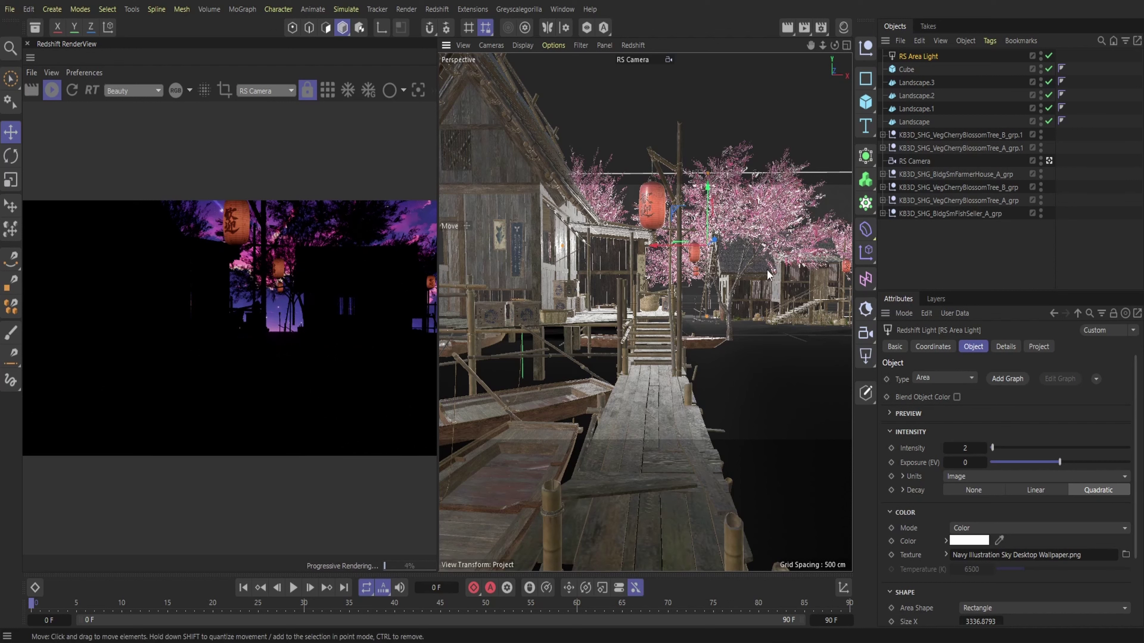
- Return the viewport to the default camera, stop the interactive render, and close the Redshift RenderView
left_click(633, 64)
left_click(650, 73)
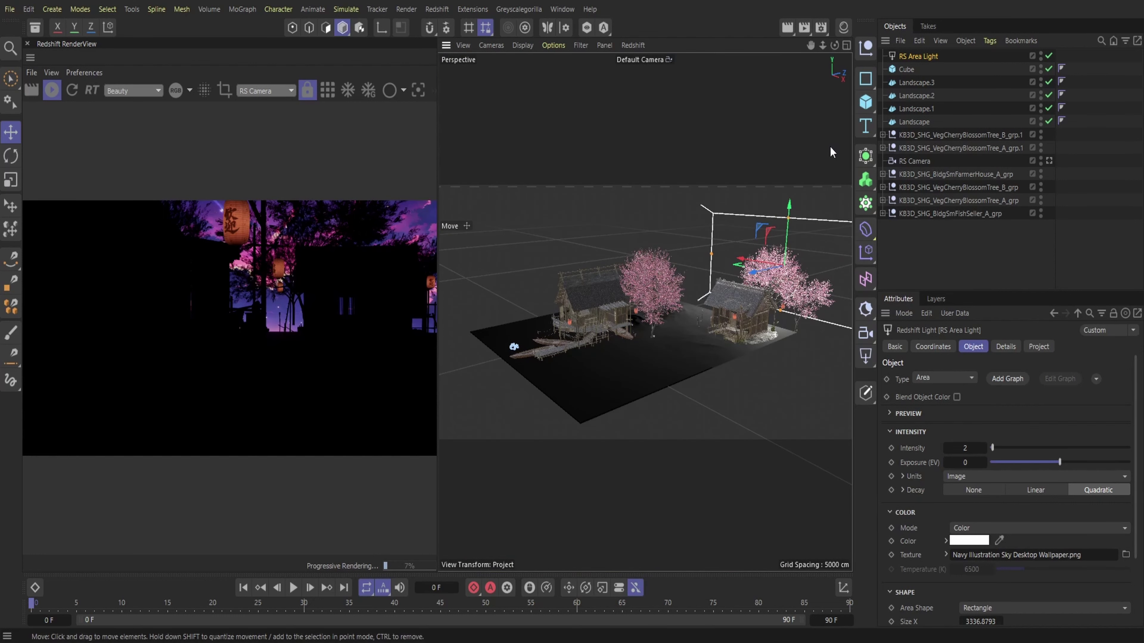
left_click(52, 92)
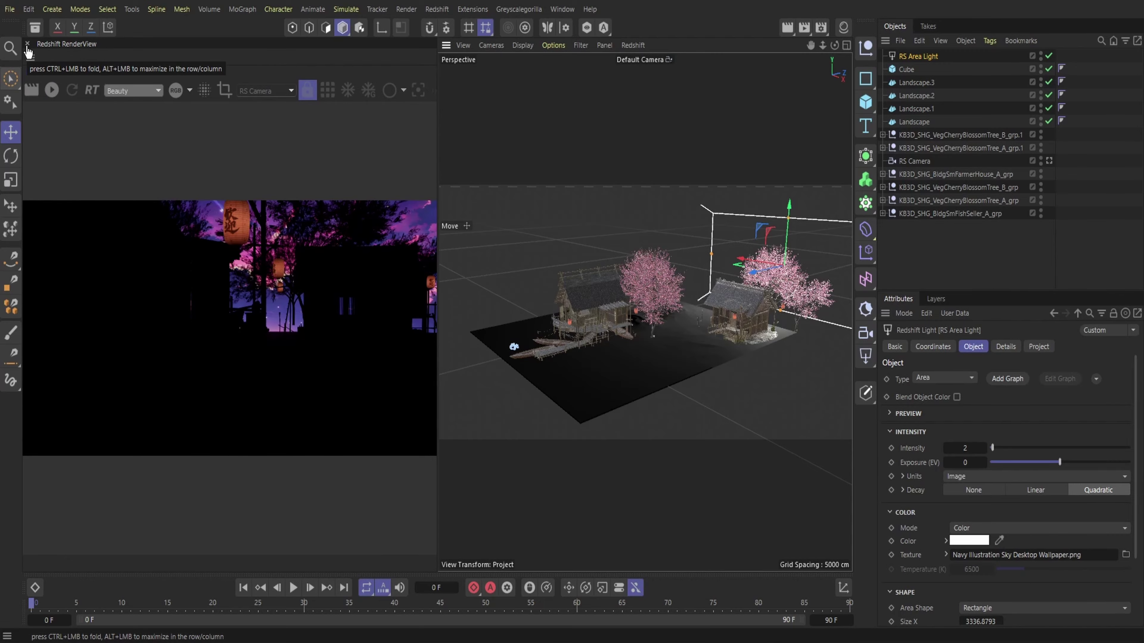
left_click(27, 43)
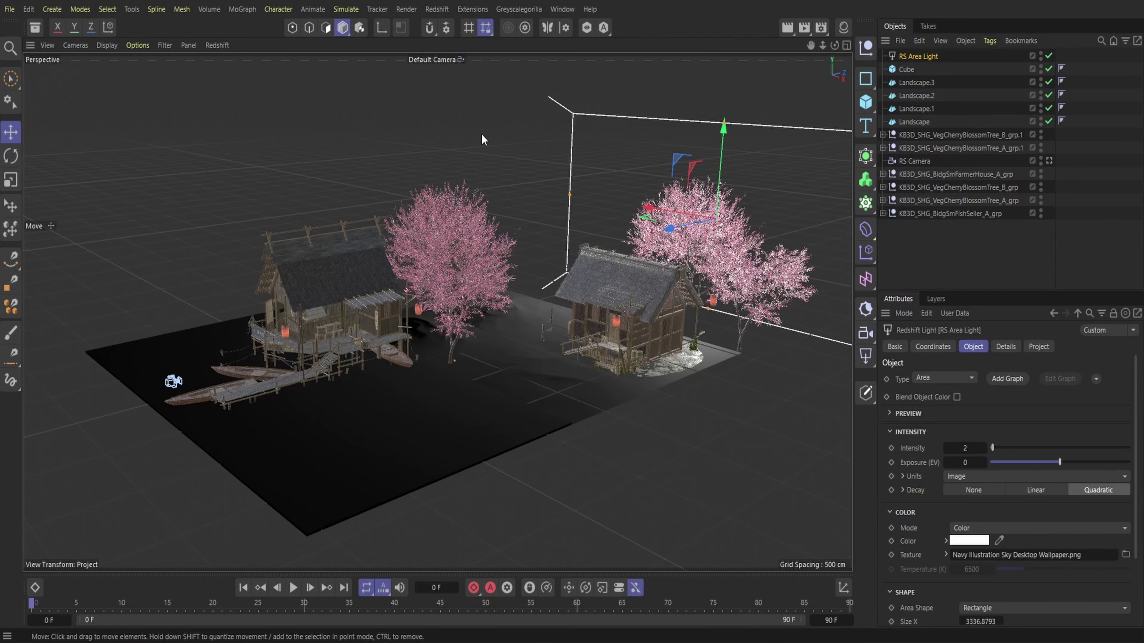
- Hide the RS Area Light in the viewport and open the Material Manager beside a close view of the dock
left_click(1041, 53)
scroll(436, 313, "up", 10)
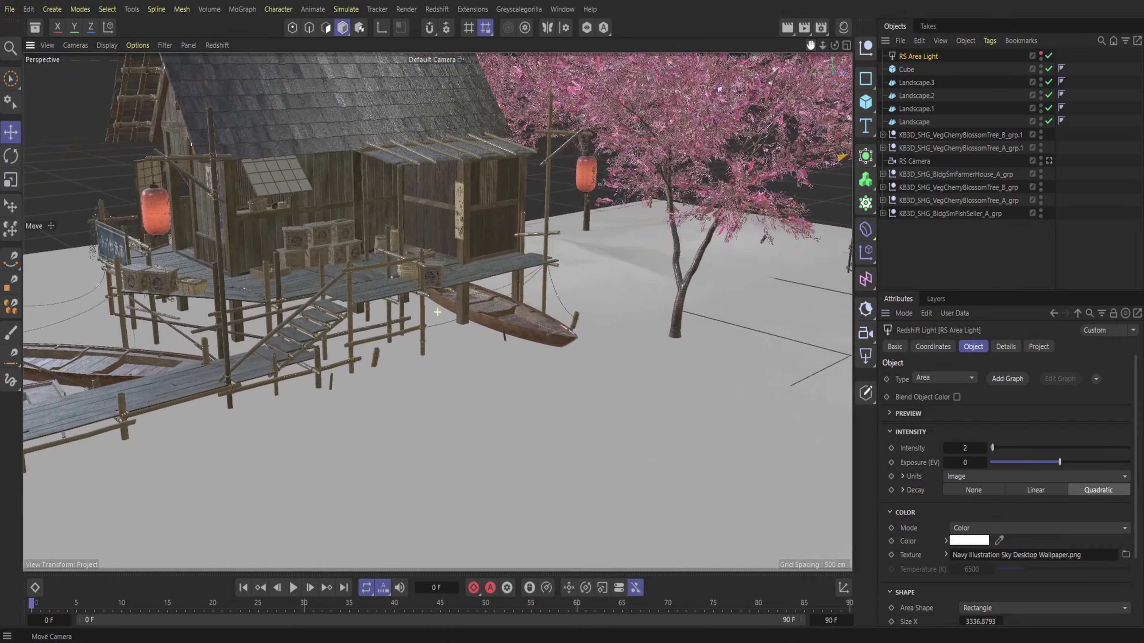
left_click_drag(811, 45, 881, 112)
left_click_drag(835, 45, 912, 47)
left_click(843, 27)
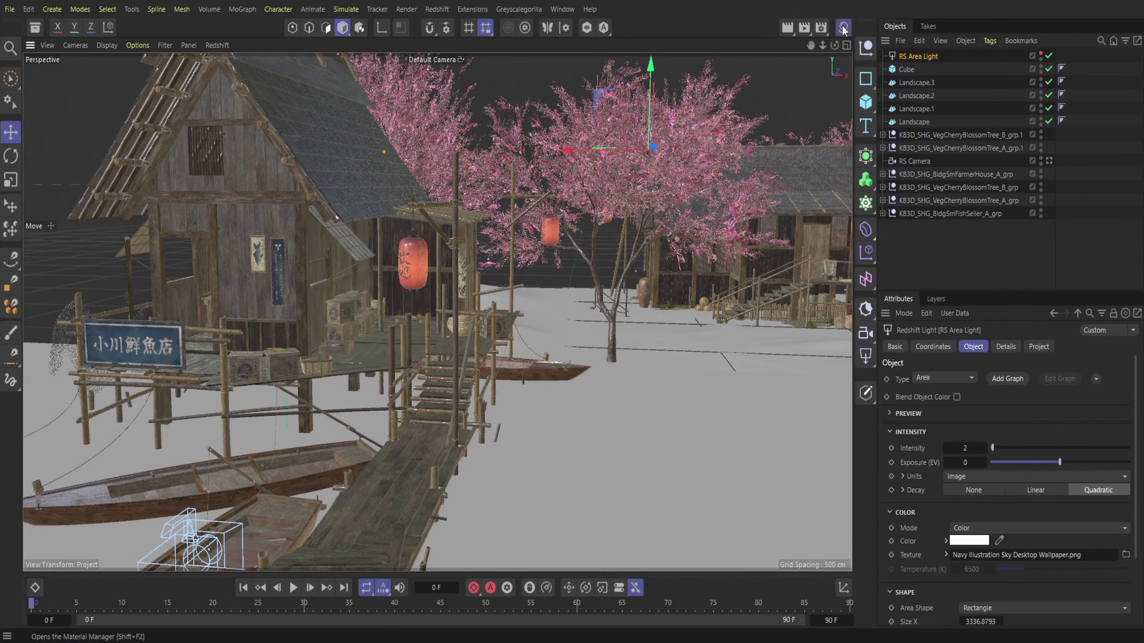
left_click(843, 28)
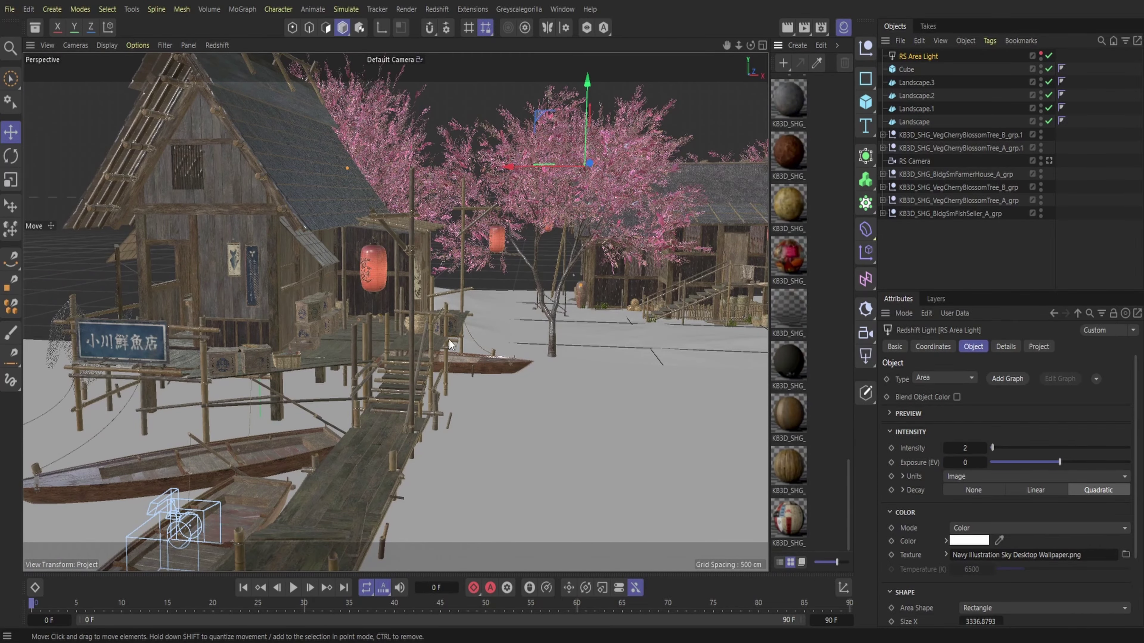
- Open the pier's KB3D_SHG_BambooTrims material in the node editor and add a Fresnel node and a WireFrame node
left_click(389, 468)
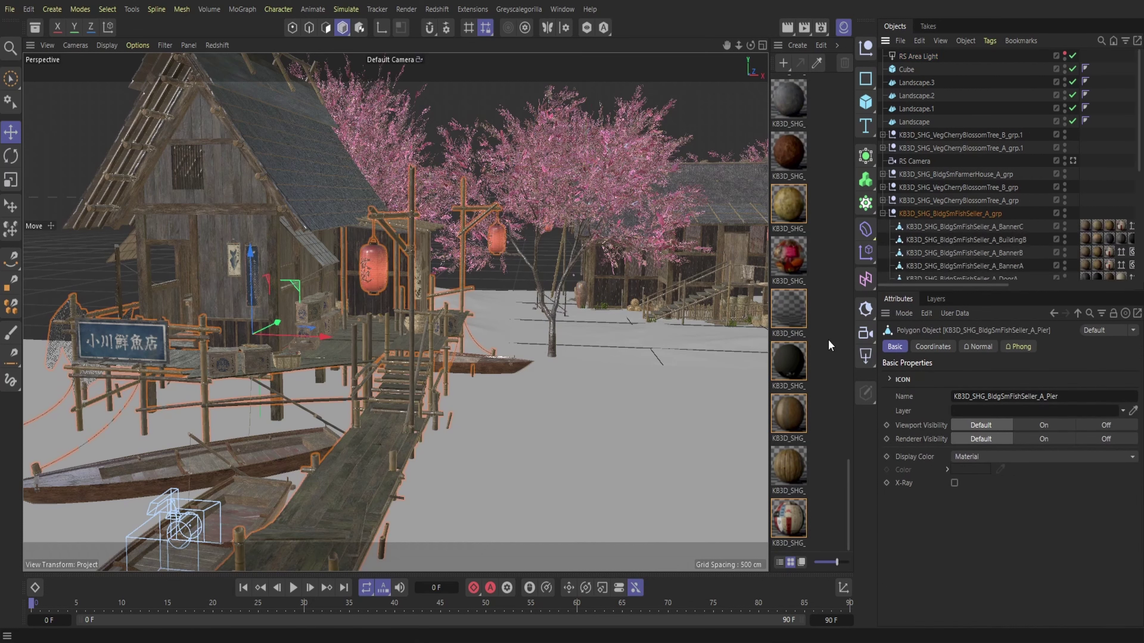
left_click(795, 421)
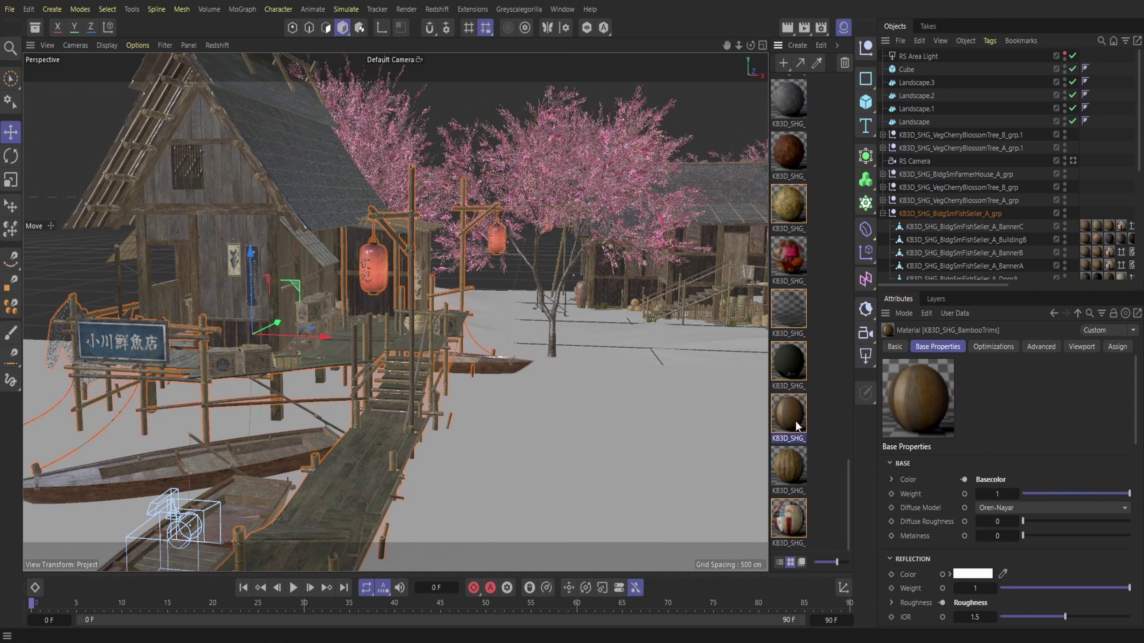
double_click(795, 422)
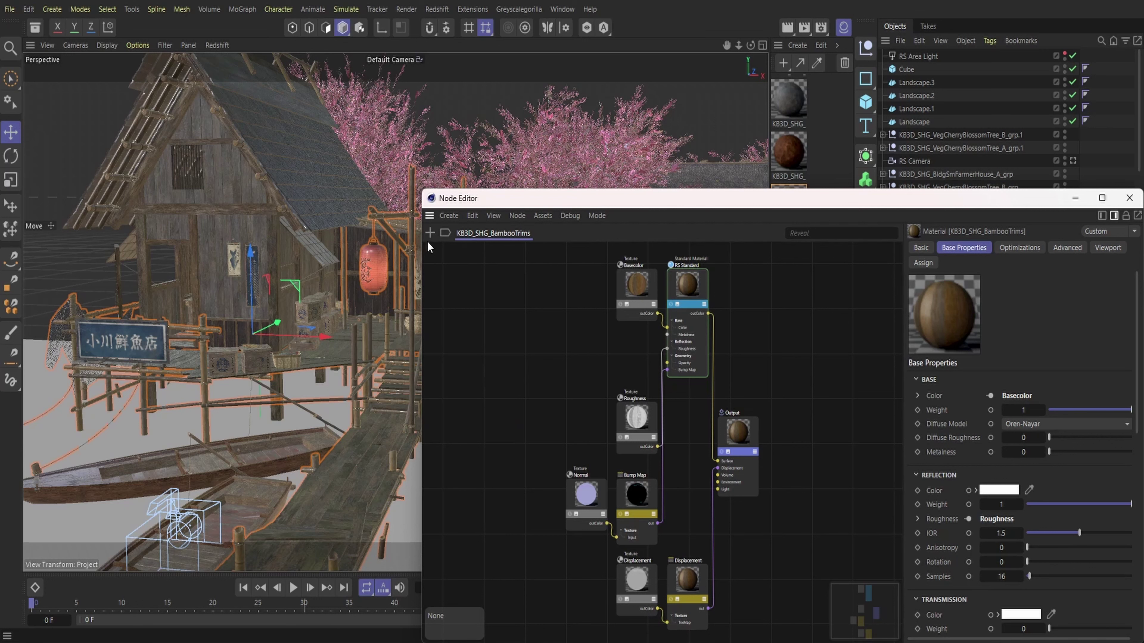
left_click(429, 233)
type("fi")
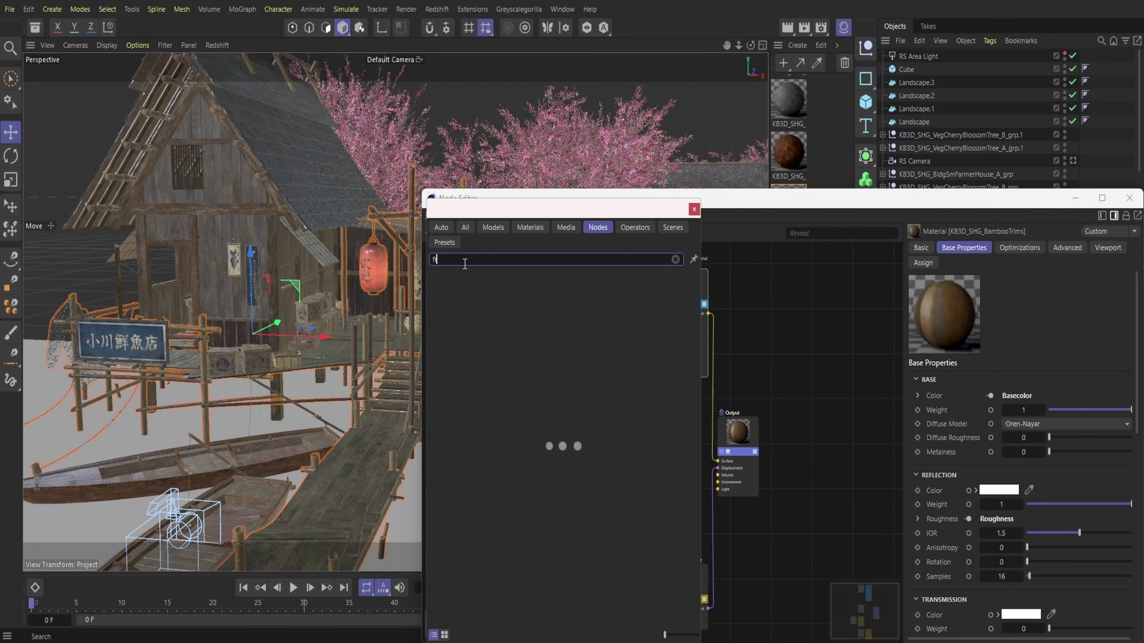
double_click(463, 279)
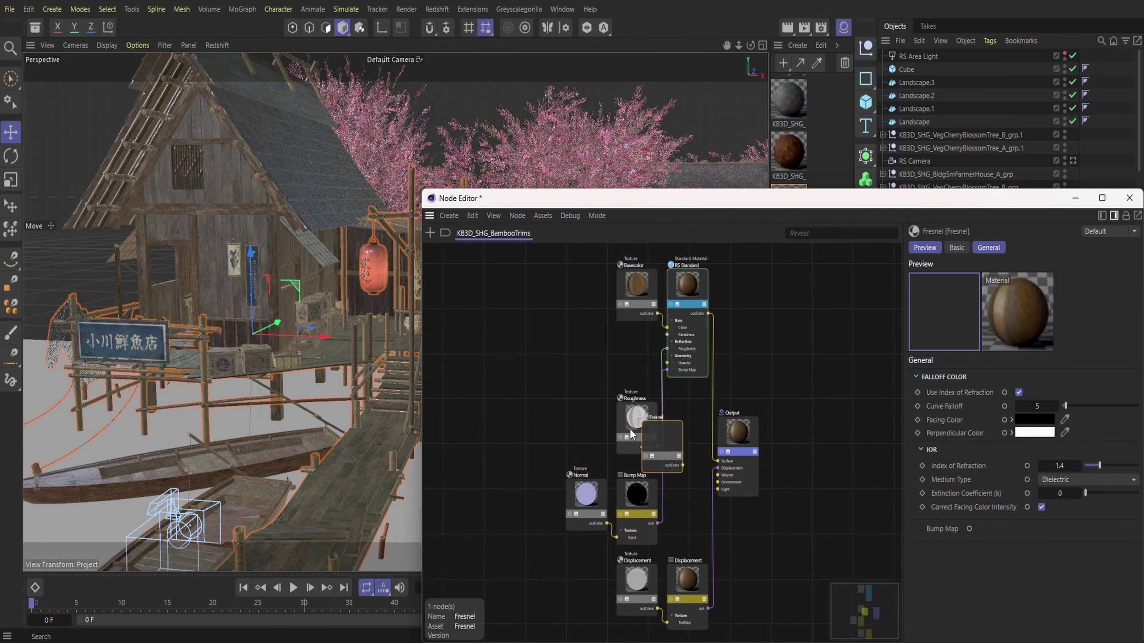
left_click_drag(648, 439, 496, 375)
left_click(430, 233)
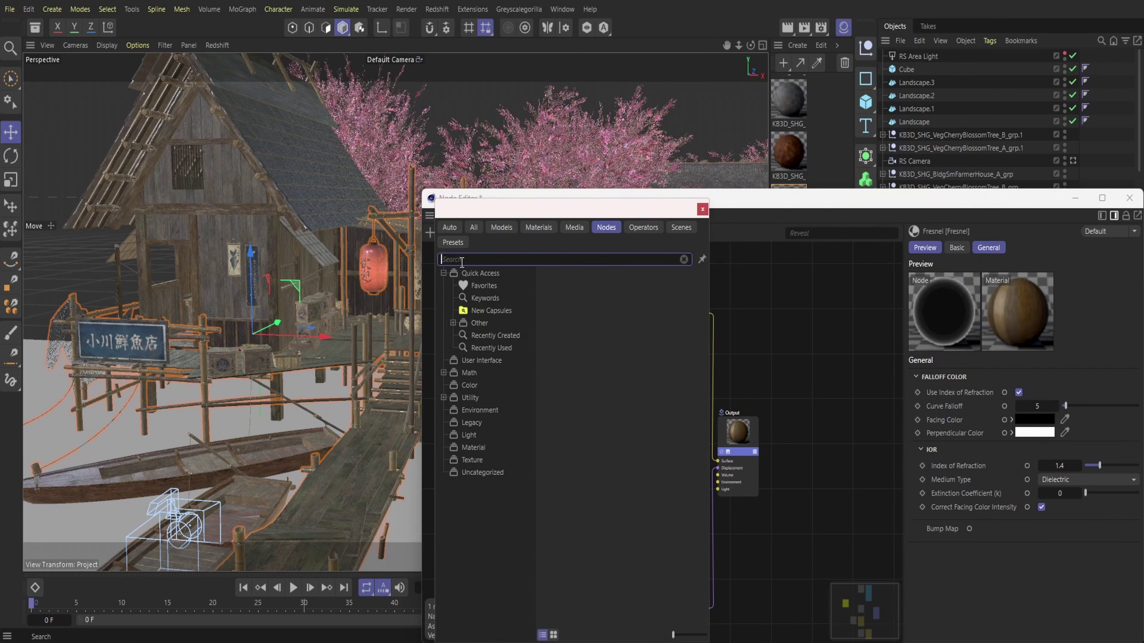
type("wire")
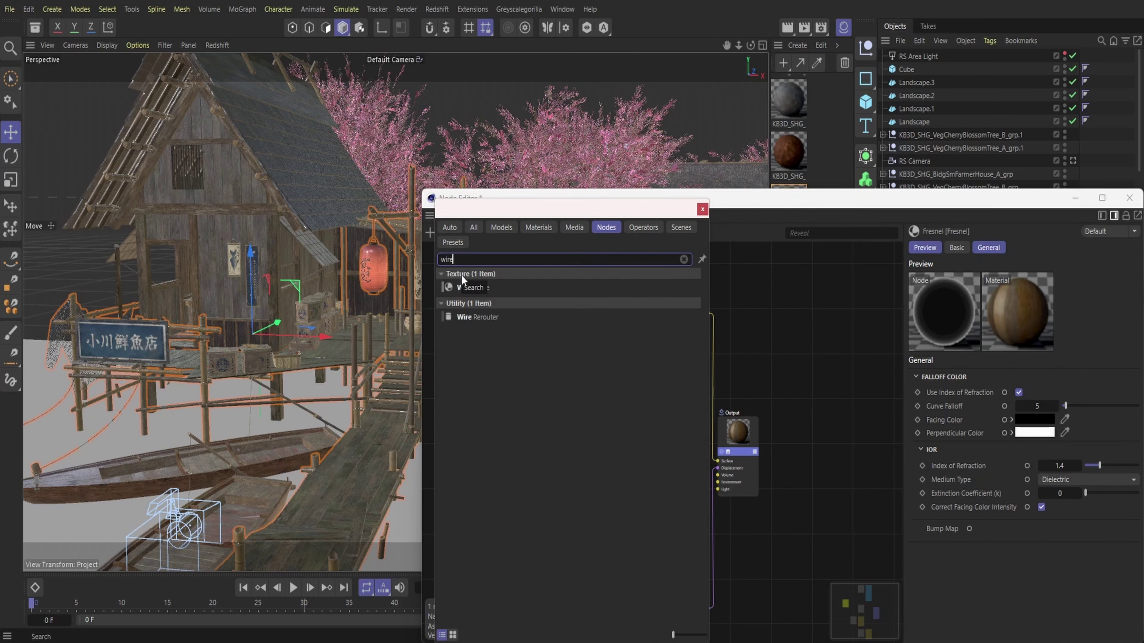
double_click(467, 284)
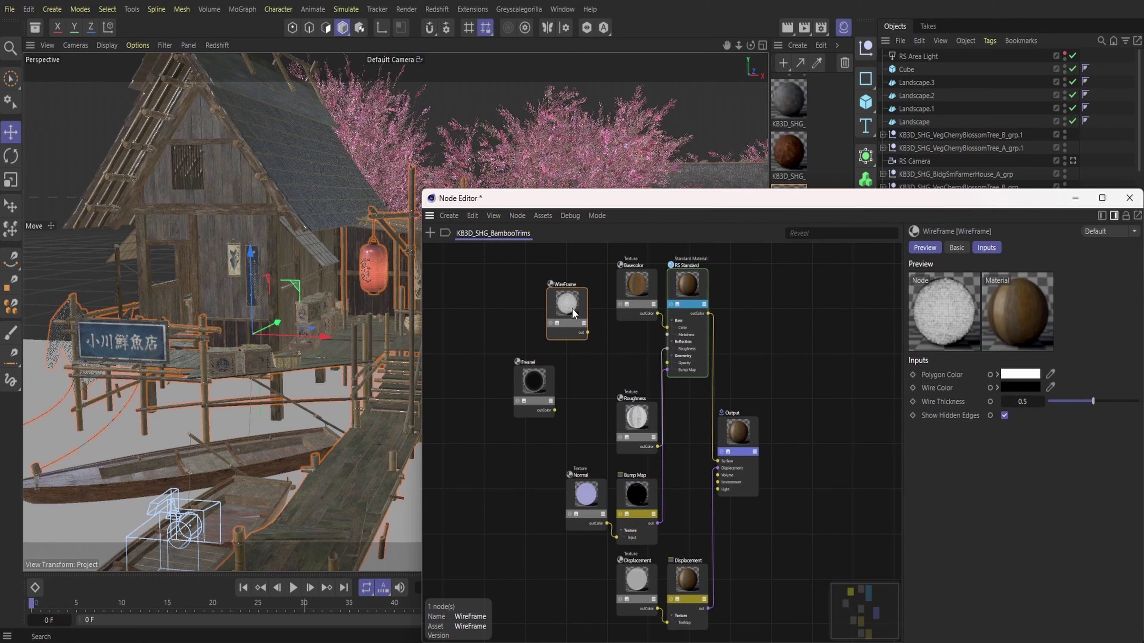
- Connect Fresnel to the Output's Displacement and WireFrame to its Surface, set the bamboo material's reflection weight to 0, and close the node editor
left_click(612, 356)
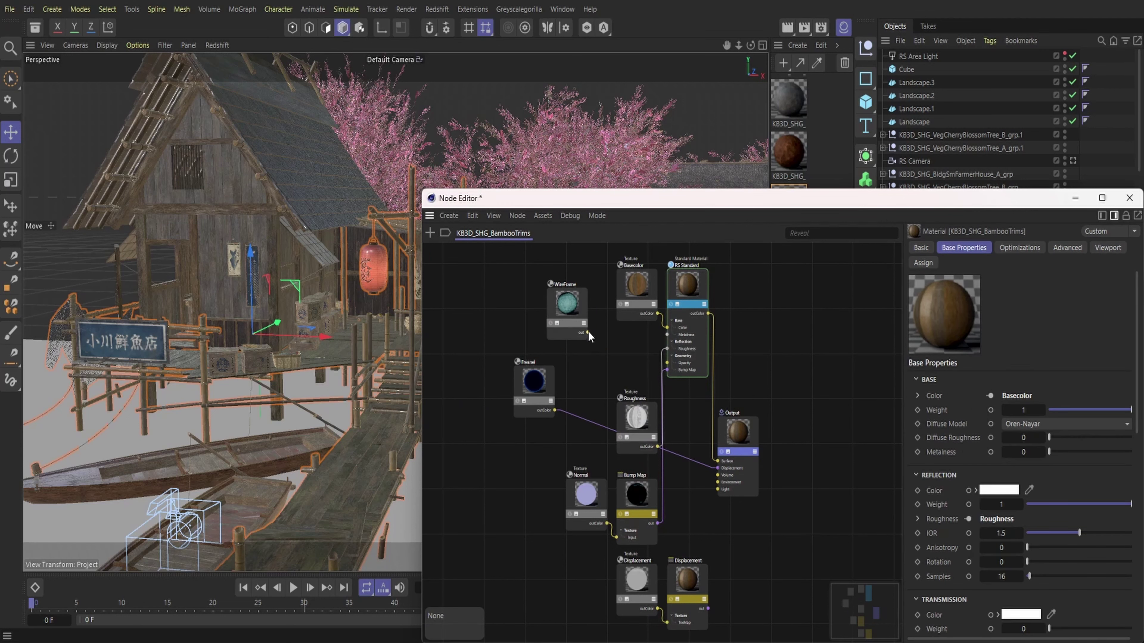
left_click_drag(555, 410, 742, 452)
mouse_move(751, 468)
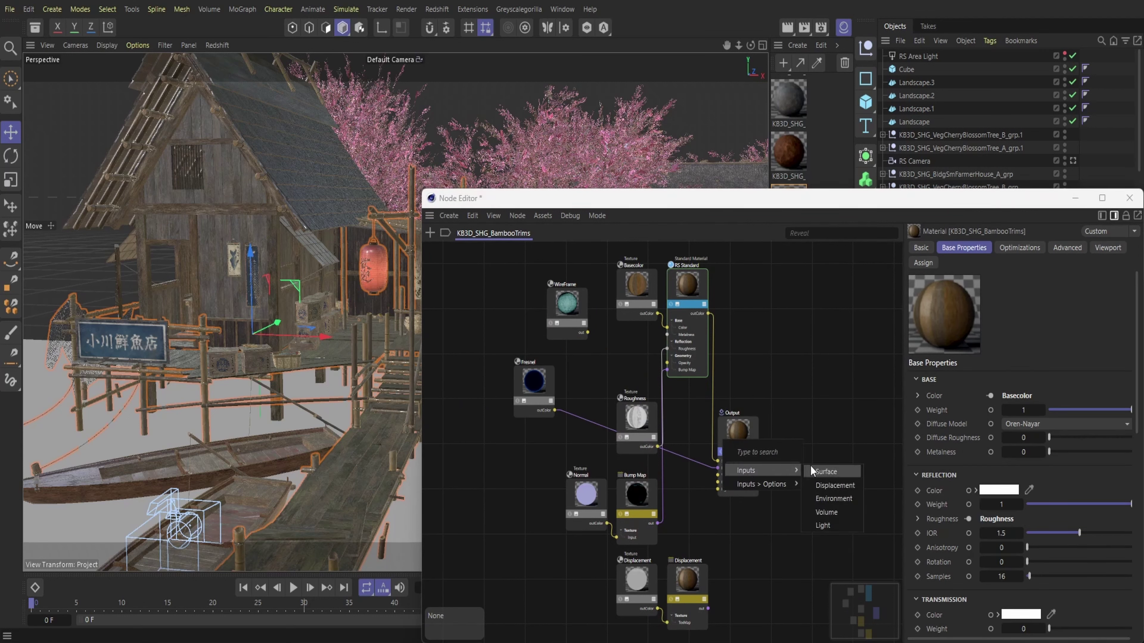
left_click(822, 472)
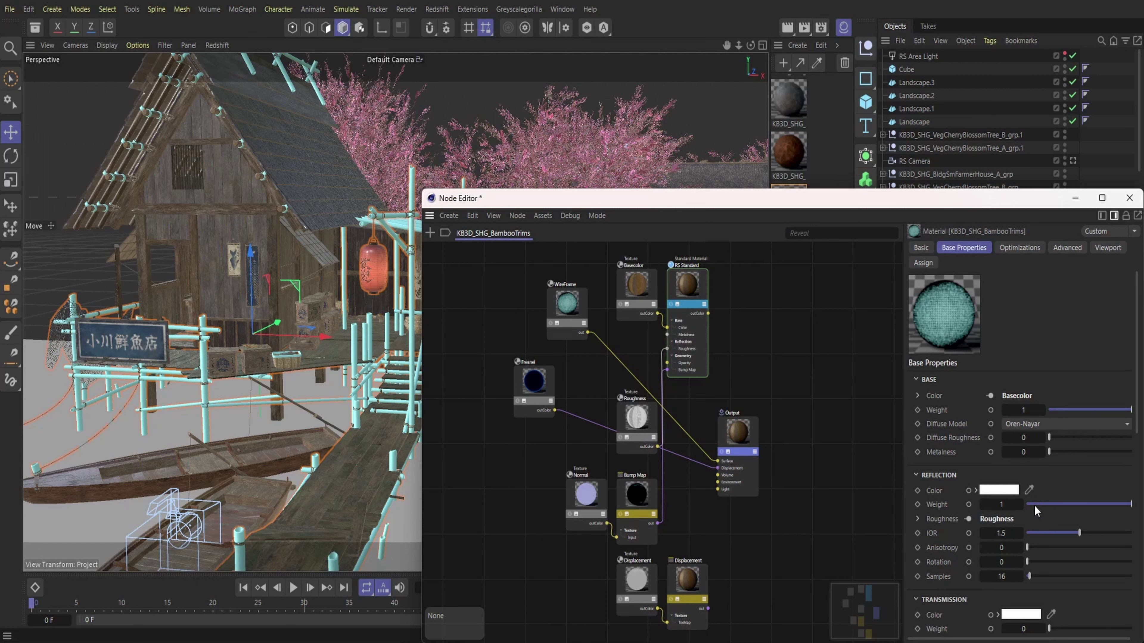
left_click_drag(1033, 505, 1021, 505)
left_click(1129, 198)
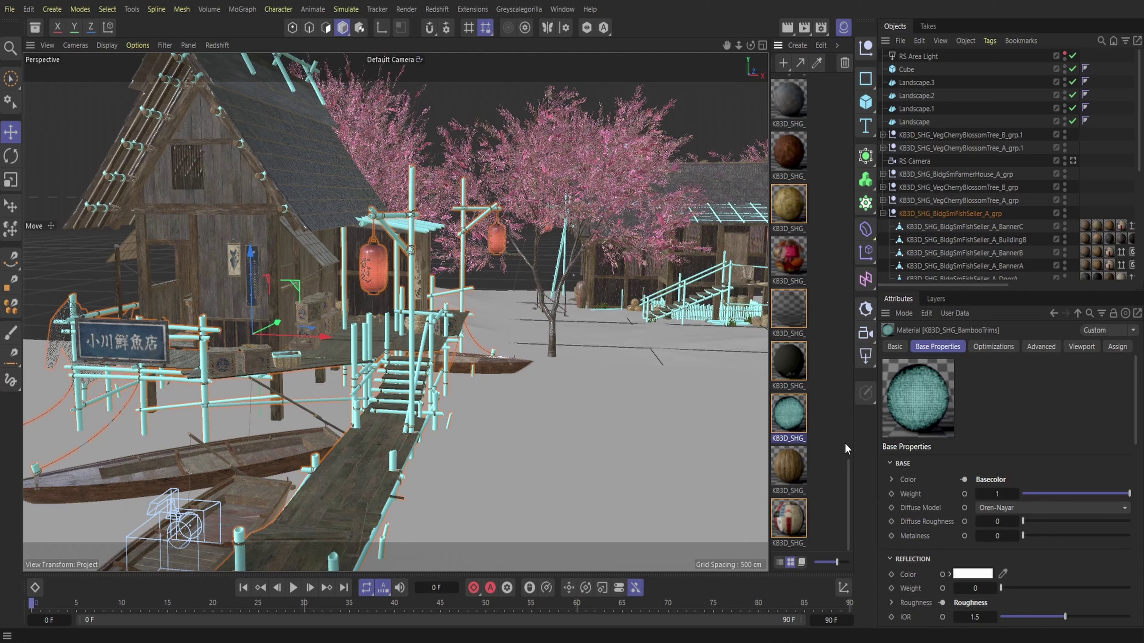
- Examine the pier's other highlighted materials, including the ropes trim, WoodBrownMossyA, WoodGrayOld and WoodPDark
scroll(822, 436, "up", 6)
left_click(794, 258)
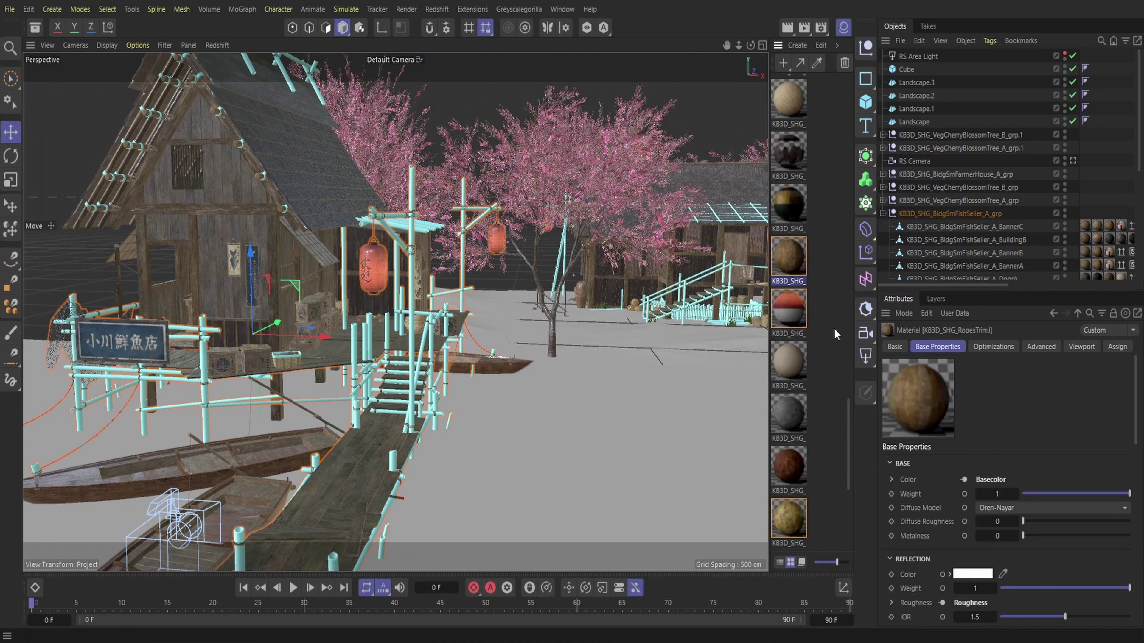
scroll(833, 328, "up", 6)
left_click(787, 266)
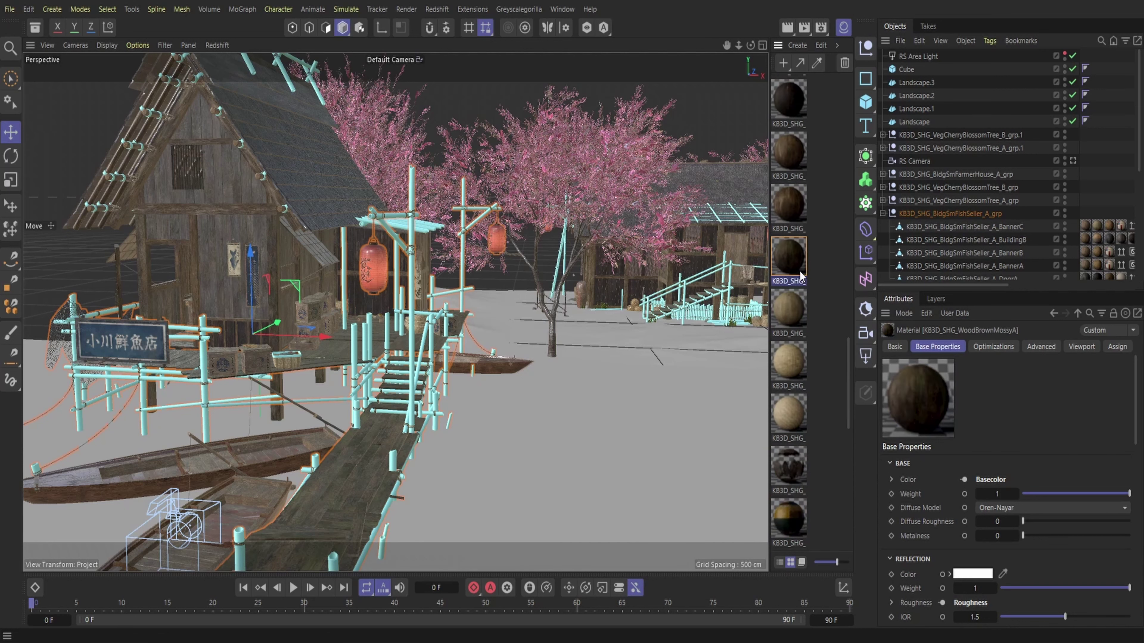
scroll(835, 303, "up", 5)
left_click(777, 254)
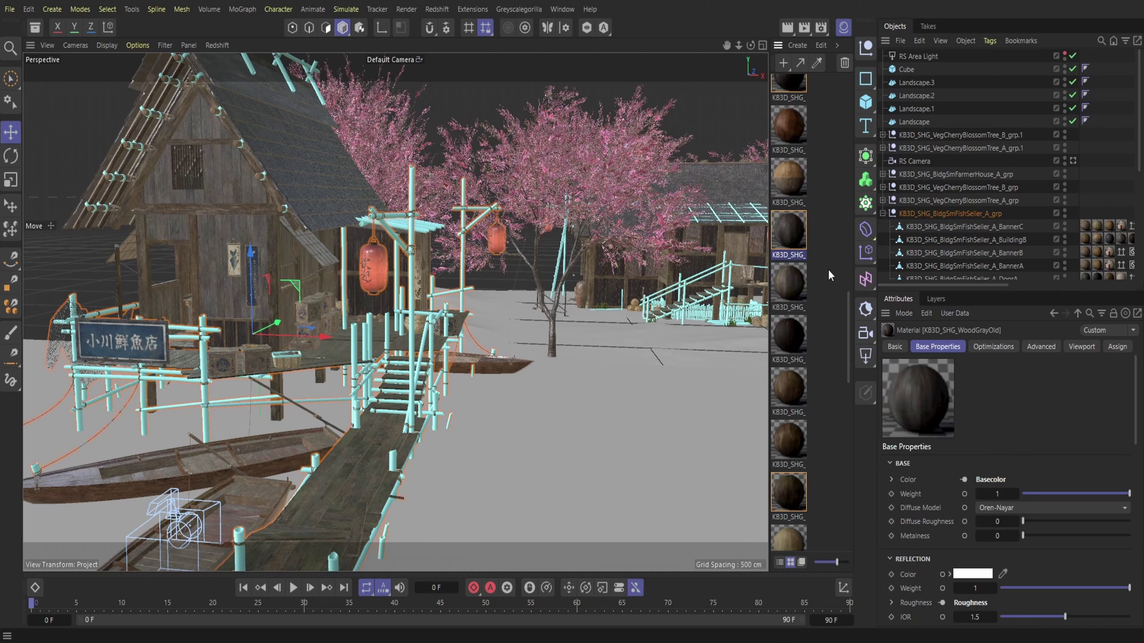
scroll(828, 269, "up", 3)
left_click(784, 237)
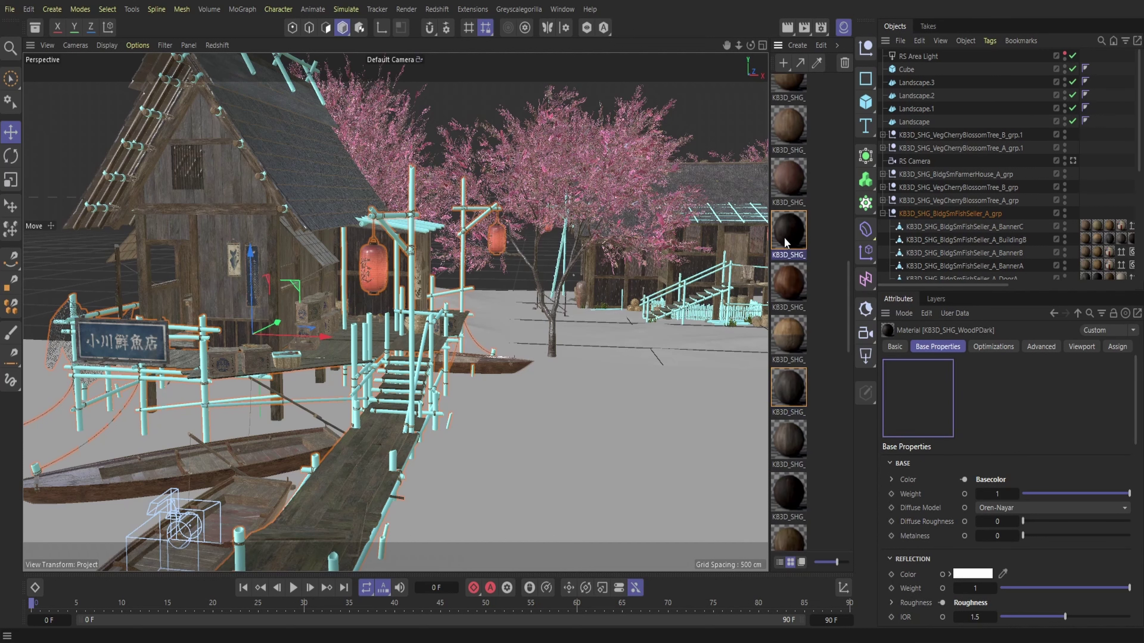
left_click(787, 383)
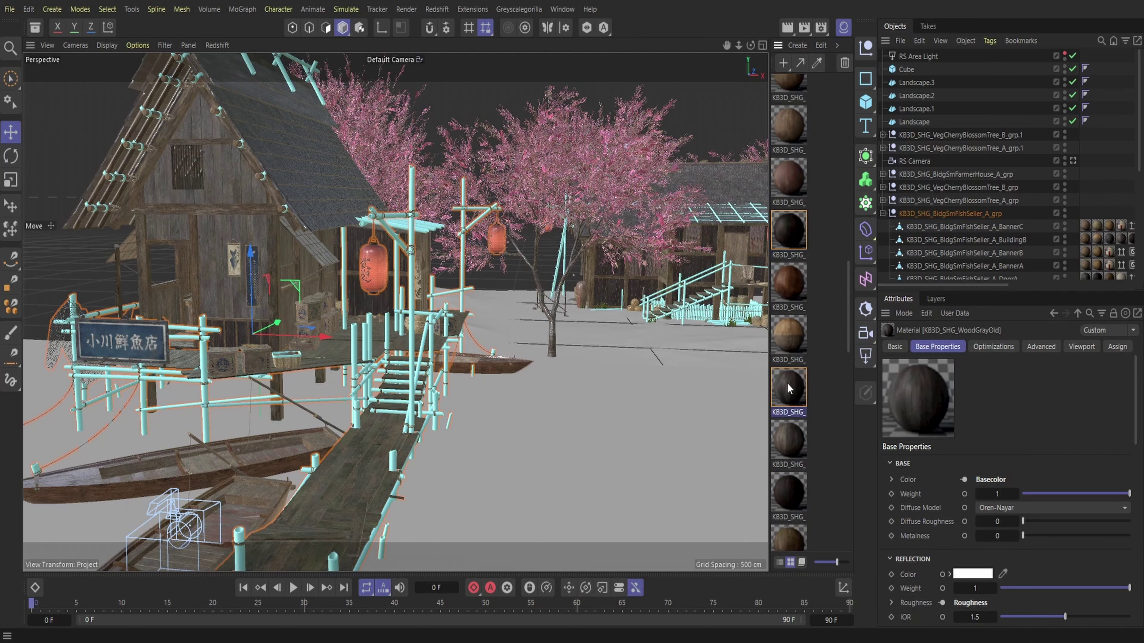
- Open the KB3D_SHG_WoodPDark material in the node editor, add a Fresnel node and connect it to the Output's Displacement
double_click(801, 243)
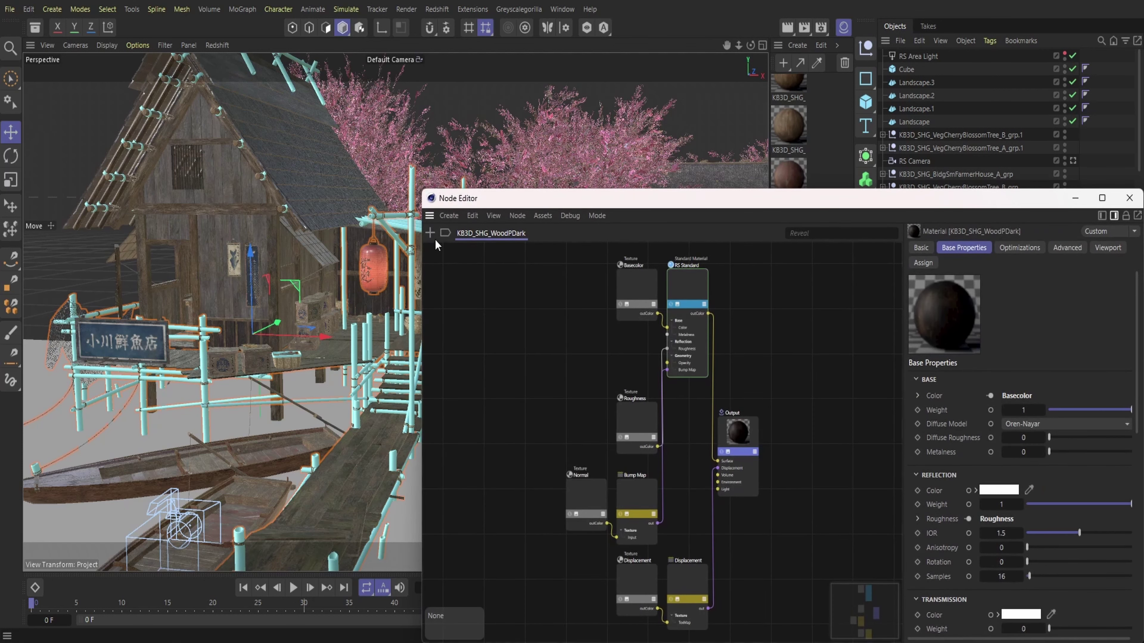
key("shift+c")
type("fre")
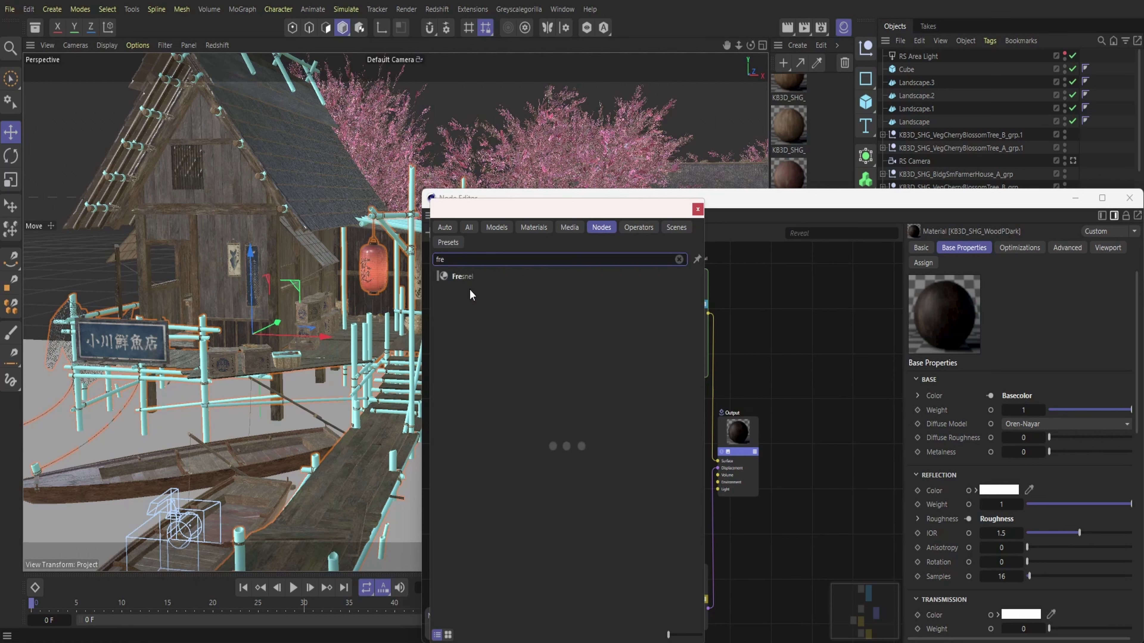
double_click(461, 275)
left_click_drag(664, 450, 741, 468)
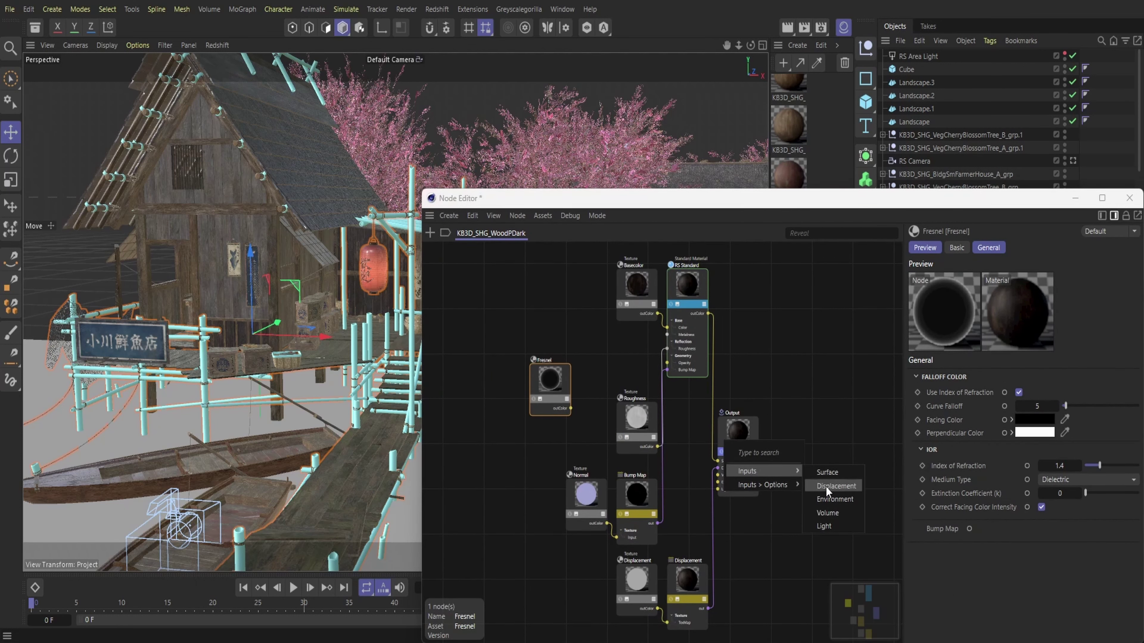
left_click(826, 487)
- Set the Fresnel node's Perpendicular Color to a pale blue with a hue of 229°
left_click(1033, 433)
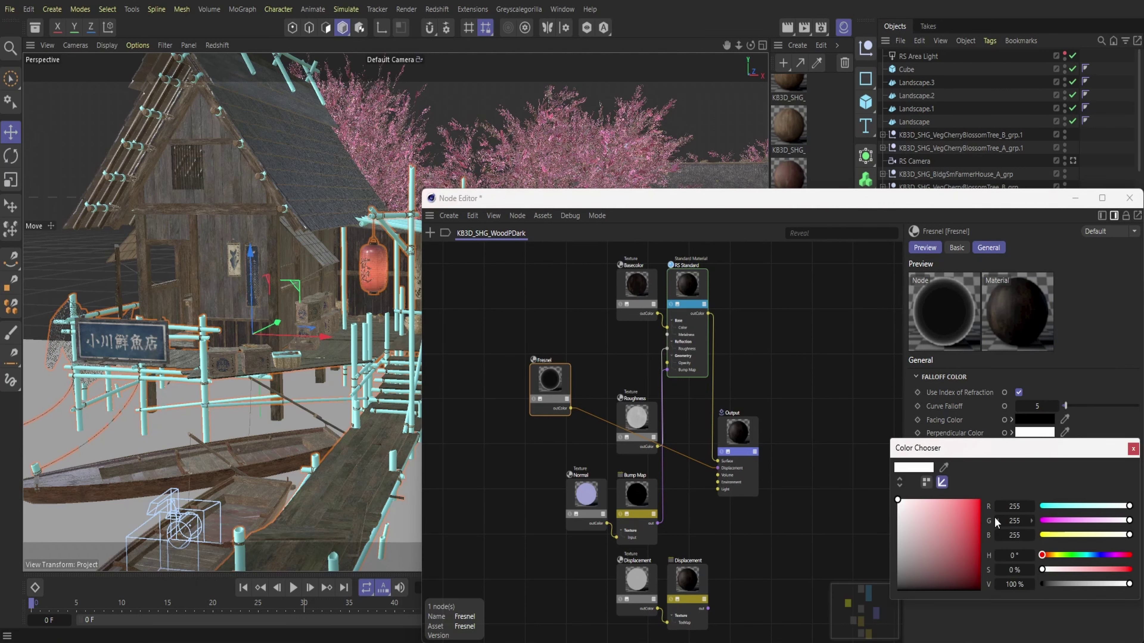
left_click(1097, 555)
left_click(931, 505)
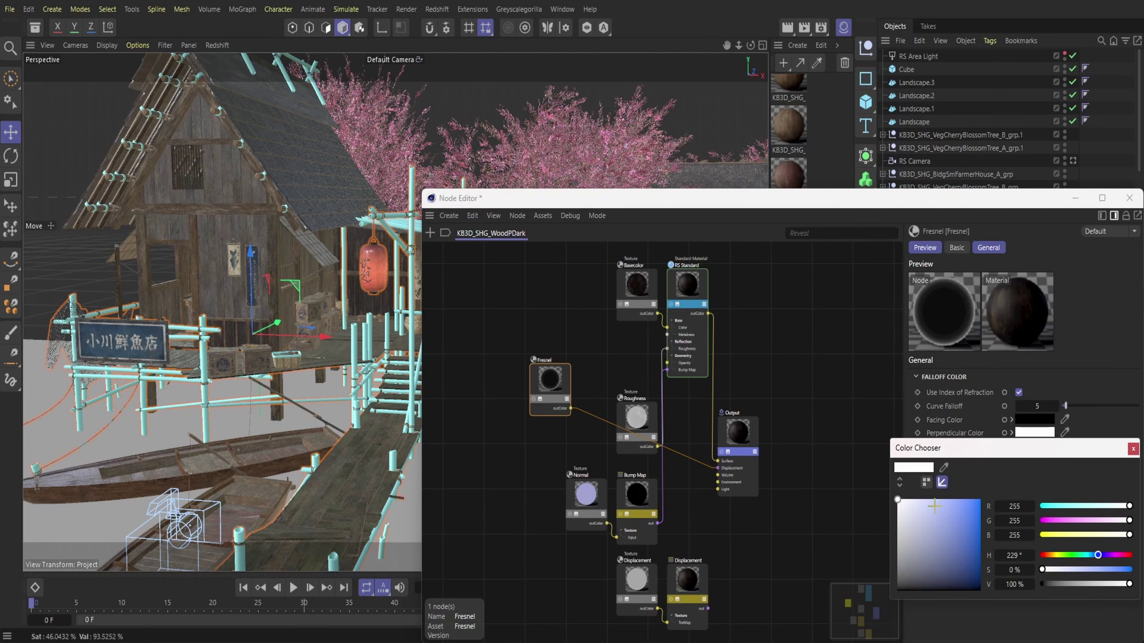
left_click(1133, 449)
- Add a WireFrame node to the WoodPDark material and connect it to the Output's Surface
key("shift+c")
type("wire")
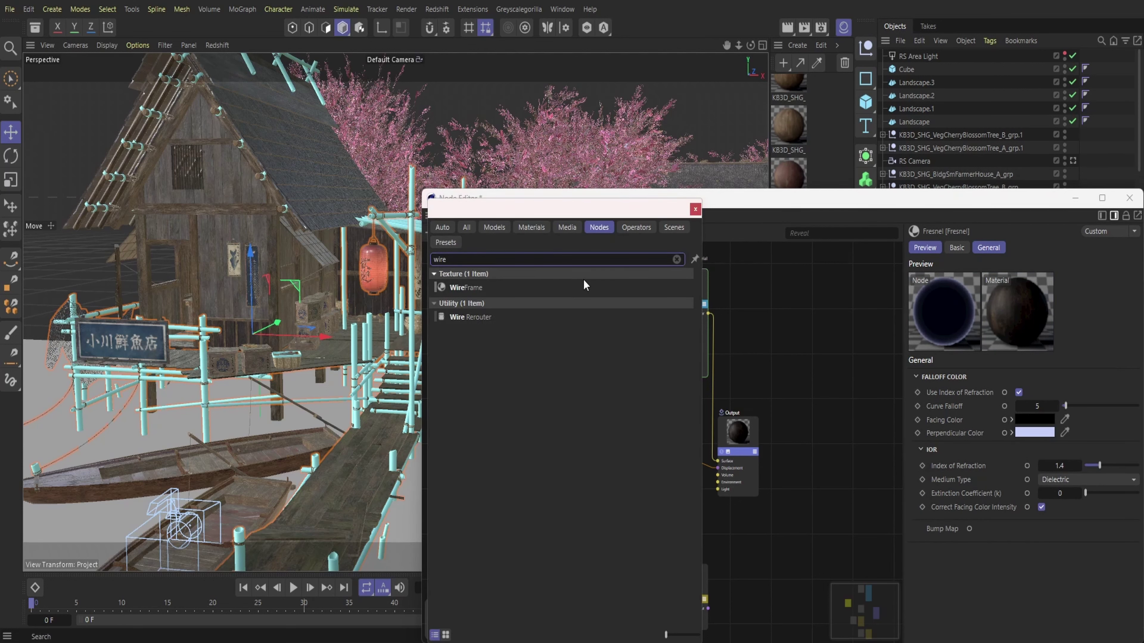
double_click(523, 288)
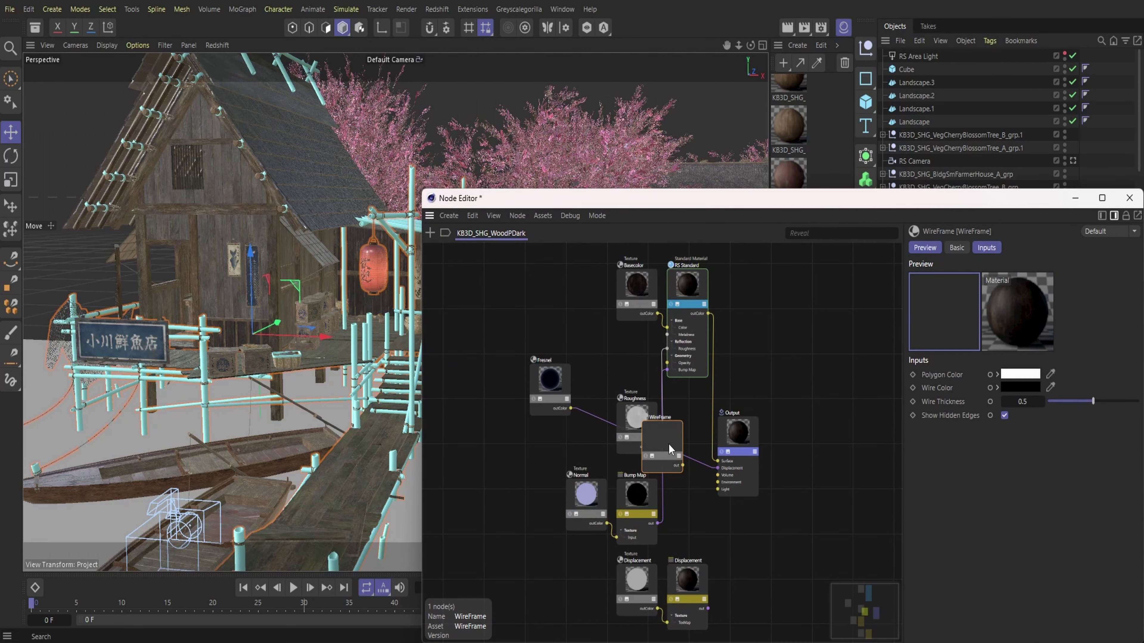
left_click_drag(587, 331, 721, 446)
mouse_move(766, 471)
left_click(841, 474)
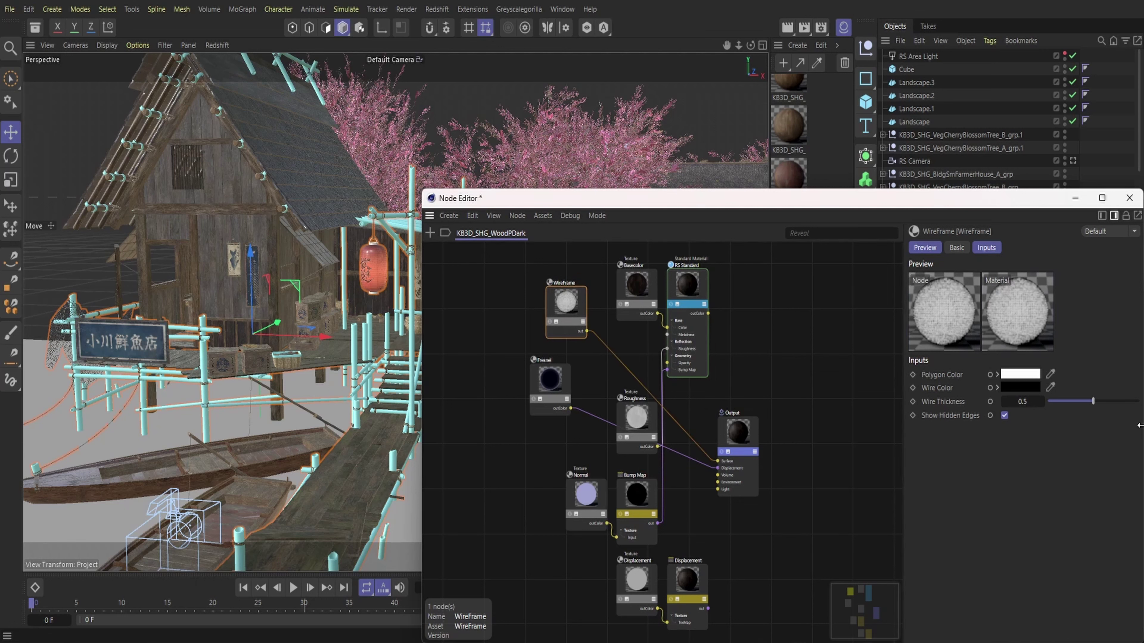
- Set the WireFrame node's Wire Thickness to 1 and its Polygon Color to a deep blue, then close the node editor
left_click_drag(1093, 401, 1137, 401)
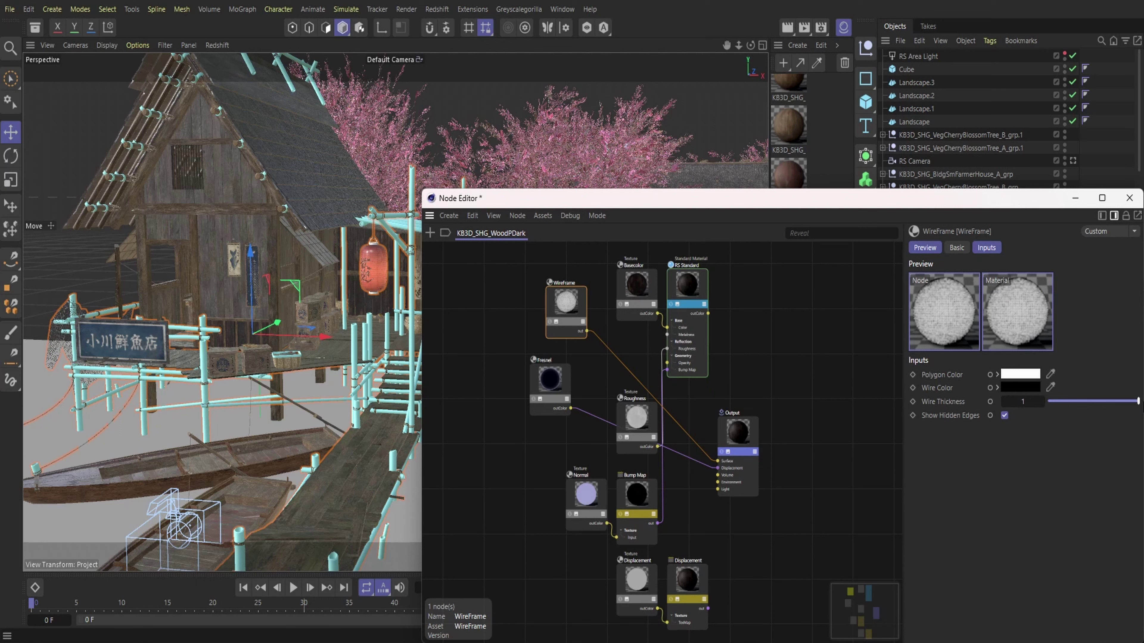
left_click(1022, 381)
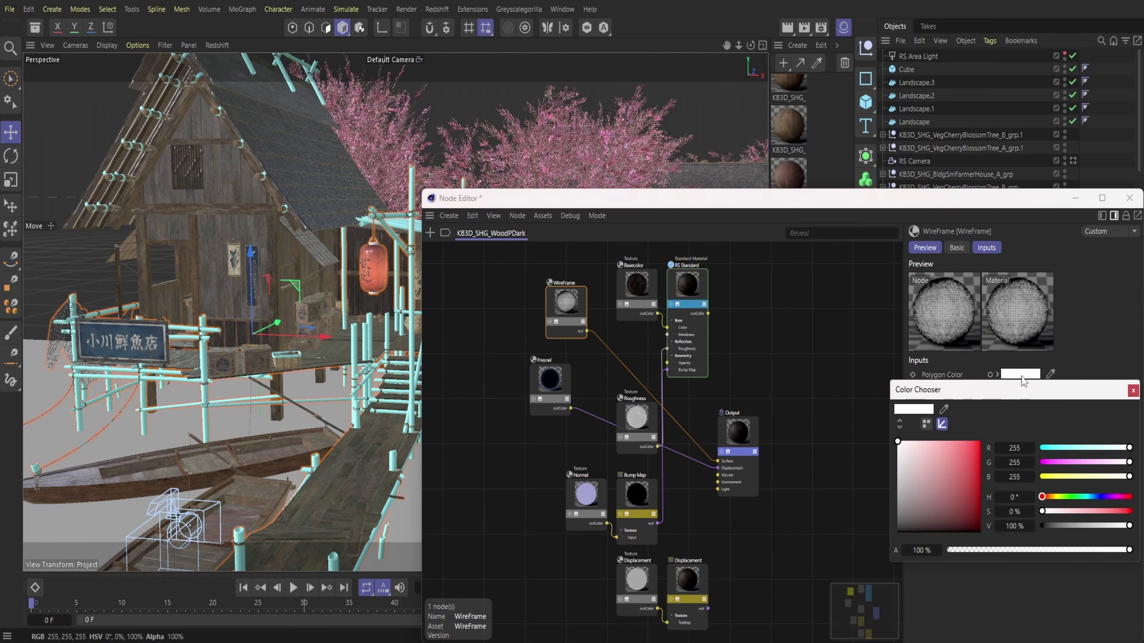
left_click(1097, 497)
left_click(979, 444)
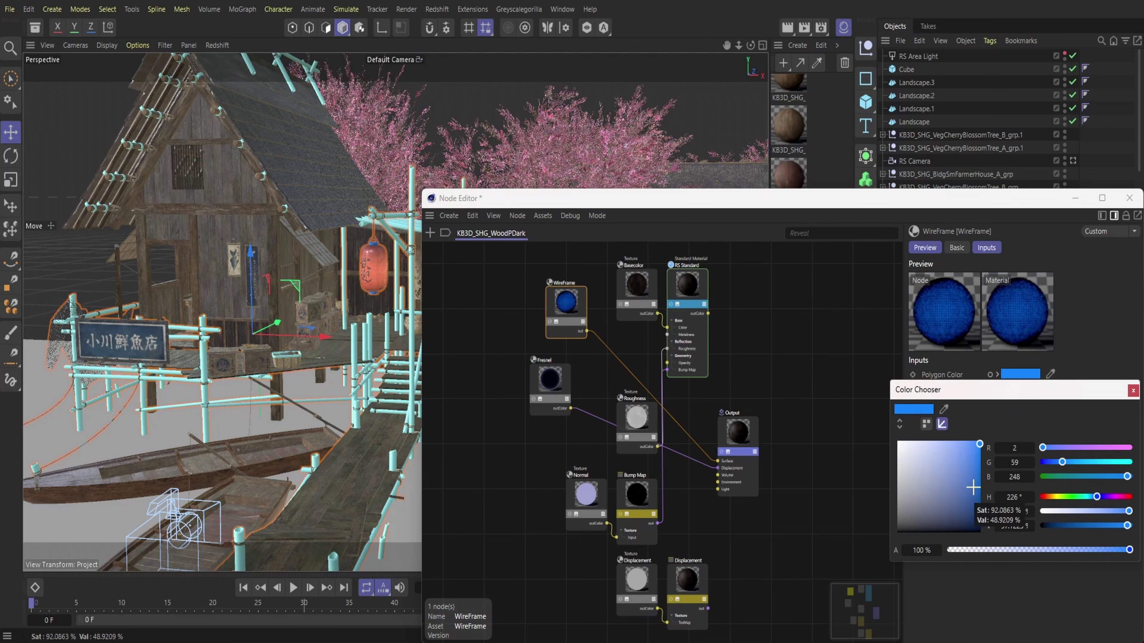
left_click(978, 483)
left_click(1132, 390)
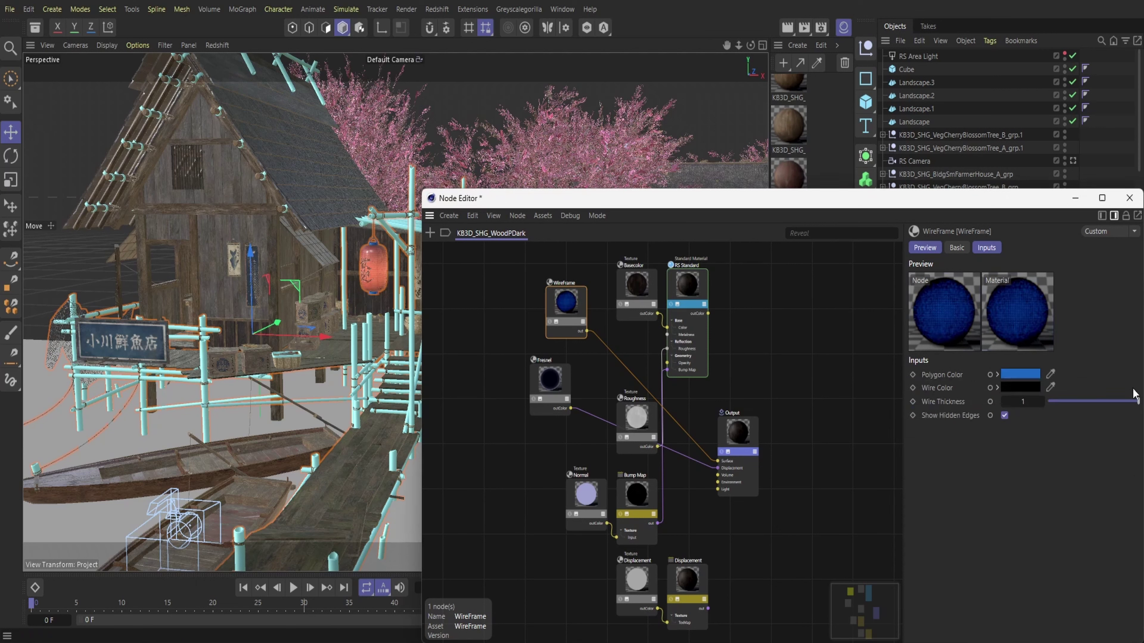
left_click(1128, 198)
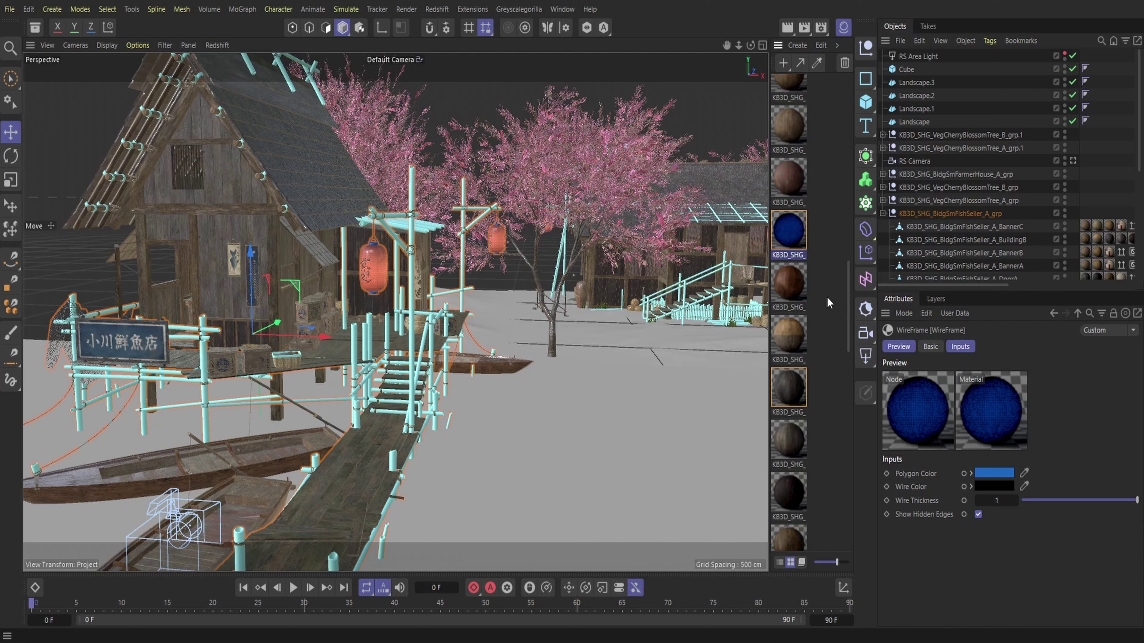
- Open the KB3D_SHG_WoodGrayOld material in the node editor and add a WireFrame node and a Fresnel node, placed apart
left_click(794, 384)
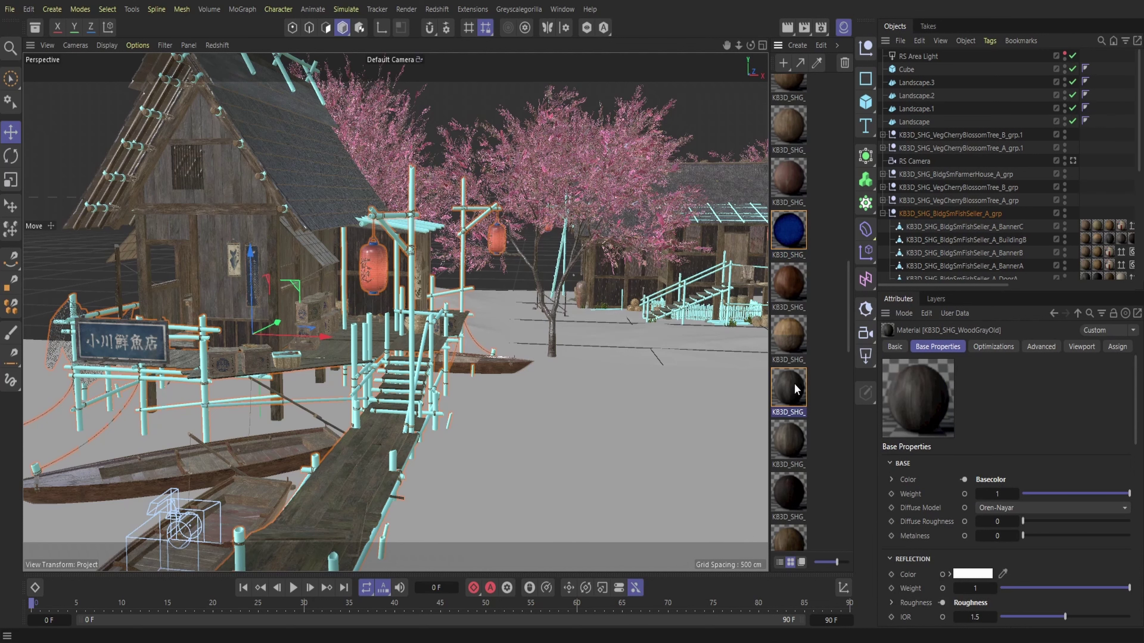
double_click(794, 383)
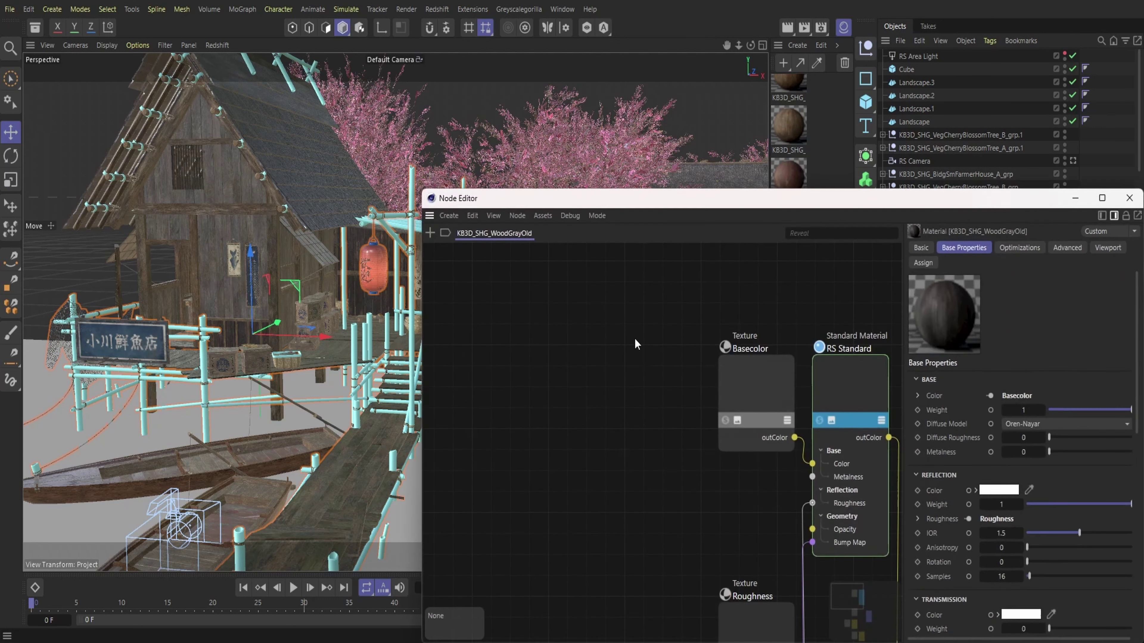
double_click(434, 232)
type("wire")
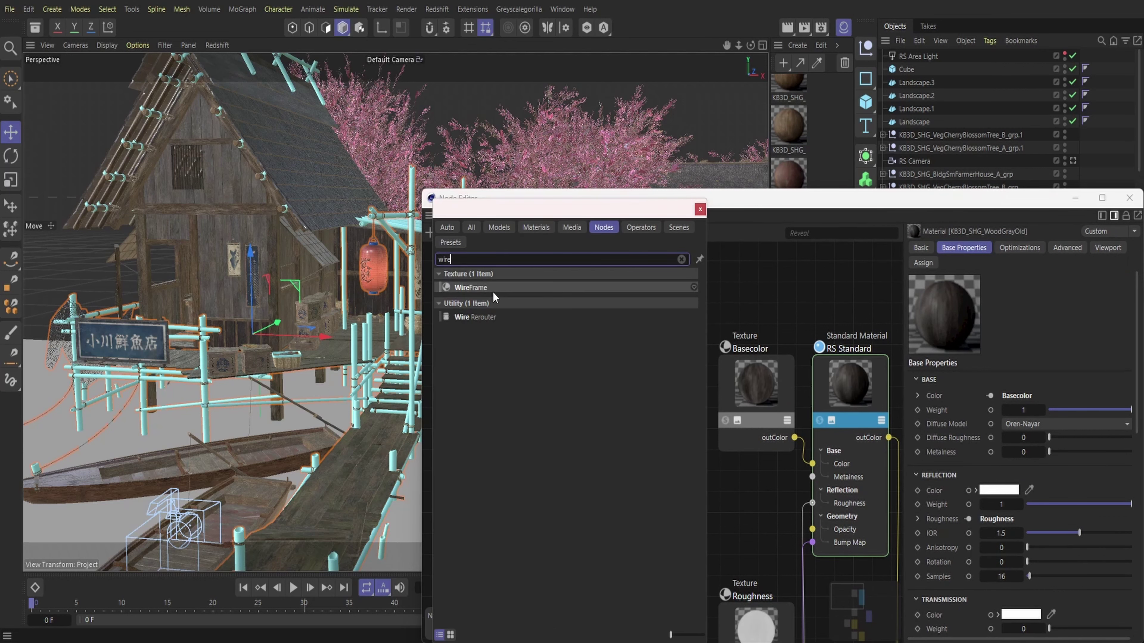
double_click(493, 292)
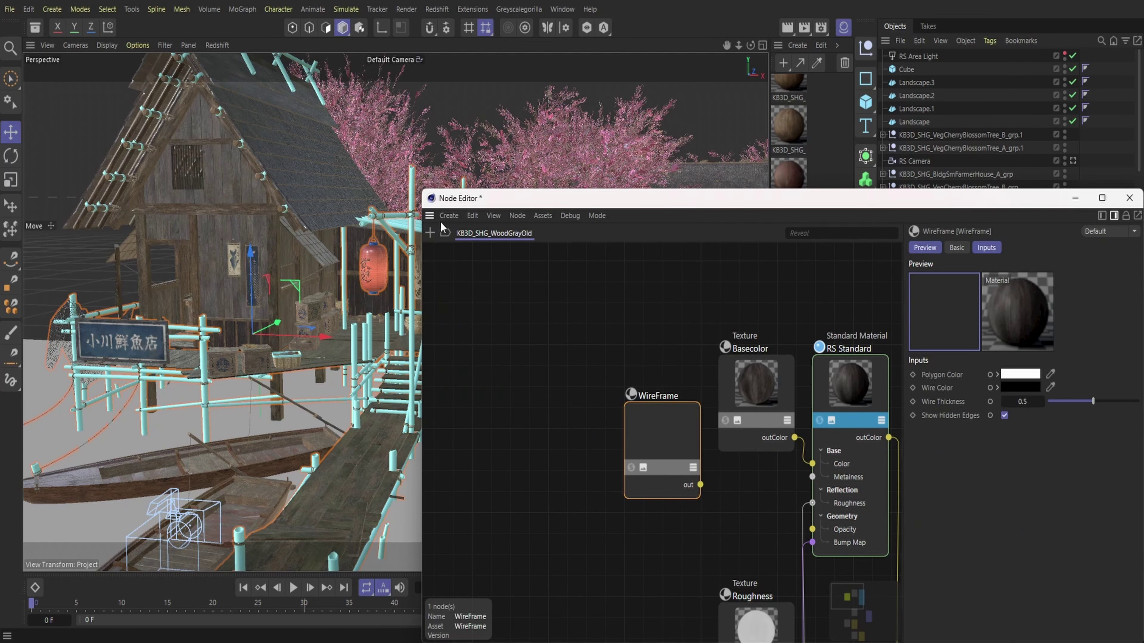
double_click(429, 236)
type("fresnel")
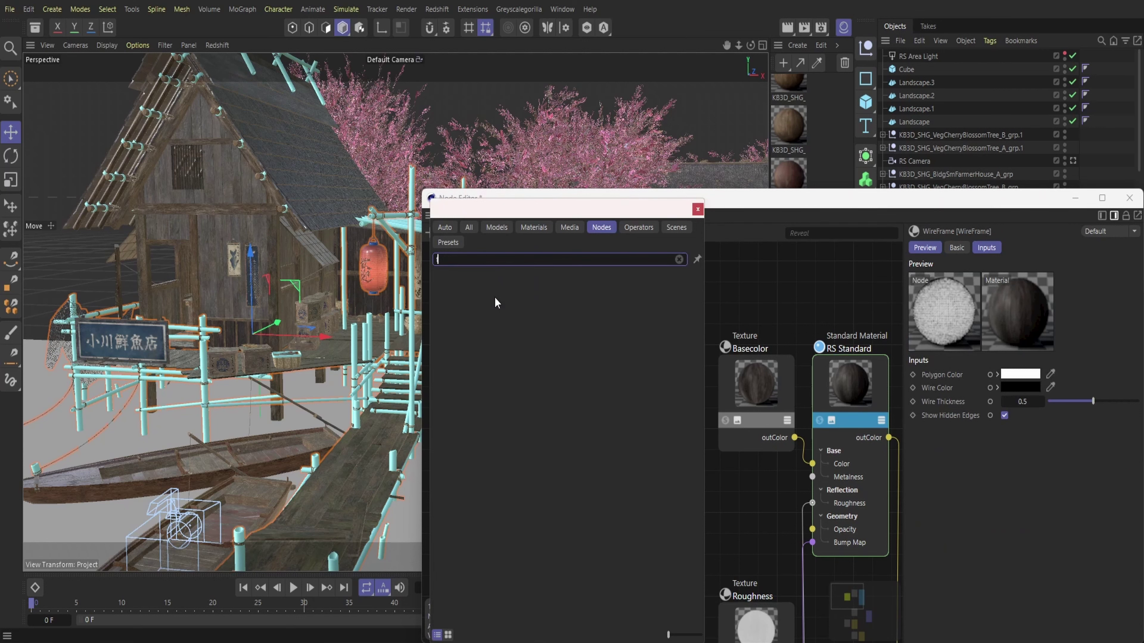
double_click(462, 279)
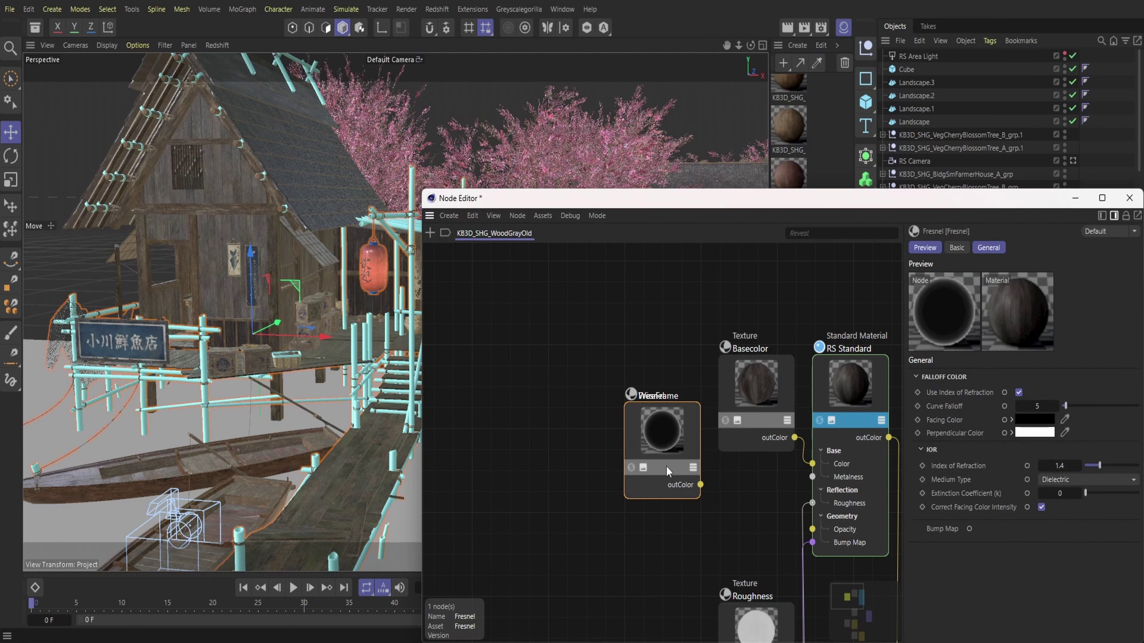
left_click_drag(666, 468, 561, 535)
- Connect the WoodGrayOld material's WireFrame node to the Output's Surface
middle_click_drag(832, 603, 662, 474)
middle_click_drag(458, 395, 458, 386)
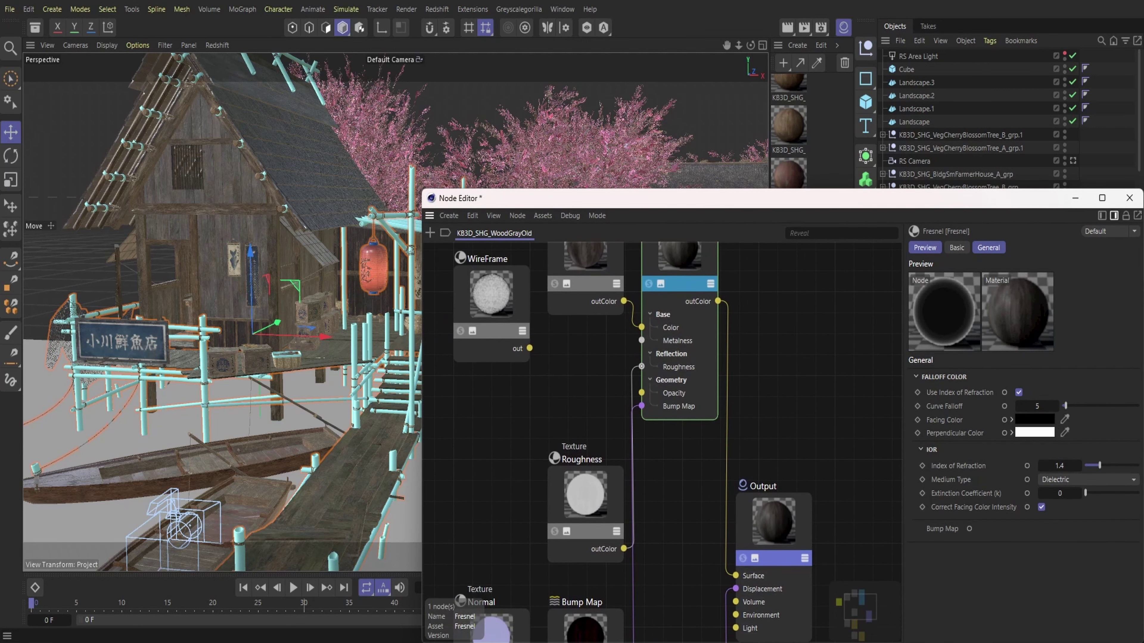
left_click_drag(530, 348, 855, 564)
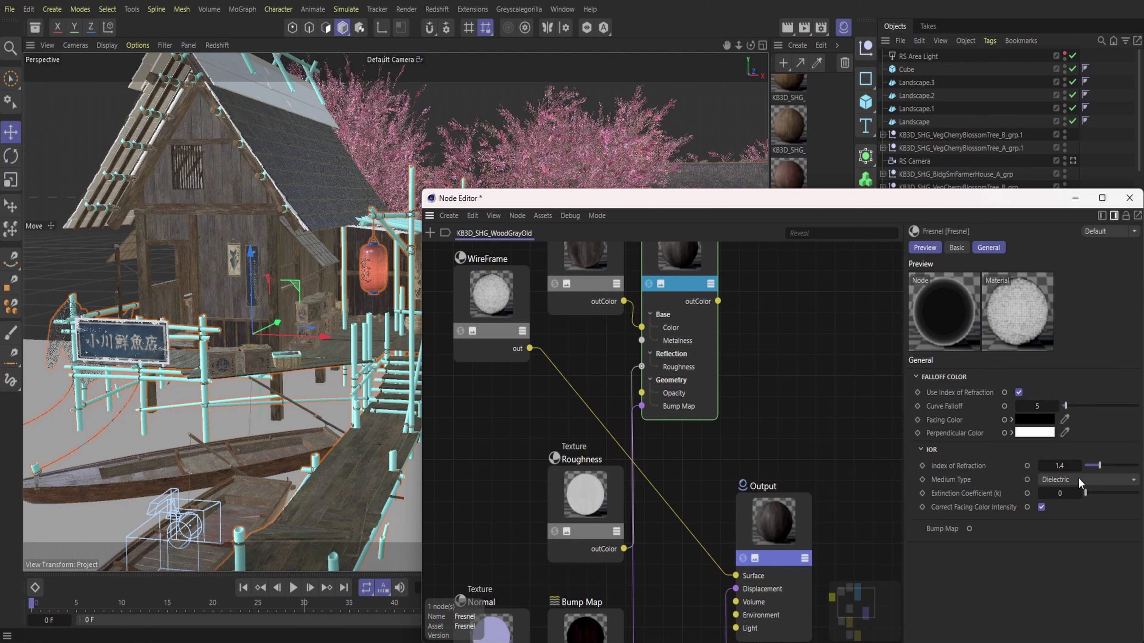
- Set the WireFrame node's Polygon Color to a very dark blue with RGB 7, 11, 22
left_click(493, 324)
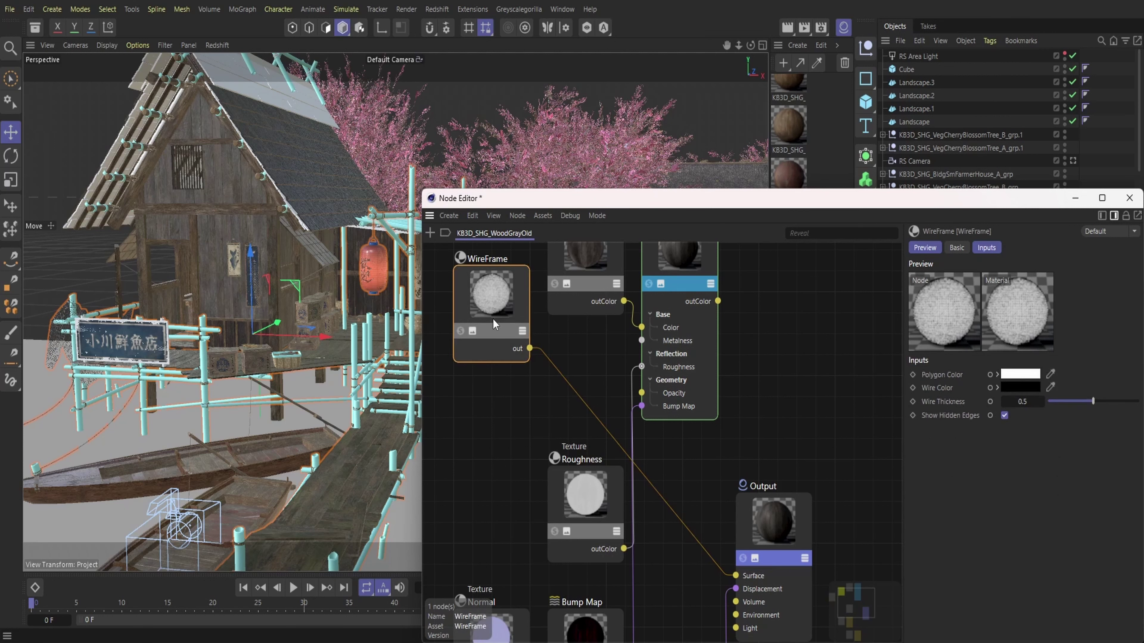
left_click(1020, 374)
left_click(1102, 497)
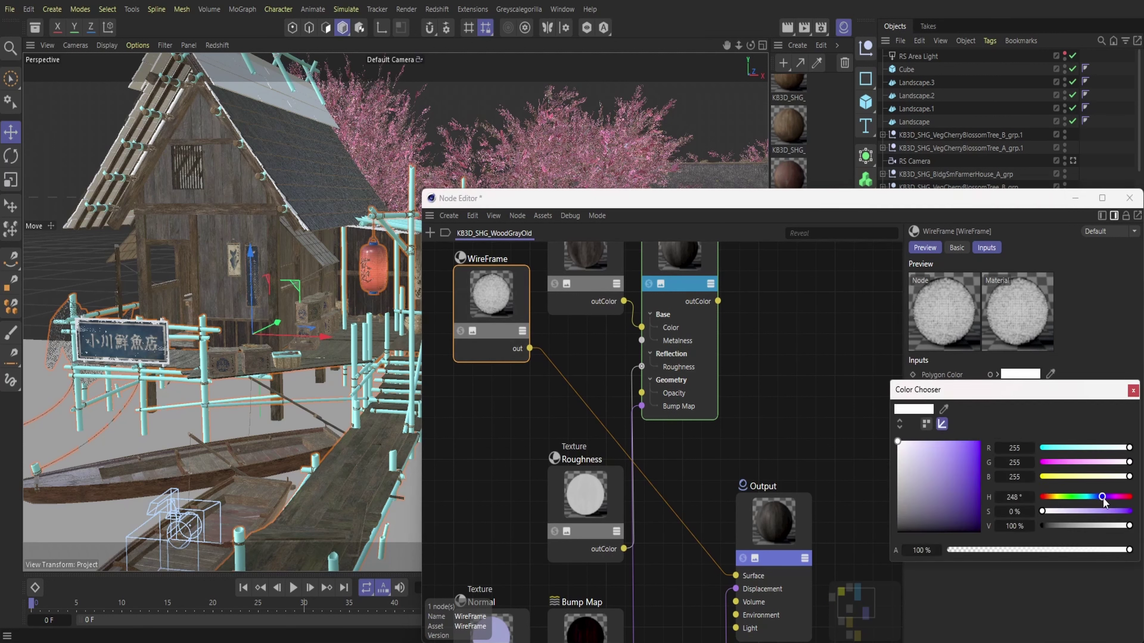
left_click(1095, 497)
left_click(975, 513)
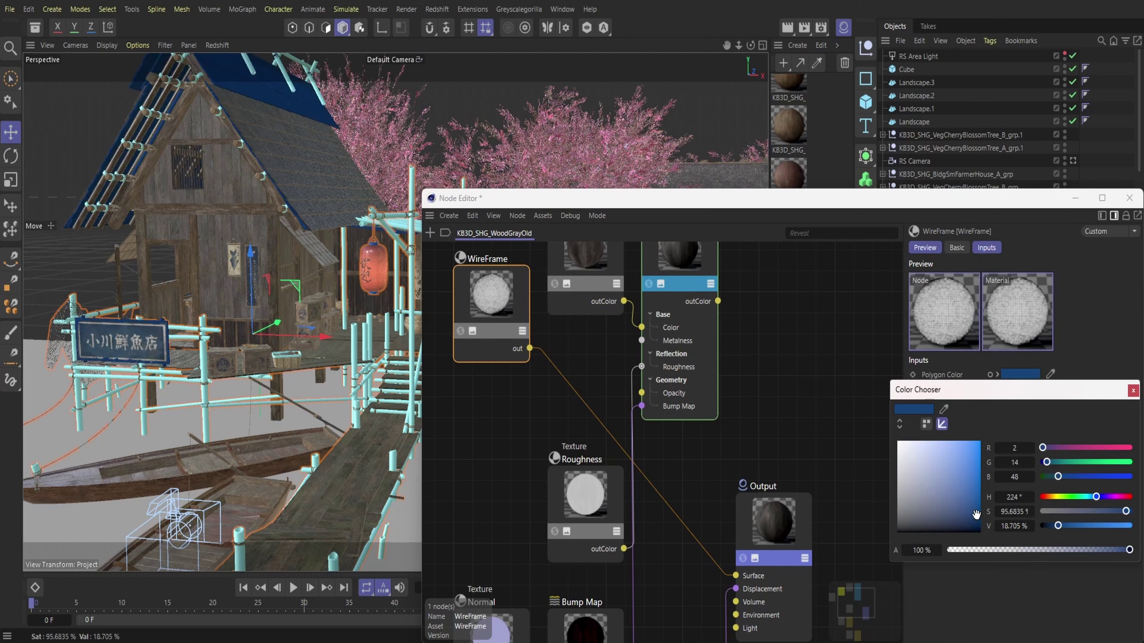
left_click(975, 523)
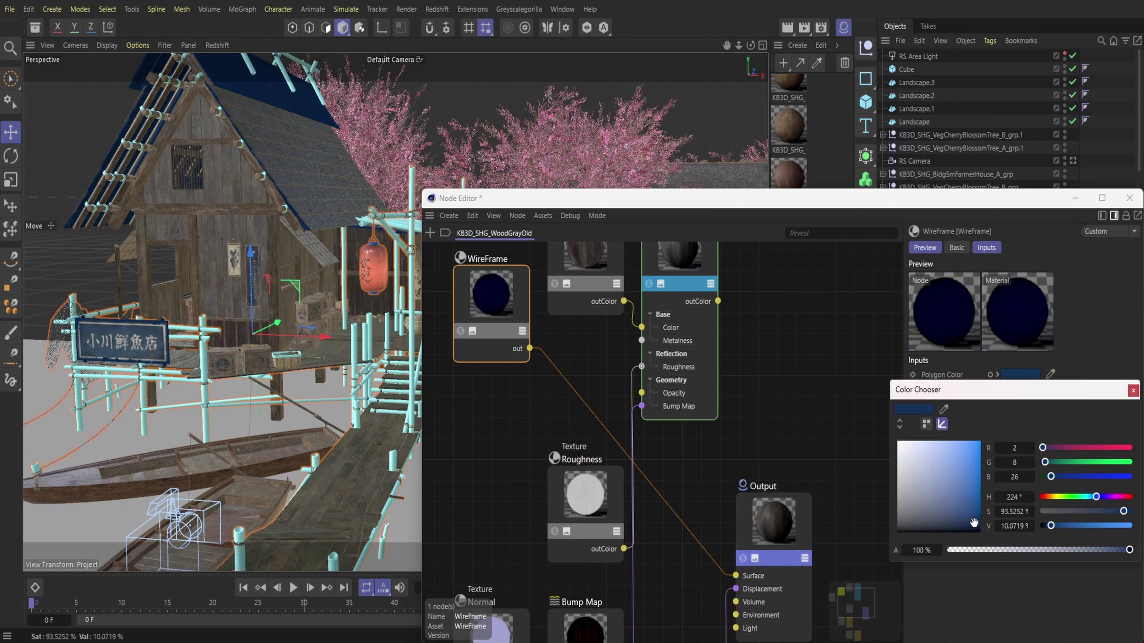
left_click(969, 524)
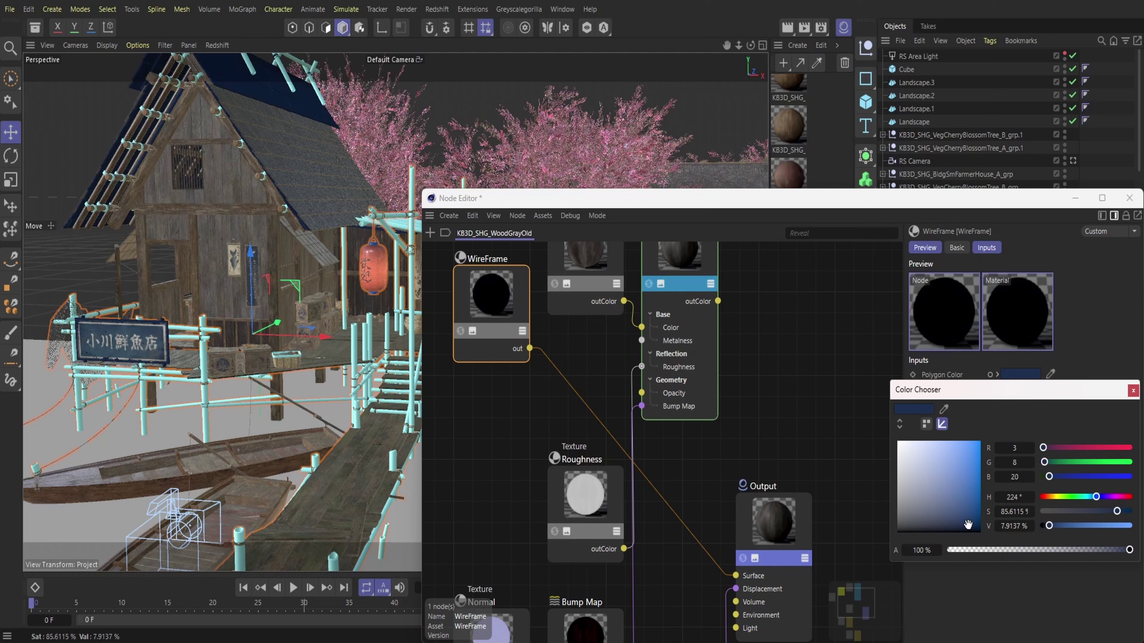
left_click(971, 524)
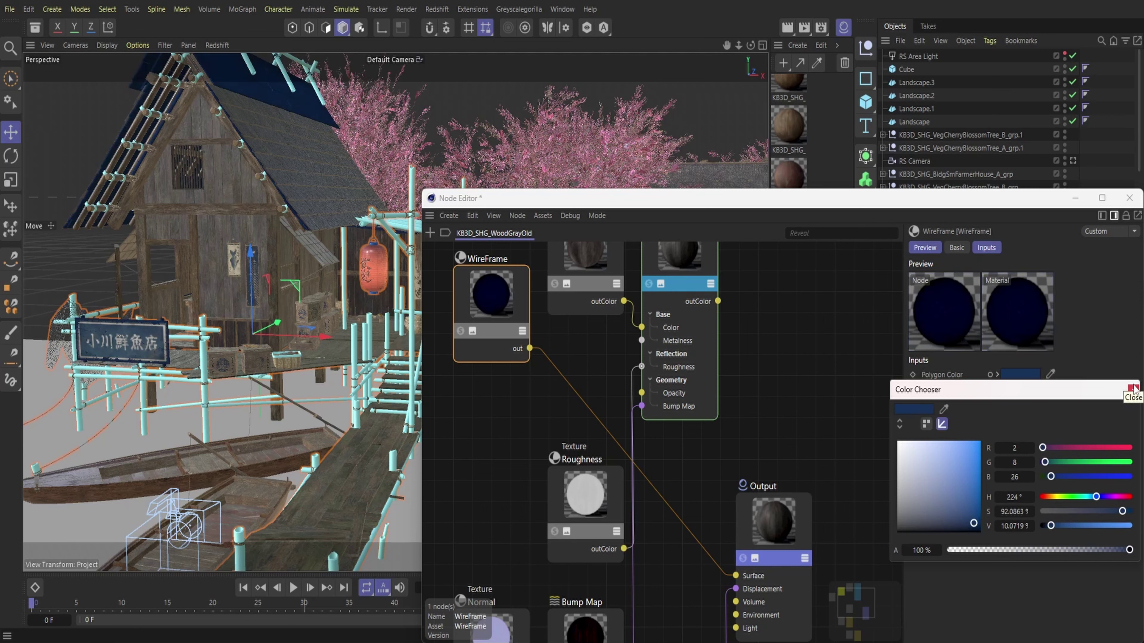
left_click(951, 525)
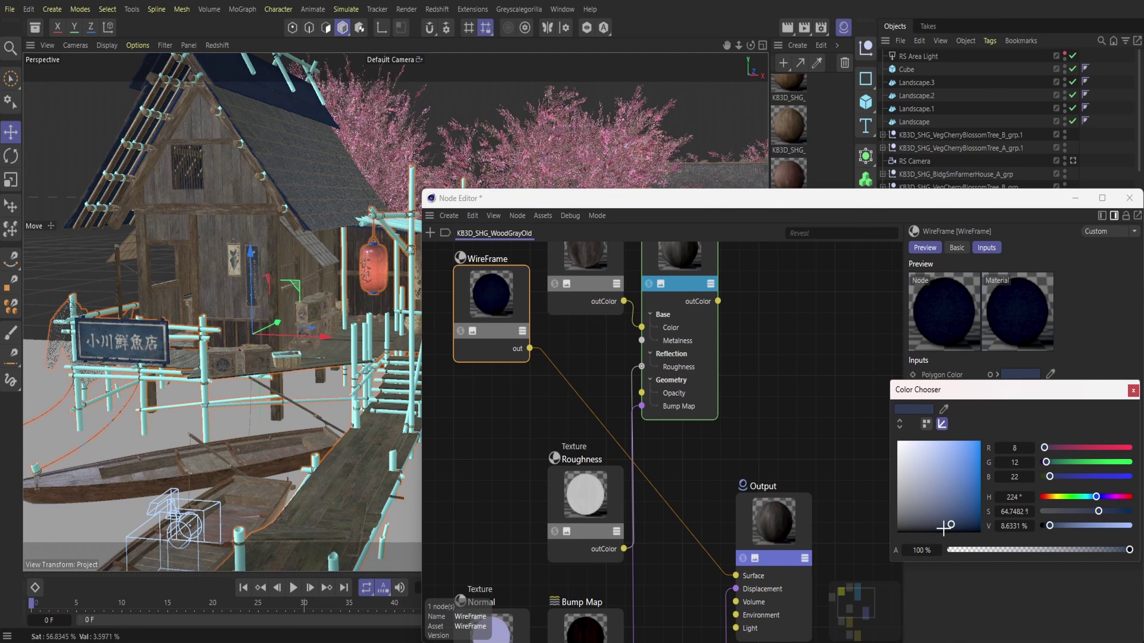
left_click(938, 524)
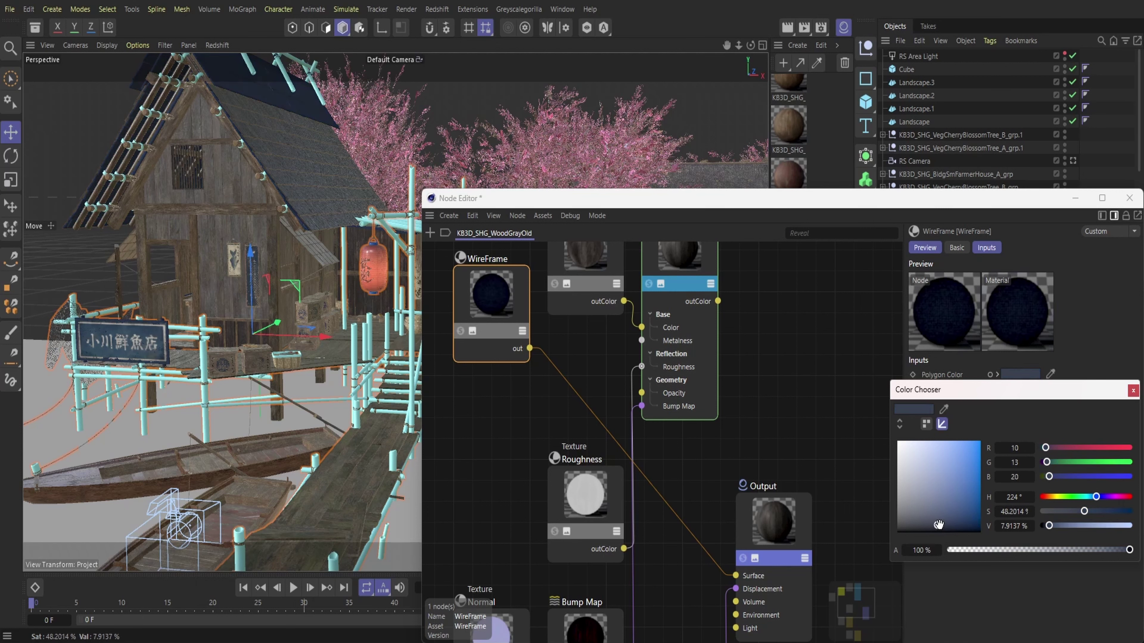
left_click(1132, 390)
- Connect the WoodGrayOld material's Fresnel node to the Output's Displacement
middle_click_drag(662, 443, 724, 389)
left_click_drag(484, 363, 811, 498)
mouse_move(881, 519)
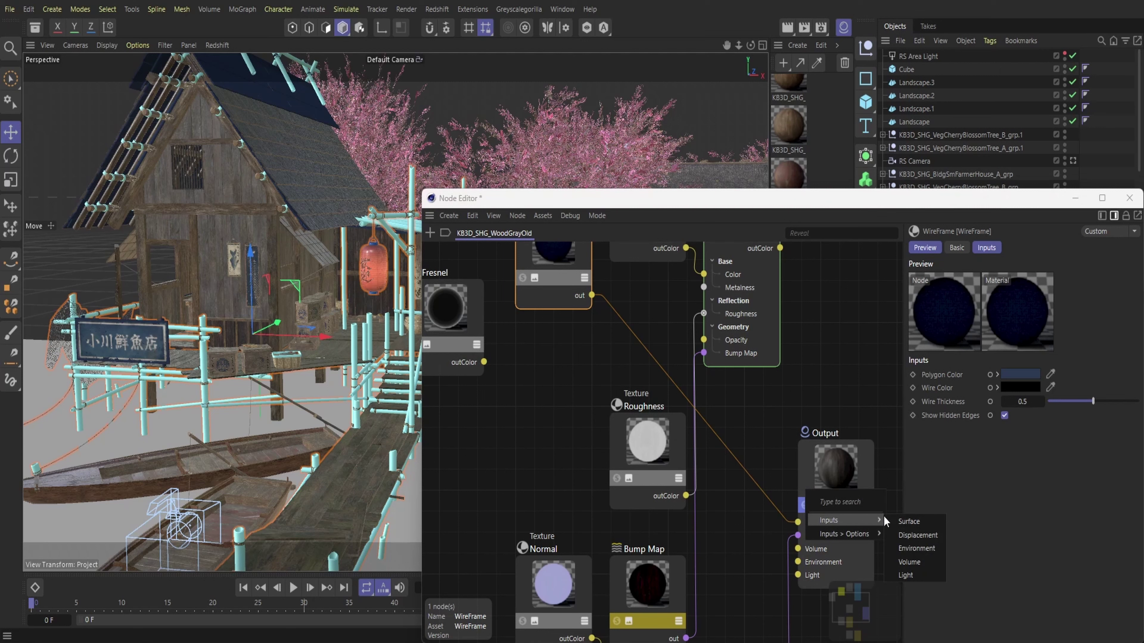
left_click(909, 535)
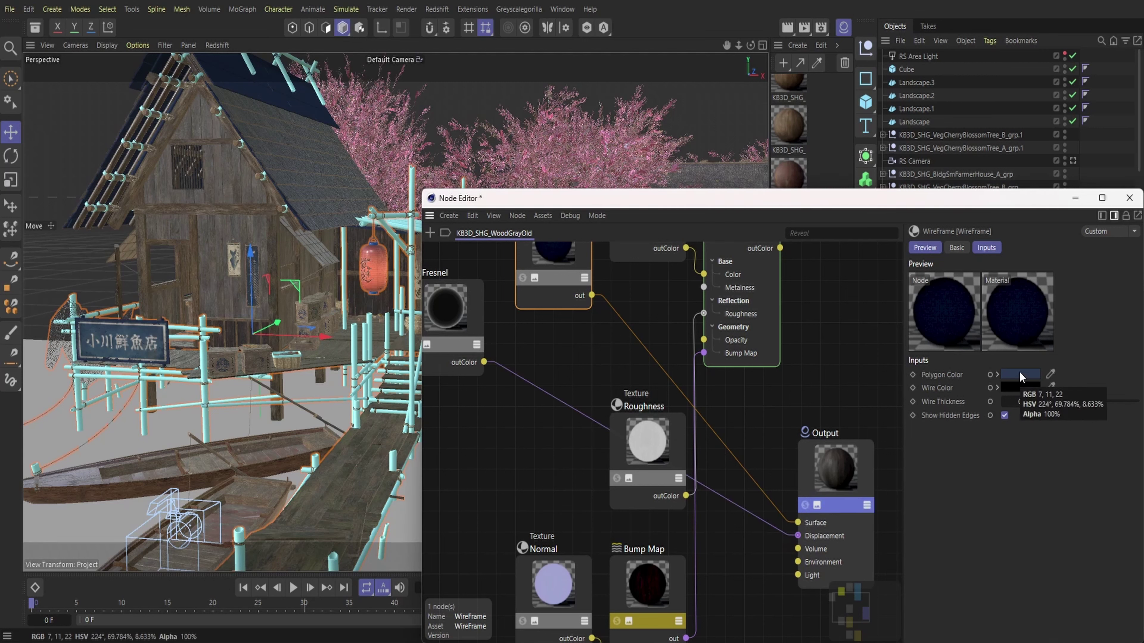
- Set the Fresnel node's Perpendicular Color to a light cyan with RGB 111, 204, 240, then close the node editor
left_click(474, 337)
left_click(1034, 432)
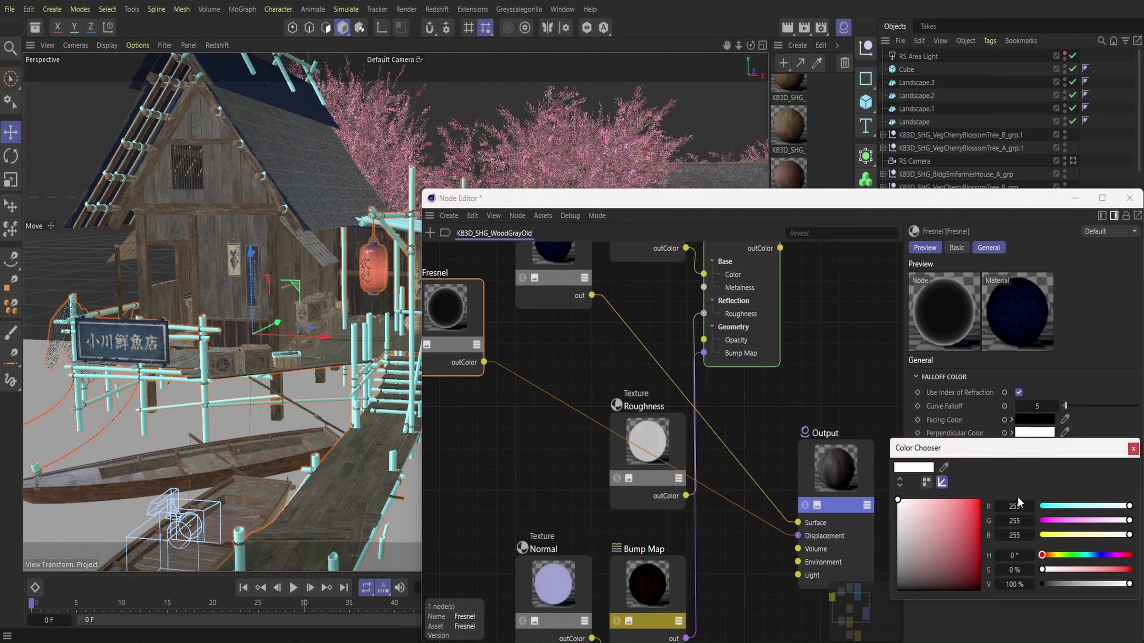
left_click(1090, 555)
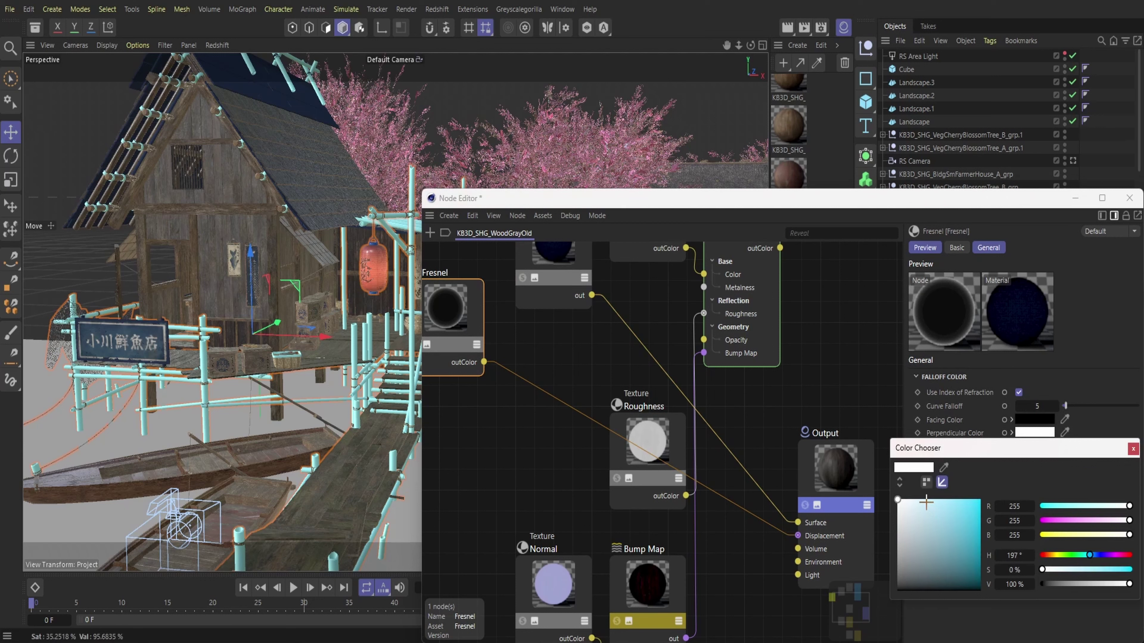
left_click(930, 502)
left_click(940, 503)
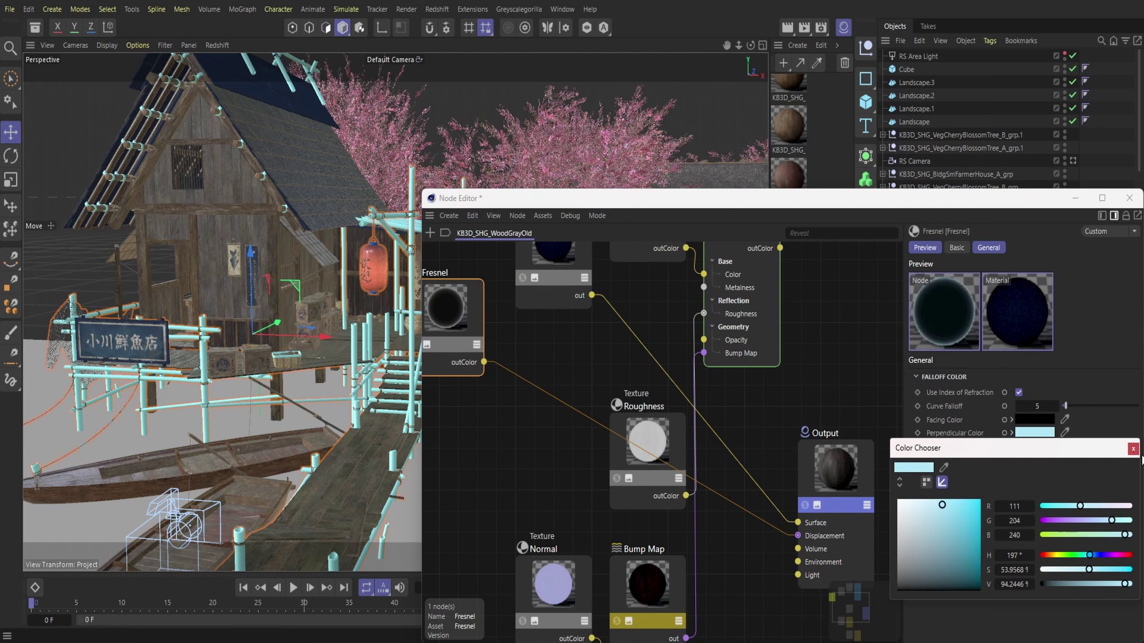
left_click(1131, 449)
left_click(1128, 203)
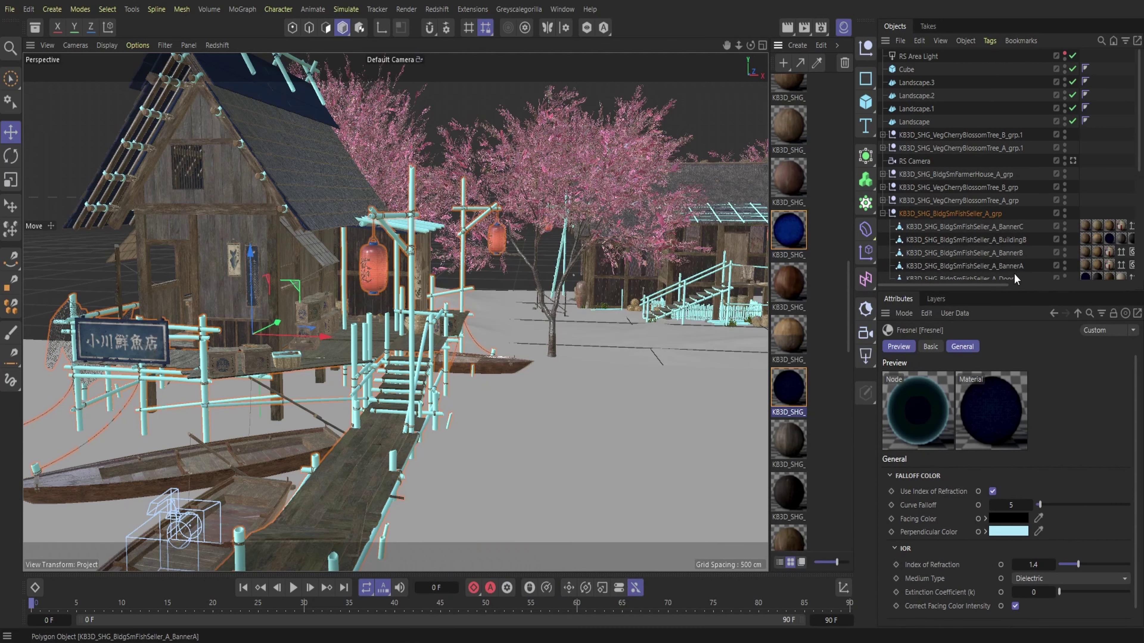
- Select the fish seller's BuildingB object and open the KB3D_SHG_WoodDarkAOld material in the node editor
left_click(991, 243)
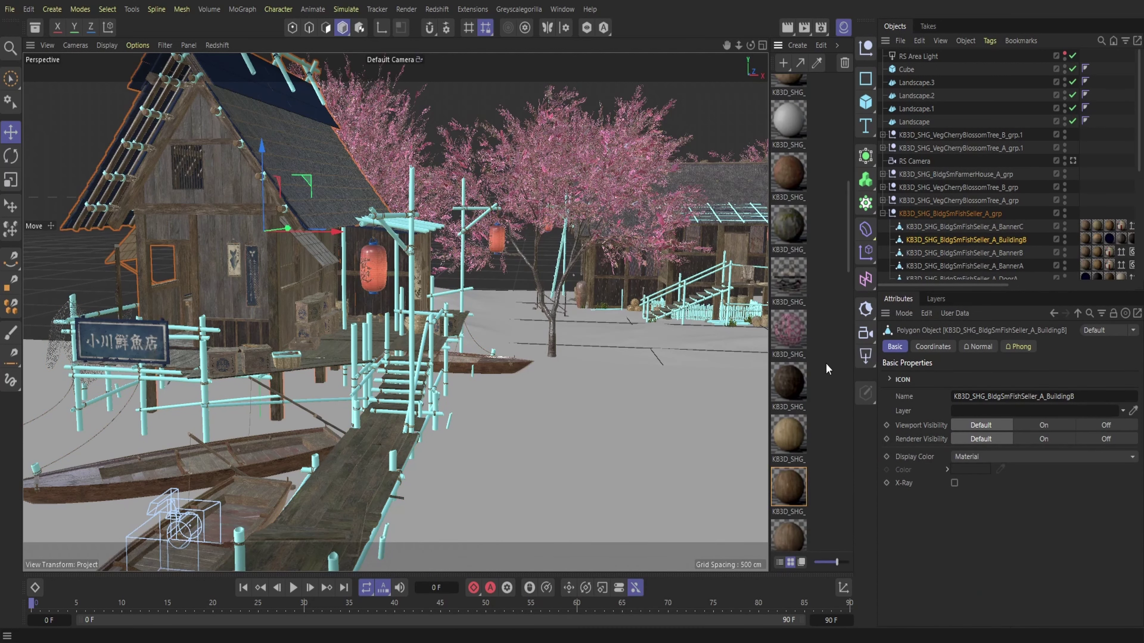
left_click(788, 358)
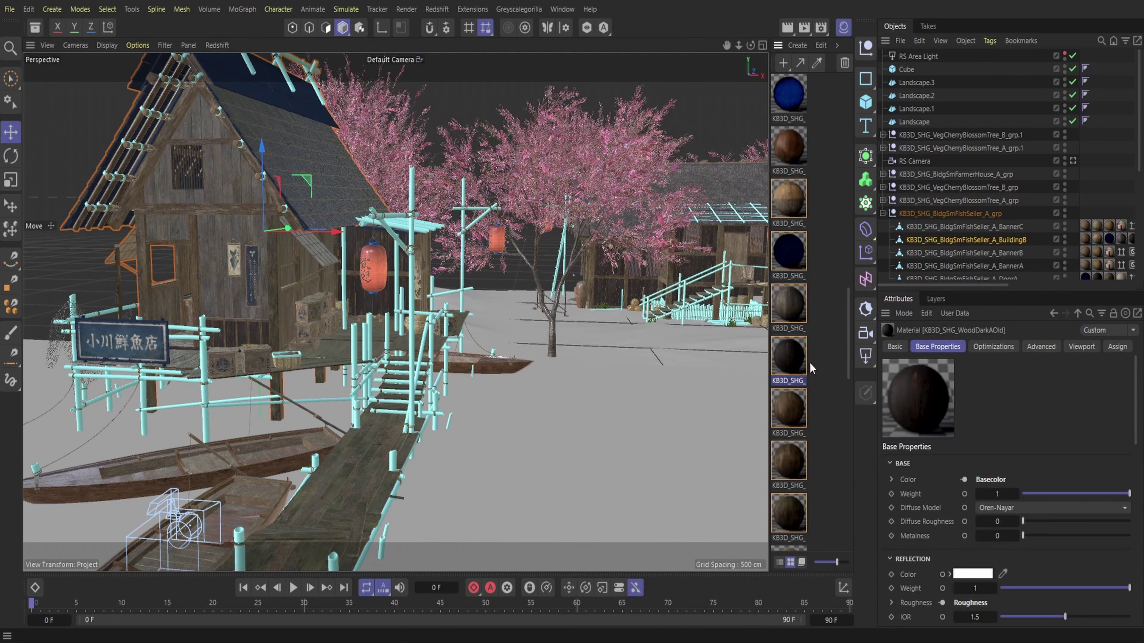
scroll(817, 369, "down", 2)
double_click(792, 285)
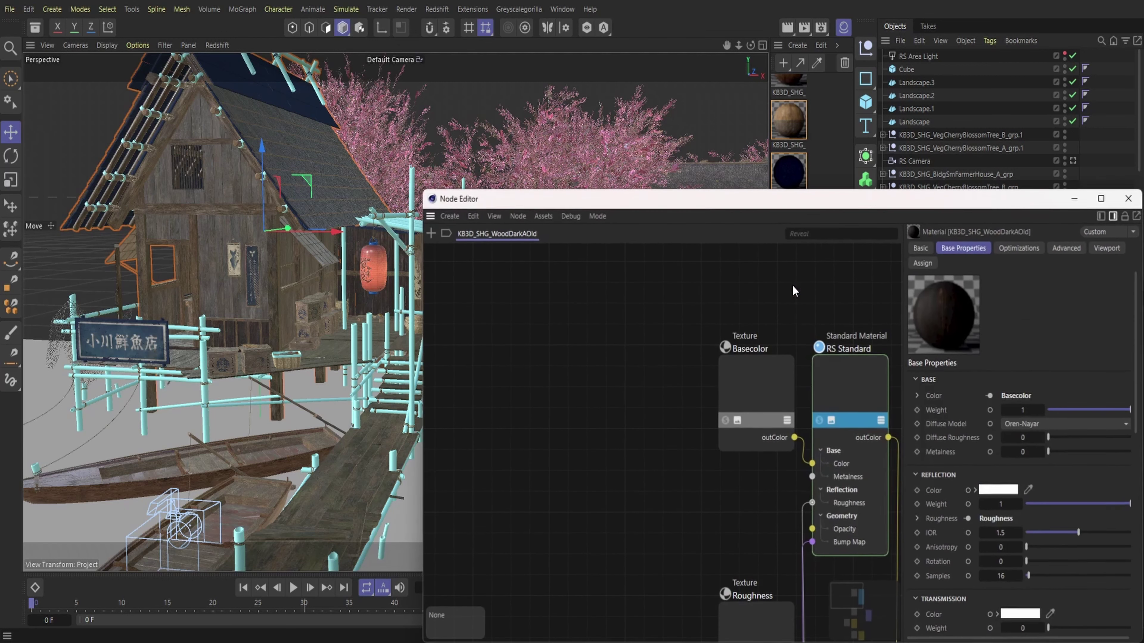
- Add a WireFrame node and a Fresnel node to the WoodDarkAOld material
left_click(431, 234)
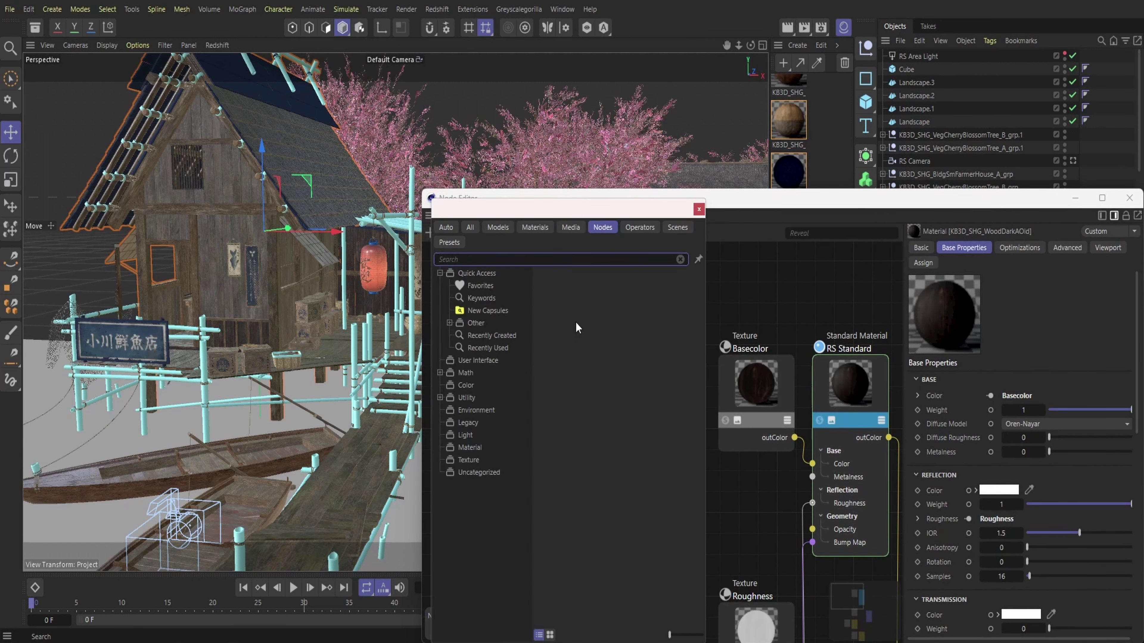
type("wire")
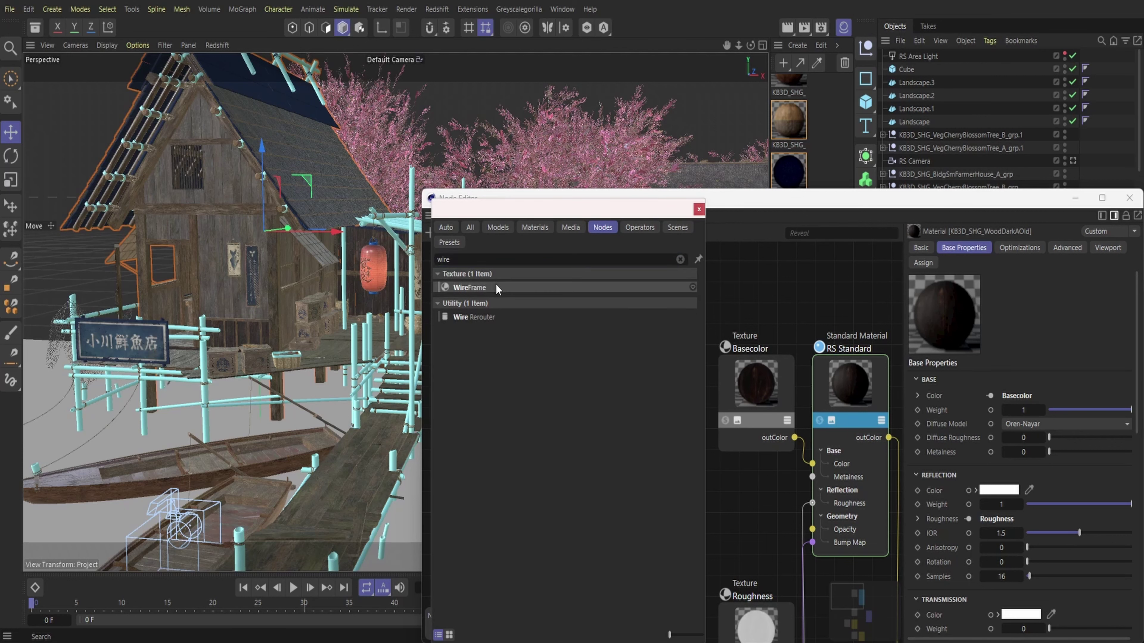
double_click(497, 286)
left_click(431, 234)
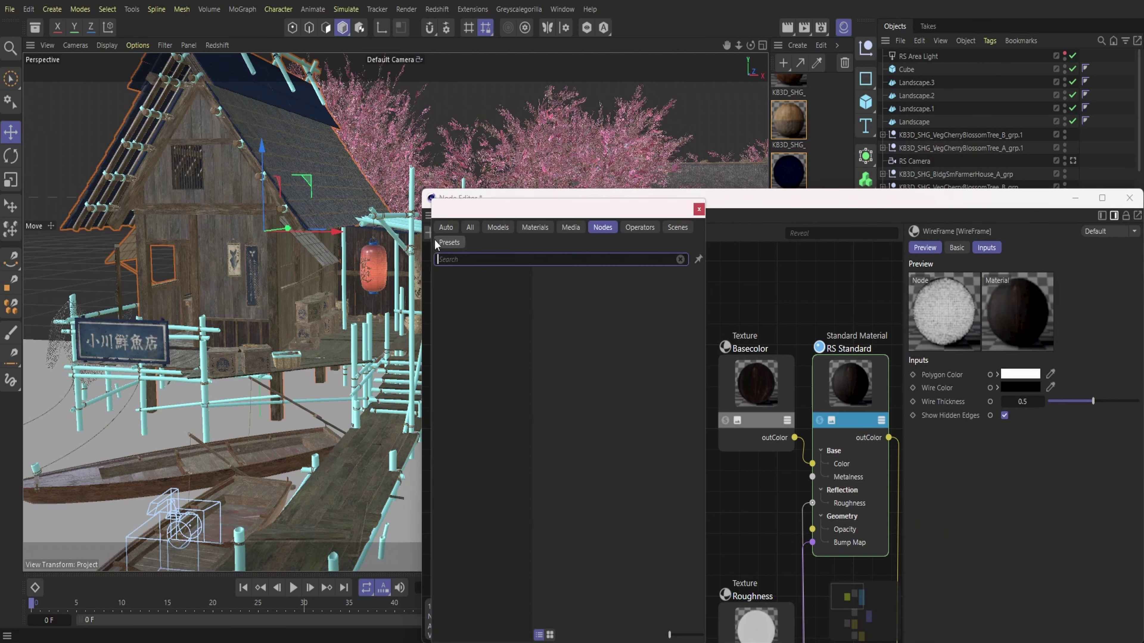
type("fre")
double_click(457, 278)
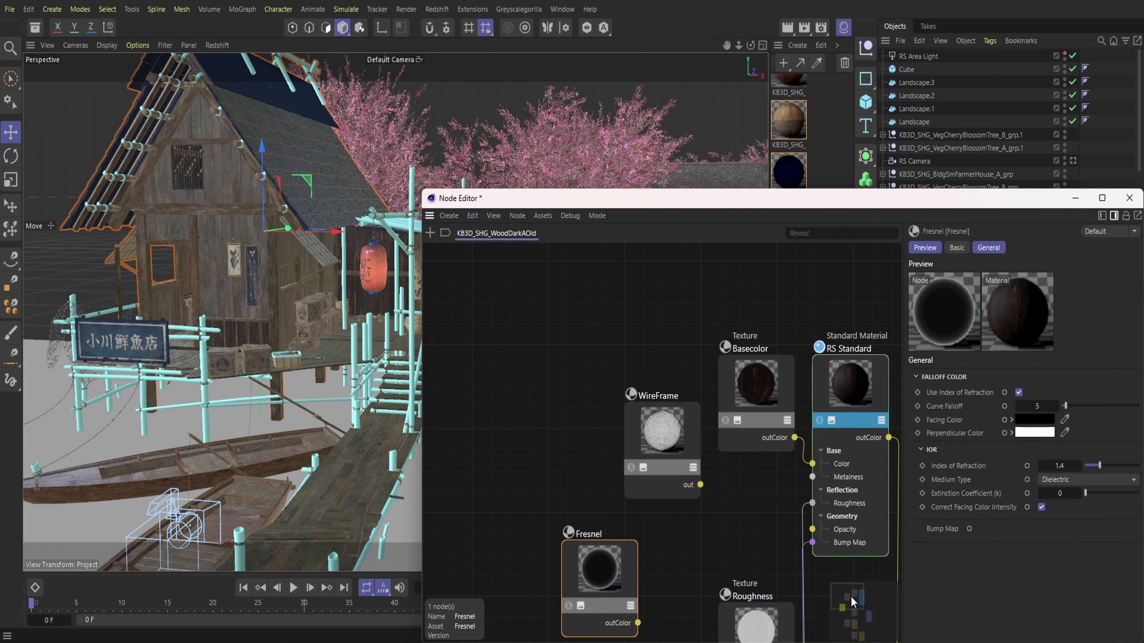
- Connect the WoodDarkAOld material's WireFrame node to the Output's Surface
left_click_drag(851, 598, 863, 609)
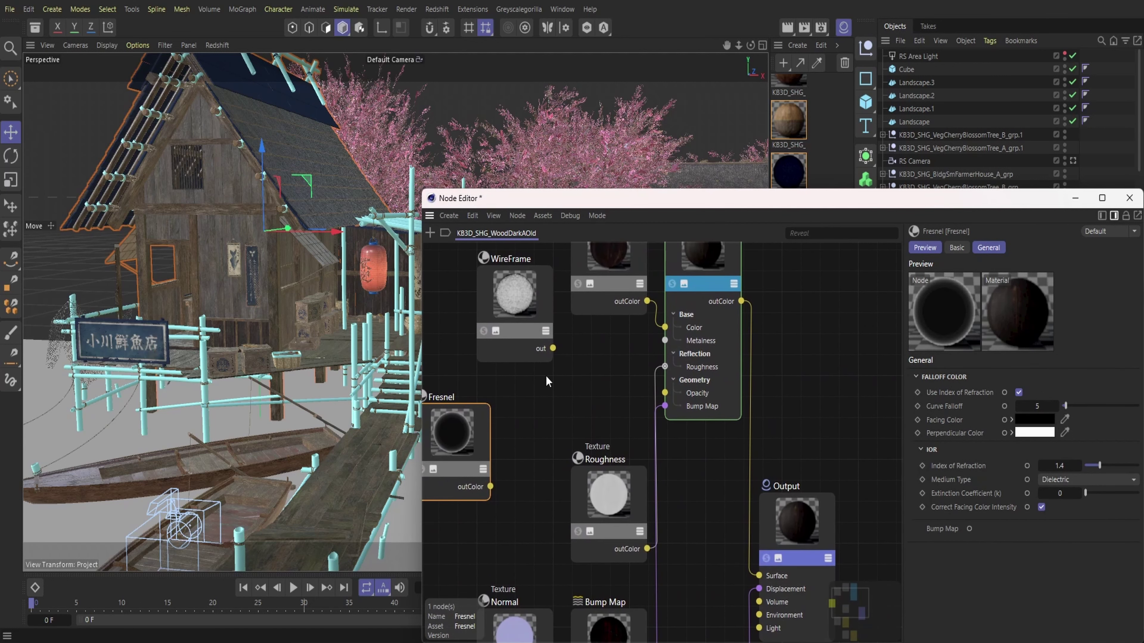
left_click_drag(553, 348, 768, 541)
mouse_move(824, 562)
left_click(867, 564)
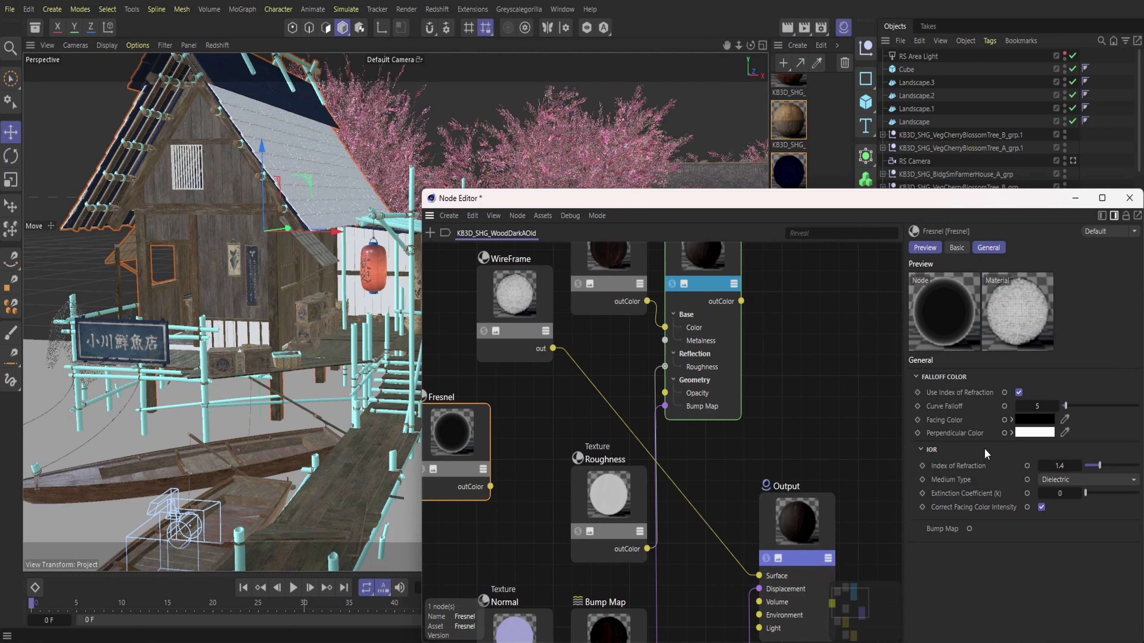
- Set the WireFrame node's Polygon Color to a dark muted navy with RGB about 16, 18, 28
left_click(529, 355)
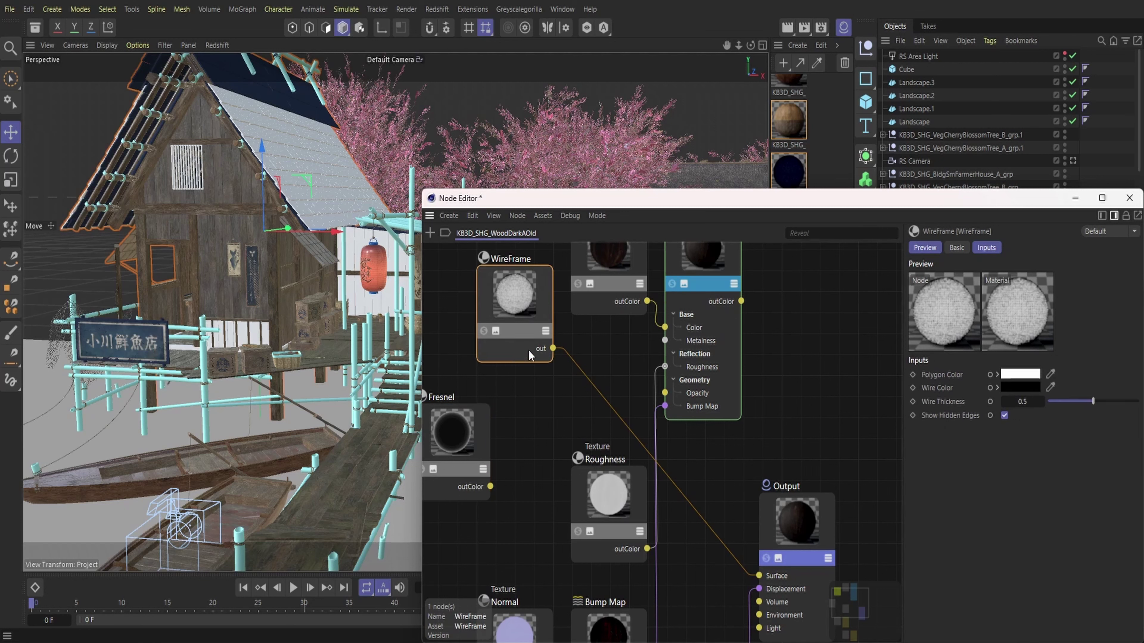
left_click(1019, 374)
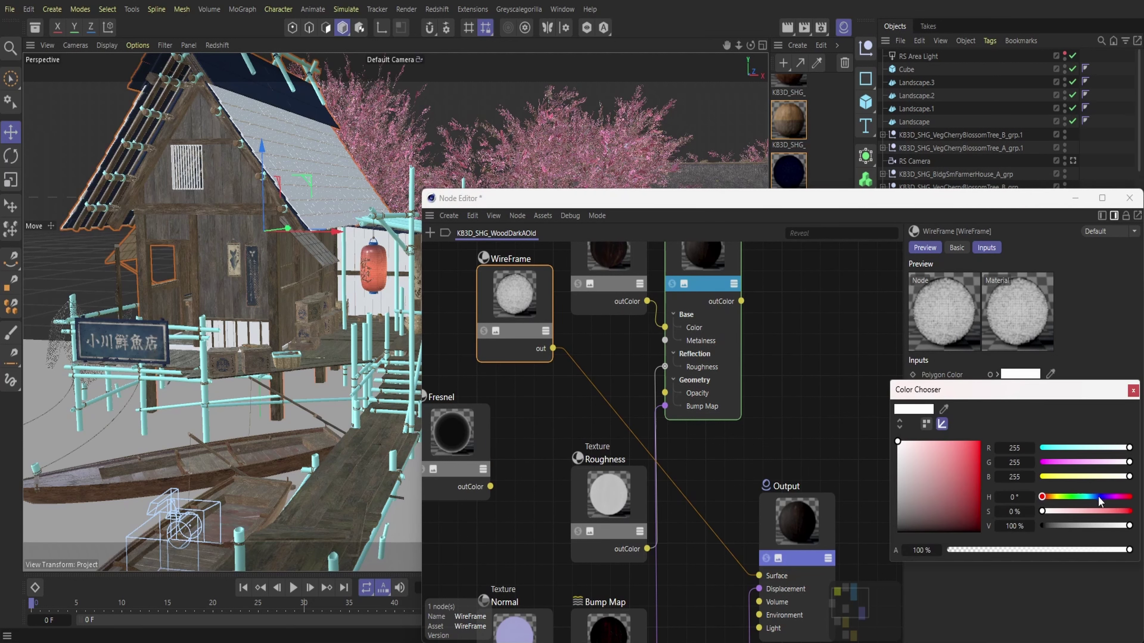
left_click_drag(1097, 497, 1102, 497)
left_click(974, 521)
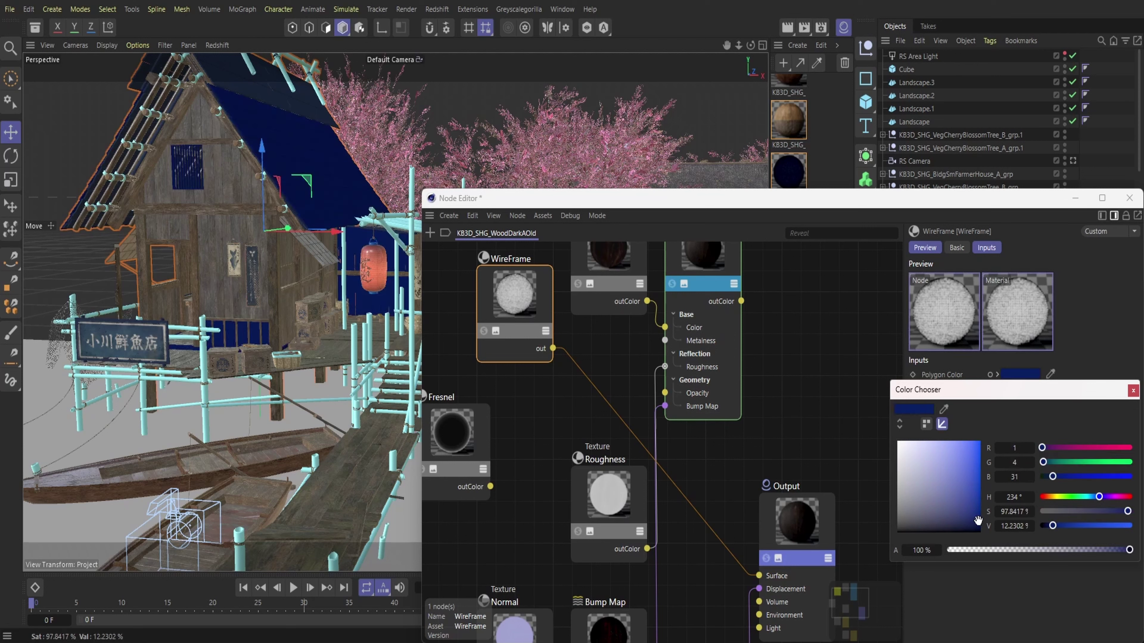
left_click_drag(973, 521, 931, 522)
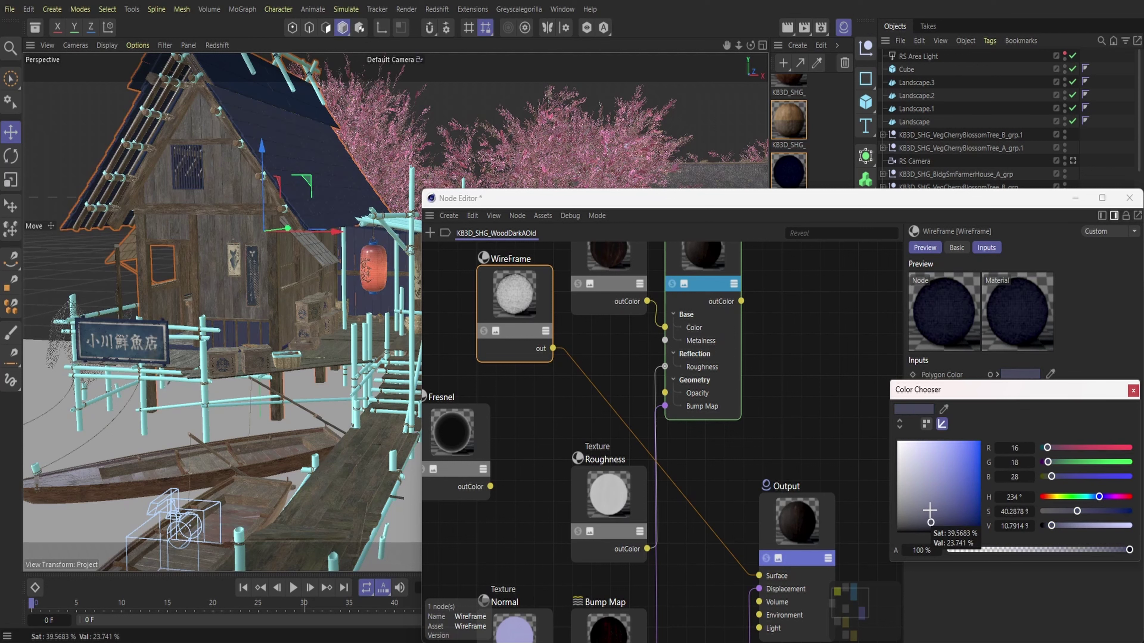
left_click(1132, 391)
- Connect the Fresnel node to the Output's Displacement, set its Perpendicular Color to a muted blue, and close the node editor
right_click(772, 547)
mouse_move(811, 571)
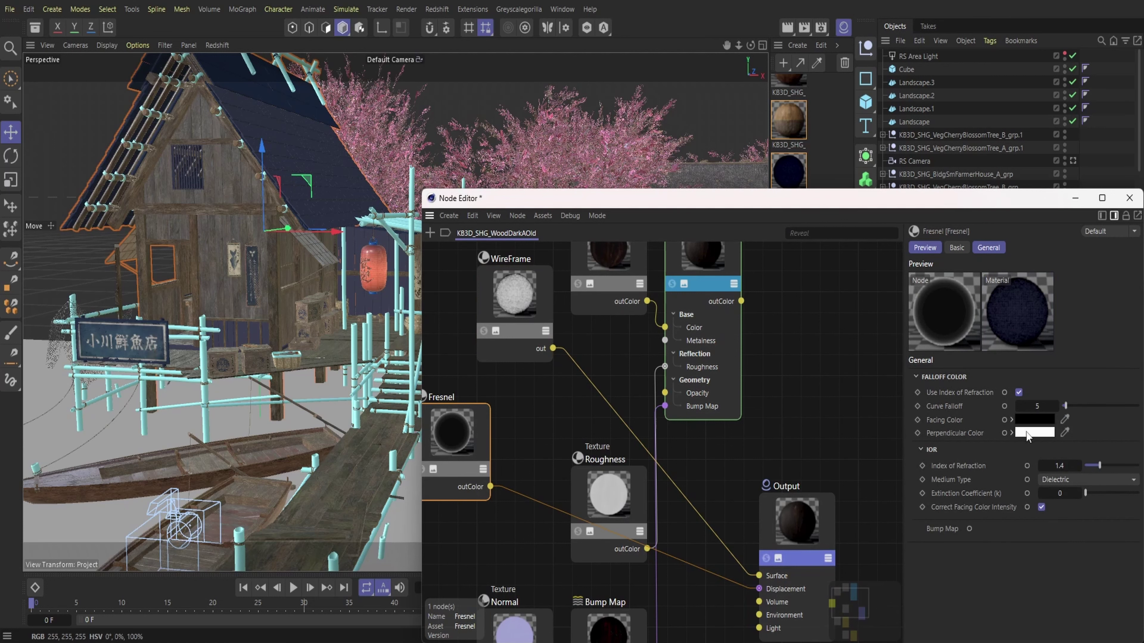
left_click(1026, 433)
left_click(1095, 555)
left_click(976, 573)
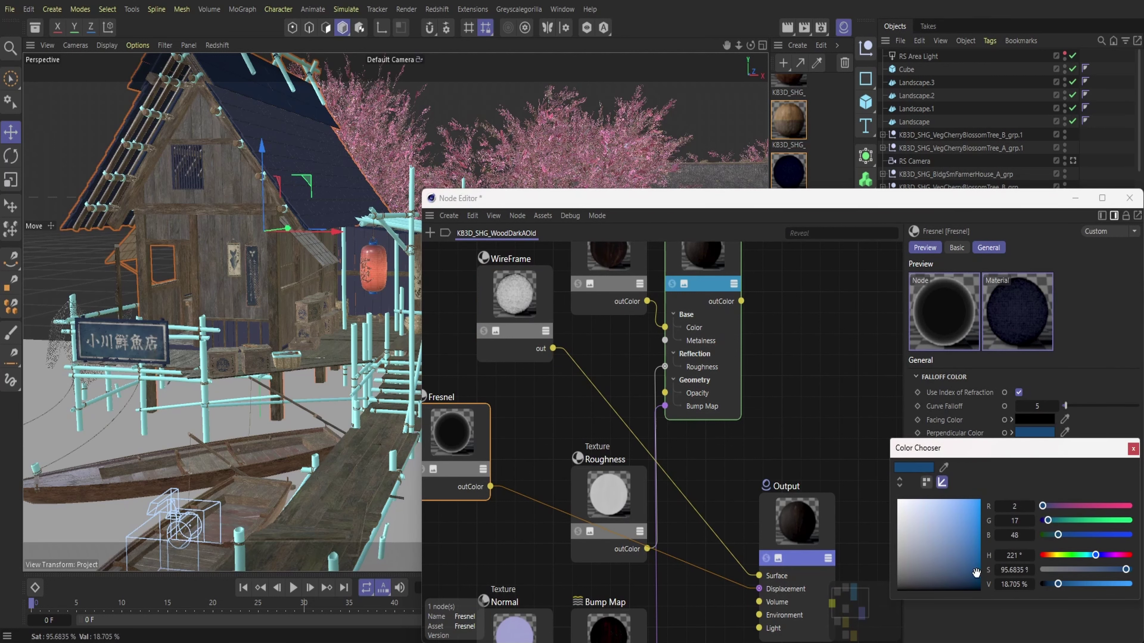
left_click(1131, 450)
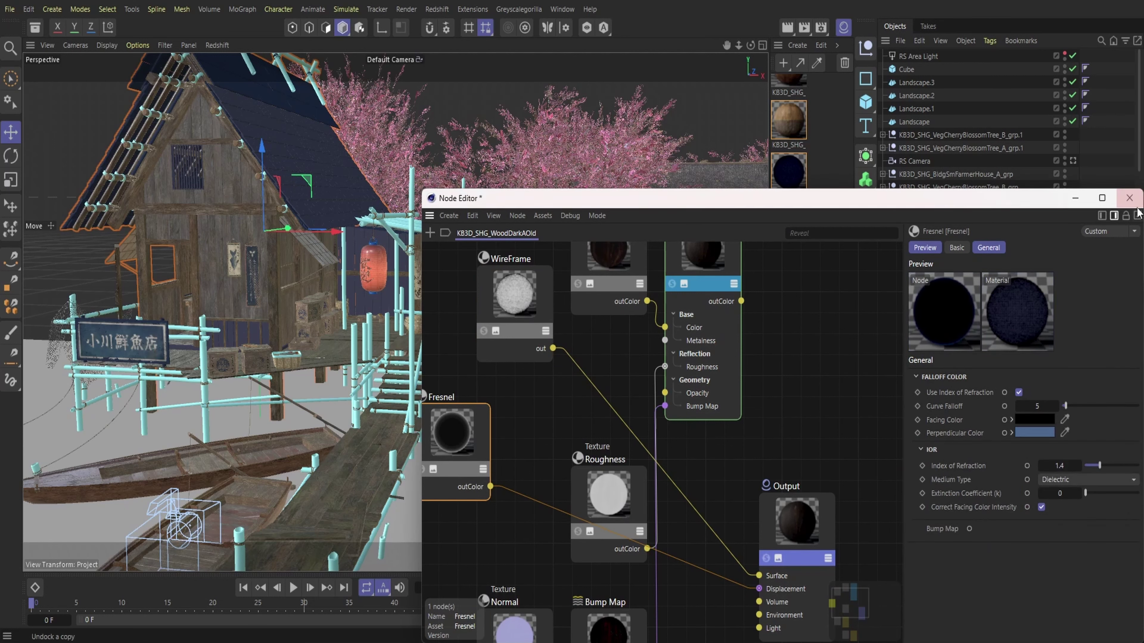
left_click(1130, 200)
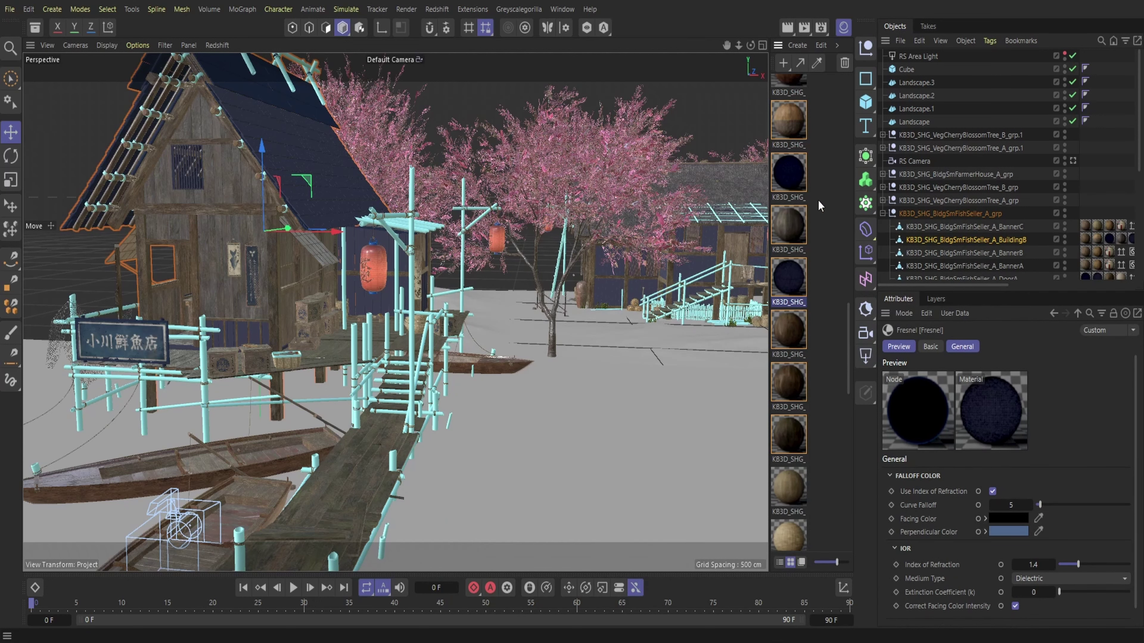
- Reopen the WoodDarkAOld material, set its Standard Material's reflection weight to 0, and close the node editor
double_click(791, 283)
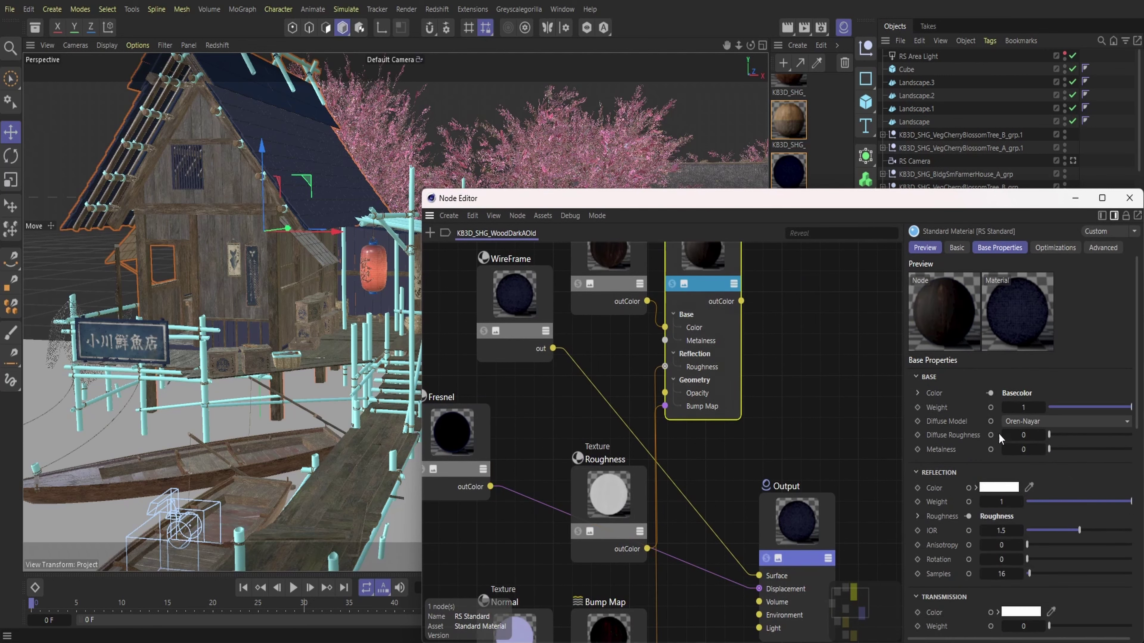
left_click_drag(1059, 505, 1026, 502)
left_click(1130, 198)
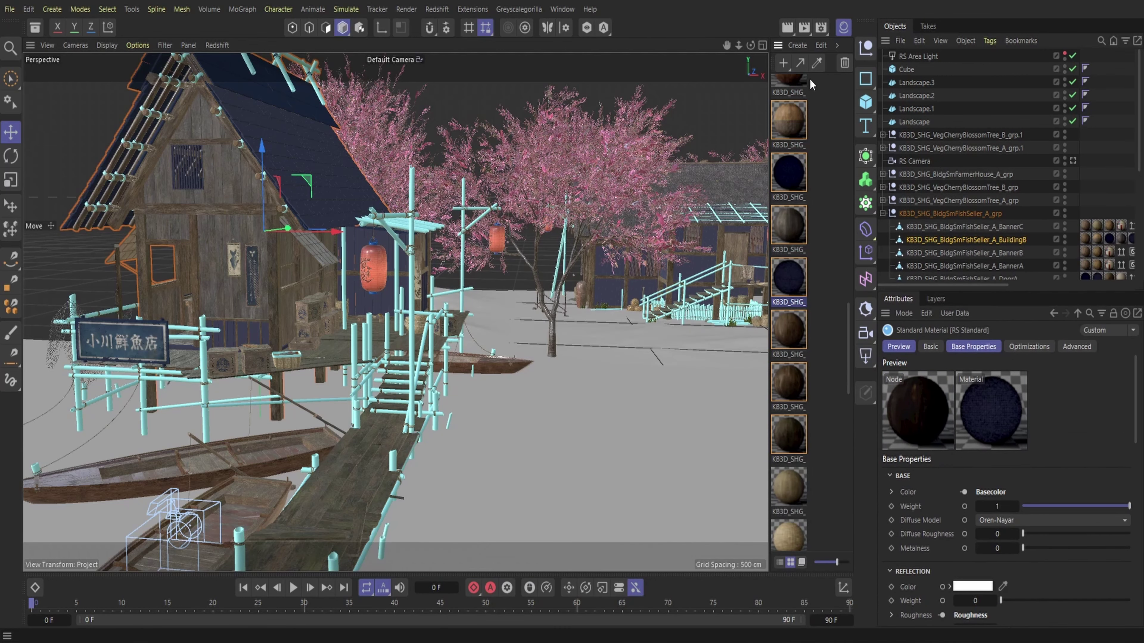
- Open the Redshift RenderView, start the live render and set it to render through RS Camera
left_click(9, 9)
left_click(601, 42)
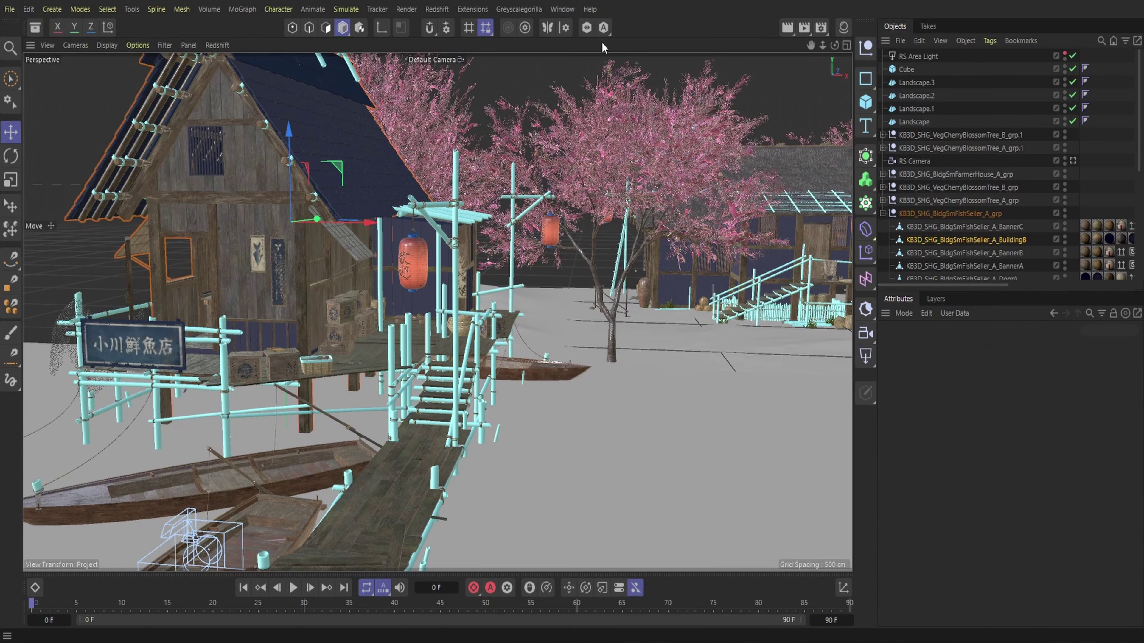
left_click(437, 9)
left_click(463, 115)
left_click(489, 149)
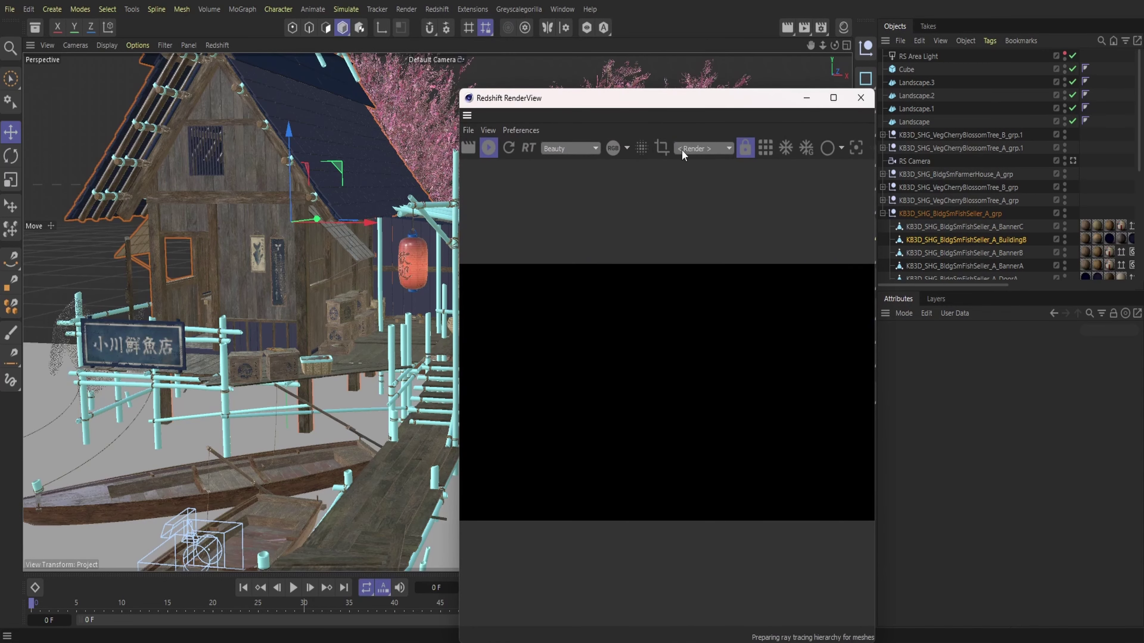
left_click(696, 148)
left_click(715, 193)
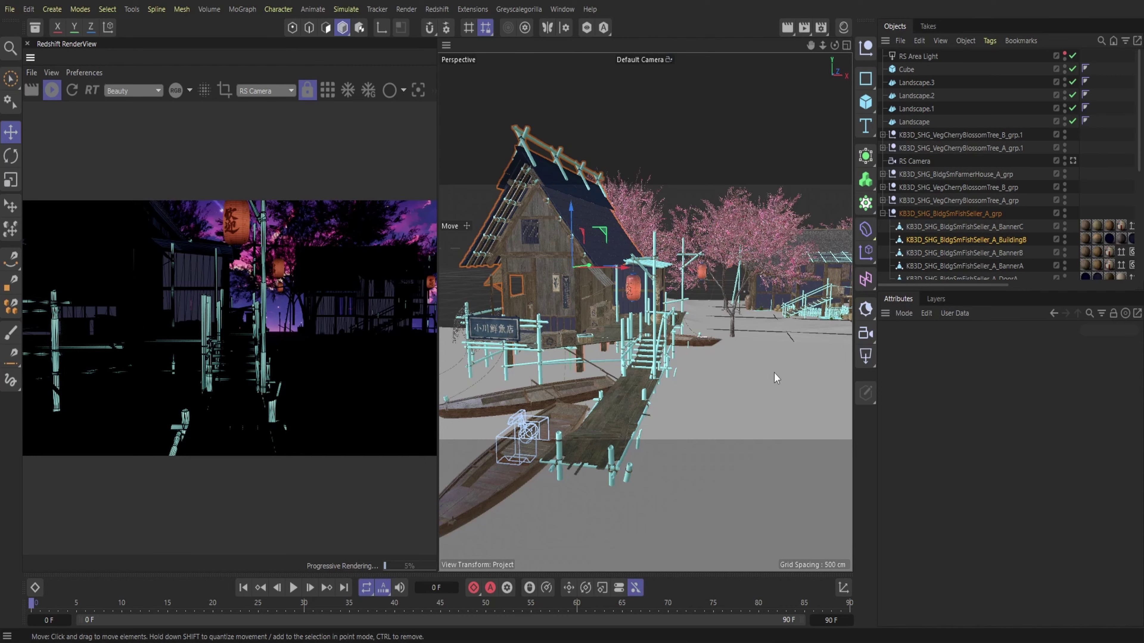
- Add a Redshift area light and move it from the fish seller's pier up to above the farmhouse
right_click_drag(773, 372, 738, 372, "alt")
left_click_drag(774, 372, 729, 371, "alt")
middle_click_drag(773, 372, 746, 390, "alt")
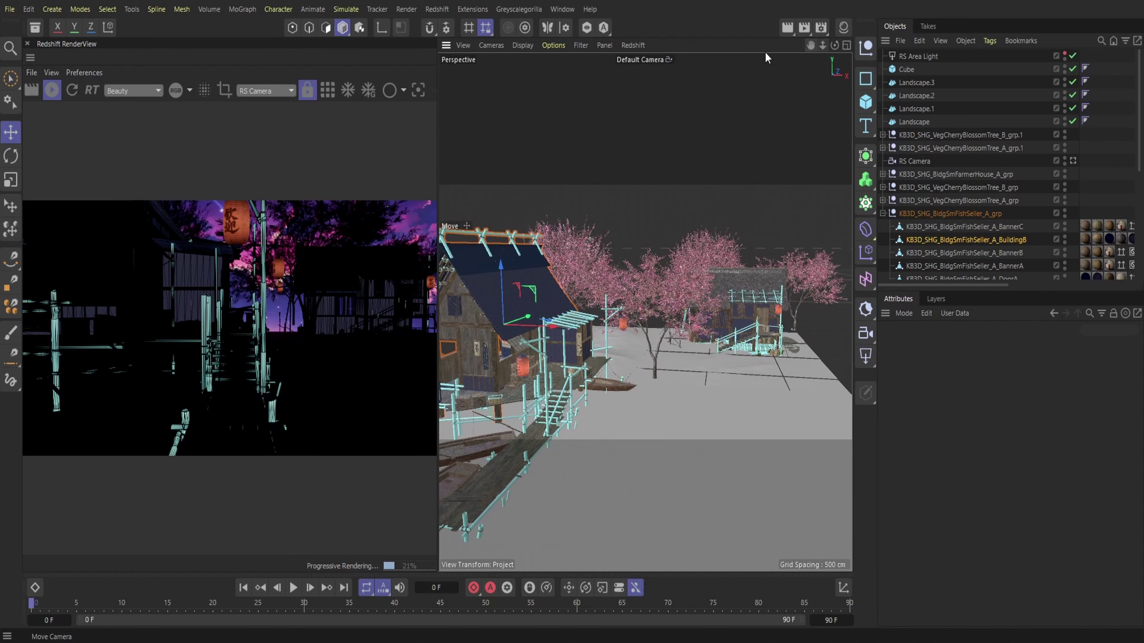
left_click(436, 9)
mouse_move(479, 49)
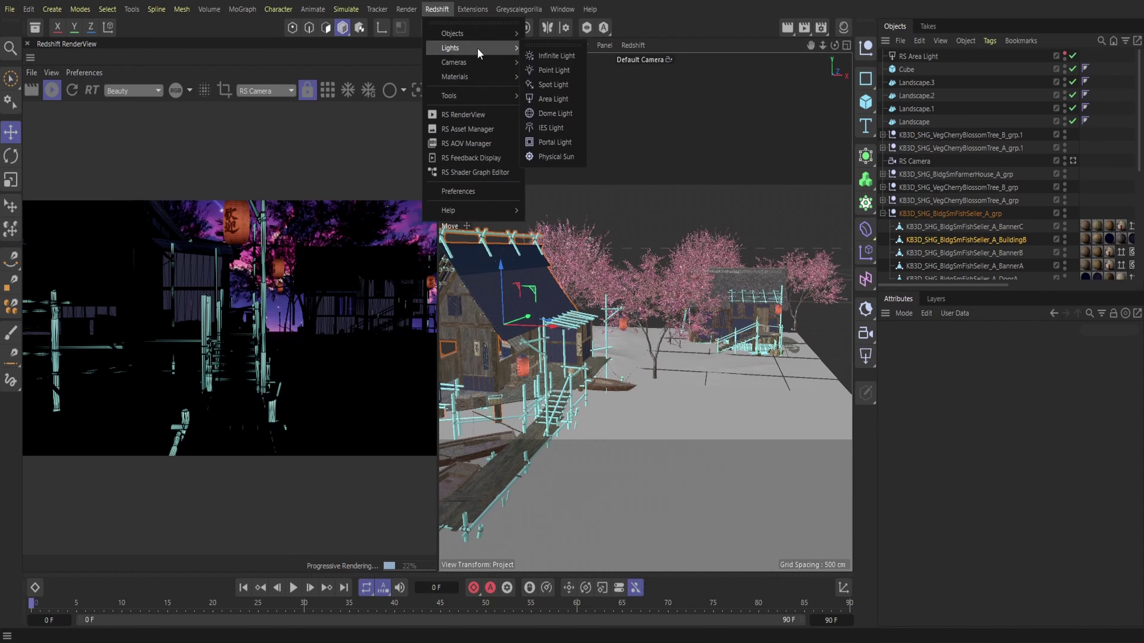
left_click(567, 98)
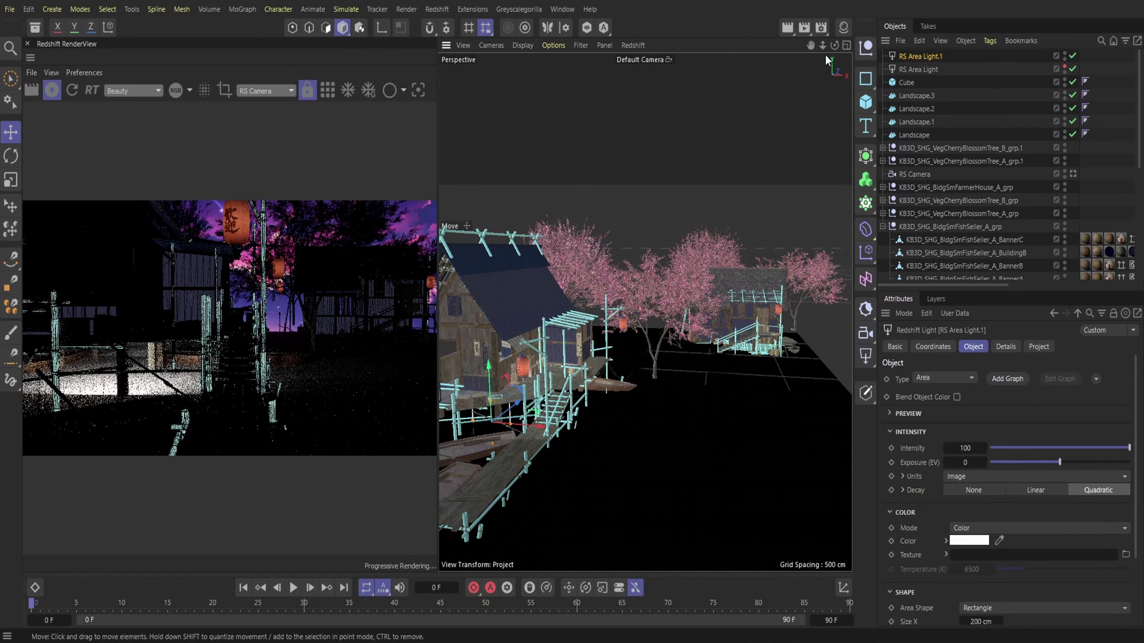
left_click_drag(822, 45, 743, 46)
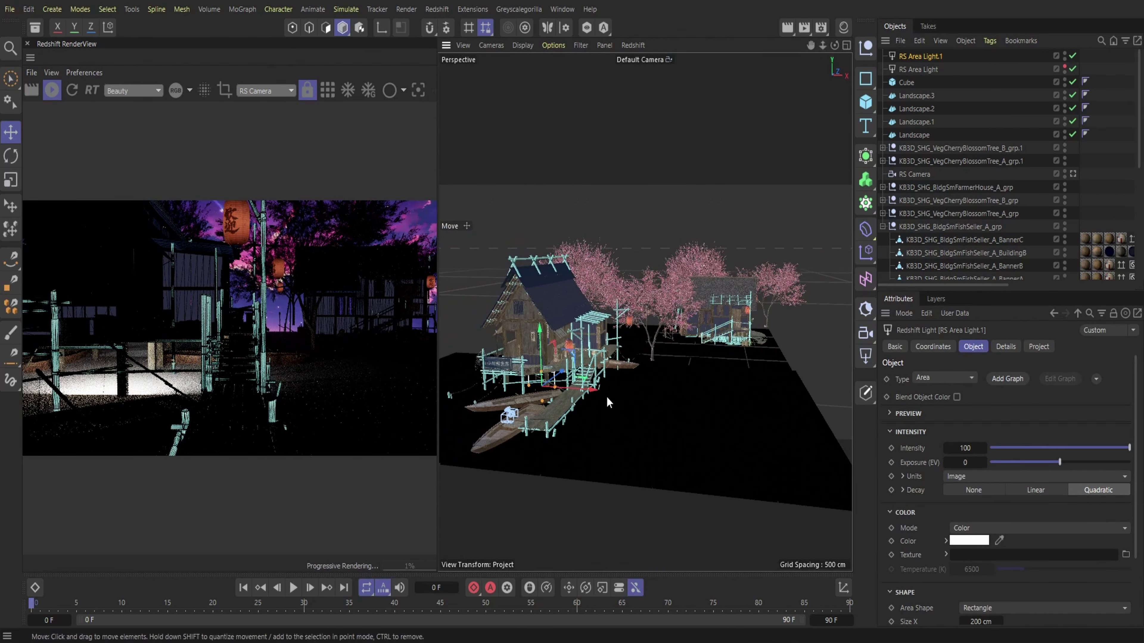
left_click_drag(606, 396, 723, 234)
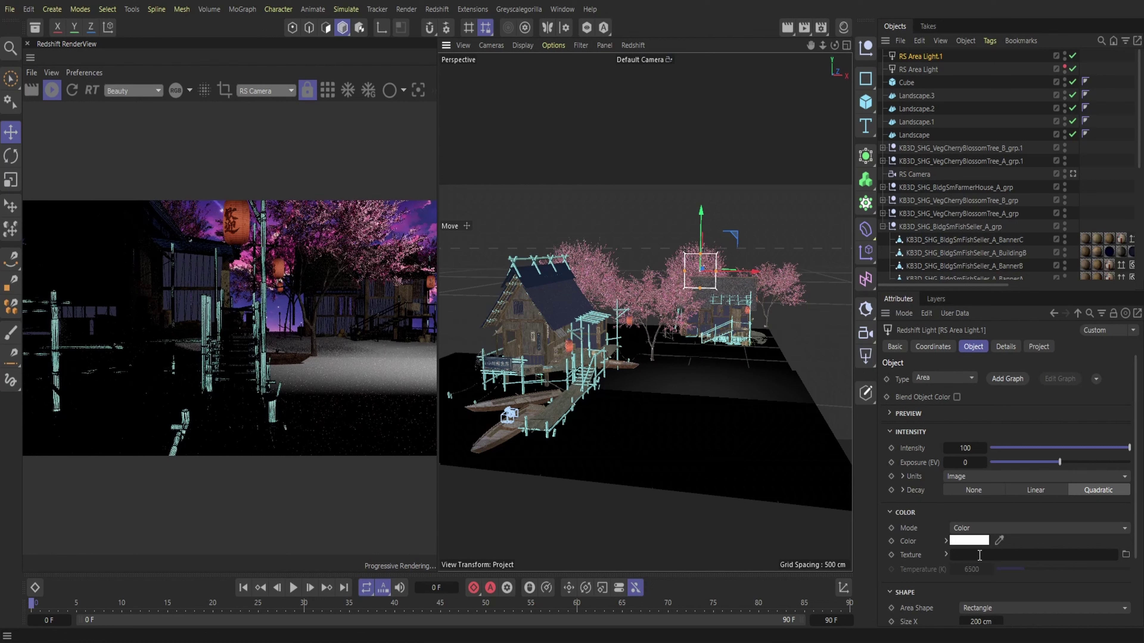
- Change the new area light's Area Shape to Sphere
scroll(981, 559, "down", 3)
left_click(974, 522)
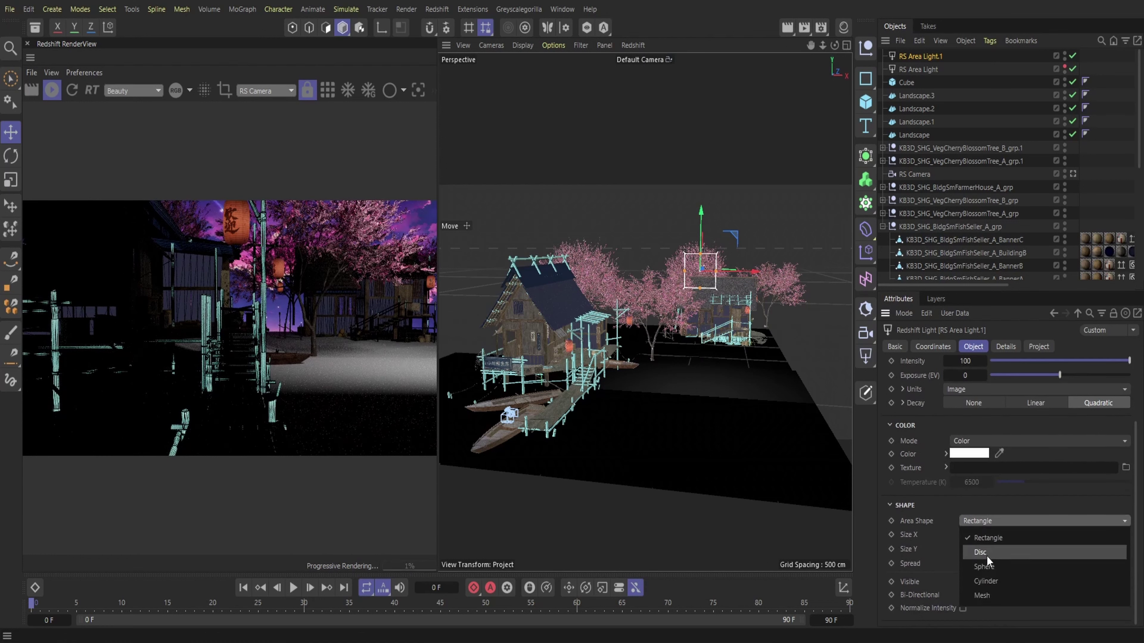
left_click(992, 567)
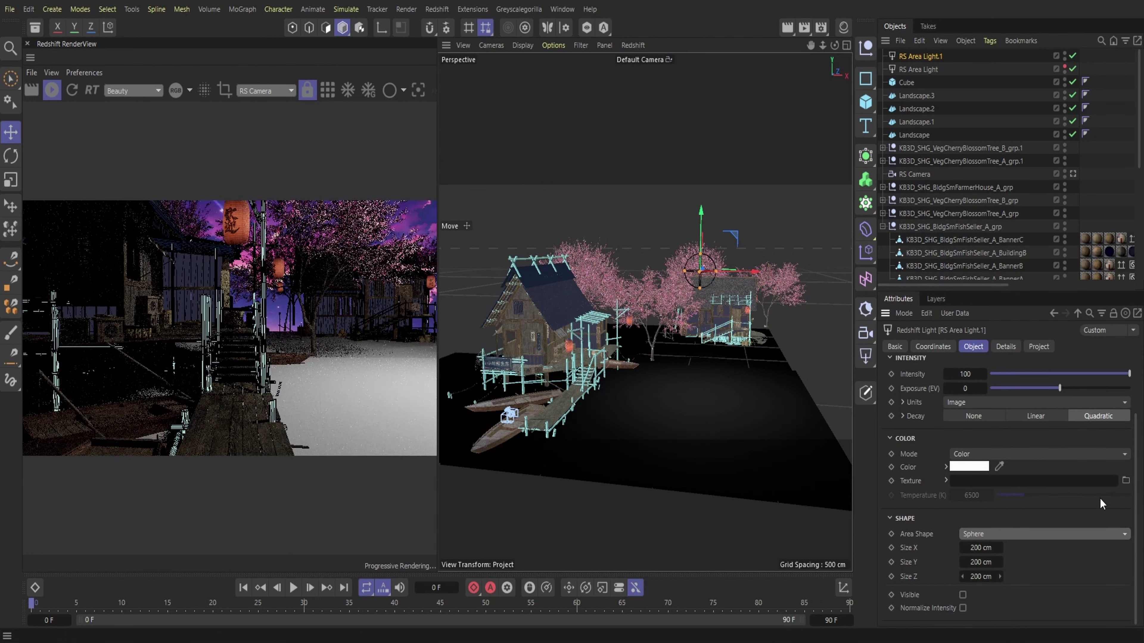
- Reposition the spherical area light over the edge of the open ground in front of the farmhouse
left_click_drag(742, 270, 812, 299)
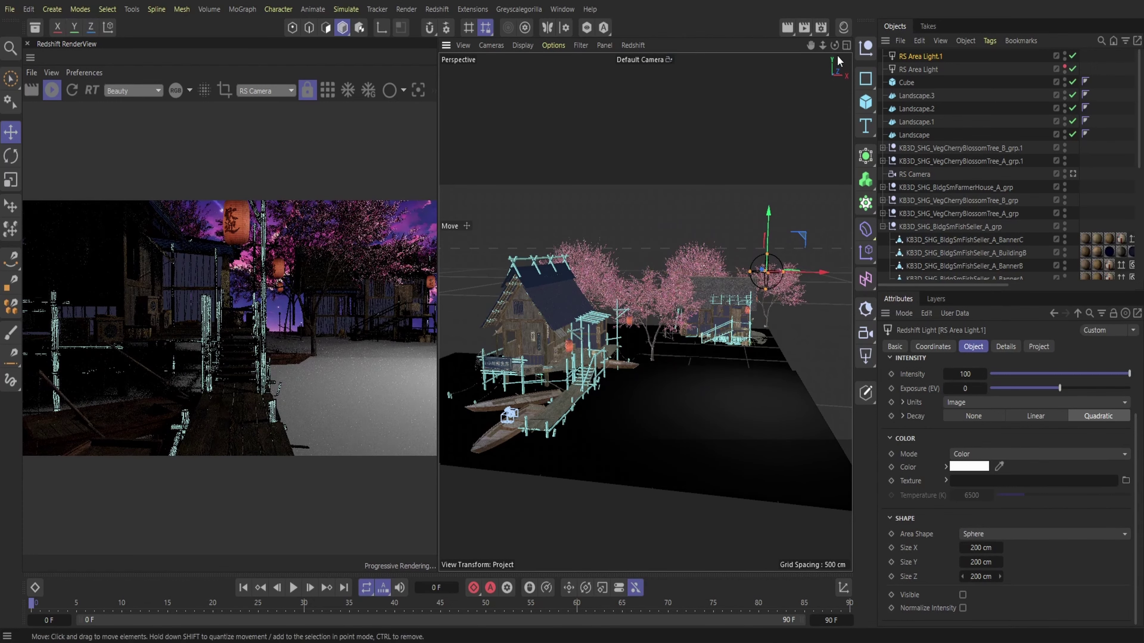
left_click_drag(834, 45, 860, 76)
left_click_drag(782, 284, 798, 419)
left_click_drag(810, 45, 720, 23)
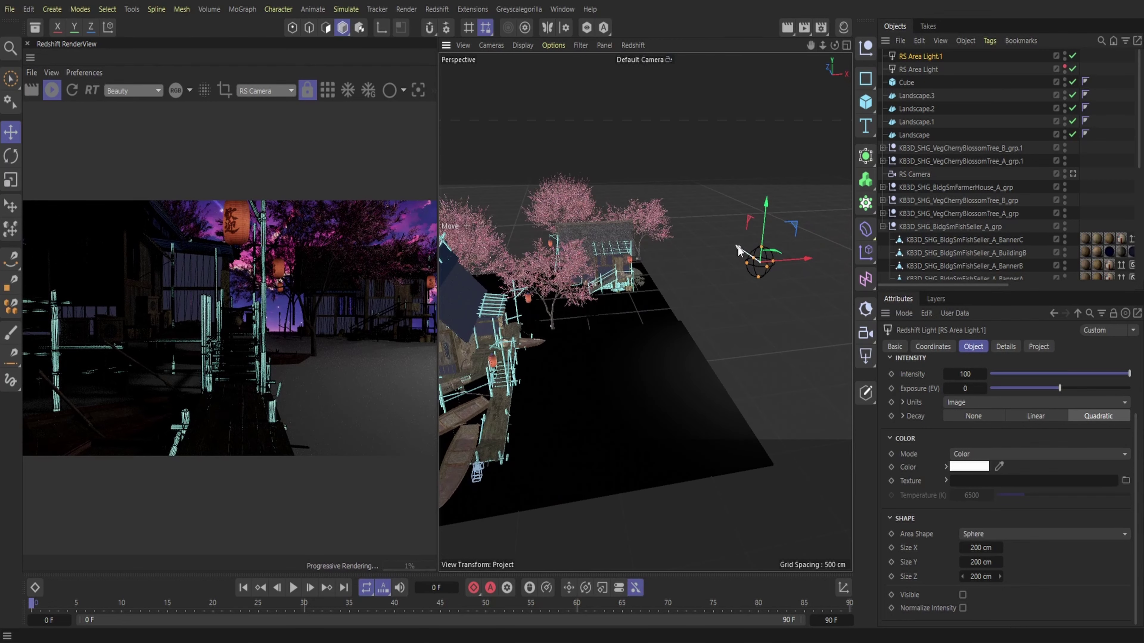
left_click_drag(738, 249, 823, 304)
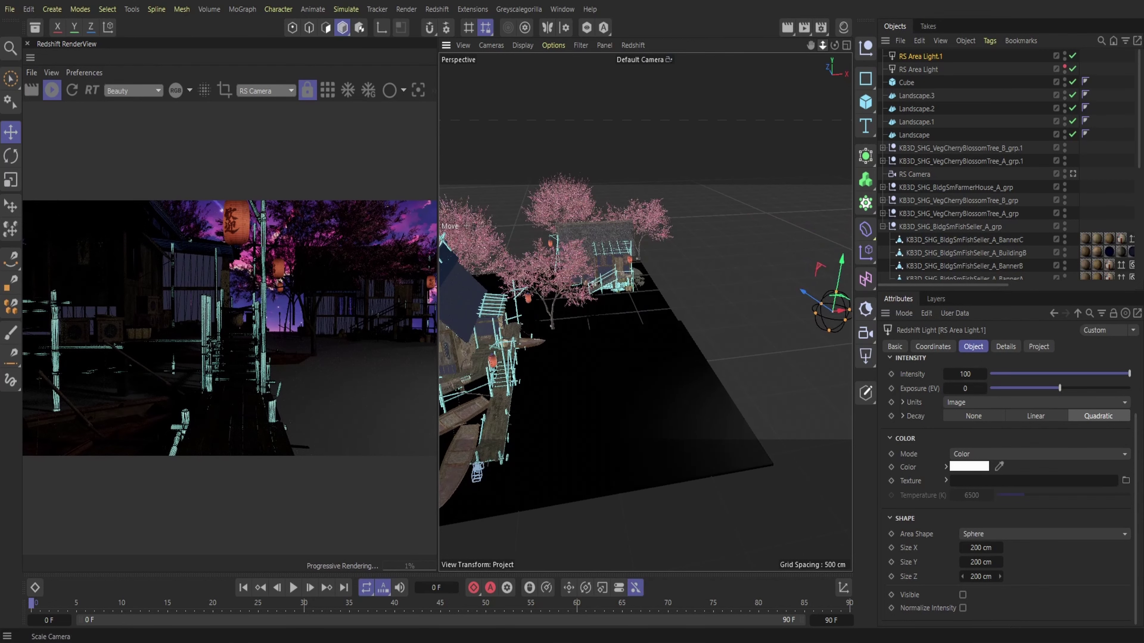
left_click_drag(822, 45, 792, 45)
left_click_drag(827, 306, 687, 310)
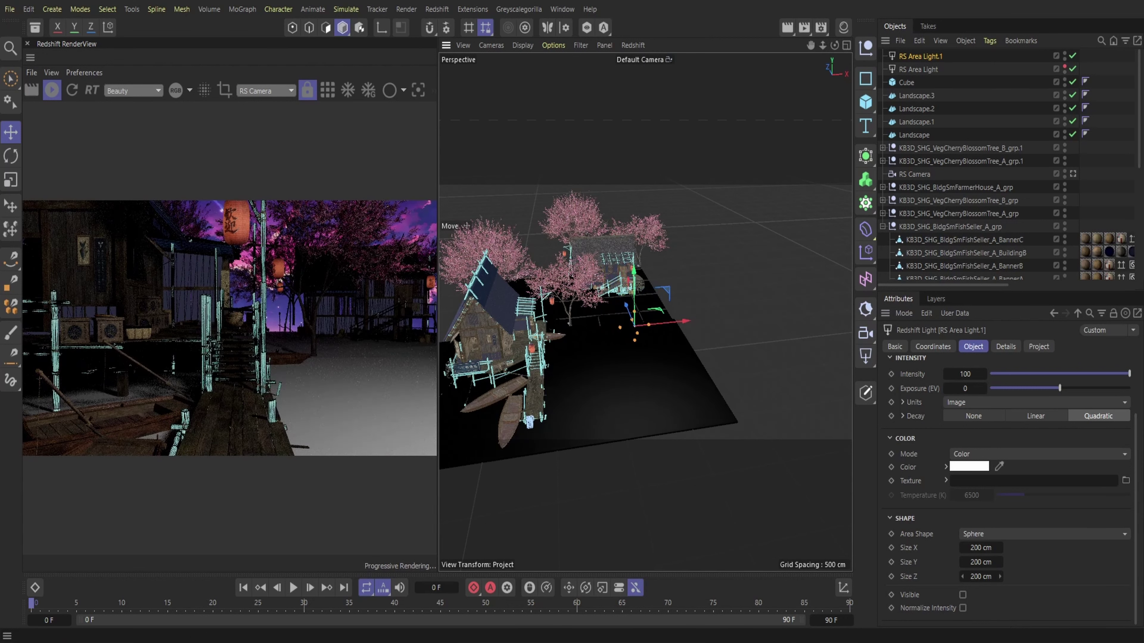
mouse_move(675, 318)
left_mouse_down()
mouse_move(729, 327)
mouse_move(655, 321)
mouse_move(689, 327)
left_mouse_up()
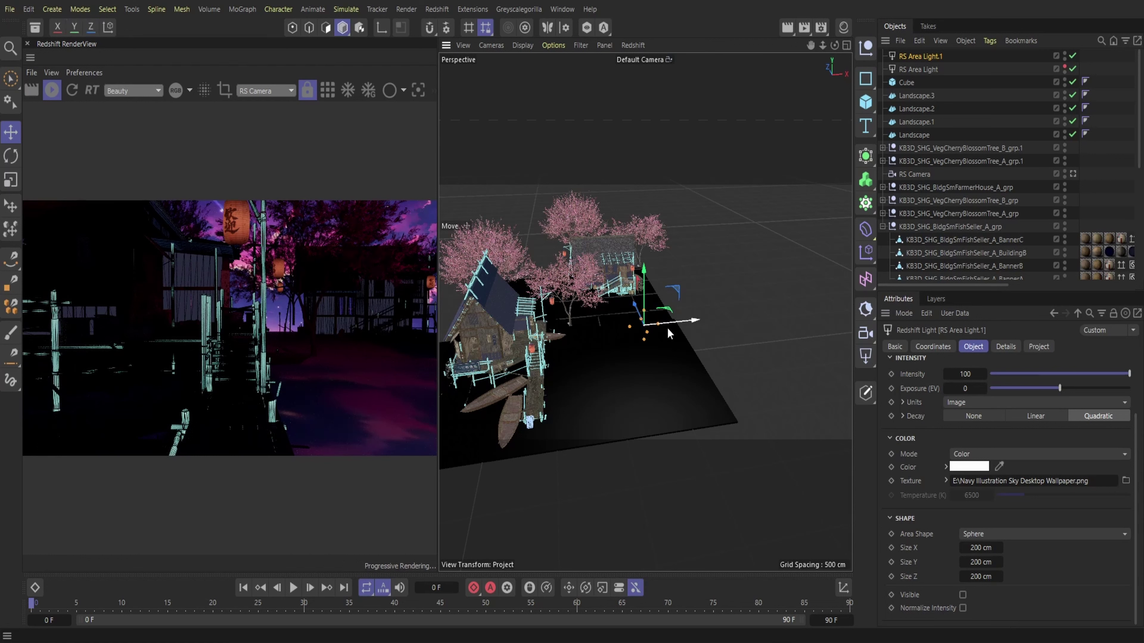
mouse_move(634, 311)
left_mouse_down()
mouse_move(643, 331)
mouse_move(635, 312)
left_mouse_up()
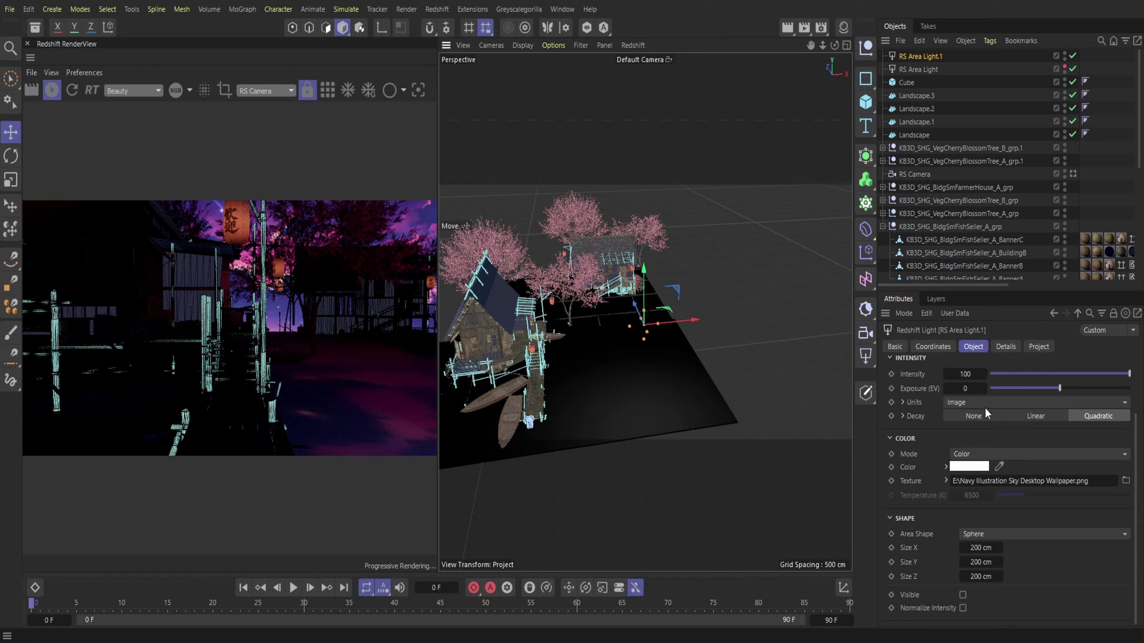
- Try an exposure of 1 on the spherical area light
double_click(969, 389)
key("Return")
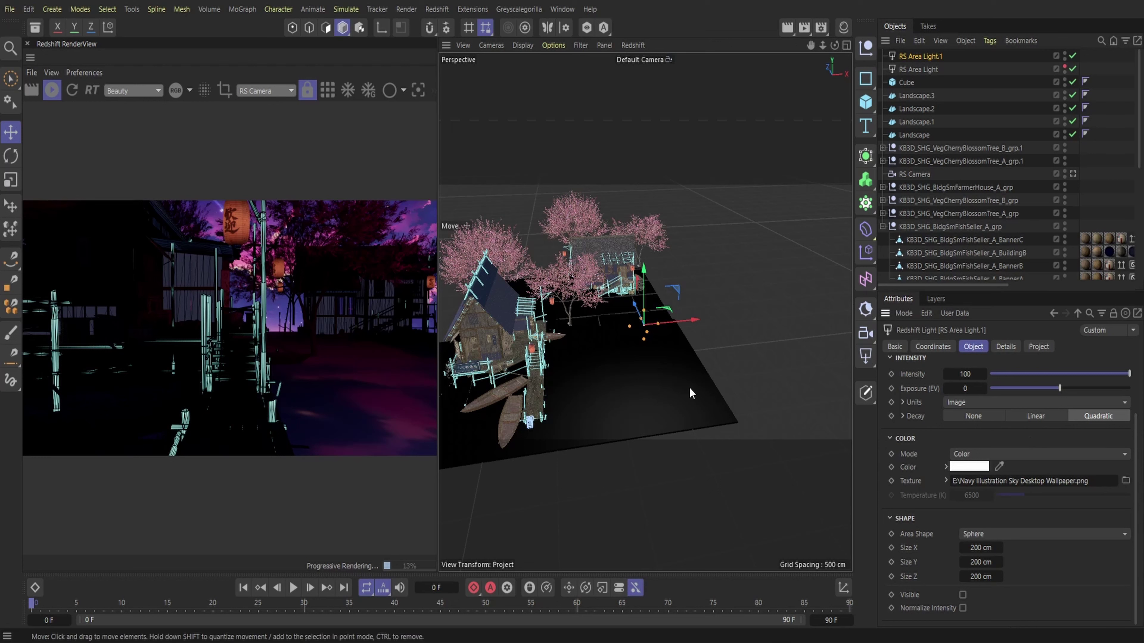
left_click(965, 388)
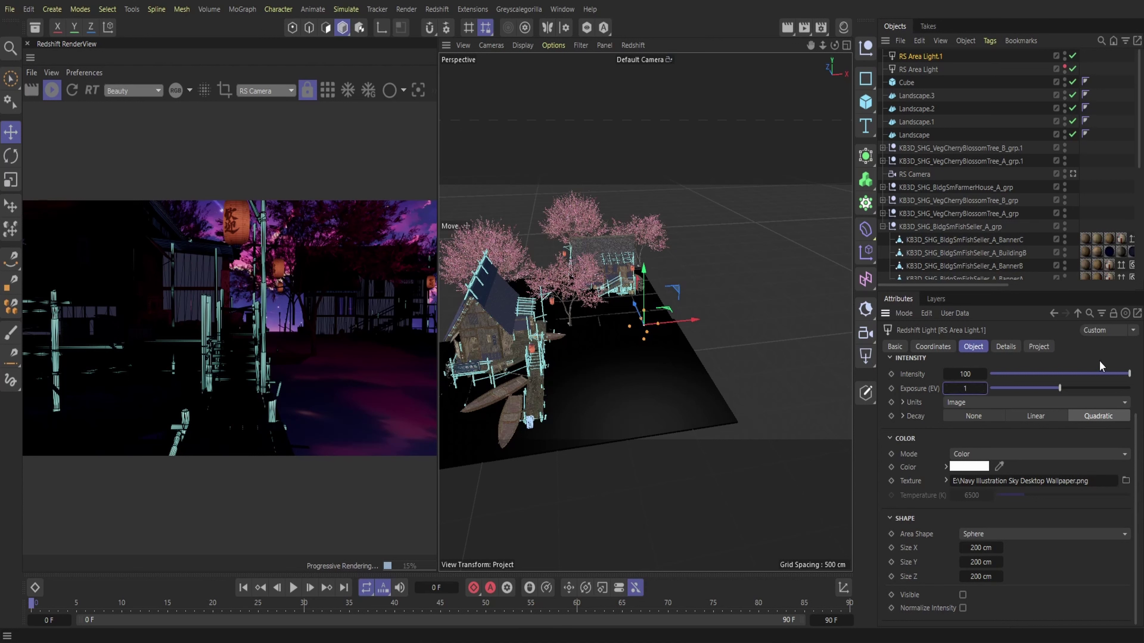
key("Return")
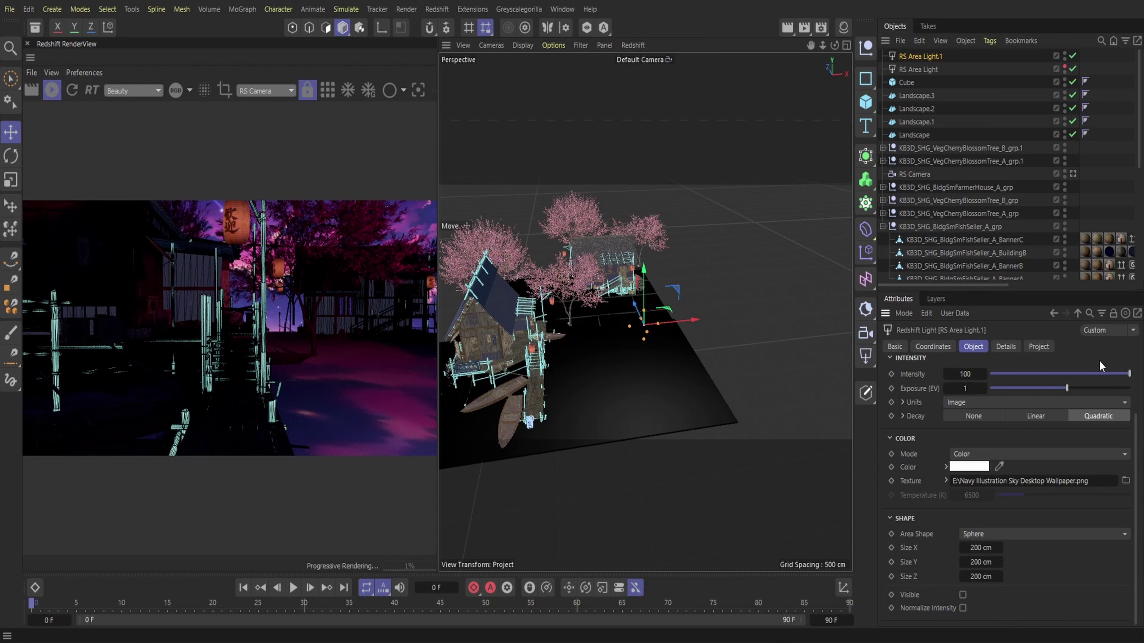
- Set the spherical area light's exposure to 0.5
double_click(965, 389)
type(".5")
key("Return")
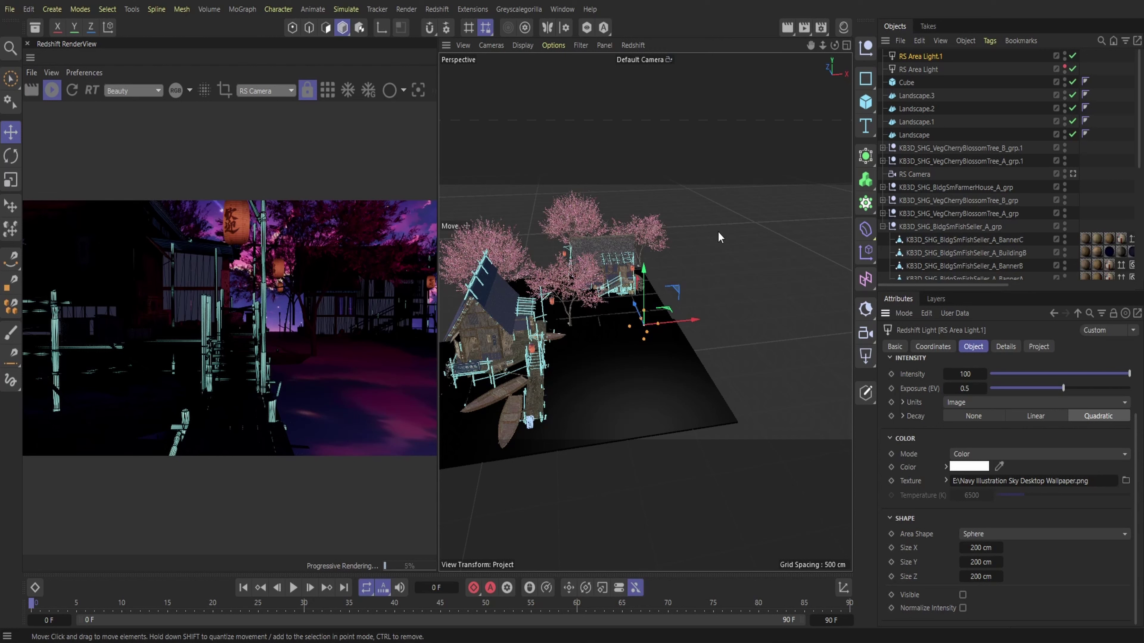
- Close the Redshift RenderView and hide RS Area Light.1 in the viewport
left_click(27, 44)
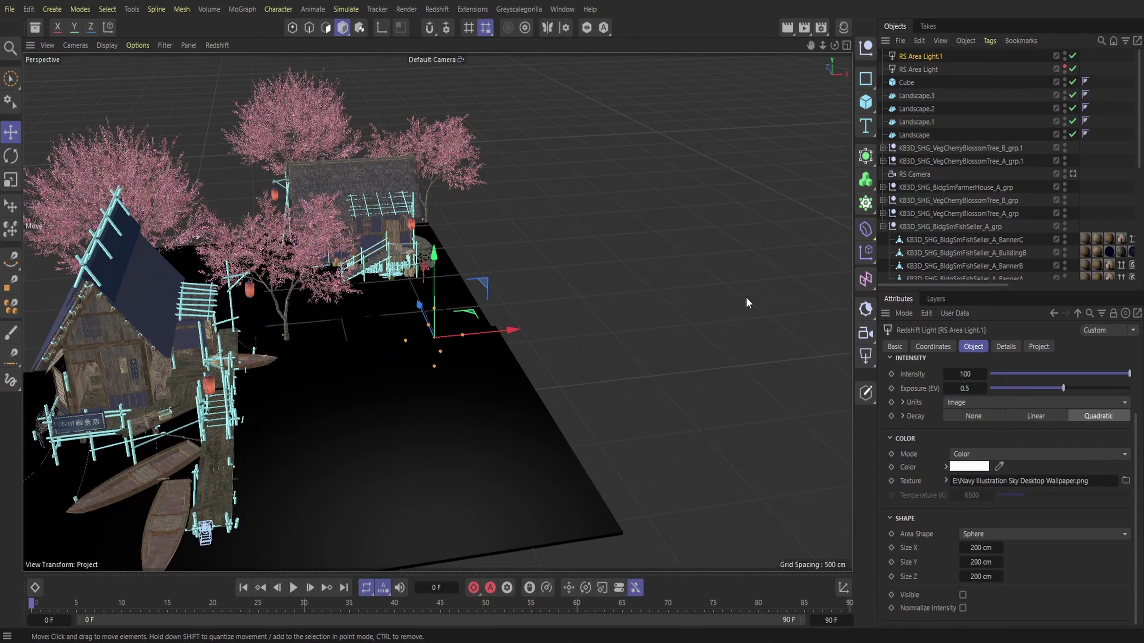
left_click(1064, 53)
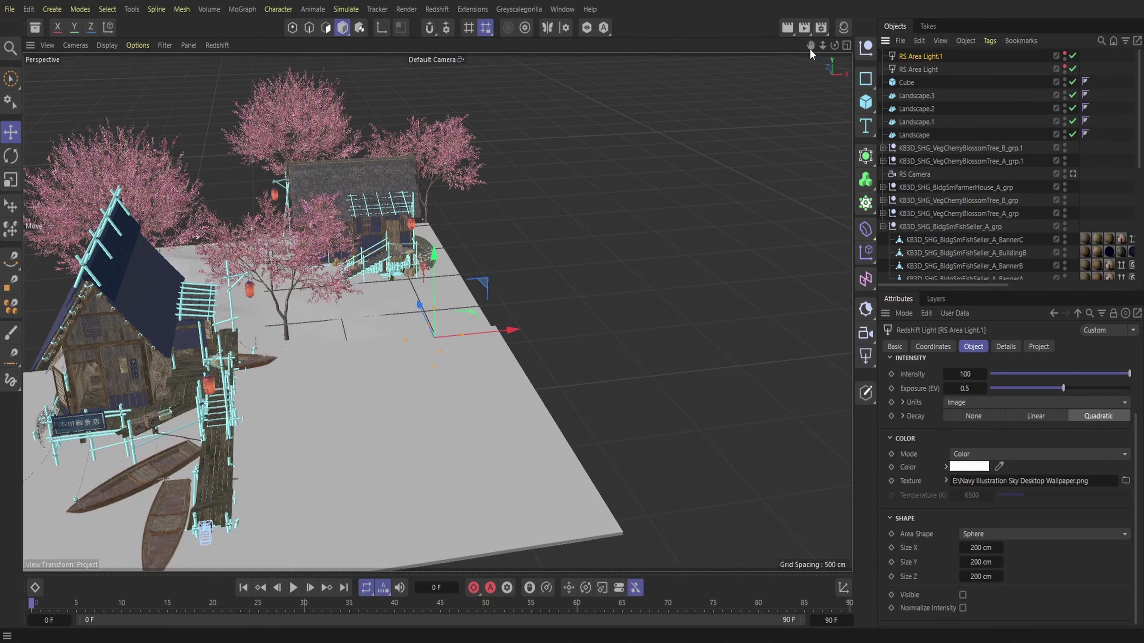
- Select the fish seller's Pier object and open the KB3D_SHG_WoodBrownMossyA material in the node editor
left_click_drag(810, 47, 783, 38)
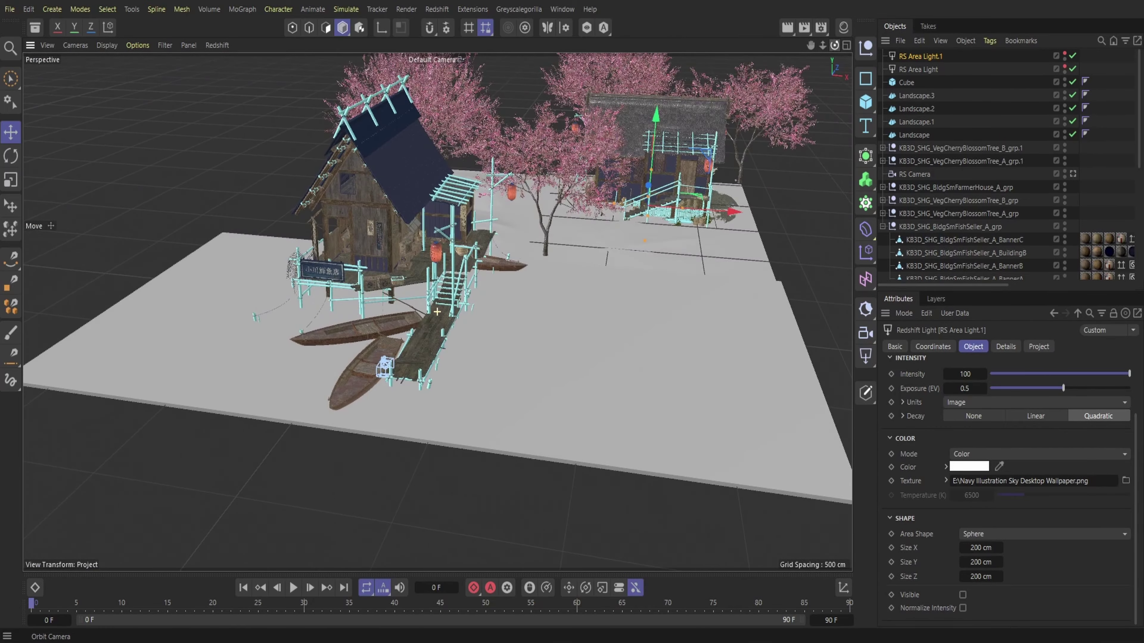
left_click(436, 312)
left_click(842, 27)
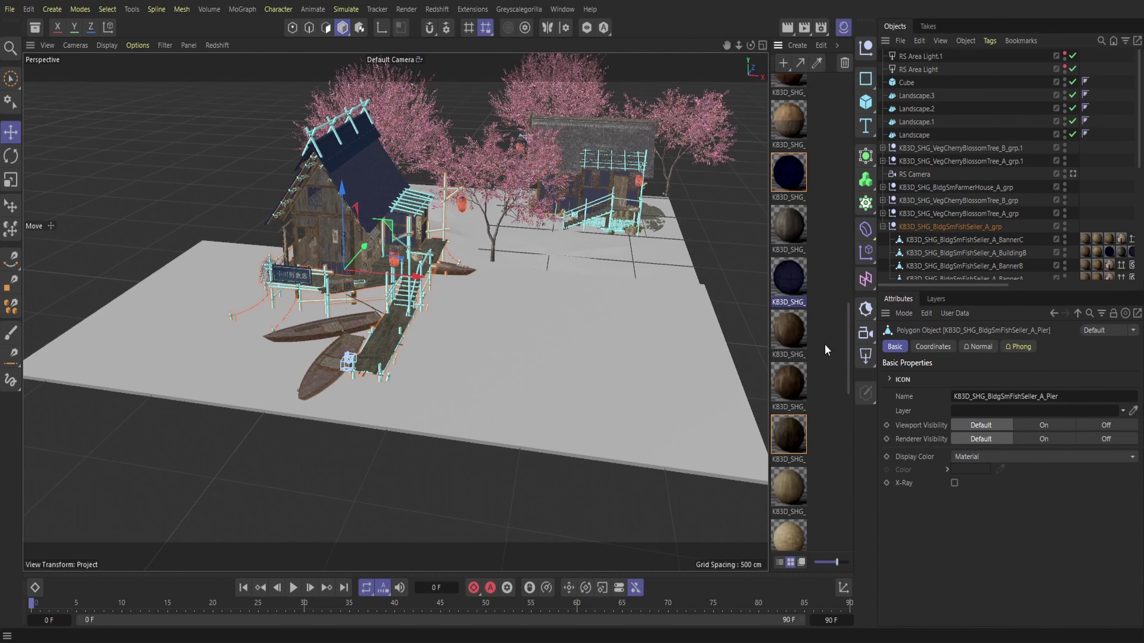
scroll(825, 344, "down", 3)
double_click(793, 284)
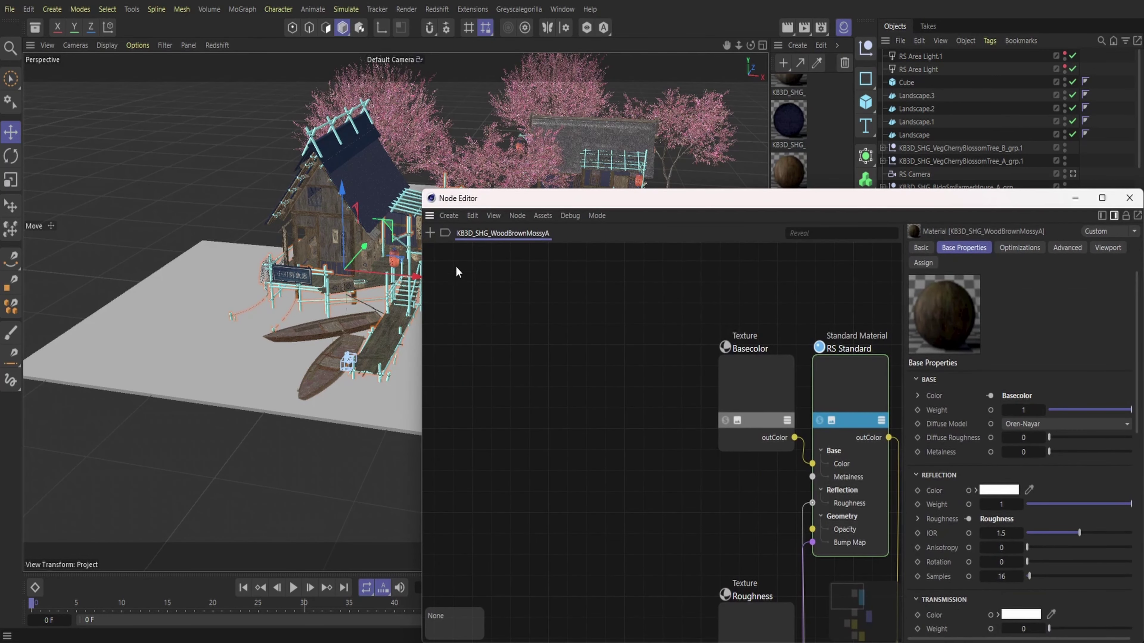
- Add a WireFrame node and a Fresnel node to the KB3D_SHG_WoodBrownMossyA material graph, placing Fresnel below WireFrame
key("shift+c")
type("wire")
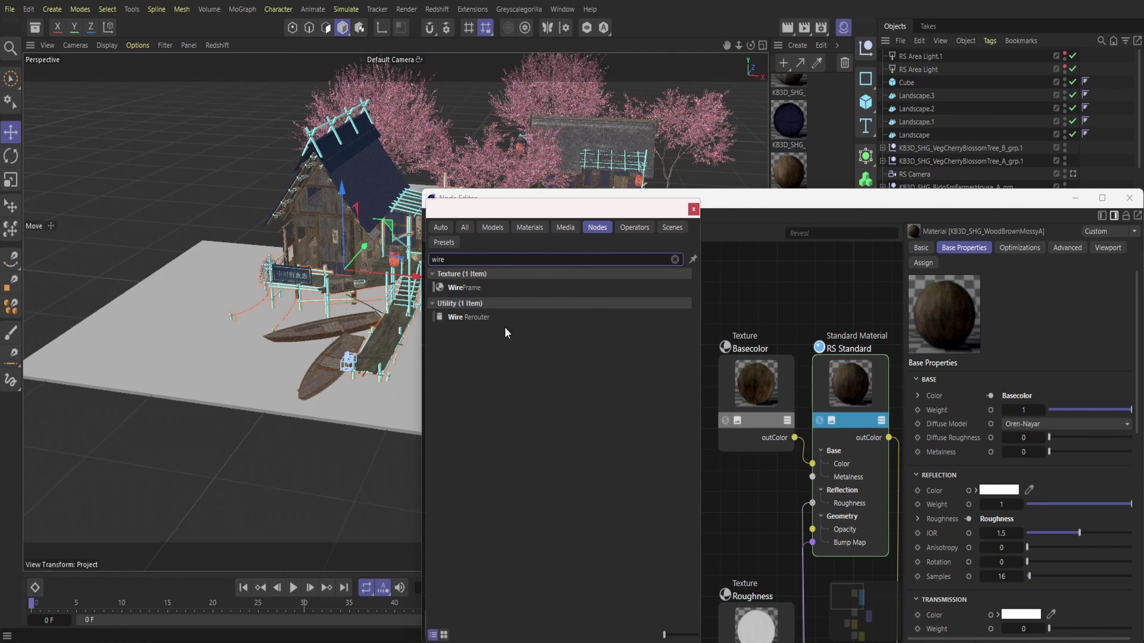
double_click(469, 292)
key("shift+c")
type("f")
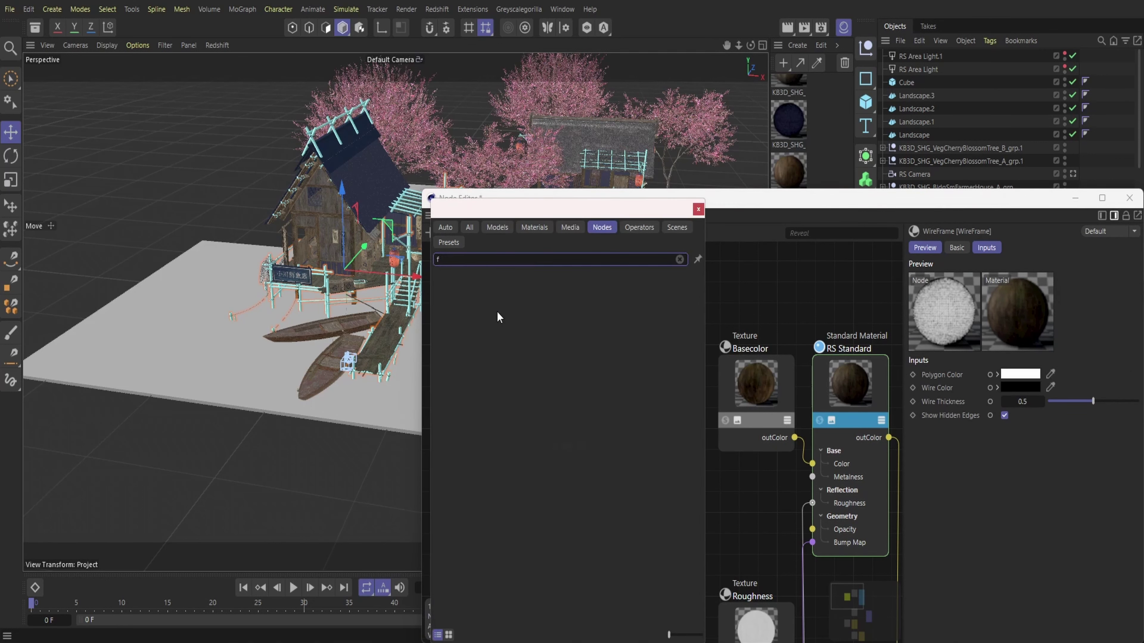
type("res")
double_click(465, 276)
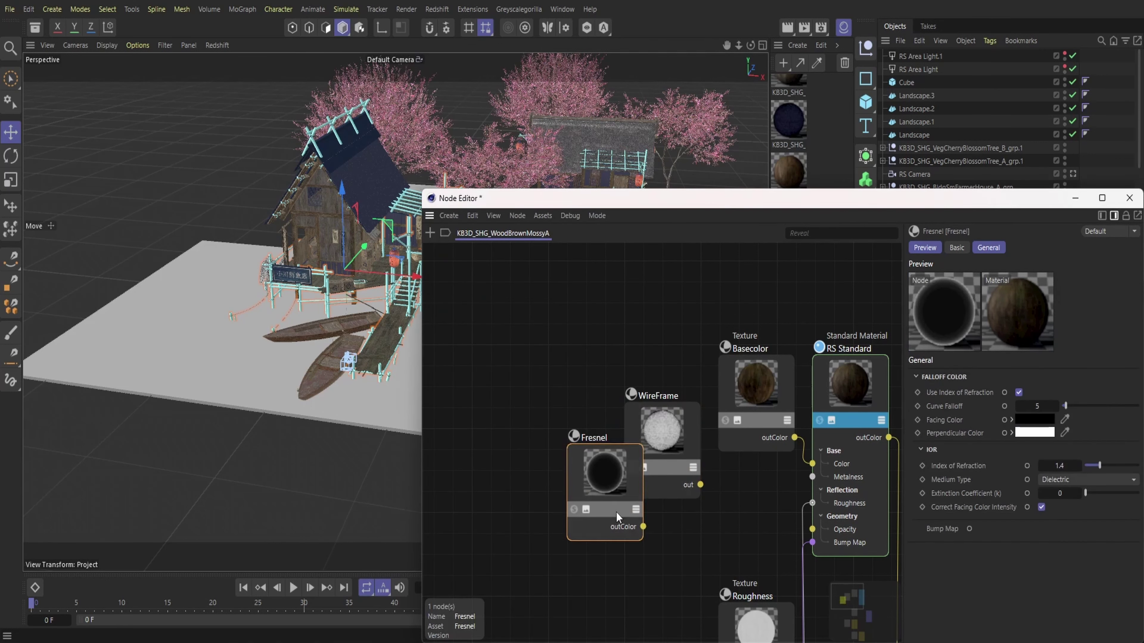
left_click_drag(617, 515, 611, 586)
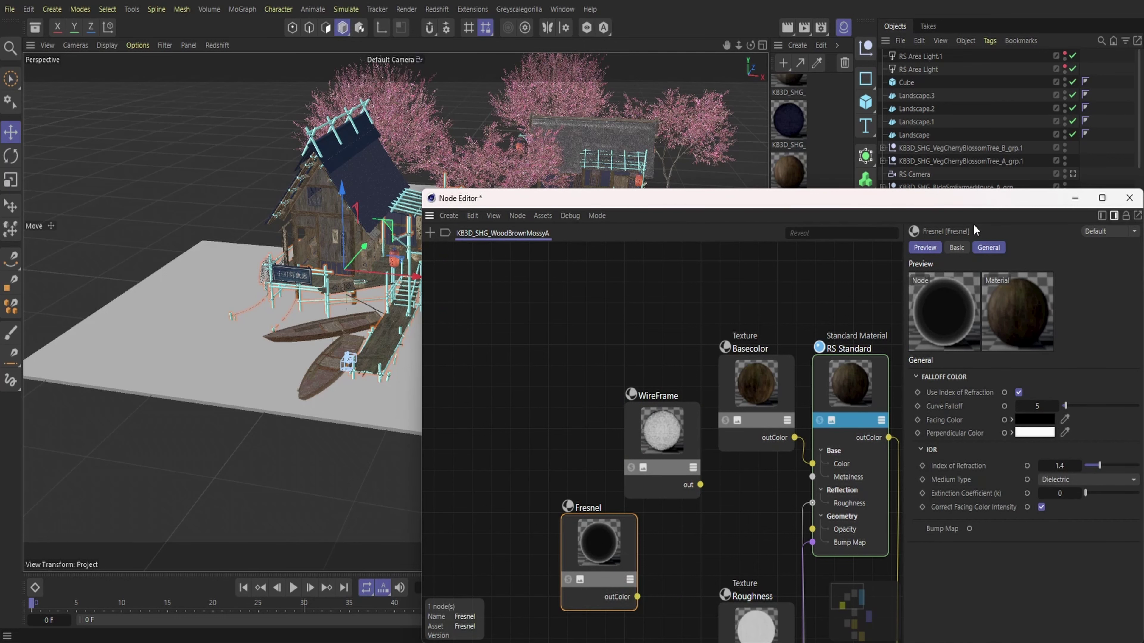
- Reposition the node editor clear of the house and connect the WireFrame output to the Output node's Surface input
left_click_drag(1004, 199, 901, 94)
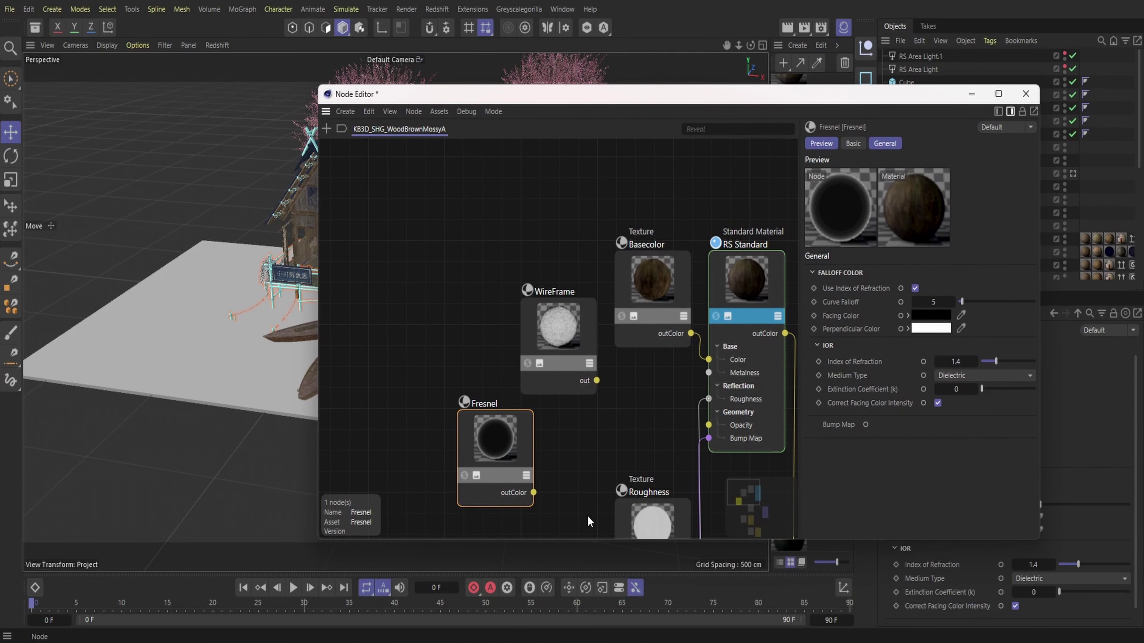
left_click_drag(754, 502, 760, 511)
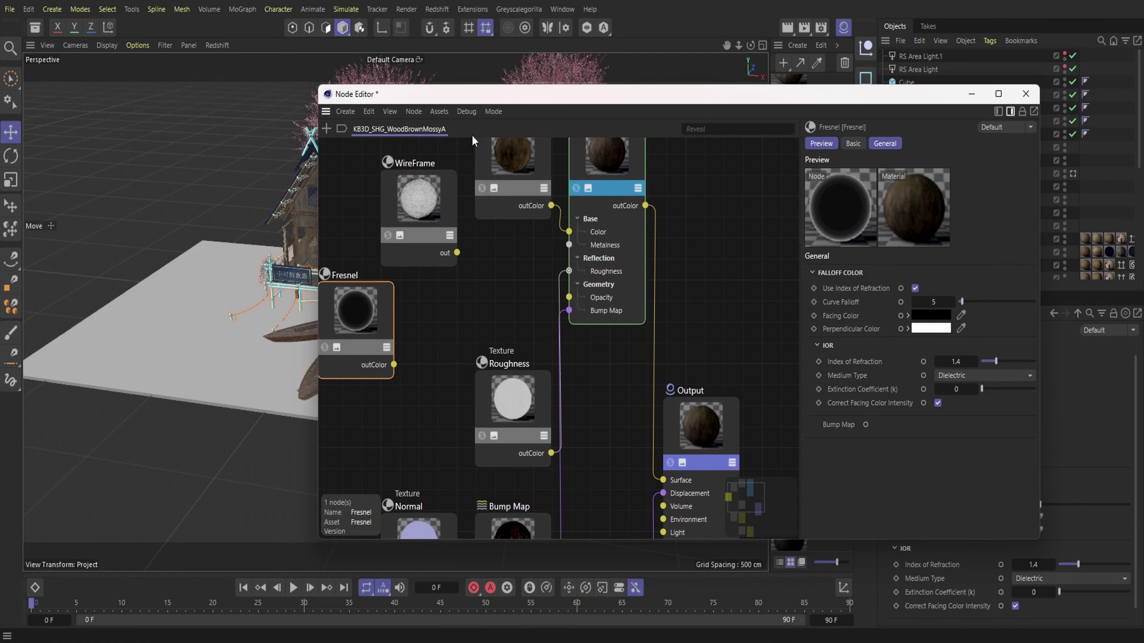
left_click(319, 185)
left_click_drag(585, 96, 802, 57)
left_click_drag(857, 450, 862, 453)
left_click_drag(618, 182, 848, 379)
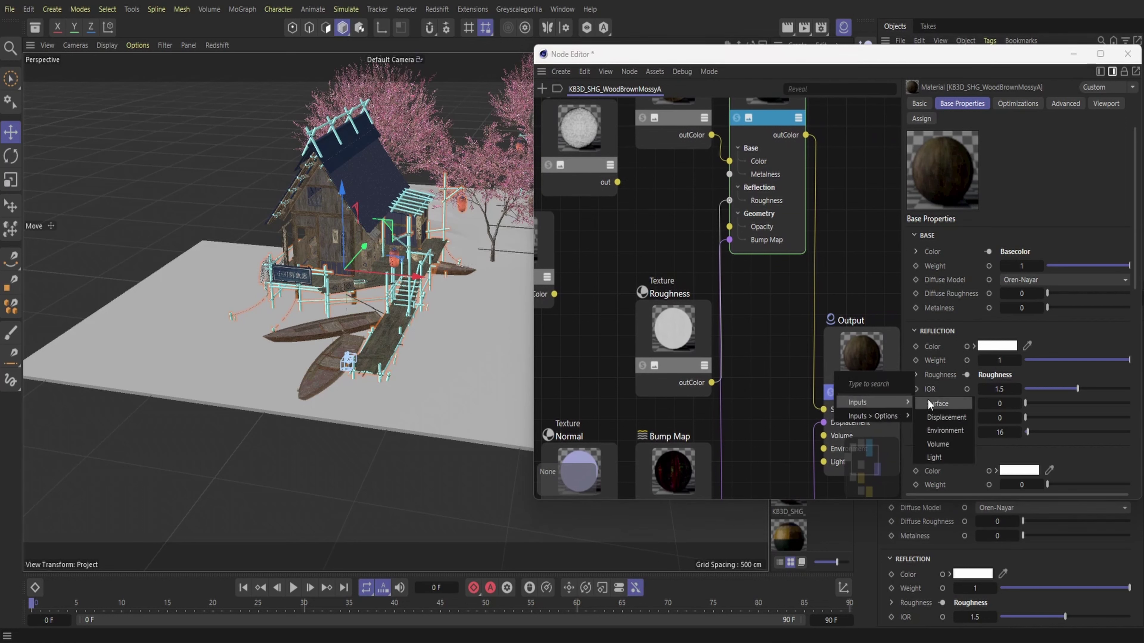
left_click(929, 399)
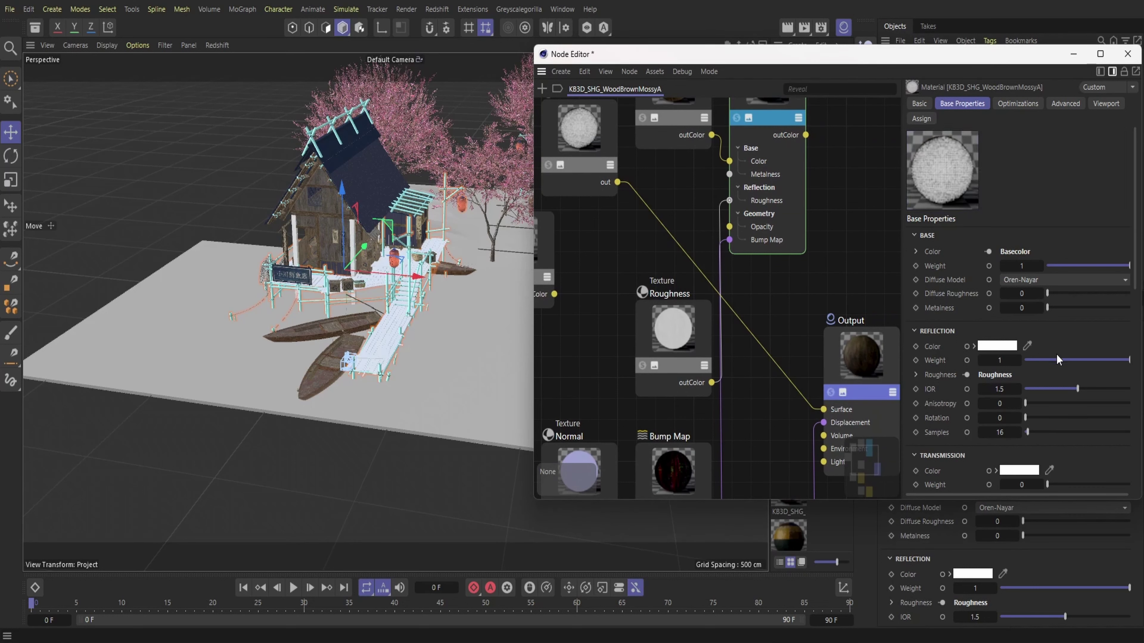
- Set the WireFrame node's polygon color to a muted dark teal with a hue of 187°
left_click(580, 194)
left_click(1018, 230)
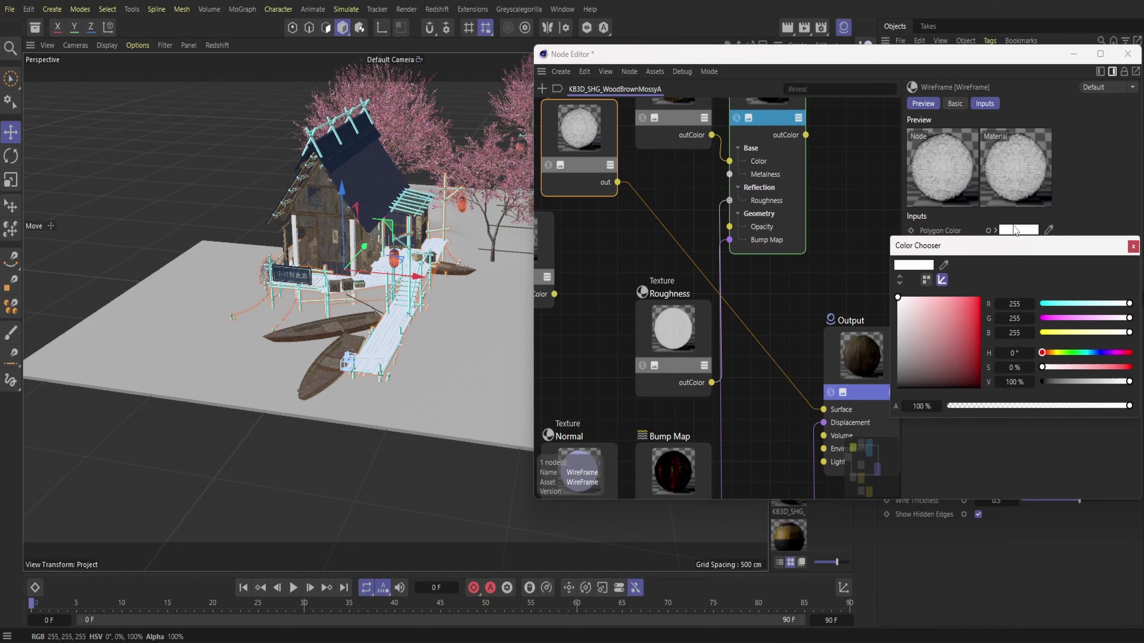
left_click(1088, 353)
left_click_drag(937, 298, 935, 369)
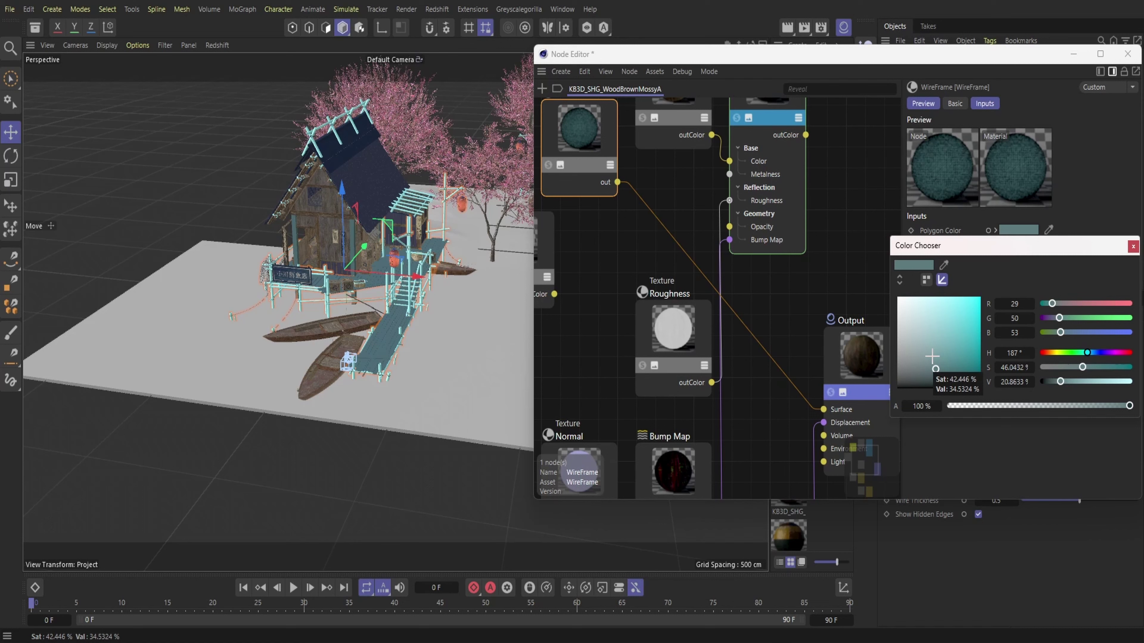
left_click(1132, 246)
- Connect the Fresnel node's outColor to the Output node's Displacement input
left_click_drag(554, 294, 833, 382)
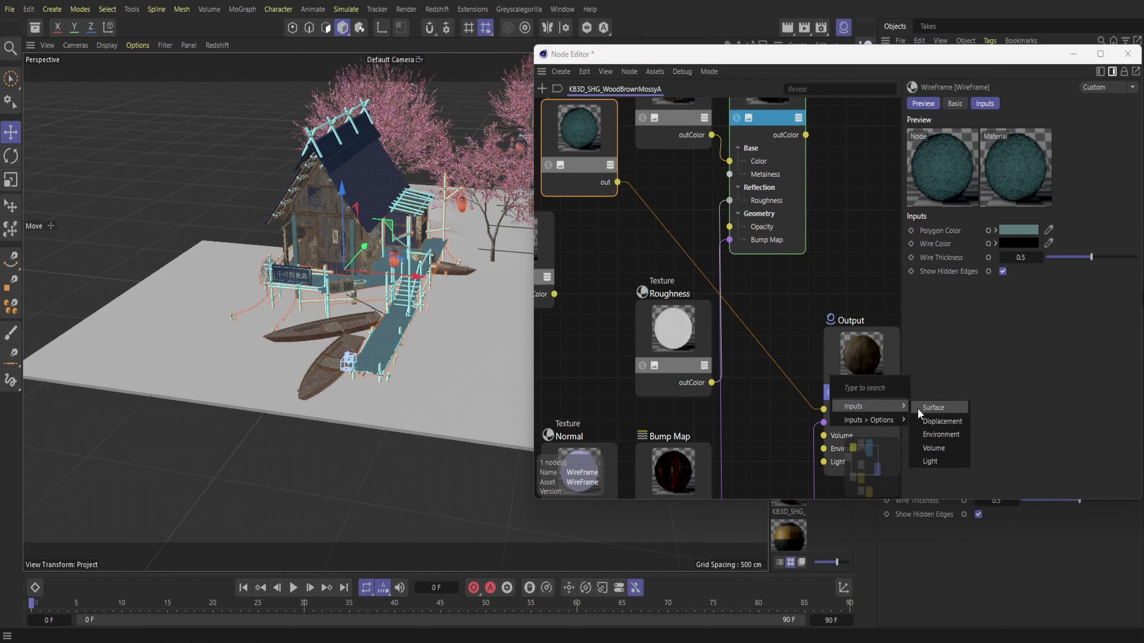
left_click(935, 417)
left_click(544, 252)
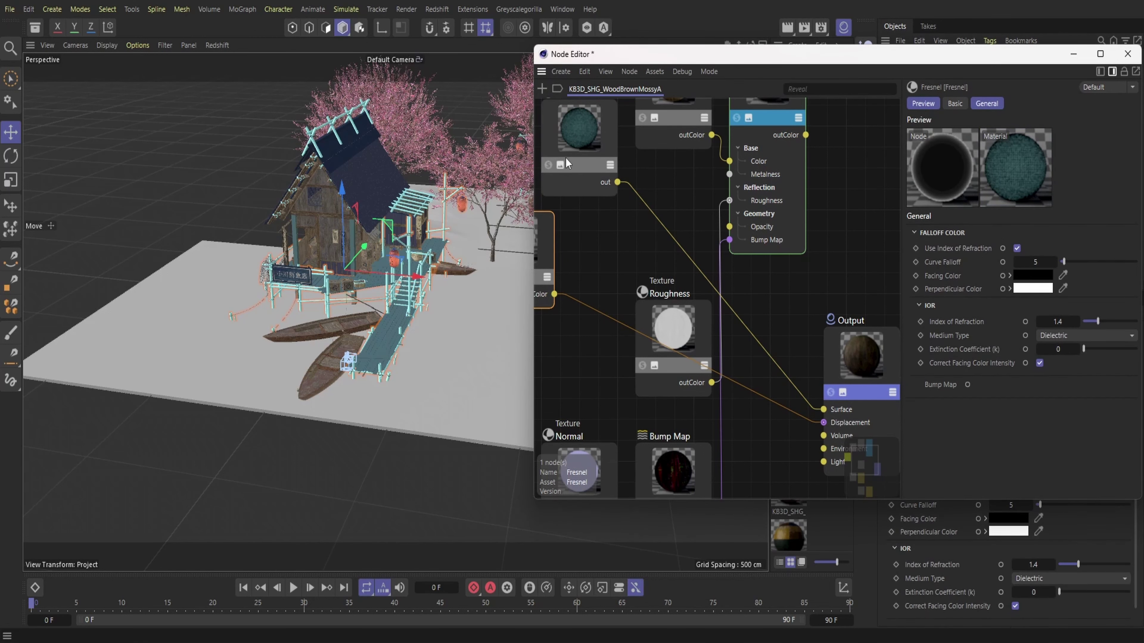
- Set the WireFrame node's wire thickness to 1 and close the node editor
left_click(572, 177)
left_click_drag(1091, 257, 1136, 257)
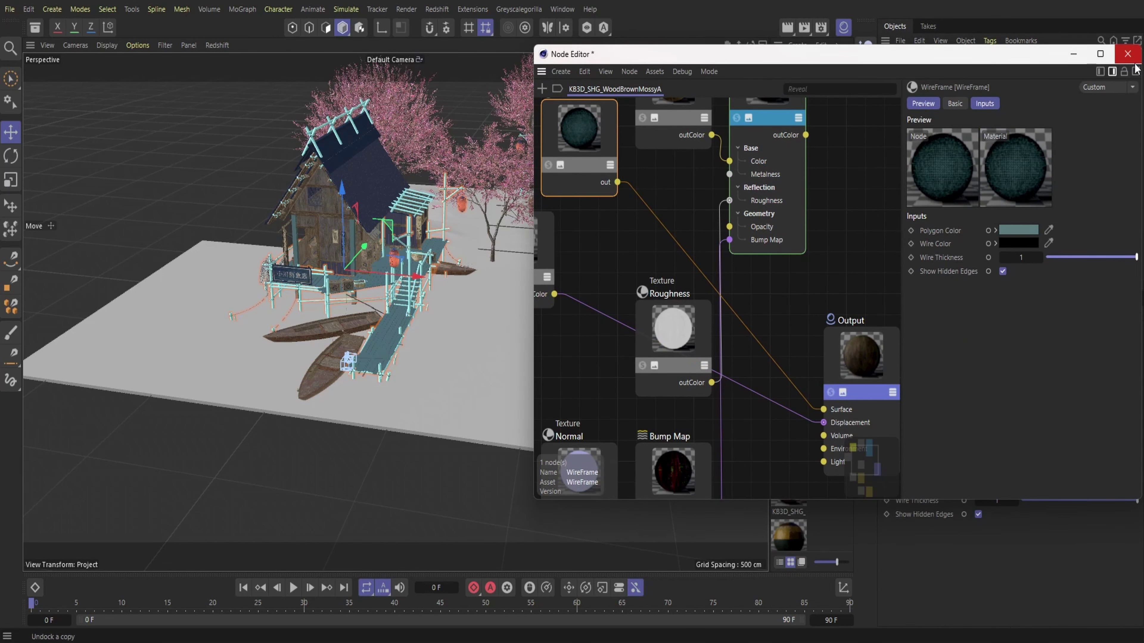
left_click(1128, 56)
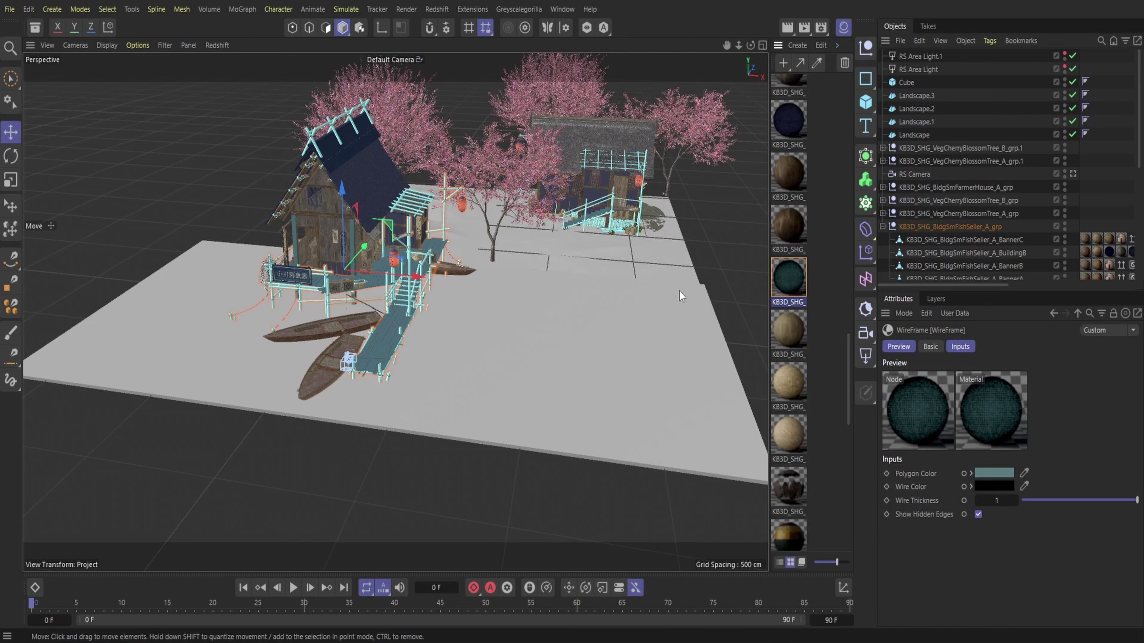
- Select the large flat Cube, search the asset library for "redshift" and load the Liquid Pool Wavy 001 material
left_click(602, 344)
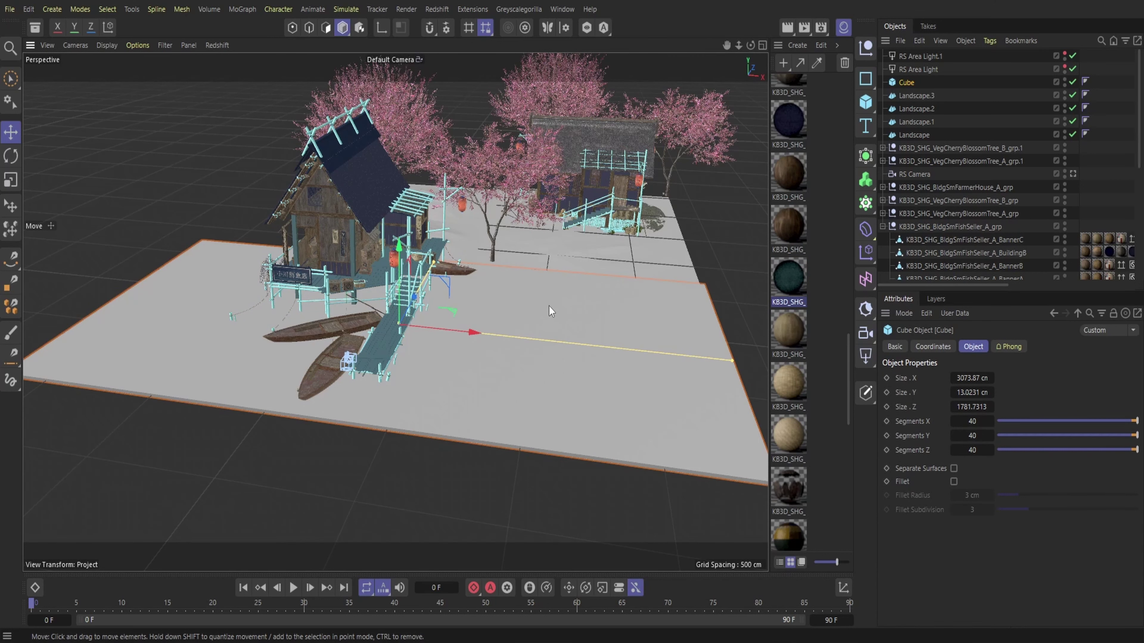
left_click(35, 27)
left_click(130, 109)
type("redsh")
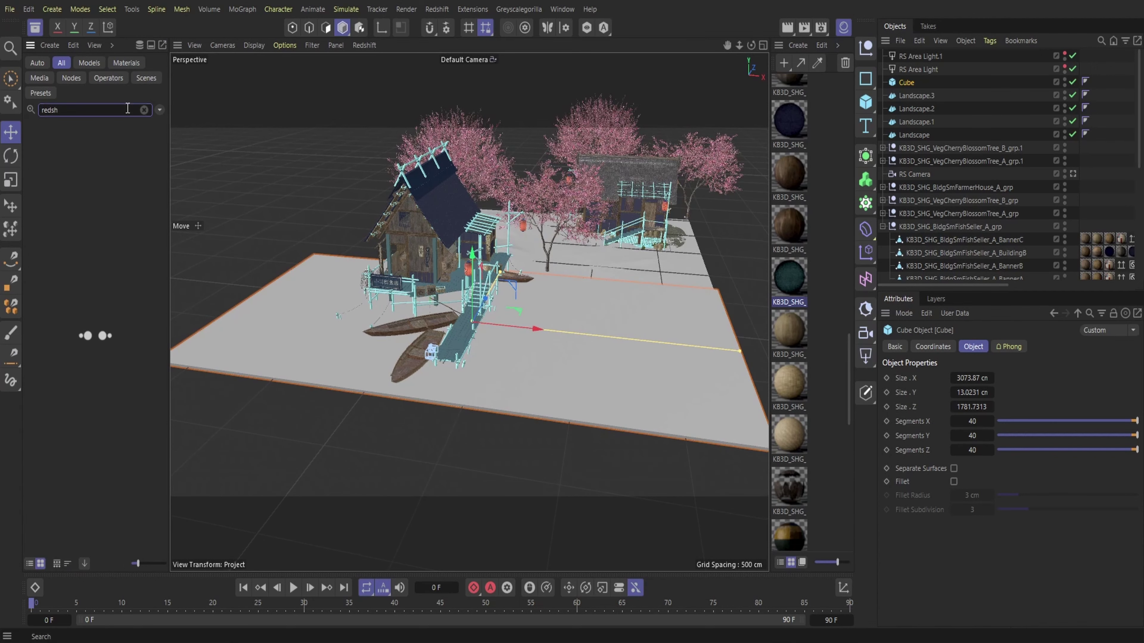
type("ift")
scroll(80, 451, "down", 15)
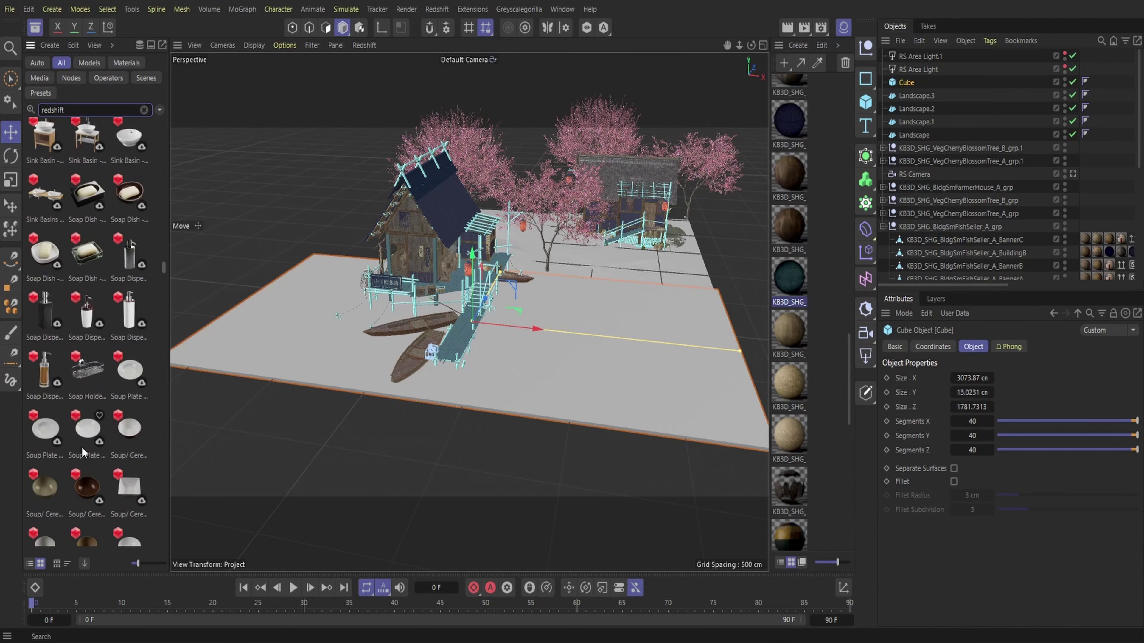
scroll(81, 447, "down", 5)
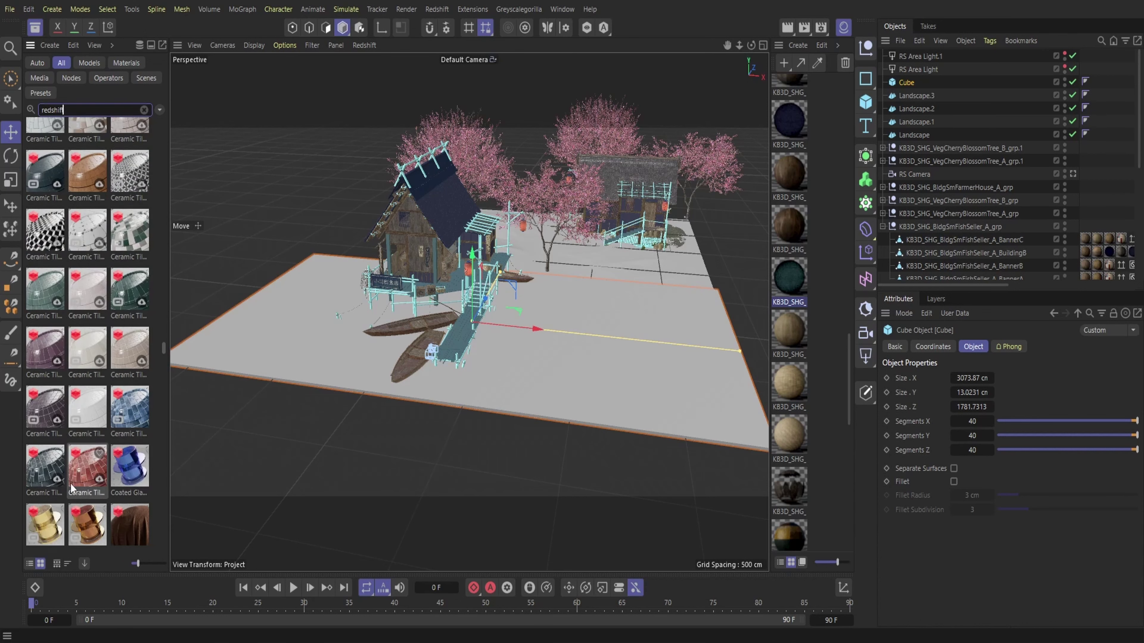
scroll(71, 483, "down", 8)
scroll(94, 369, "down", 8)
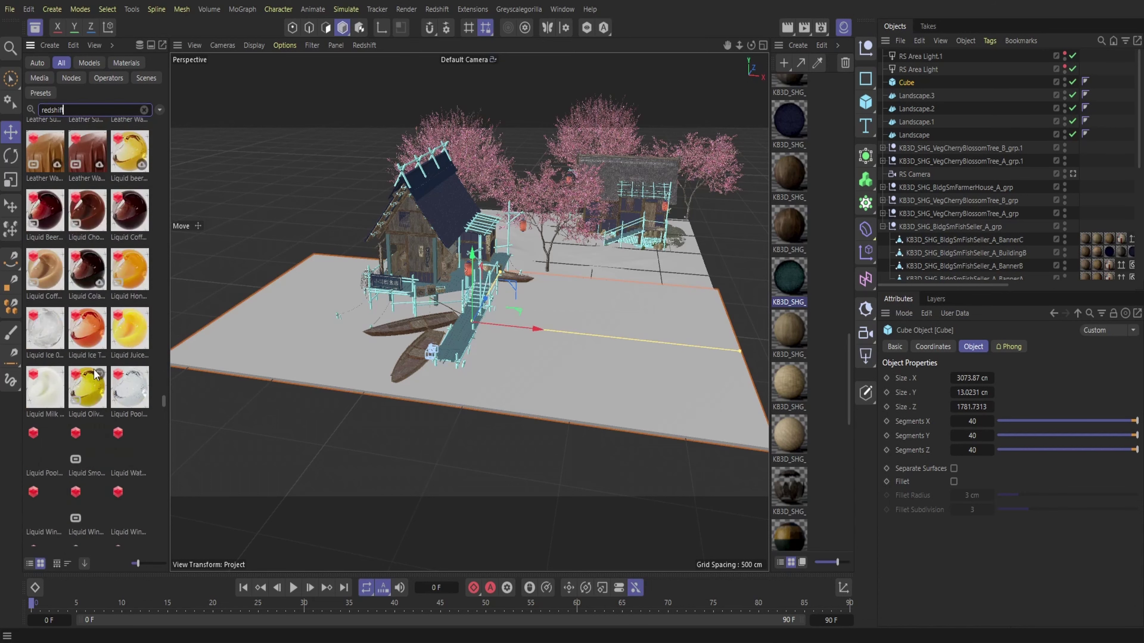
double_click(45, 398)
left_click(34, 28)
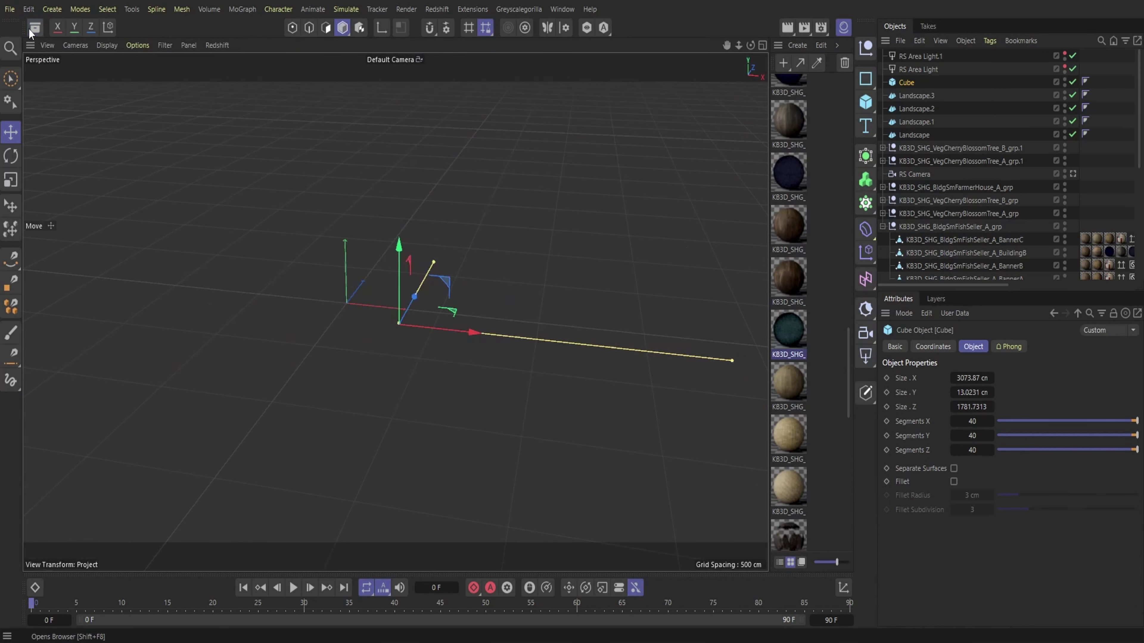
- Apply the Liquid Pool Wavy 001 material to the flat Cube and hide the material list
scroll(796, 197, "up", 10)
left_click_drag(793, 97, 727, 306)
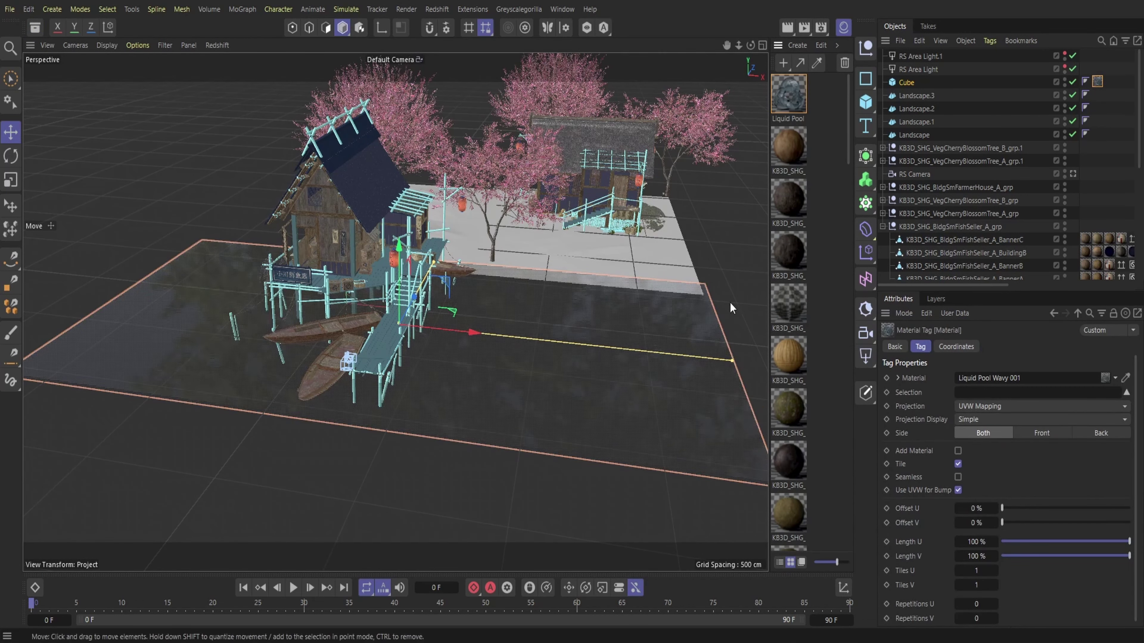
left_click(844, 28)
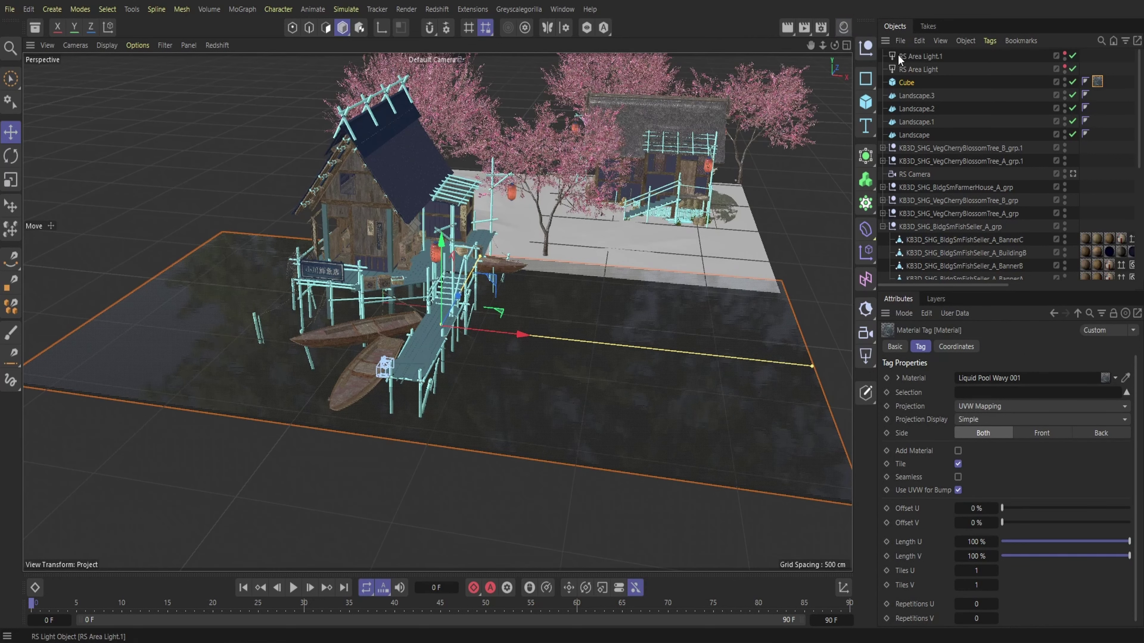
- Add a Redshift Object tag to the Cube and override its geometry settings with tessellation and displacement enabled
left_click(907, 83)
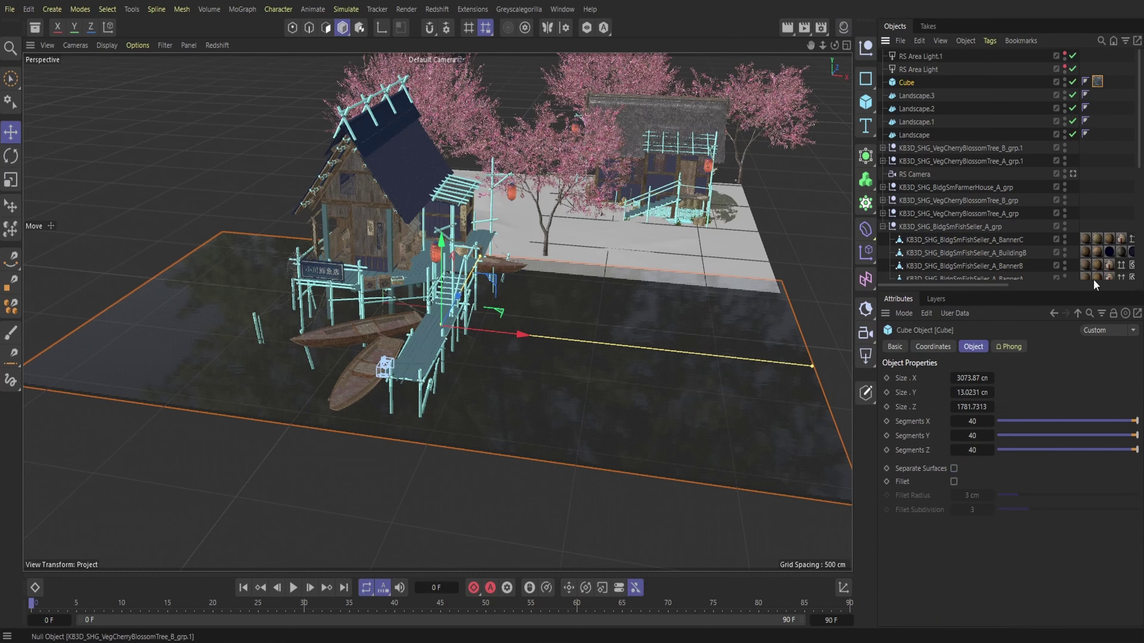
right_click(914, 85)
mouse_move(946, 187)
left_click(878, 245)
left_click(967, 346)
left_click(927, 392)
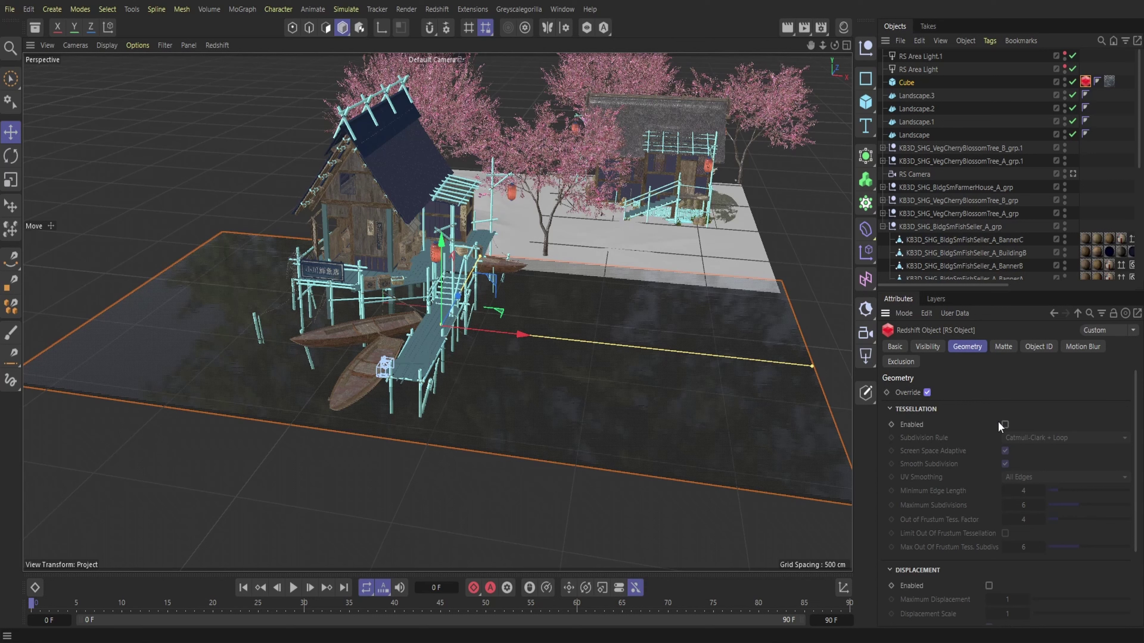
left_click(1004, 424)
left_click(989, 585)
- Save the project and start the live render in a Redshift RenderView docked beside the viewport
left_click(10, 8)
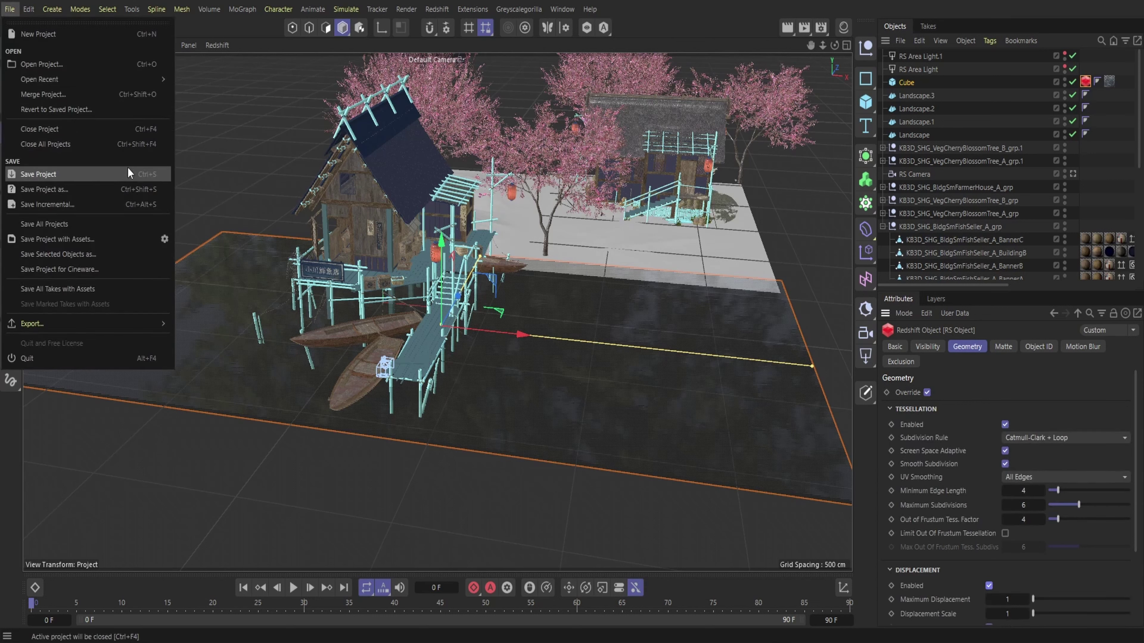
left_click(88, 177)
left_click(437, 9)
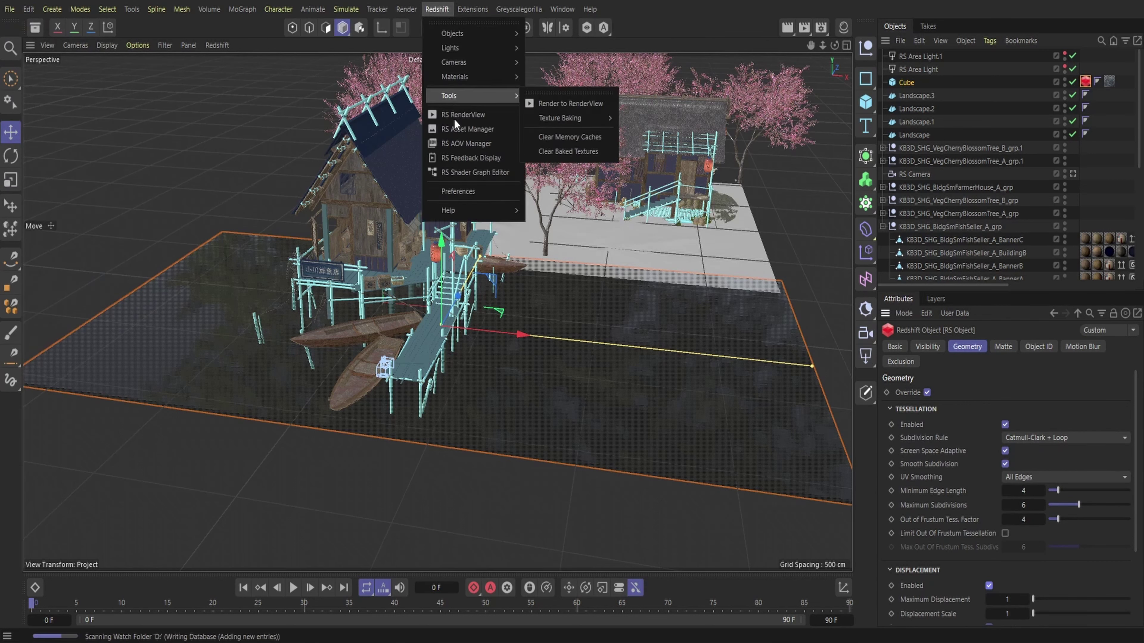
left_click(484, 114)
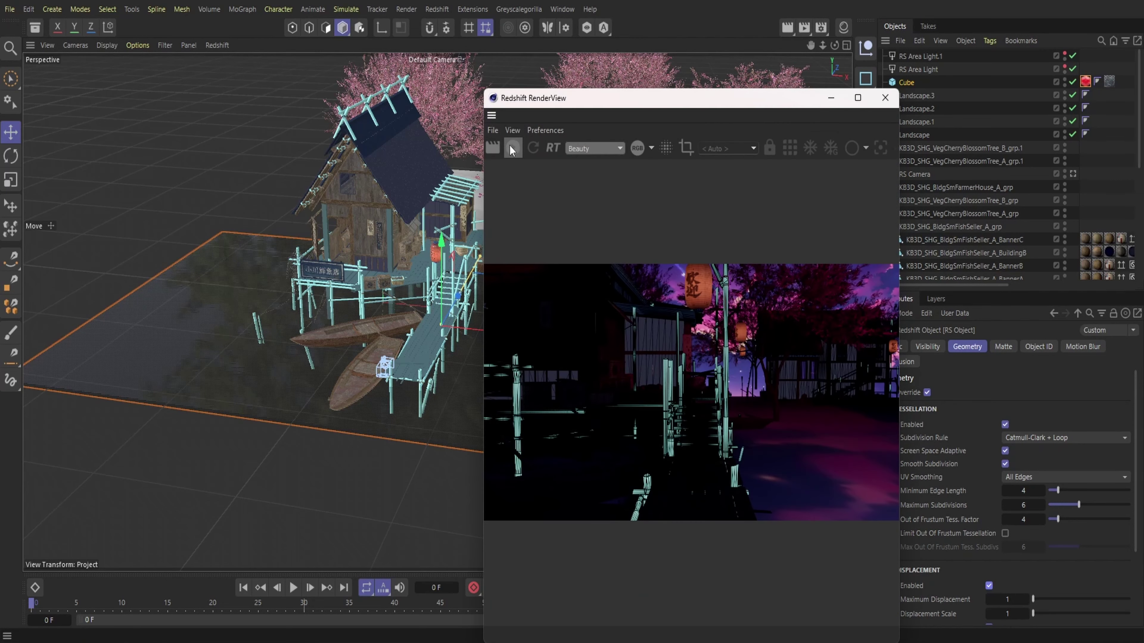
left_click_drag(491, 135, 104, 106)
left_click(52, 90)
- Set the Redshift RenderView to render through RS Camera
left_click(266, 90)
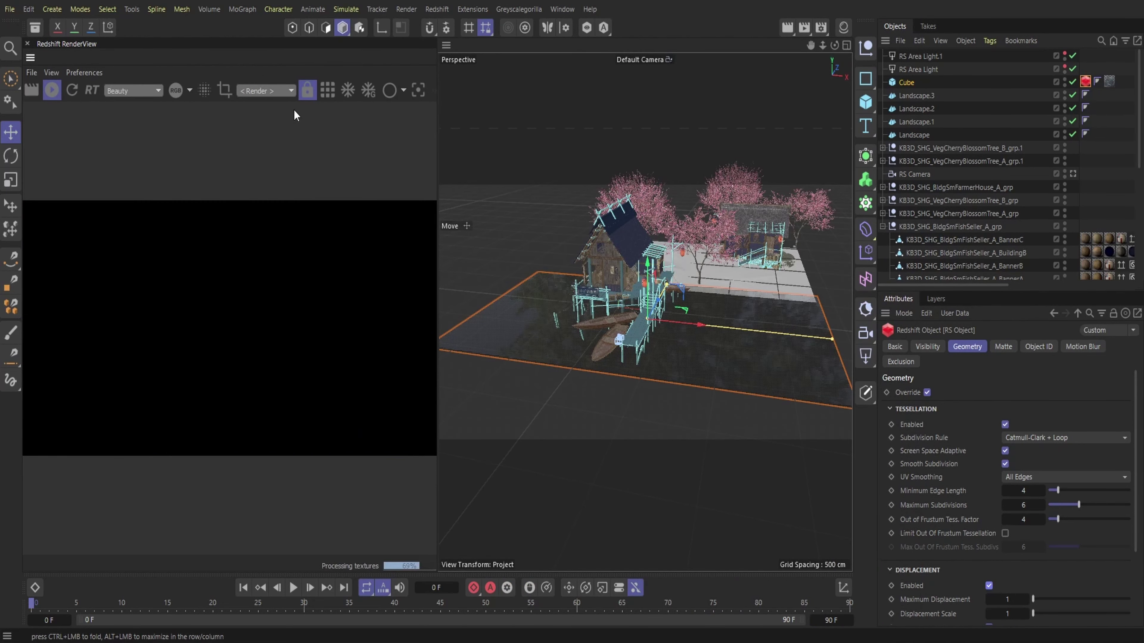
left_click(270, 110)
left_click(278, 89)
left_click(274, 143)
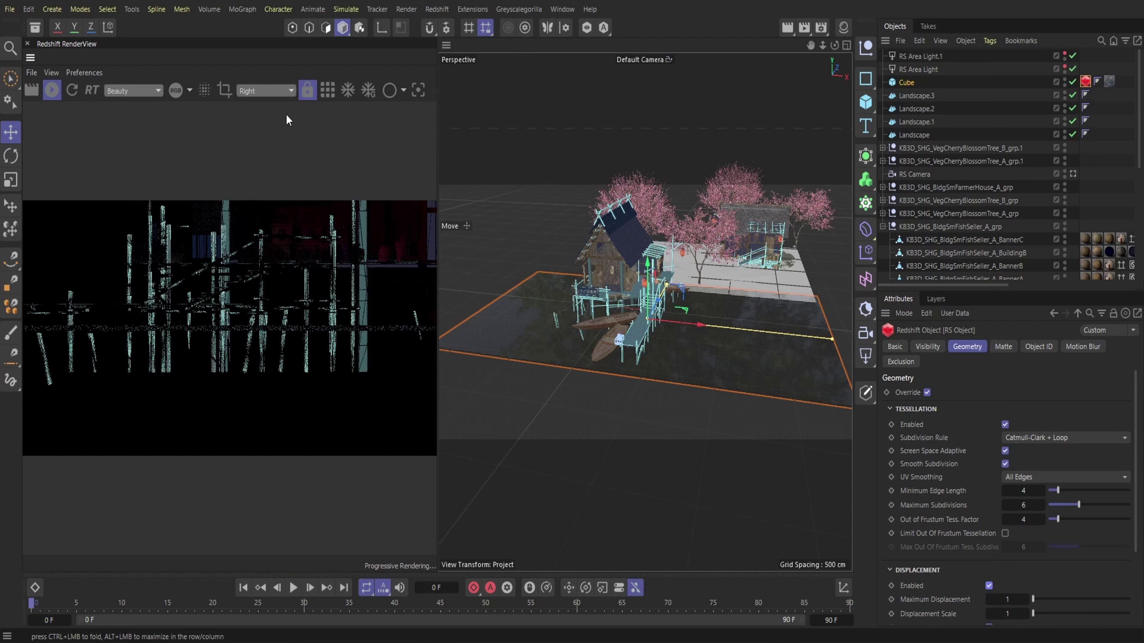
left_click(270, 91)
left_click(275, 136)
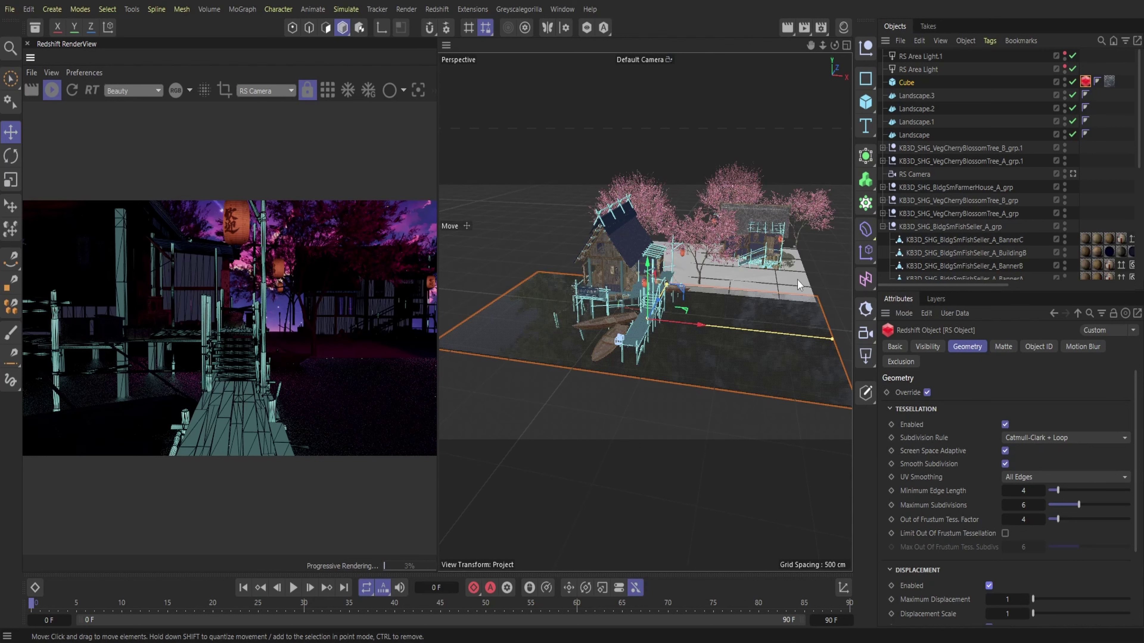
- Show the material list and reopen the teal KB3D_SHG_WoodBrownMossyA material in the node editor
left_click(844, 28)
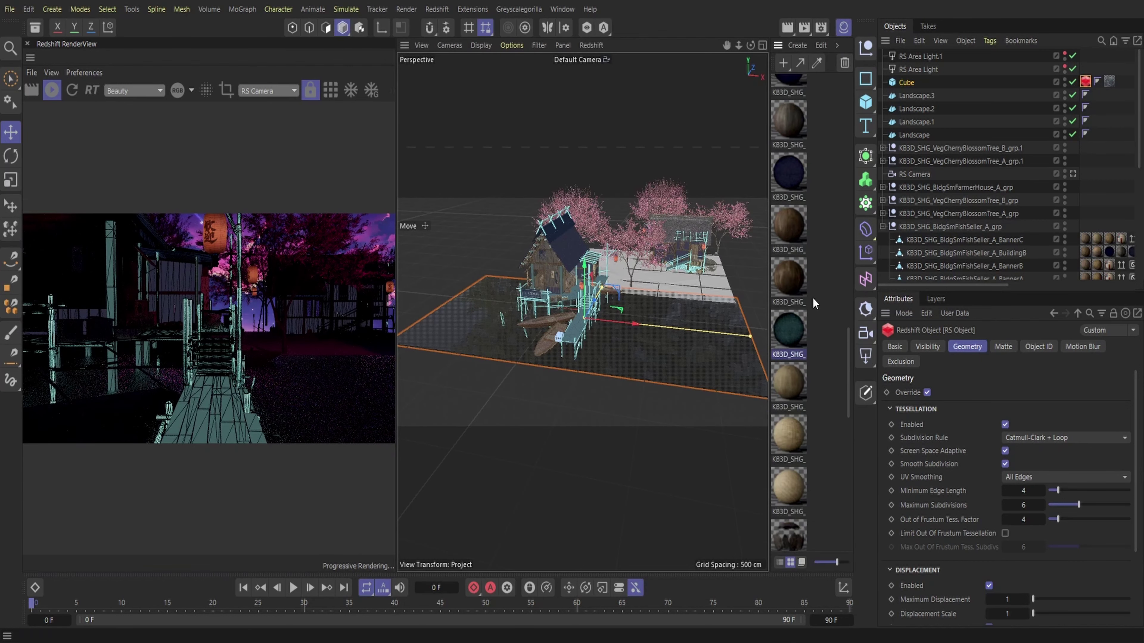
scroll(812, 297, "down", 2)
double_click(791, 255)
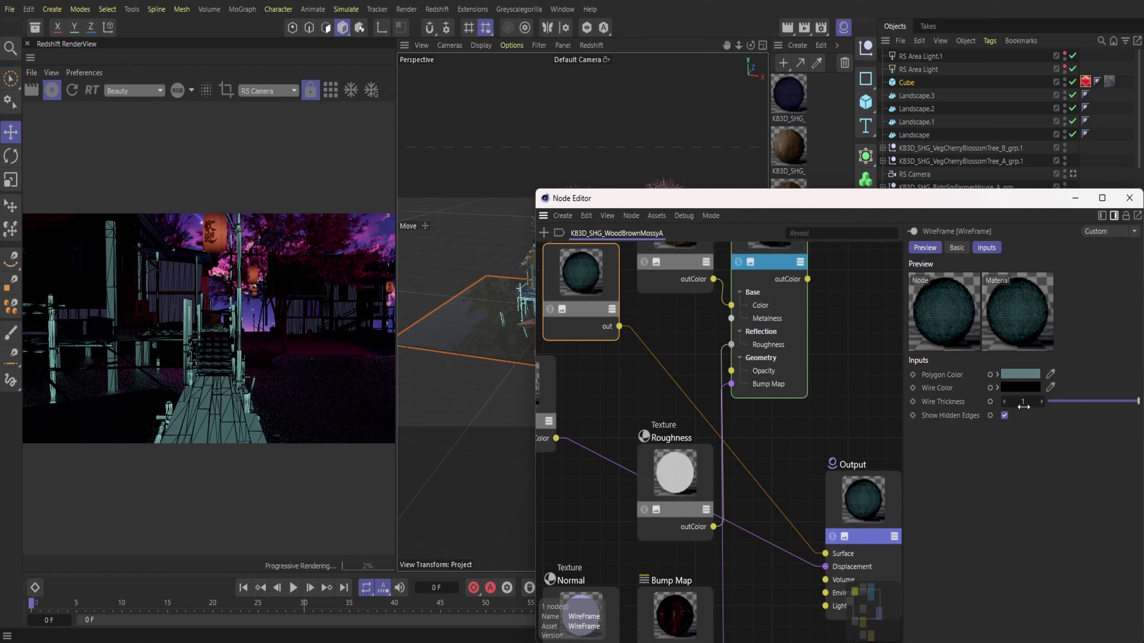
- Try a wire thickness of 2 on the WireFrame node and restore it to 1
left_click(1024, 401)
type("2")
key("Return")
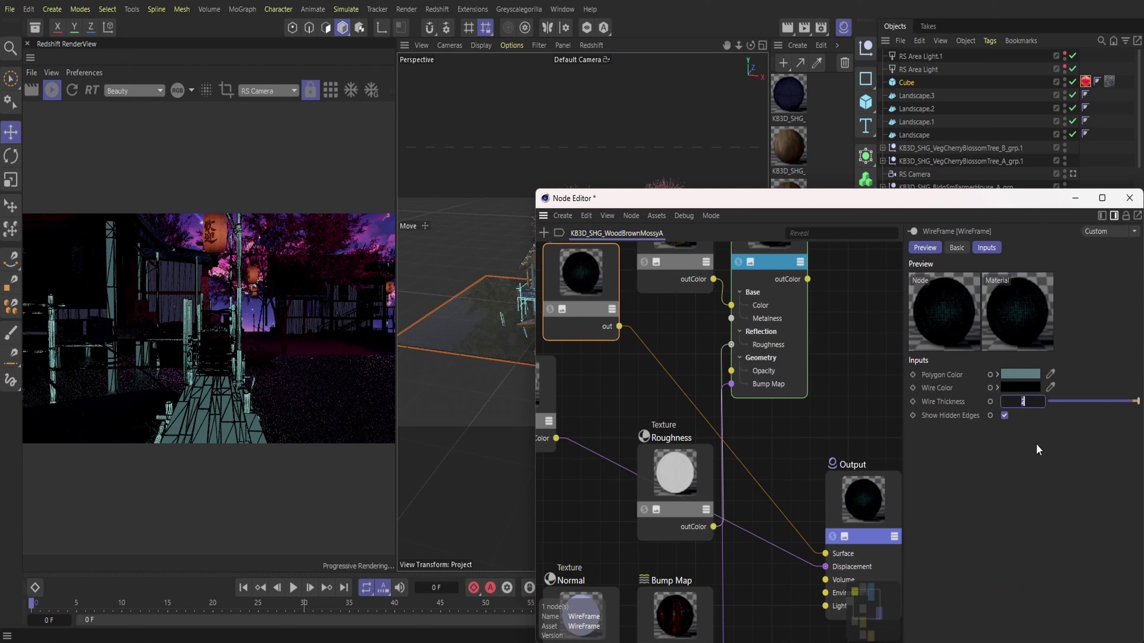
type("1")
key("Return")
- Turn off Show Hidden Edges on the WireFrame node and try a wire thickness of 2
left_click(1003, 416)
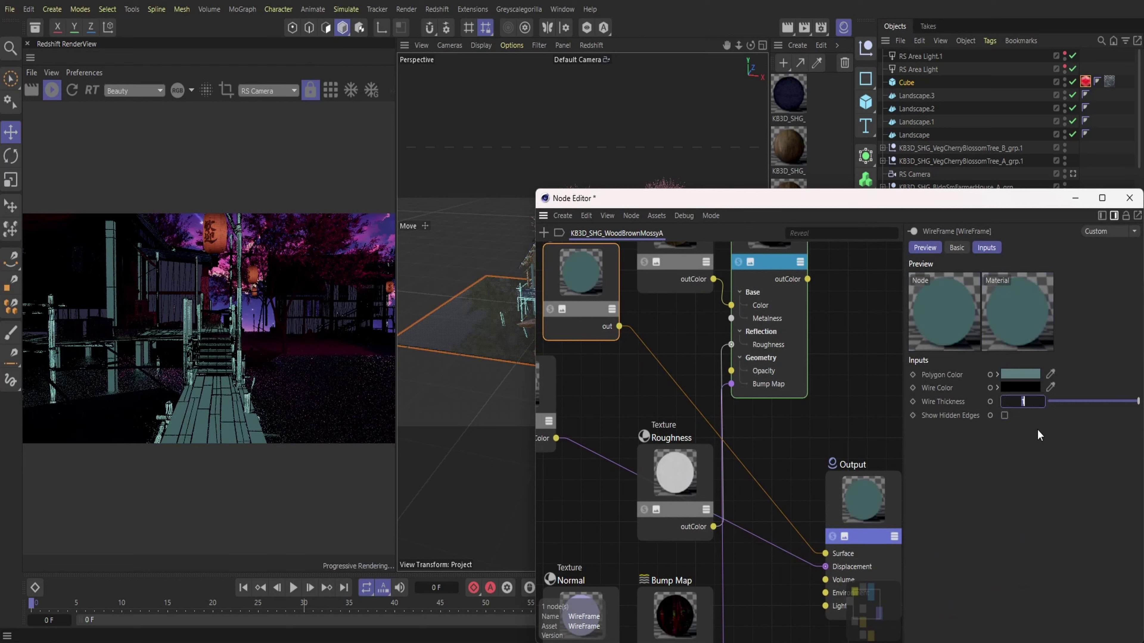
type("2")
key("Return")
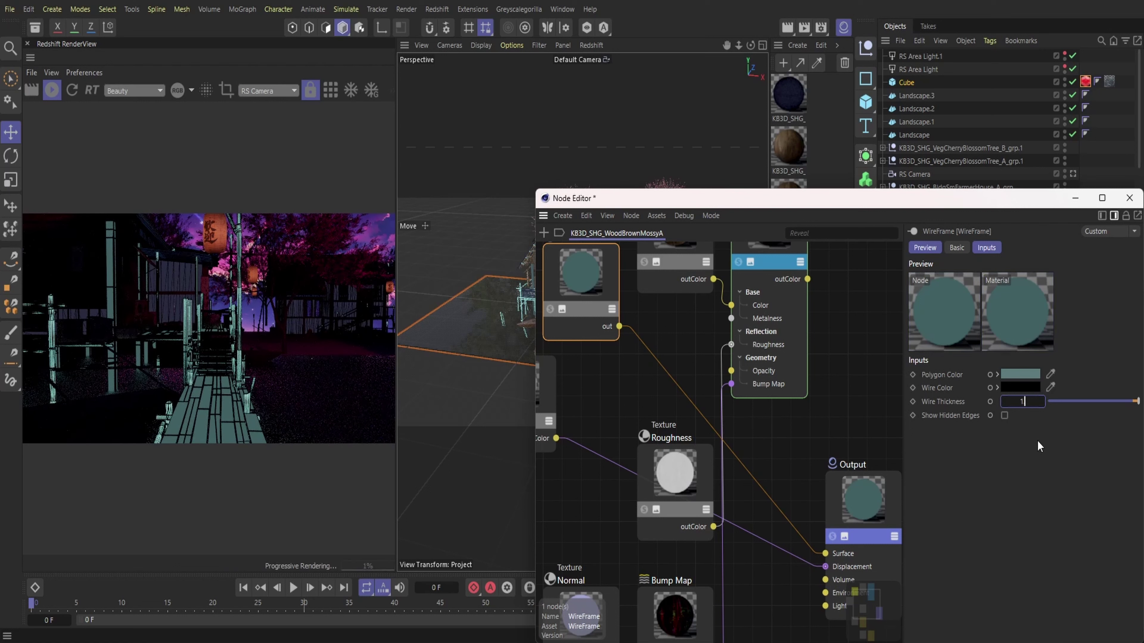
- Set the WireFrame node's wire thickness to 1.5 and close the node editor
type("1.5")
key("Return")
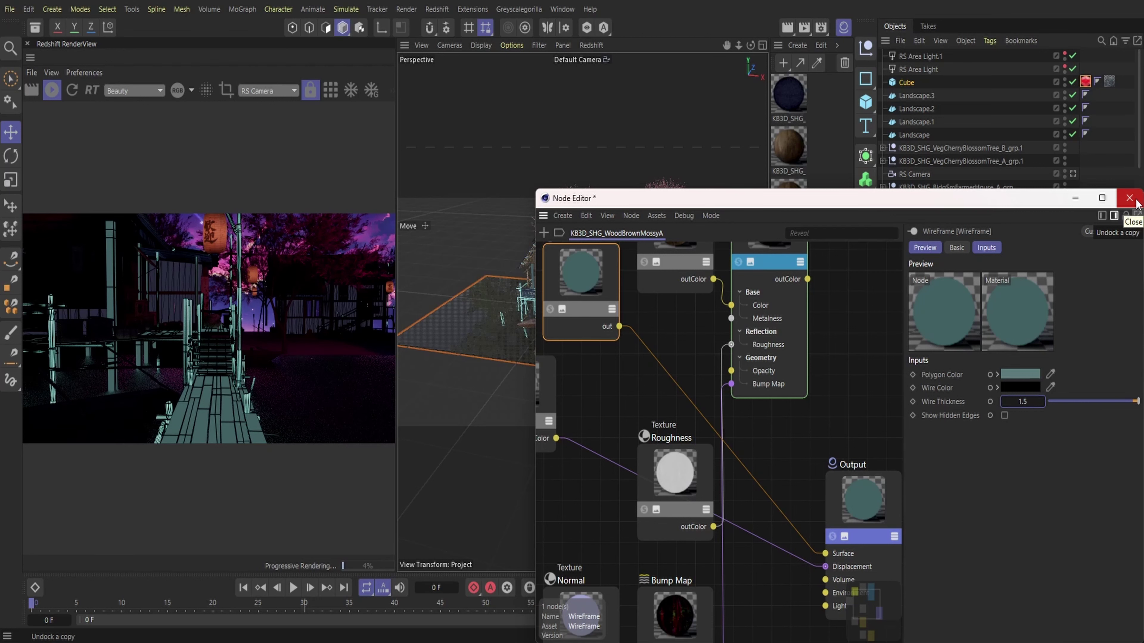
left_click_drag(1043, 202, 932, 119)
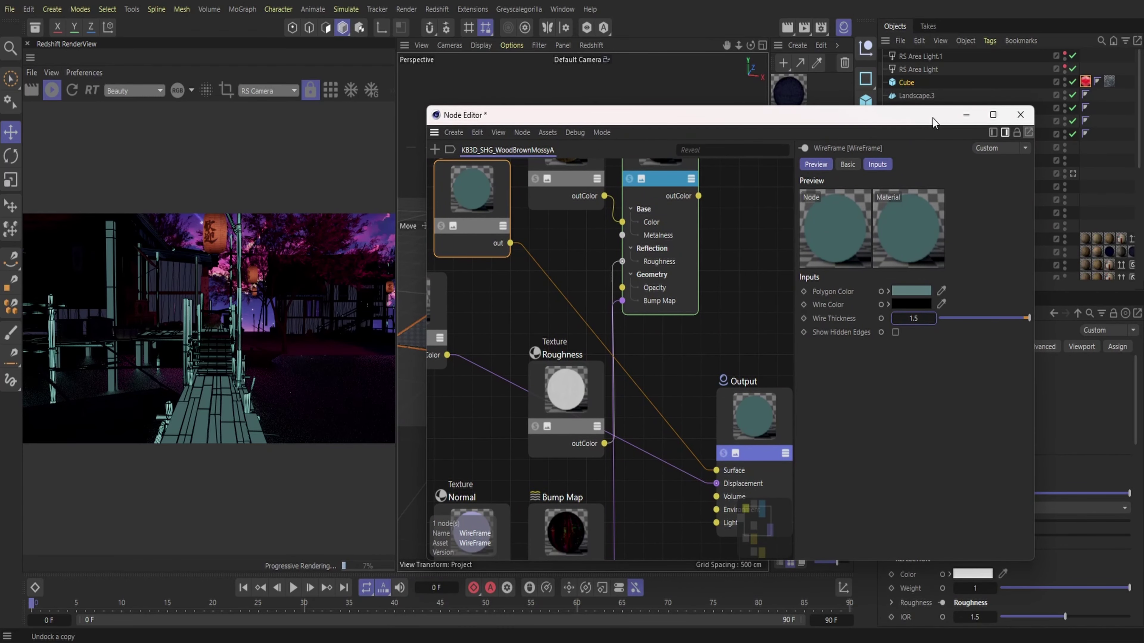
left_click(1026, 117)
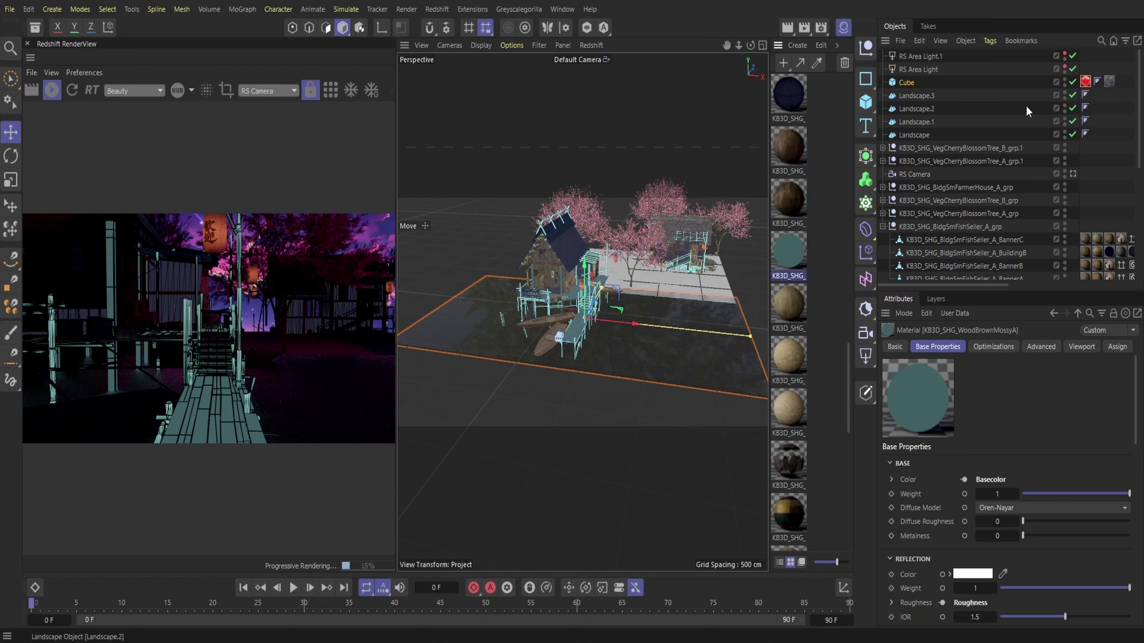
- Set RS Area Light.1's project mode to Include and add the water Cube to its object list
left_click(922, 57)
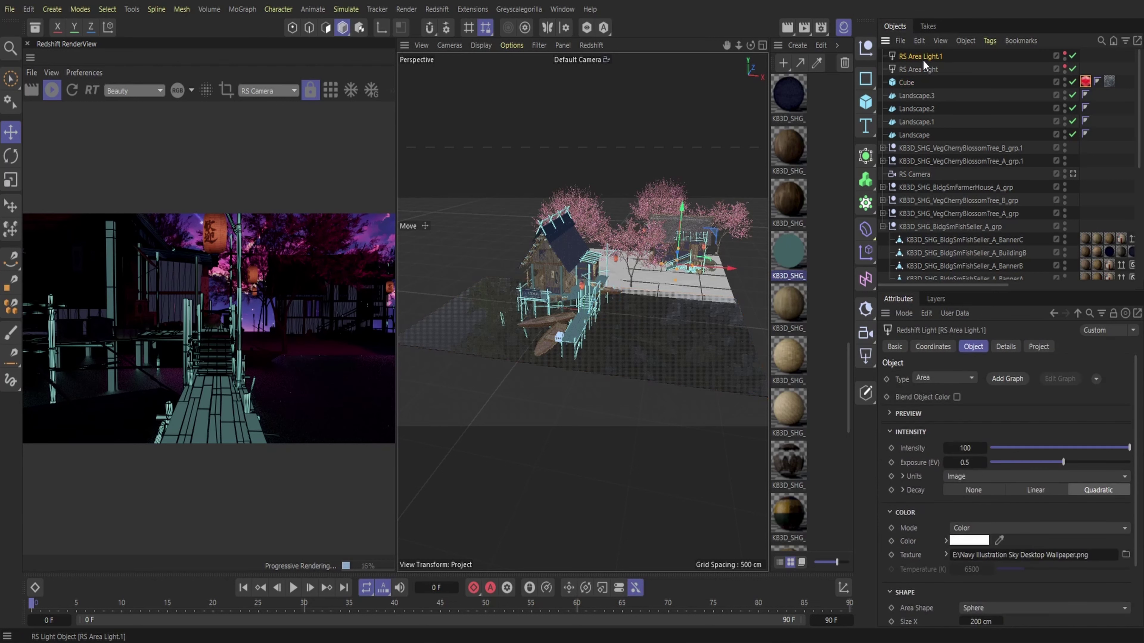
left_click(1036, 347)
left_click(1018, 379)
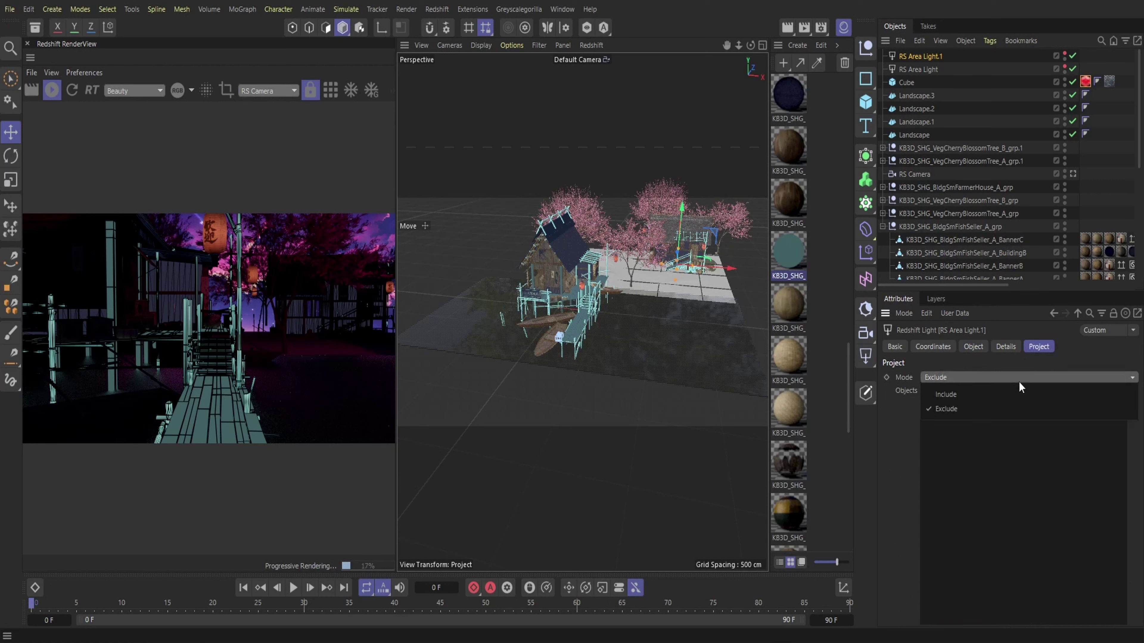
left_click(1000, 396)
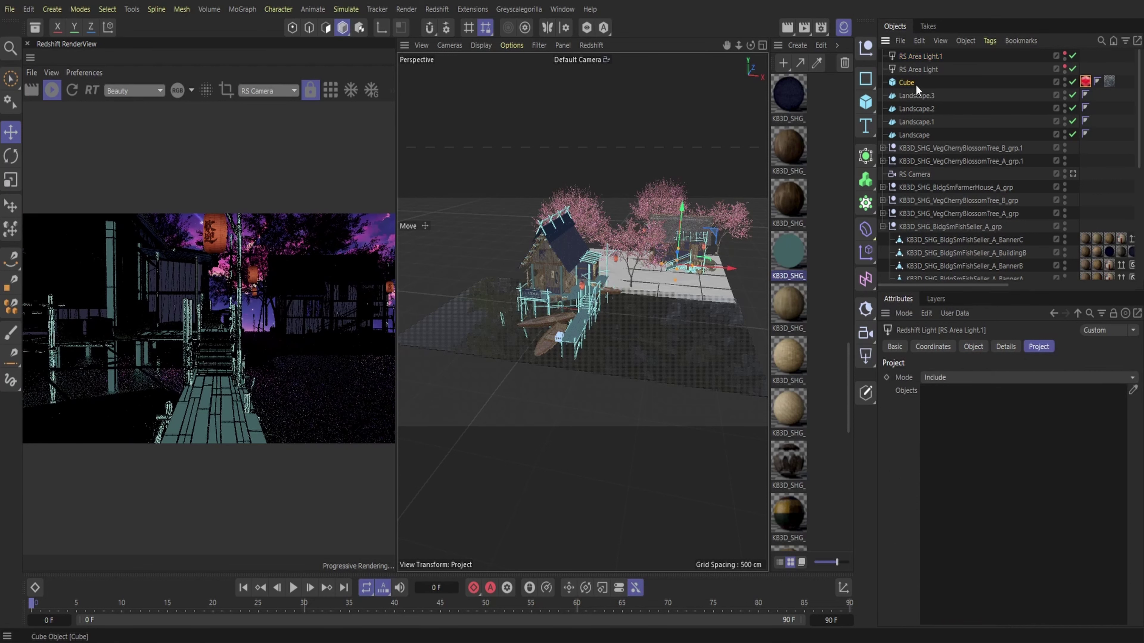
left_click_drag(916, 84, 963, 395)
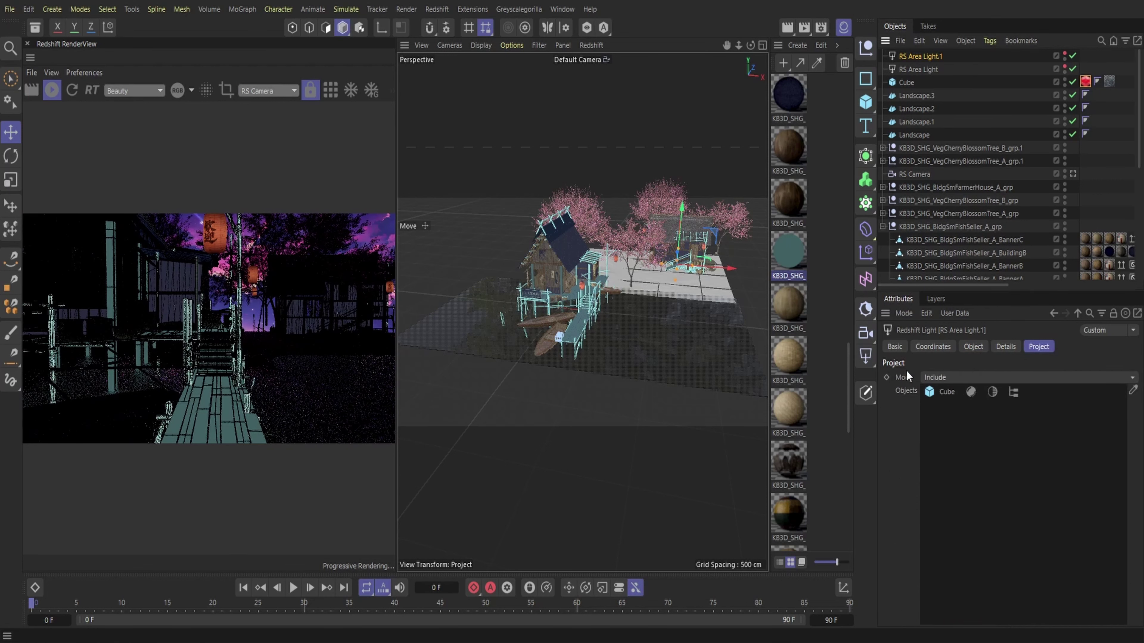
- Move RS Area Light.1 toward the cherry trees behind the fish seller building and raise it about 320 cm
left_click_drag(750, 45, 691, 62)
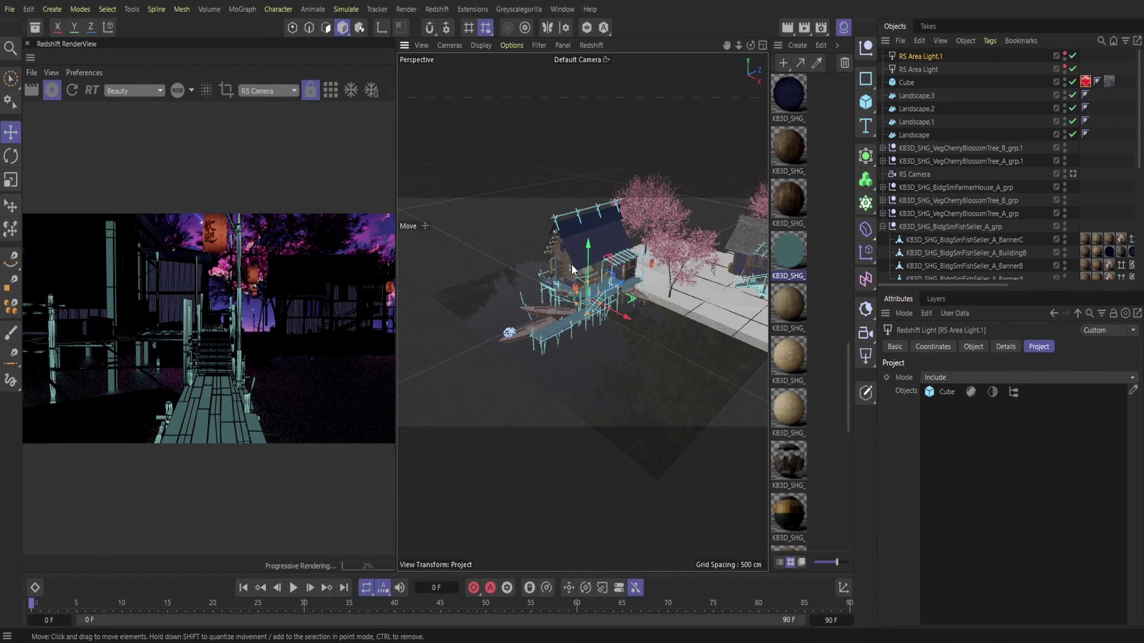
left_click_drag(588, 266, 661, 315)
left_click_drag(635, 314, 640, 238)
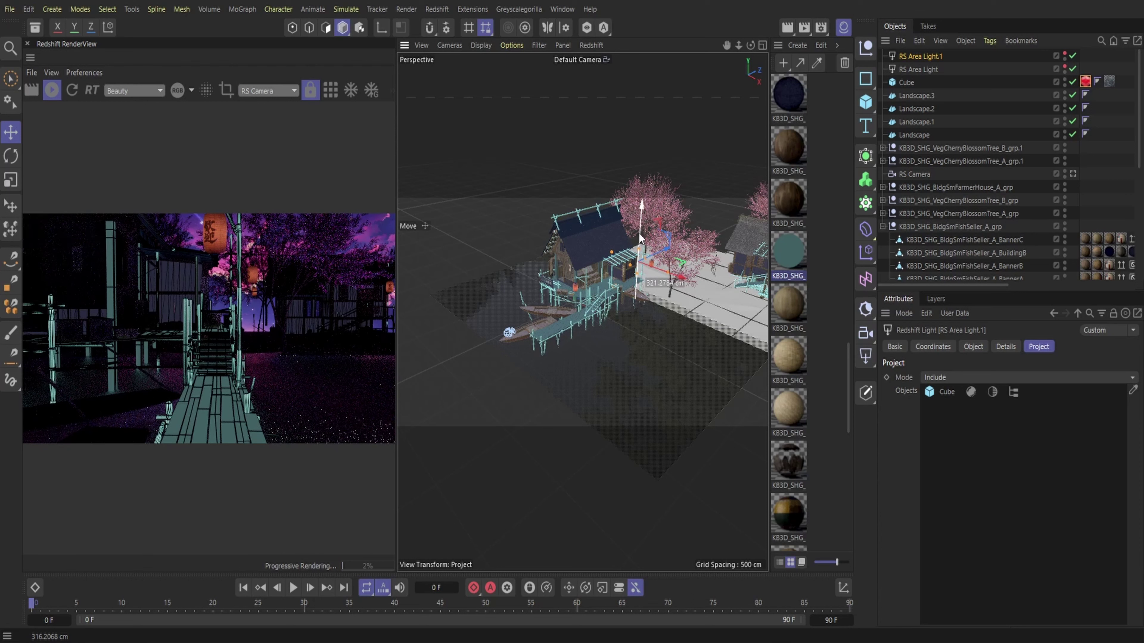
- Add a Displacer deformer and make it a child of the water Cube
left_click(908, 82)
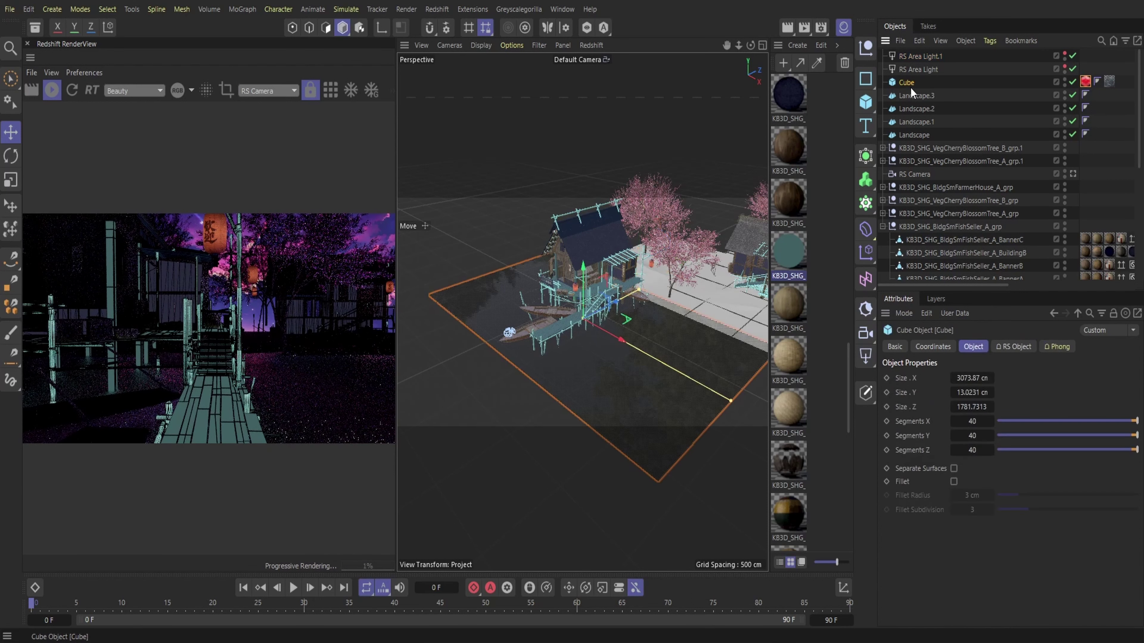
left_click(864, 109)
left_click(868, 231)
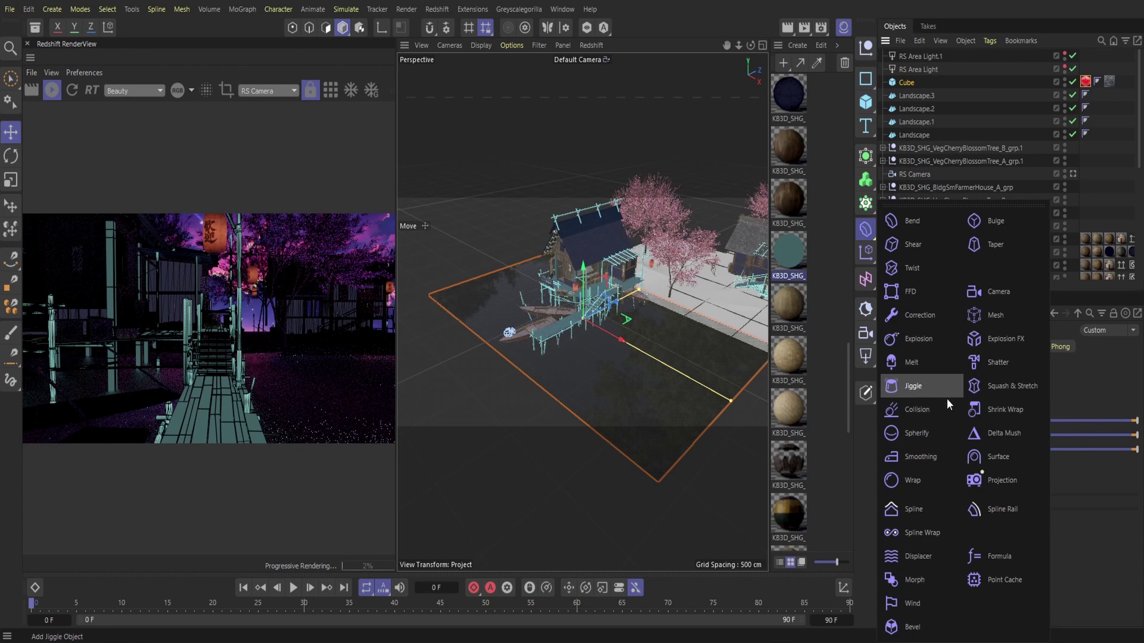
left_click(915, 557)
left_click_drag(908, 74, 907, 95)
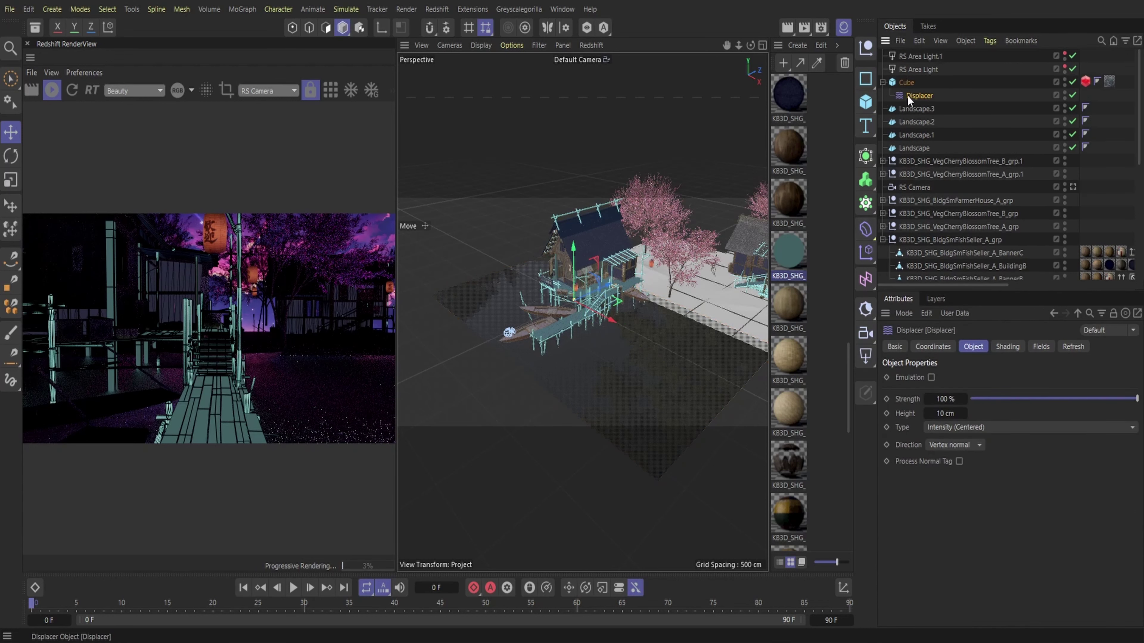
- Assign a Noise shader to the Displacer's shading and hide the material list
left_click(1006, 349)
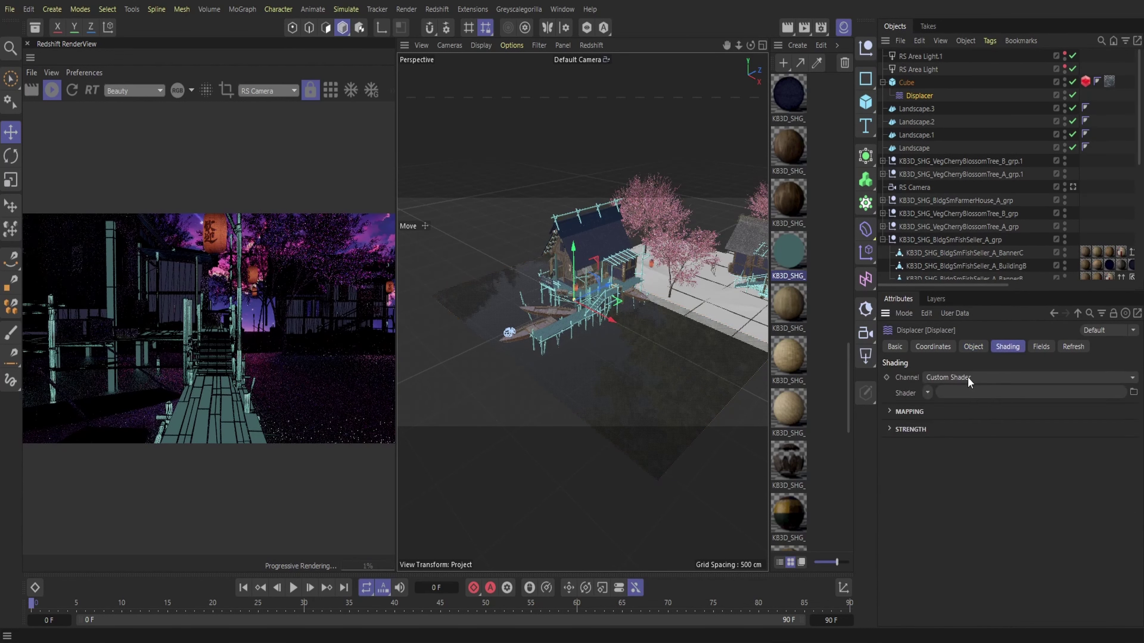
left_click(927, 392)
left_click(949, 254)
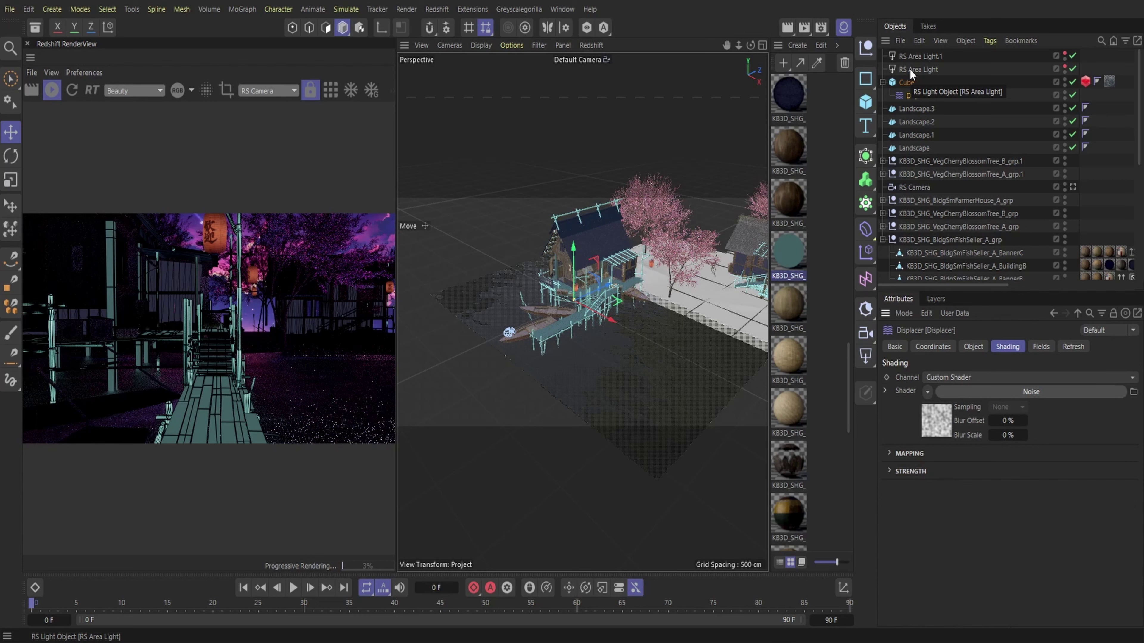
left_click(843, 28)
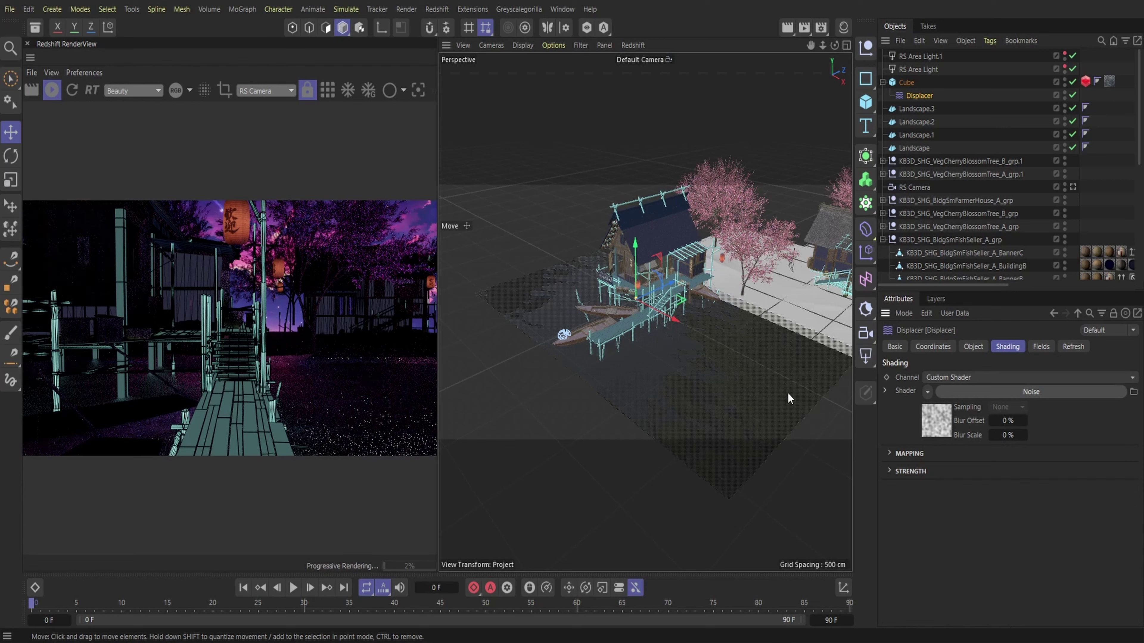
- Duplicate RS Area Light.1 and move the copy across the ground to the farmer house
left_click(917, 56)
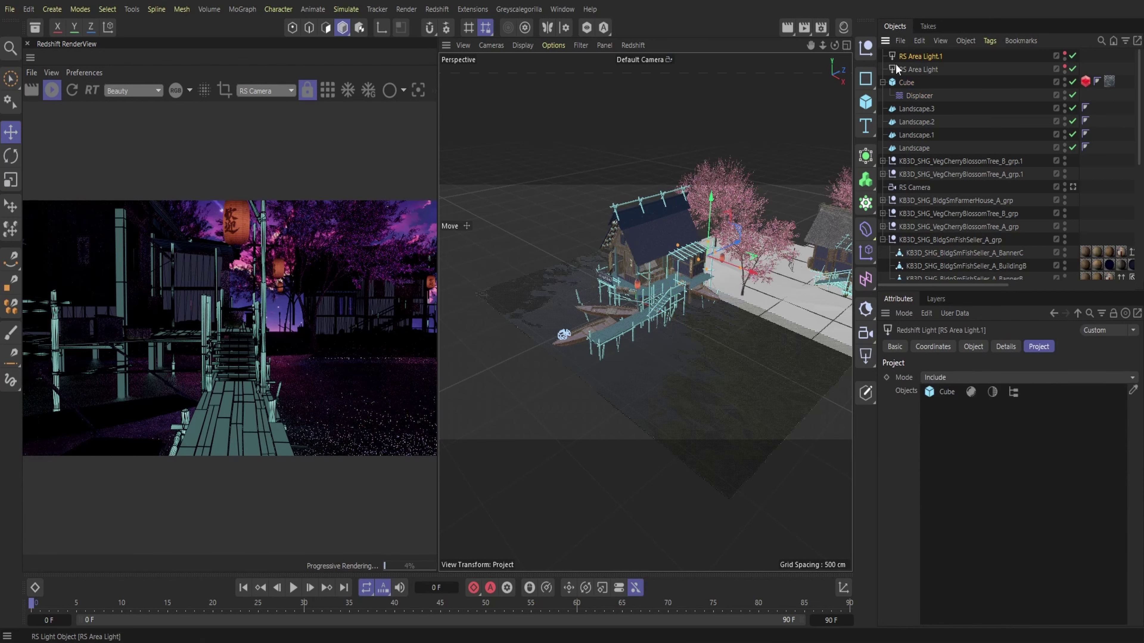
left_click_drag(809, 46, 807, 46)
left_click(918, 40)
left_click(936, 95)
left_click(919, 40)
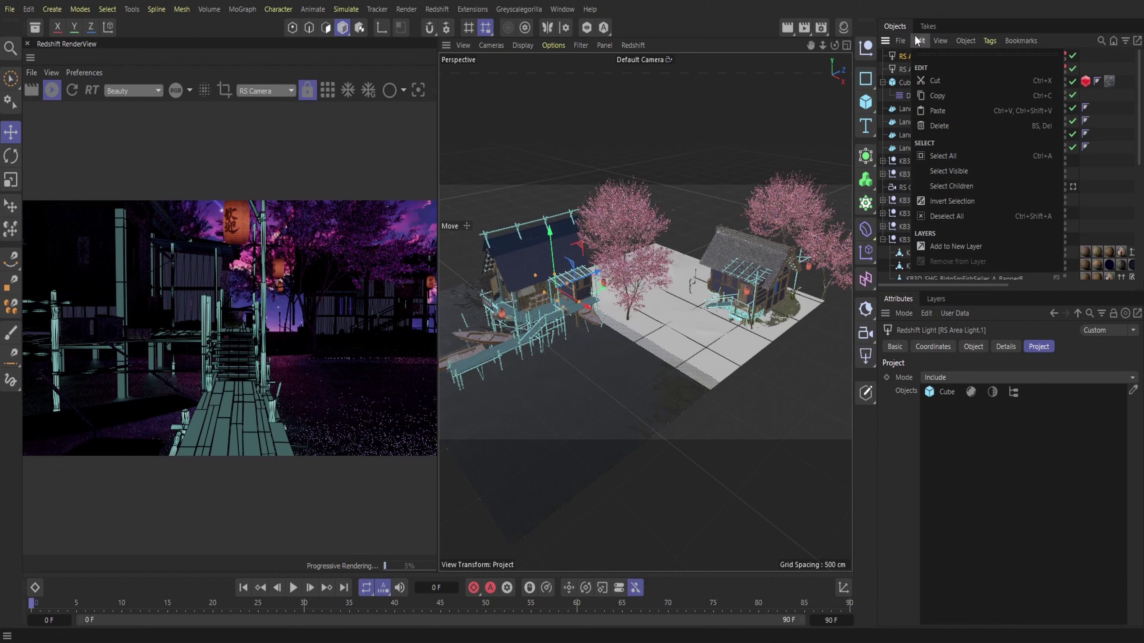
left_click(932, 109)
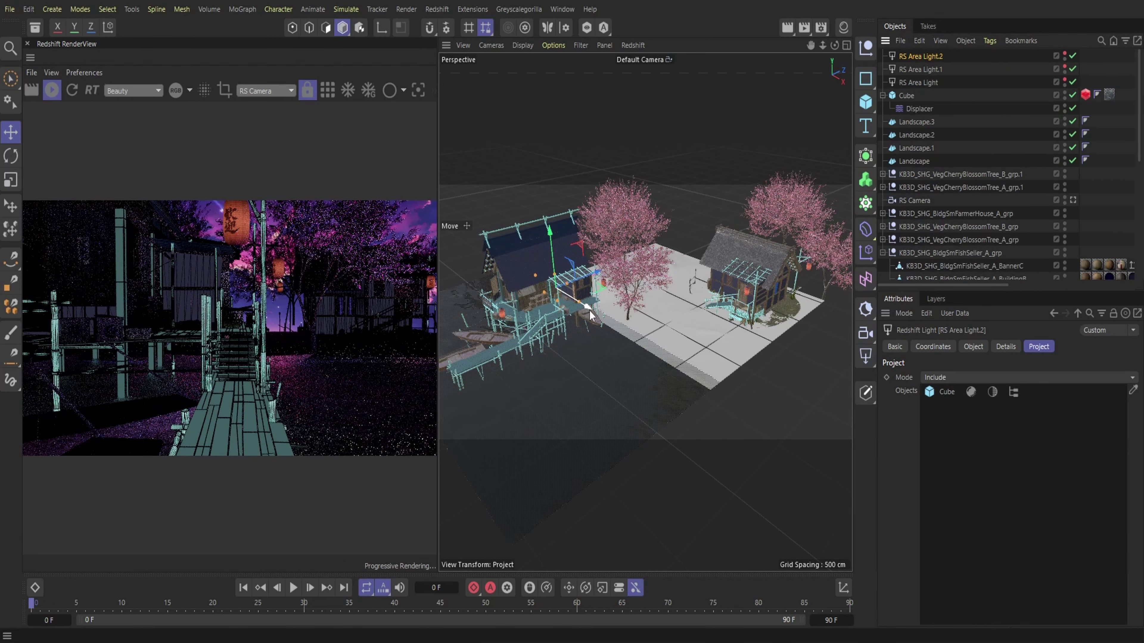
left_click_drag(589, 310, 744, 261)
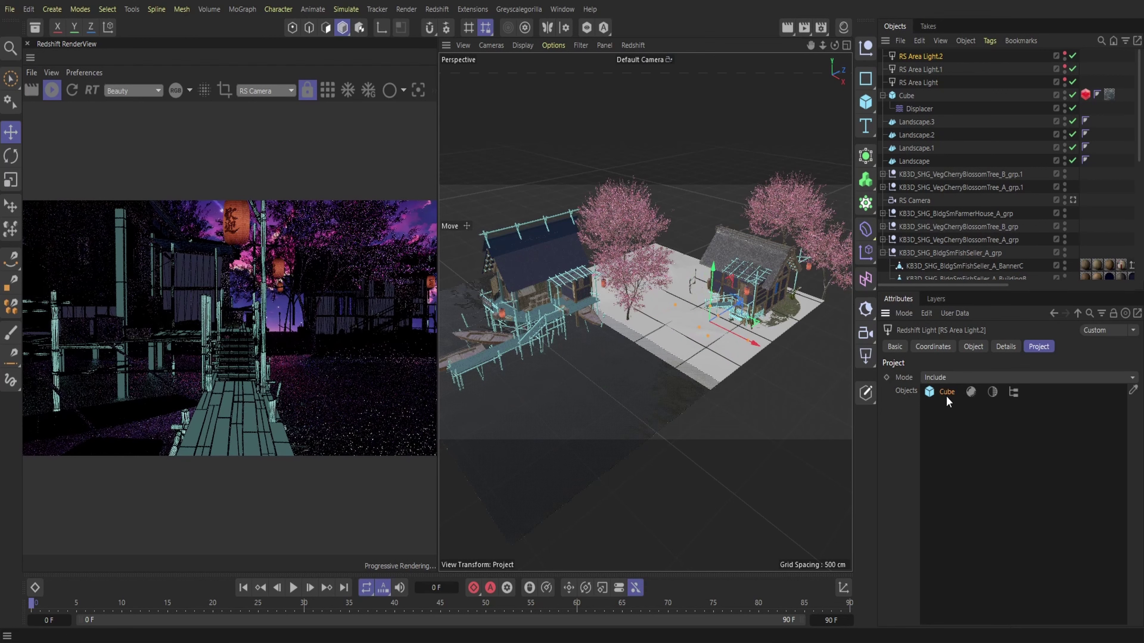
- Replace the Cube in RS Area Light.2's include list with Landscape.3, Landscape.2, Landscape.1 and Landscape
key("Delete")
left_click(719, 354)
left_click(921, 56)
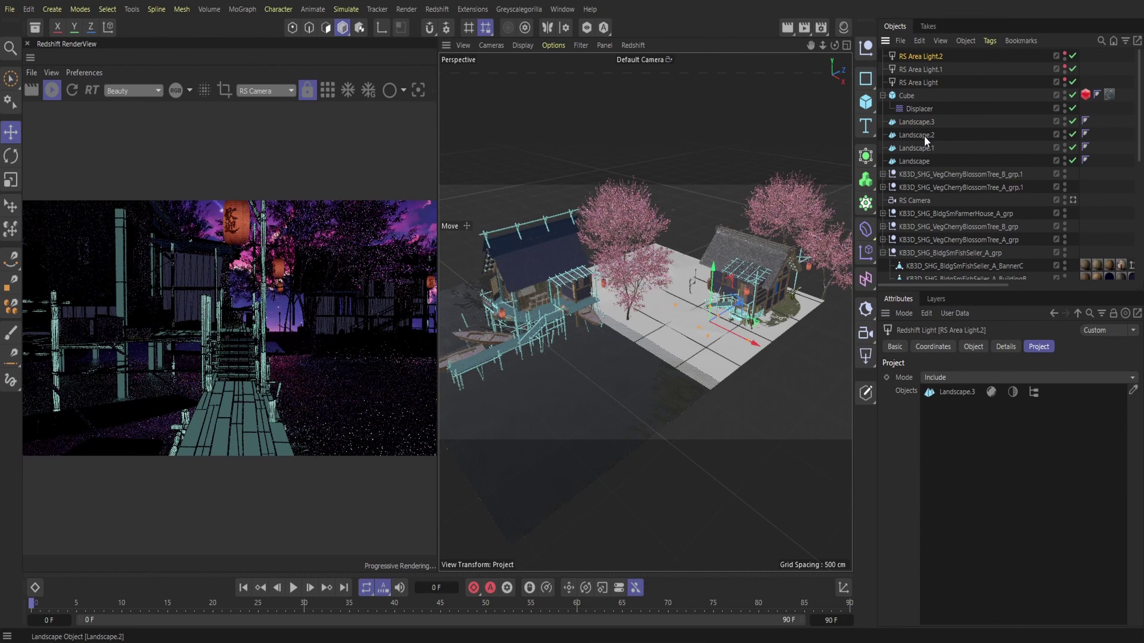
left_click_drag(918, 135, 972, 429)
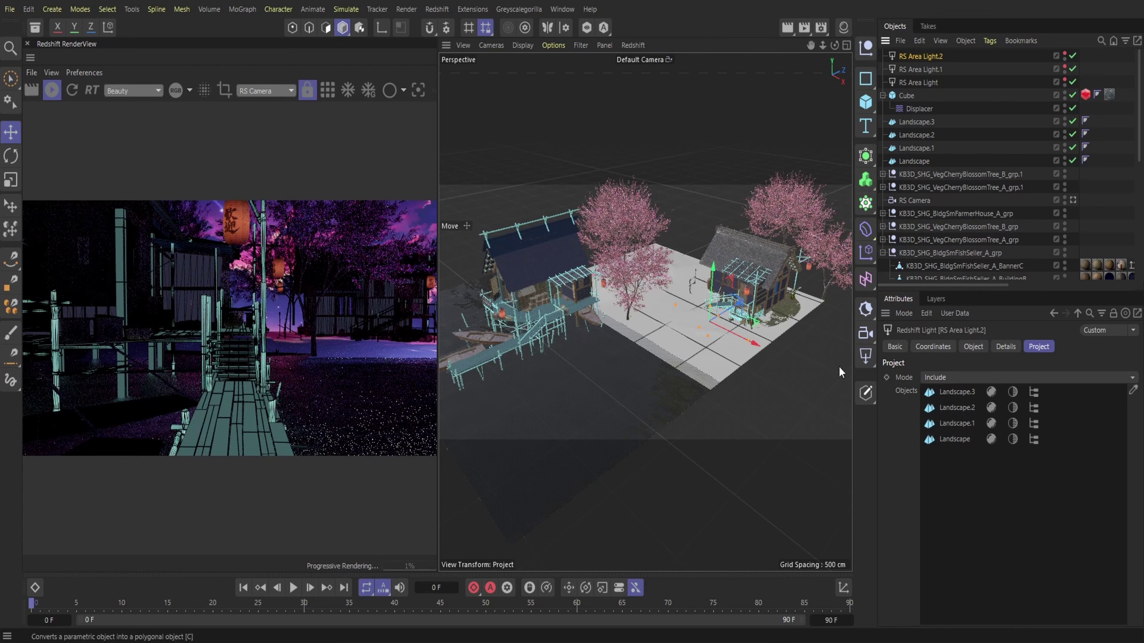
- Move RS Area Light.2 over the water beside the landscape's edge and nudge the water Cube slightly toward the shore
left_click_drag(730, 312, 748, 331)
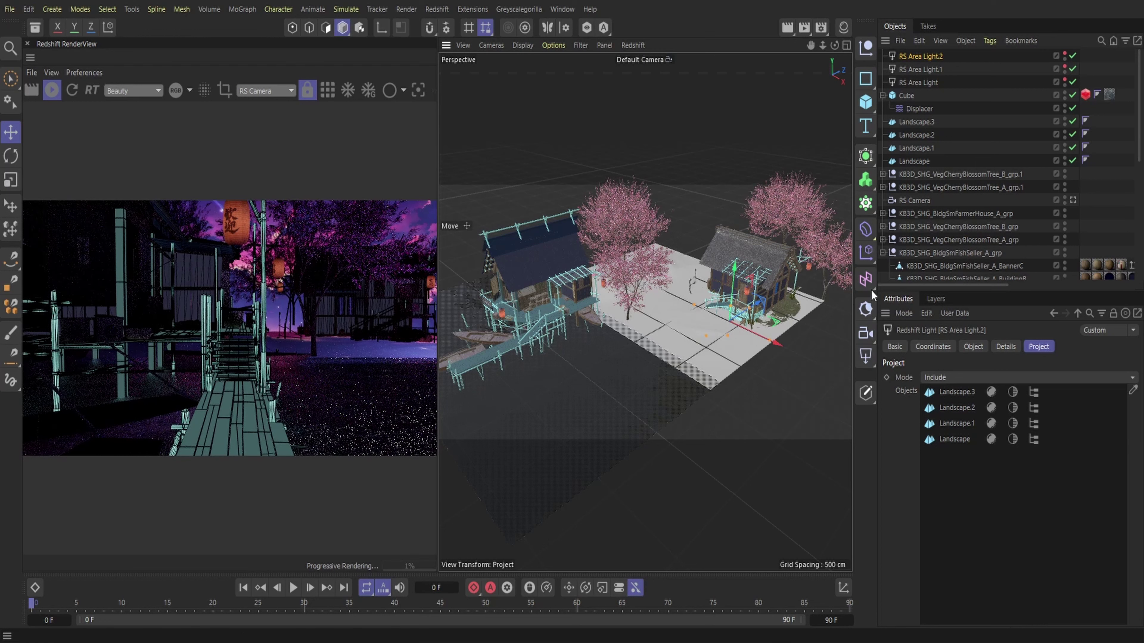
left_click_drag(757, 345, 657, 356)
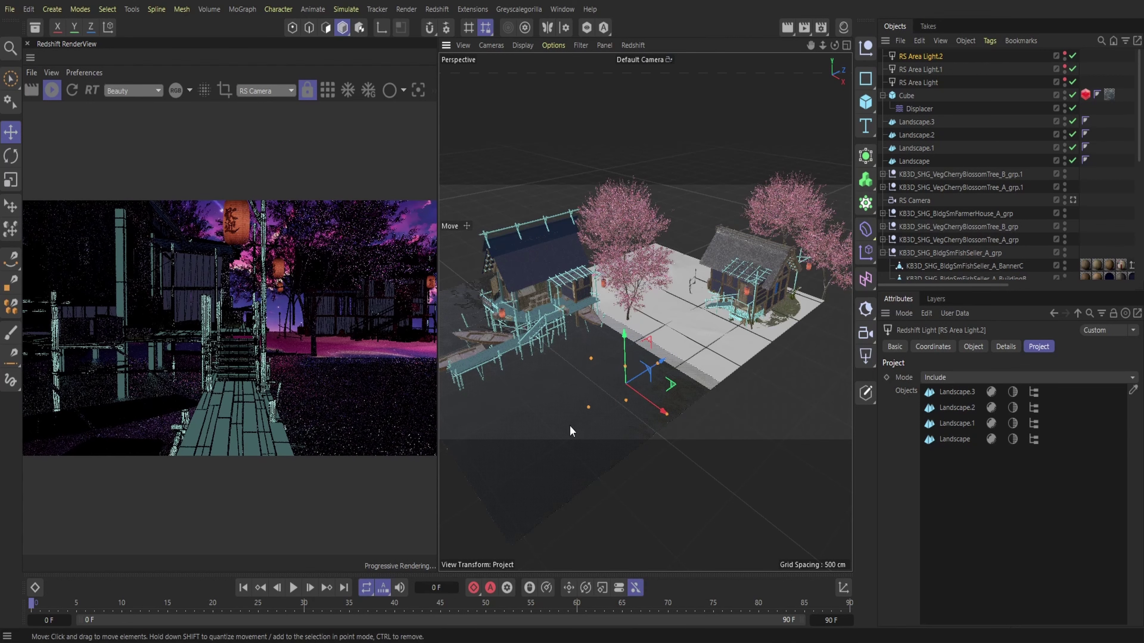
left_click(580, 406)
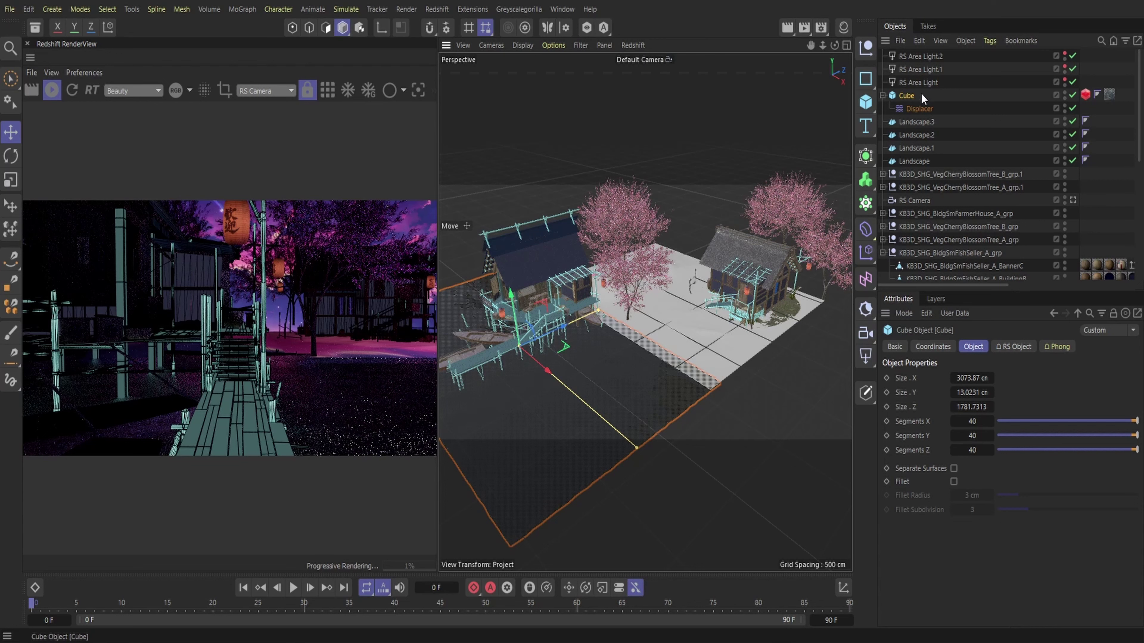
left_click_drag(555, 332, 560, 339)
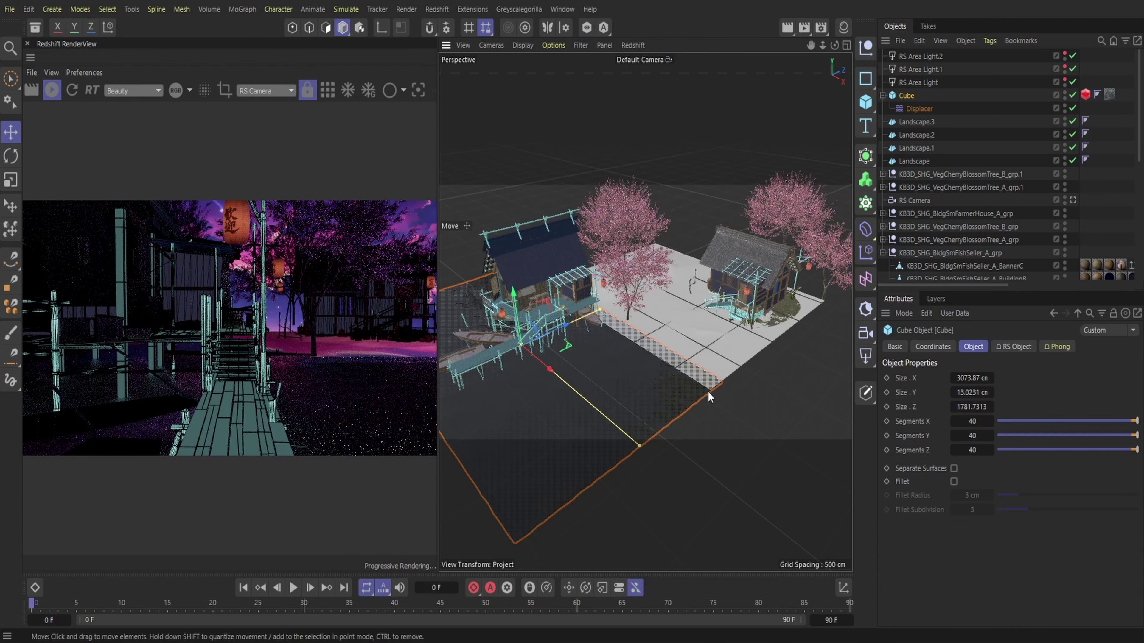
left_click(921, 56)
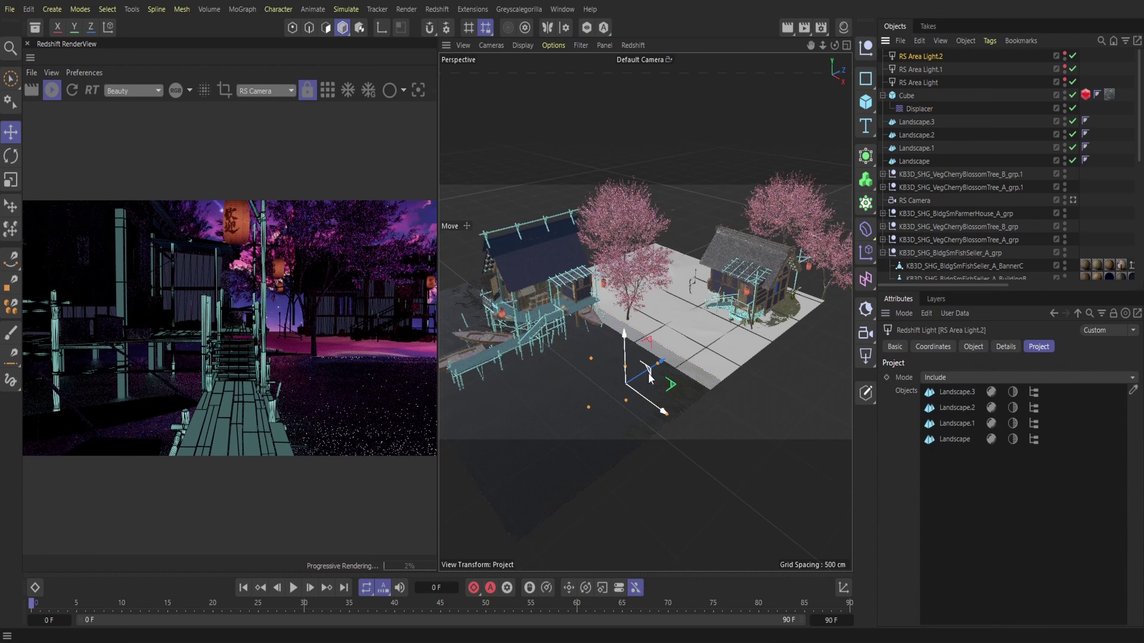
left_click_drag(648, 373, 650, 372)
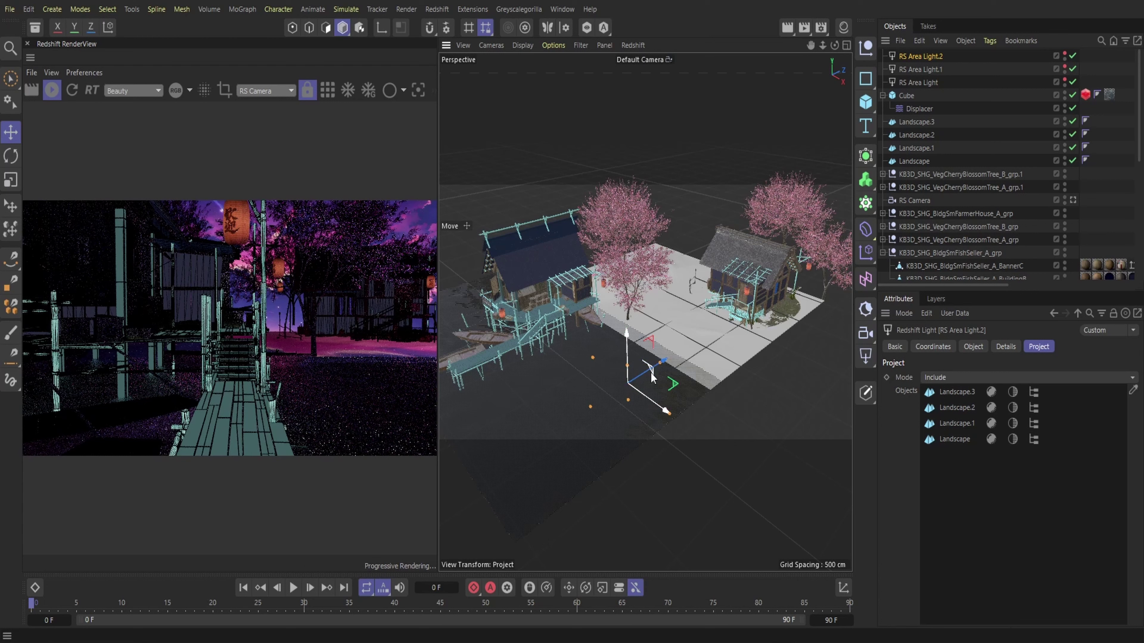
- Duplicate RS Area Light.2 and move the copy about 3450 cm to the area behind the fish seller building
left_click(918, 40)
left_click(942, 95)
left_click(920, 42)
left_click(938, 111)
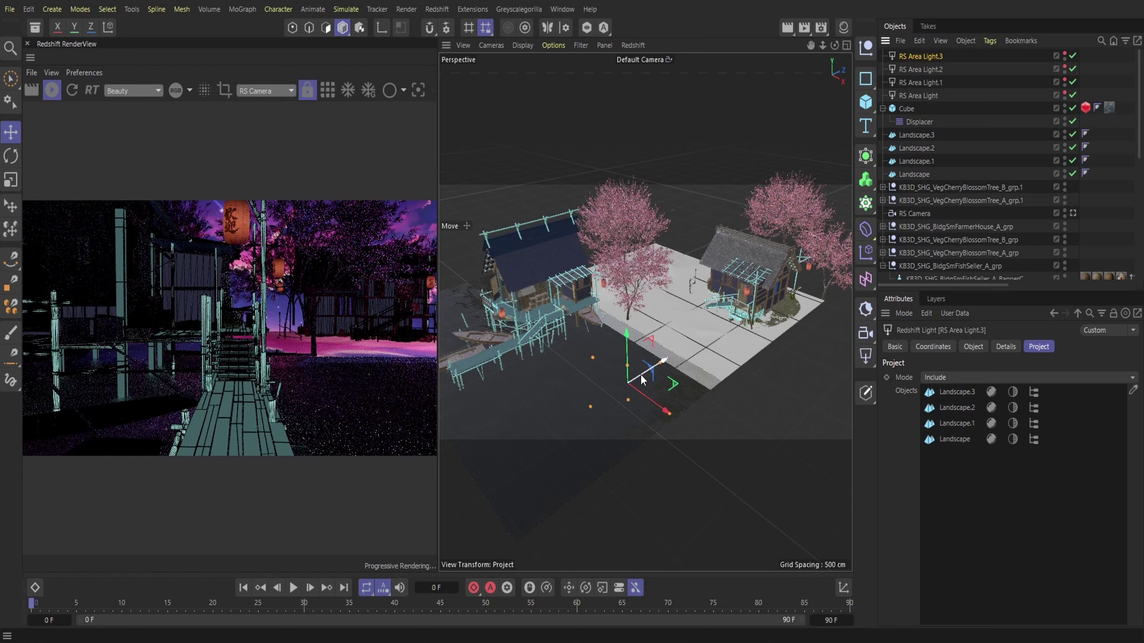
left_click_drag(641, 380, 531, 166)
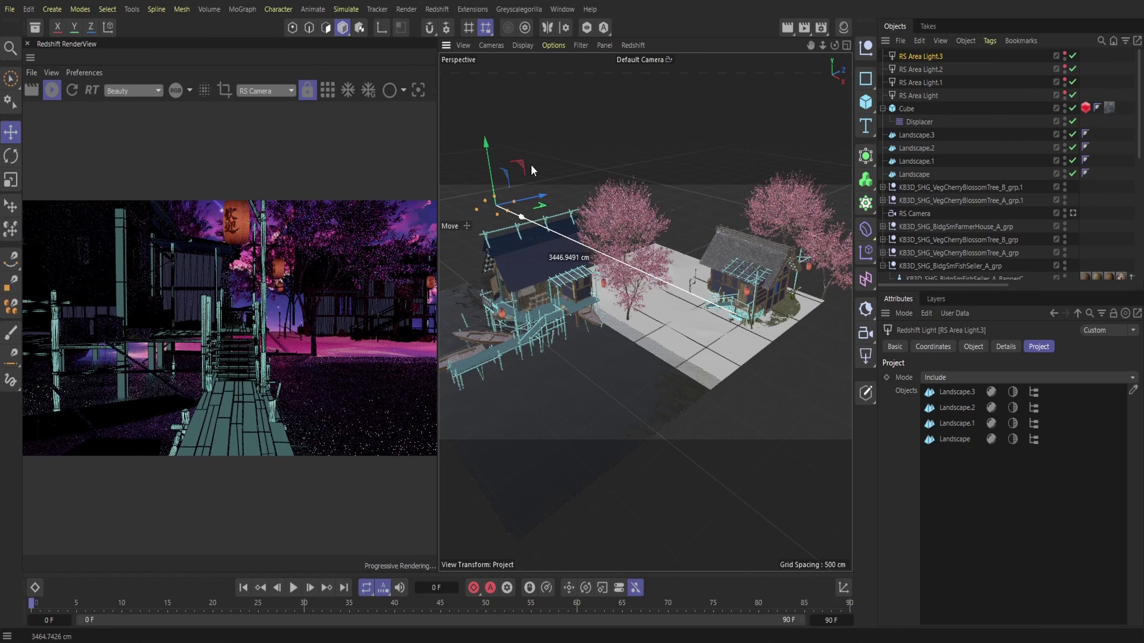
left_click_drag(532, 169, 532, 169)
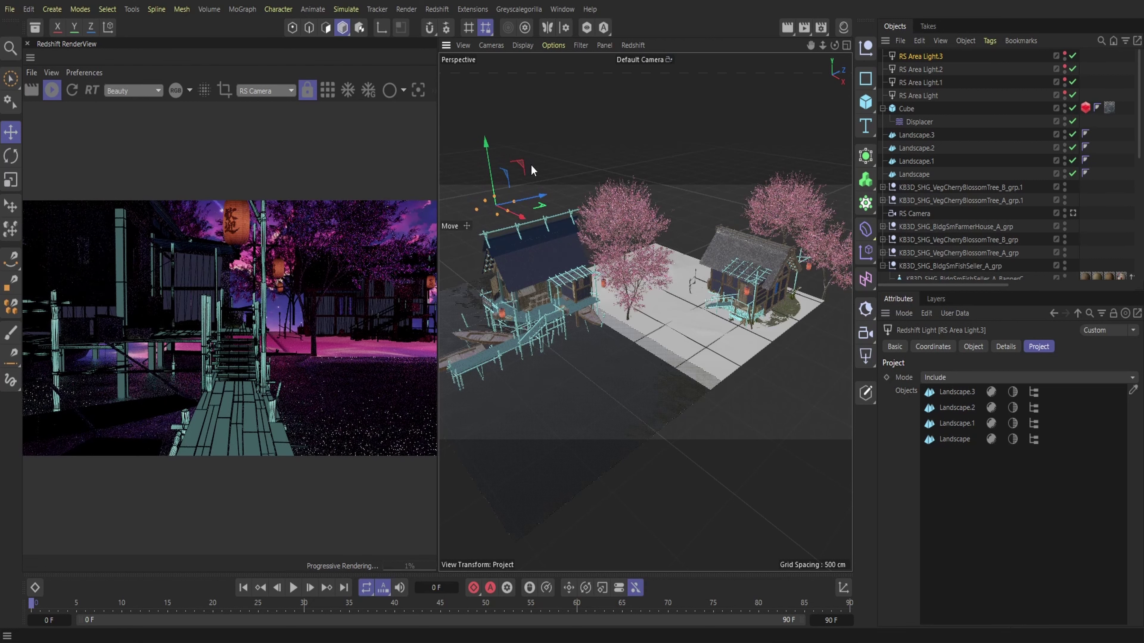
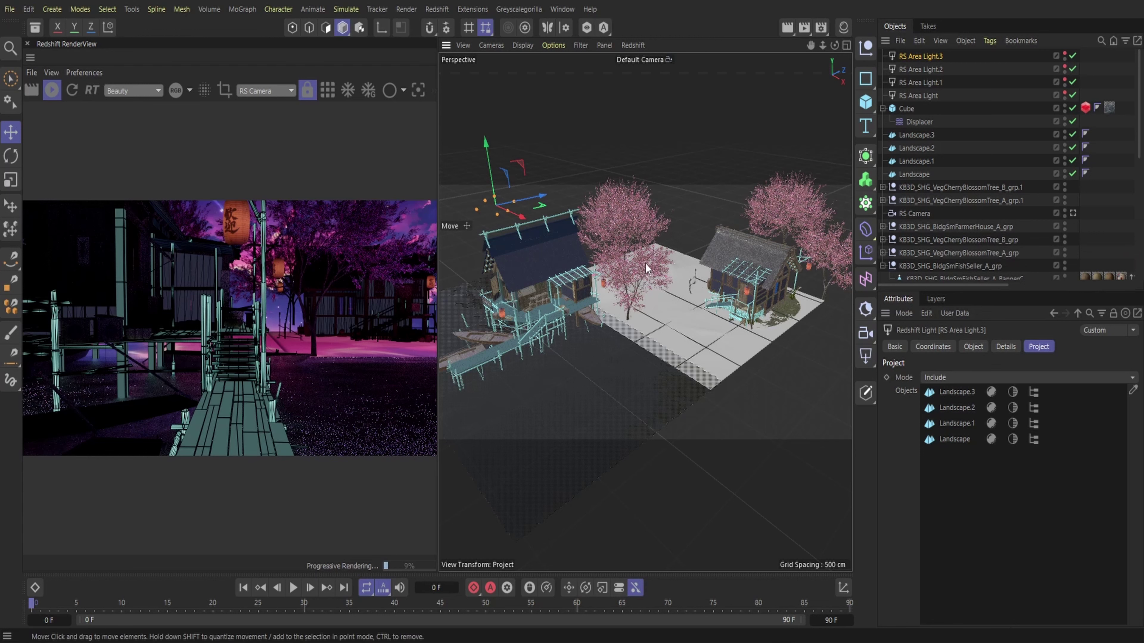
- Duplicate Landscape.3 and move the copy behind the fish seller building to extend the ground
left_click(609, 286)
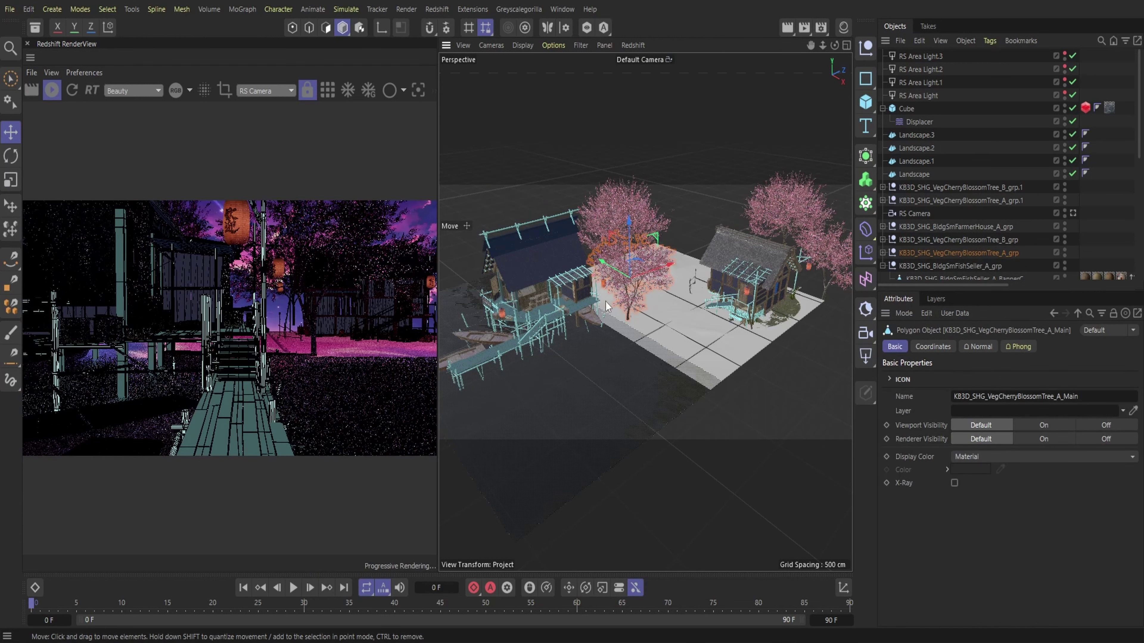
left_click(605, 298)
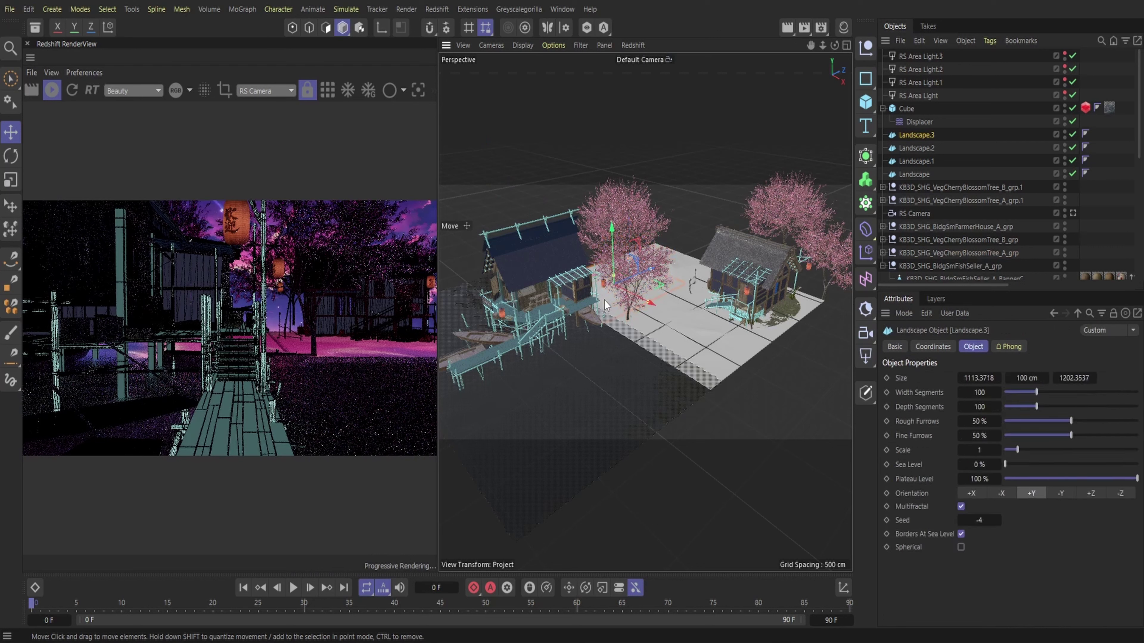
left_click(916, 40)
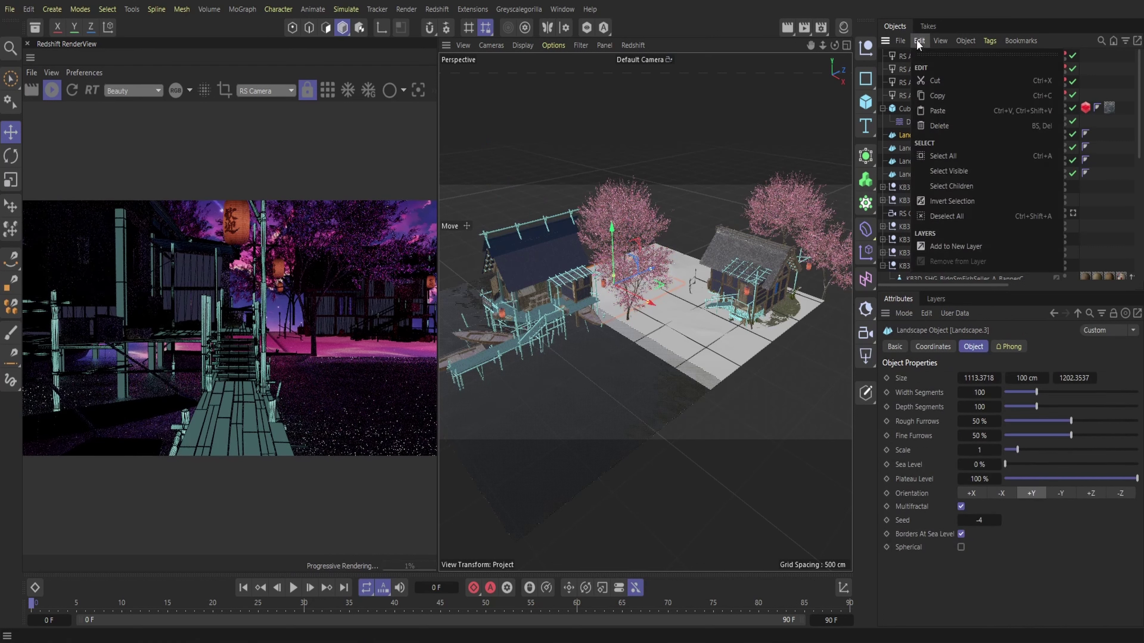
left_click(958, 109)
left_click_drag(648, 302, 588, 270)
- Add Landscape.4 and KB3D_SHG_VegCherryBlossomTree_B_grp to RS Area Light.3's include list
left_click(921, 69)
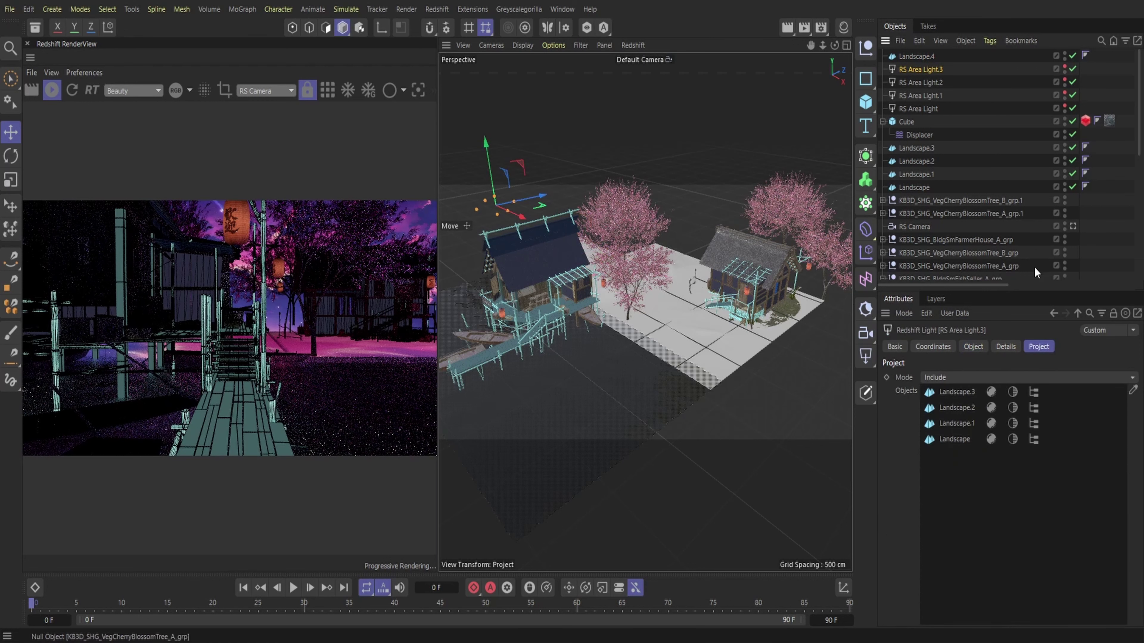
left_click_drag(958, 472, 959, 472)
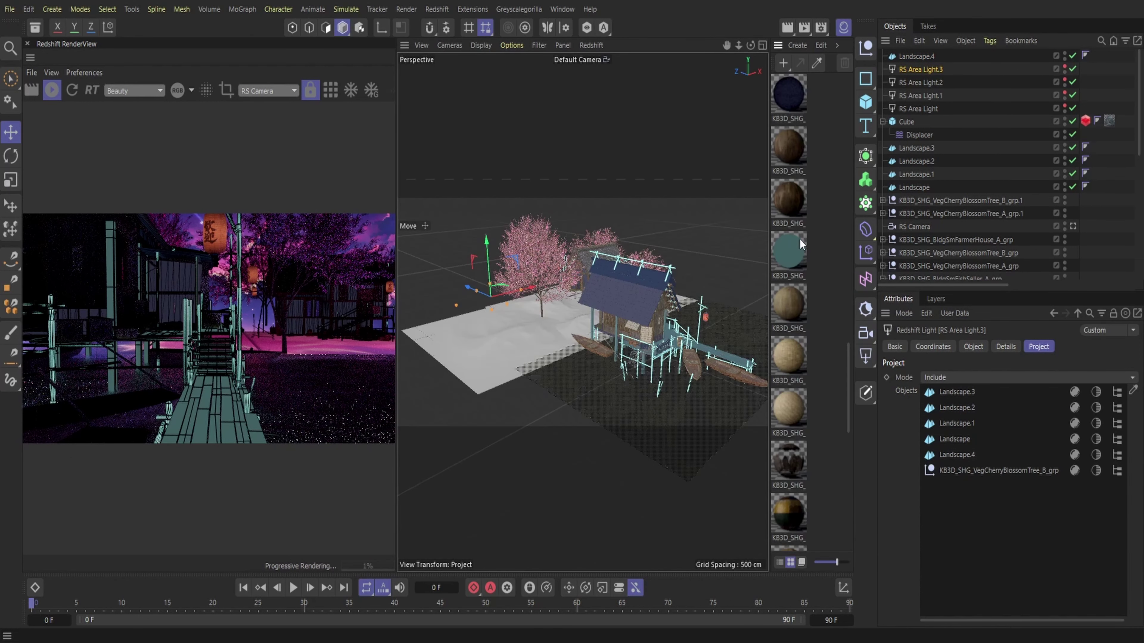
- Close the Redshift RenderView and select the fish seller building to locate its brown wood materials
left_click(27, 43)
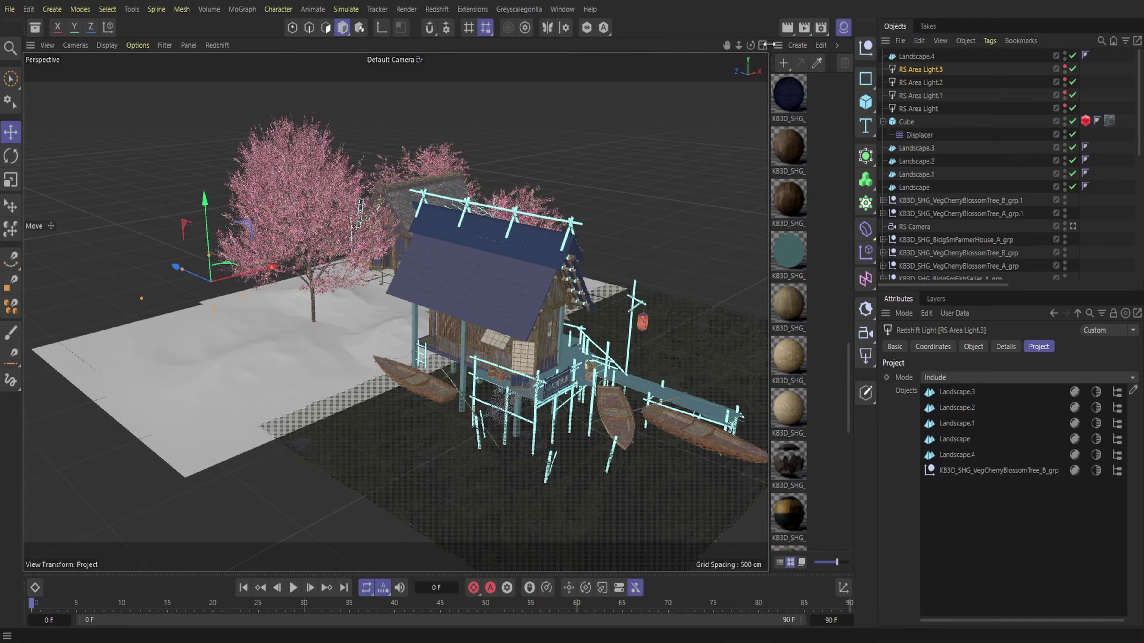
left_click_drag(750, 45, 630, 30)
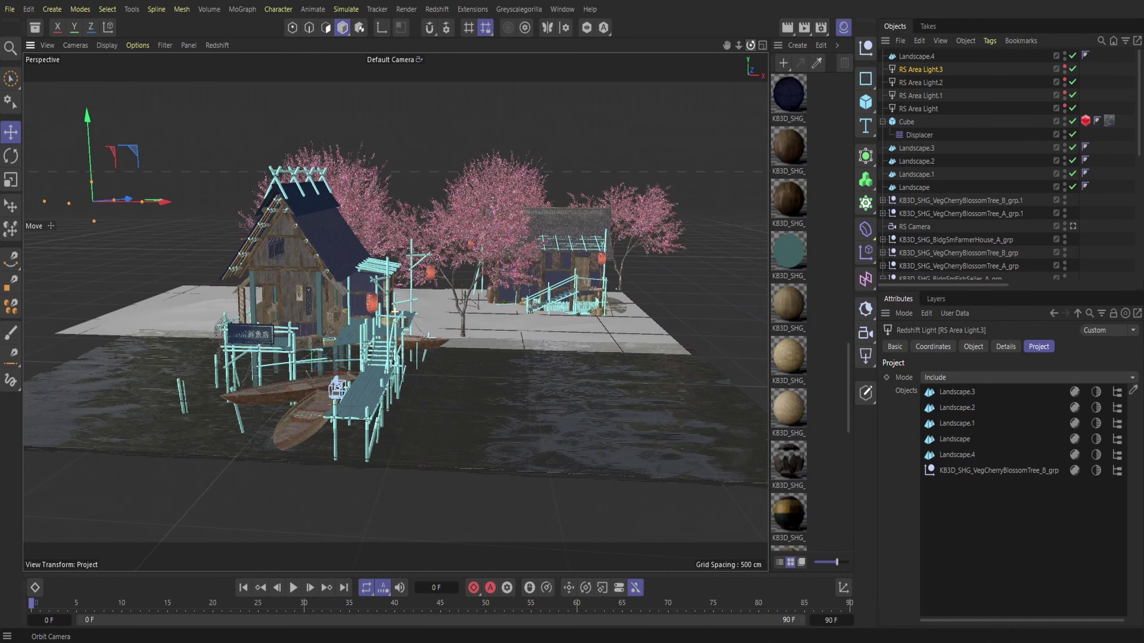
left_click(289, 255)
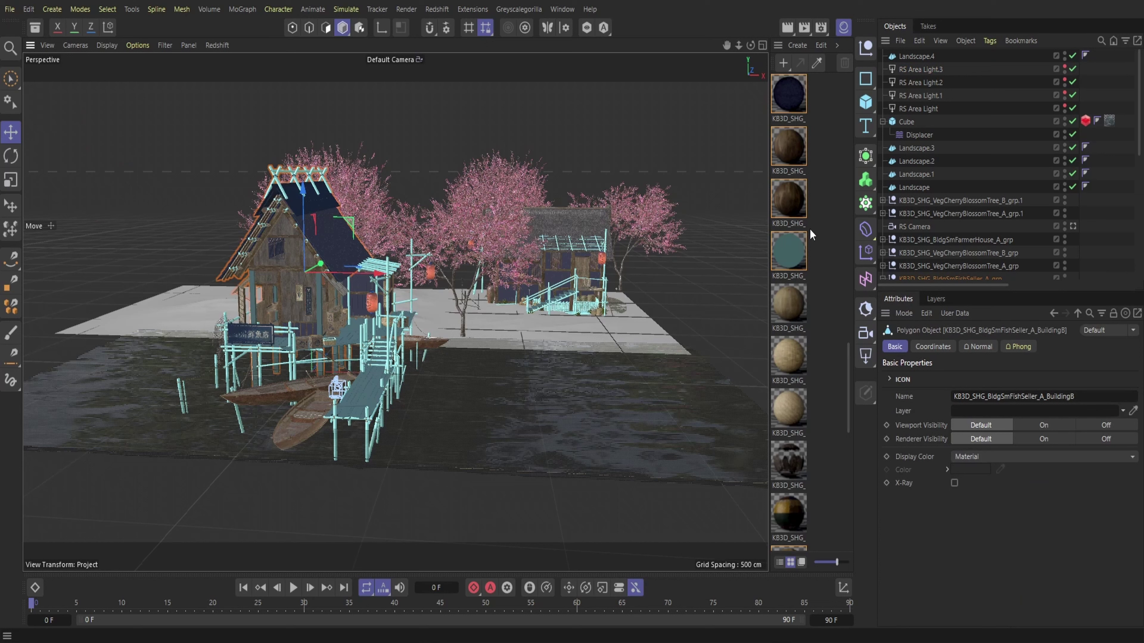
scroll(810, 229, "down", 5)
scroll(828, 339, "down", 3)
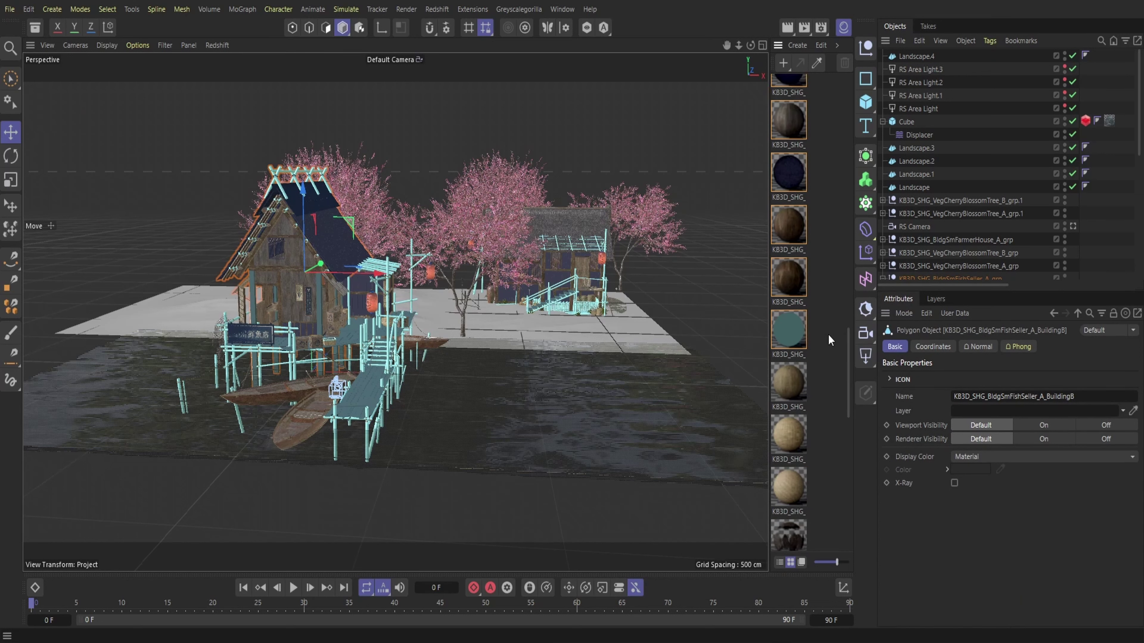
left_click(785, 224)
left_click(788, 276)
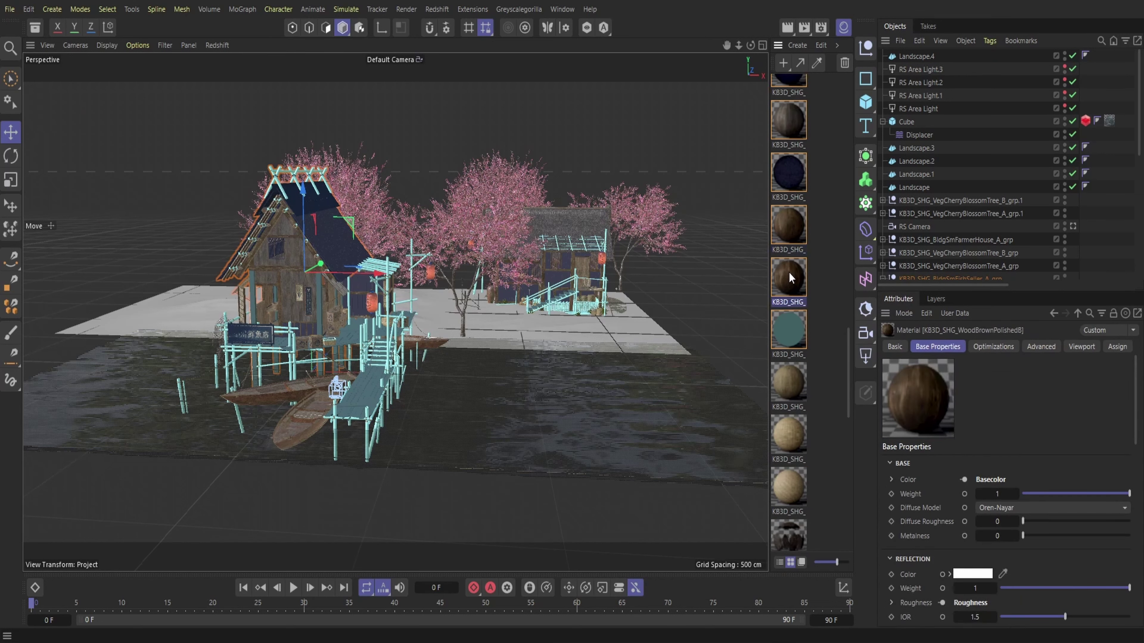
- Add a WireFrame node and a Fresnel node to the KB3D_SHG_WoodBrownWornA material graph
double_click(793, 230)
left_click(547, 233)
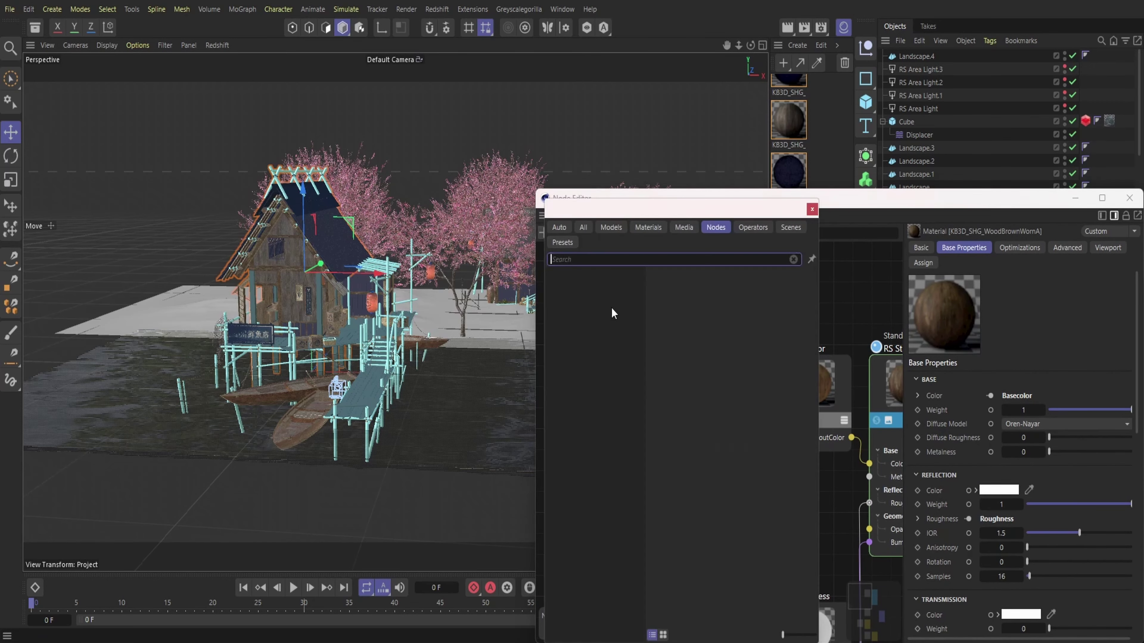
type("wire")
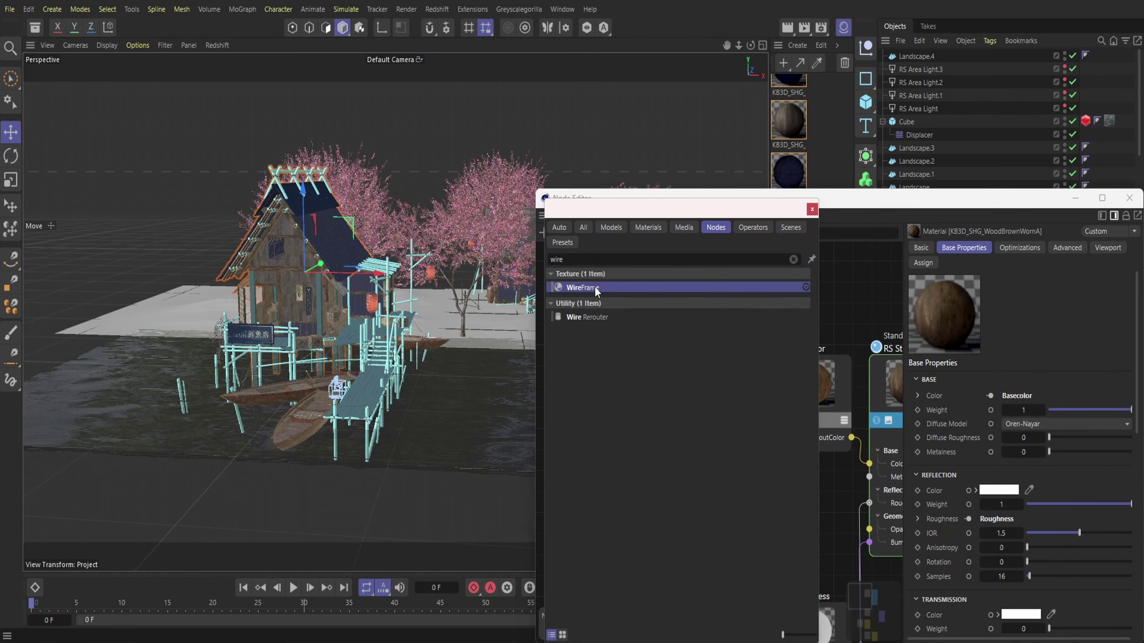
left_click(594, 287)
key("Tab")
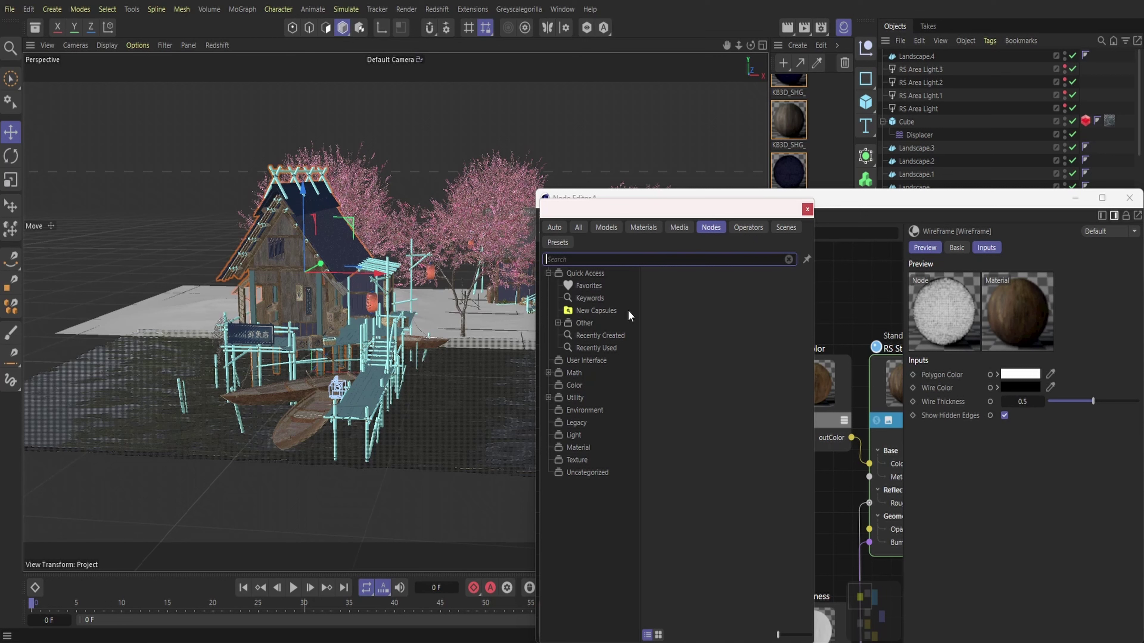
type("fresnel")
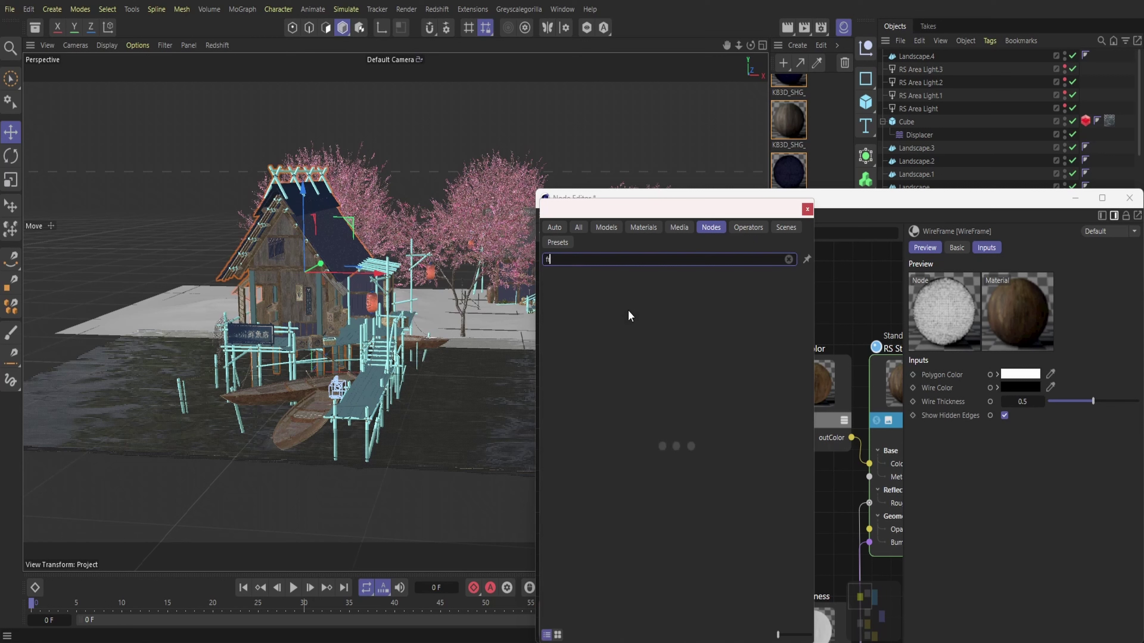
left_click(581, 277)
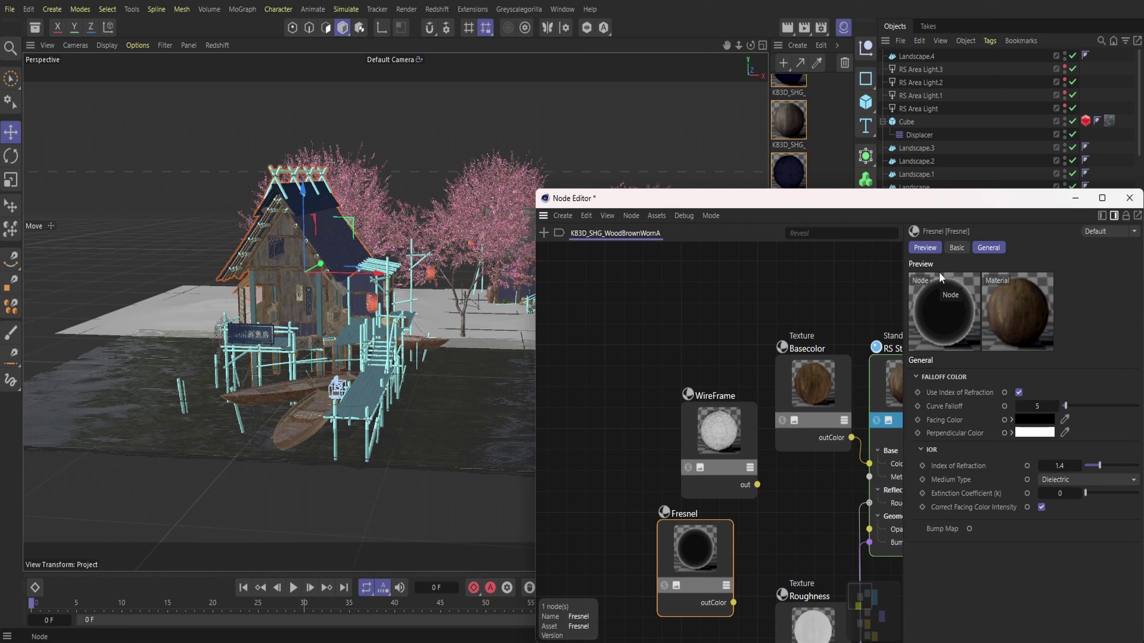
- Connect the WireFrame node to the Output's Surface input and set its Wire Thickness to 1
left_click_drag(947, 200, 878, 91)
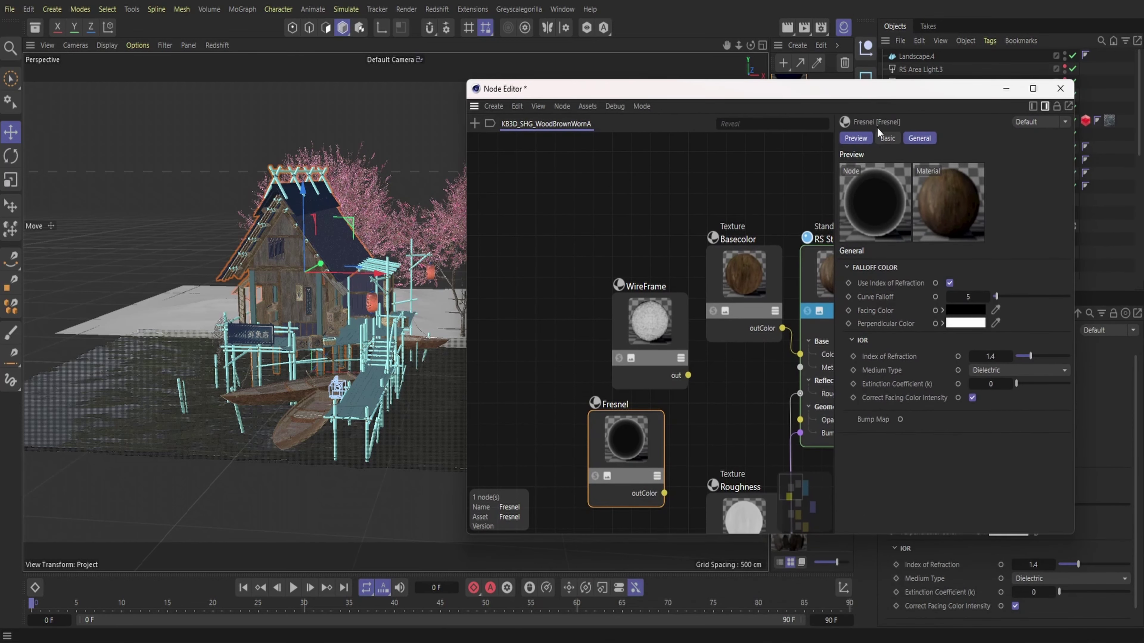
middle_click_drag(688, 375, 545, 196)
left_click_drag(549, 196, 764, 380)
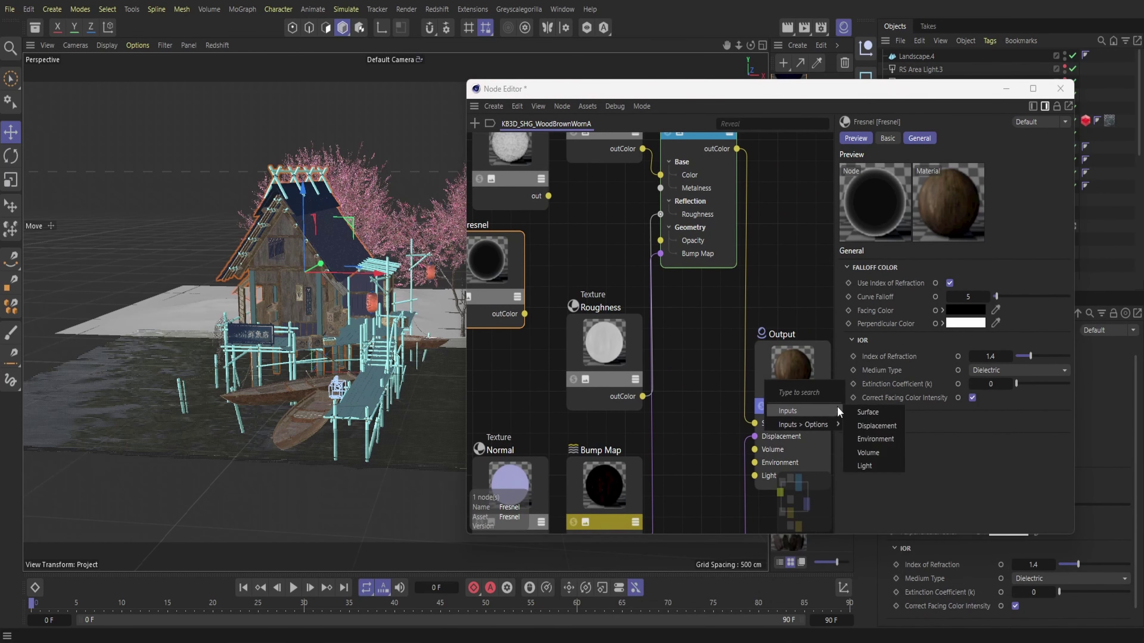
left_click(872, 410)
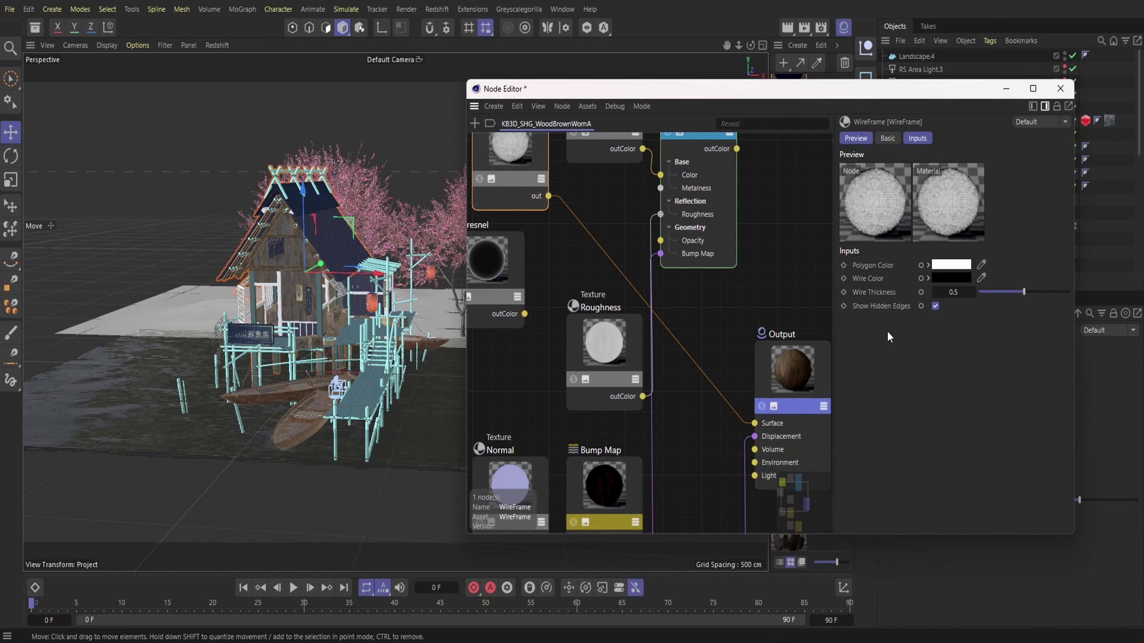
left_click_drag(1023, 291, 1087, 293)
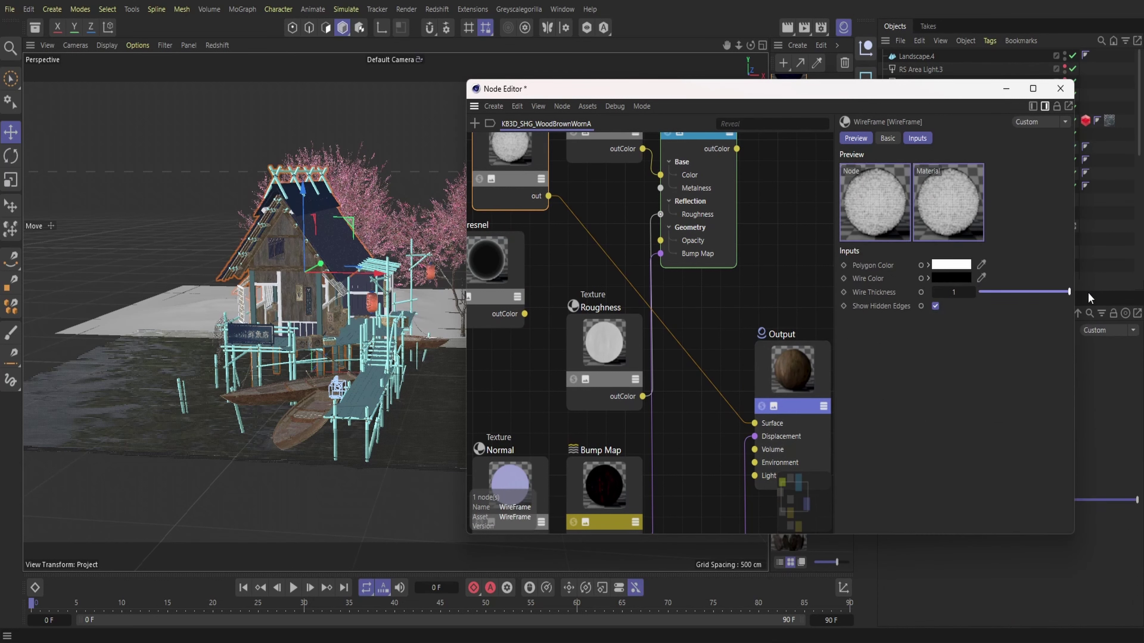
- Set the WireFrame node's Polygon Color to a muted blue, RGB 47, 80, 106
left_click(951, 265)
left_click(1029, 387)
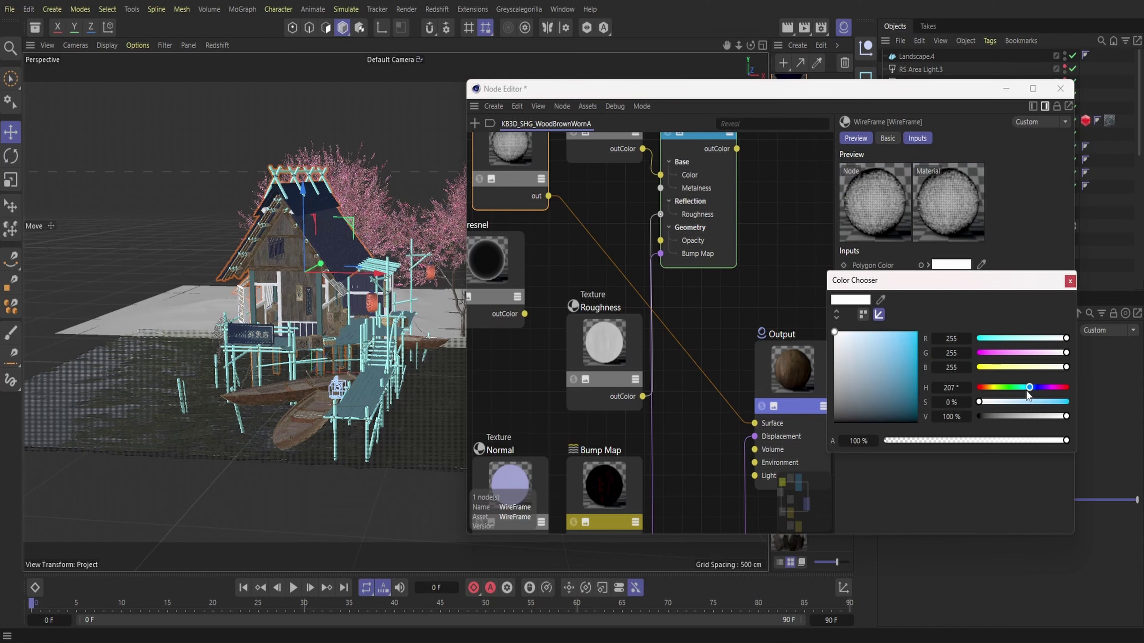
left_click(912, 376)
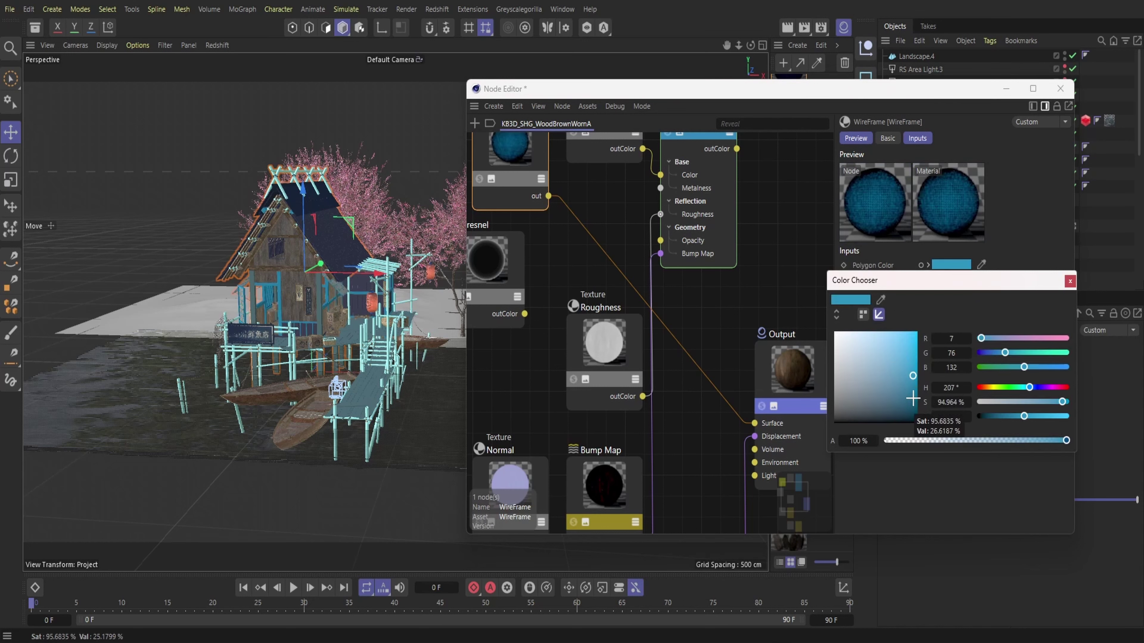
left_click(907, 414)
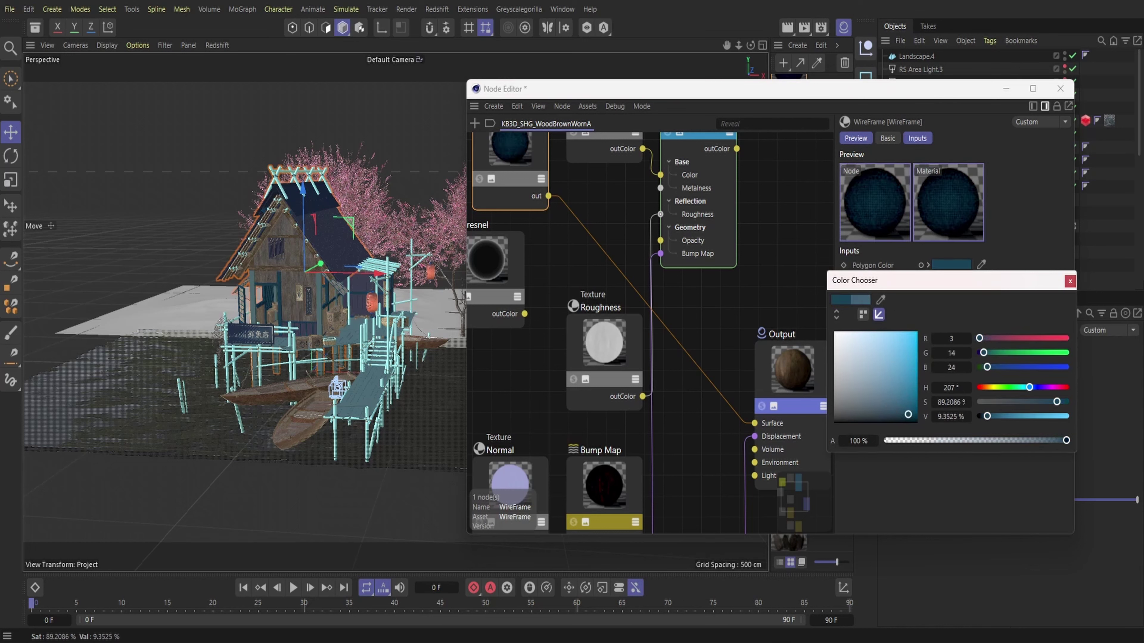
left_click(858, 399)
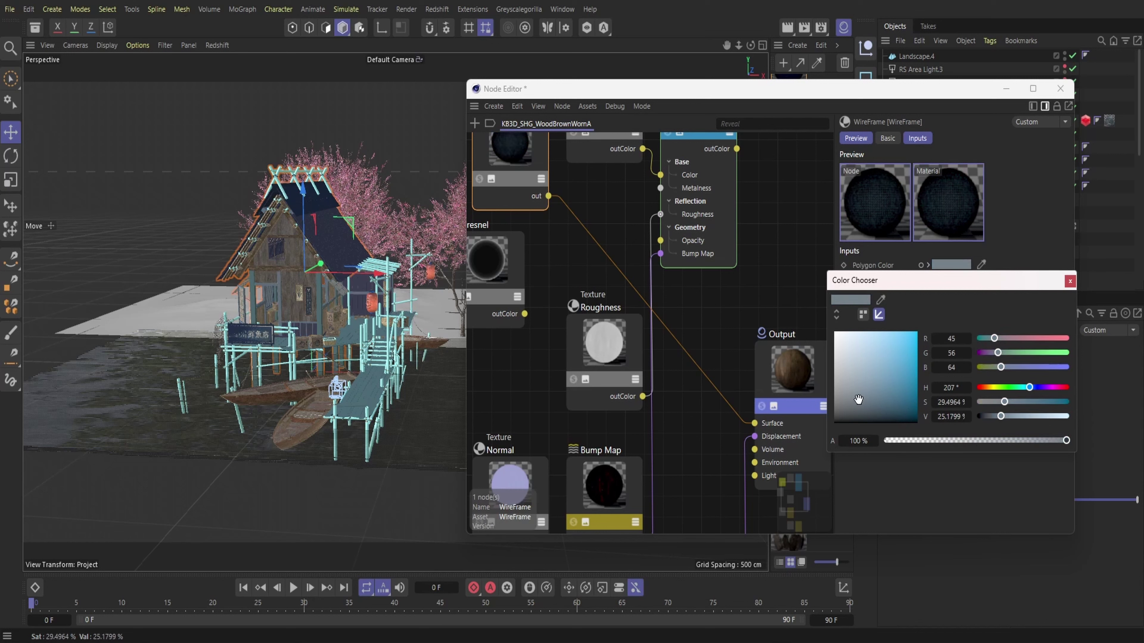
left_click(874, 400)
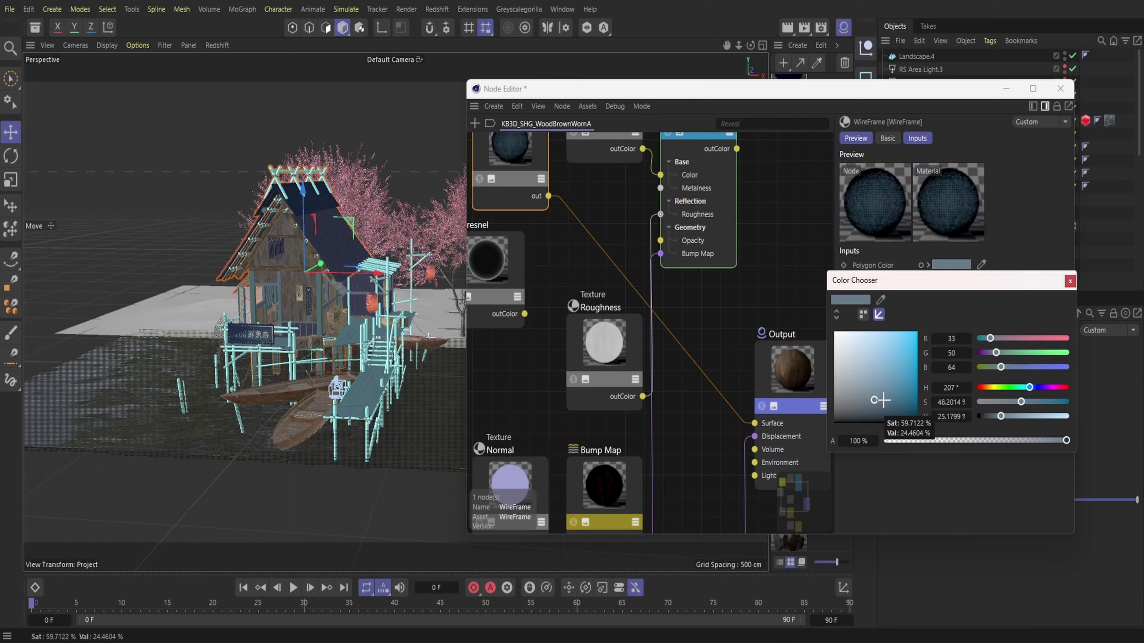
left_click(876, 368)
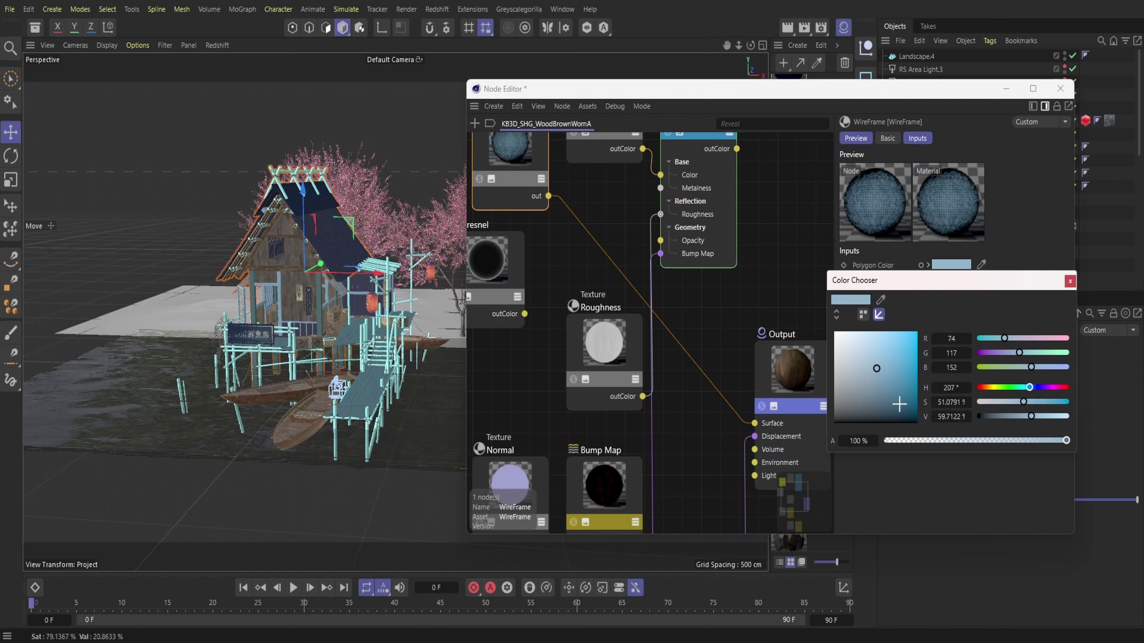
left_click(879, 419)
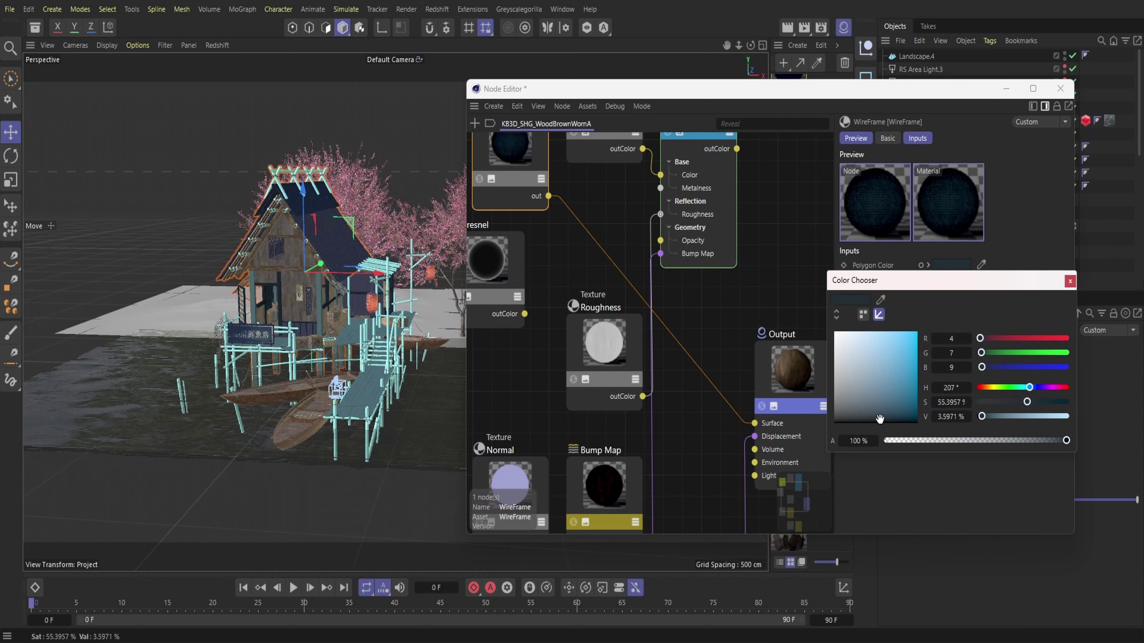
left_click(879, 385)
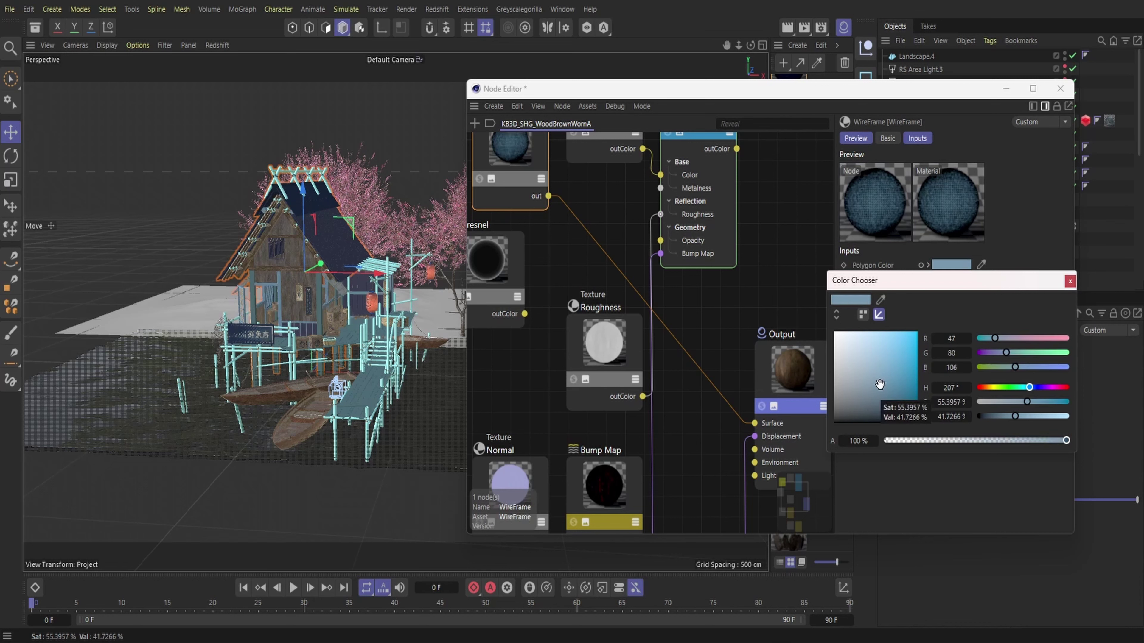
left_click(1070, 282)
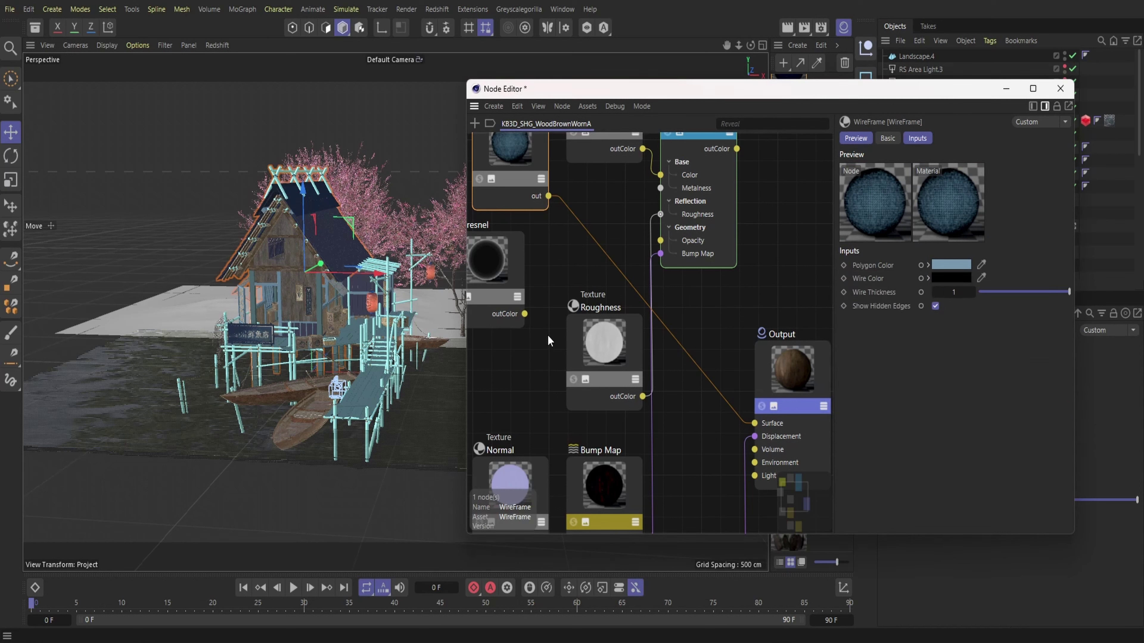
- Connect the Fresnel node to the Output's Displacement input and set its Perpendicular Color to deep blue, RGB 2, 31, 84
left_click_drag(525, 313, 812, 378)
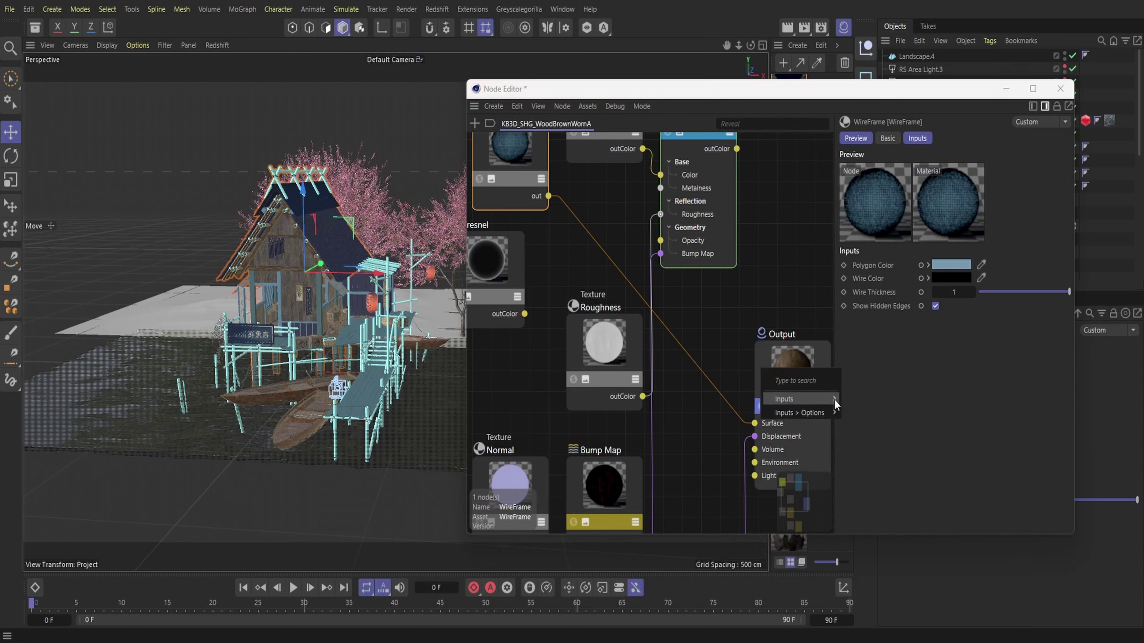
mouse_move(834, 399)
left_click(882, 416)
left_click(500, 311)
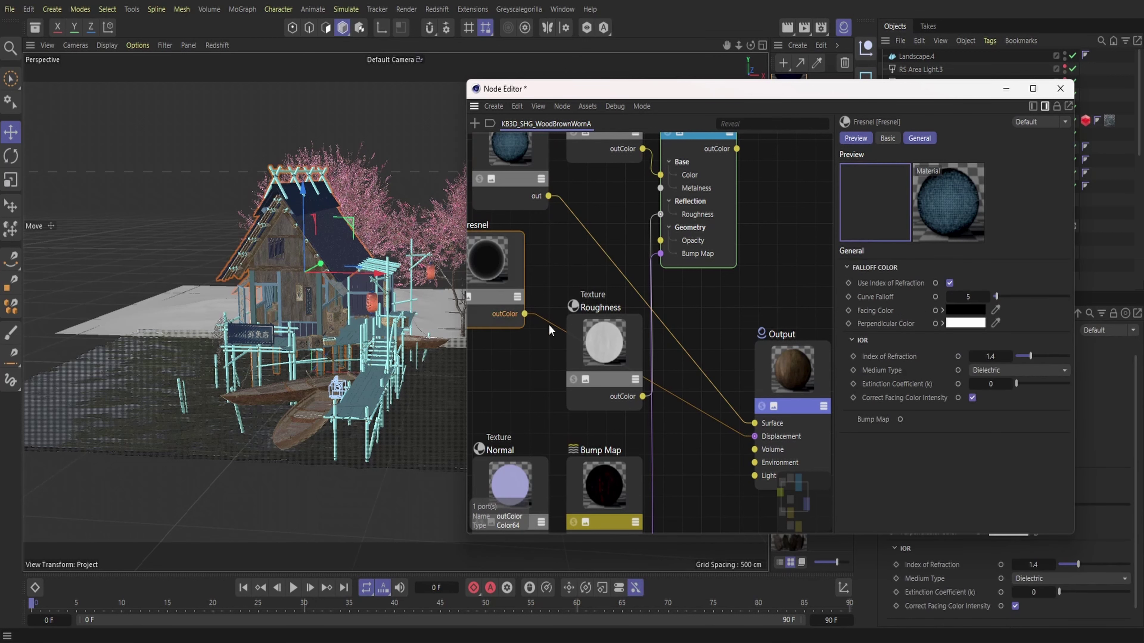
left_click(978, 324)
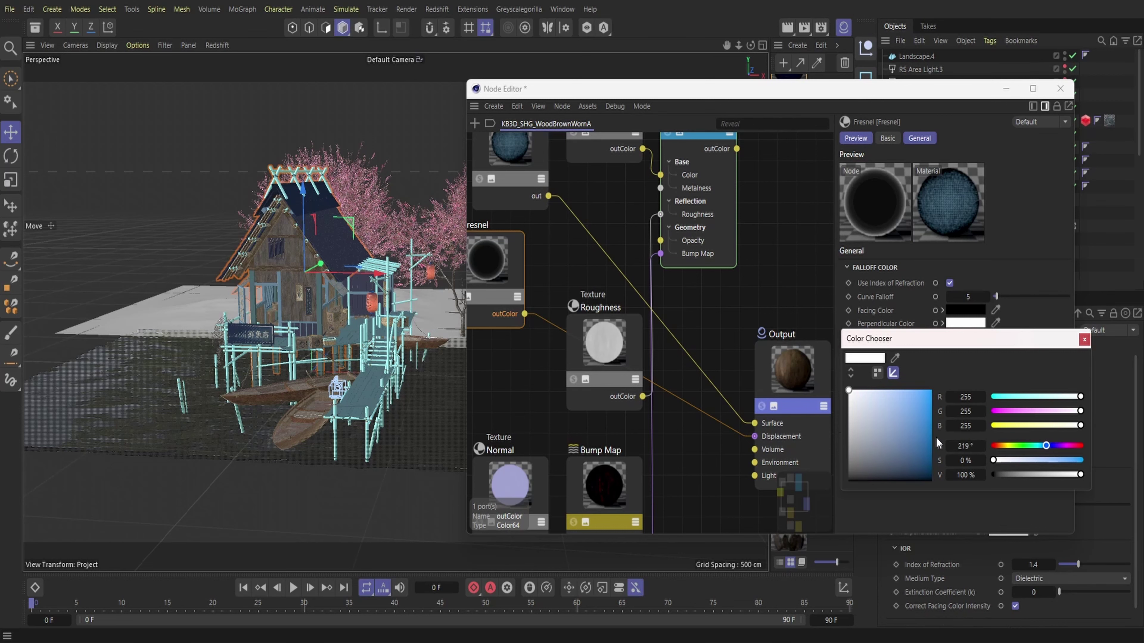
left_click(928, 450)
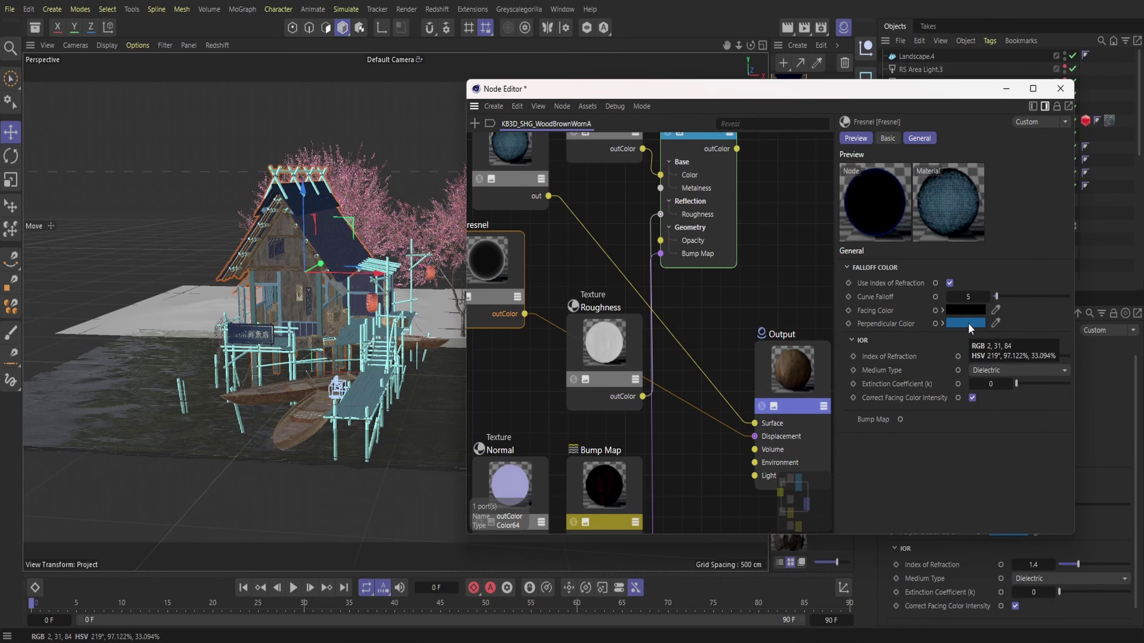
left_click(1060, 88)
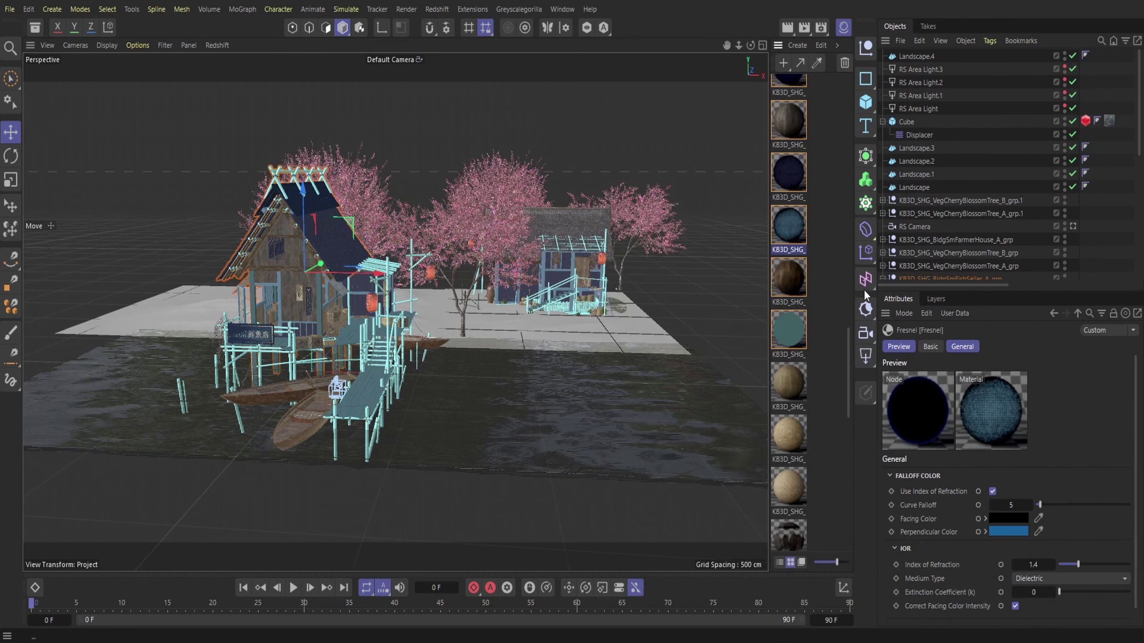
- Set the Reflection Weight of KB3D_SHG_WoodBrownWornA's RS Standard node to 0
double_click(793, 236)
left_click(797, 270)
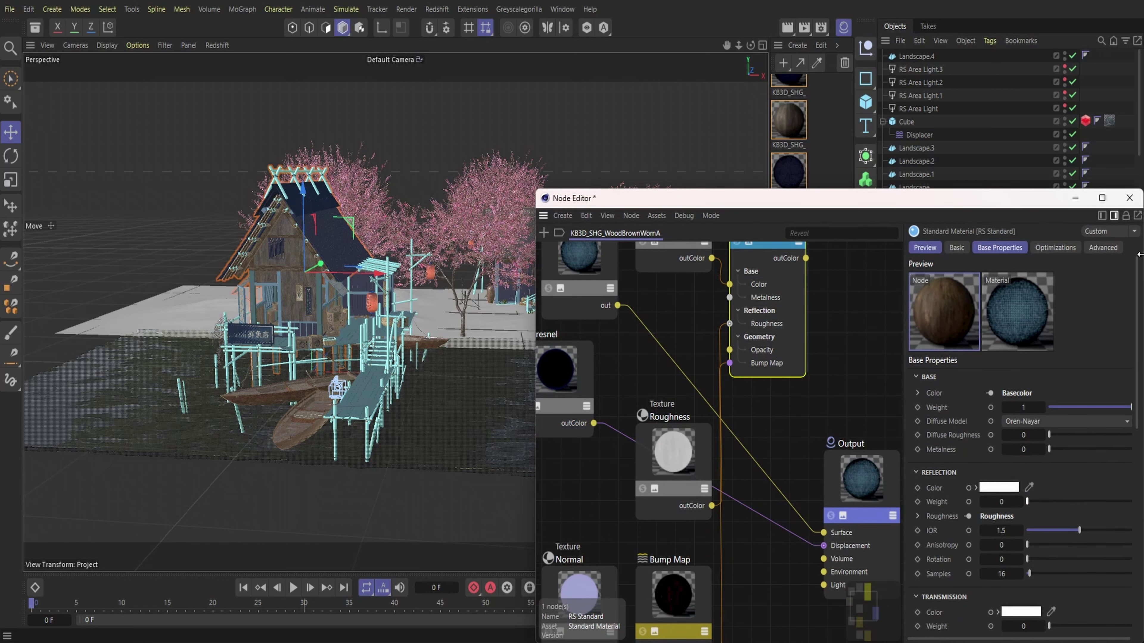
left_click(1129, 198)
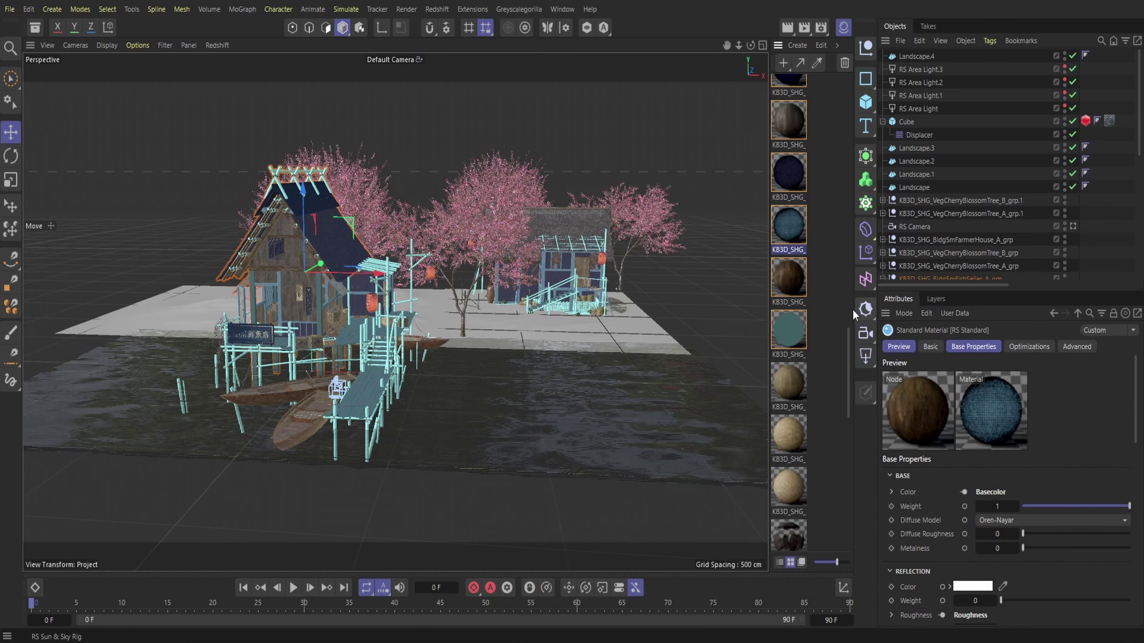
- Add a WireFrame node to the KB3D_SHG_WoodBrownPolishedB material graph
double_click(797, 278)
left_click(543, 232)
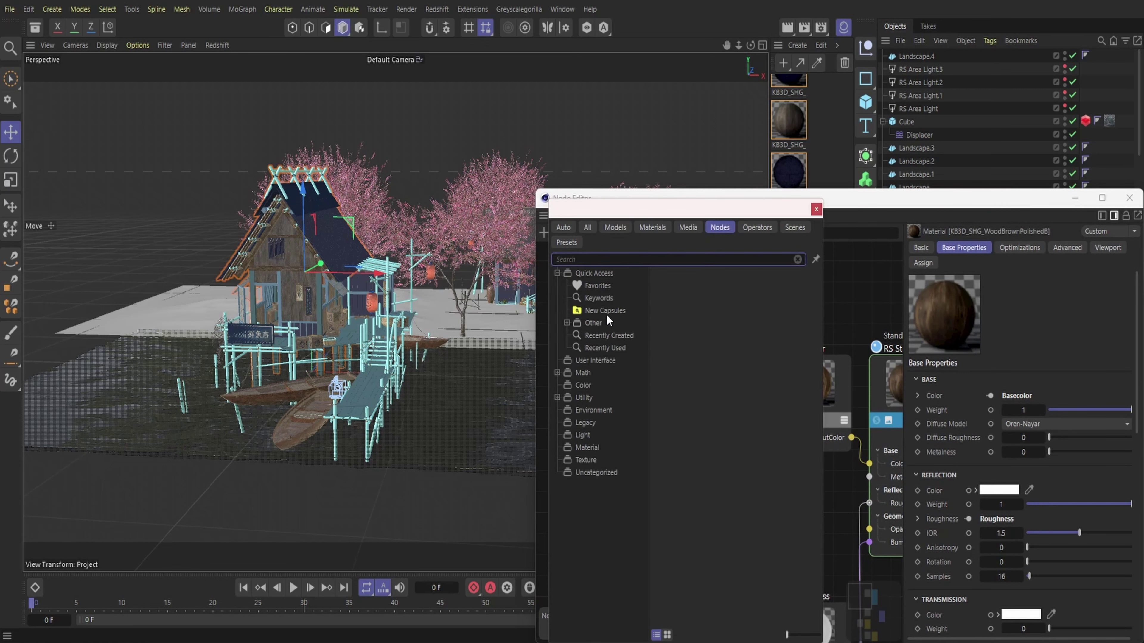
type("wire")
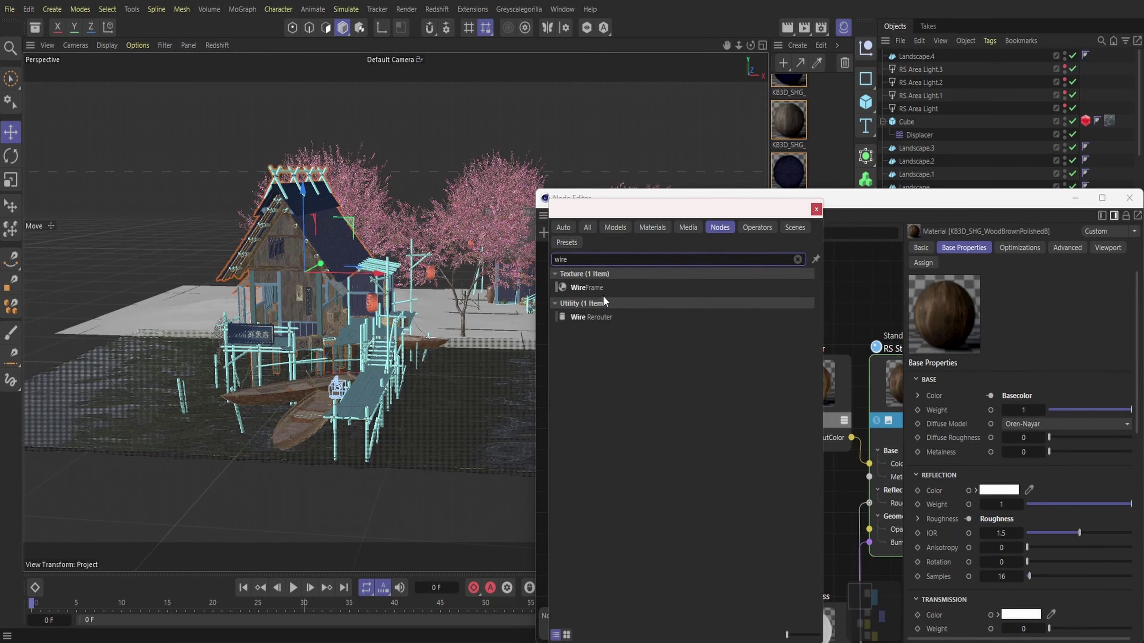
double_click(603, 290)
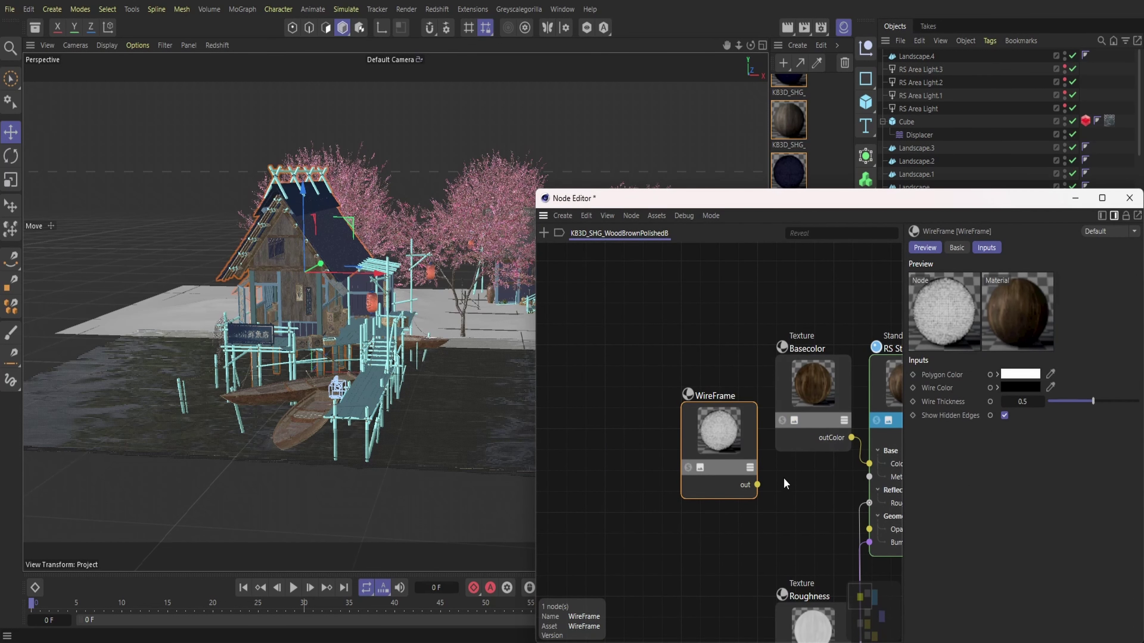
- Add a Fresnel node to the KB3D_SHG_WoodBrownPolishedB graph and place it below the WireFrame node
left_click(543, 232)
type("fre")
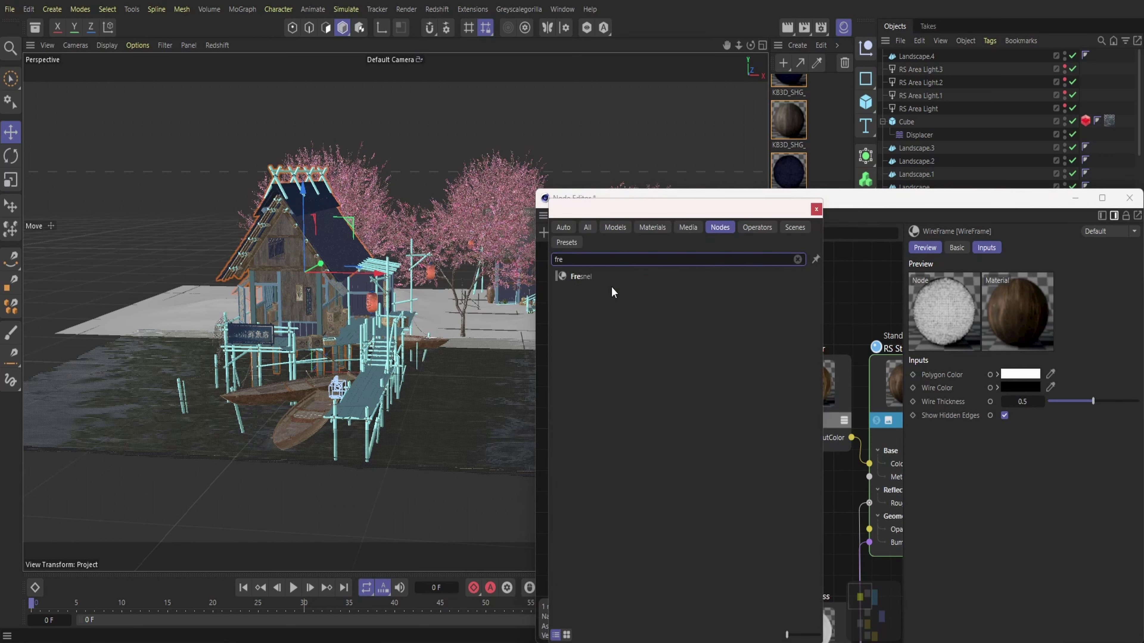
double_click(601, 277)
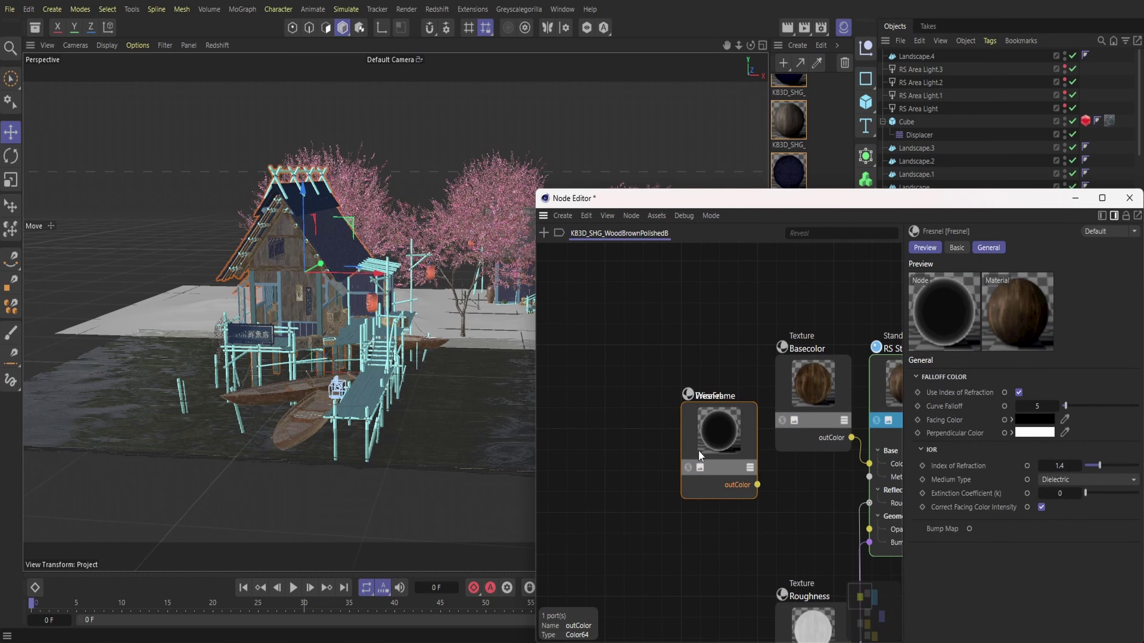
left_click_drag(699, 455, 656, 592)
left_click_drag(855, 200, 836, 81)
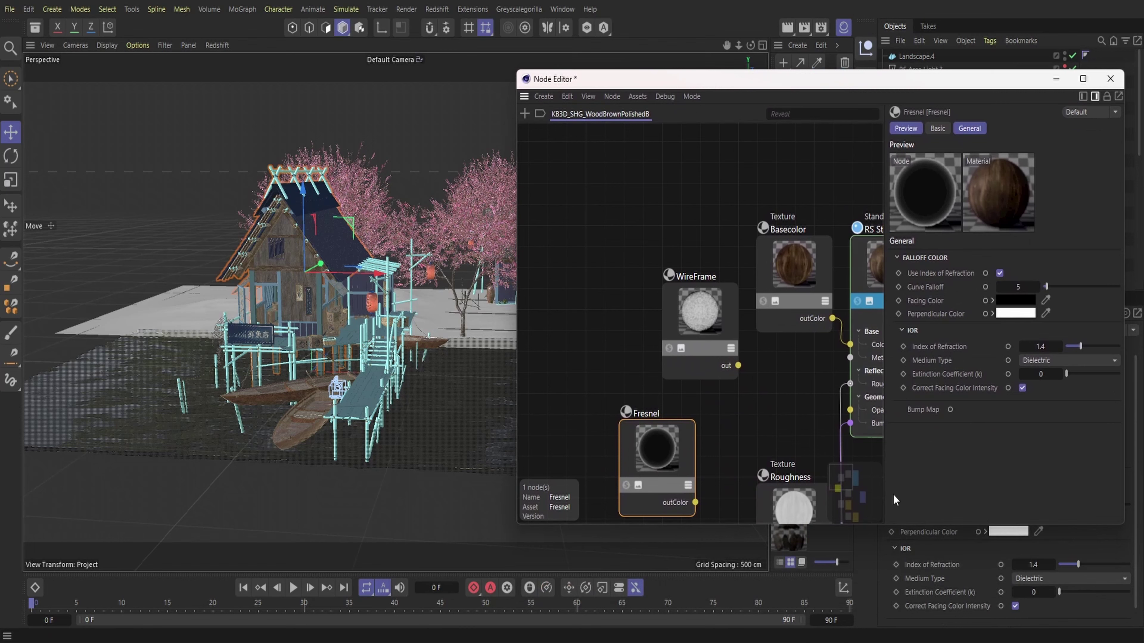
- Set the Reflection Weight of KB3D_SHG_WoodBrownPolishedB's RS Standard node to 0
left_click_drag(847, 480, 856, 494)
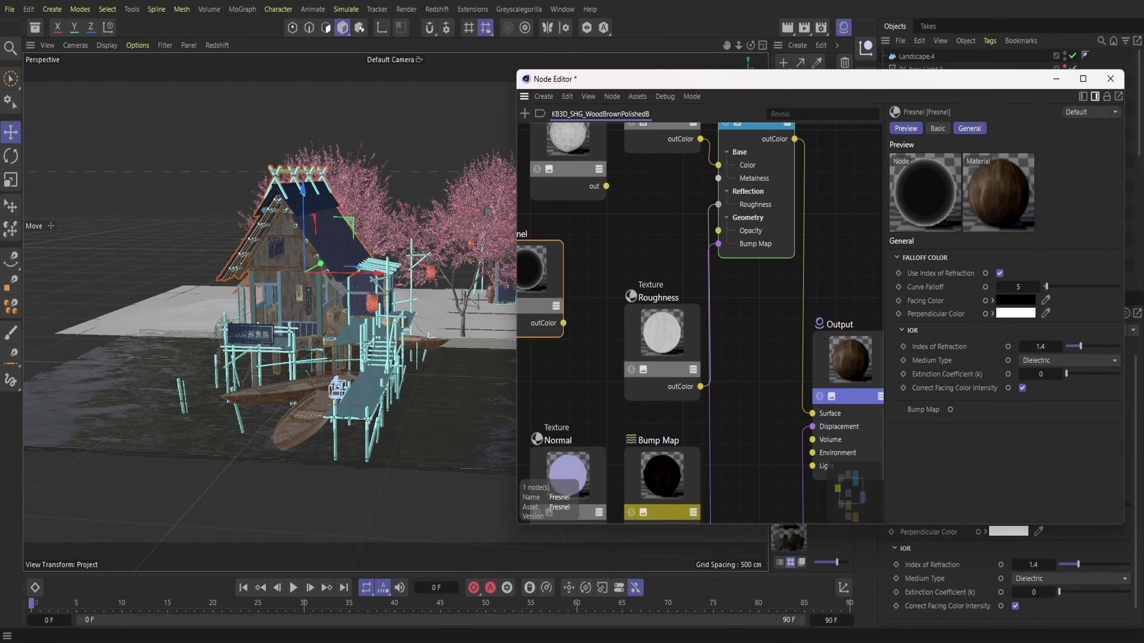
left_click(788, 243)
left_click_drag(1009, 382, 994, 382)
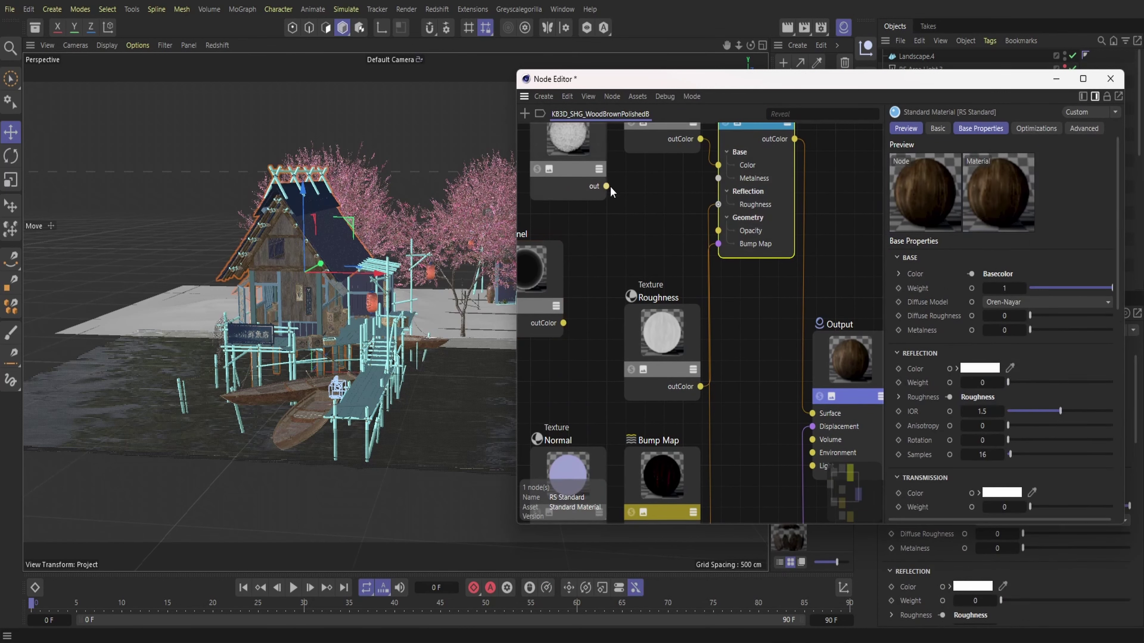
- Connect the WireFrame node's output to the Output node's Surface input, replacing the RS Standard connection
right_click(829, 362)
mouse_move(866, 392)
left_click(954, 396)
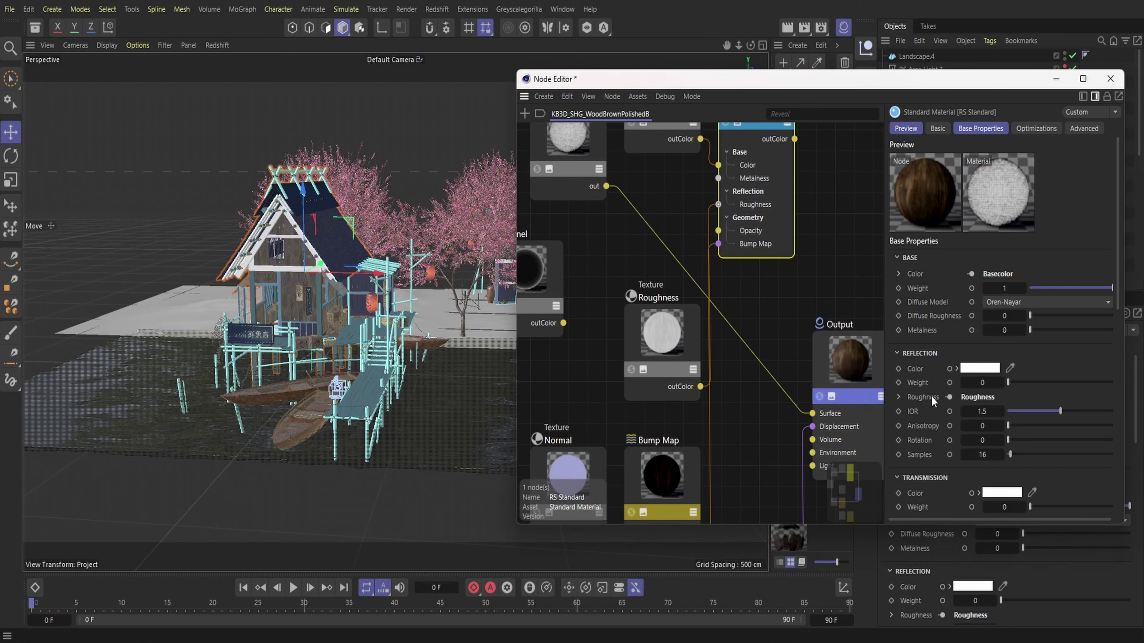
- Set the WireFrame node's Polygon Color to a light blue, about RGB 146, 186, 238
left_click(583, 177)
left_click(1002, 256)
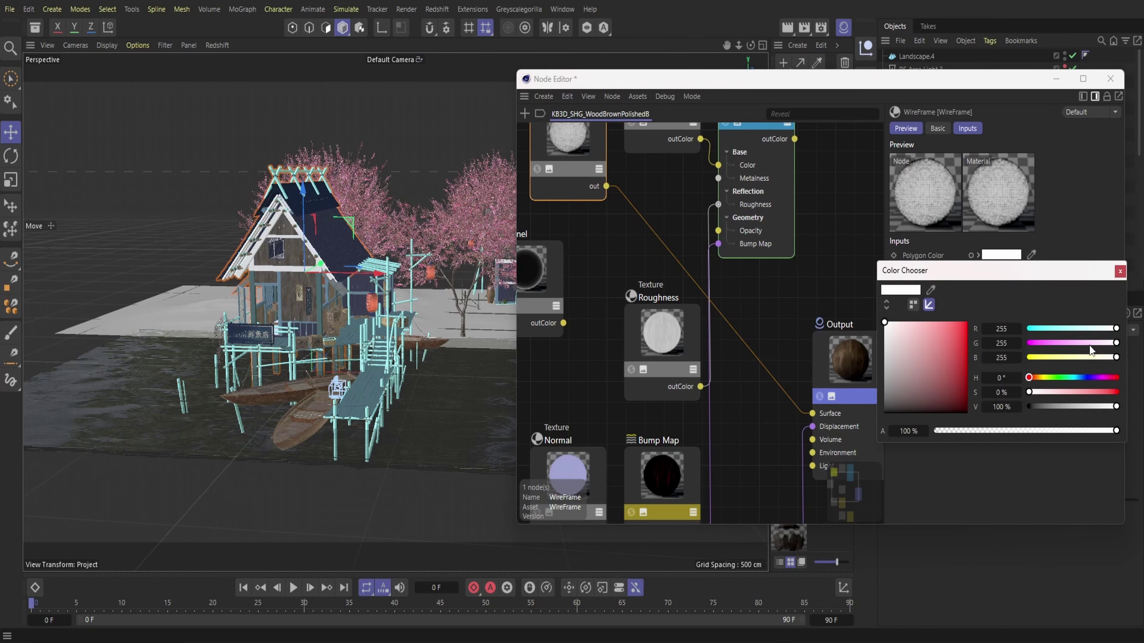
left_click(1102, 378)
left_click(962, 383)
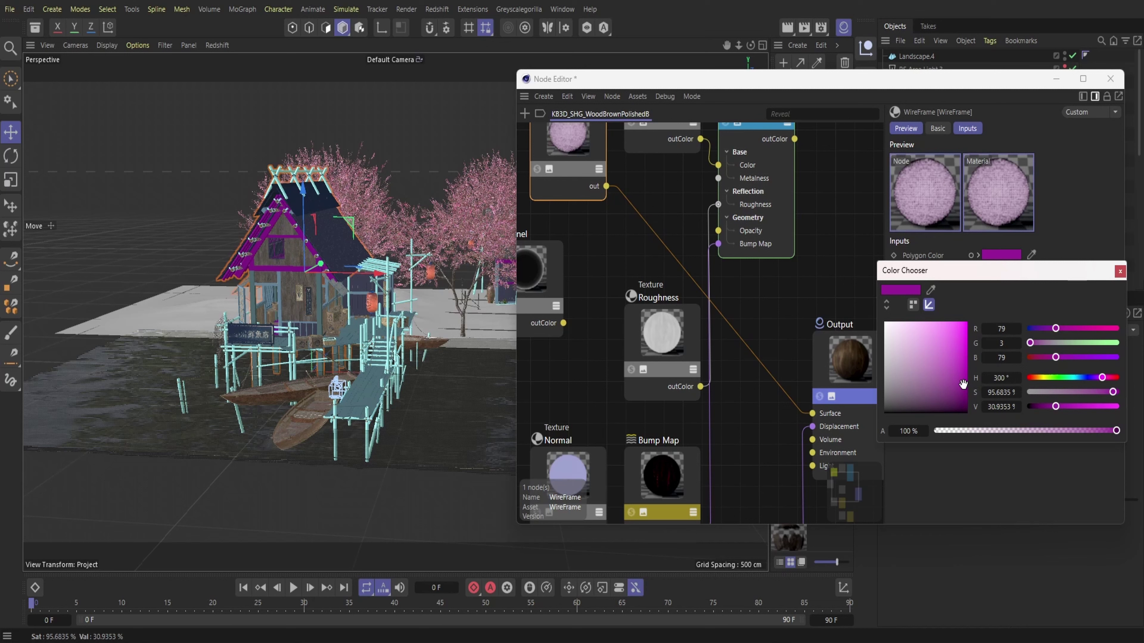
left_click(927, 328)
left_click(913, 325)
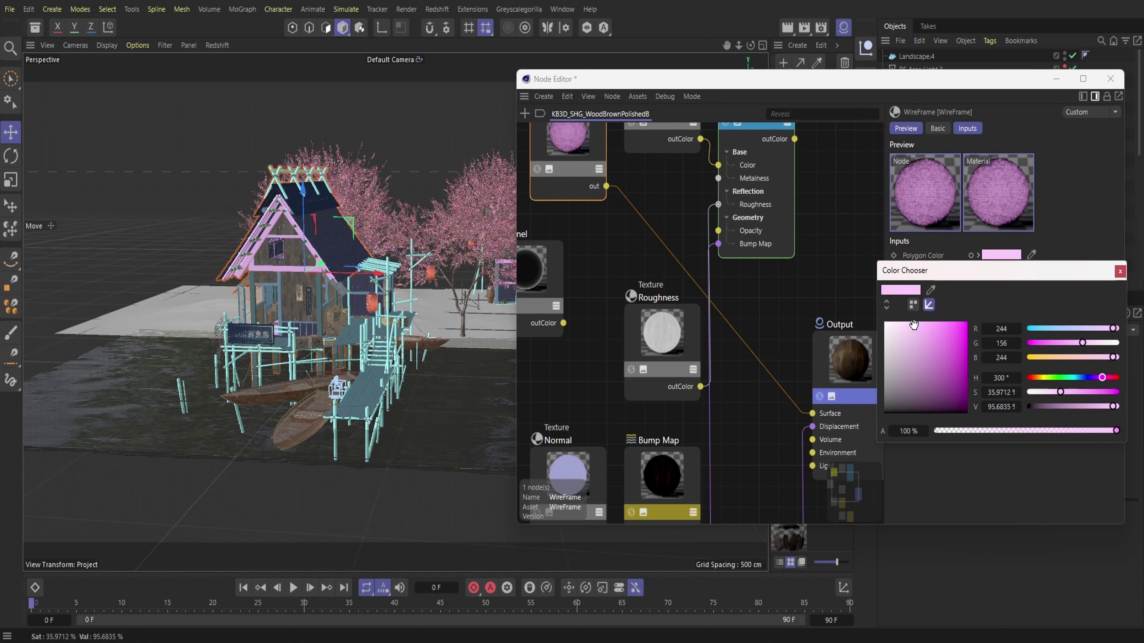
left_click(1079, 377)
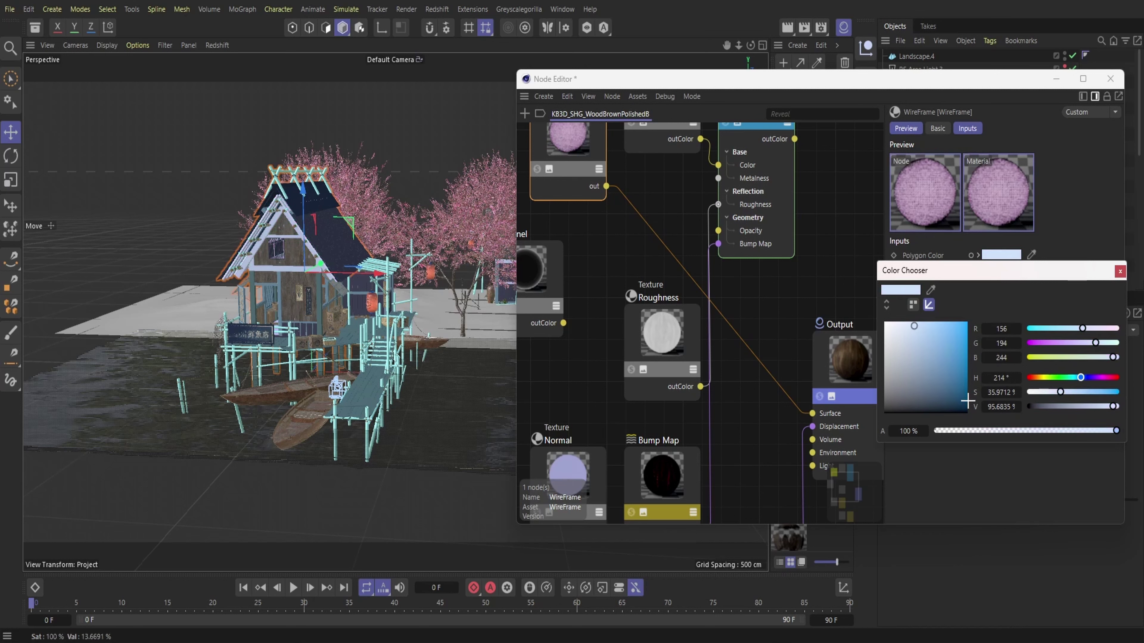
left_click(959, 395)
left_click(956, 404)
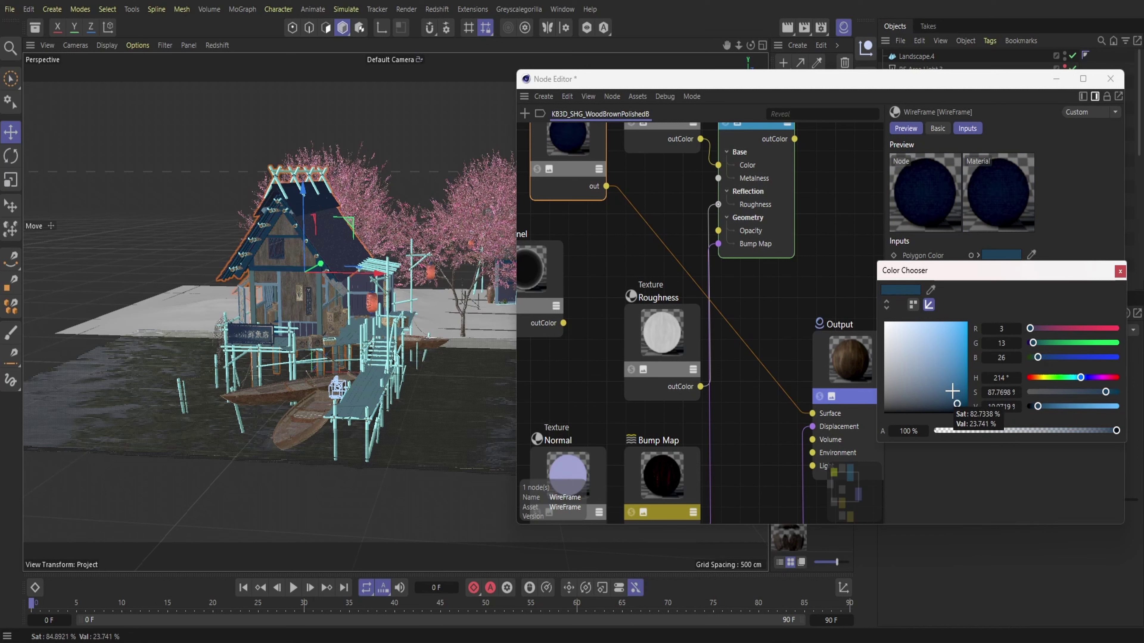
left_click(916, 327)
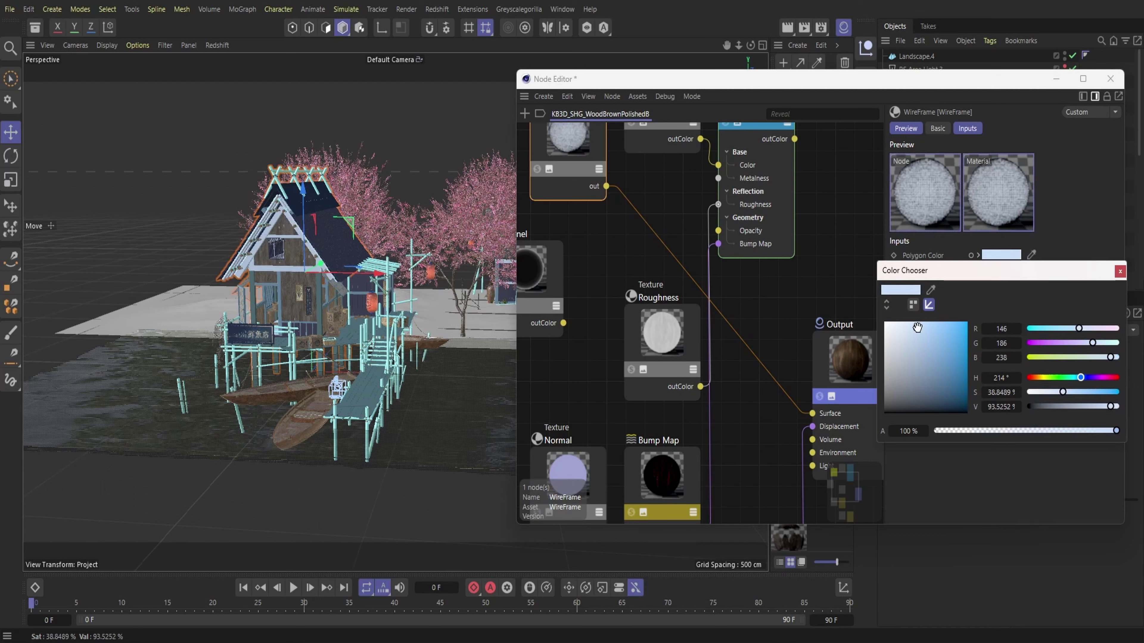
left_click(1120, 271)
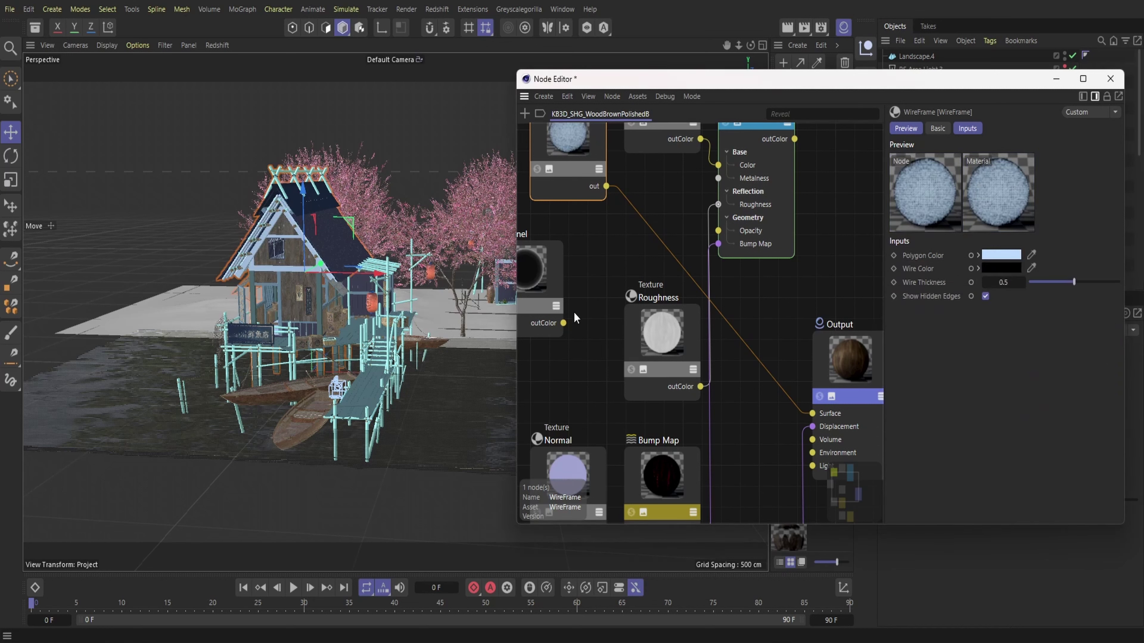
- Connect the Fresnel node to the Output's Displacement input, set its Perpendicular Color to light cyan, and close the graph
left_click_drag(563, 323, 846, 400)
left_click(926, 419)
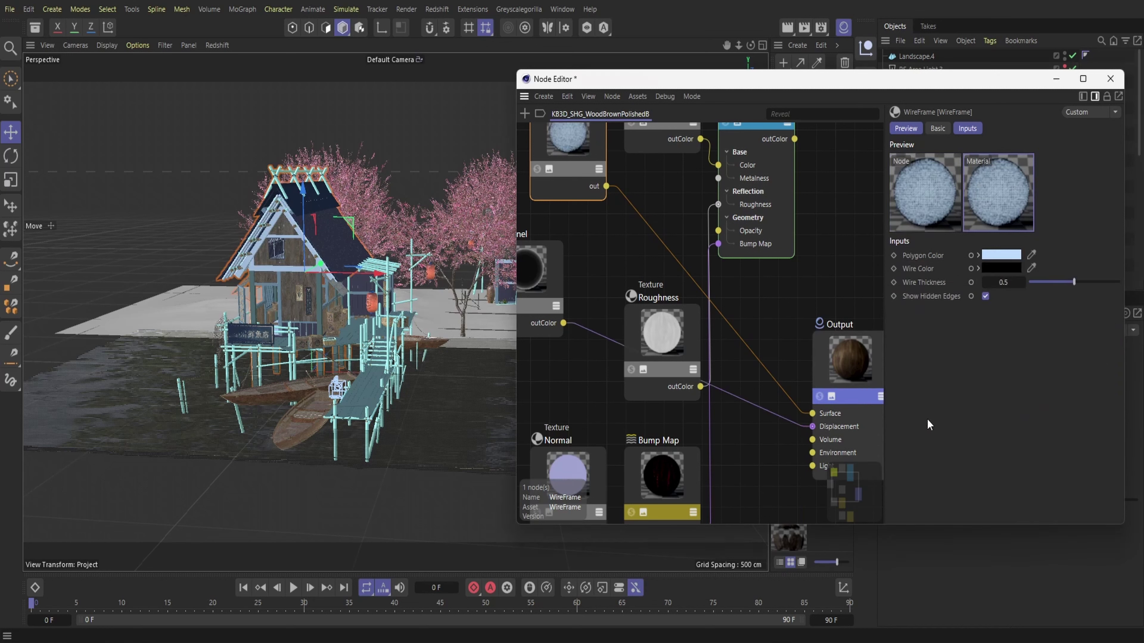
left_click(536, 270)
left_click(1019, 313)
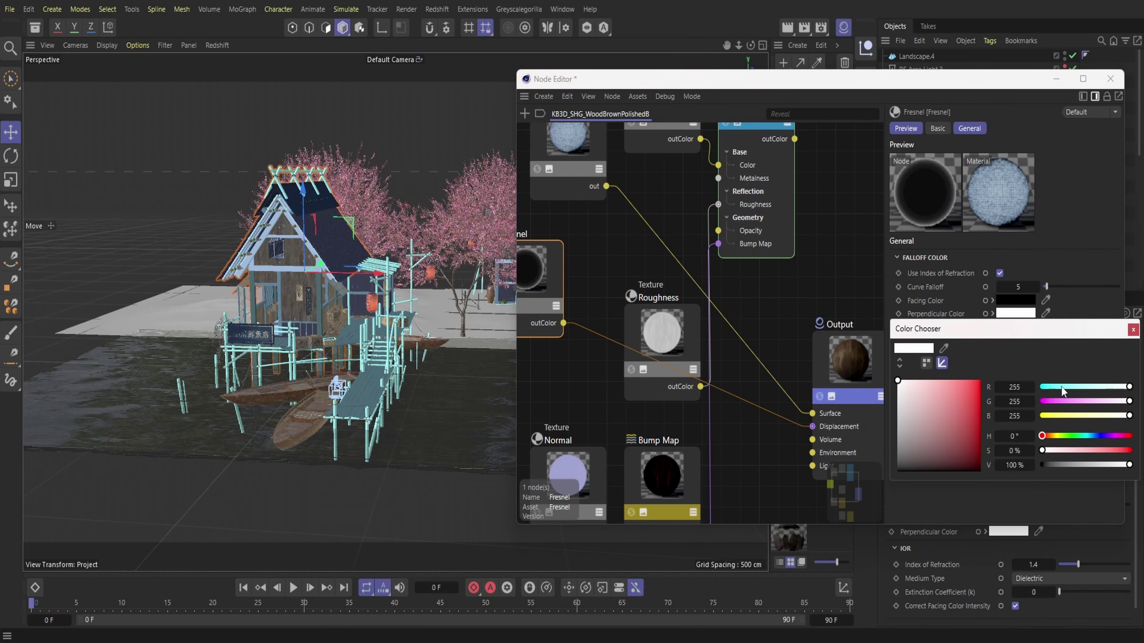
left_click(1060, 386)
left_click(1132, 330)
left_click(1110, 79)
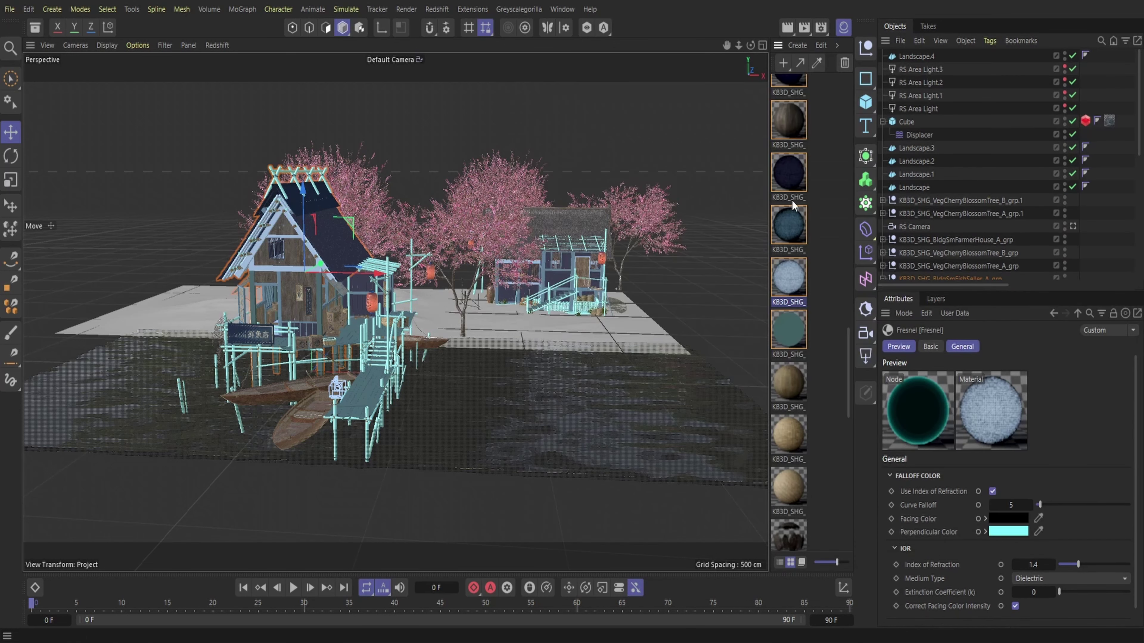
- Reopen the KB3D_SHG_WoodBrownPolishedB graph to check its RS Standard node, and save the project
double_click(798, 289)
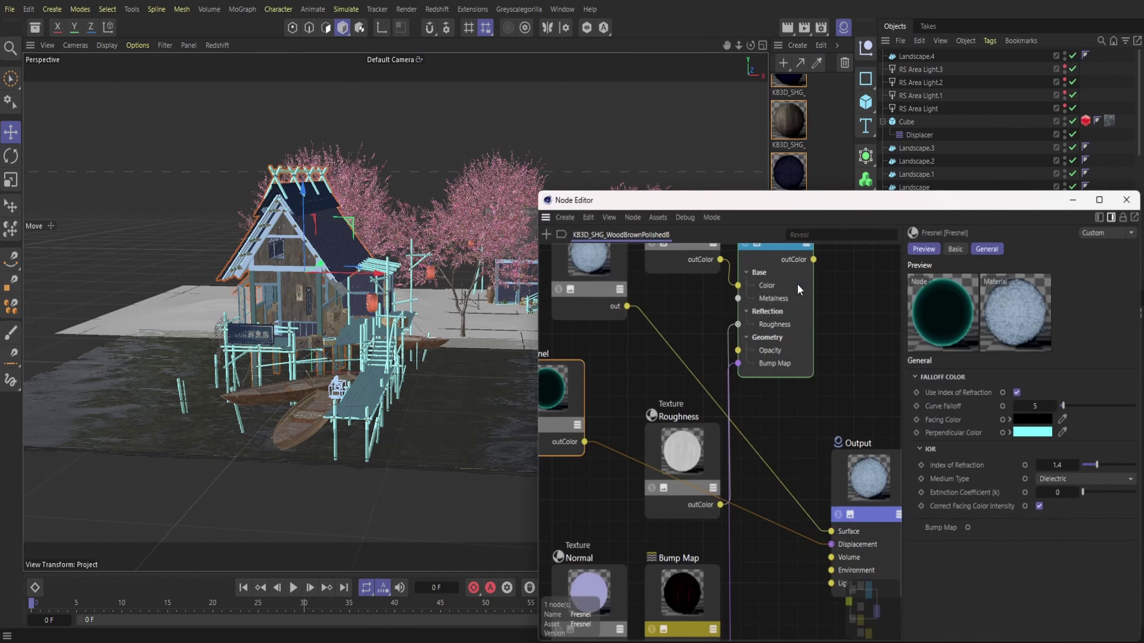
left_click(1130, 195)
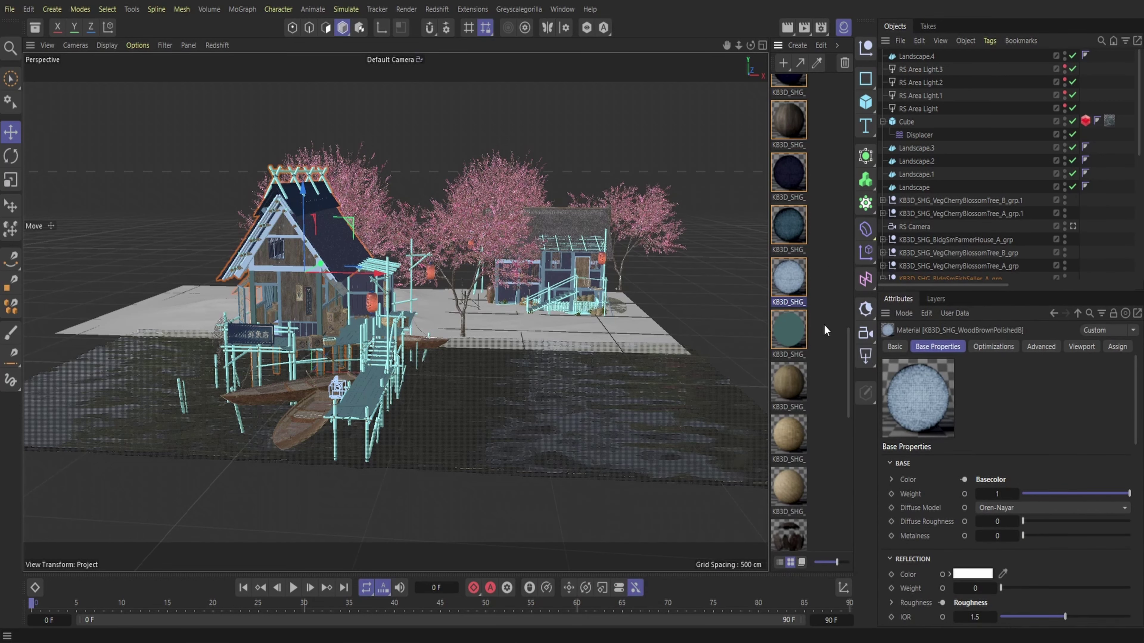
left_click(820, 308)
double_click(776, 288)
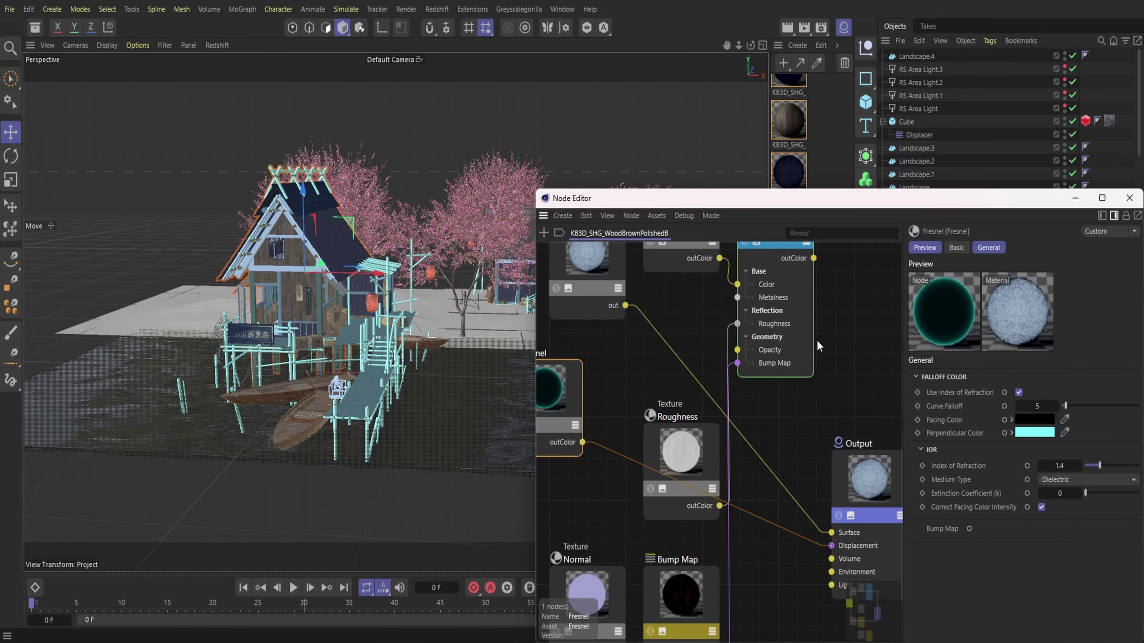
left_click(5, 7)
left_click(64, 177)
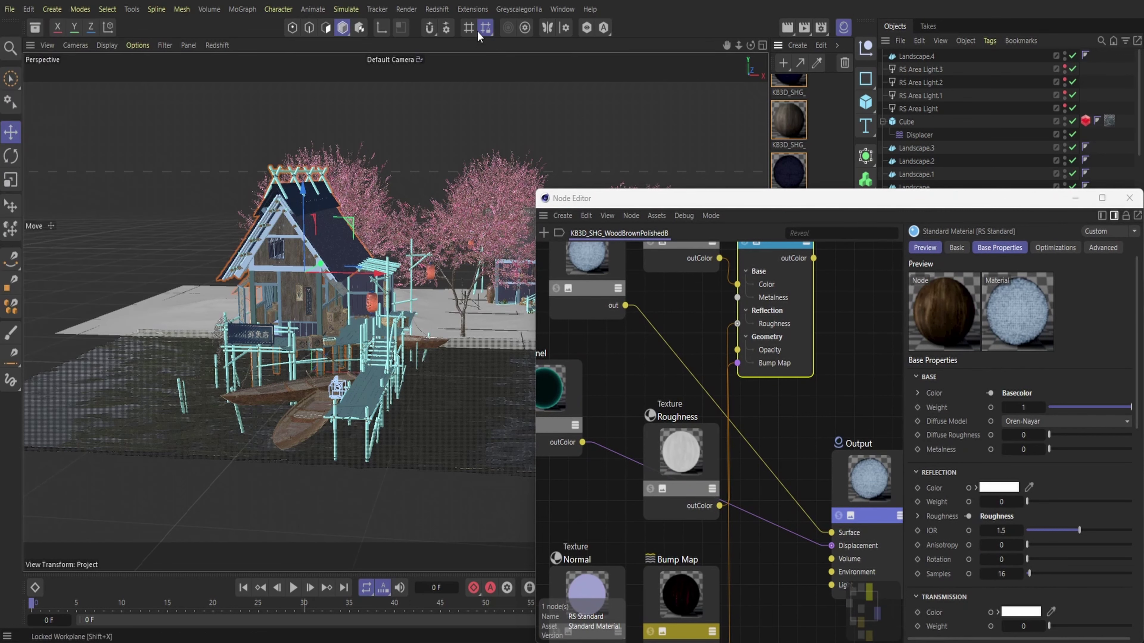
- Open the Redshift RenderView and move it over the viewport, clear of the node graph
left_click(438, 11)
left_click(463, 112)
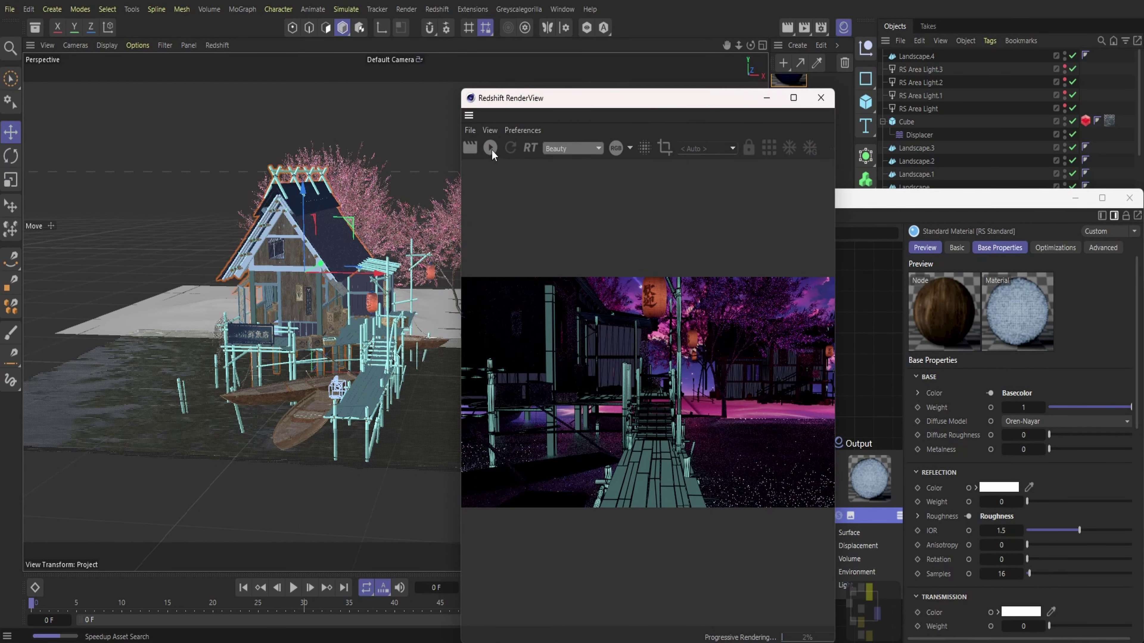
left_click_drag(535, 105, 182, 68)
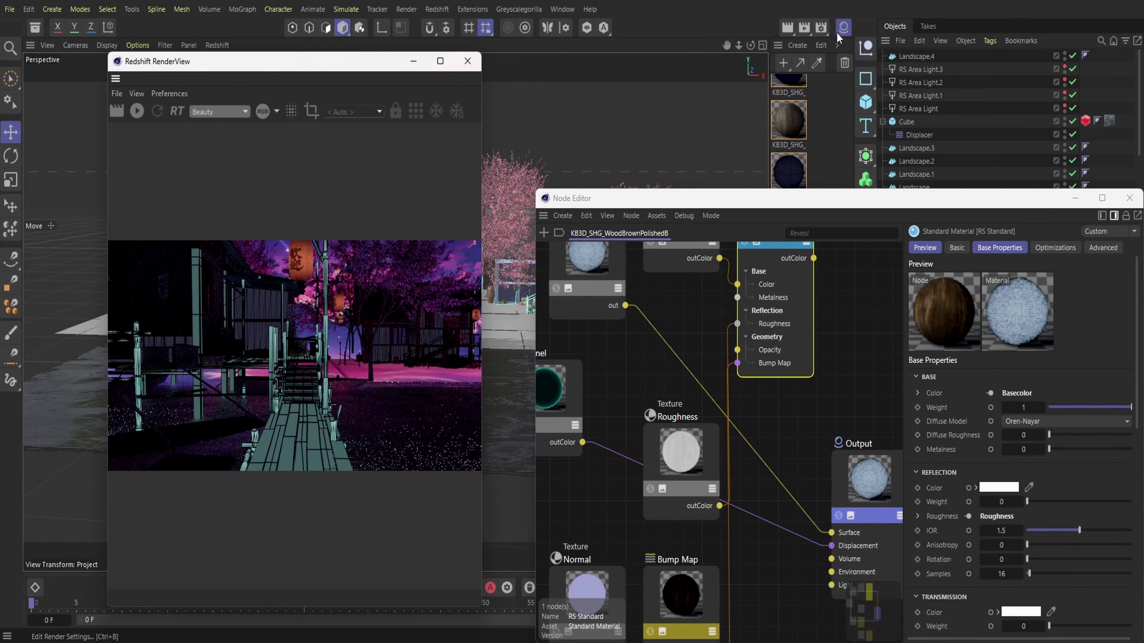
- Enable Hardware Ray-Tracing in the Redshift render settings and close them
left_click(821, 27)
left_click(786, 126)
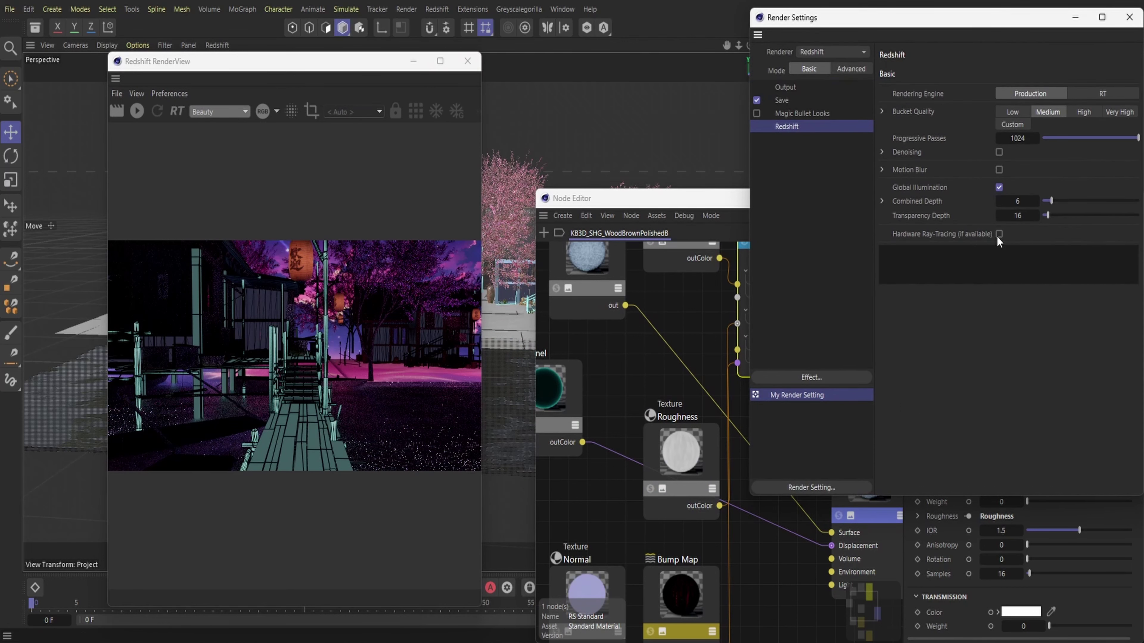
left_click(1129, 17)
- Start the live Redshift render and set its view to RS Camera
left_click(137, 110)
left_click(356, 112)
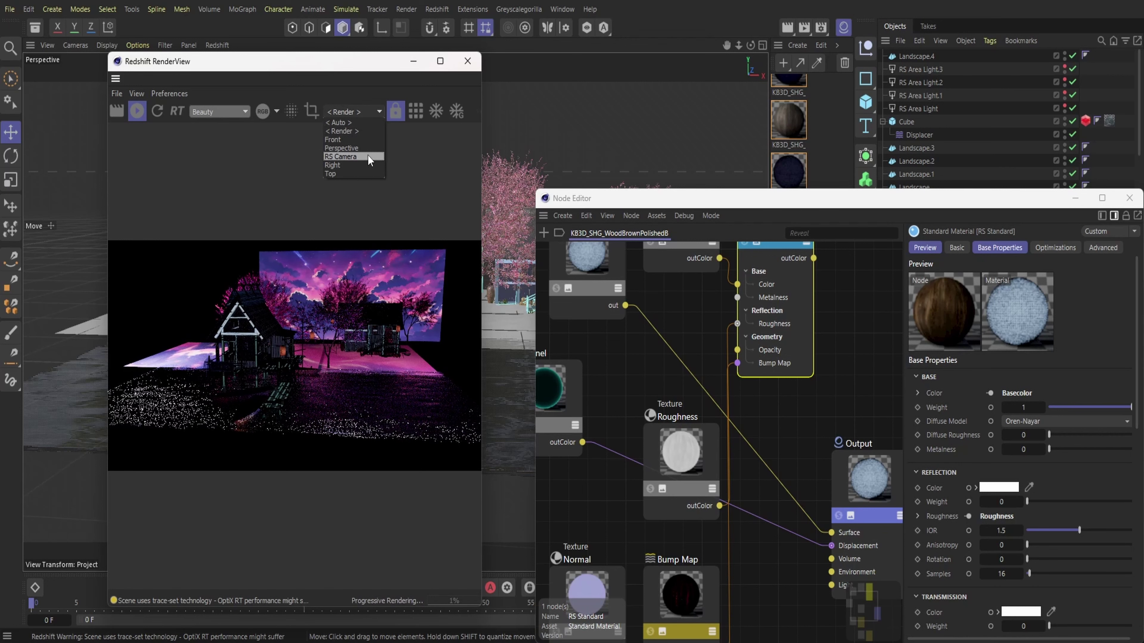
left_click(355, 156)
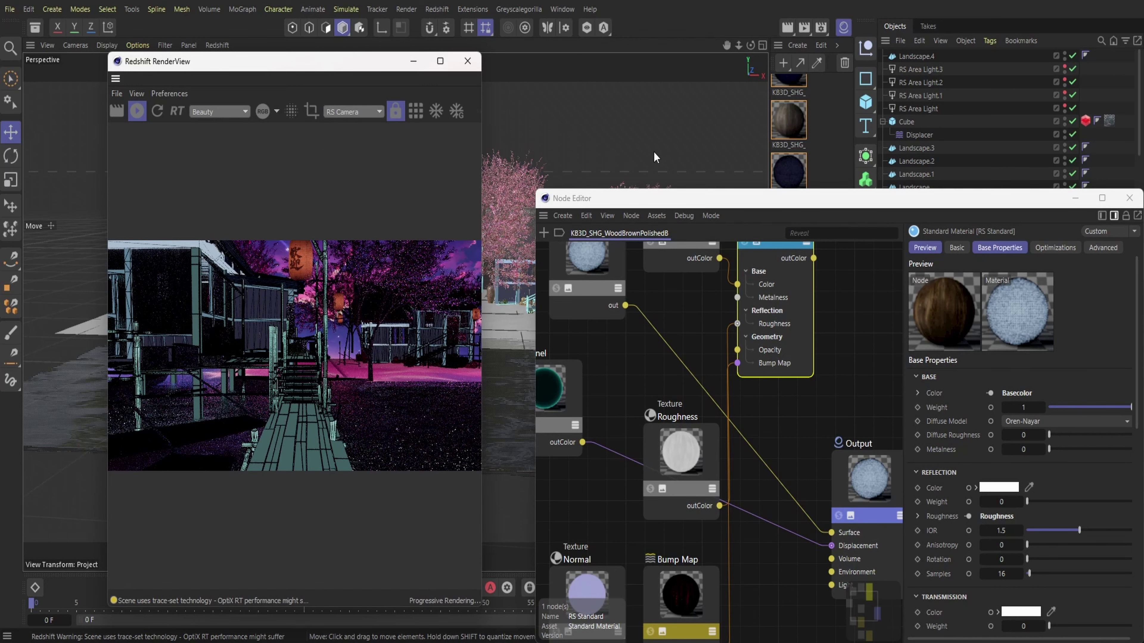
- Close the node graph, dock the RenderView beside the viewport, and hide the material list
left_click(1129, 198)
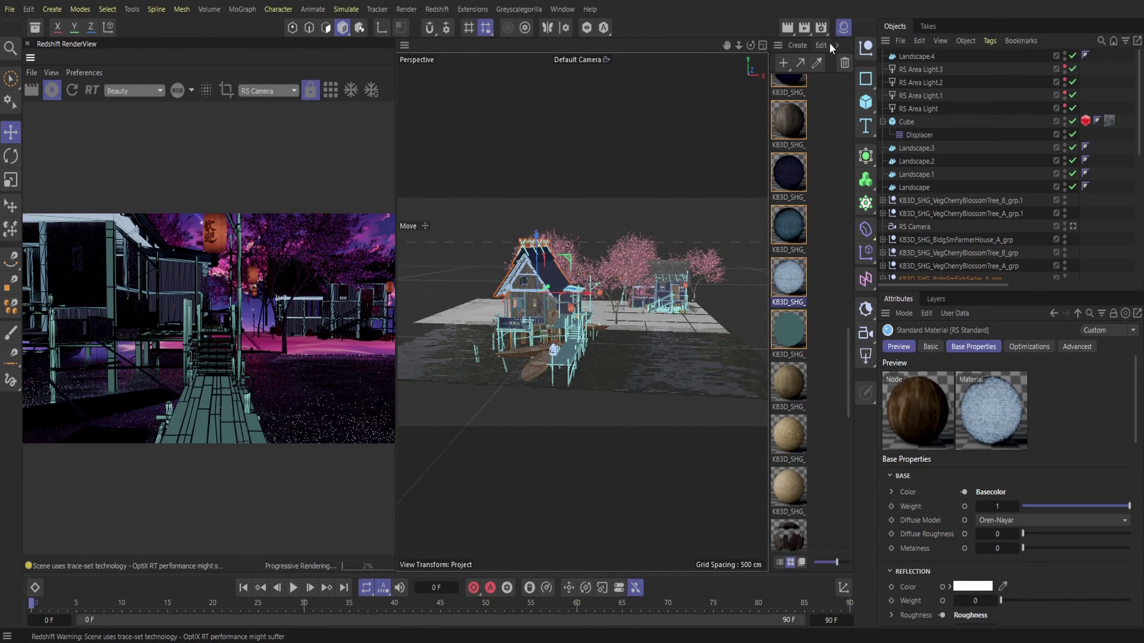
left_click(842, 27)
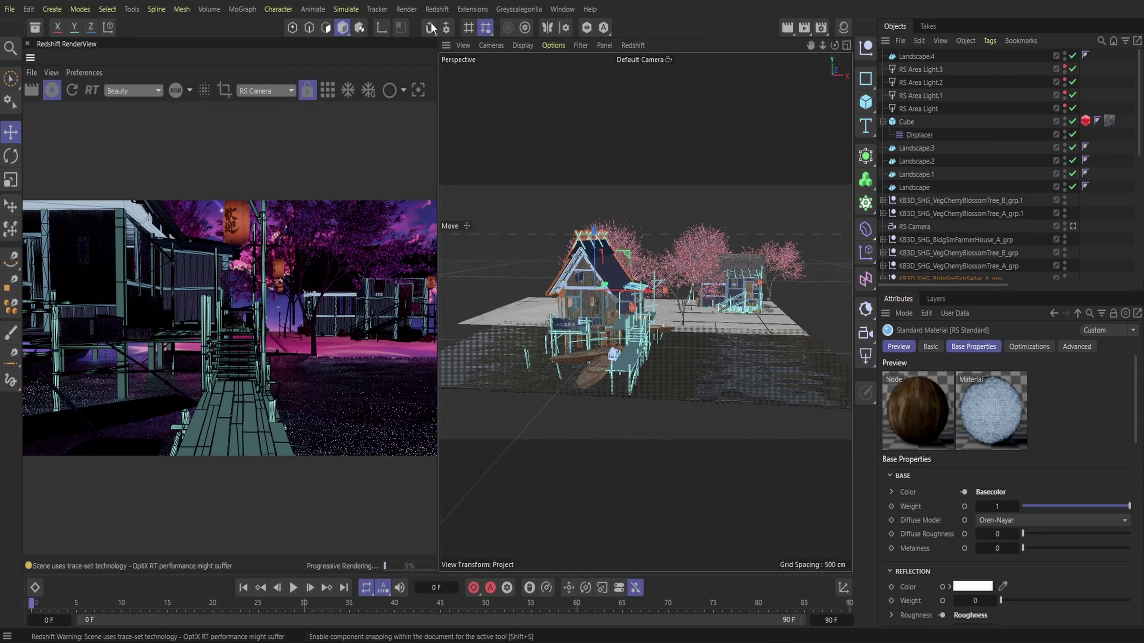
- Create a second Redshift camera and look through RS Camera.1 in the viewport
left_click(437, 9)
mouse_move(463, 65)
left_click(582, 70)
left_click(639, 59)
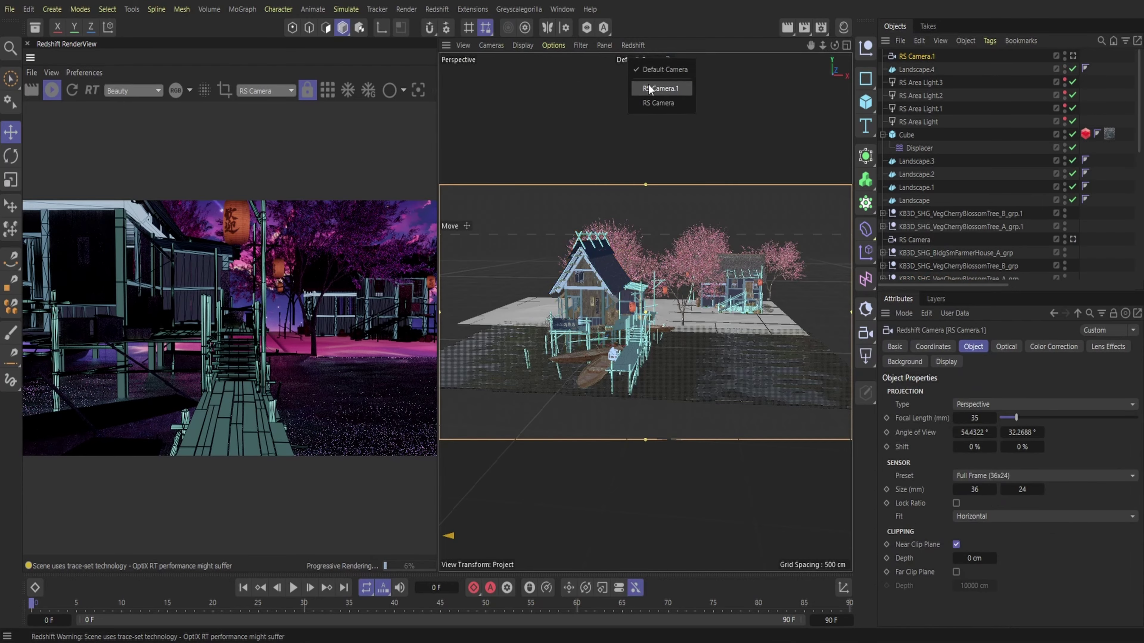
left_click(648, 86)
- Frame the fish seller house and its pier with the new camera and render through RS Camera.1
mouse_move(834, 45)
left_mouse_down()
mouse_move(855, 46)
mouse_move(818, 50)
mouse_move(833, 63)
mouse_move(816, 55)
mouse_move(841, 46)
mouse_move(807, 38)
mouse_move(819, 50)
left_mouse_up()
left_click(282, 92)
left_click(287, 146)
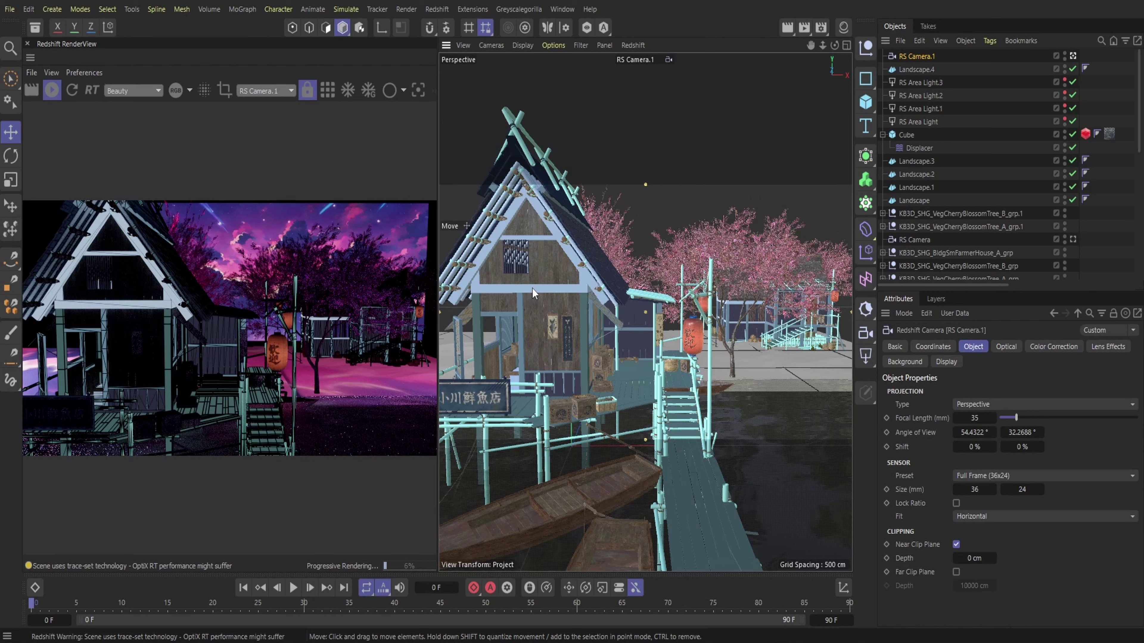
- Set the Wire Thickness of KB3D_SHG_WoodBrownPolishedB's WireFrame node to 2
left_click(550, 264)
left_click(843, 27)
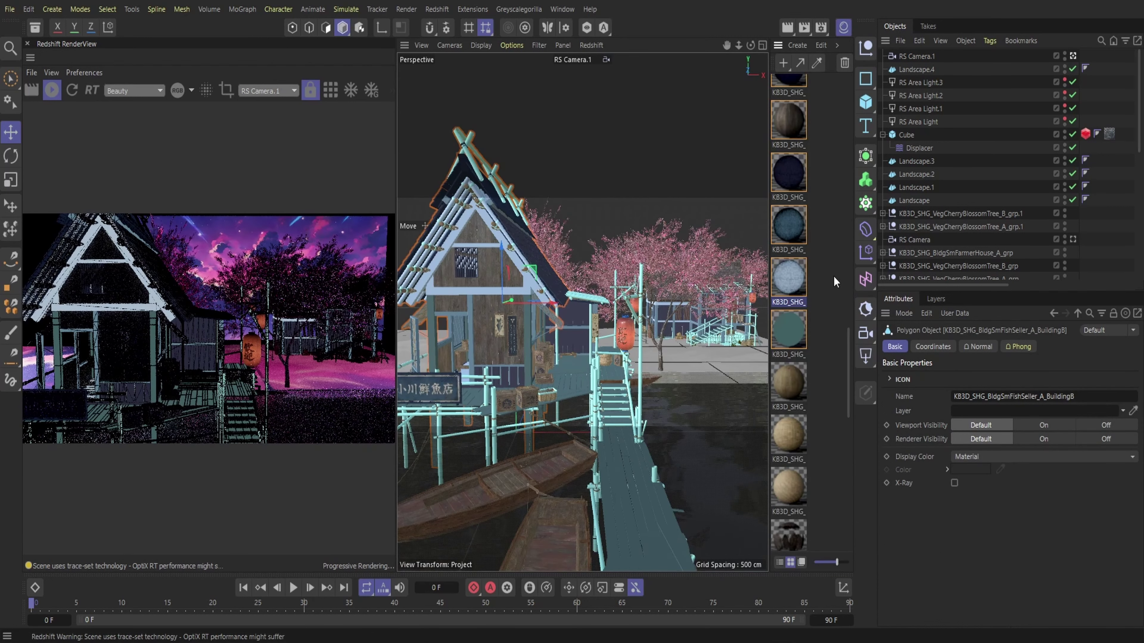
left_click(788, 275)
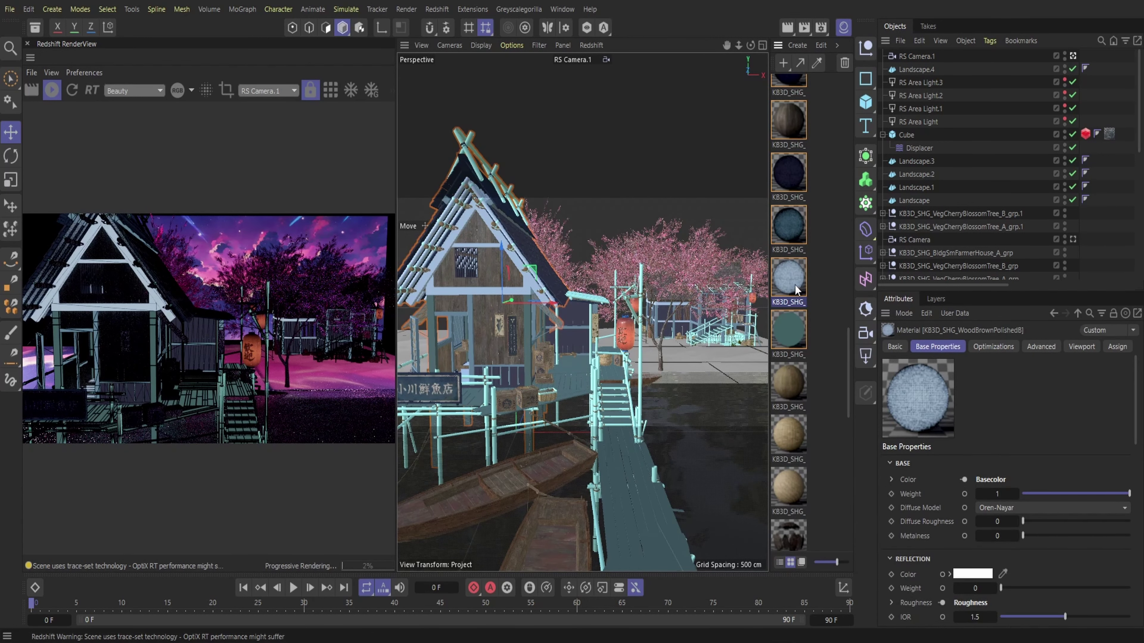
double_click(795, 290)
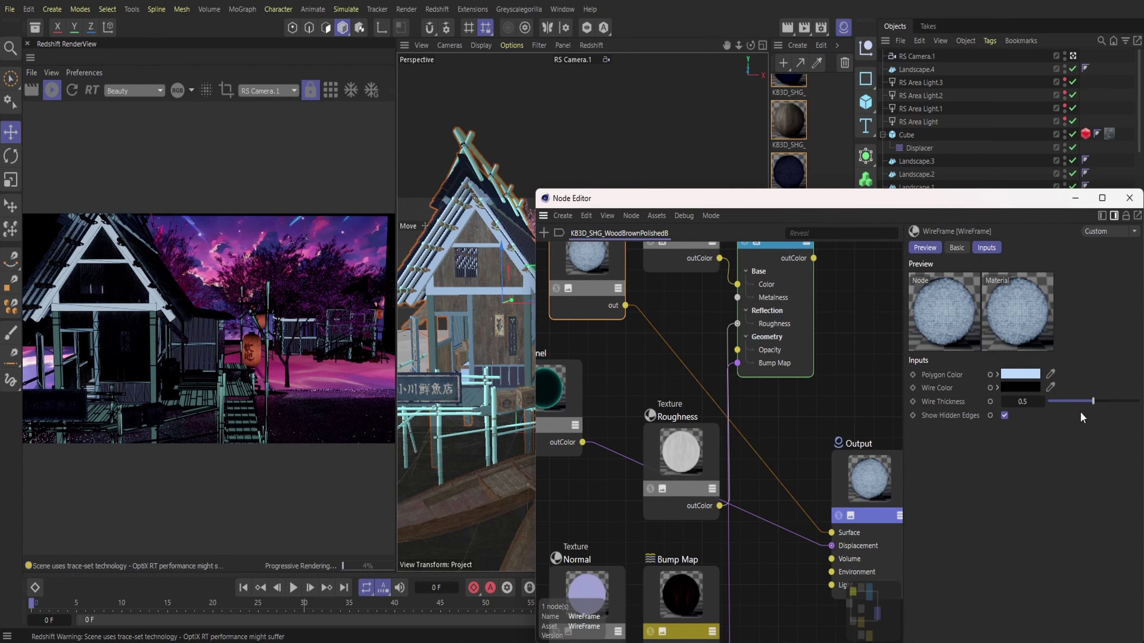
left_click_drag(1092, 400, 1137, 400)
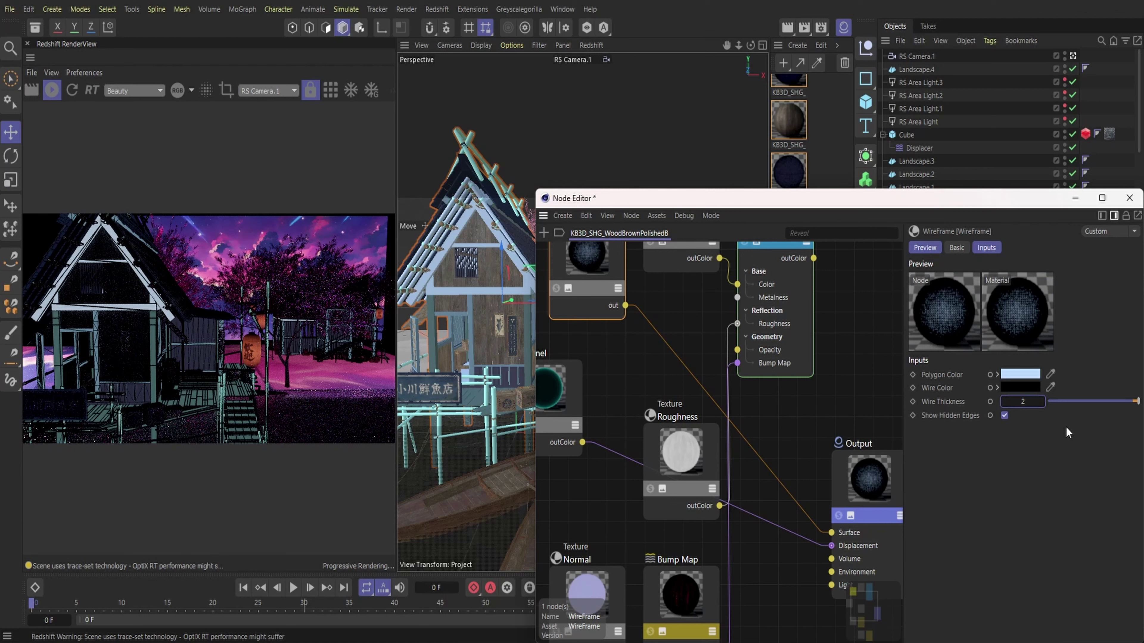
left_click(1129, 198)
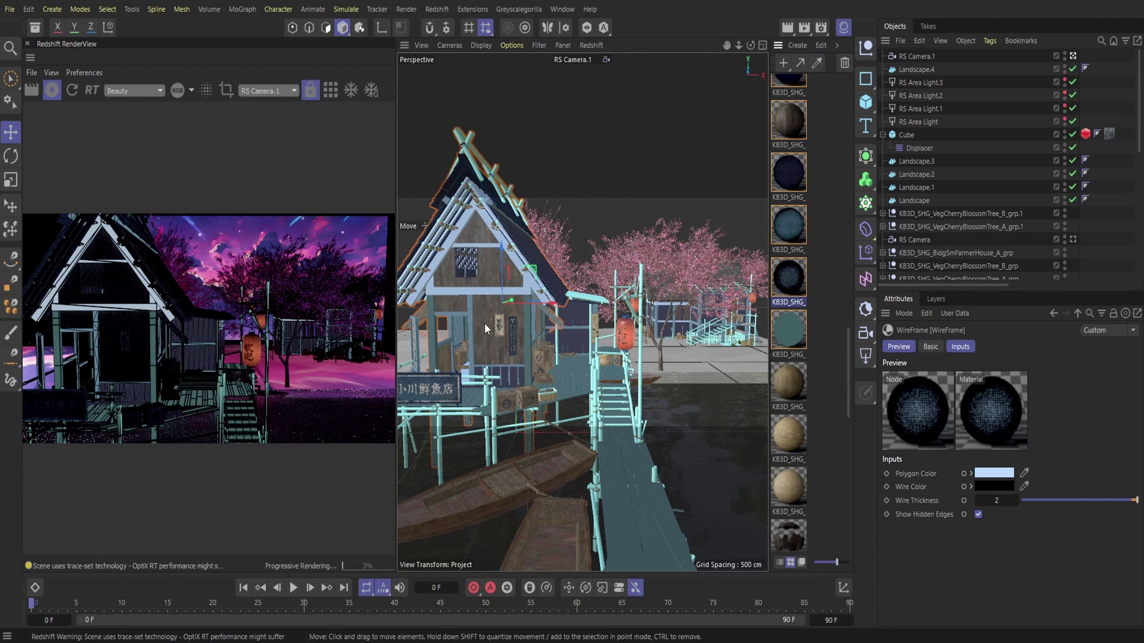
- Add a WireFrame node to the KB3D_SHG_WoodGrayA material and switch the render preview to RS Camera
double_click(793, 273)
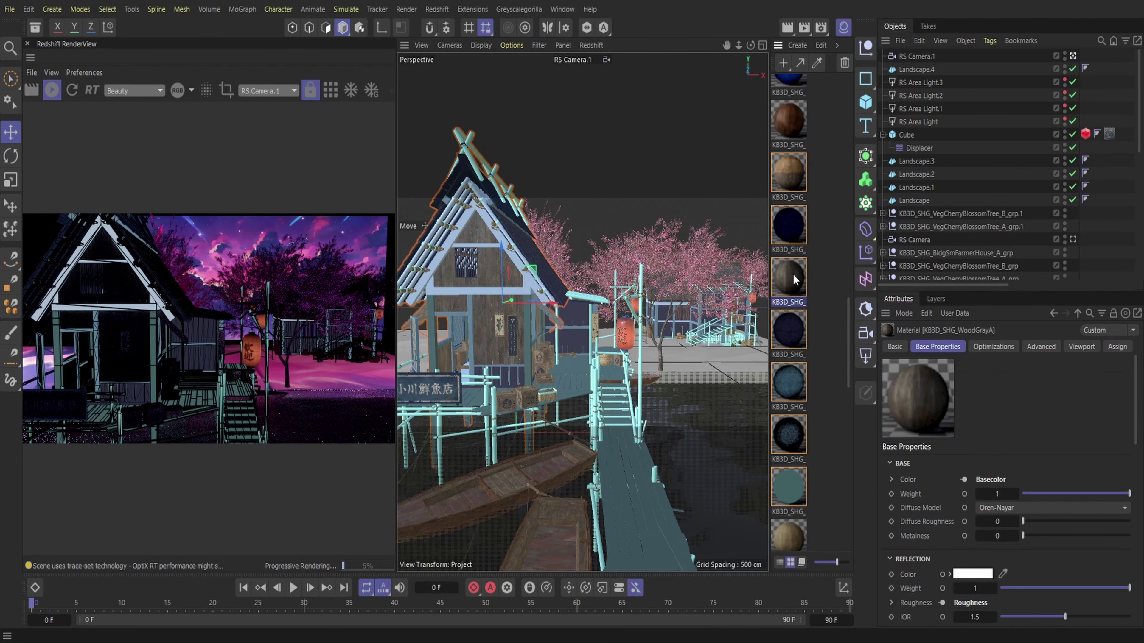
key("shift+c")
type("wire")
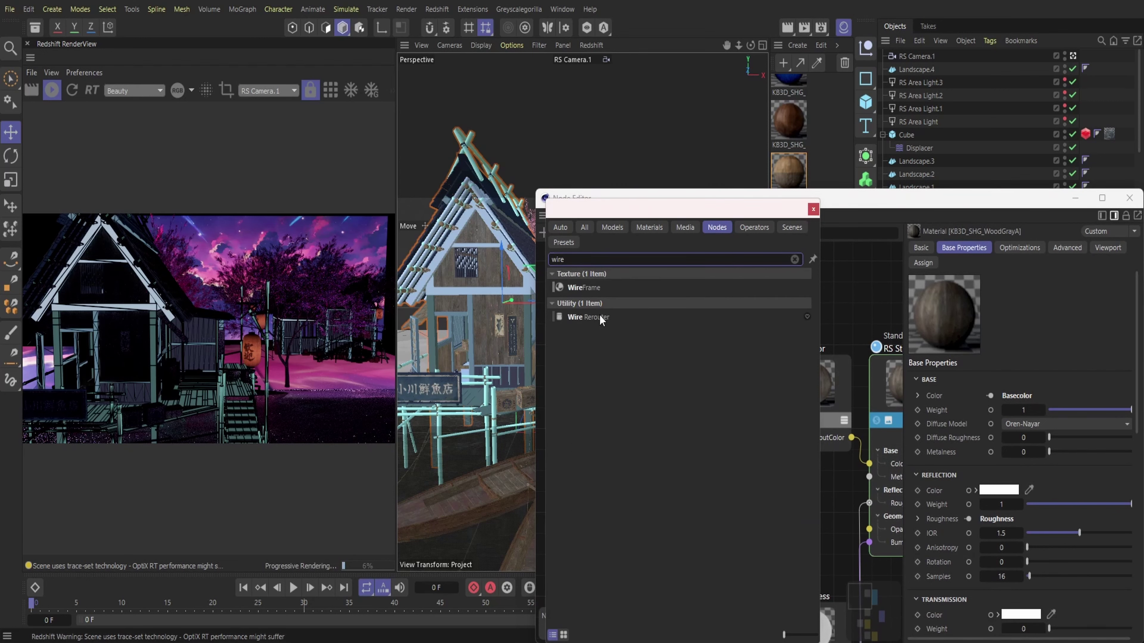
double_click(596, 289)
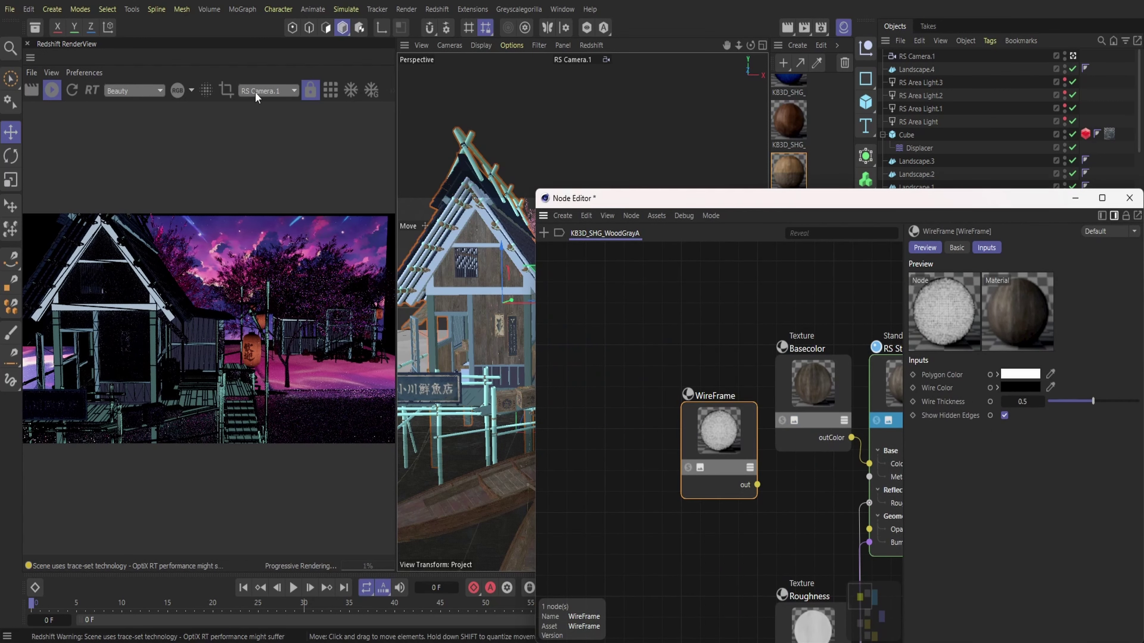
left_click(269, 90)
left_click(270, 135)
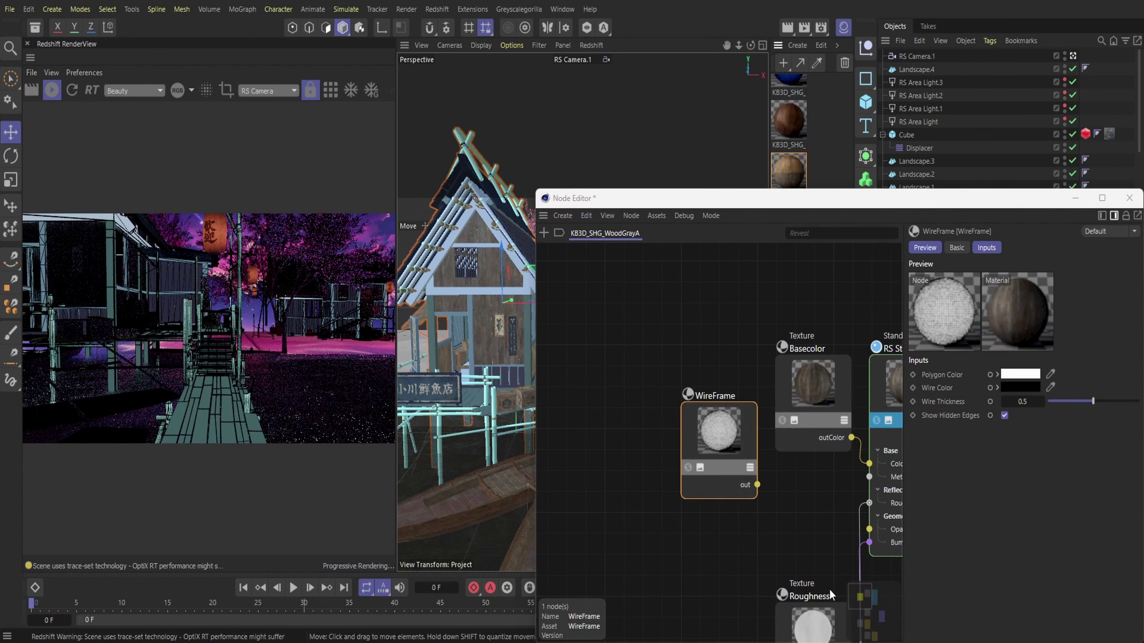
- Connect the WireFrame node of KB3D_SHG_WoodGrayA to the Output node's Surface
middle_click_drag(830, 594, 683, 398)
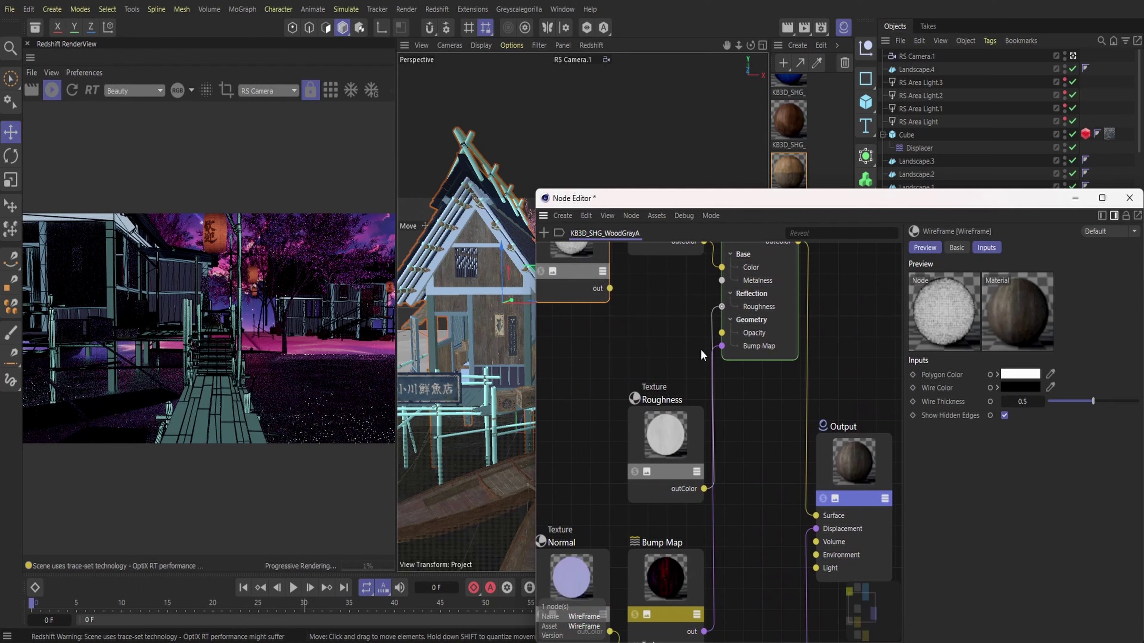
left_click_drag(610, 288, 830, 486)
left_click(857, 496)
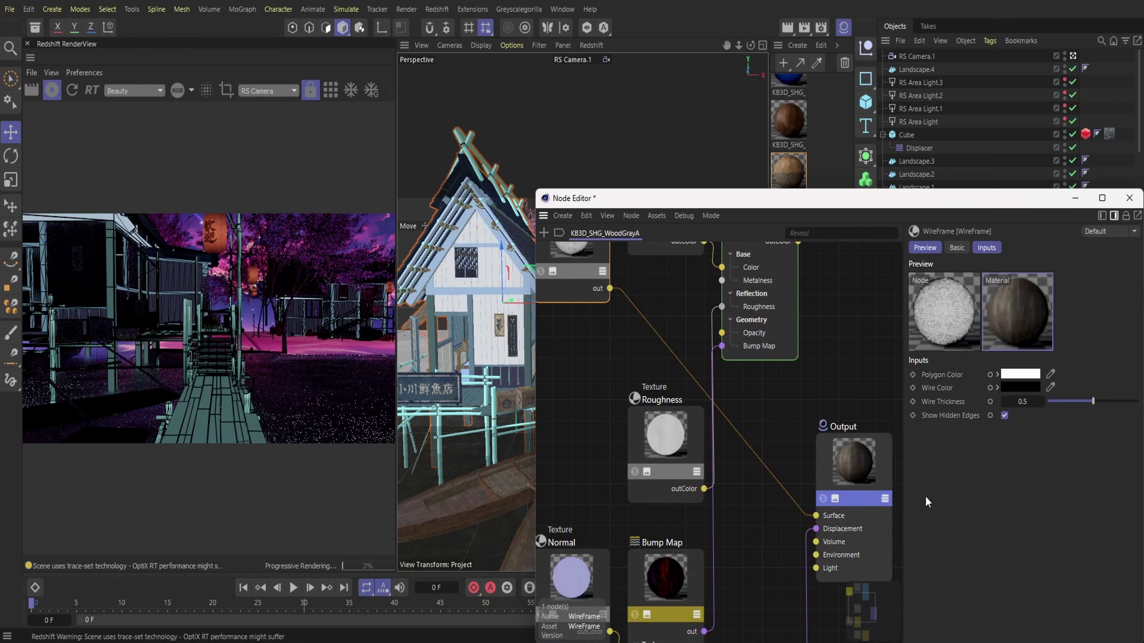
- Turn off Show Hidden Edges on KB3D_SHG_WoodGrayA's WireFrame node and set its Wire Thickness to 3
left_click_drag(1092, 401, 1137, 401)
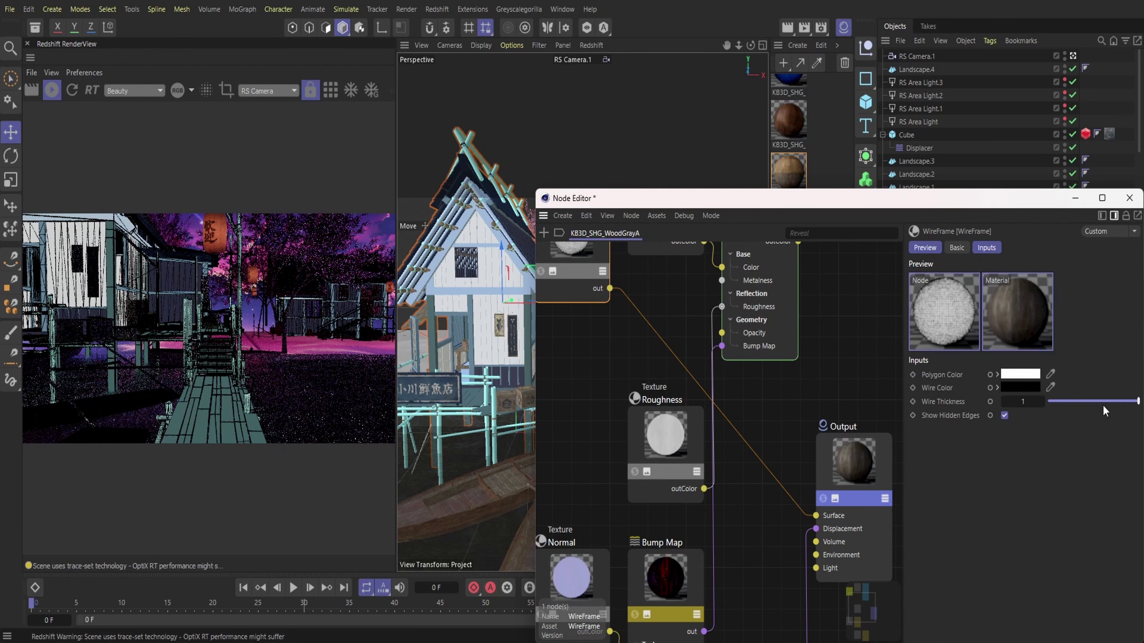
left_click(1005, 415)
double_click(1022, 402)
type("2")
key("Return")
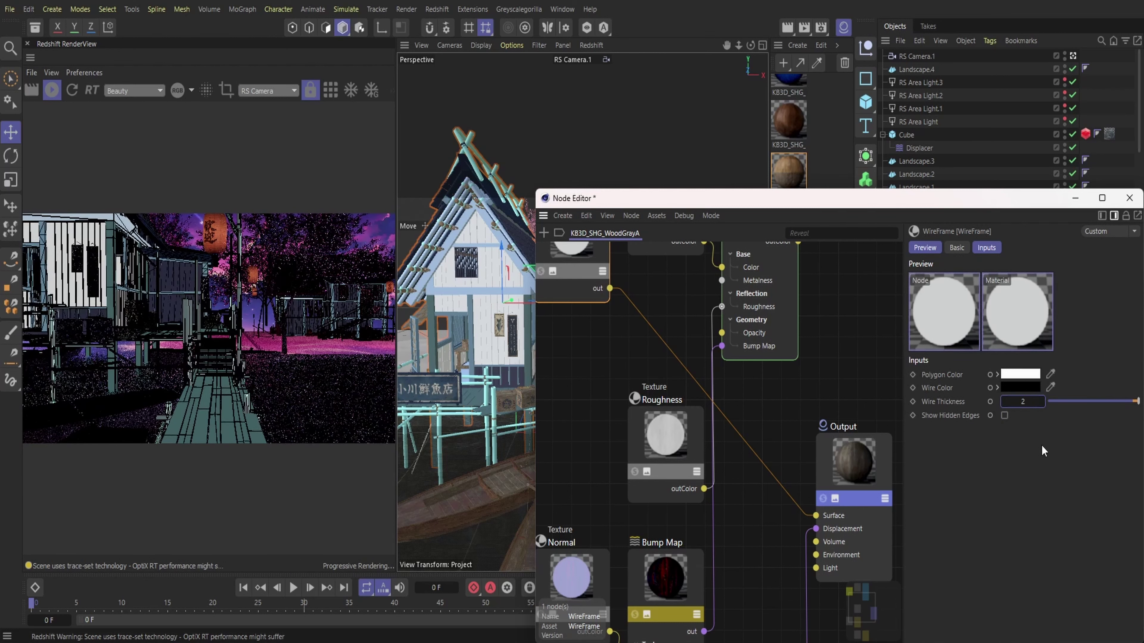
double_click(1020, 403)
type("3")
key("Return")
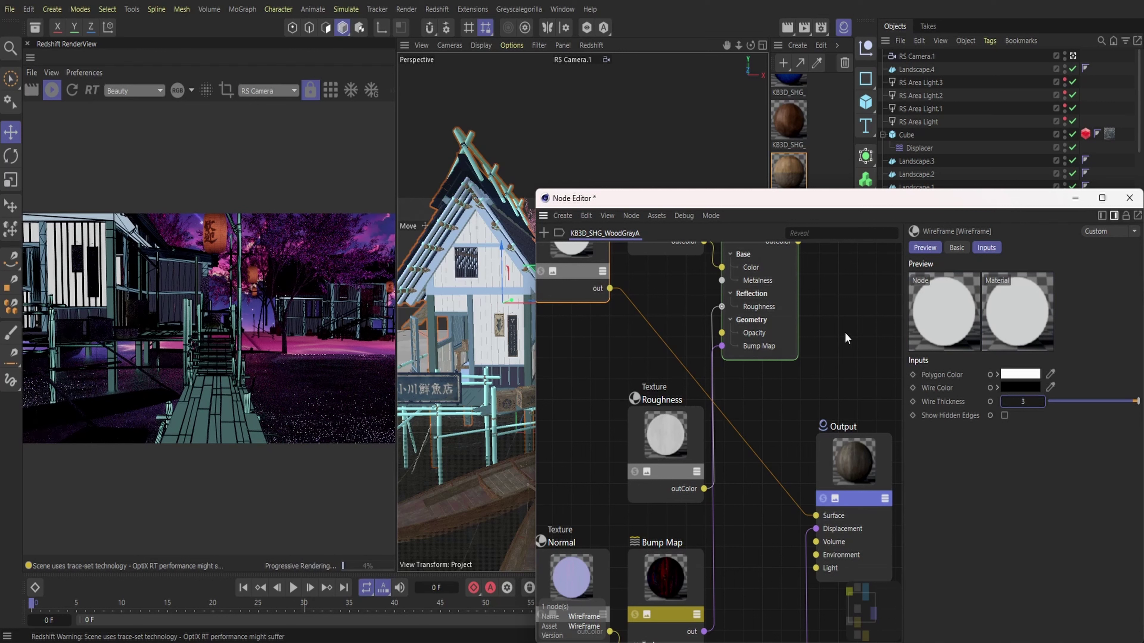
- Set the WireFrame's Polygon Color to slate blue (R 44, G 56, B 83) and the RS Standard node's Reflection Weight to 0
left_click(1028, 376)
left_click(1095, 496)
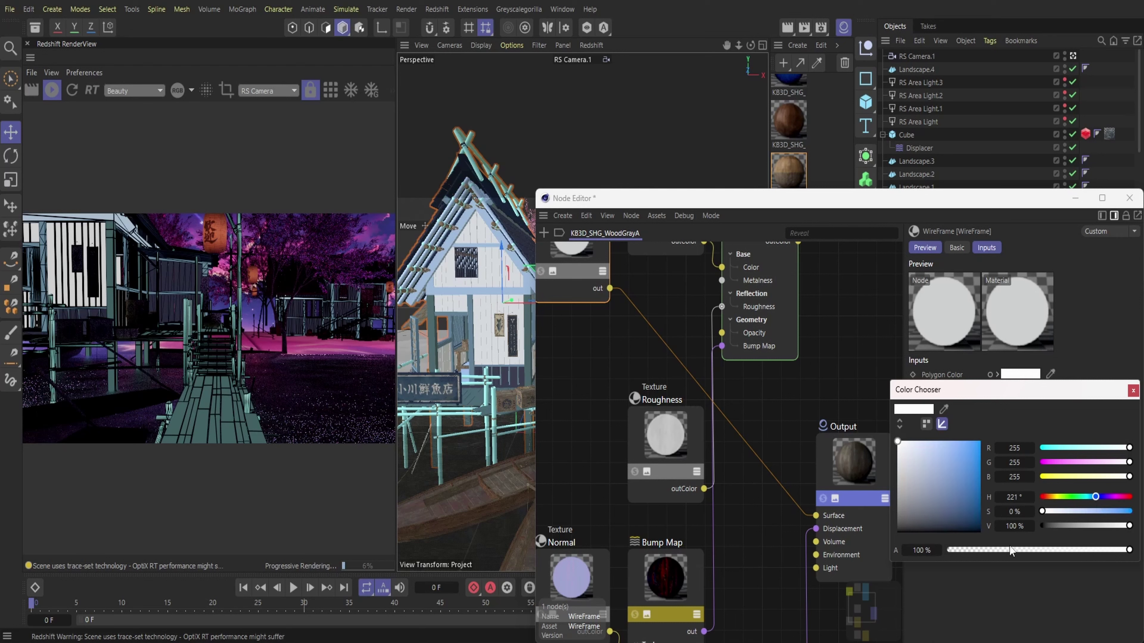
left_click(959, 519)
left_click(944, 515)
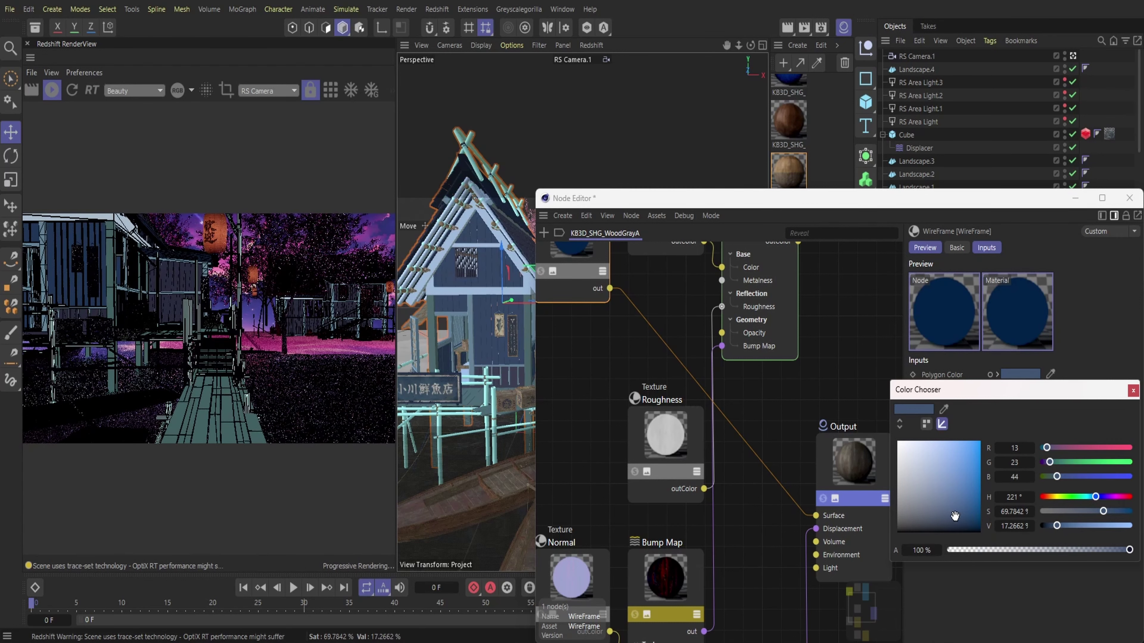
mouse_move(937, 524)
left_mouse_down()
mouse_move(915, 508)
mouse_move(934, 529)
mouse_move(968, 501)
left_mouse_up()
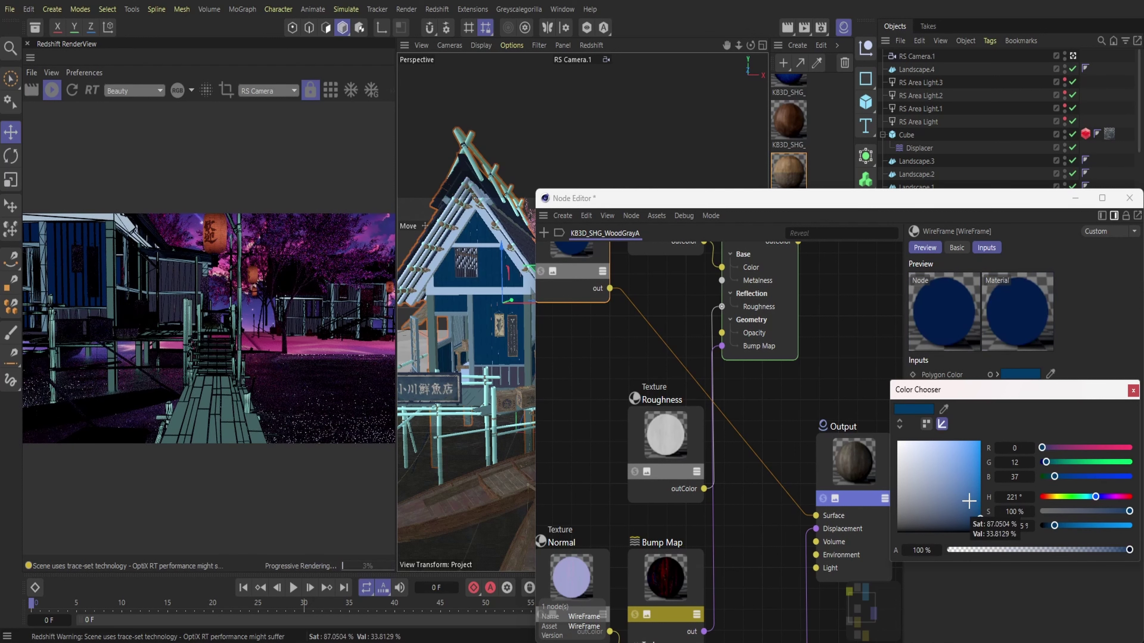
left_click(956, 445)
mouse_move(955, 513)
left_mouse_down()
mouse_move(925, 516)
mouse_move(935, 502)
left_mouse_up()
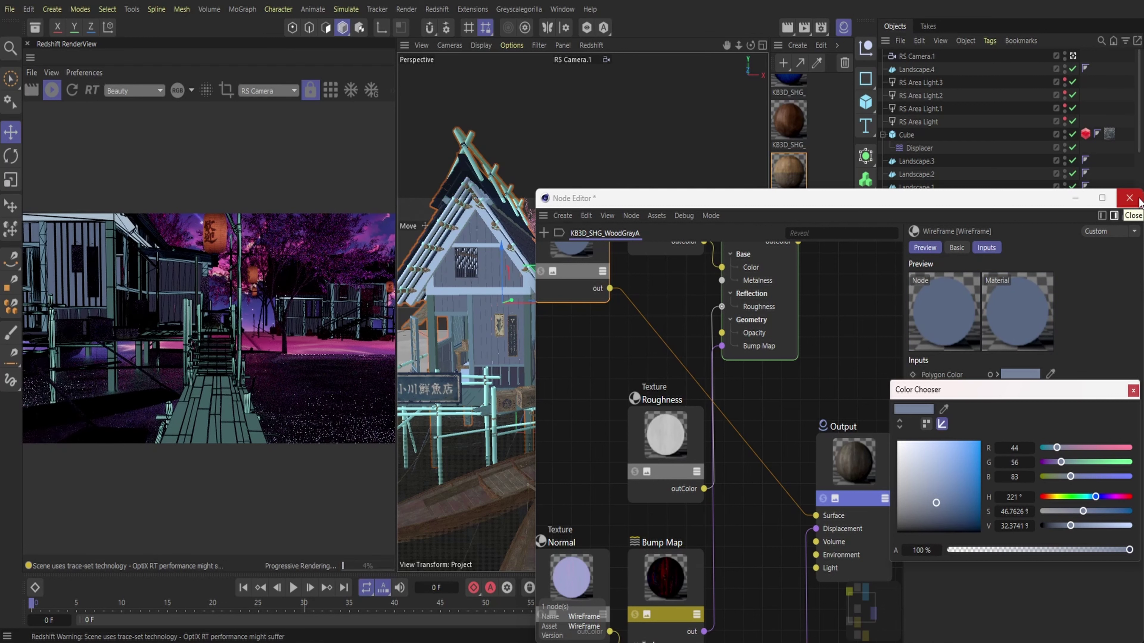
left_click(796, 292)
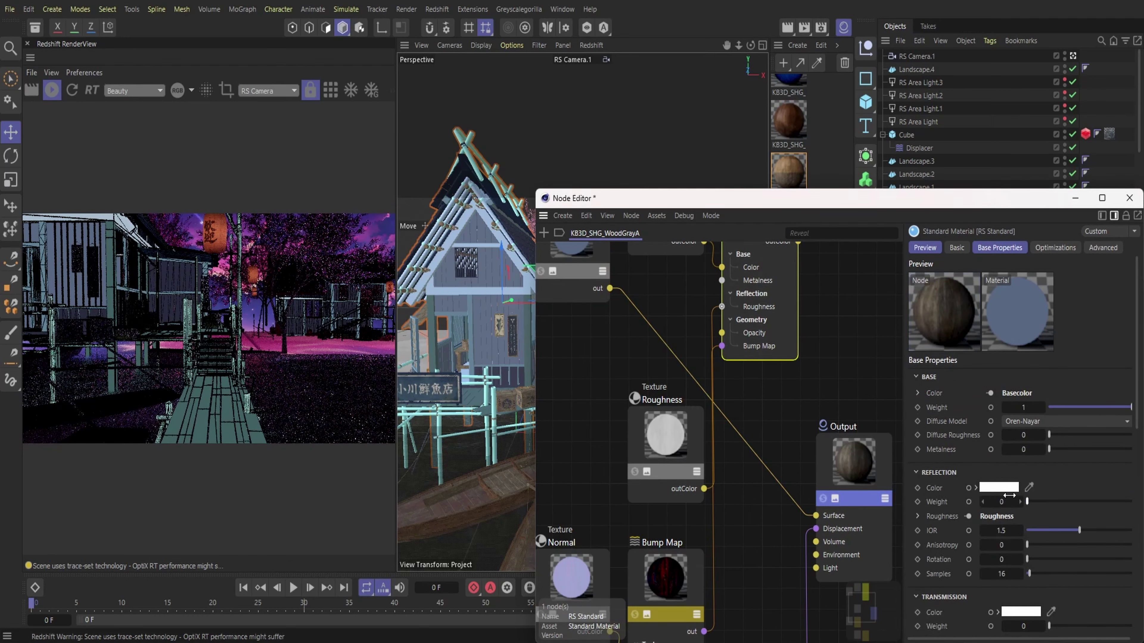
left_click(1129, 198)
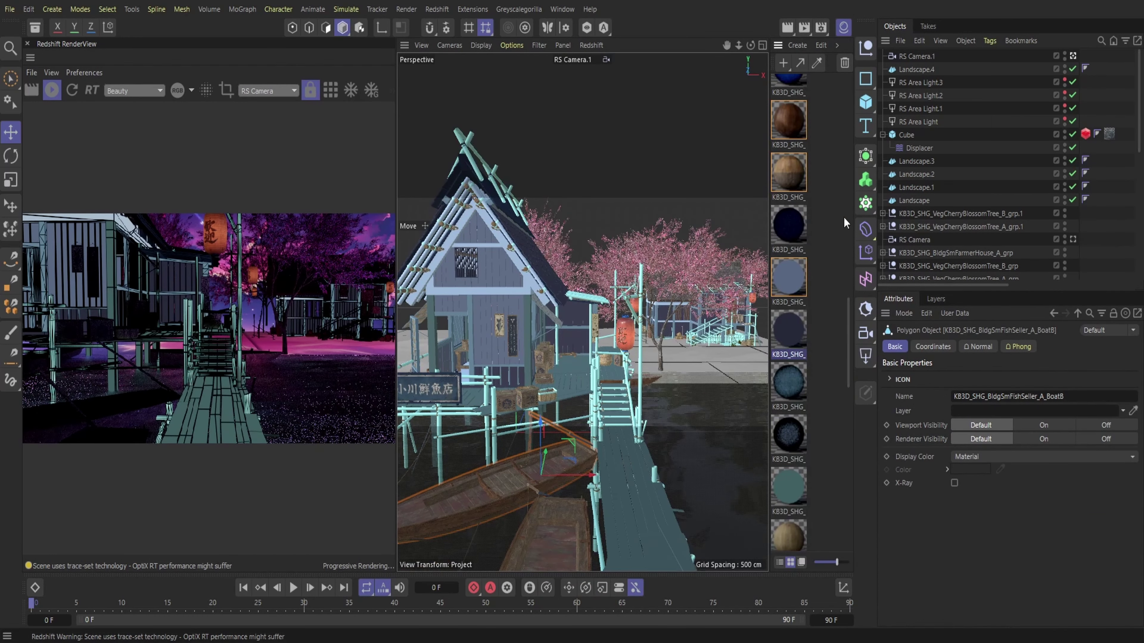
- Open the boat's KB3D_SHG_WoodOrangeWorn material in the node graph and add a WireFrame node
double_click(783, 112)
left_click(543, 137)
type("wire")
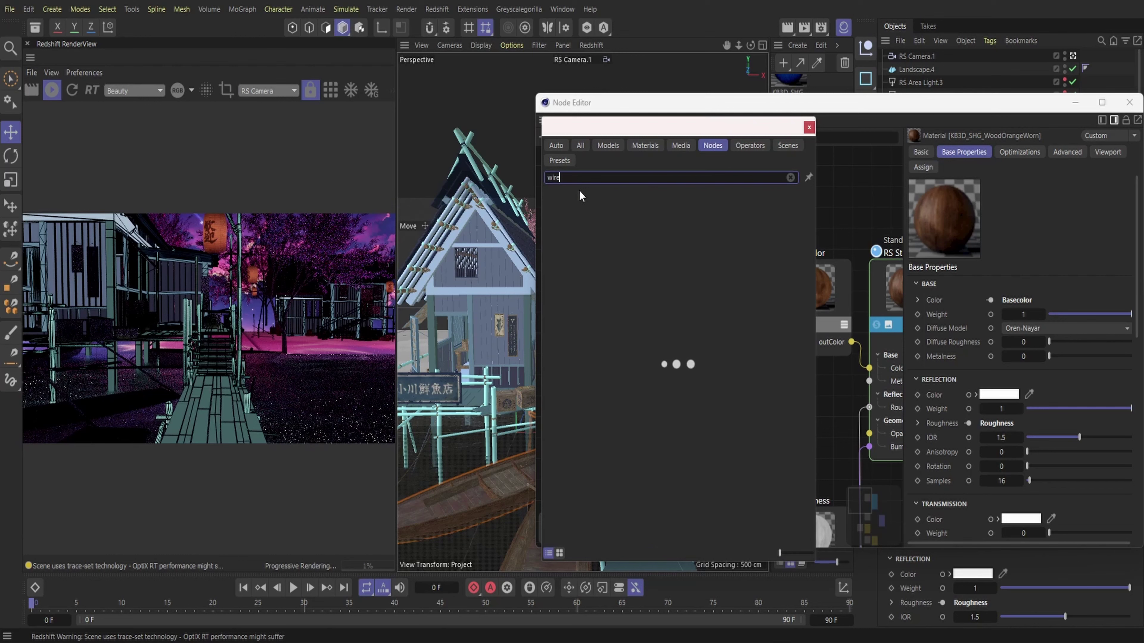
double_click(574, 206)
- Connect the WireFrame node to the Output's Surface, with Wire Thickness 1 and Show Hidden Edges turned off
left_click_drag(869, 513, 881, 520)
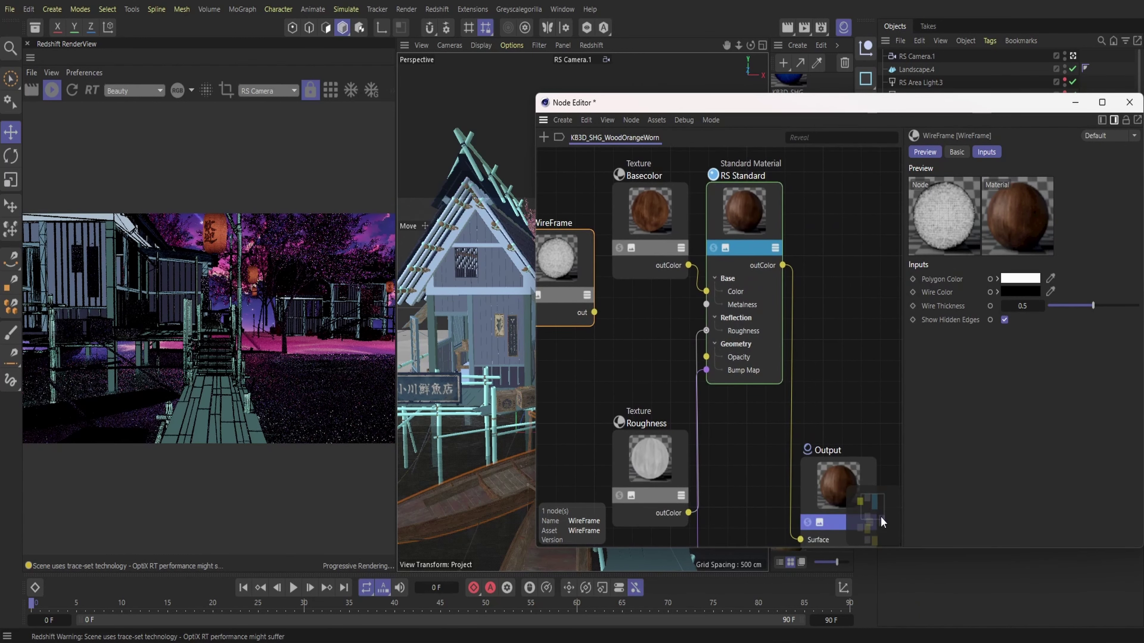
left_click_drag(595, 312, 808, 490)
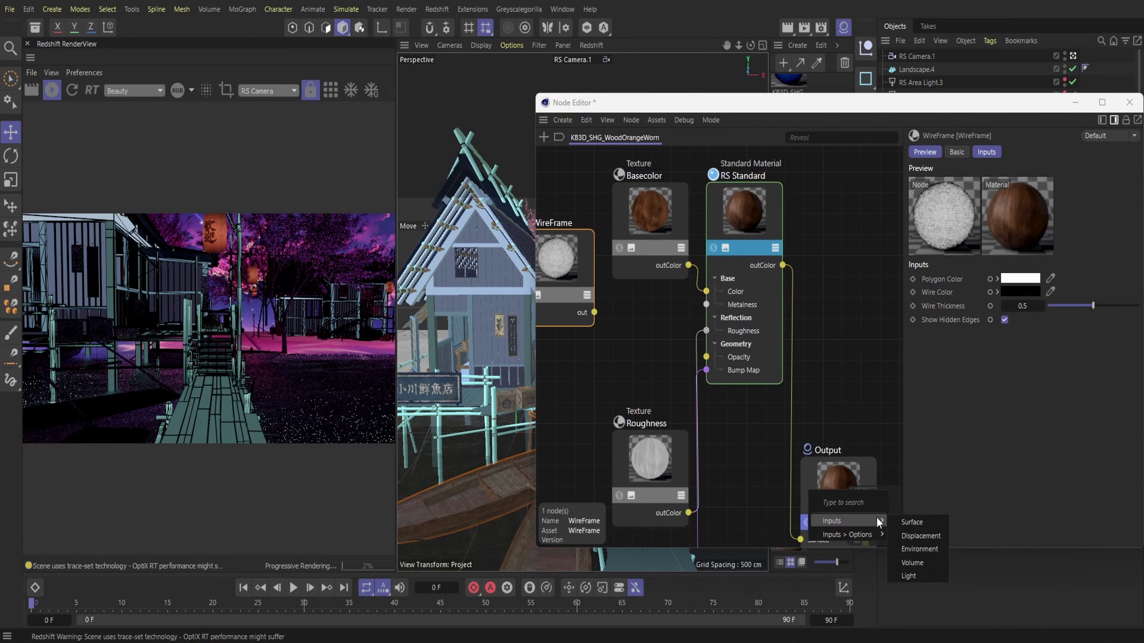
left_click(896, 519)
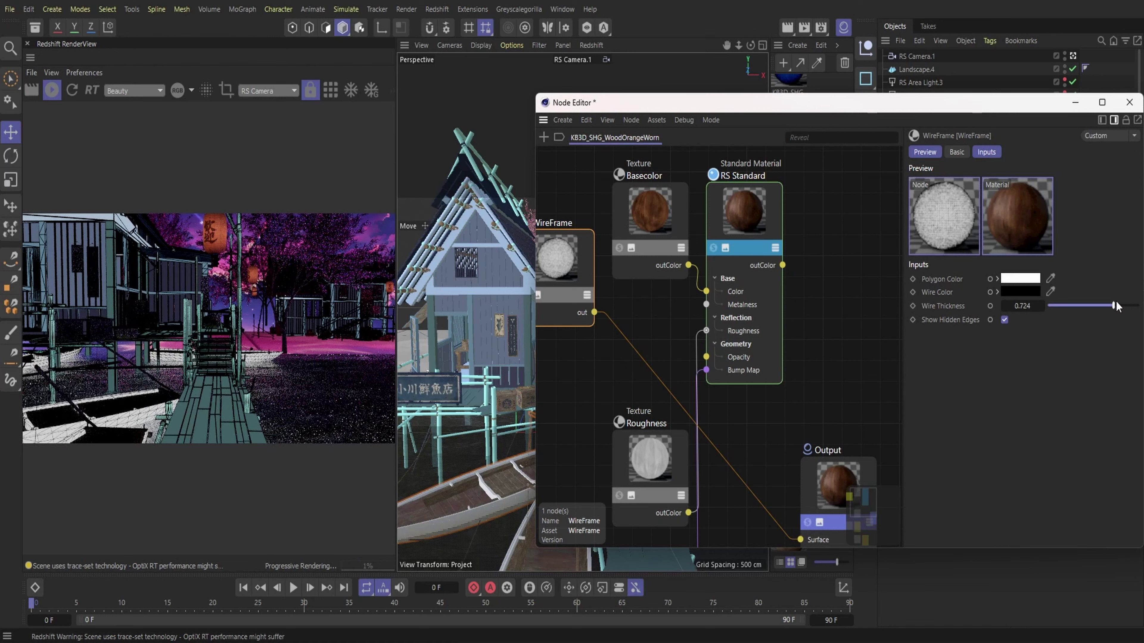
left_click_drag(1113, 305, 1139, 306)
left_click(1004, 320)
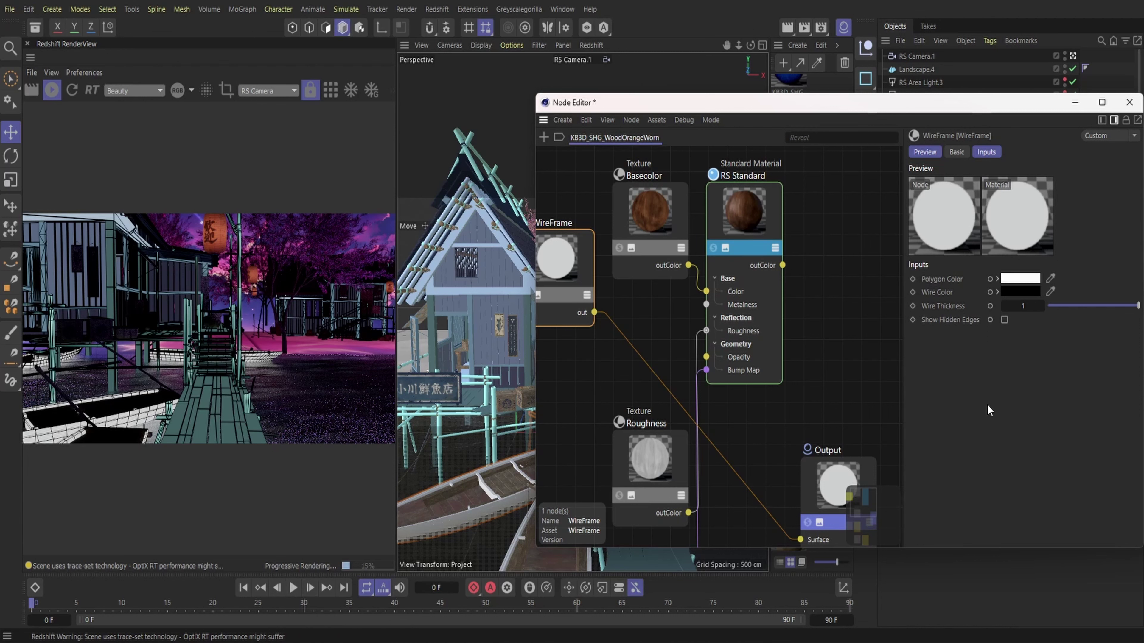
- Set KB3D_SHG_WoodOrangeWorn's WireFrame Polygon Color to muted teal (R 31, G 86, B 106) and its Wire Thickness to 2
left_click(1021, 279)
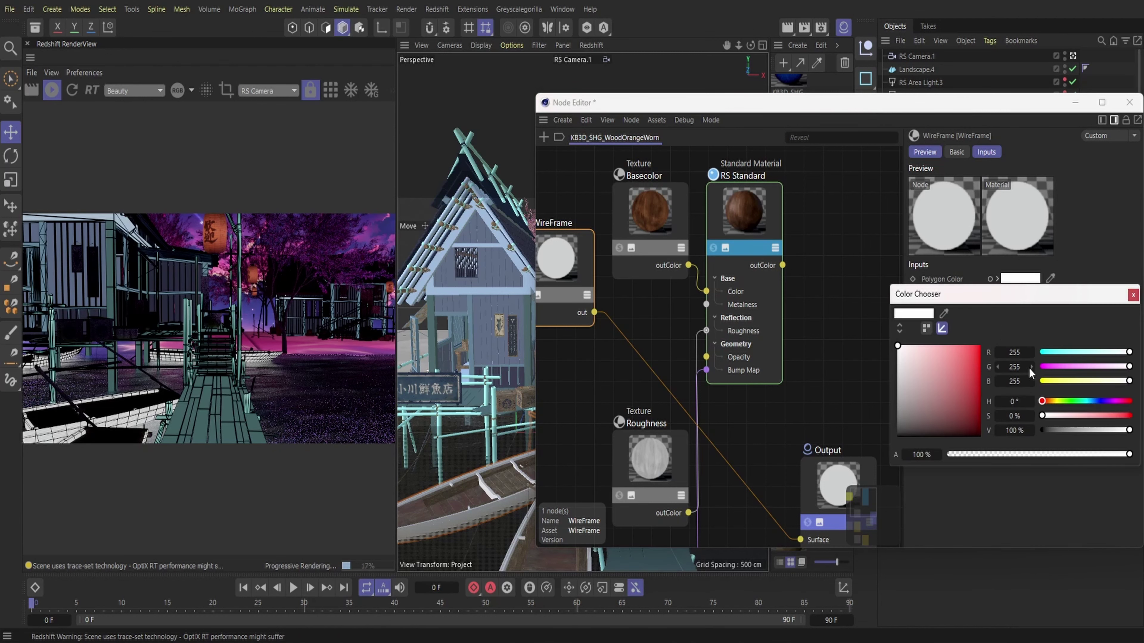
left_click(1089, 402)
left_click(923, 348)
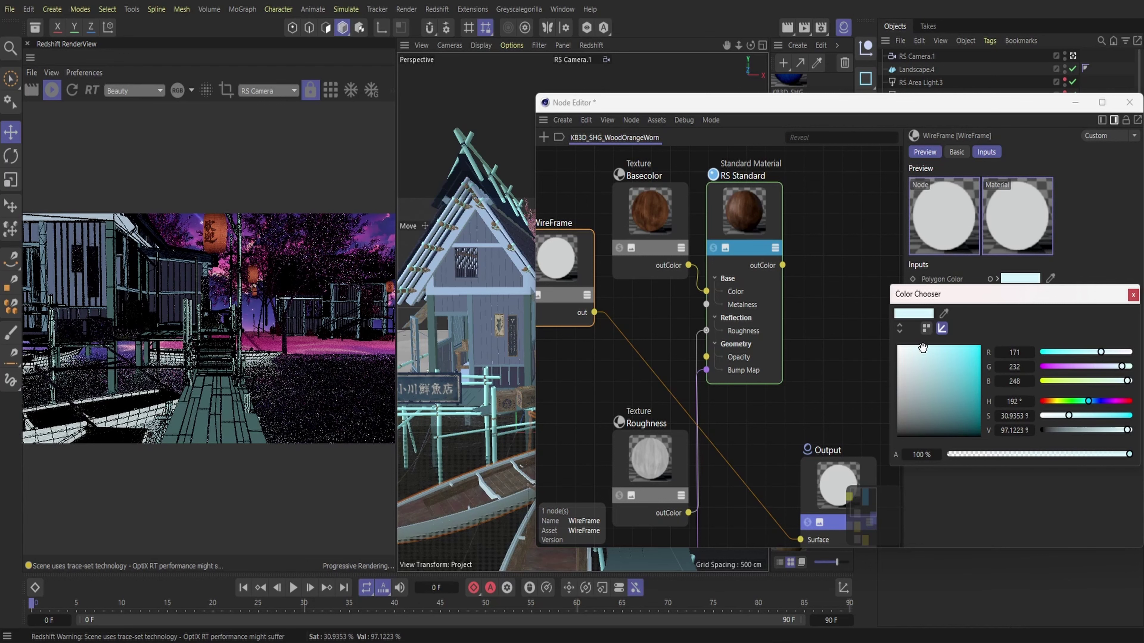
left_click_drag(922, 408, 980, 354)
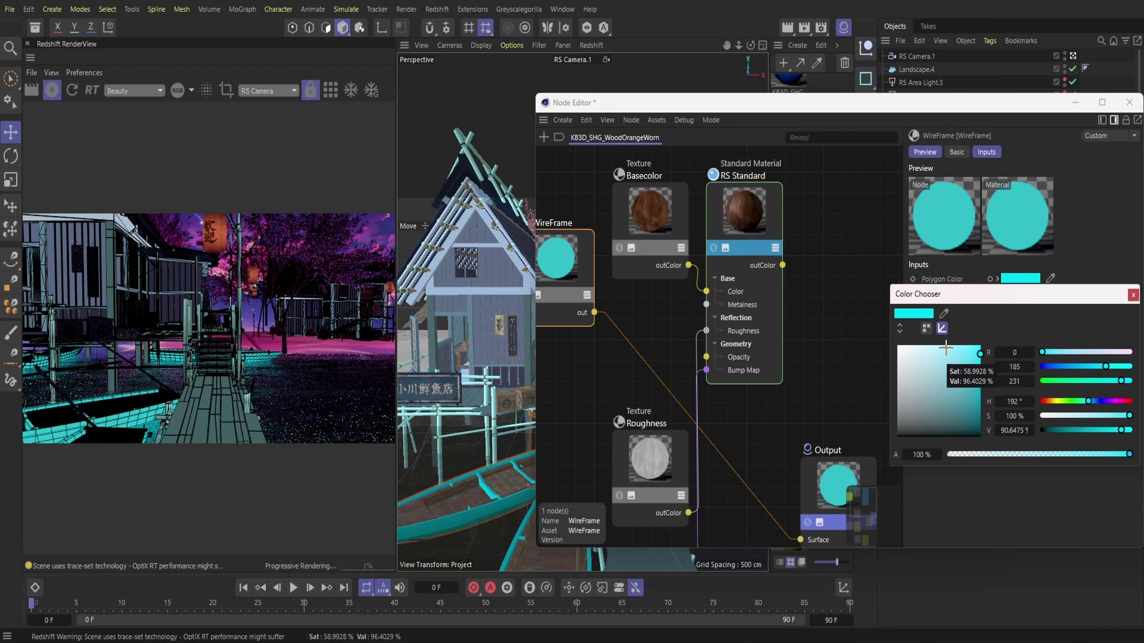
left_click(935, 351)
left_click(953, 413)
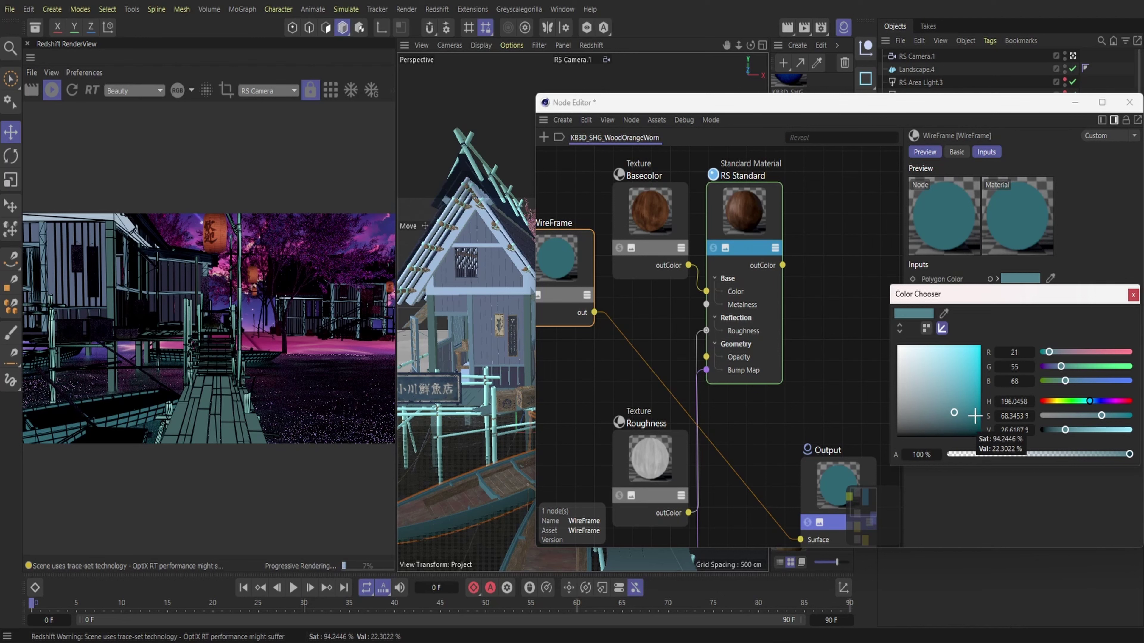
left_click(975, 416)
left_click(955, 398)
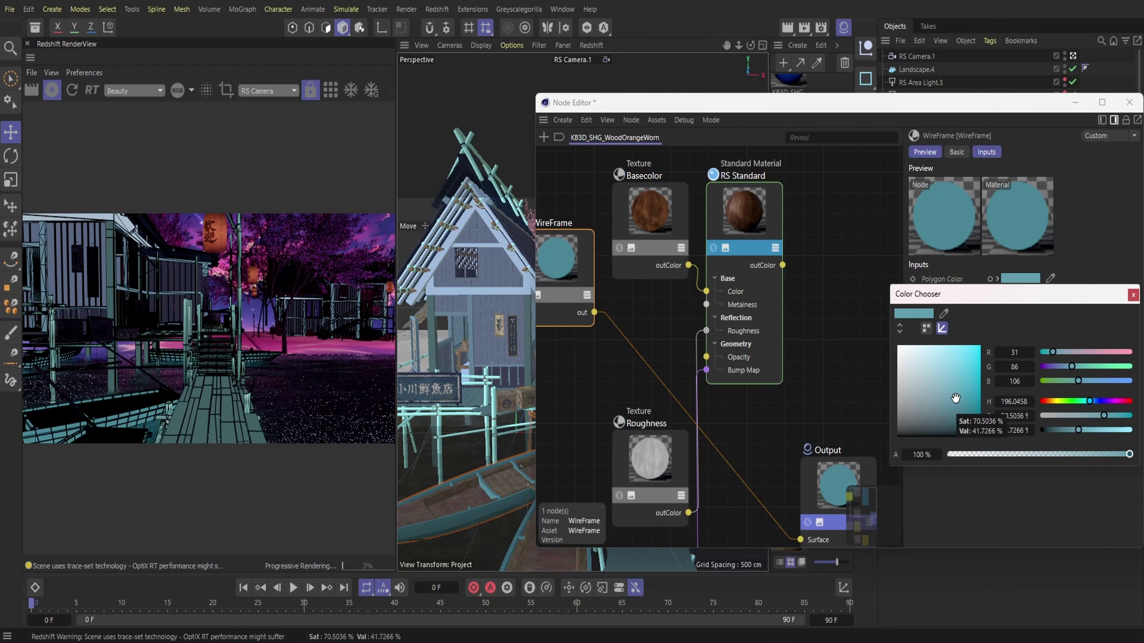
left_click(1132, 295)
left_click(1128, 102)
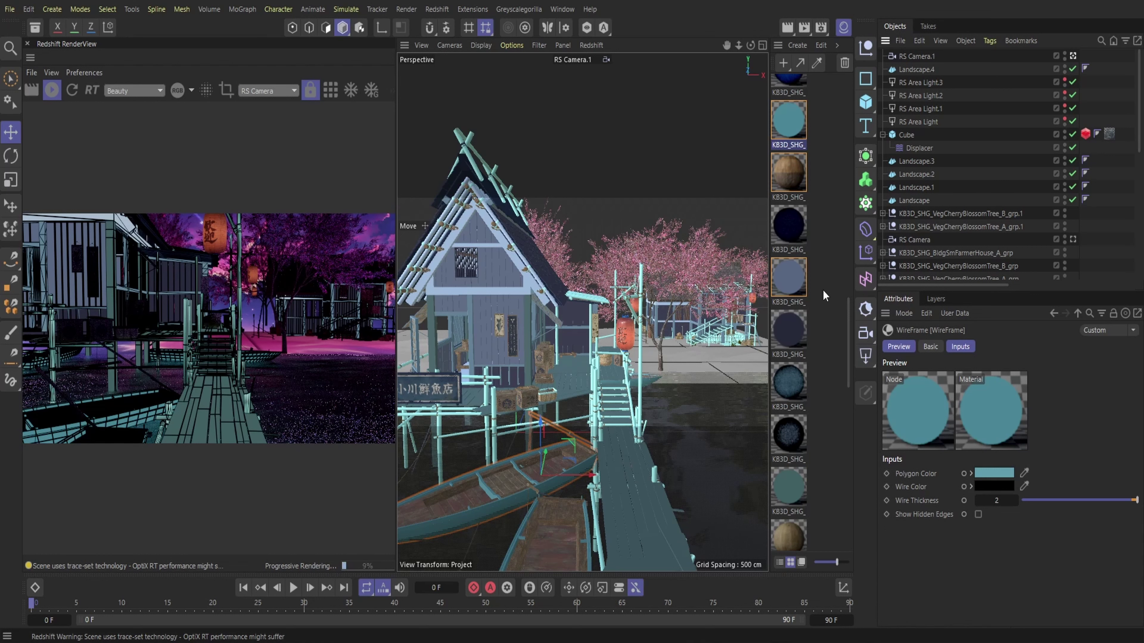
- Add a WireFrame node to the KB3D_SHG_WoodHeartwoodAtlasJ material and connect it to the Output's Surface
scroll(825, 311, "down", 5)
scroll(794, 349, "down", 8)
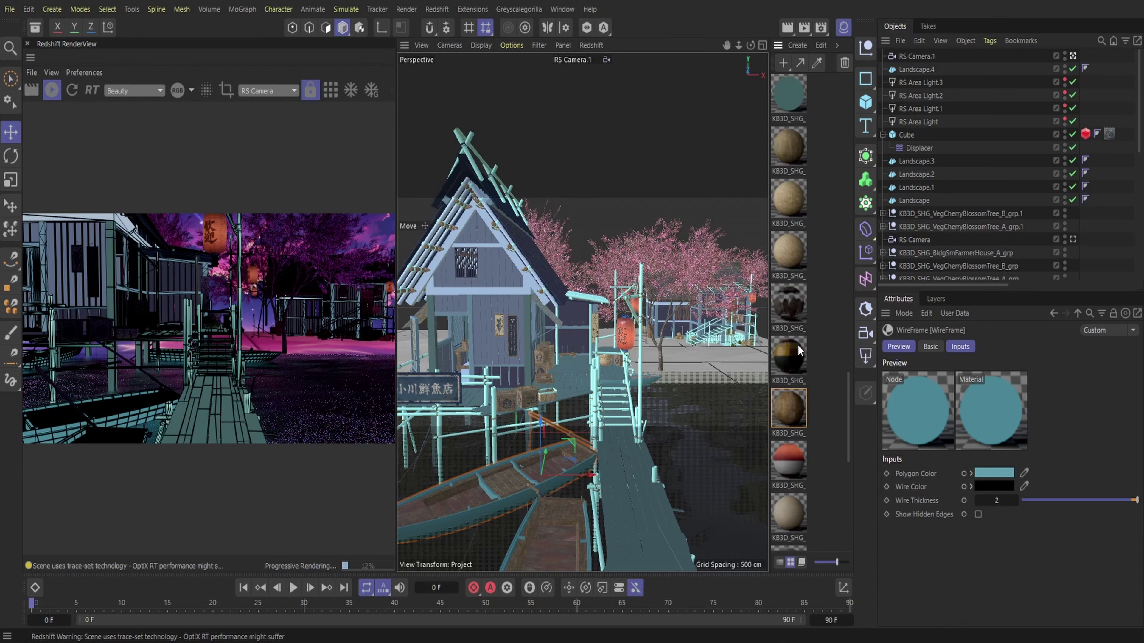
left_click(777, 177)
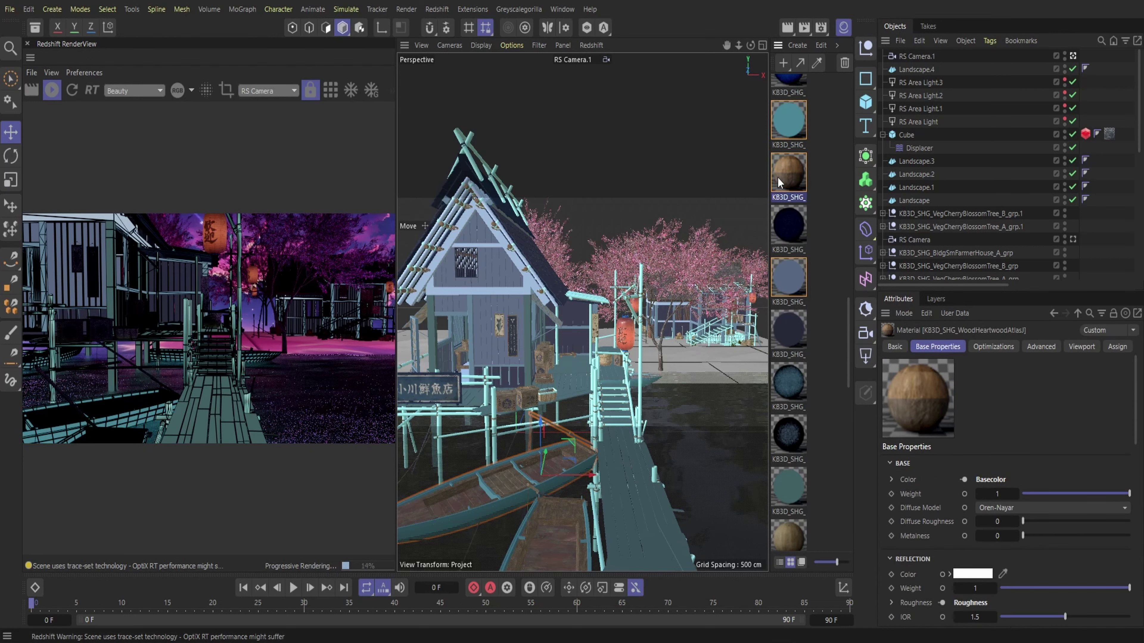
double_click(776, 177)
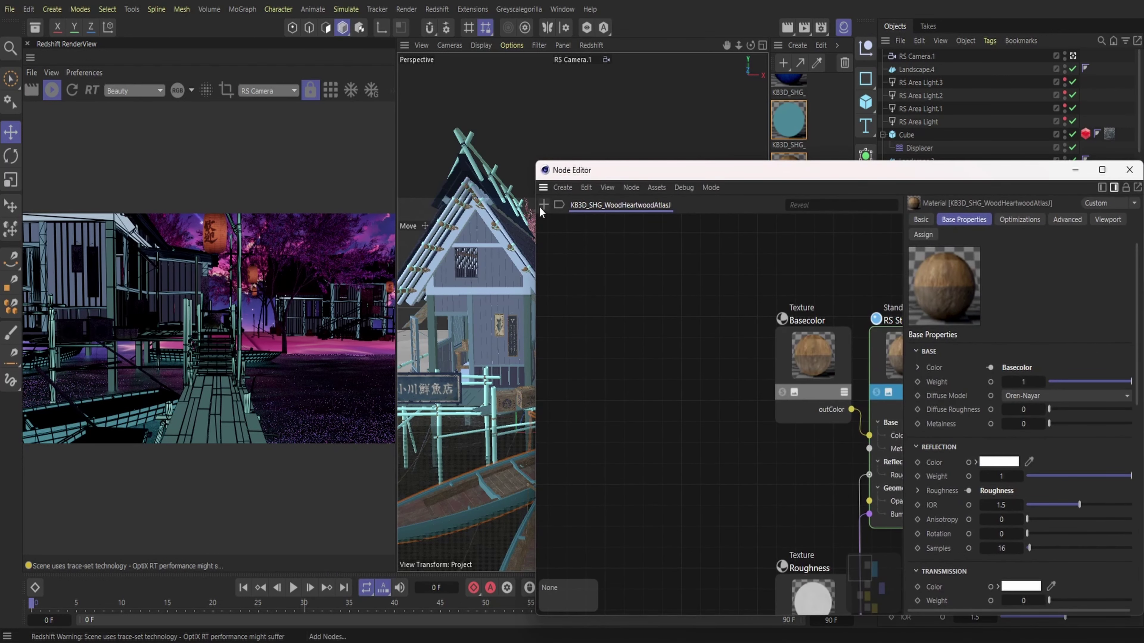
key("Tab")
type("wire")
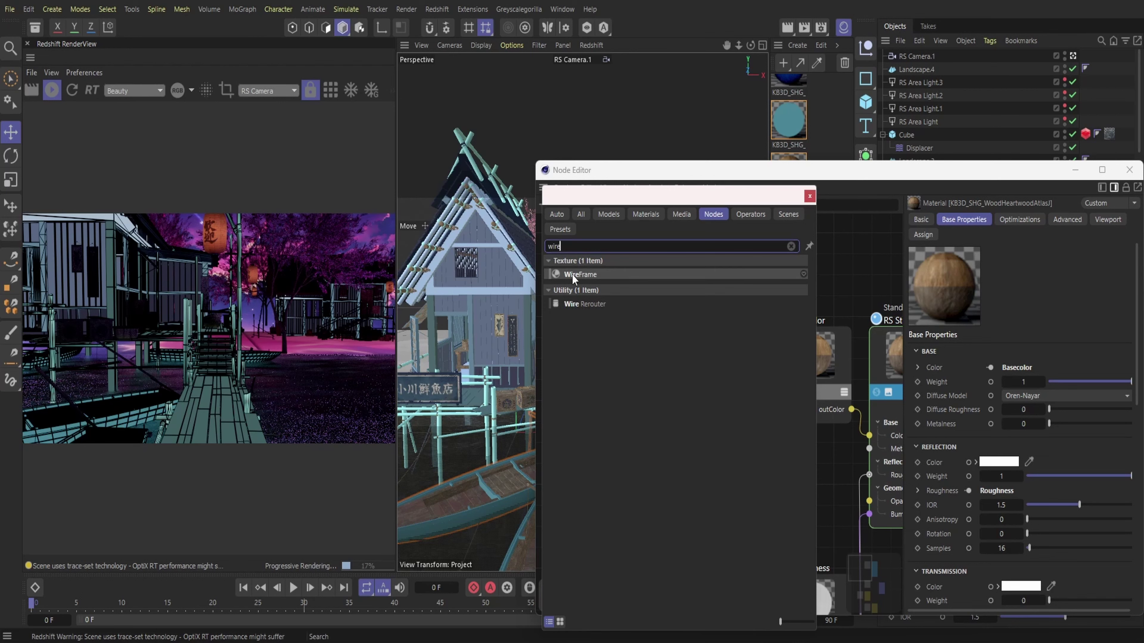
double_click(572, 273)
left_click_drag(875, 599, 871, 579)
left_click_drag(586, 286, 847, 500)
left_click(912, 513)
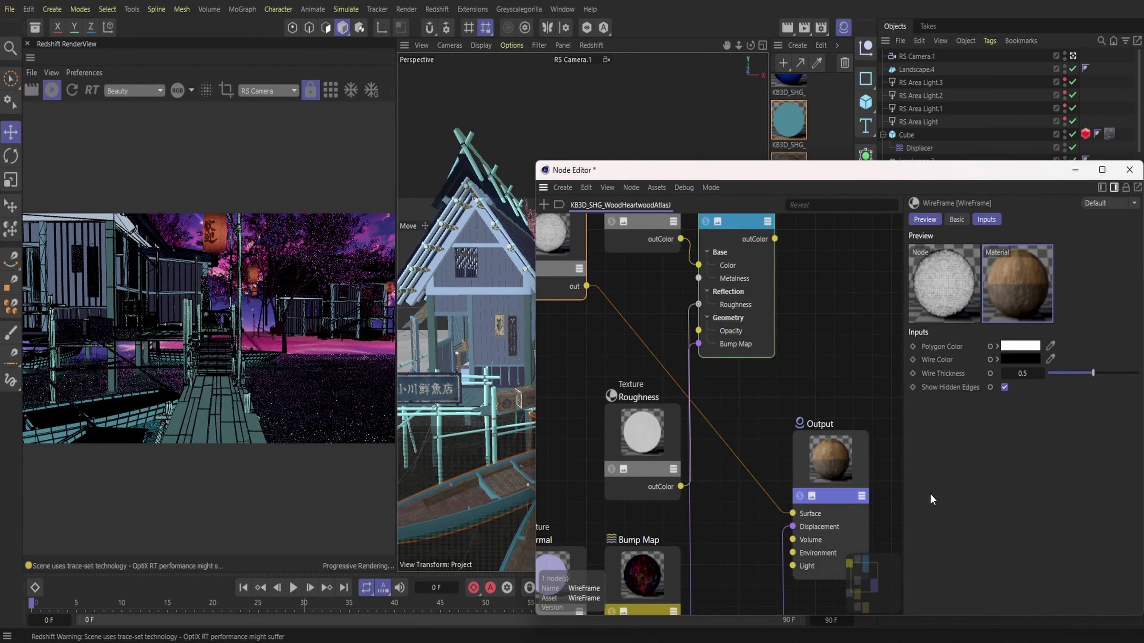
- Set KB3D_SHG_WoodHeartwoodAtlasJ's WireFrame to Wire Thickness 1 and a light cyan Polygon Color
left_click_drag(1093, 373, 1139, 373)
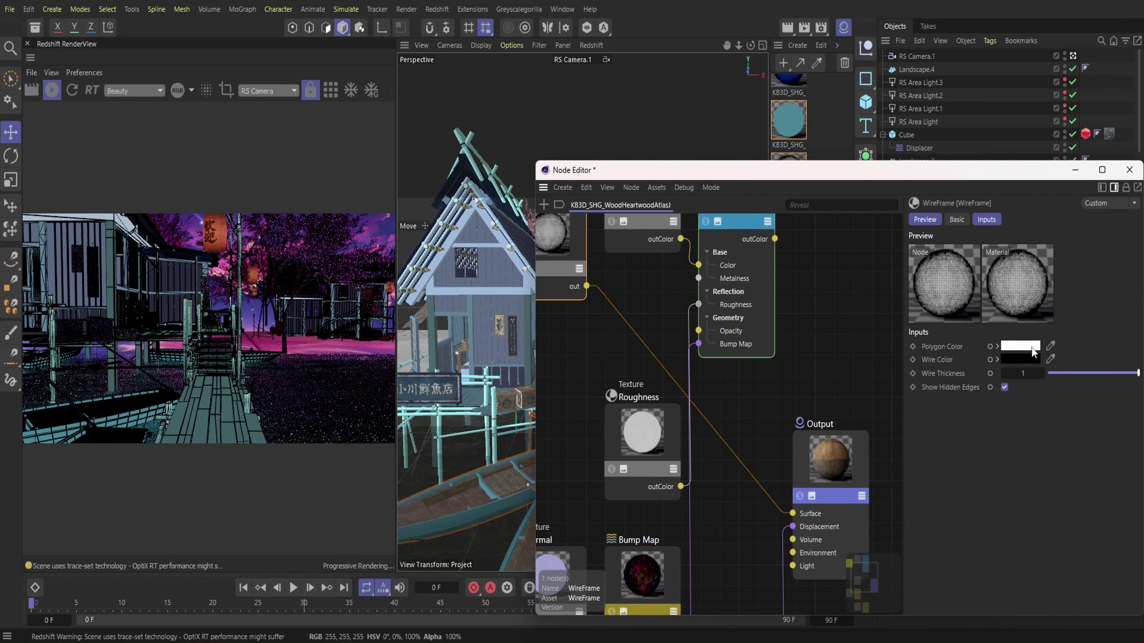
left_click(1031, 346)
left_click(1082, 419)
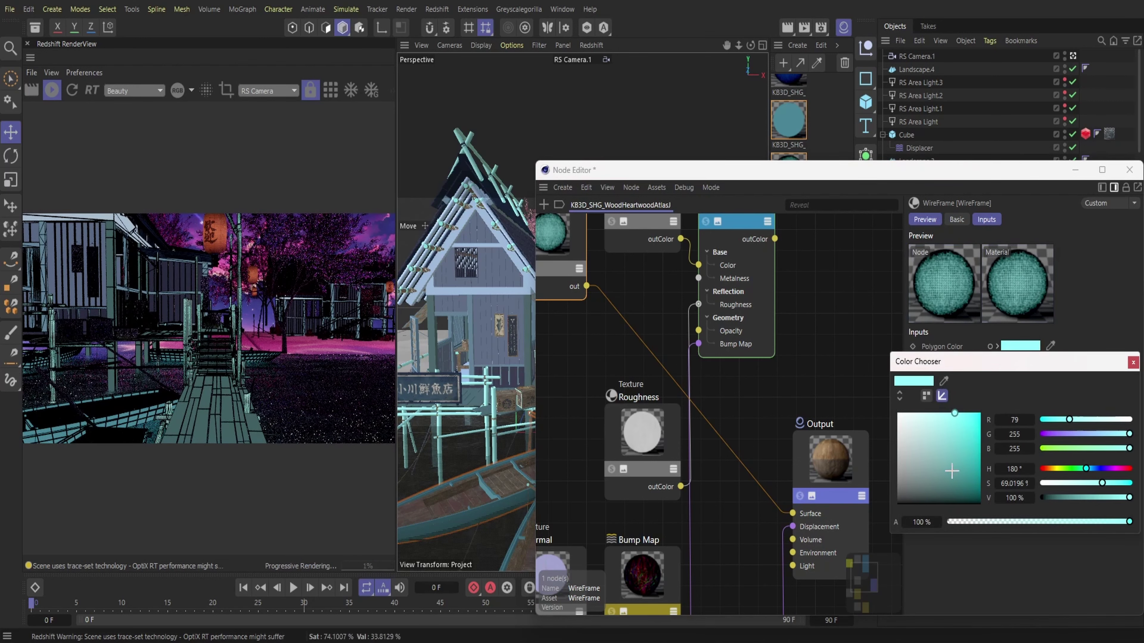
left_click(941, 417)
left_click(1131, 364)
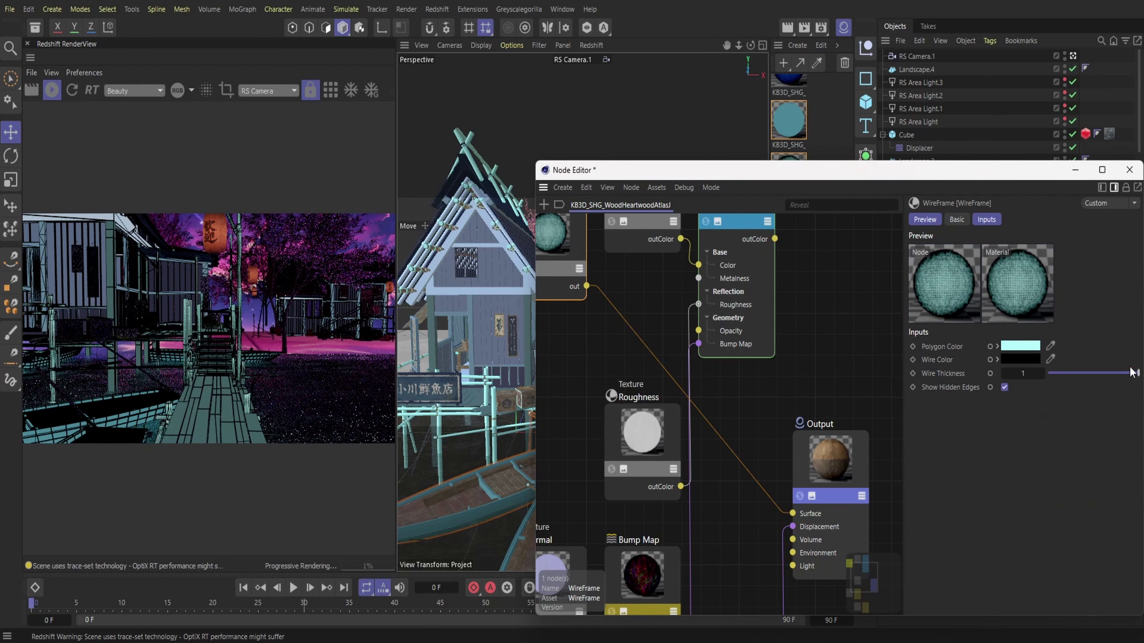
- Set the Reflection Weight of KB3D_SHG_WoodHeartwoodAtlasJ's RS Standard node to 0 and close the node graph
left_click(744, 319)
left_click(1128, 170)
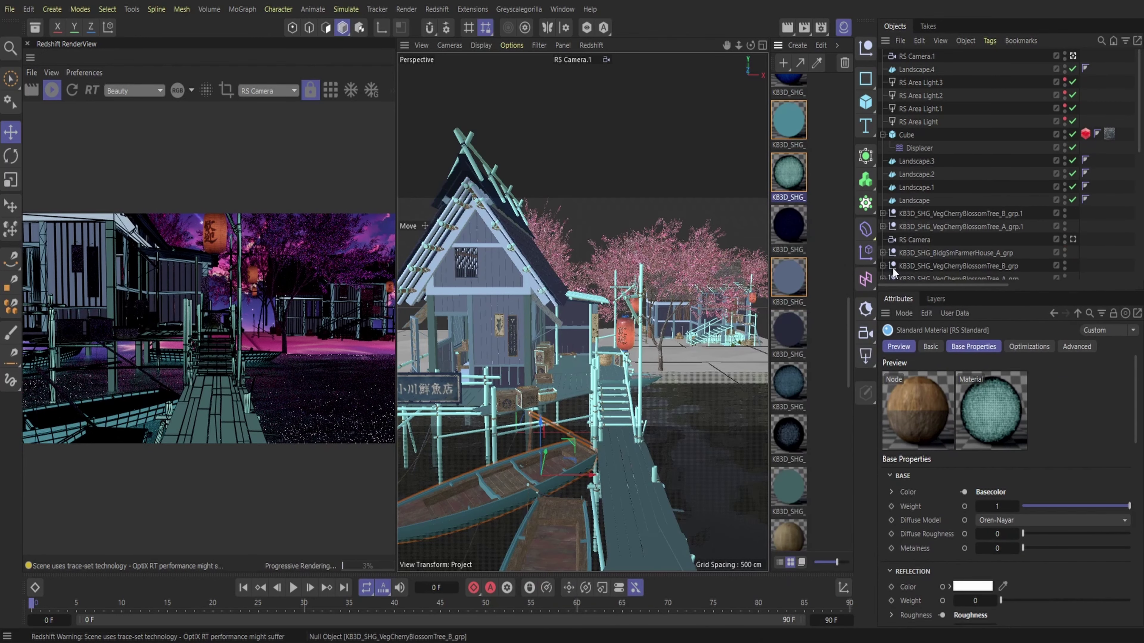
- Add a WireFrame node to the KB3D_SHG_RopesTrimJ material and connect it to the Output's Surface
scroll(801, 494, "down", 5)
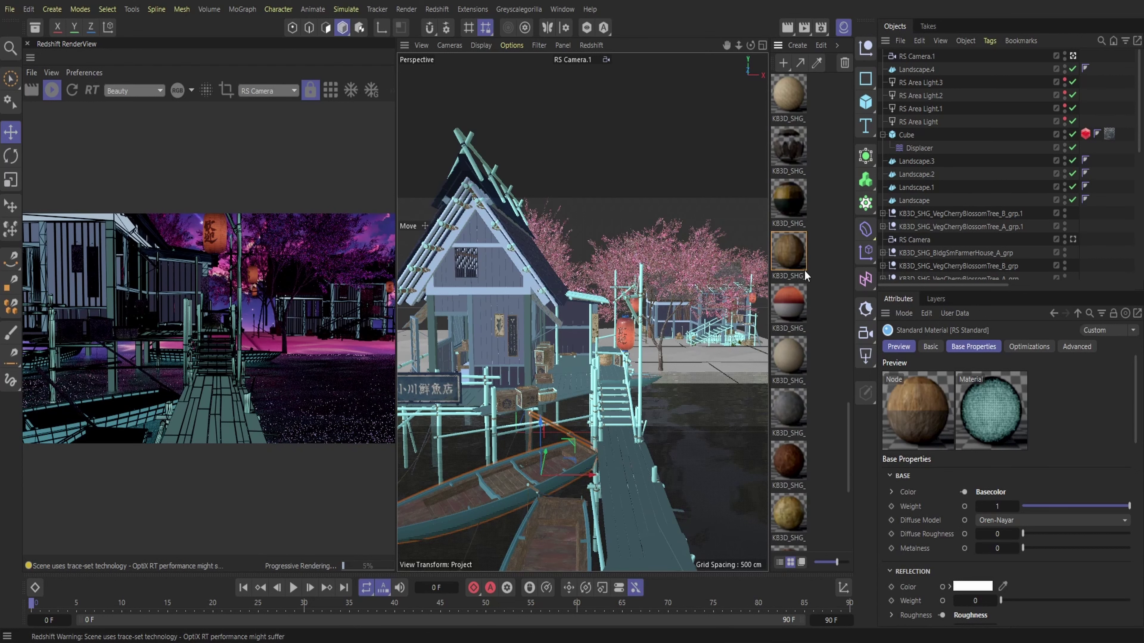
left_click(802, 259)
double_click(790, 255)
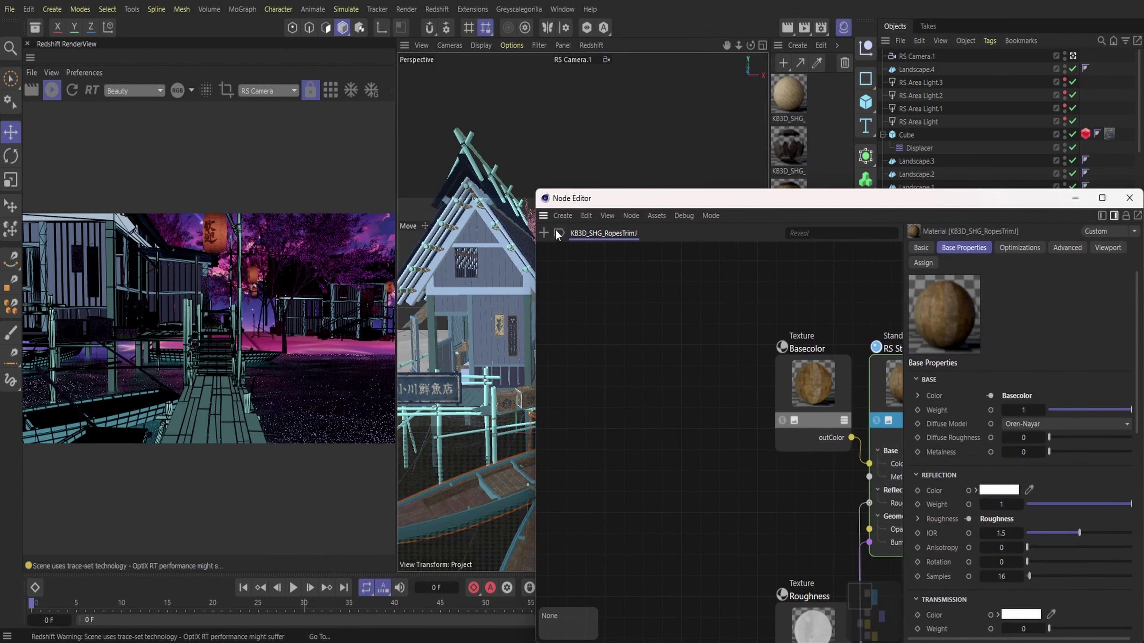
key("Tab")
type("wire")
double_click(597, 289)
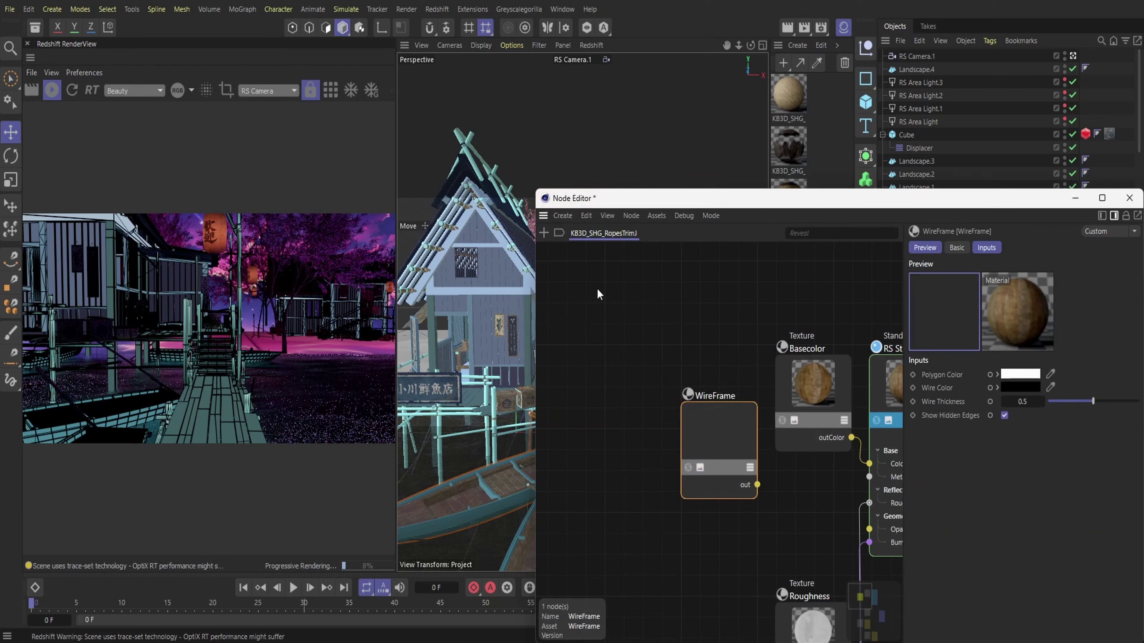
left_click_drag(864, 607, 878, 619)
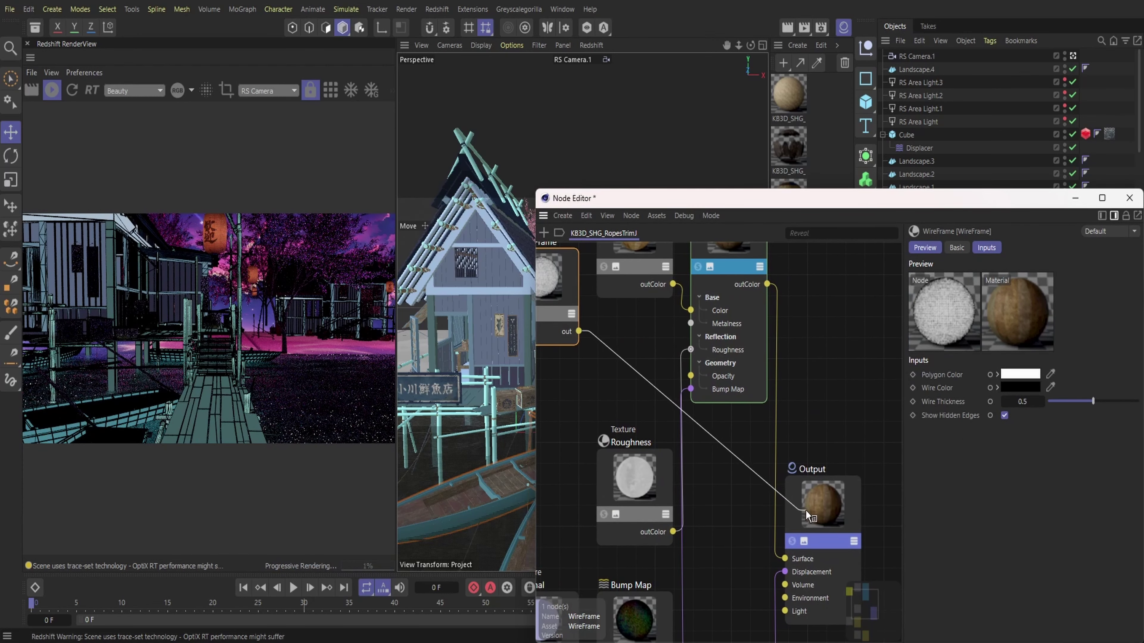
left_click_drag(805, 510, 841, 543)
left_click(894, 542)
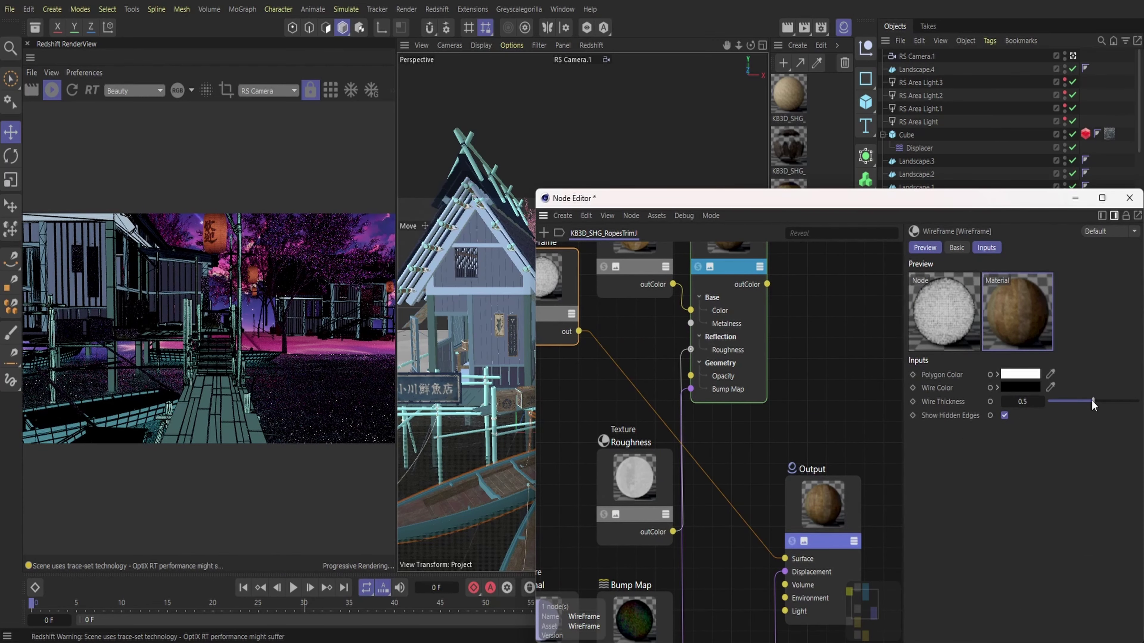
- Set KB3D_SHG_RopesTrimJ's WireFrame to Wire Thickness 1, no hidden edges, and a muted purple Polygon Color (R 39, G 38, B 81), then close the node graph
left_click(1018, 374)
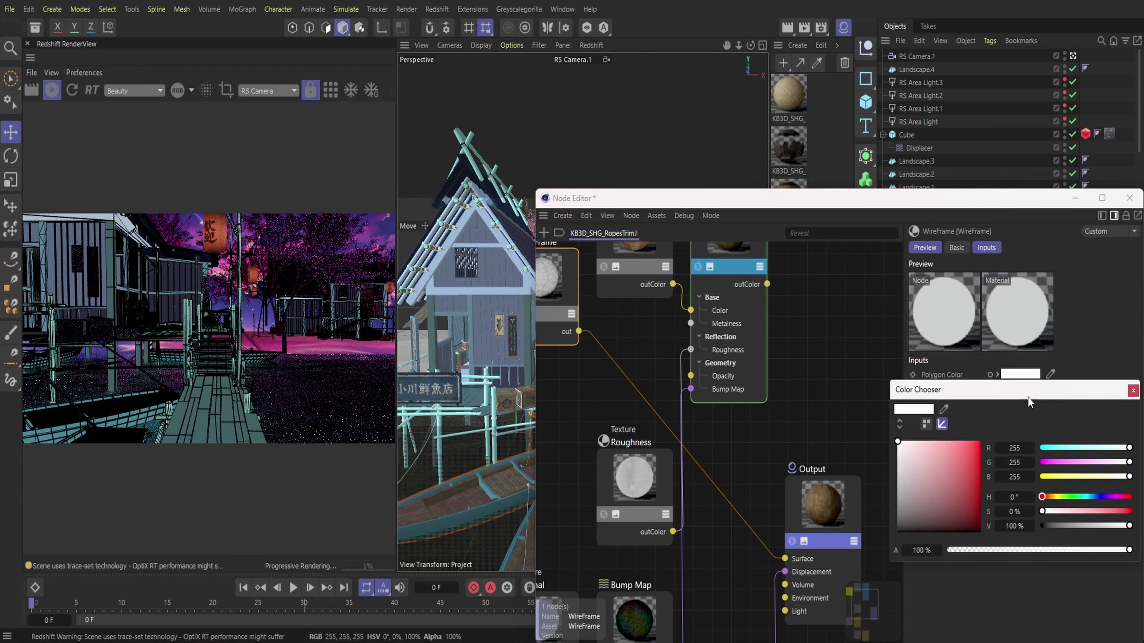
left_click(1069, 461)
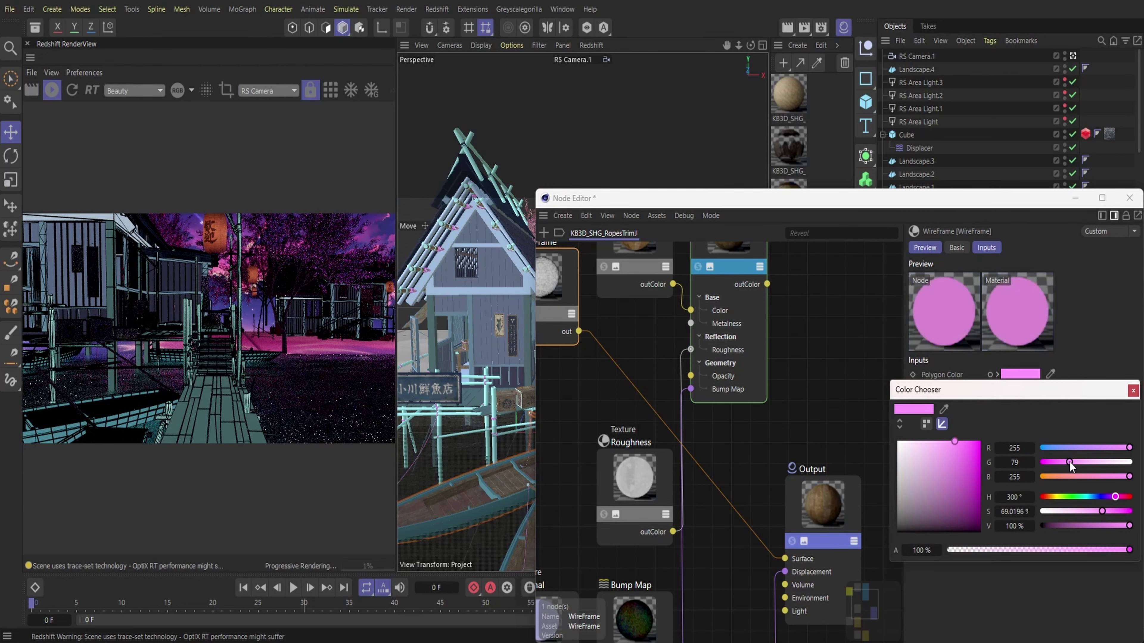
left_click(1133, 390)
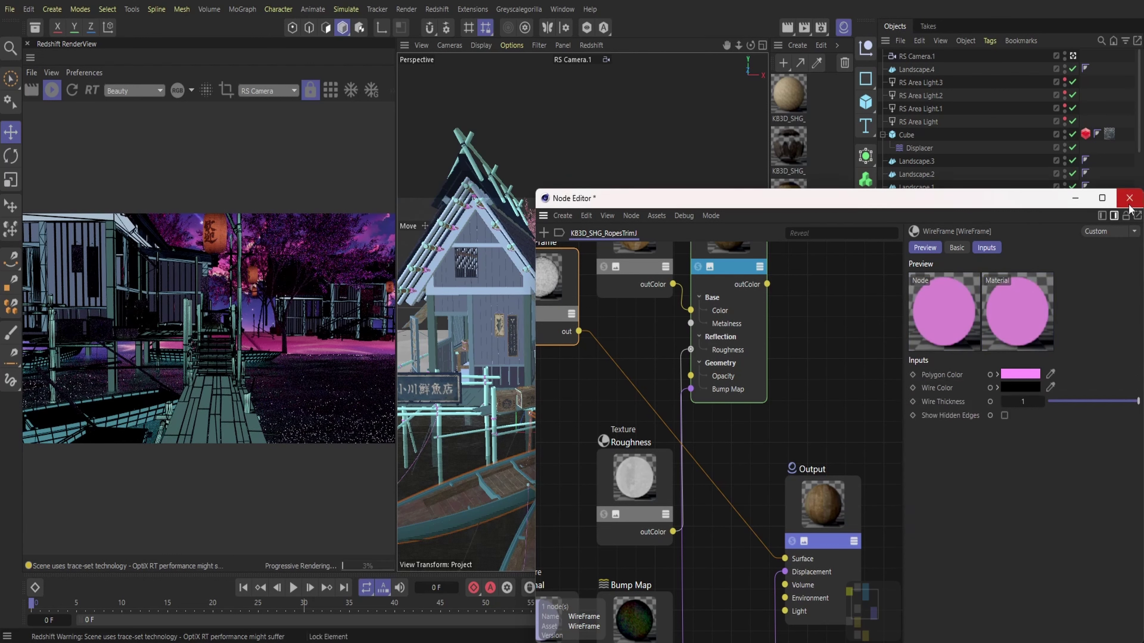
left_click(1019, 374)
left_click(1070, 447)
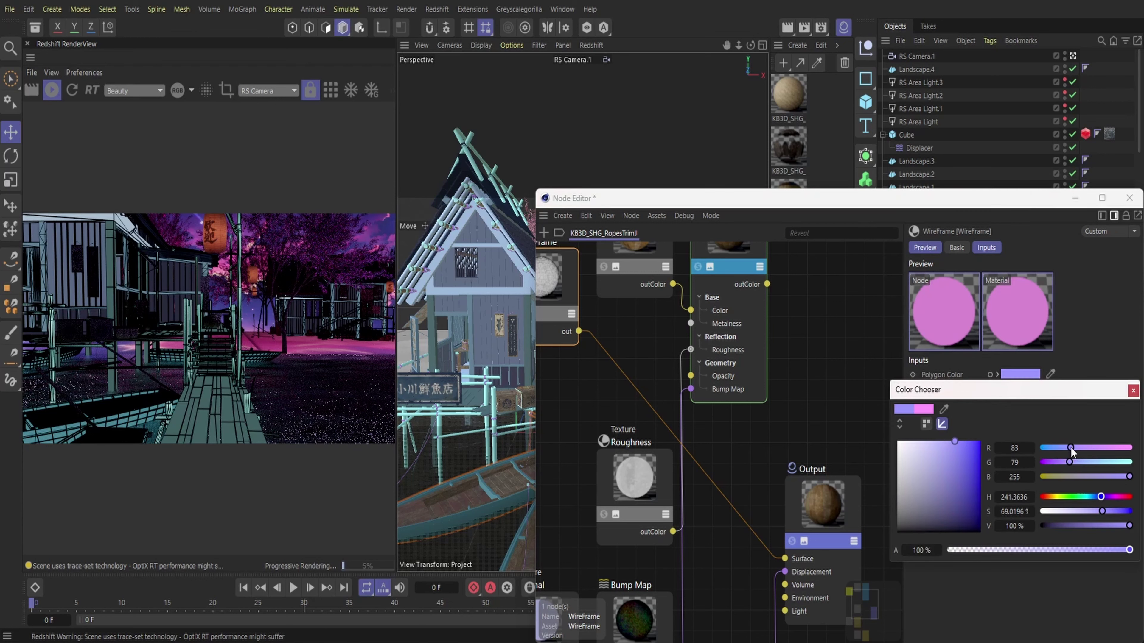
left_click(942, 504)
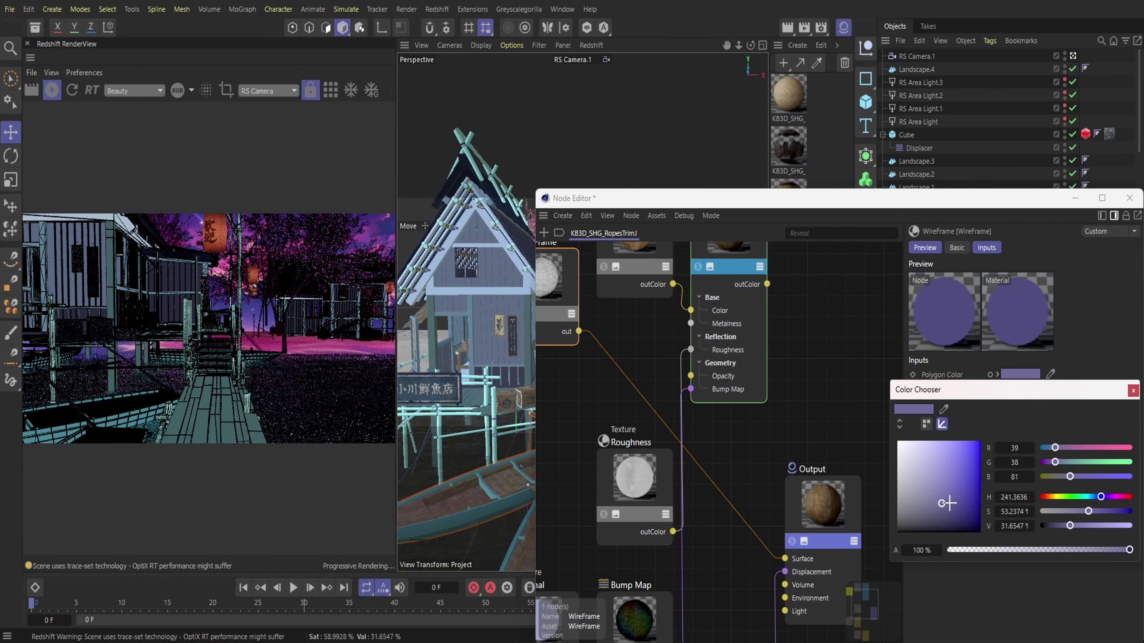
left_click(1133, 390)
left_click(1129, 198)
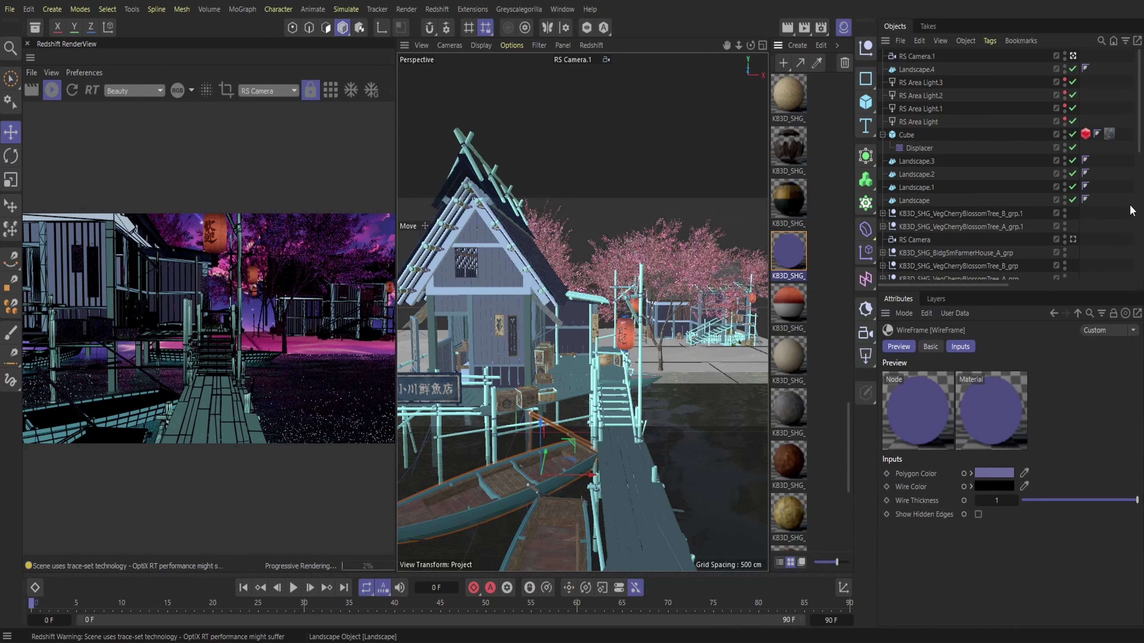
- Add a WireFrame node to the KB3D_SHG_WoodWornB material and connect it to the Output's Surface
scroll(806, 462, "up", 10)
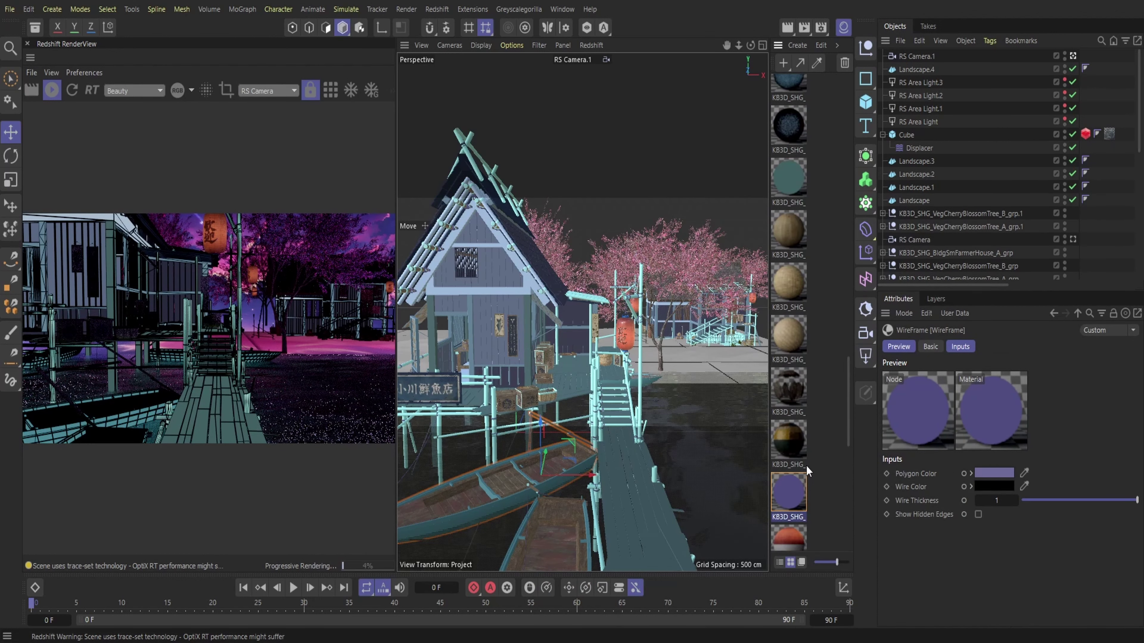
scroll(809, 470, "up", 6)
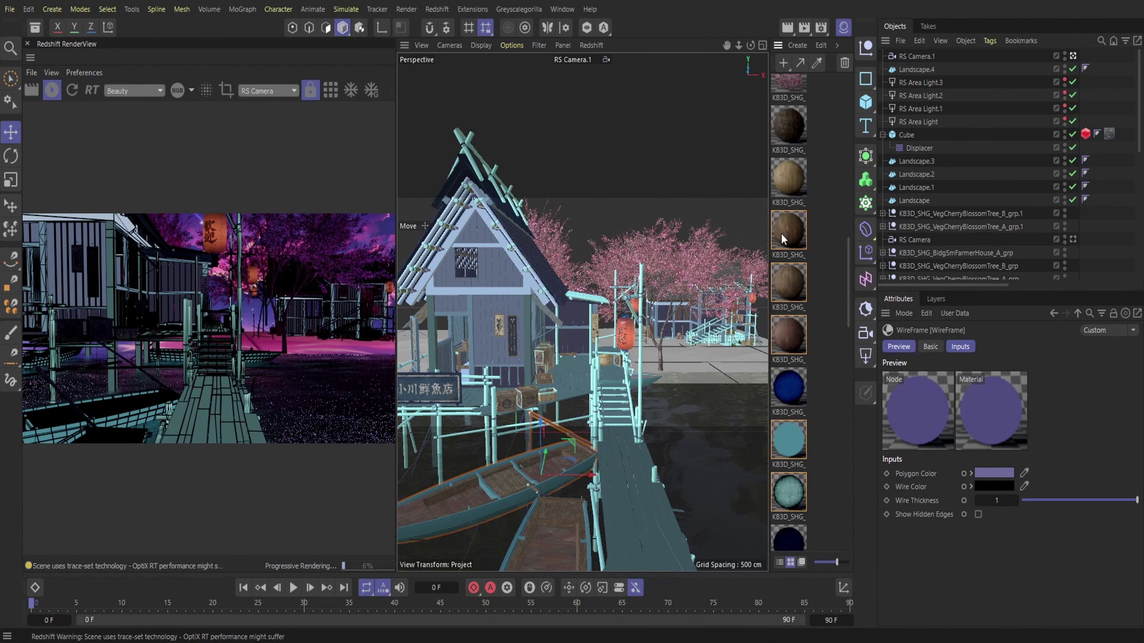
double_click(781, 234)
key("shift+c")
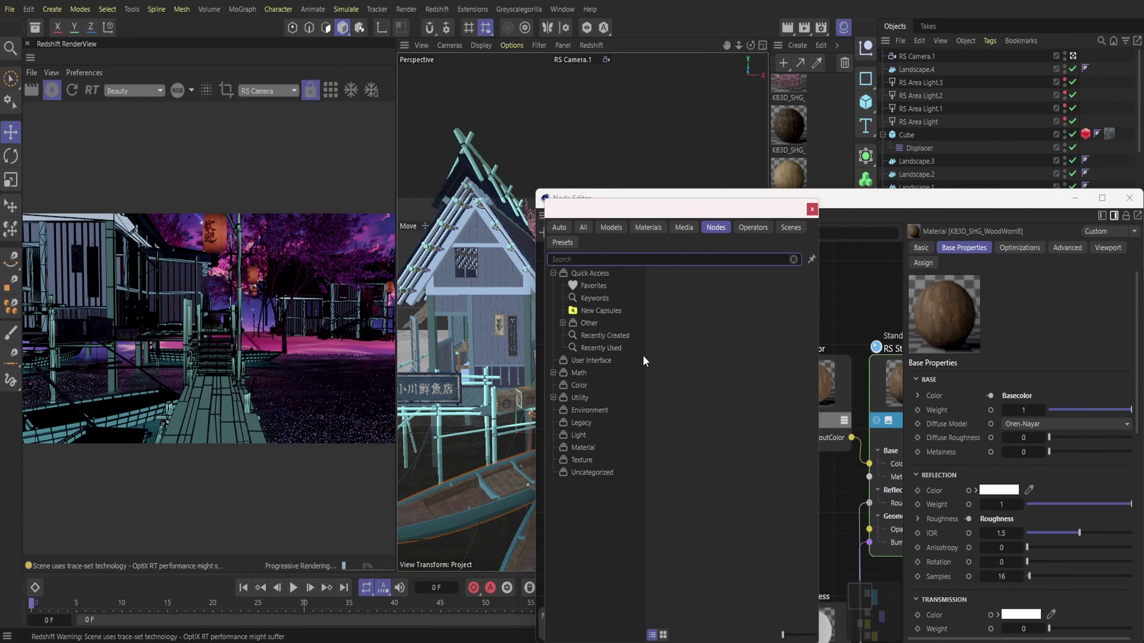
type("wire")
double_click(612, 291)
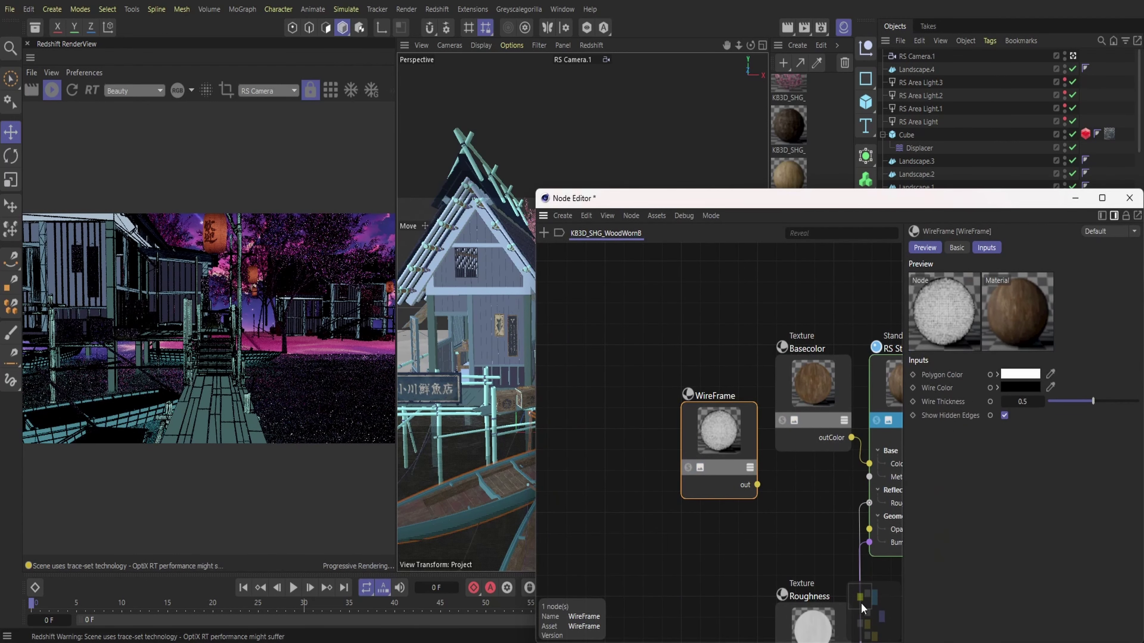
left_click_drag(861, 603, 871, 610)
left_click_drag(586, 383, 804, 585)
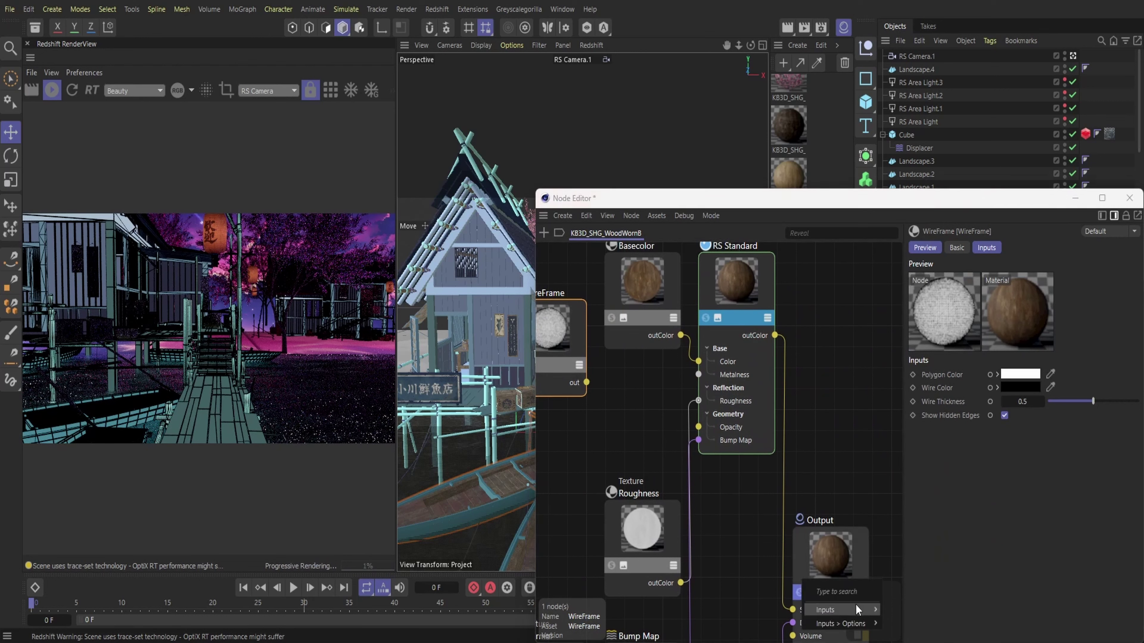
left_click(904, 609)
- Set KB3D_SHG_WoodWornB's WireFrame to Wire Thickness 1, turn off Show Hidden Edges, and make the Polygon Color dark blue
left_click_drag(1093, 401, 1139, 400)
left_click(1003, 416)
left_click(1020, 373)
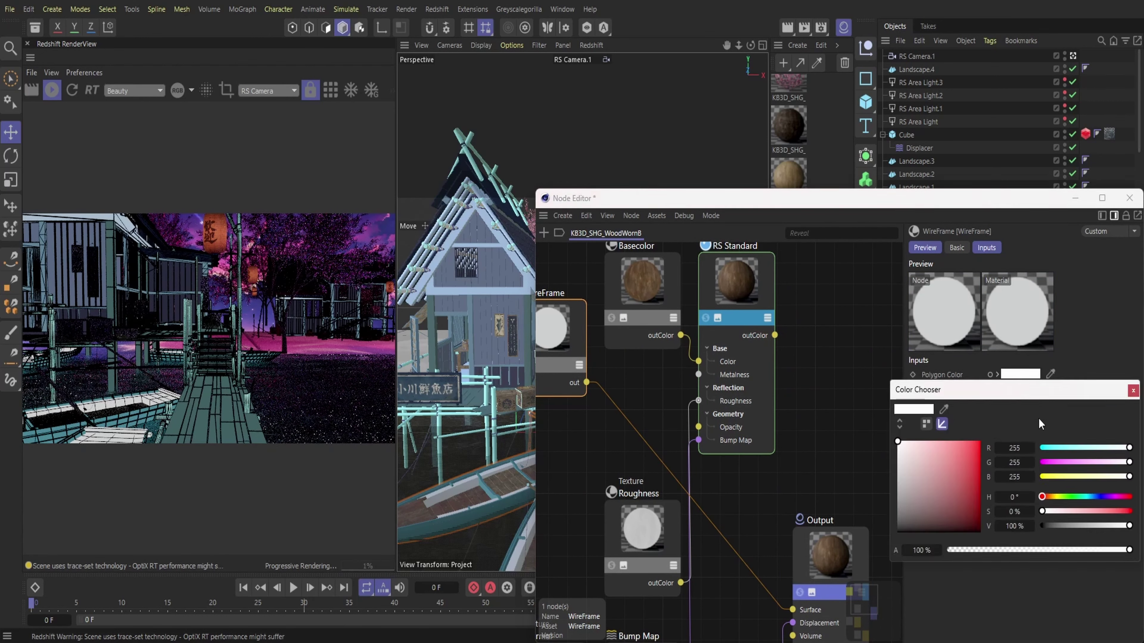
left_click(1093, 497)
mouse_move(968, 506)
left_mouse_down()
mouse_move(955, 505)
mouse_move(956, 485)
mouse_move(958, 514)
left_mouse_up()
left_click(1132, 390)
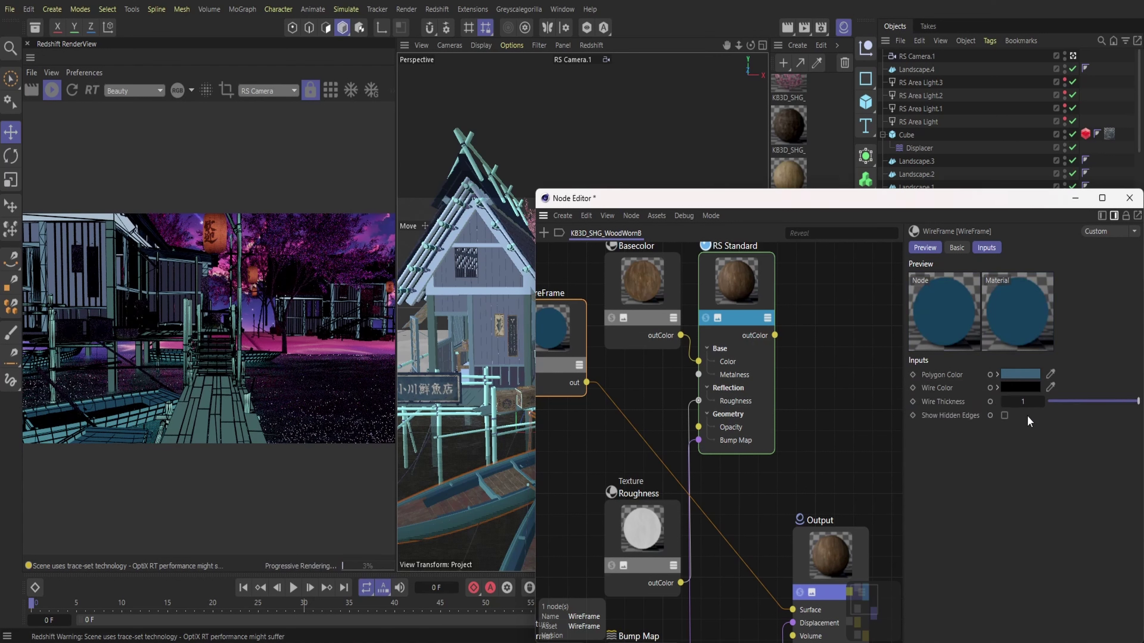
- Set the Wire Thickness of KB3D_SHG_WoodWornB's WireFrame to 2 and close the node graph
type("3")
key("Return")
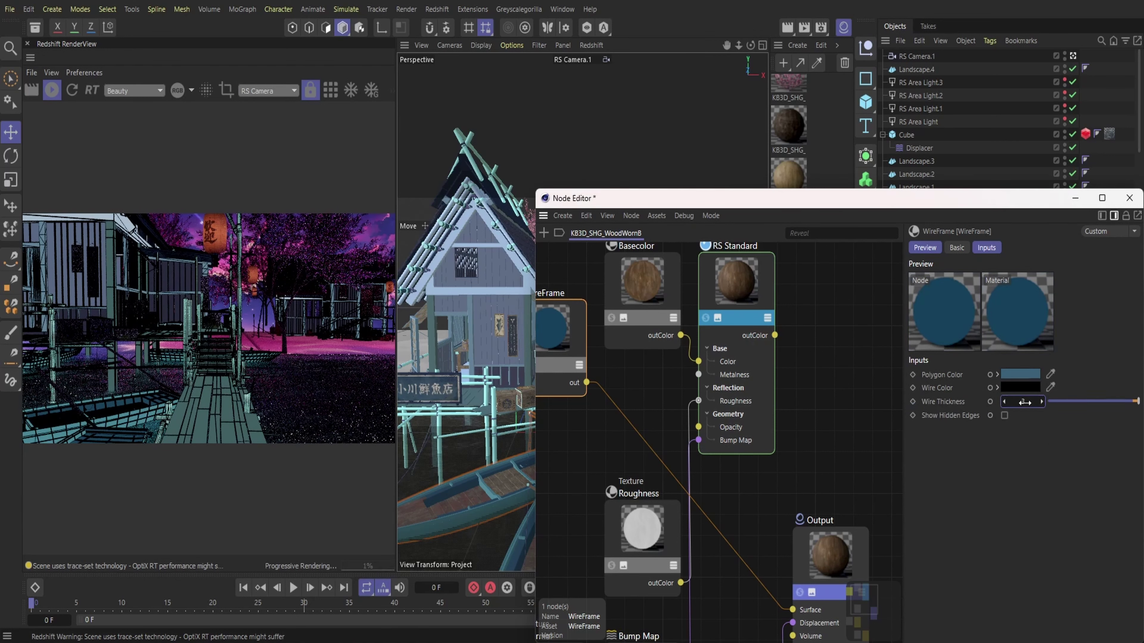
type("2")
key("Return")
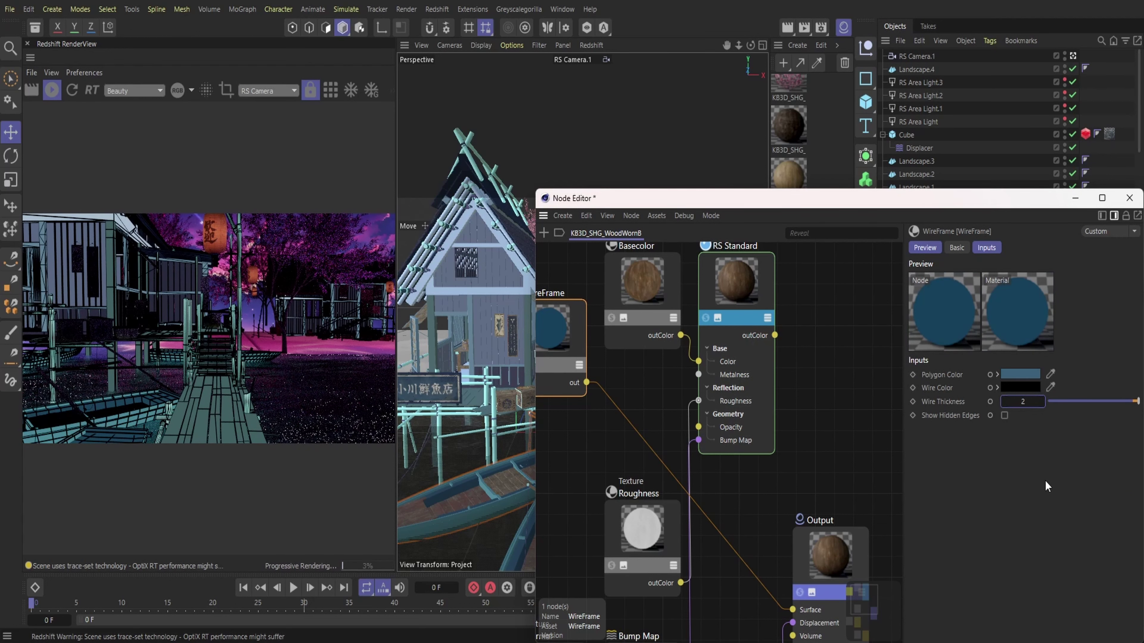
left_click(1129, 197)
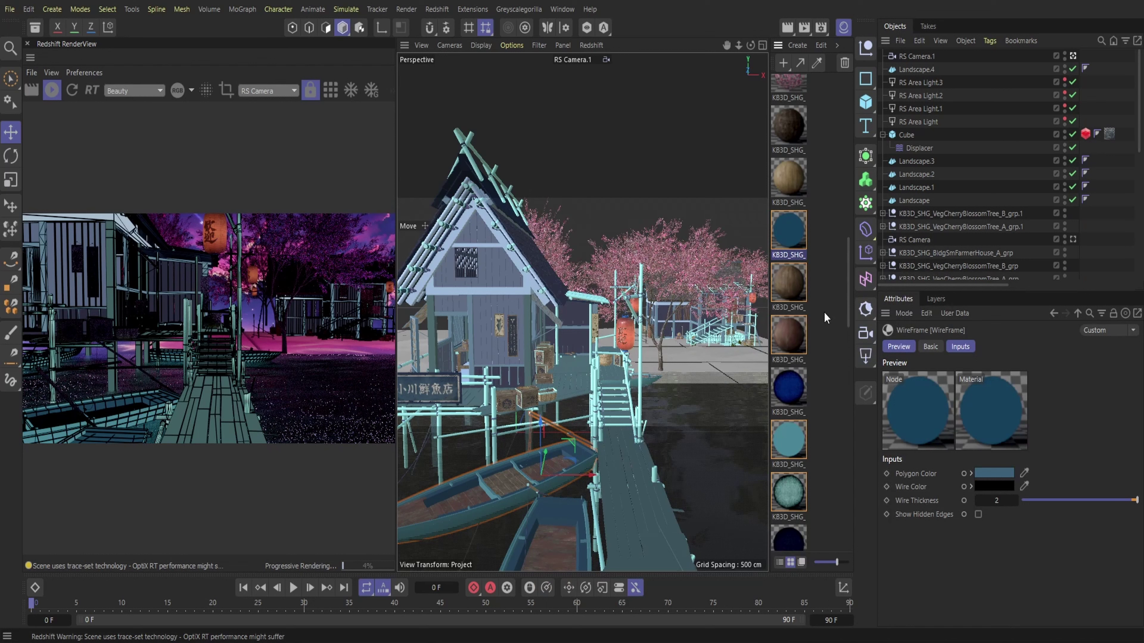
- Add a WireFrame node to the KB3D_SHG_WoodWornA material and connect it to the Output's Surface
left_click(787, 282)
double_click(787, 283)
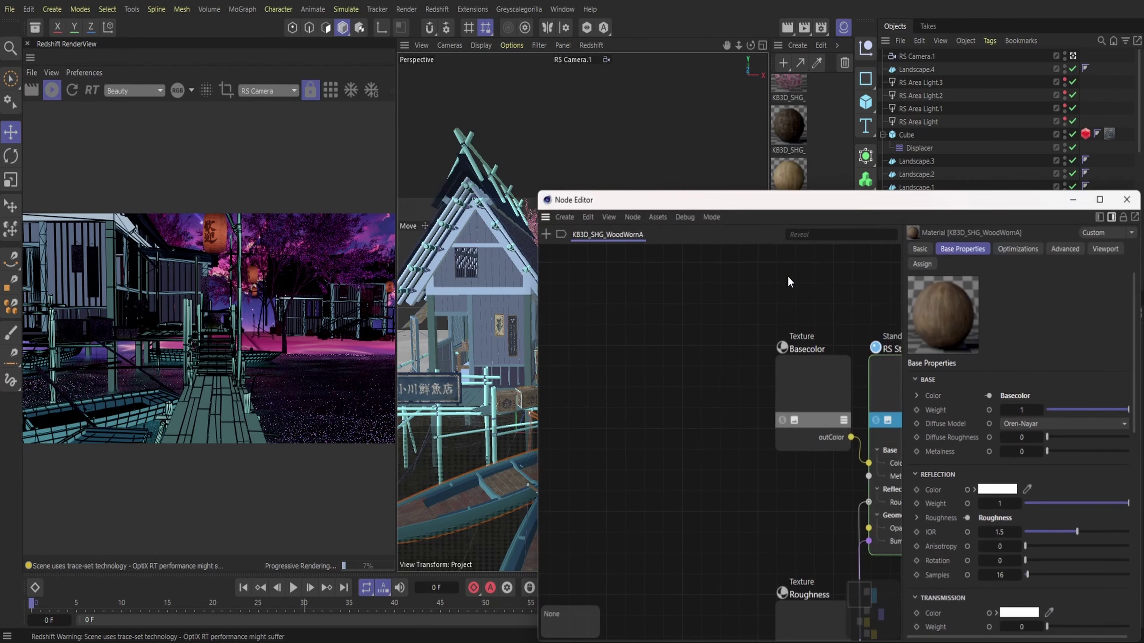
key("Tab")
type("wire")
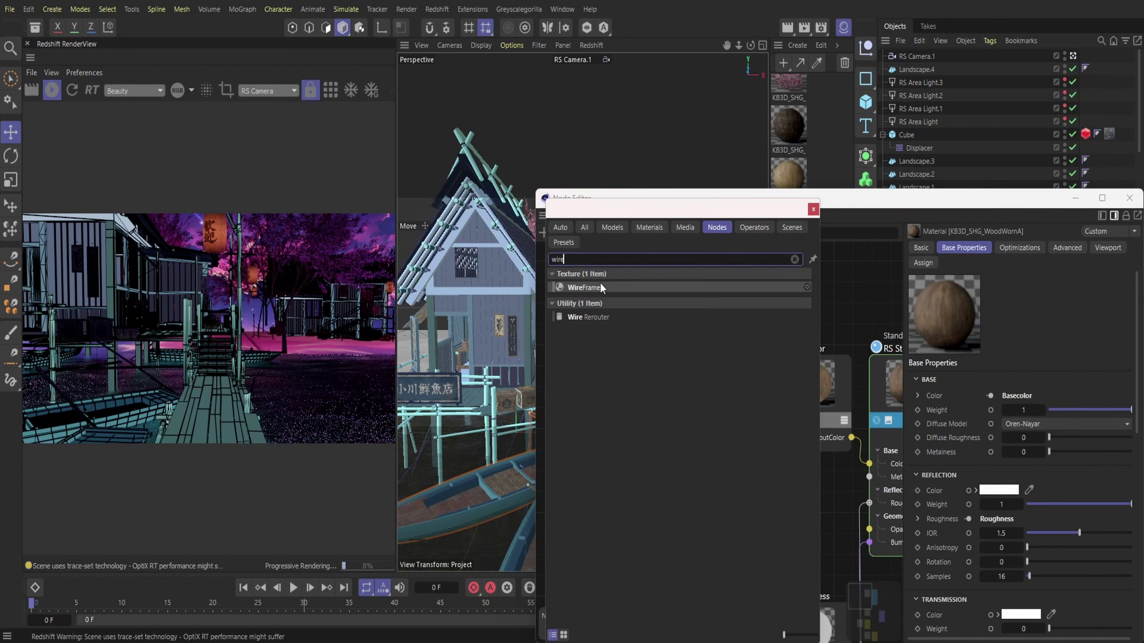
double_click(600, 283)
left_click_drag(645, 412, 841, 600)
left_click(926, 601)
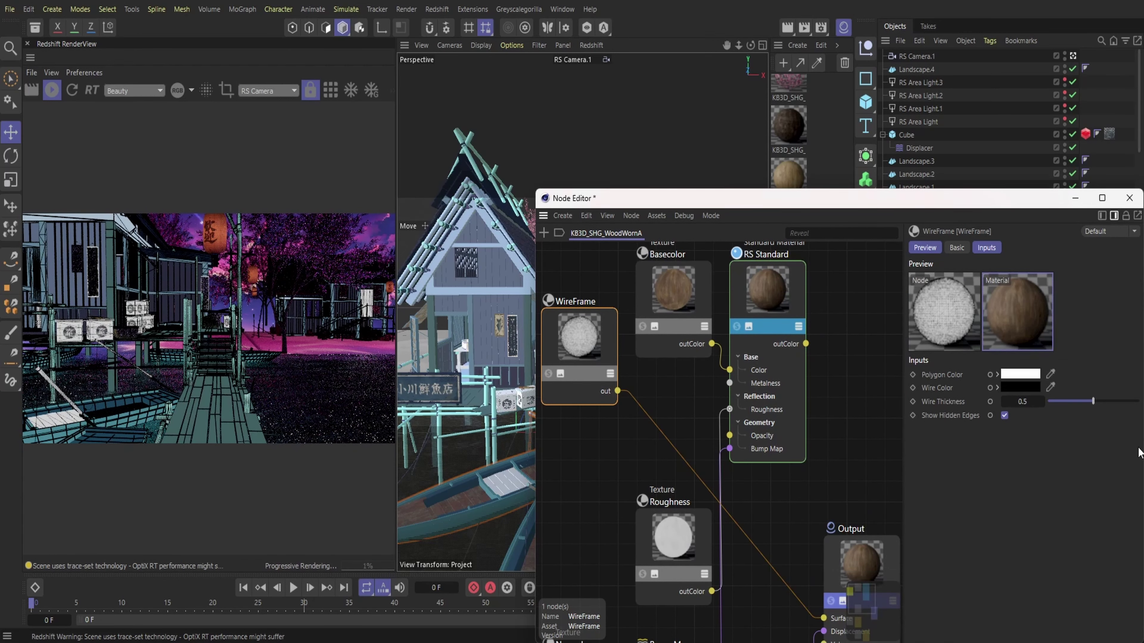
- Set KB3D_SHG_WoodWornA's WireFrame to Wire Thickness 1, turn off Show Hidden Edges, and make the Polygon Color pale cyan
left_click_drag(1113, 404, 1140, 402)
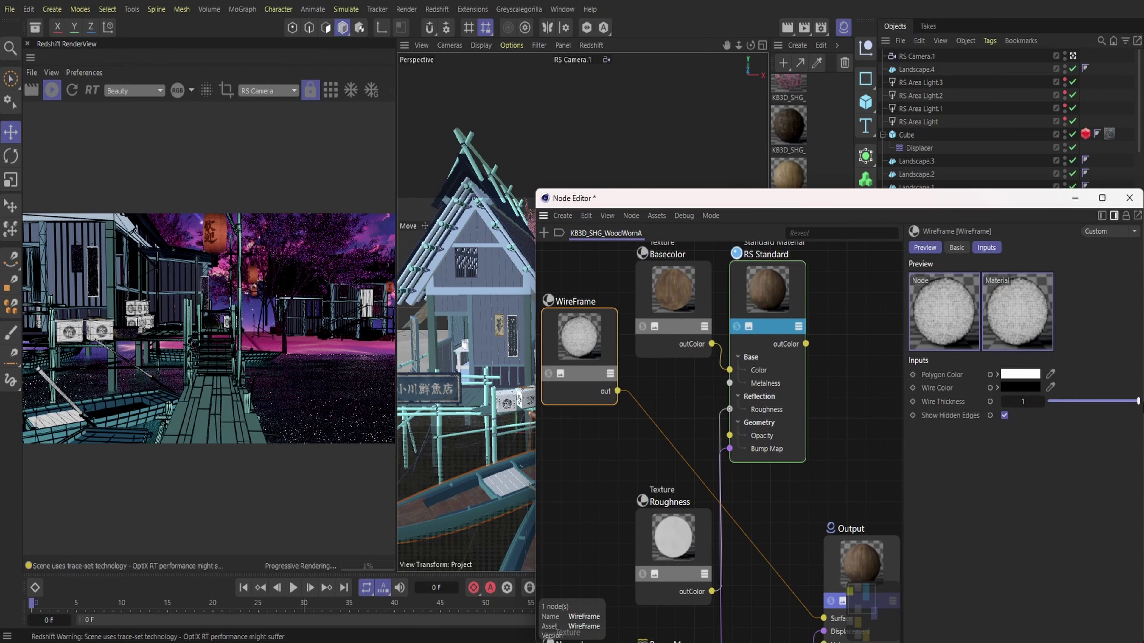
left_click(1004, 415)
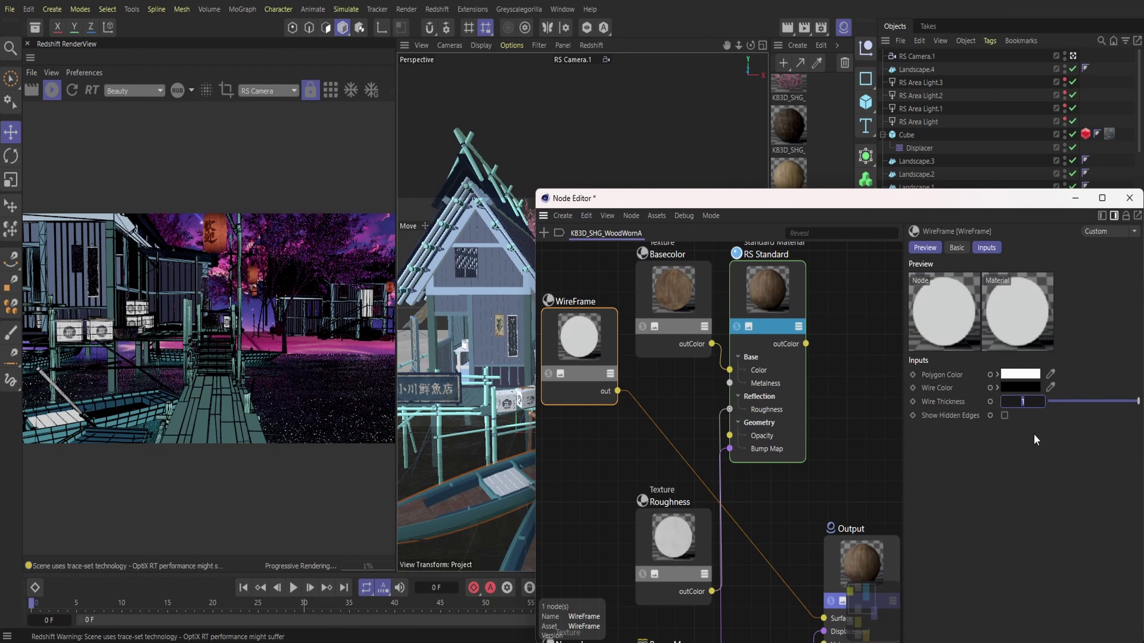
left_click(1019, 375)
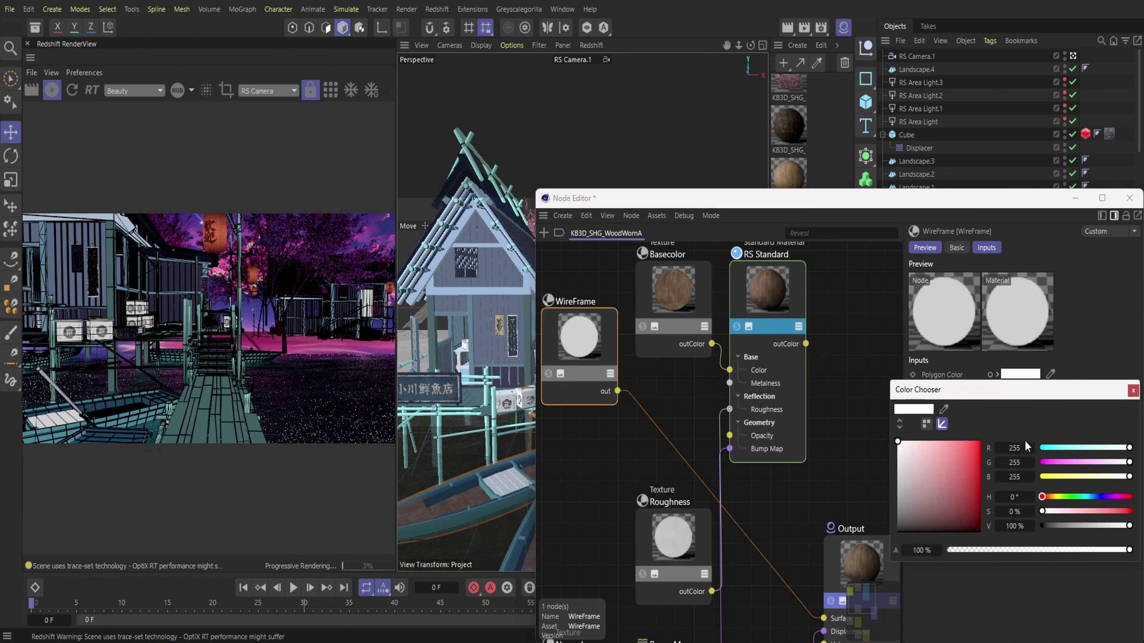
left_click(1084, 448)
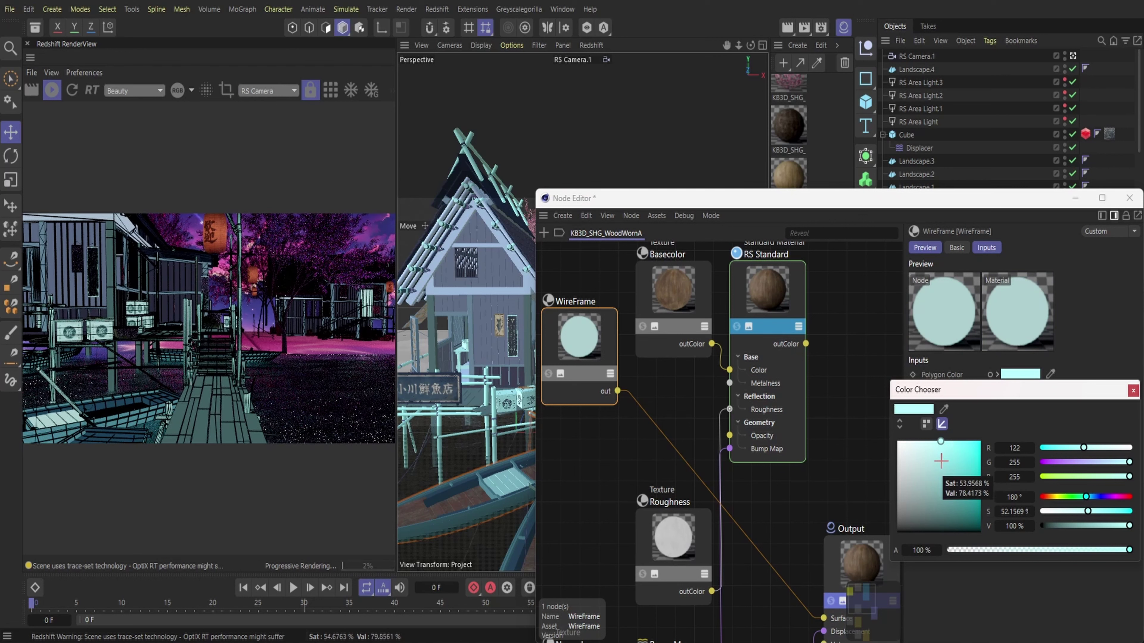
left_click(905, 517)
left_click(927, 501)
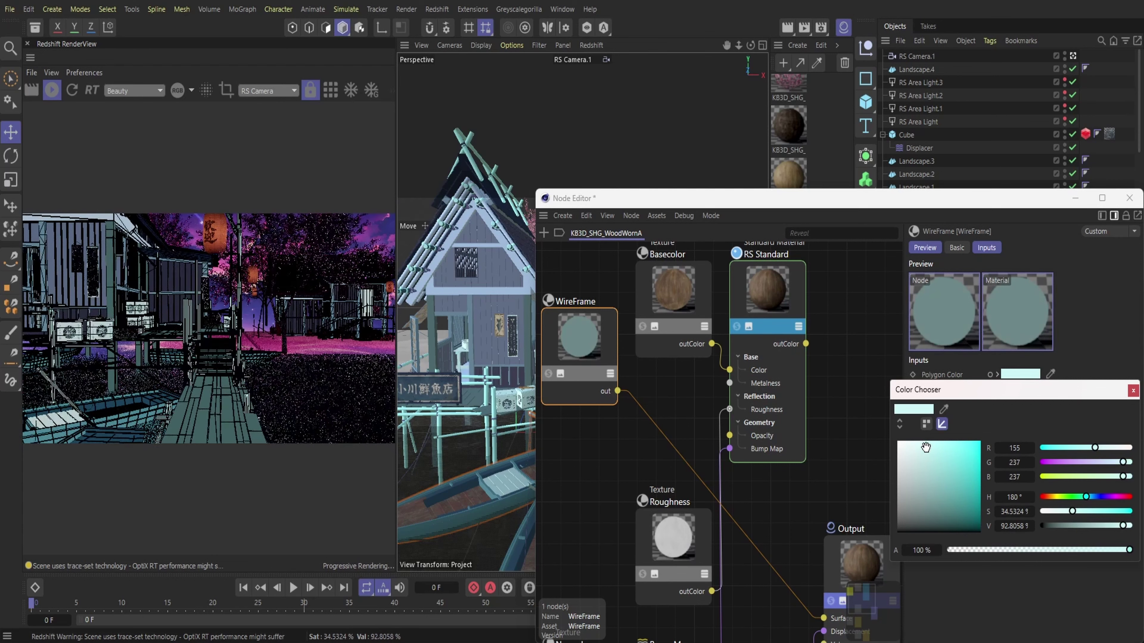
- Try several teal shades for the WireFrame node's polygon colour and settle on a muted, desaturated grey-teal at hue 180°
left_click(939, 443)
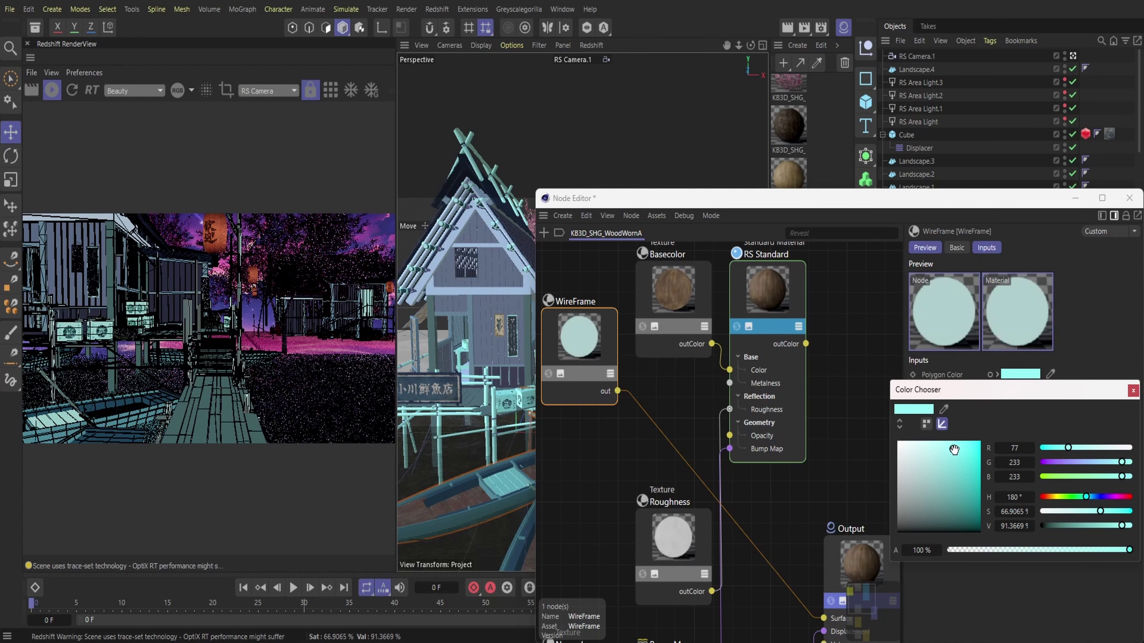
left_click(963, 449)
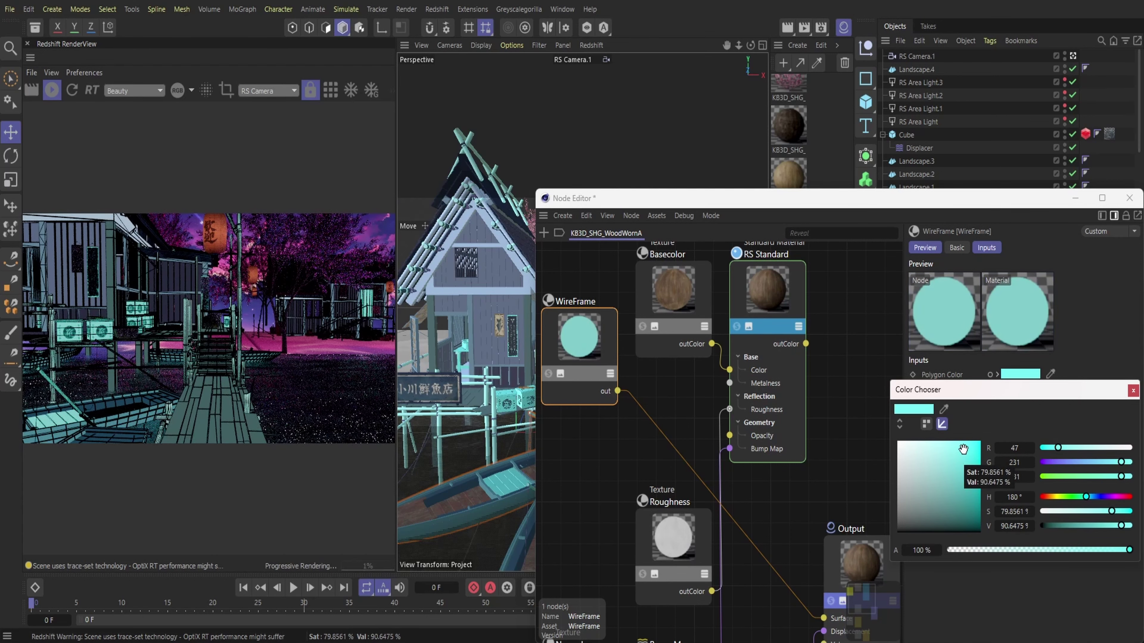
left_click(965, 504)
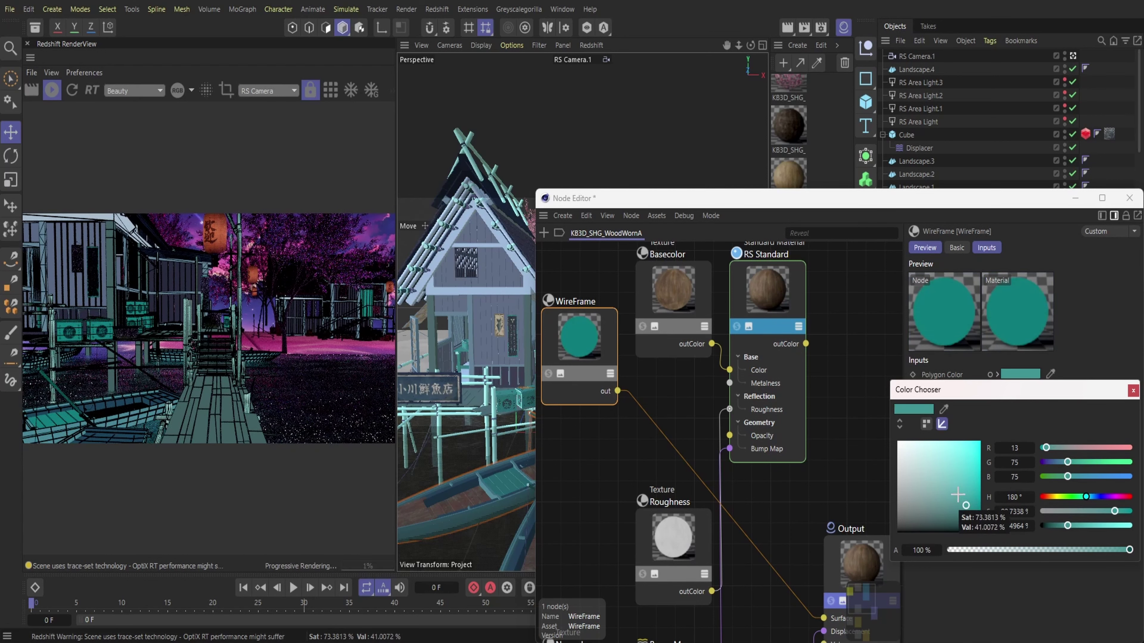
left_click(937, 509)
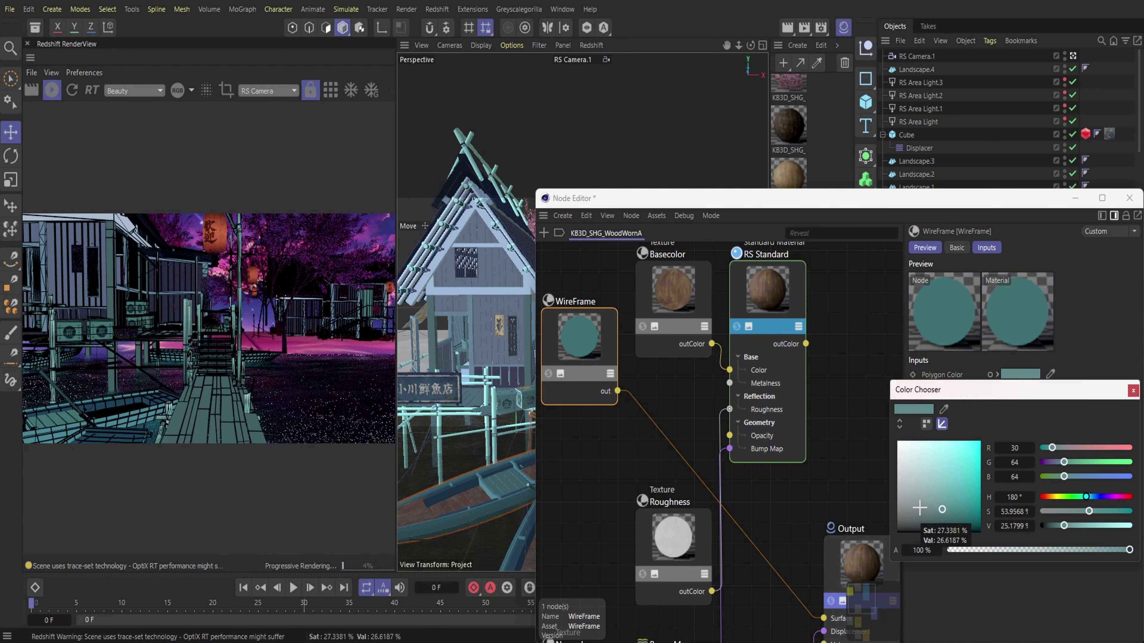
left_click(919, 508)
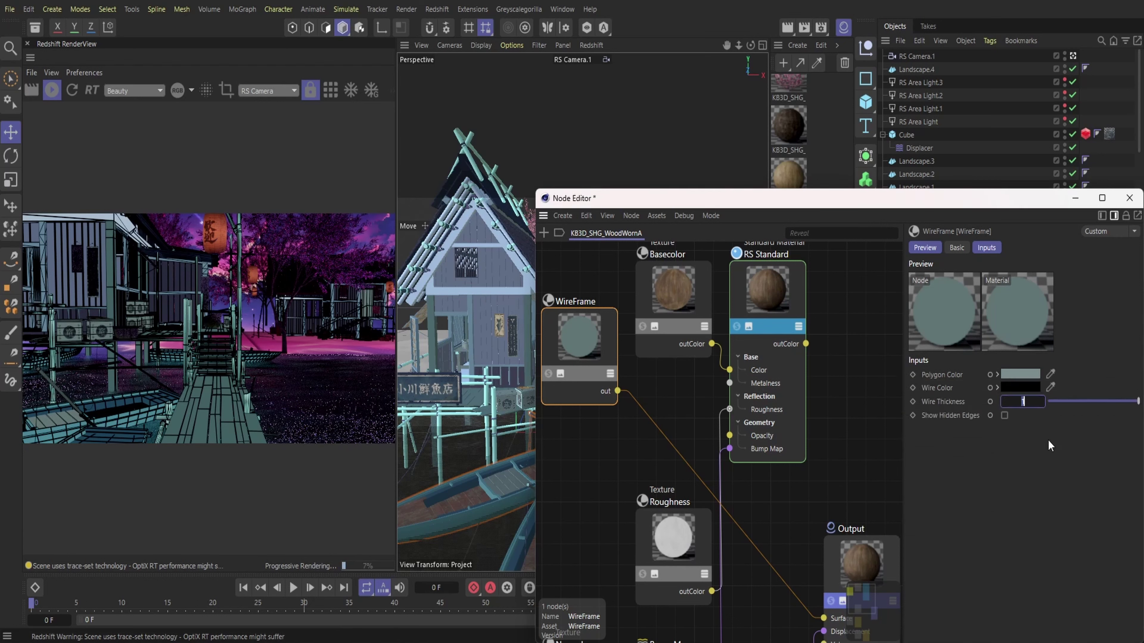
- Try a wire thickness of 0.5, set it to 1, and leave hidden edges off after testing them; close the Node Editor
key("Return")
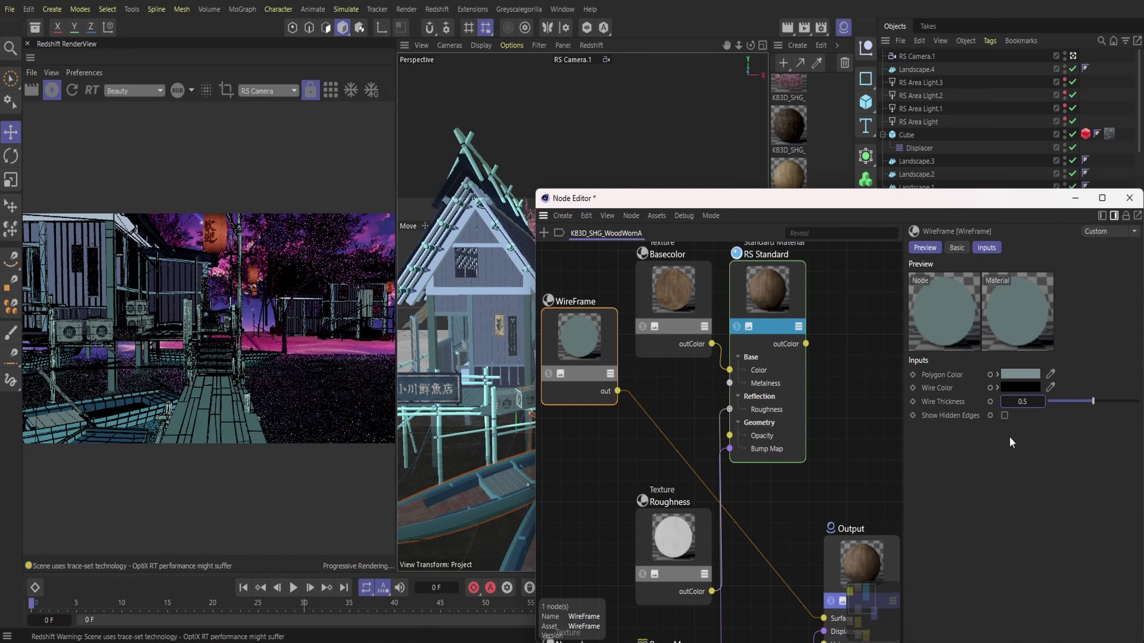
left_click(1021, 402)
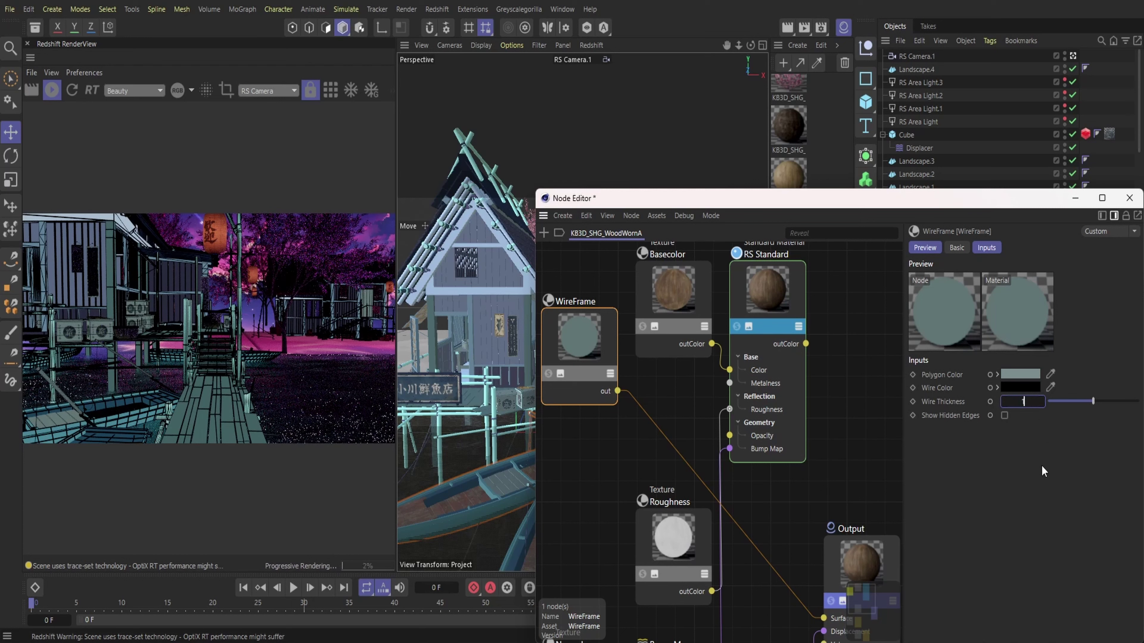
type("1")
left_click(1004, 416)
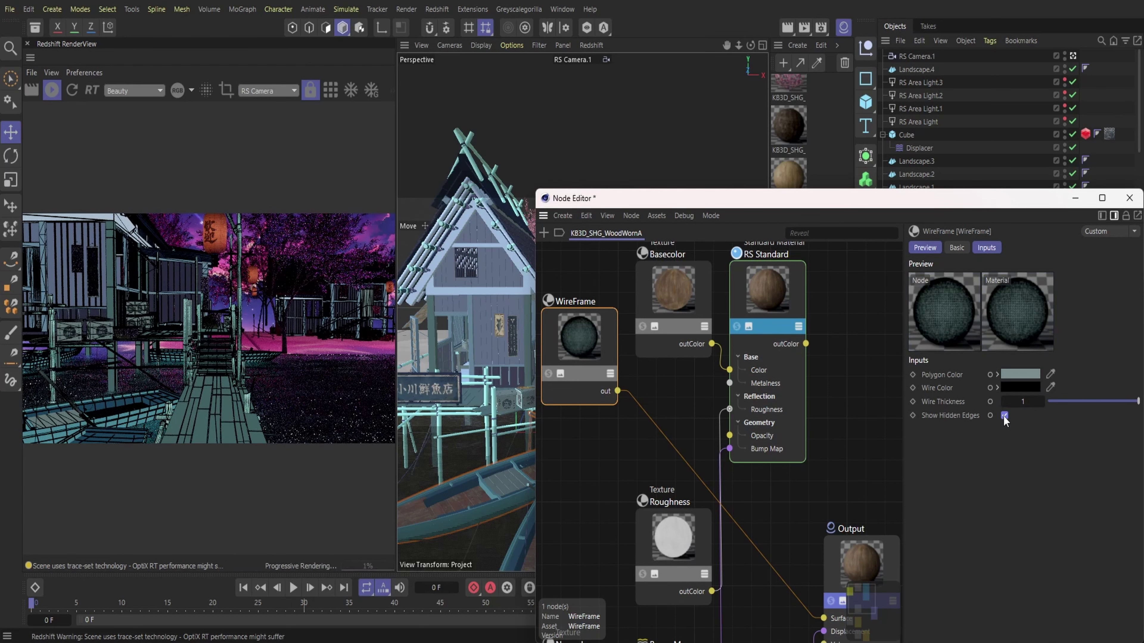
left_click(1004, 416)
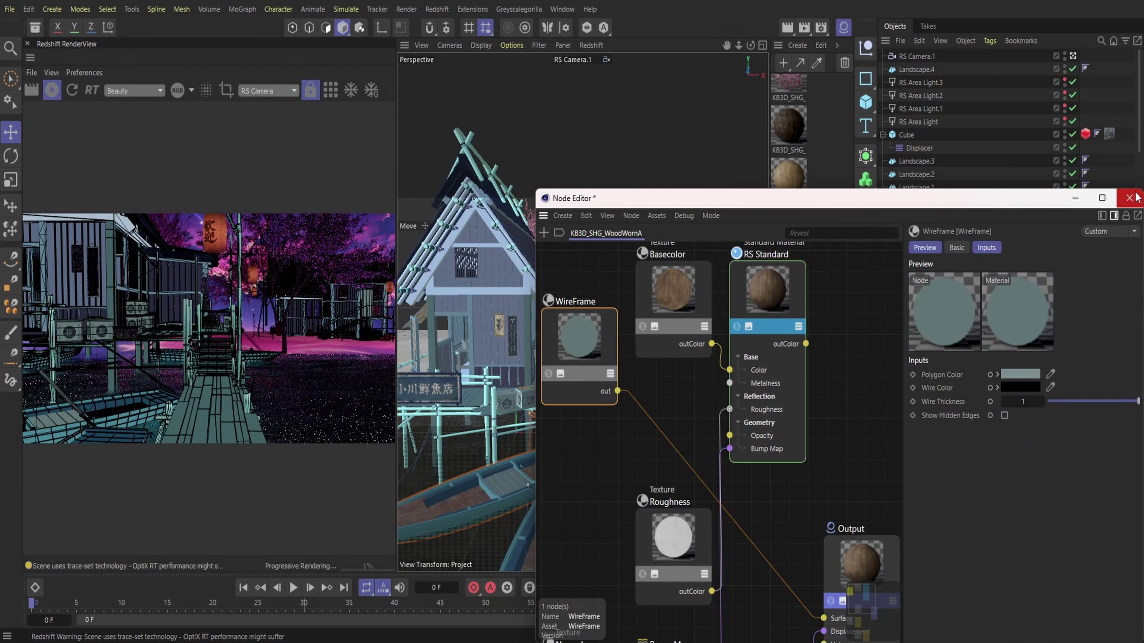
left_click(1128, 198)
- Open the front boat's KB3D_SHG_WoodPRedWorn material and add a WireFrame node to its graph
left_click(451, 506)
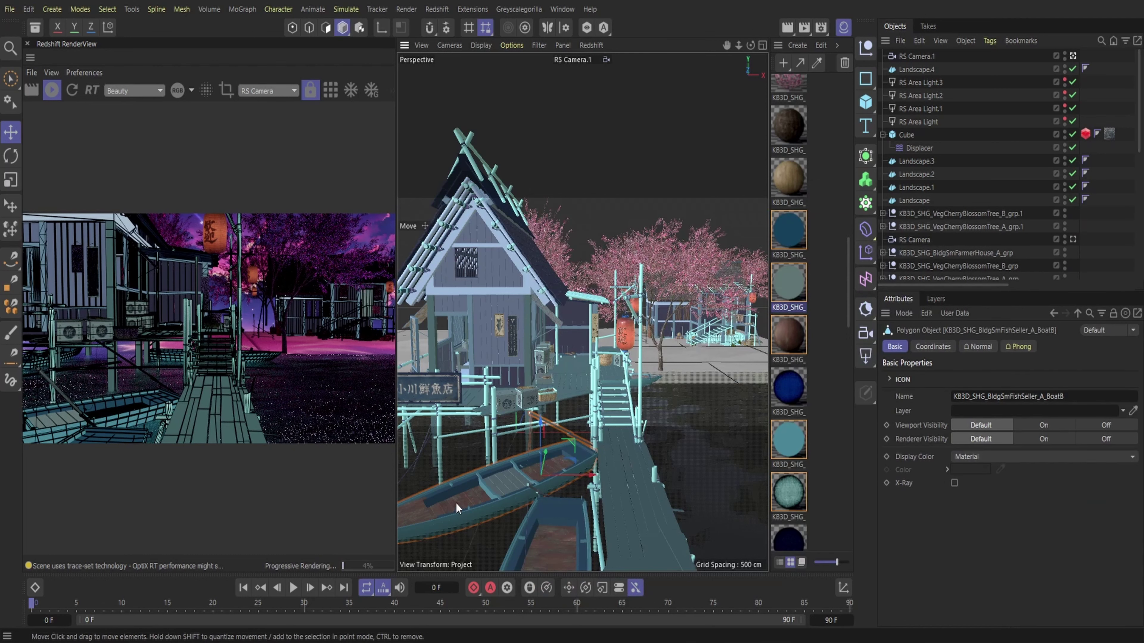
double_click(798, 339)
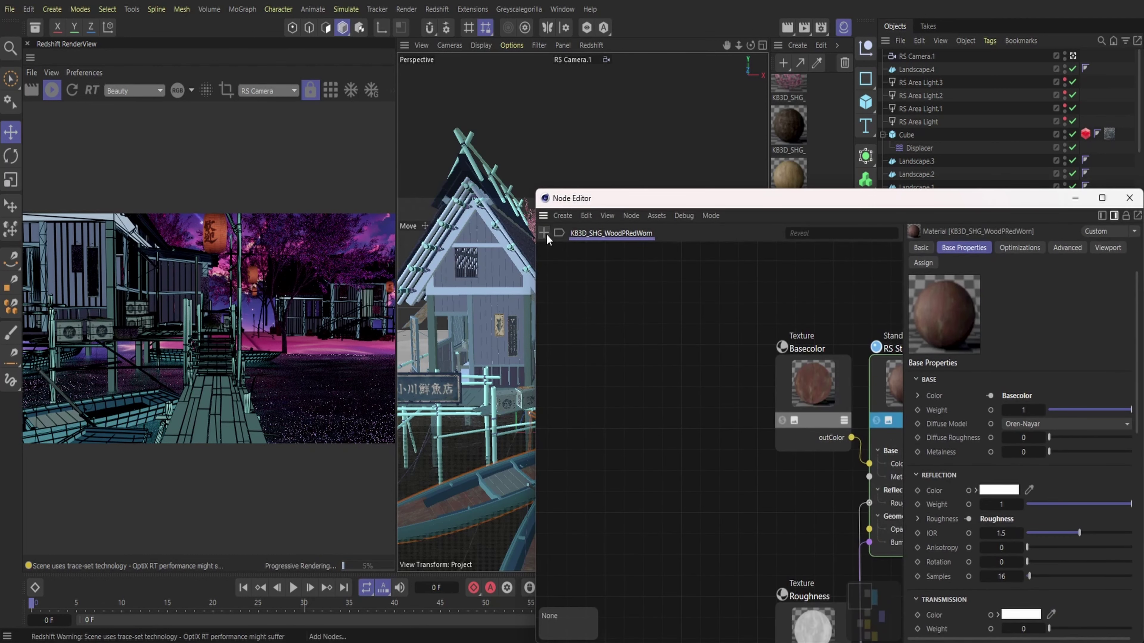
key("shift+c")
type("wire")
left_click(603, 287)
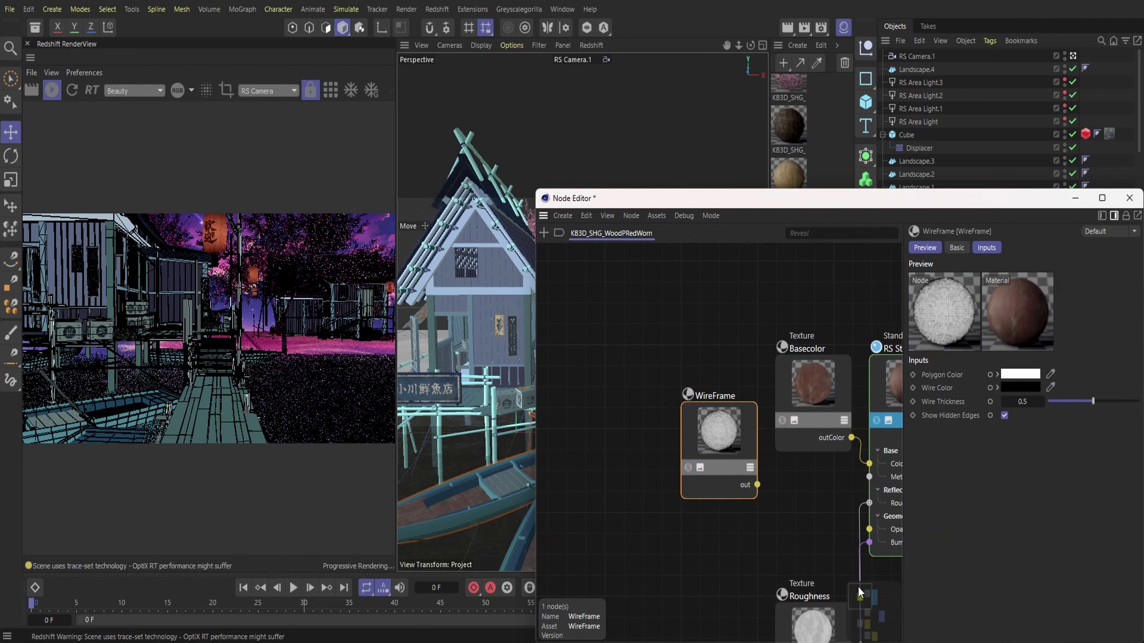
- Connect the WireFrame node's output to the Surface input of the Output node
left_click_drag(747, 449, 825, 513)
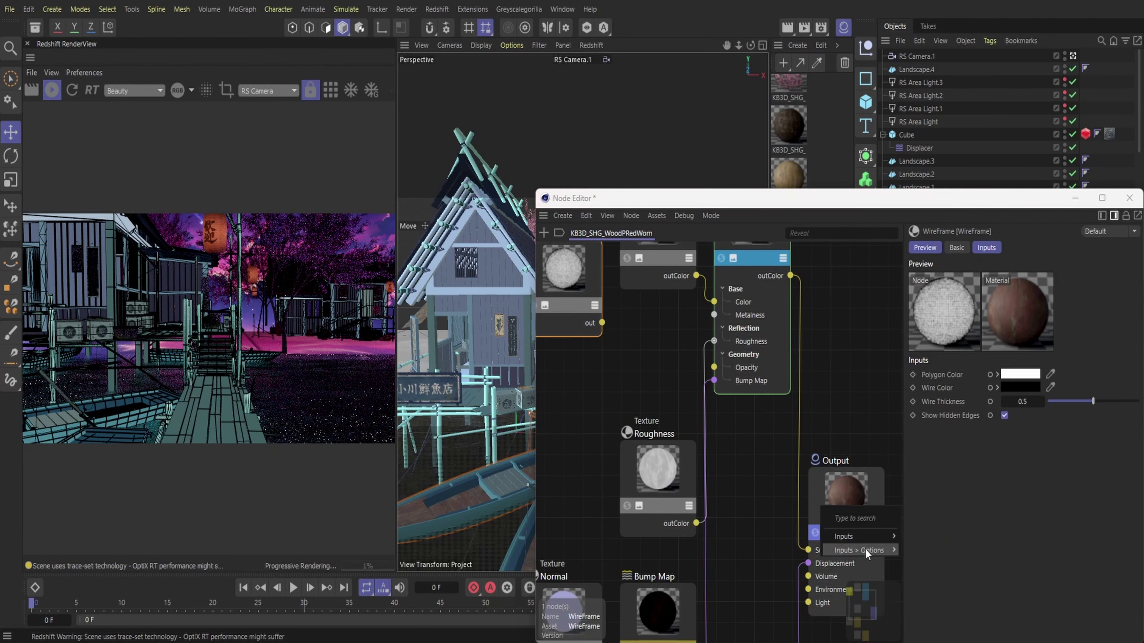
mouse_move(860, 537)
left_click(929, 539)
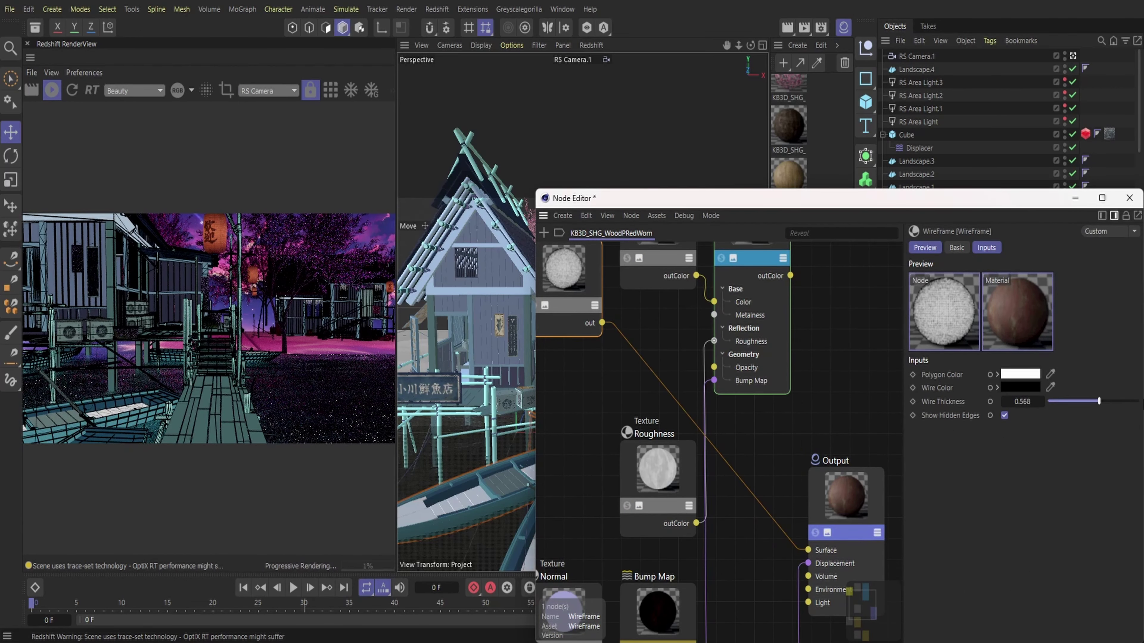
- Set the WireFrame's polygon colour to dark navy (hue 224°, saturation about 70%, value about 8%) and its wire thickness to 2
left_click(1017, 374)
left_click(1096, 497)
left_click(975, 524)
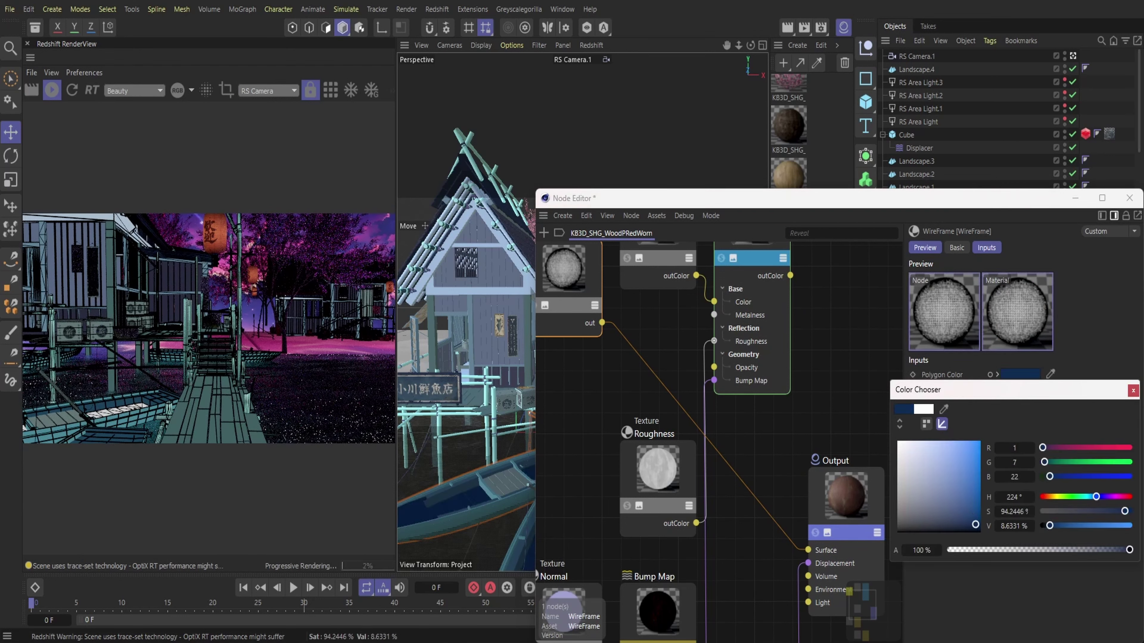
left_click(960, 512)
left_click(955, 530)
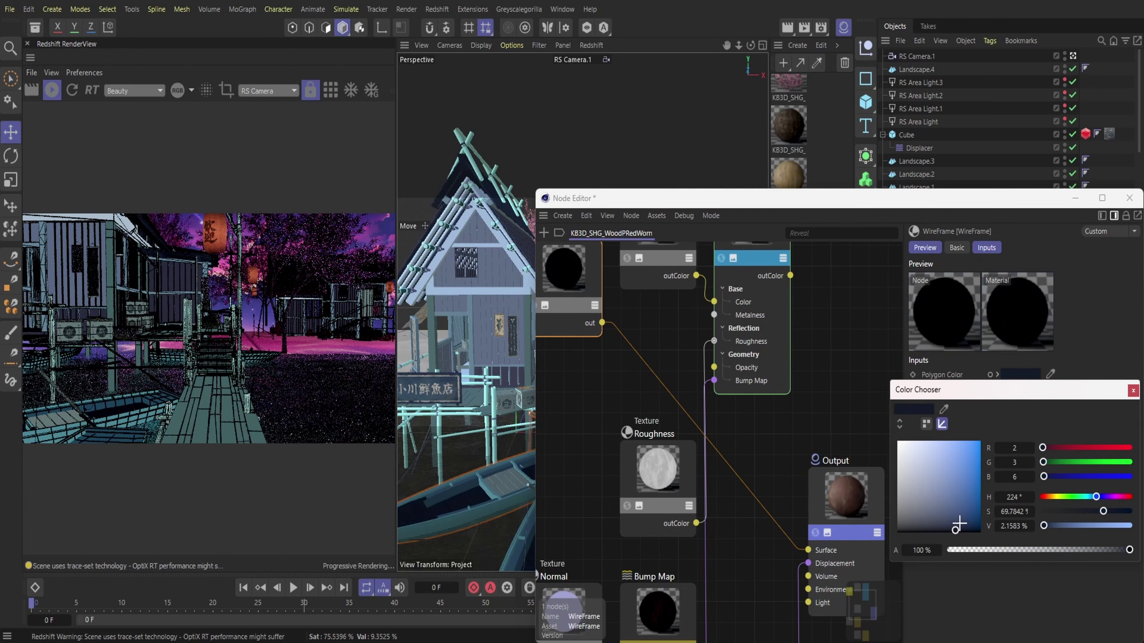
left_click(955, 525)
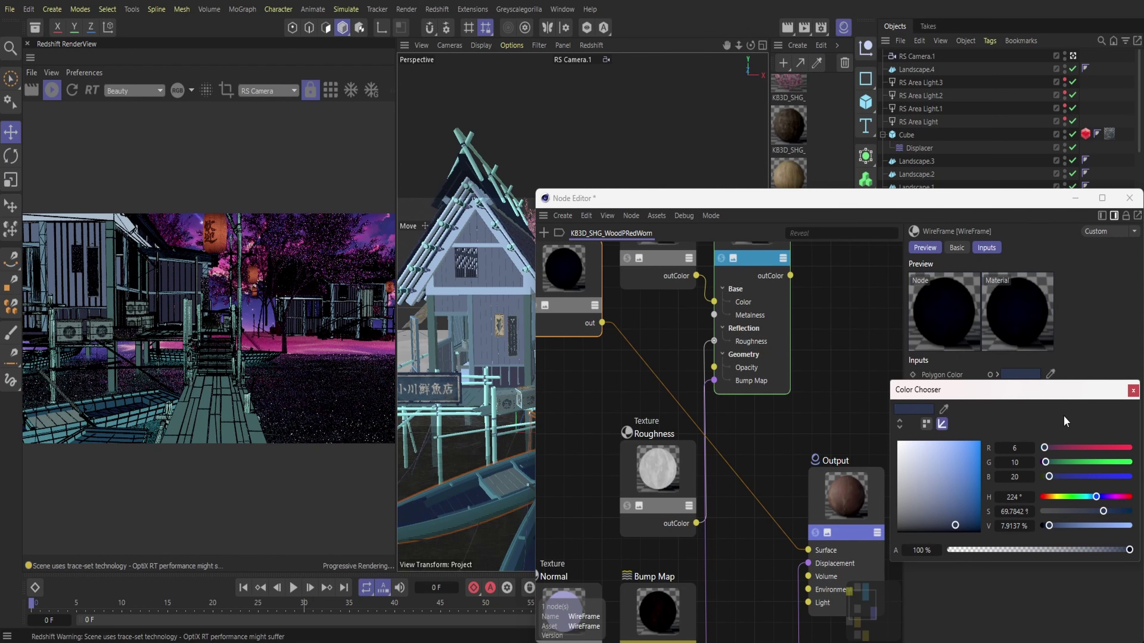
left_click(1133, 390)
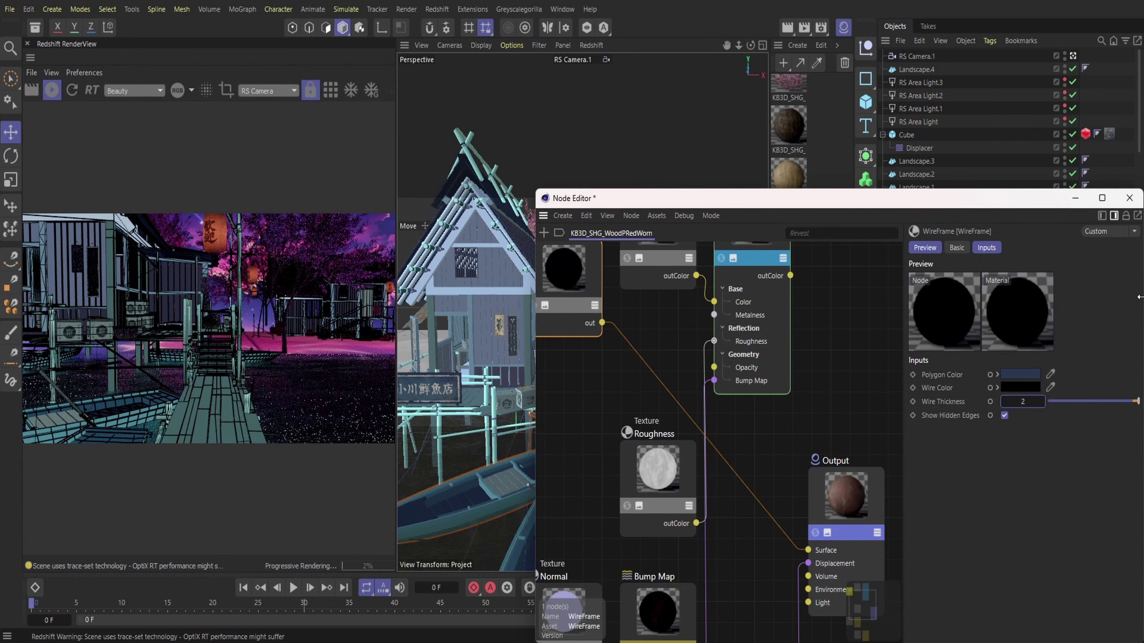
- Set the RS Standard node's reflection weight to 0 and close the Node Editor
left_click(779, 319)
left_click_drag(1033, 504, 1024, 502)
left_click(1128, 198)
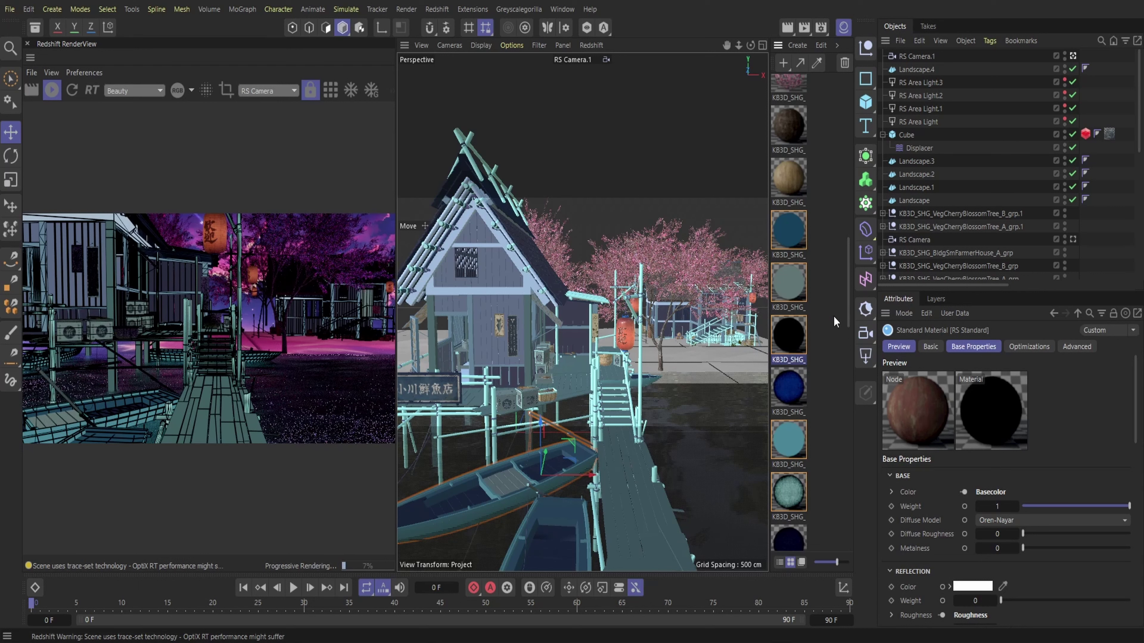
- Open the cherry blossom tree's KB3D_SHG_BarkCherrySakura material and add a WireFrame node to its graph
scroll(833, 315, "up", 10)
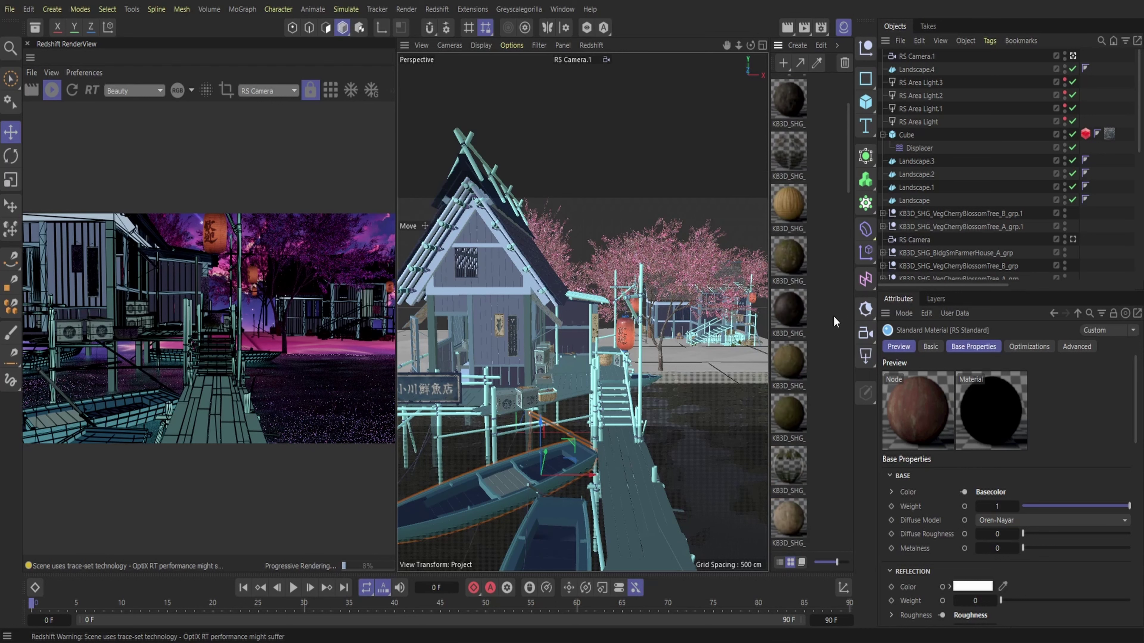
left_click(662, 358)
scroll(819, 334, "down", 10)
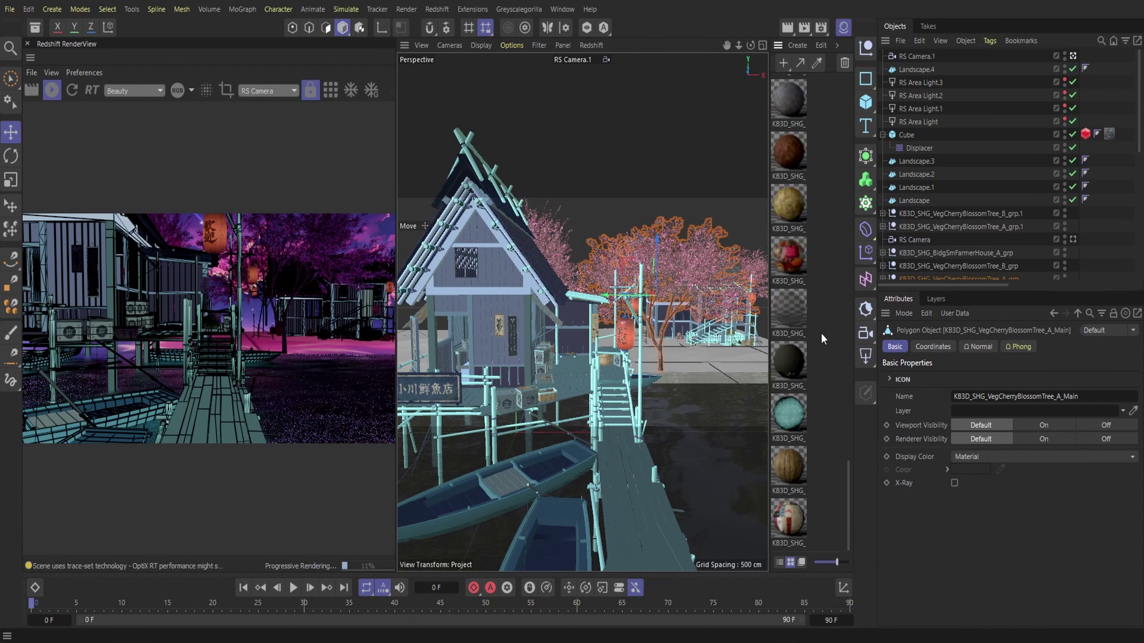
scroll(823, 336, "down", 3)
double_click(790, 289)
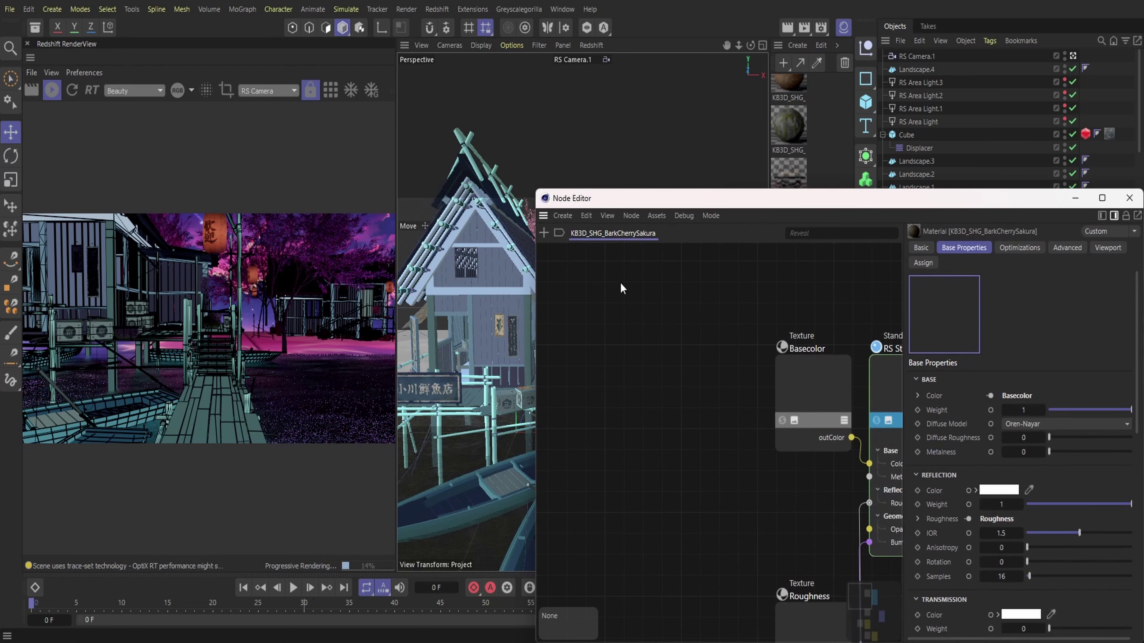
left_click(544, 232)
type("wire")
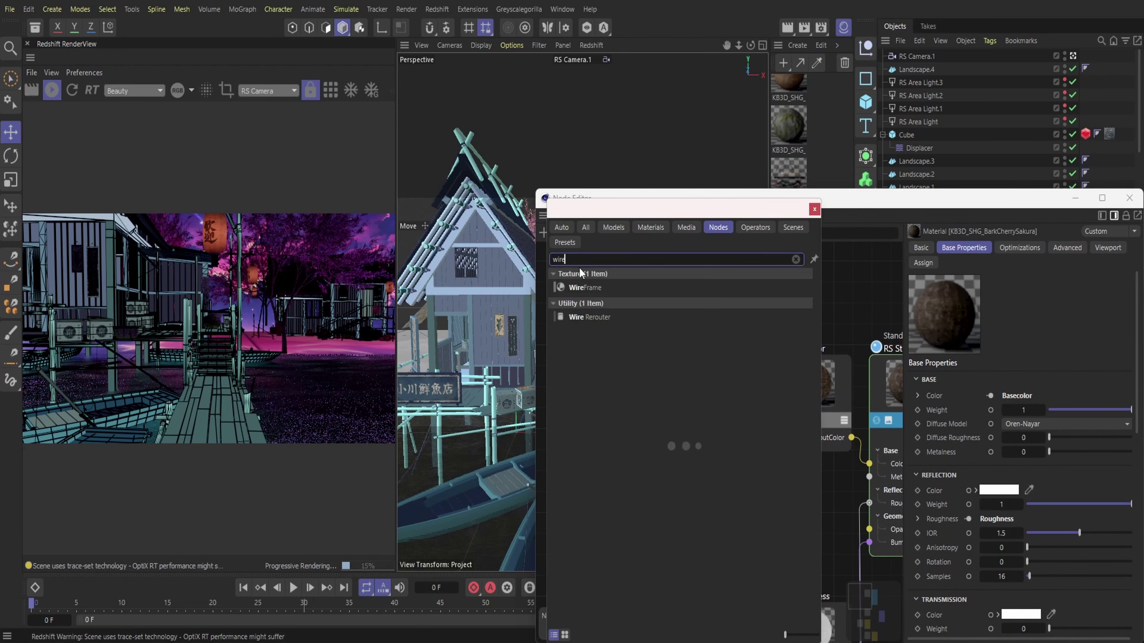
double_click(594, 288)
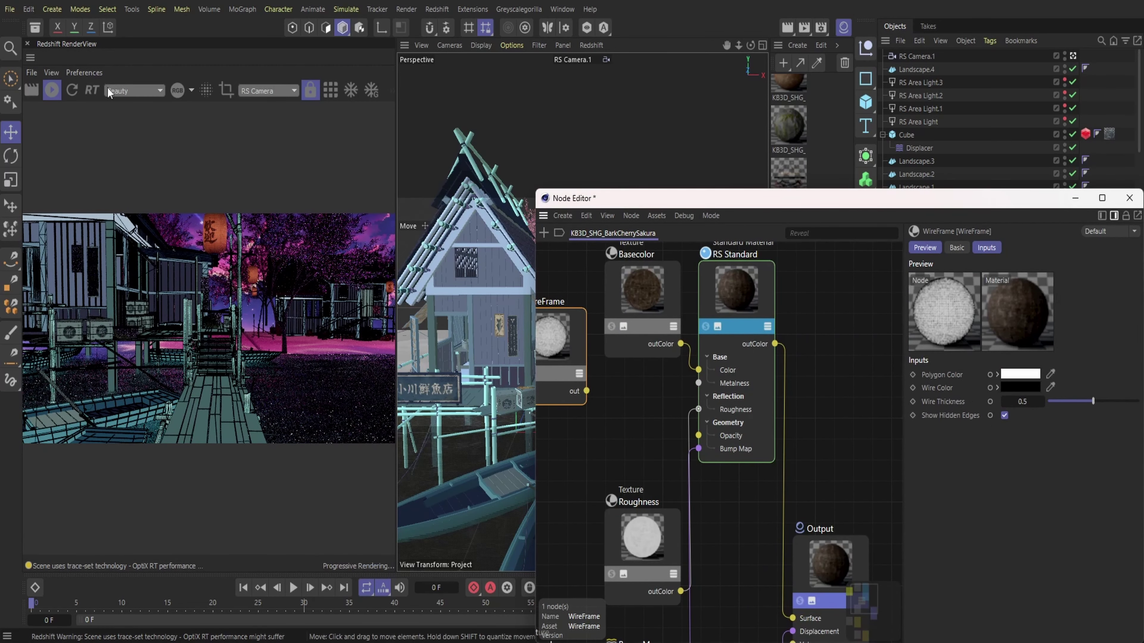
- Save the project and connect the new WireFrame node's output to the Output node's Surface input
left_click(10, 9)
left_click(45, 174)
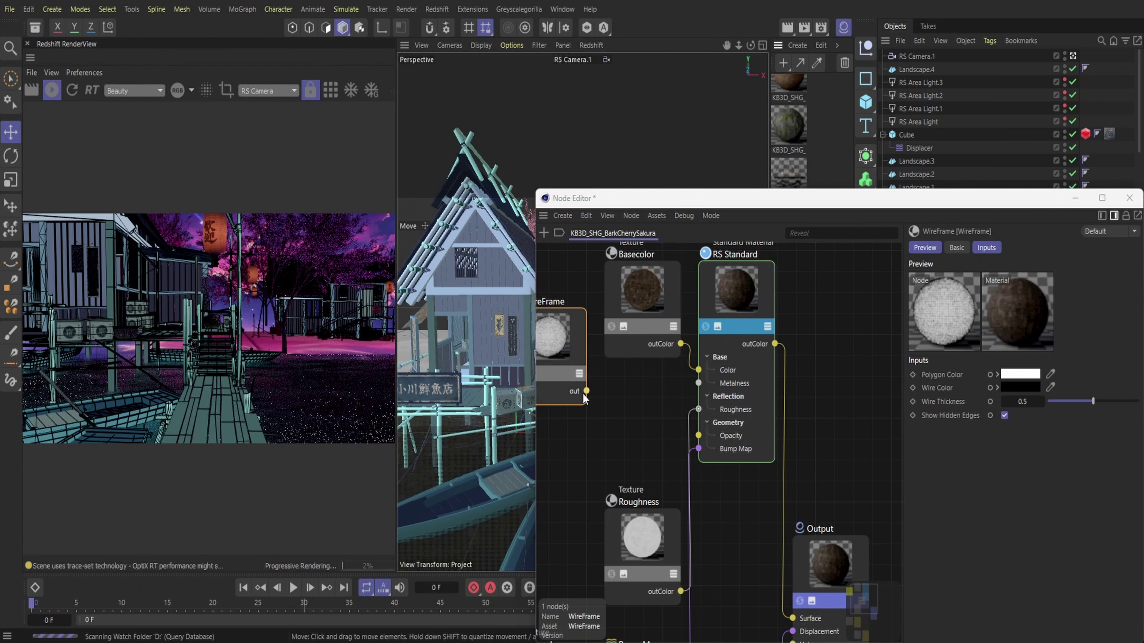
left_click_drag(769, 554, 657, 471)
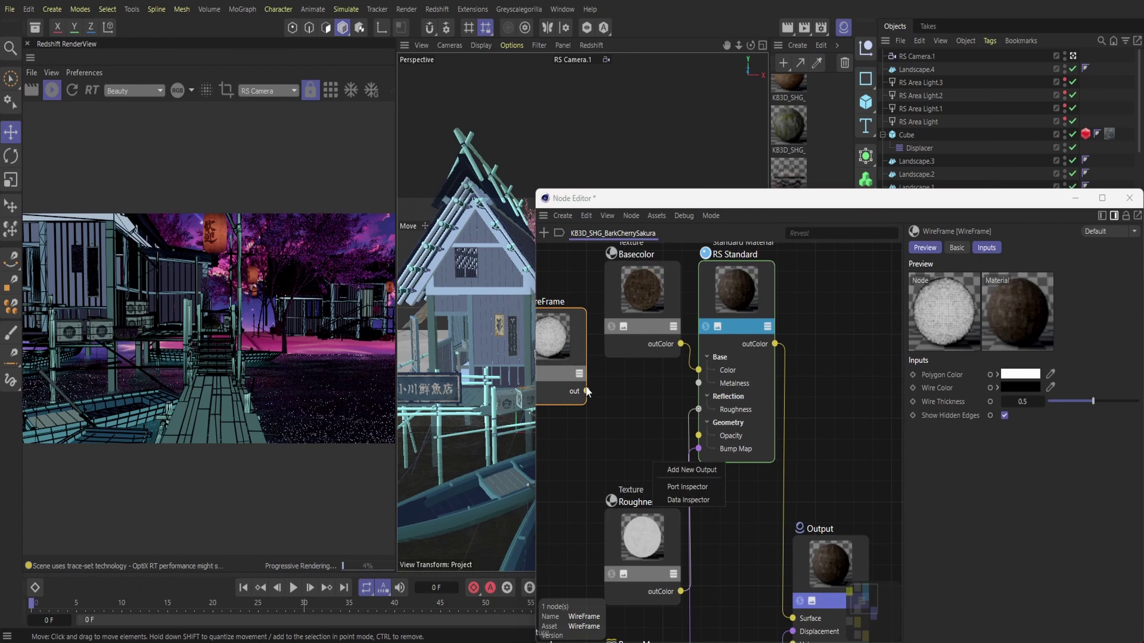
left_click_drag(585, 390, 806, 579)
left_click(906, 602)
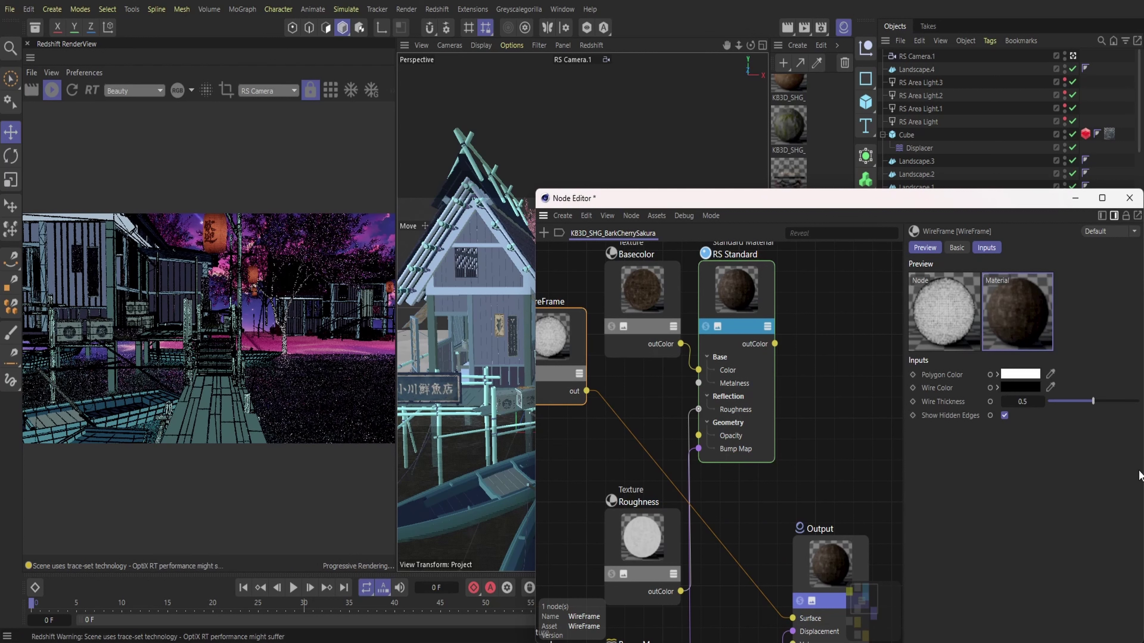
- Try a higher wire thickness and a blue polygon colour at hue 216° on the bark's WireFrame, restoring 0.5 and white
left_click_drag(1093, 401, 1139, 401)
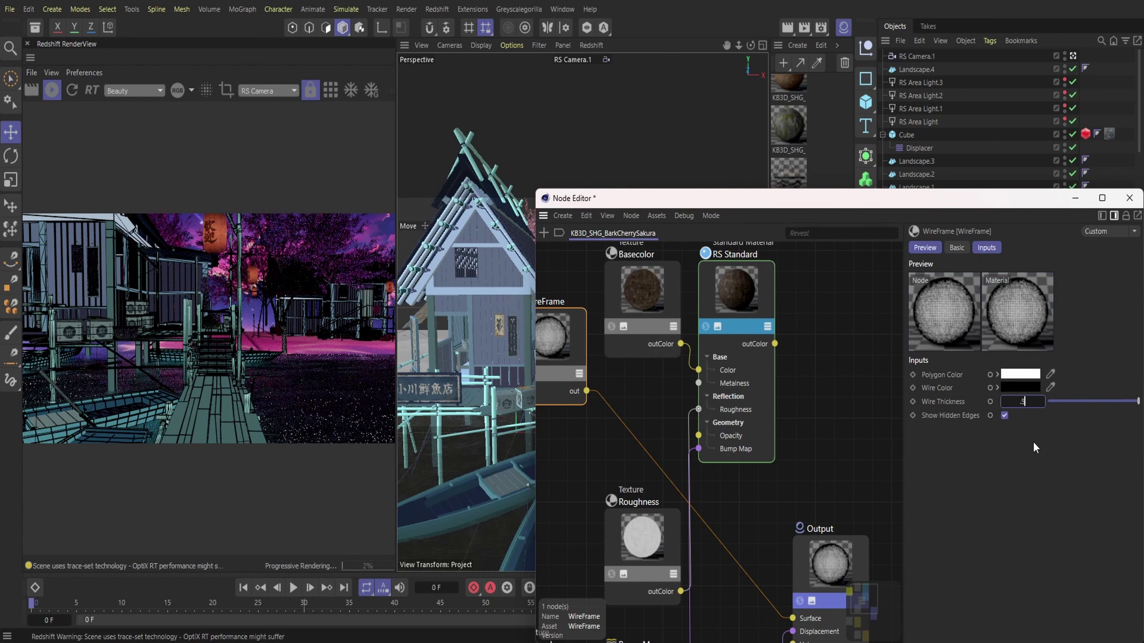
key("Return")
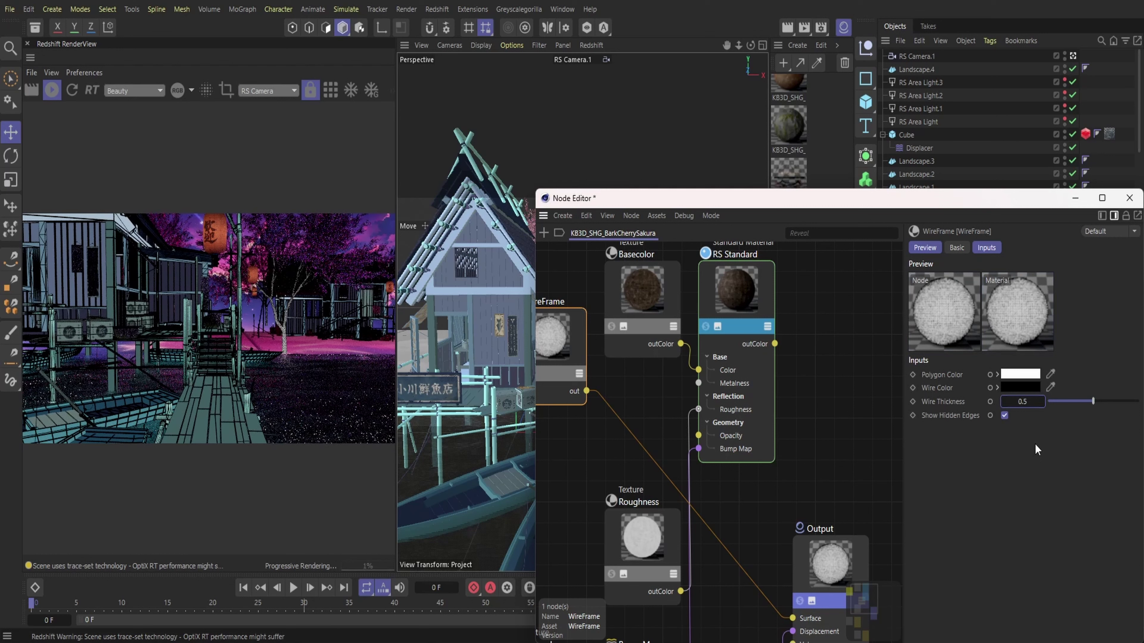
left_click(1020, 374)
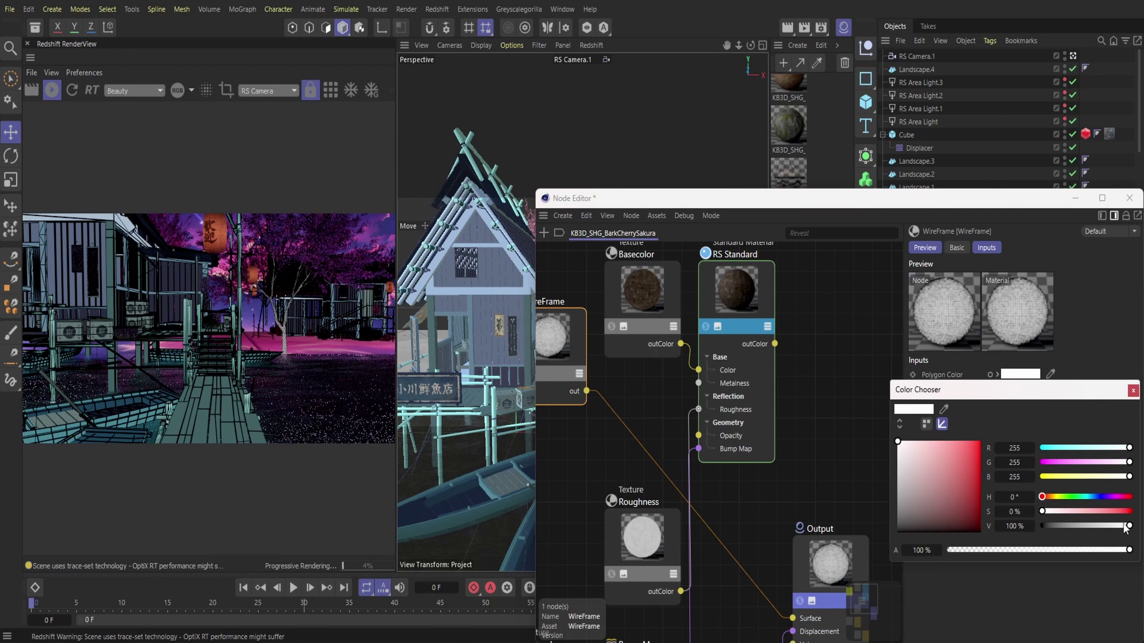
left_click(1095, 496)
mouse_move(965, 531)
left_mouse_down()
mouse_move(931, 524)
mouse_move(897, 440)
left_mouse_up()
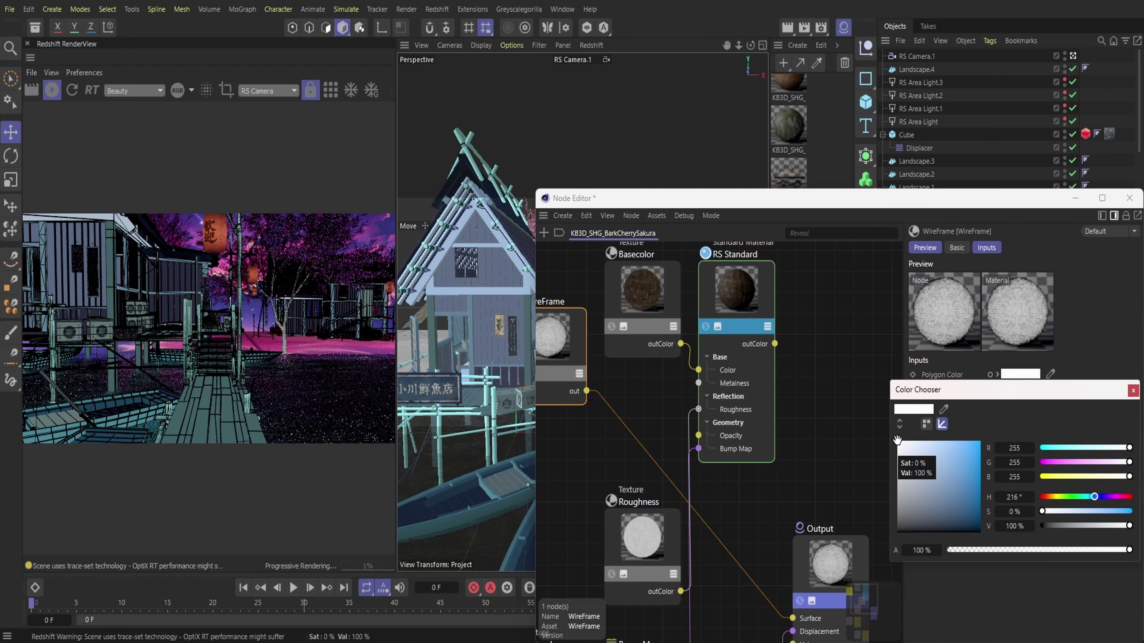
left_click(1134, 392)
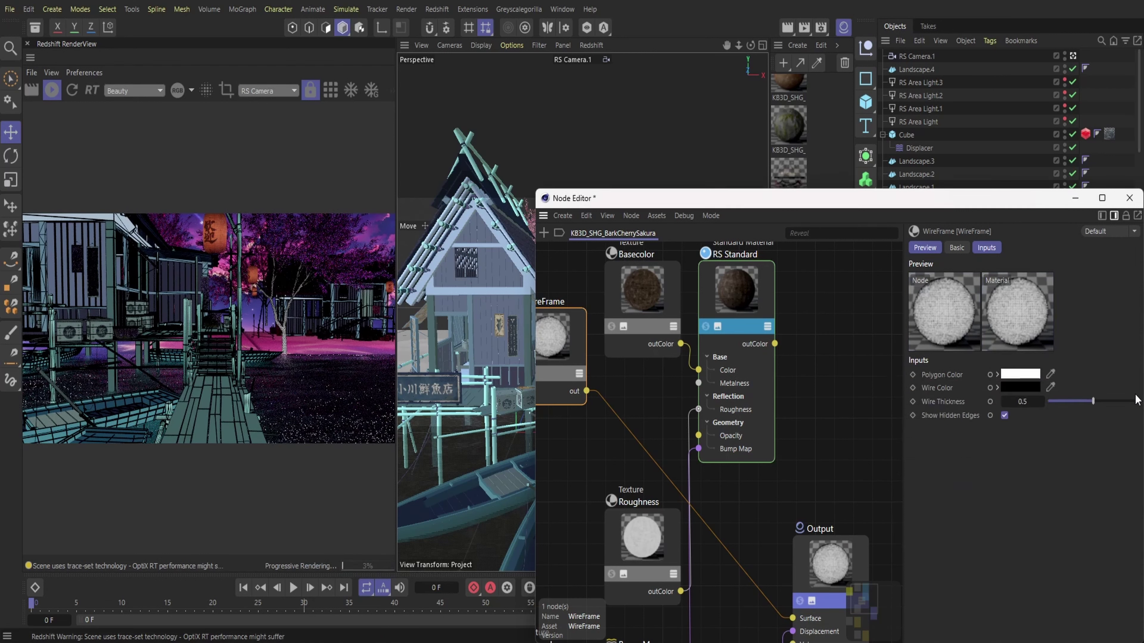
- Turn off the bark WireFrame's hidden edges, set its polygon colour to very dark blue at hue 212°, and close the Node Editor
left_click(1004, 415)
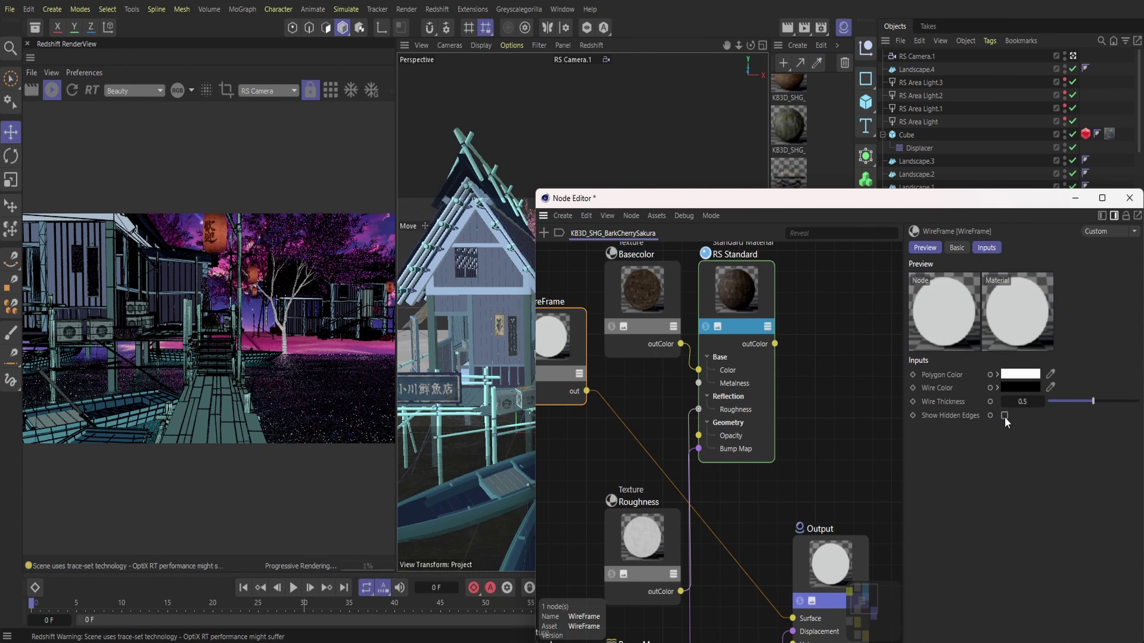
left_click(1019, 373)
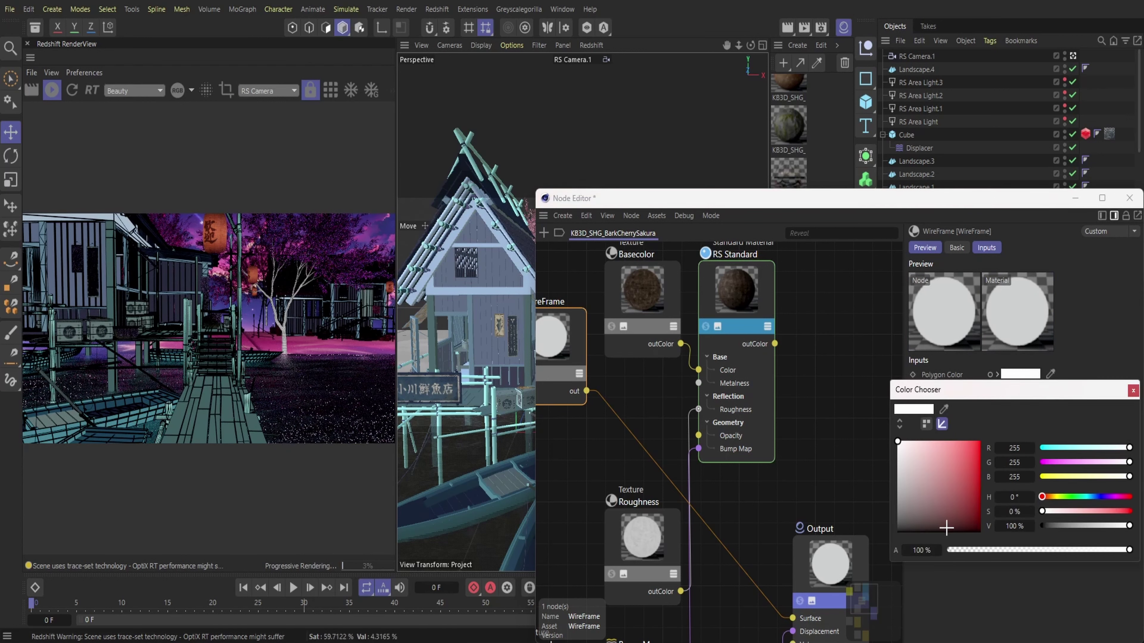
left_click(939, 526)
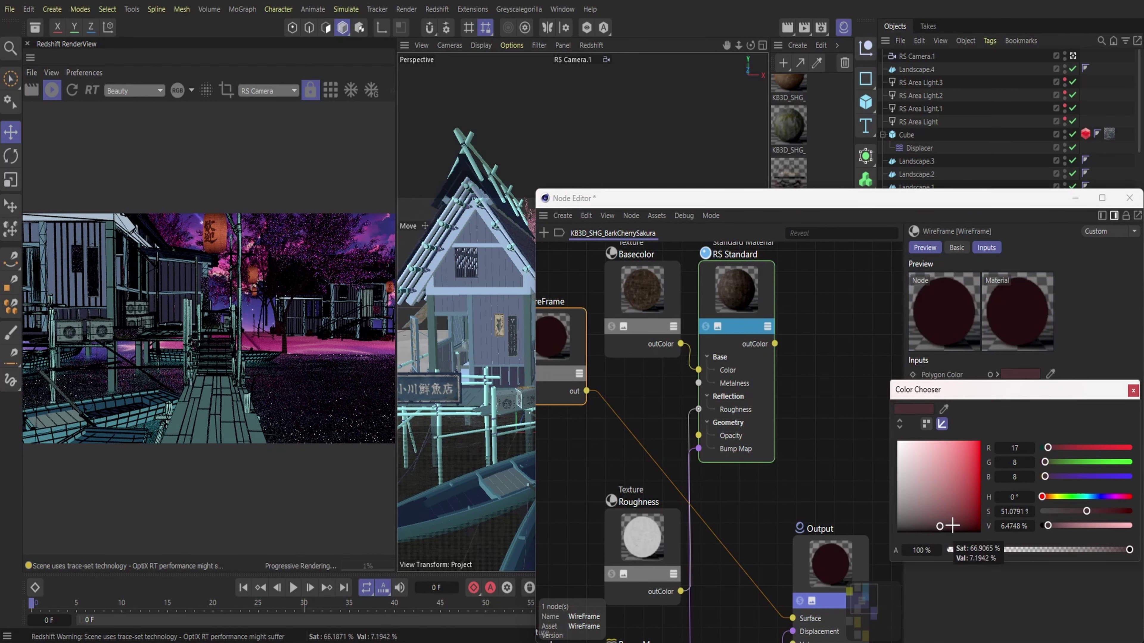
left_click(1093, 497)
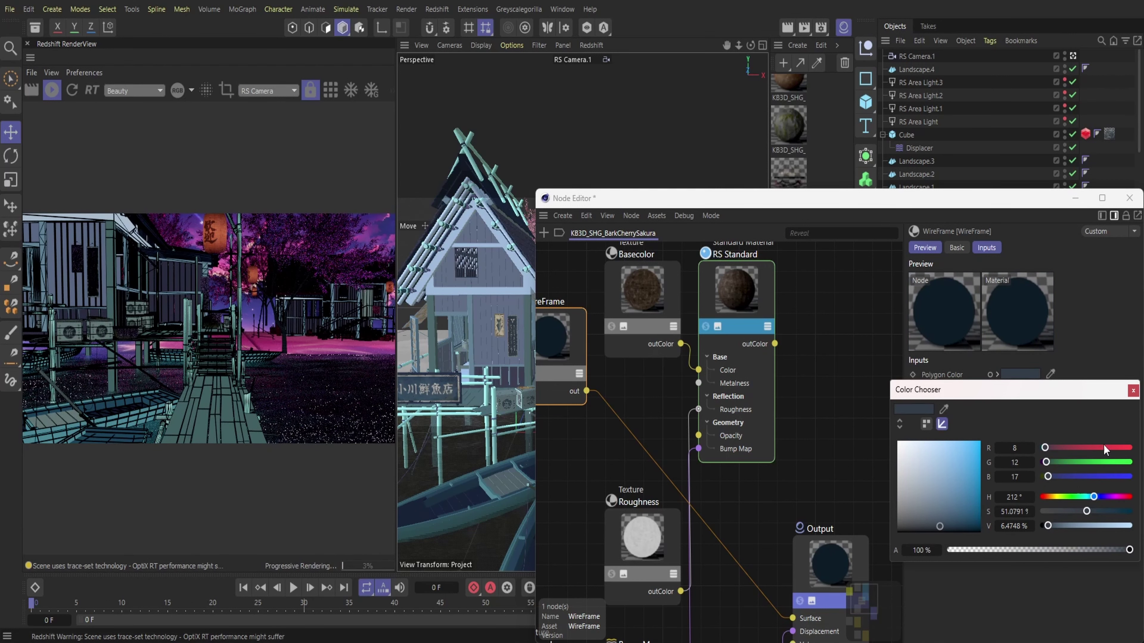
left_click(1133, 390)
left_click(1129, 198)
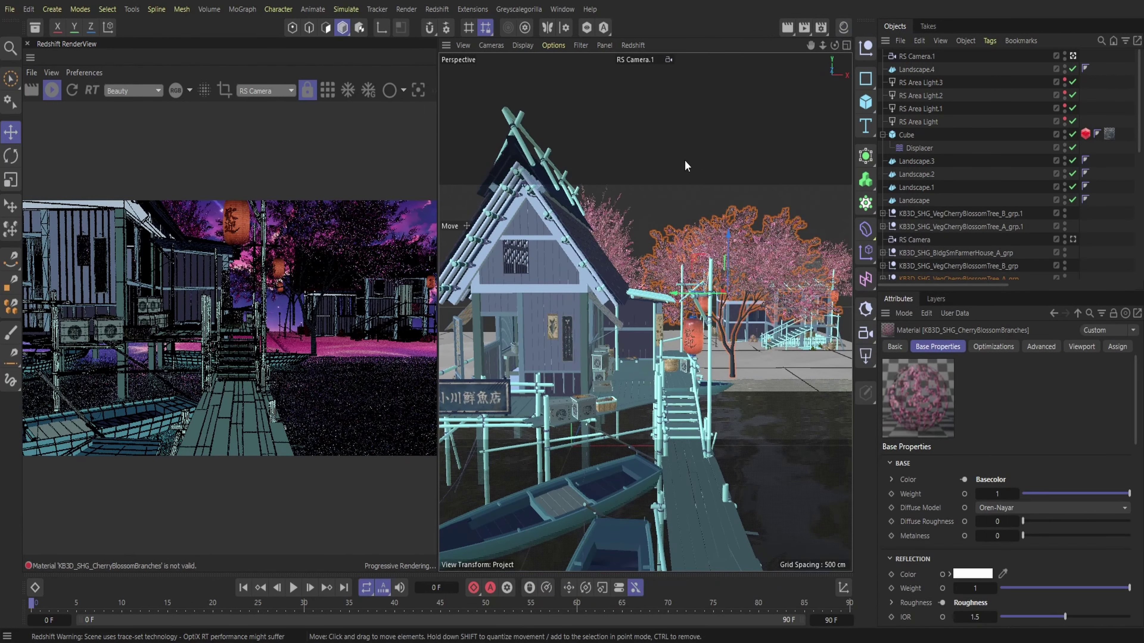
- Preview the render through RS Camera.1 and return it to RS Camera
left_click(268, 91)
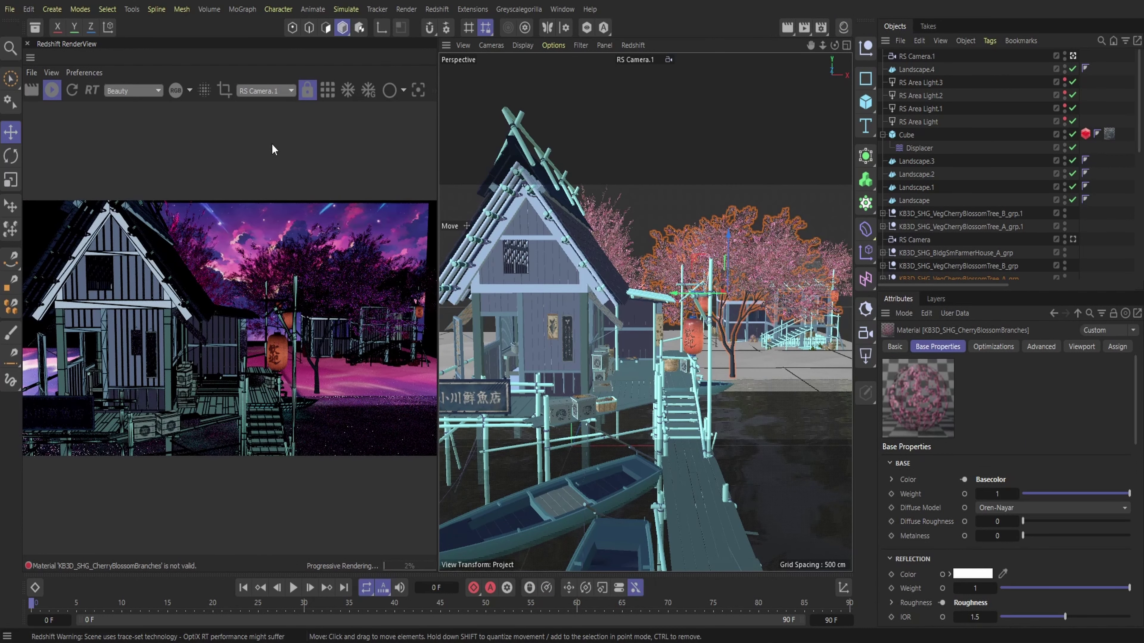
left_click(278, 91)
left_click(289, 136)
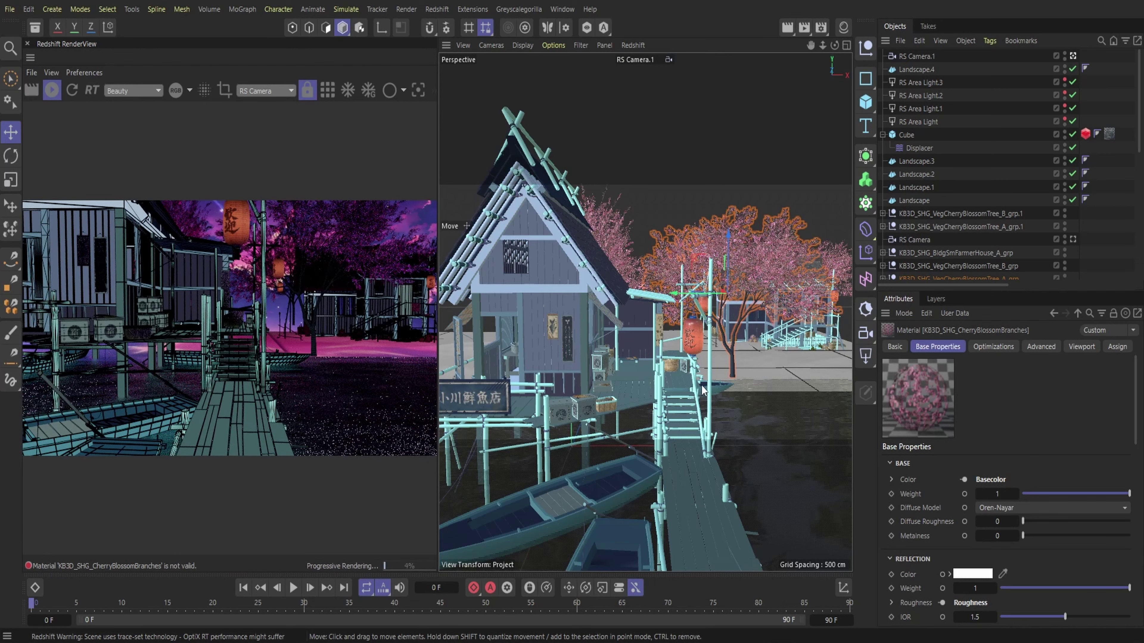
- Switch the viewport to the default camera, look at the village from the side, and select the fish seller's pier
left_click(626, 61)
left_click(648, 70)
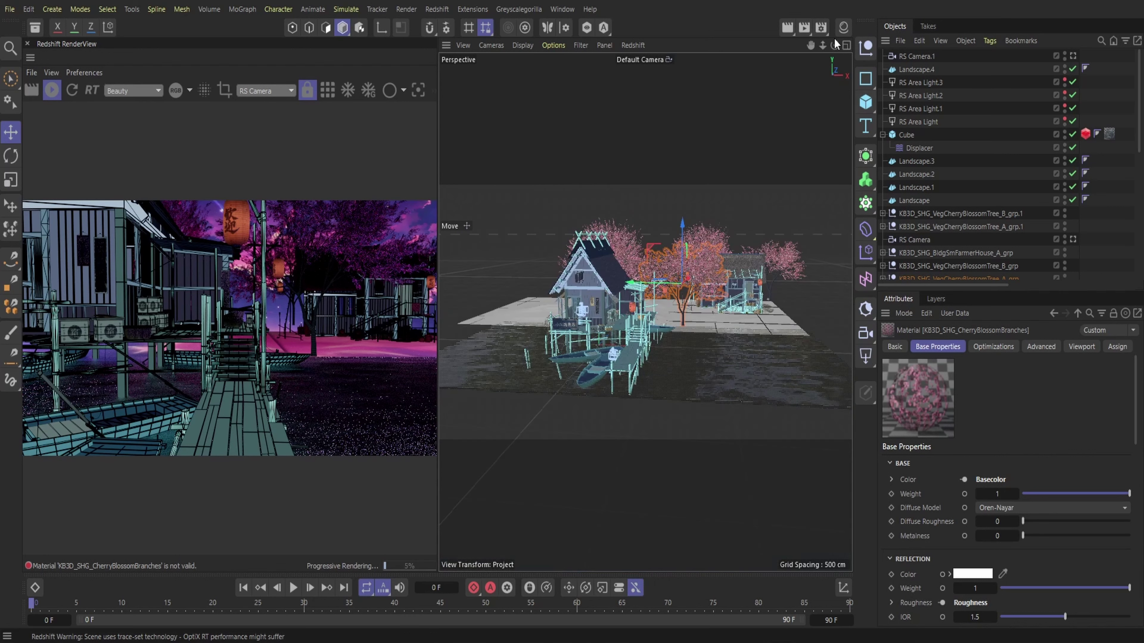
left_click_drag(833, 45, 752, 81)
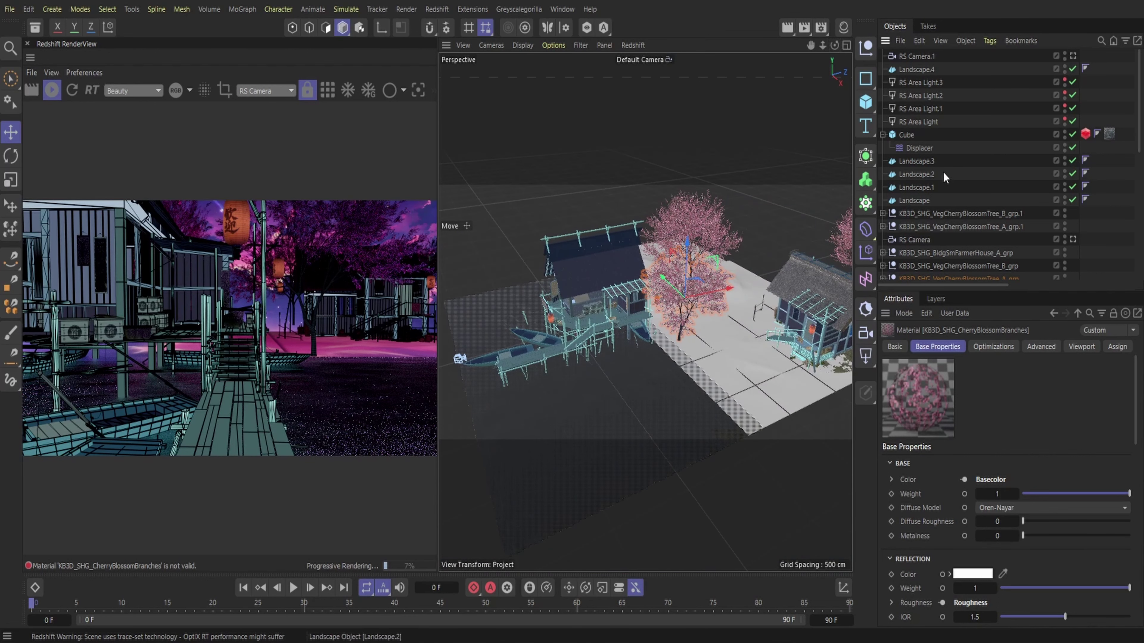
left_click(598, 321)
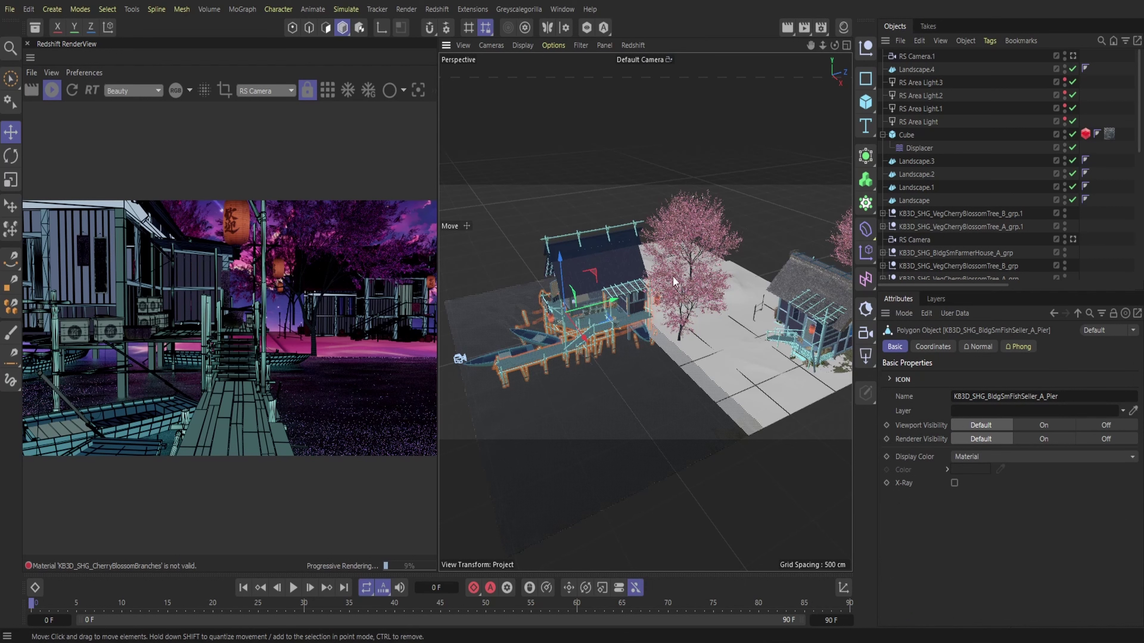
- Open the lanterns' KB3D_SHG_PaperTrimA material and add a WireFrame node to its graph
left_click(842, 27)
scroll(830, 275, "down", 10)
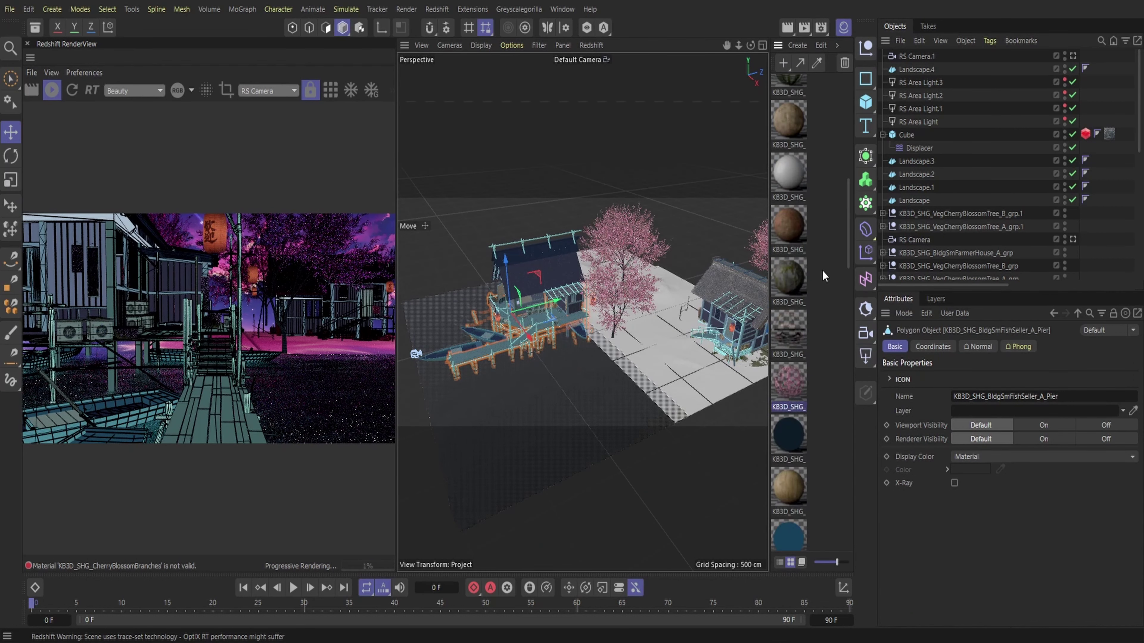
scroll(796, 232, "up", 1)
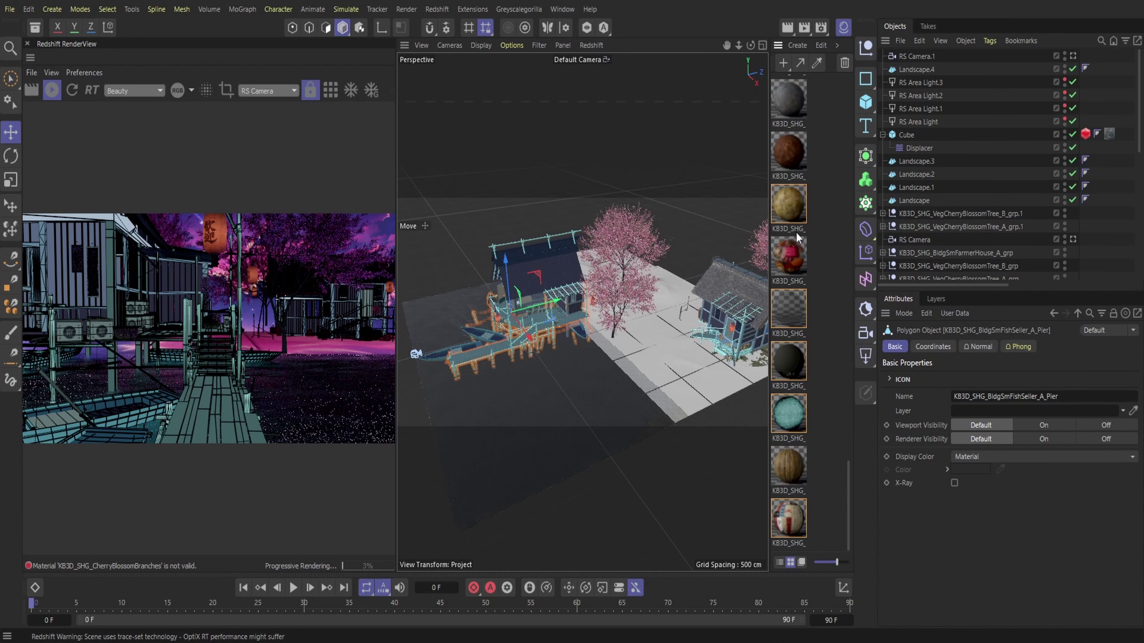
left_click(789, 242)
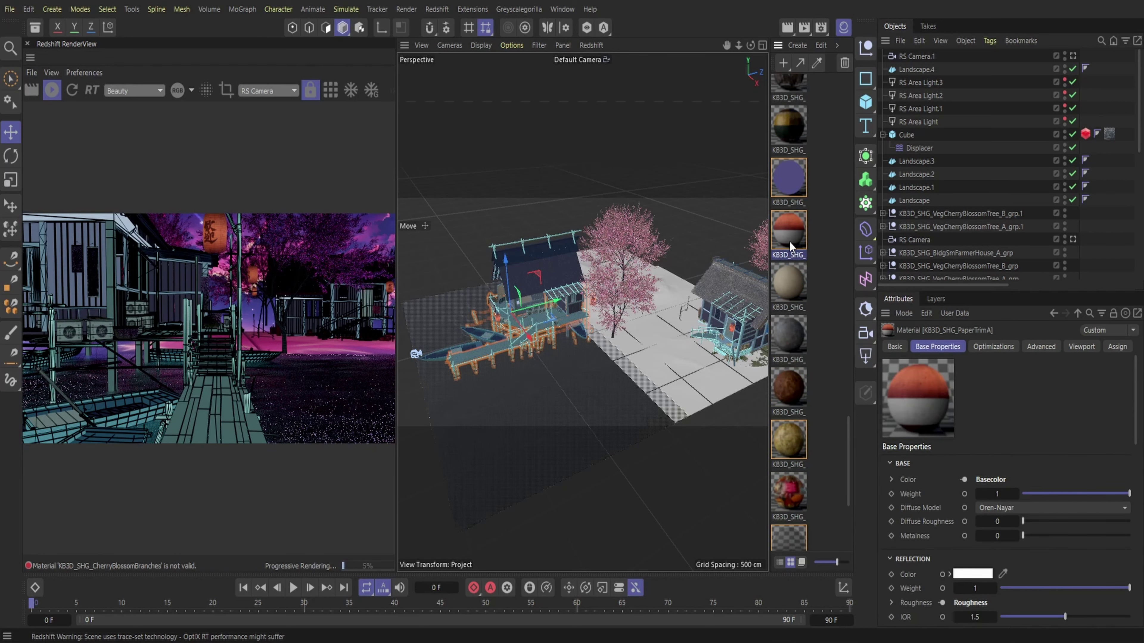
double_click(789, 242)
key("shift+c")
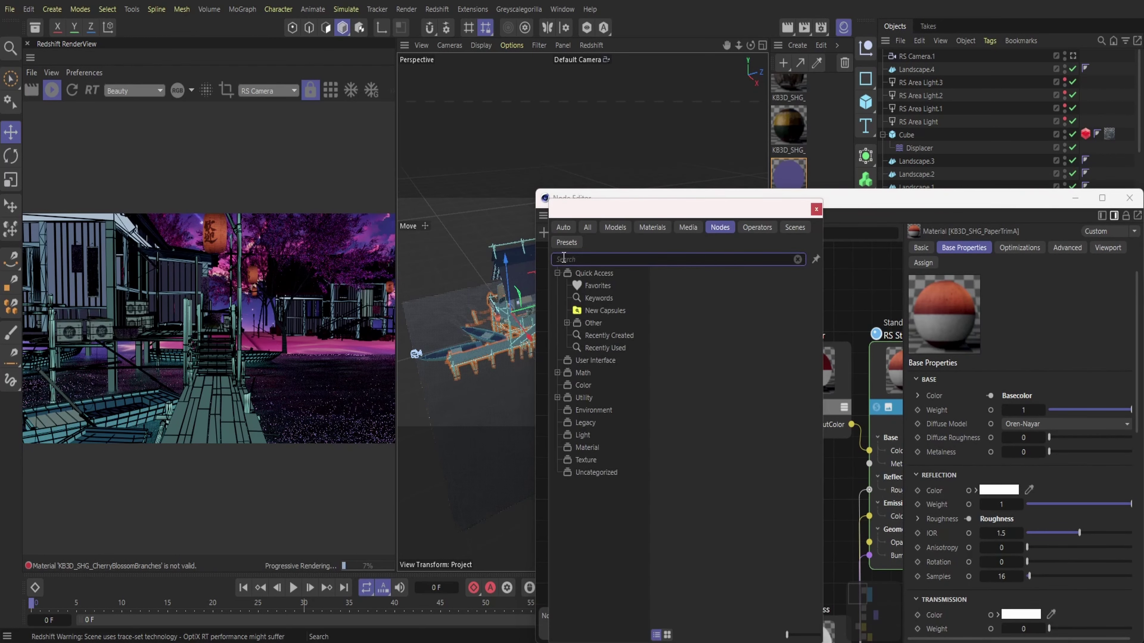
type("wire")
double_click(592, 289)
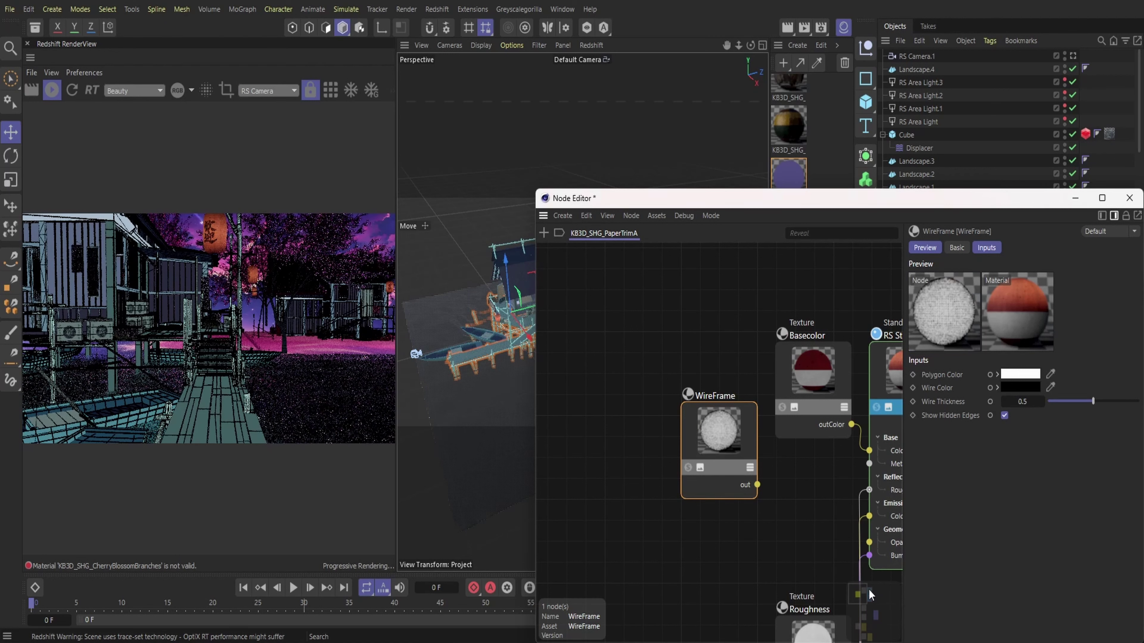
- Connect the PaperTrimA WireFrame node's output to the Output node's Surface input
left_click_drag(868, 594, 872, 606)
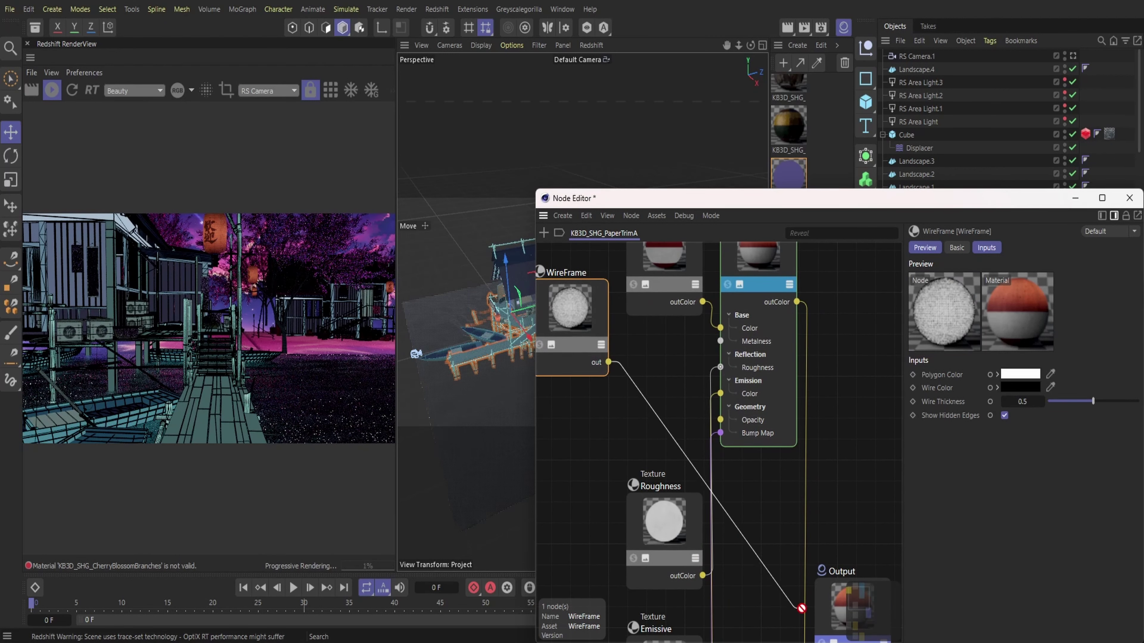
left_click_drag(801, 608, 832, 615)
mouse_move(865, 639)
left_click(939, 600)
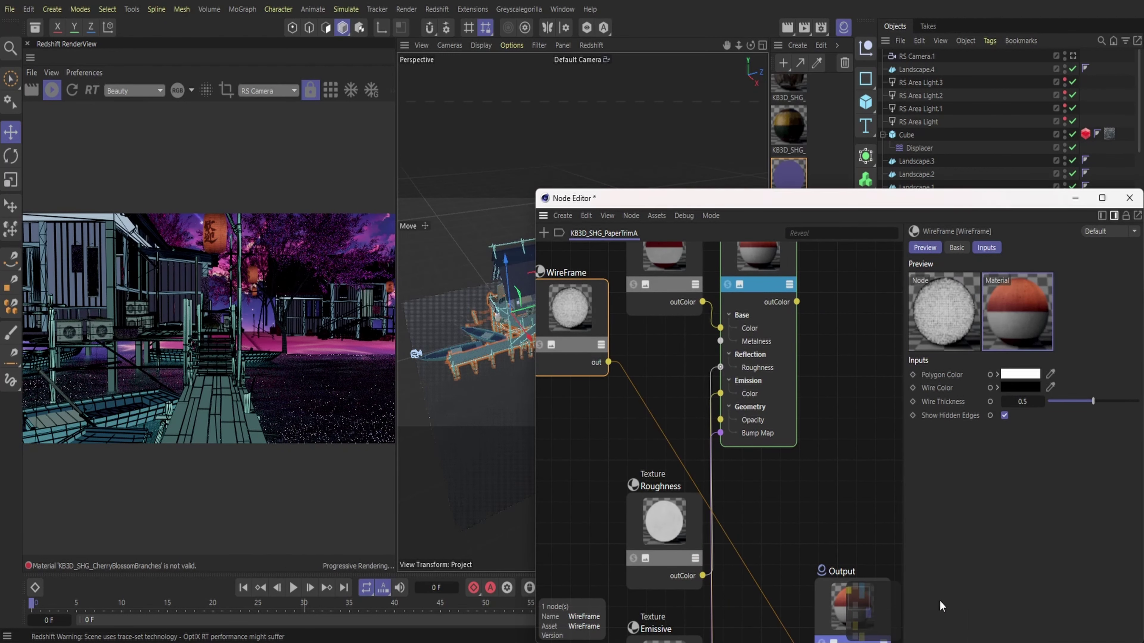
- Set the lantern WireFrame's polygon colour to pink at hue about 330° and close the Node Editor and material list
left_click(1022, 374)
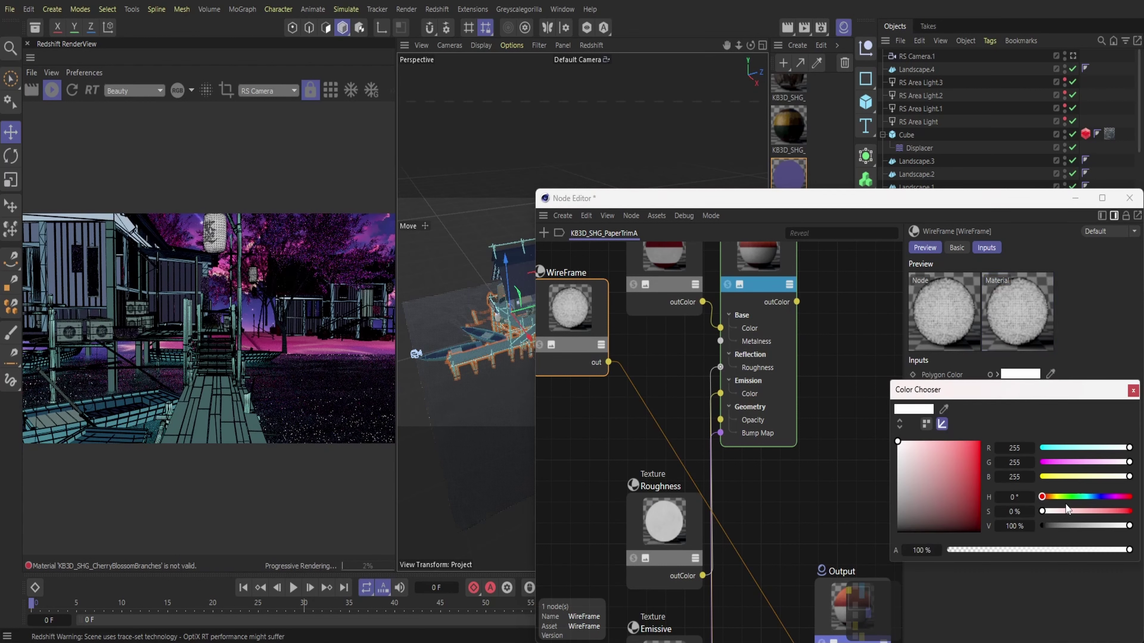
left_click(1049, 496)
left_click_drag(963, 448, 975, 441)
left_click_drag(1087, 462, 1067, 462)
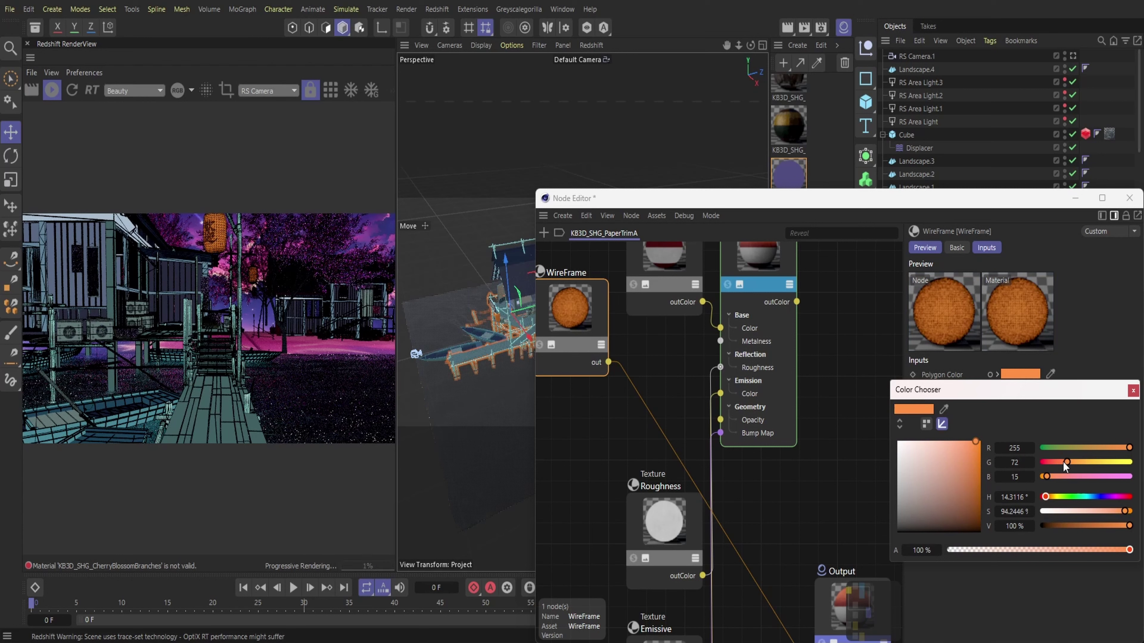
left_click(1098, 477)
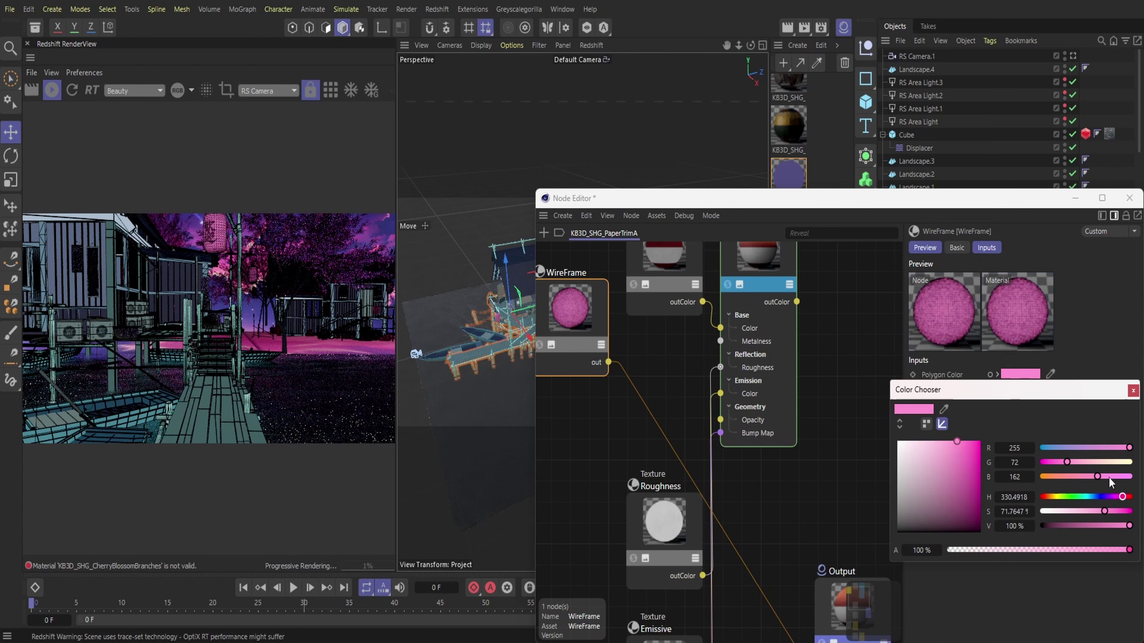
left_click(935, 443)
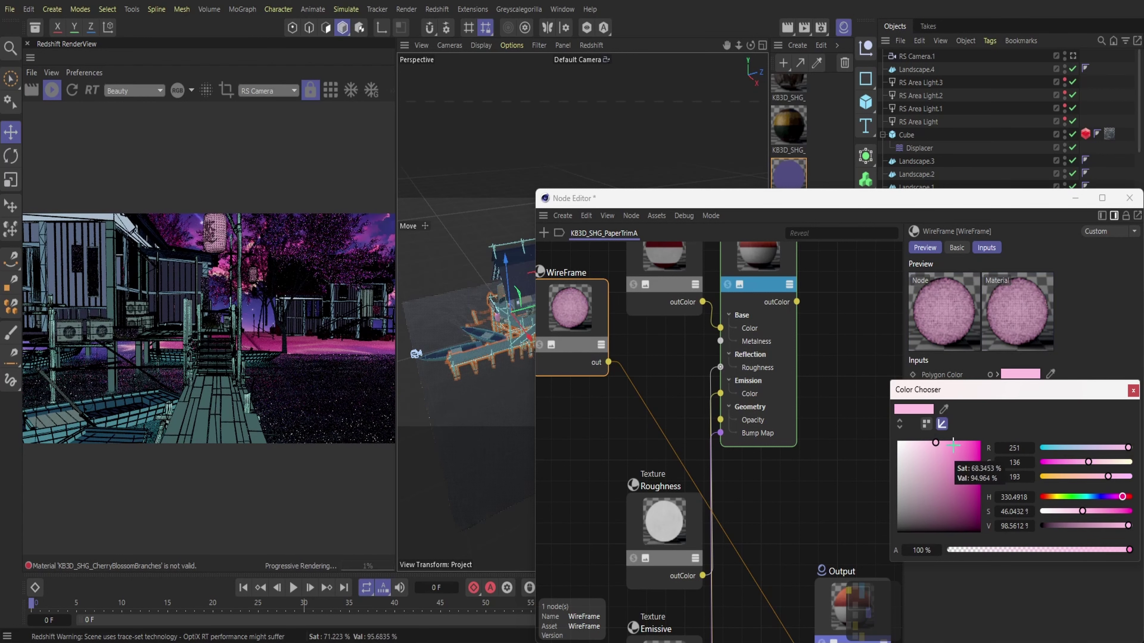
mouse_move(947, 445)
left_mouse_down()
mouse_move(980, 445)
mouse_move(947, 445)
left_mouse_up()
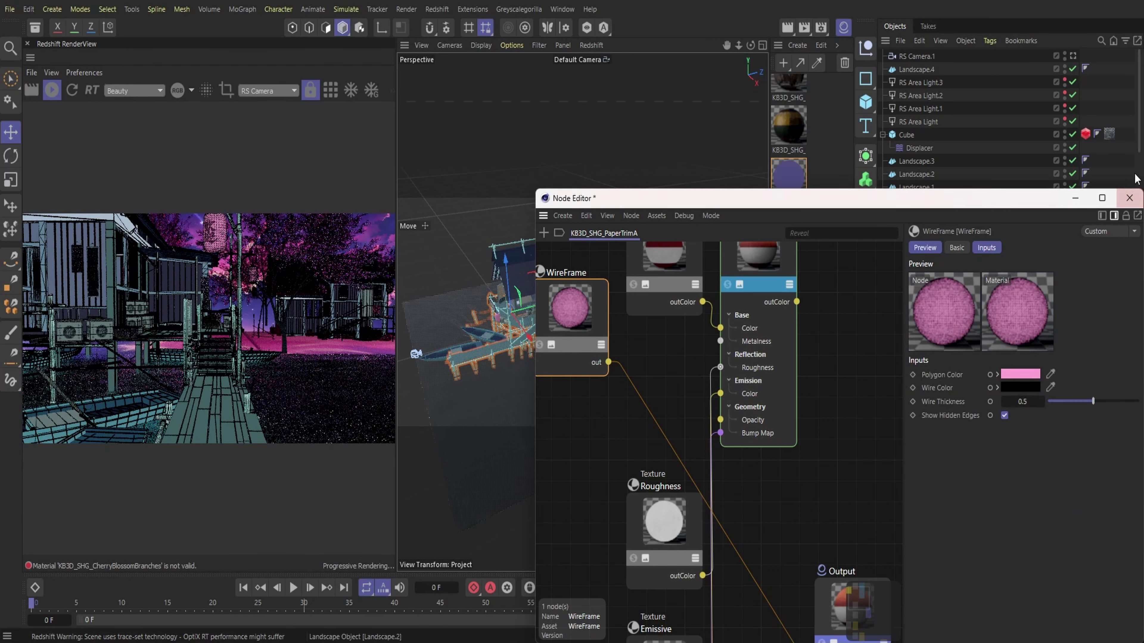
left_click(1129, 198)
left_click(844, 28)
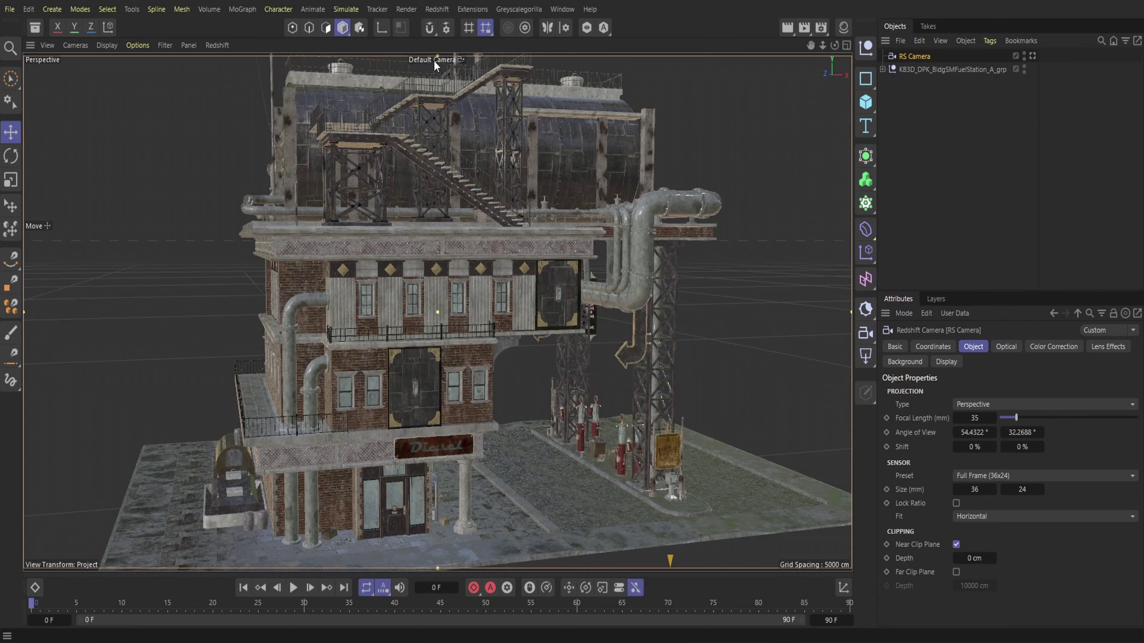
- In the fuel station scene, look through RS Camera and add an L Curve backdrop from Light Kit Pro Plus
left_click(460, 59)
left_click(518, 9)
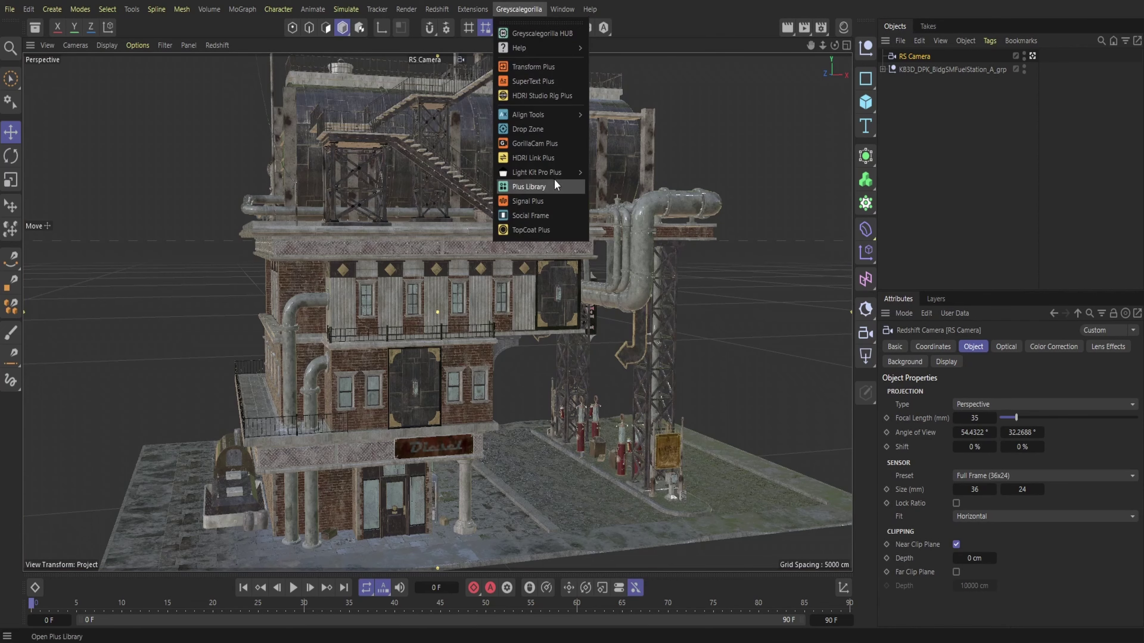
mouse_move(559, 172)
left_click(695, 263)
- Shrink the fuel station group with the Place tool and move it toward the middle of the L Curve backdrop's floor
mouse_move(437, 311)
left_mouse_down("alt")
mouse_move(416, 321)
mouse_move(426, 297)
left_mouse_up("alt")
left_click(11, 205)
left_click(596, 209)
left_click(459, 59)
left_click_drag(810, 45, 810, 189)
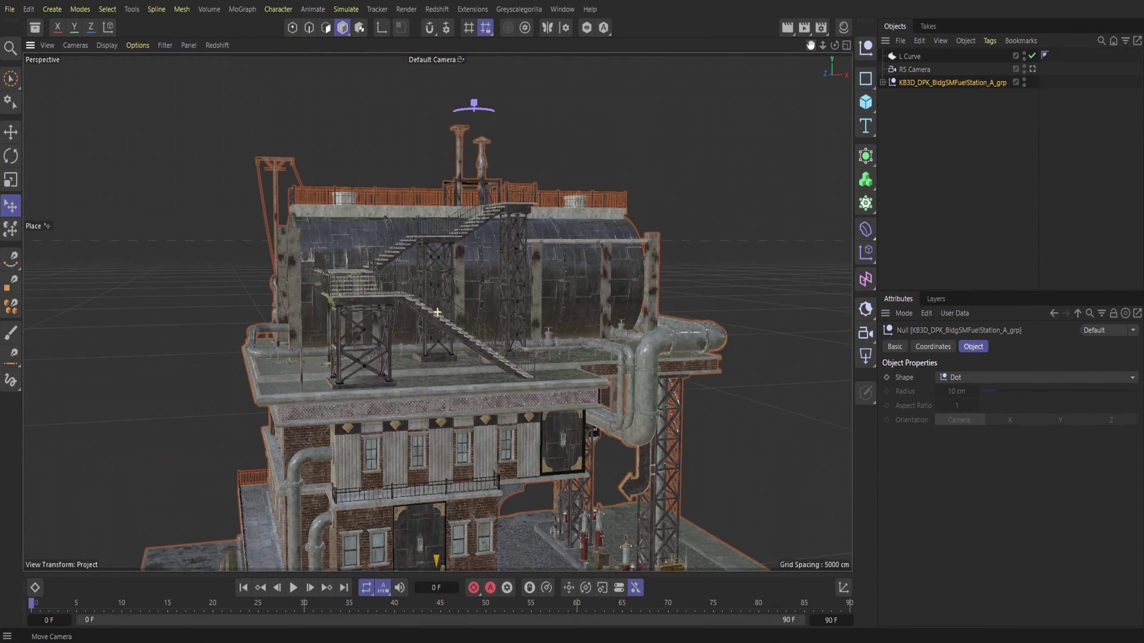
left_click_drag(475, 108, 508, 538)
mouse_move(811, 47)
left_mouse_down()
mouse_move(811, 9)
mouse_move(851, 46)
mouse_move(811, 13)
mouse_move(813, 47)
left_mouse_up()
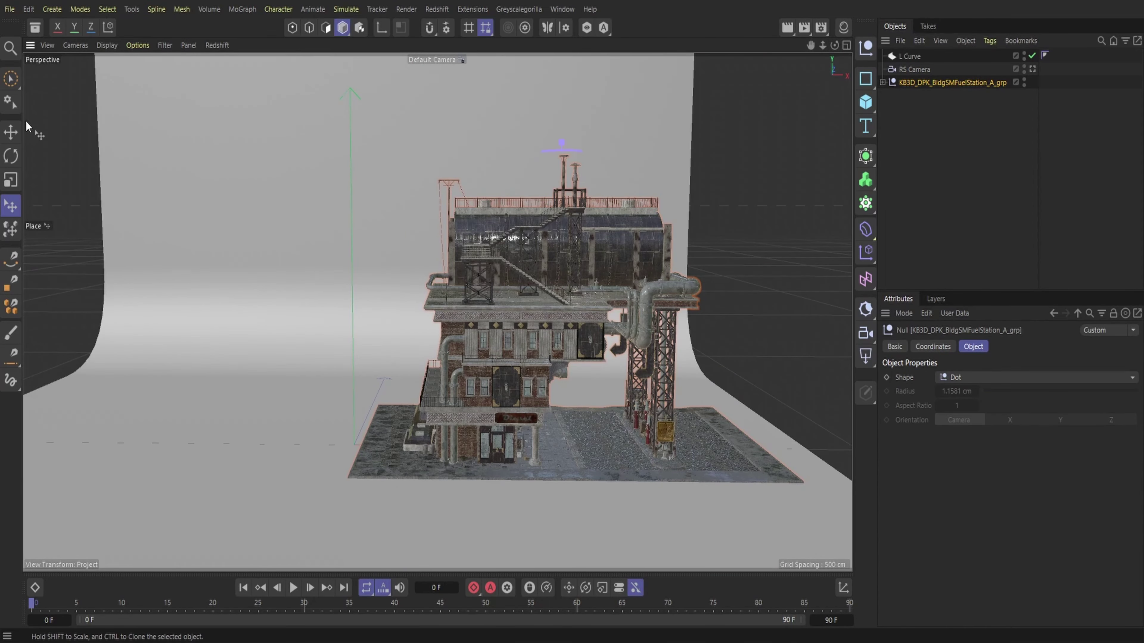
left_click(10, 132)
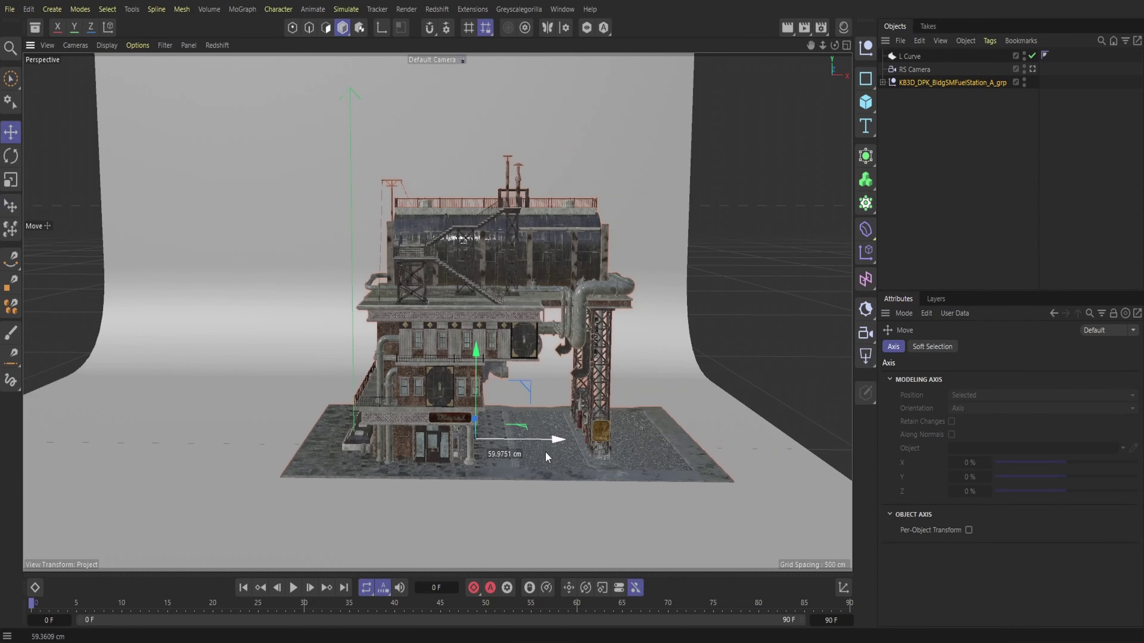
left_click_drag(495, 450, 390, 402)
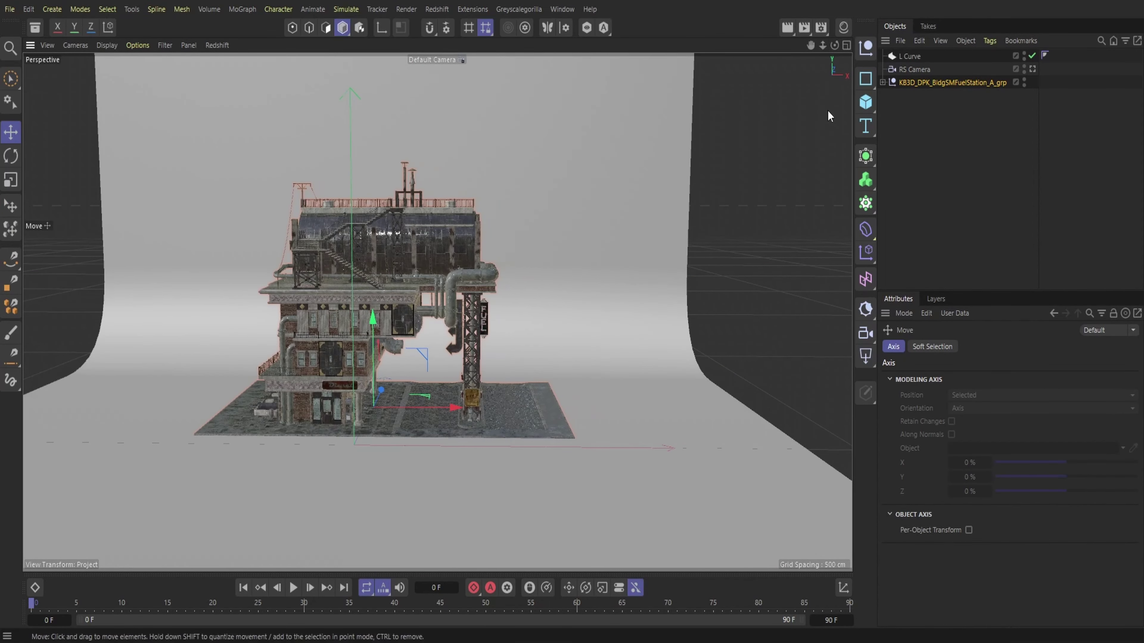
- Look through RS Camera and reframe it closely on the fuel station against the backdrop
left_click(913, 69)
left_click(460, 59)
left_click(462, 86)
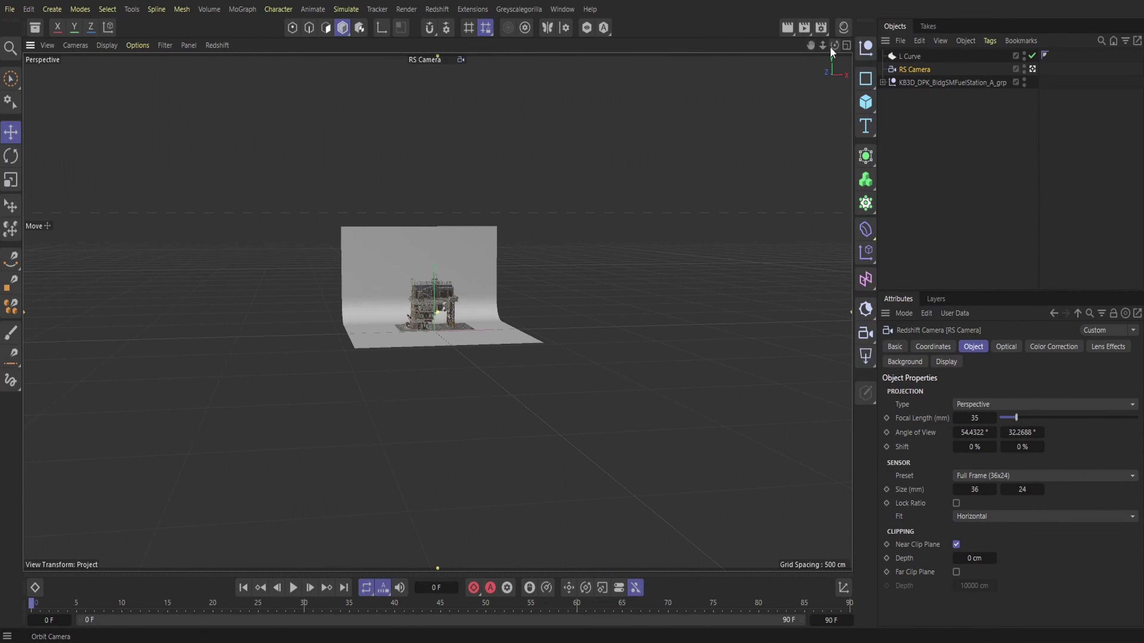
left_click_drag(823, 46, 792, 45)
left_click(910, 82)
left_click_drag(453, 428, 453, 427)
left_click_drag(834, 45, 809, 56)
- Select the L Curve, open the Redshift RenderView, and start an interactive render through RS Camera
left_click(909, 56)
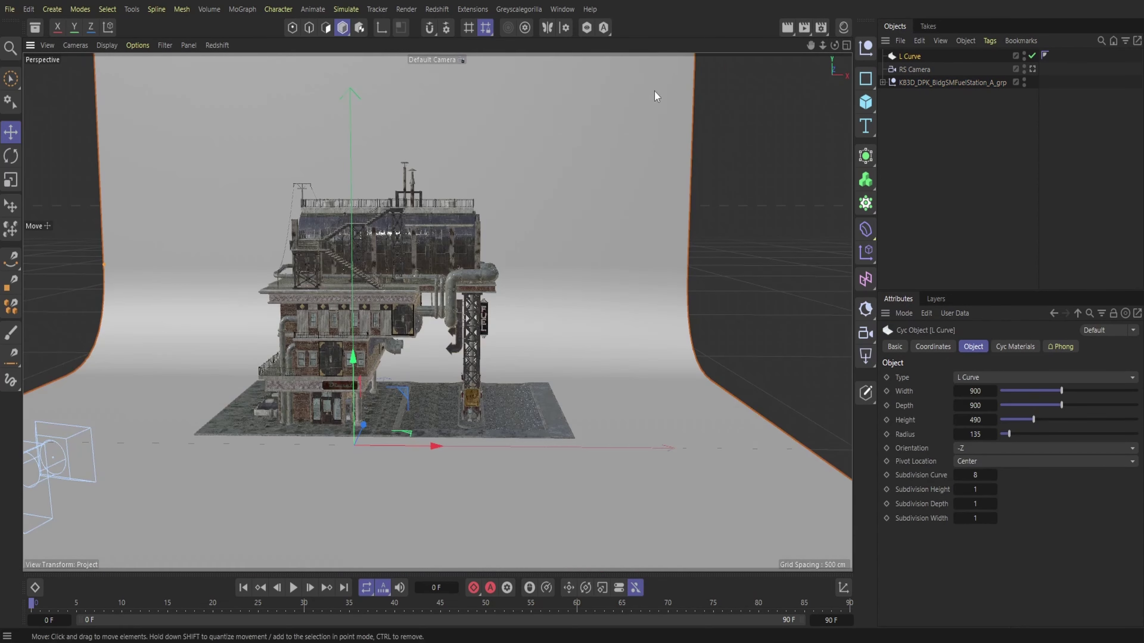
left_click(437, 9)
left_click(459, 113)
left_click(298, 112)
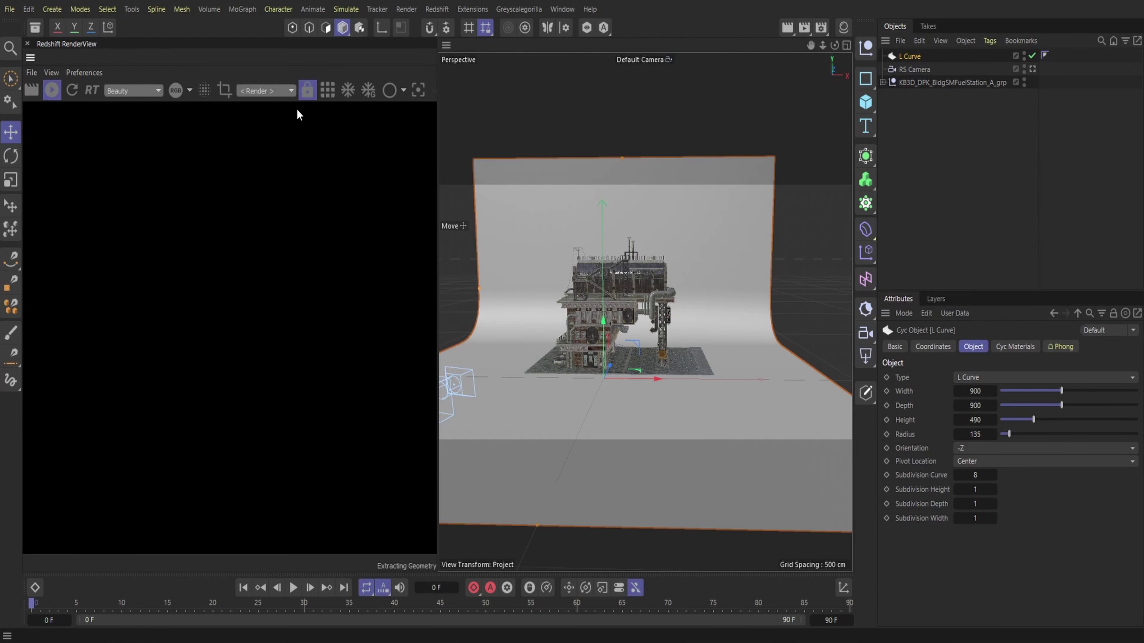
scroll(689, 115, "down", 3)
middle_click_drag(446, 368, 565, 376, "alt")
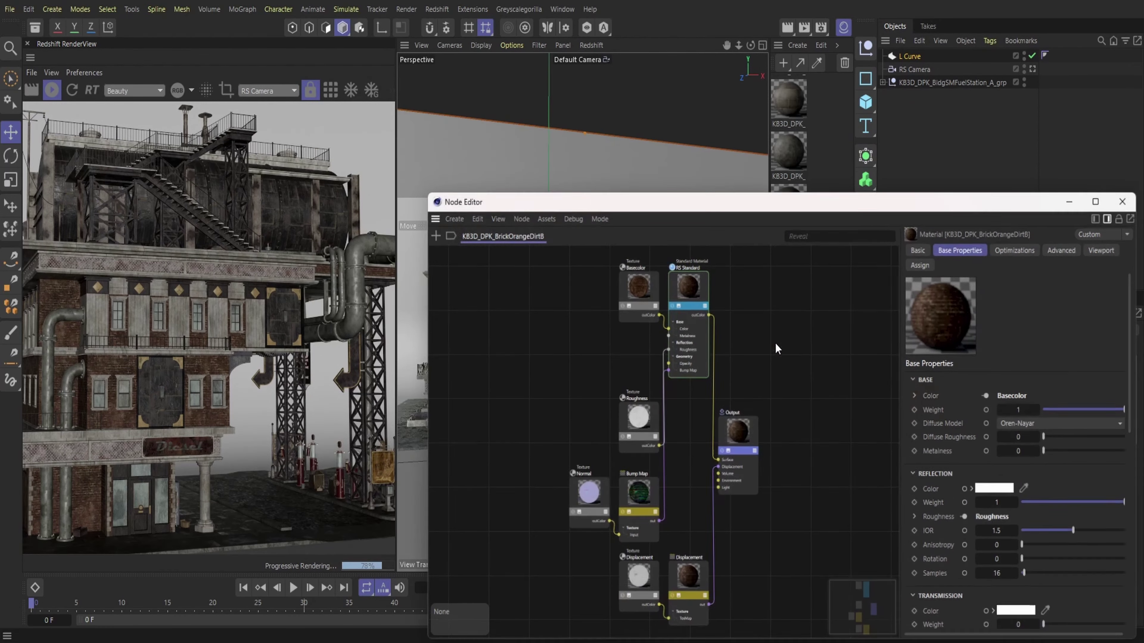
- Open the KB3D_DPK_BrickOrangeDirtB material's graph and add a Fresnel node and a WireFrame node
left_click_drag(582, 205, 591, 100)
left_click(437, 129)
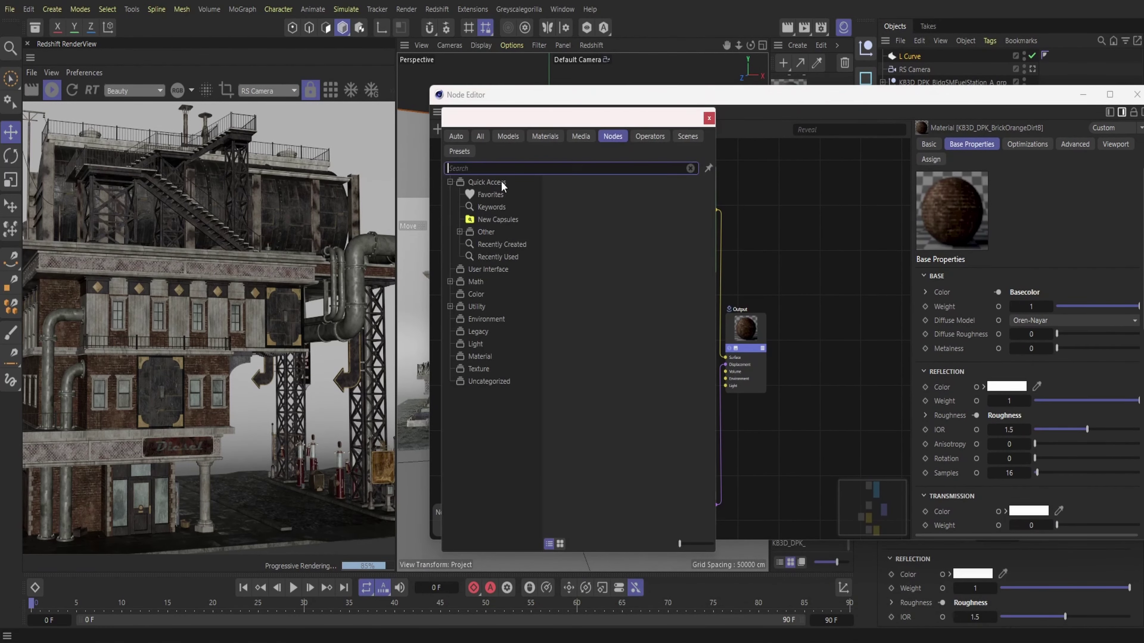
type("fre")
double_click(469, 186)
left_click(437, 129)
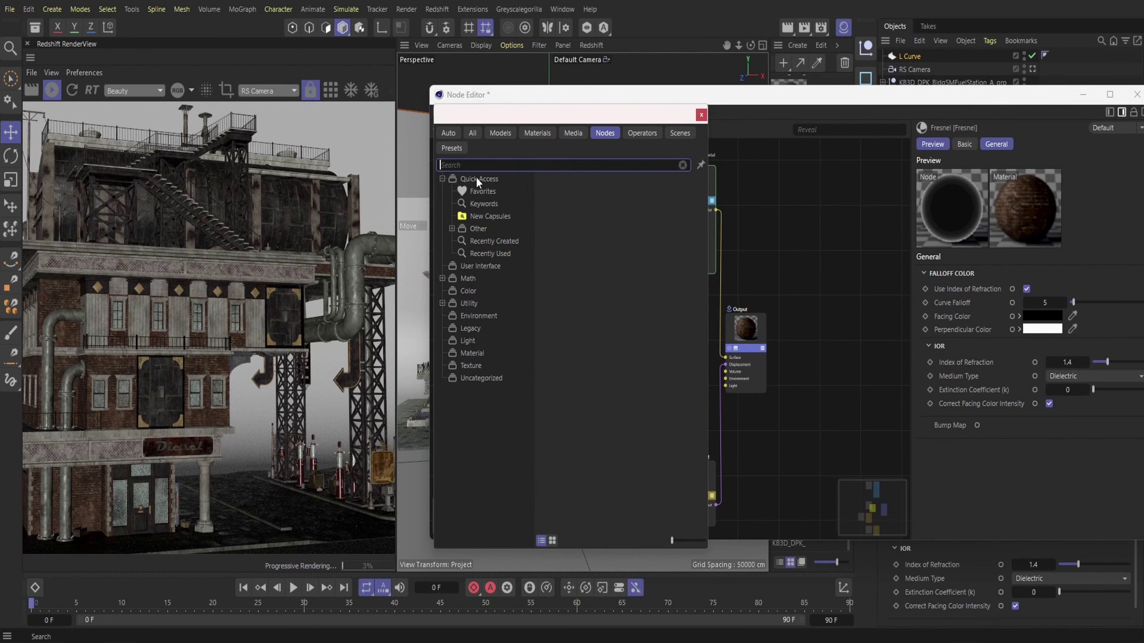
type("wire")
double_click(470, 194)
- Connect the Fresnel node to the Output's Displacement and the WireFrame node to its Surface in the brick material
left_click_drag(669, 340, 737, 350)
left_click(695, 183)
mouse_move(784, 366)
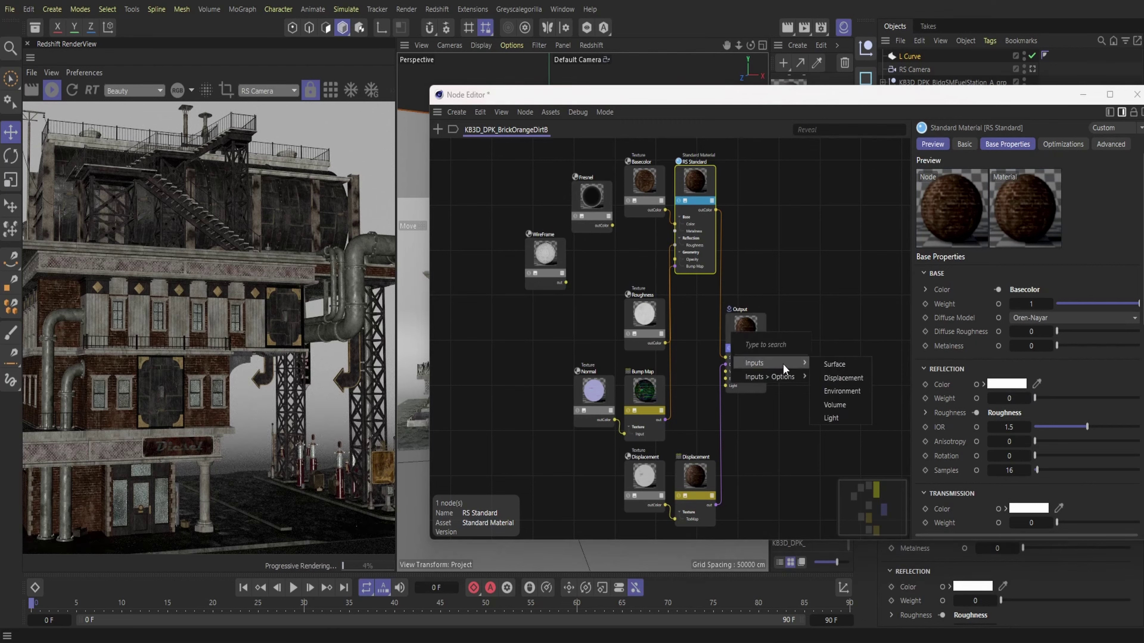
left_click(832, 379)
left_click_drag(565, 282, 737, 350)
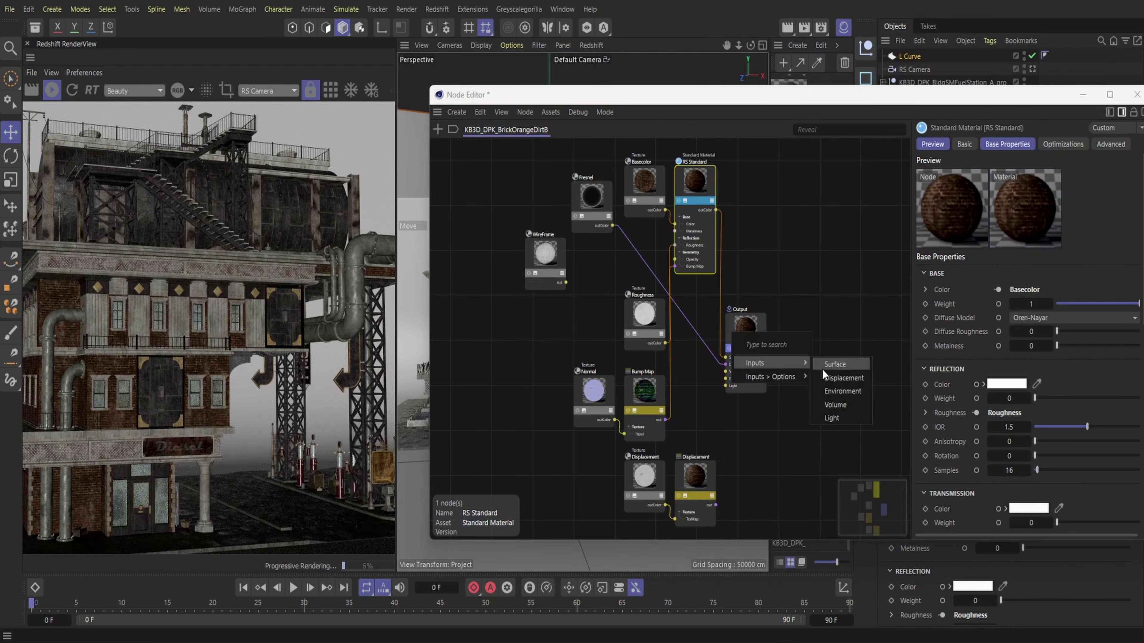
left_click(834, 364)
- Set the brick WireFrame node's wire thickness to 1 and its polygon colour to light purple (R 132, G 74, B 224), and close the graph
left_click(545, 254)
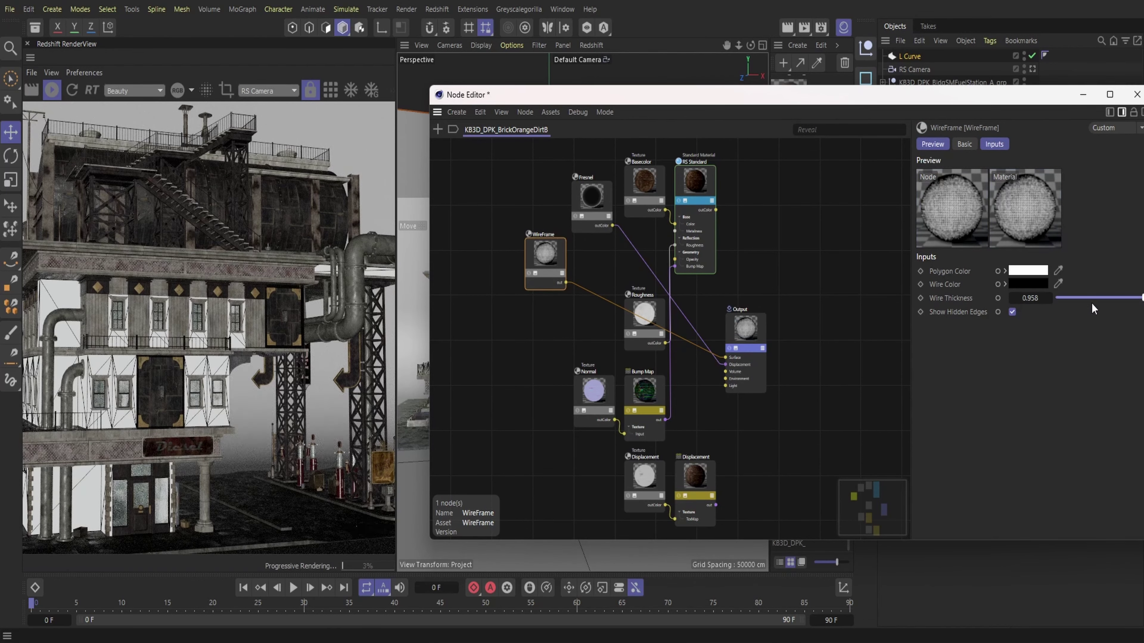
left_click(1027, 271)
left_click(1061, 359)
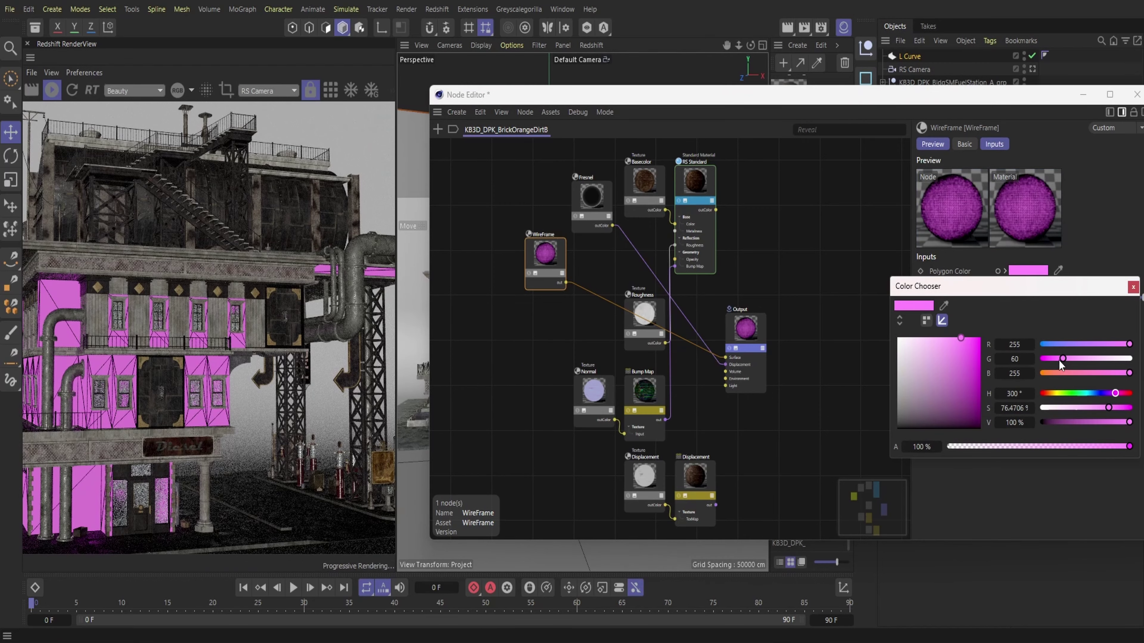
left_click(1088, 345)
left_click(947, 344)
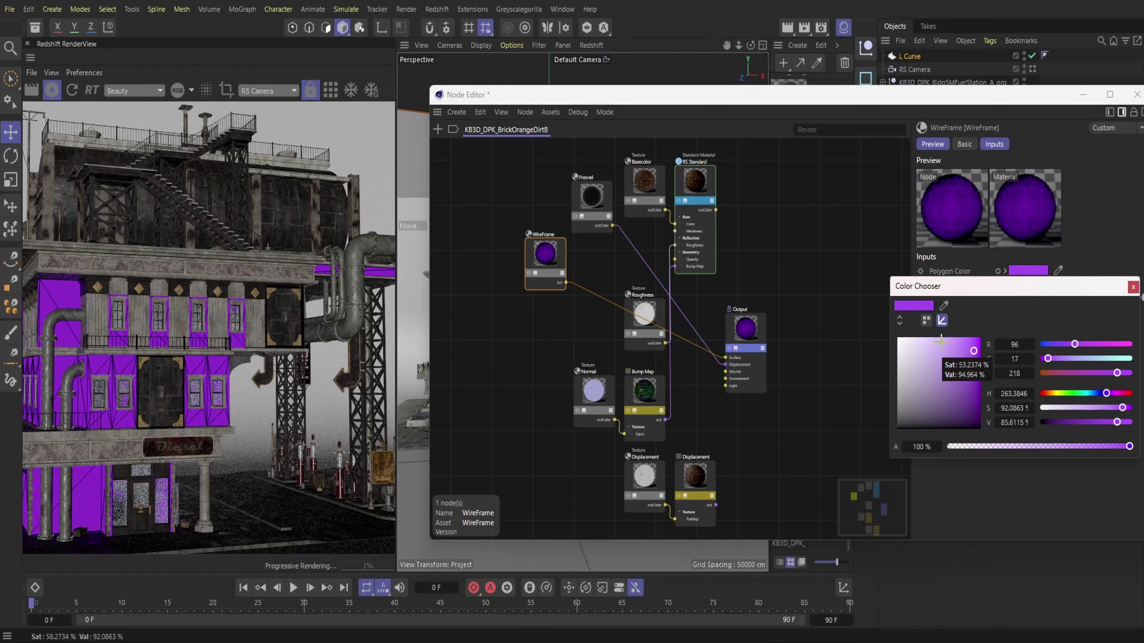
left_click(951, 348)
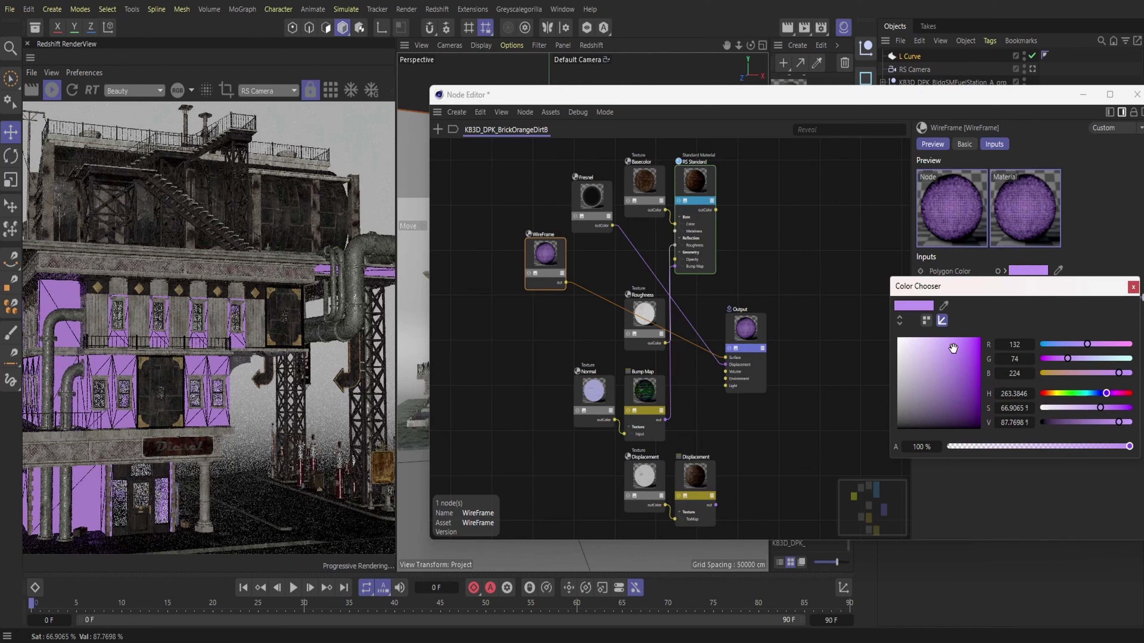
left_click(1133, 287)
left_click(1136, 94)
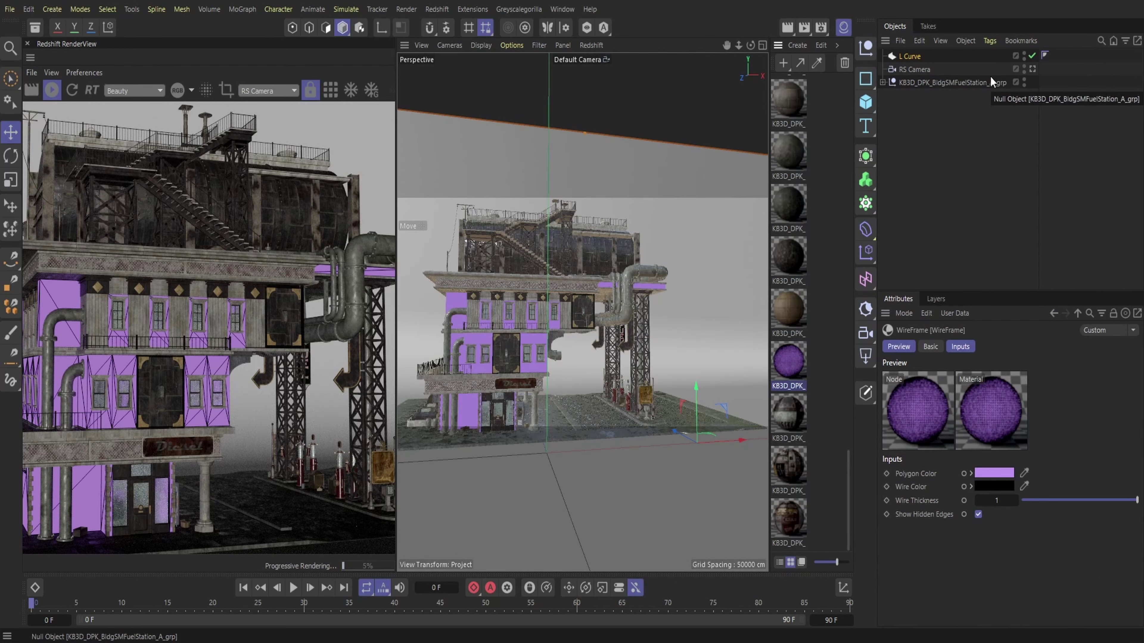
- Select the fuel station's building mesh to locate its materials and open the KB3D_DPK_MetalIndustrialA material's graph
left_click(532, 390)
scroll(835, 365, "up", 3)
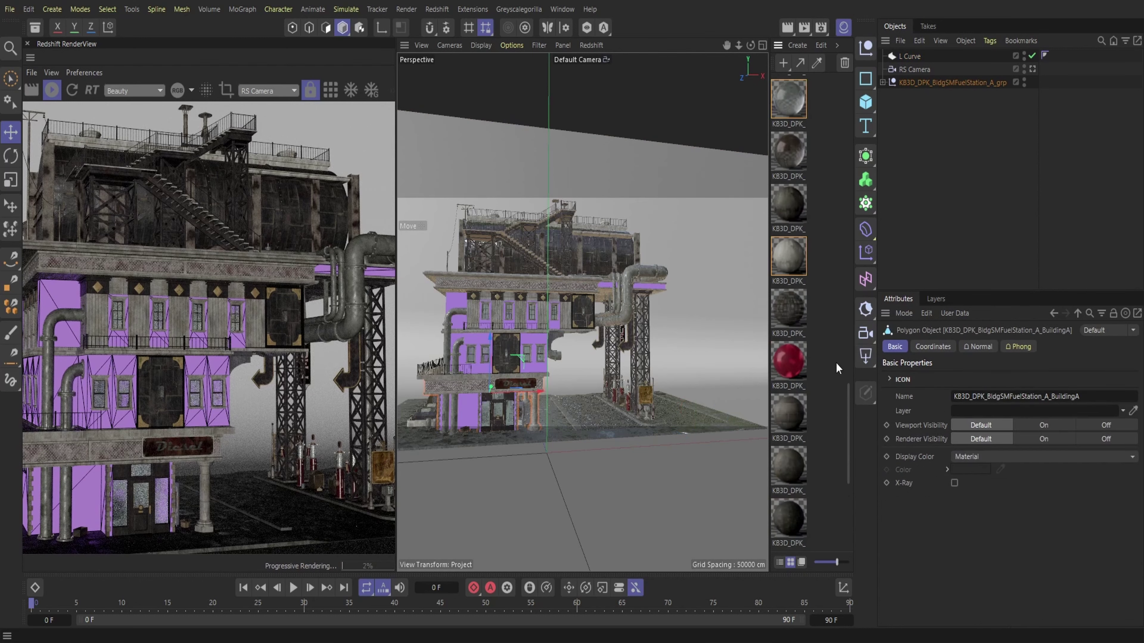
left_click(796, 341)
left_click(788, 131)
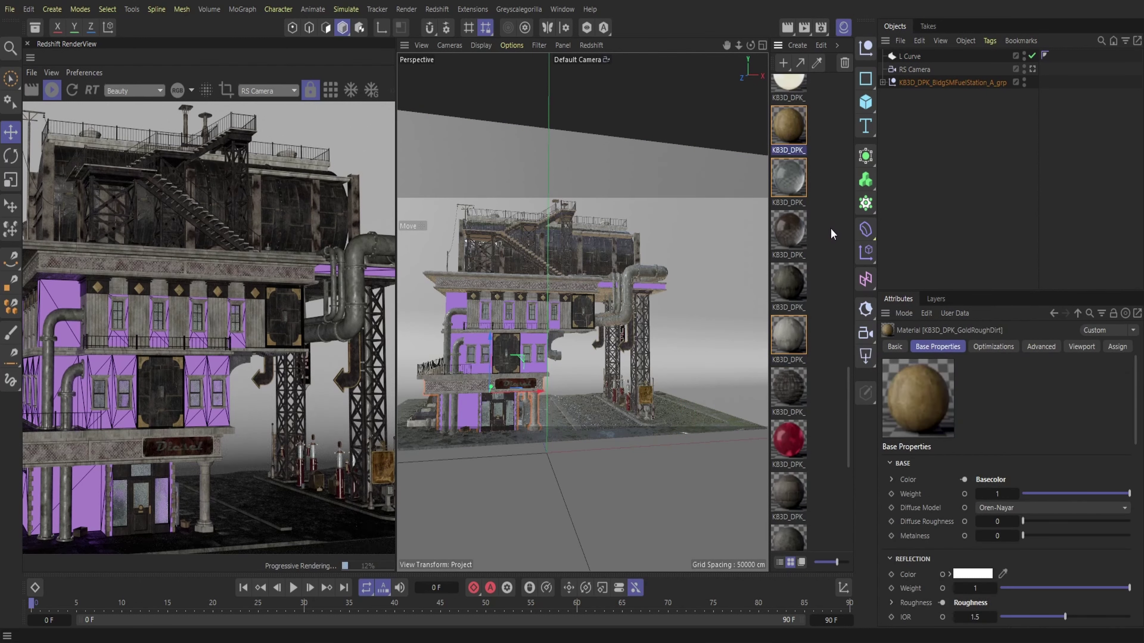
scroll(833, 236, "up", 3)
left_click(474, 398)
scroll(786, 367, "up", 4)
double_click(788, 363)
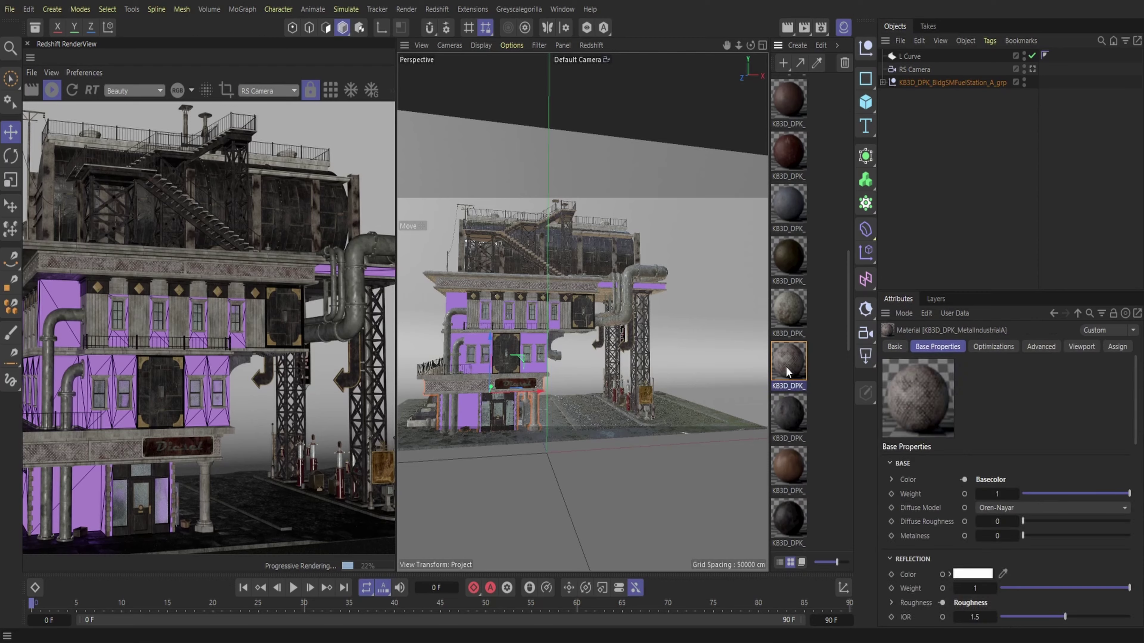
- Add a Fresnel node and a WireFrame node to the KB3D_DPK_MetalIndustrialA graph, placing them apart from the texture nodes
key("shift+c")
type("fre")
double_click(431, 182)
type("c")
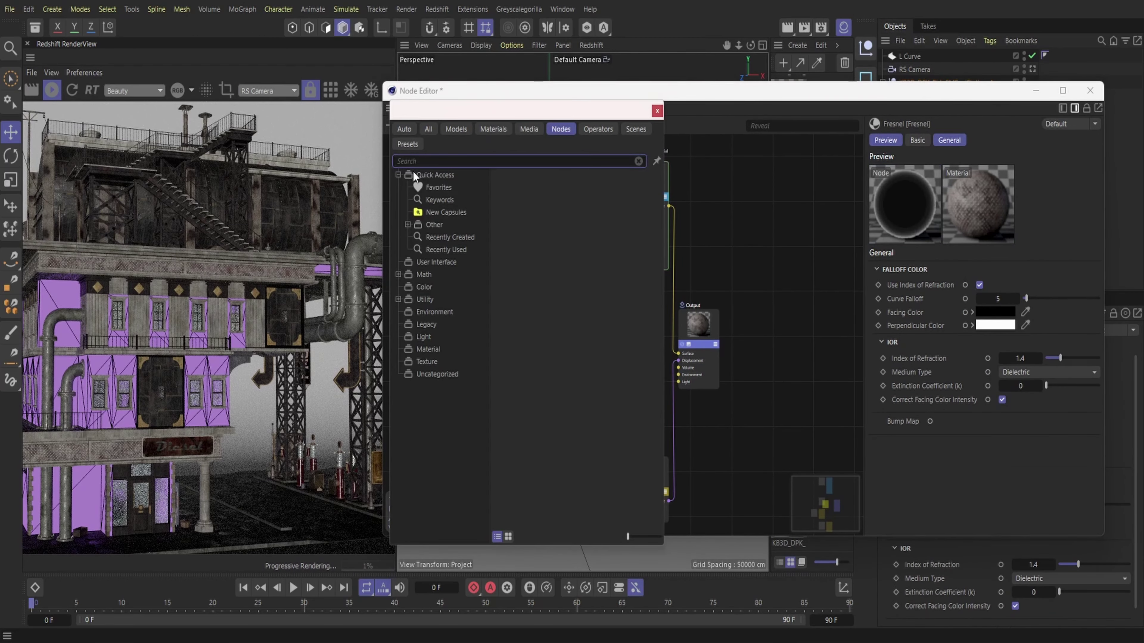
type("wire")
double_click(420, 189)
left_click_drag(618, 343, 485, 283)
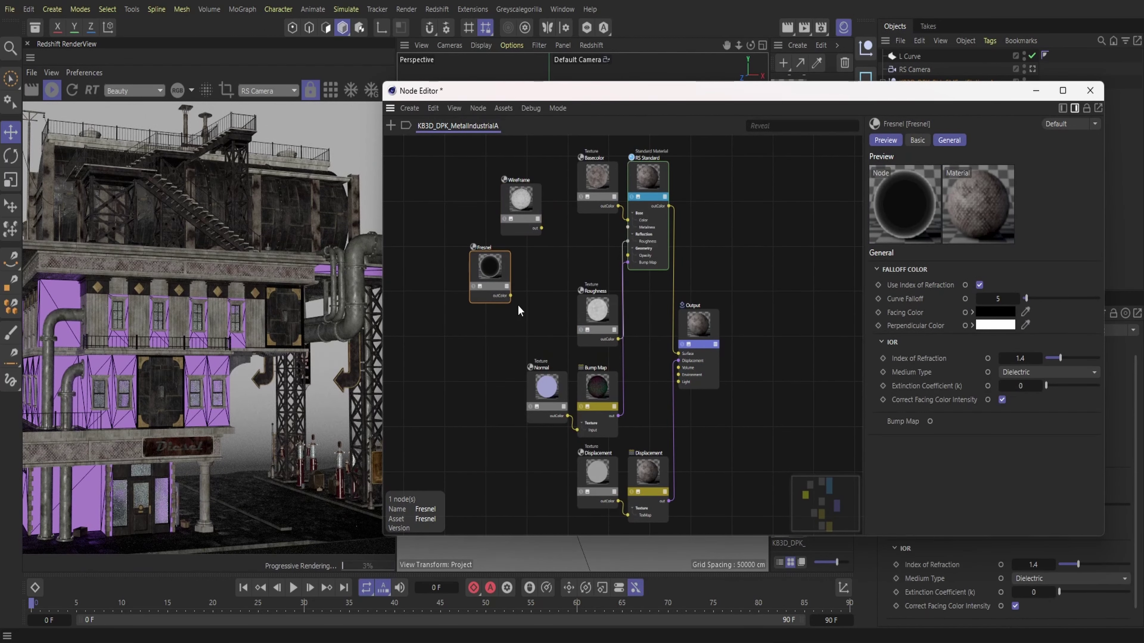
- Wire the Fresnel node into the Output's Displacement and the WireFrame node into its Surface in KB3D_DPK_MetalIndustrialA
left_click_drag(685, 336, 686, 338)
left_click(798, 385)
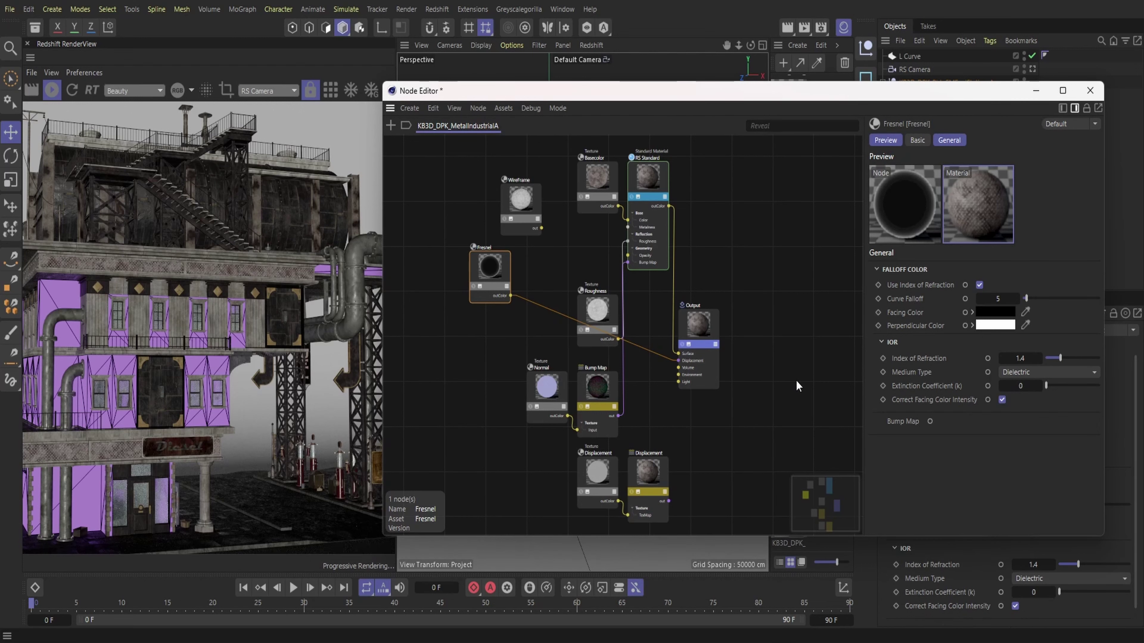
left_click_drag(542, 228, 684, 332)
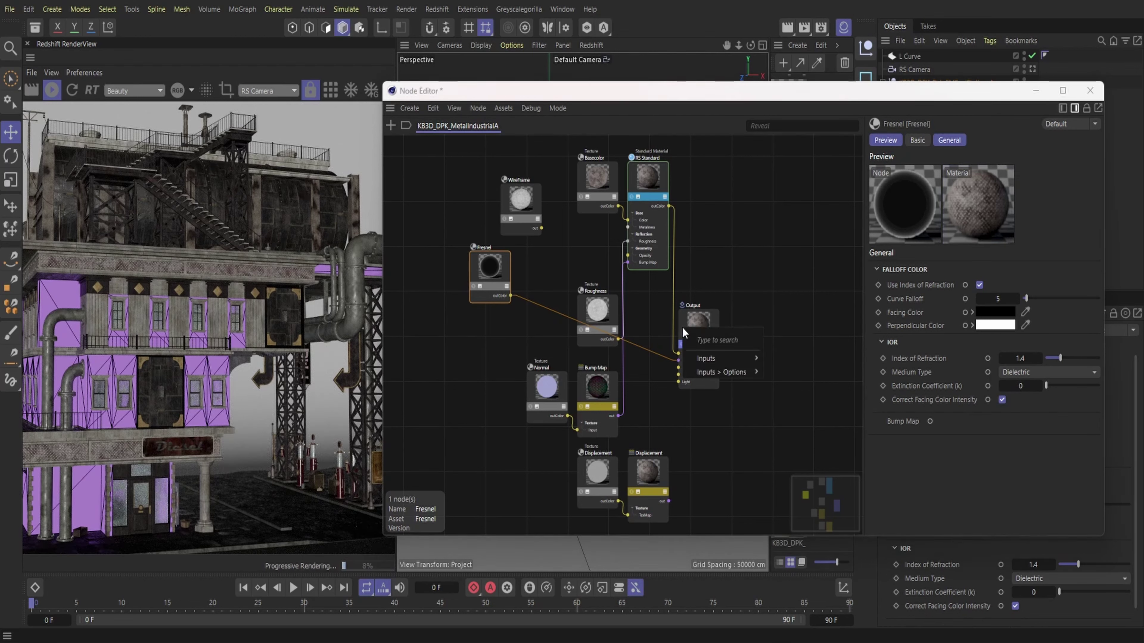
mouse_move(723, 358)
left_click(788, 359)
- Set the MetalIndustrialA WireFrame node's wire thickness to 1 and polygon colour to blue (R 73, G 78, B 235), and close the graph
left_click(521, 198)
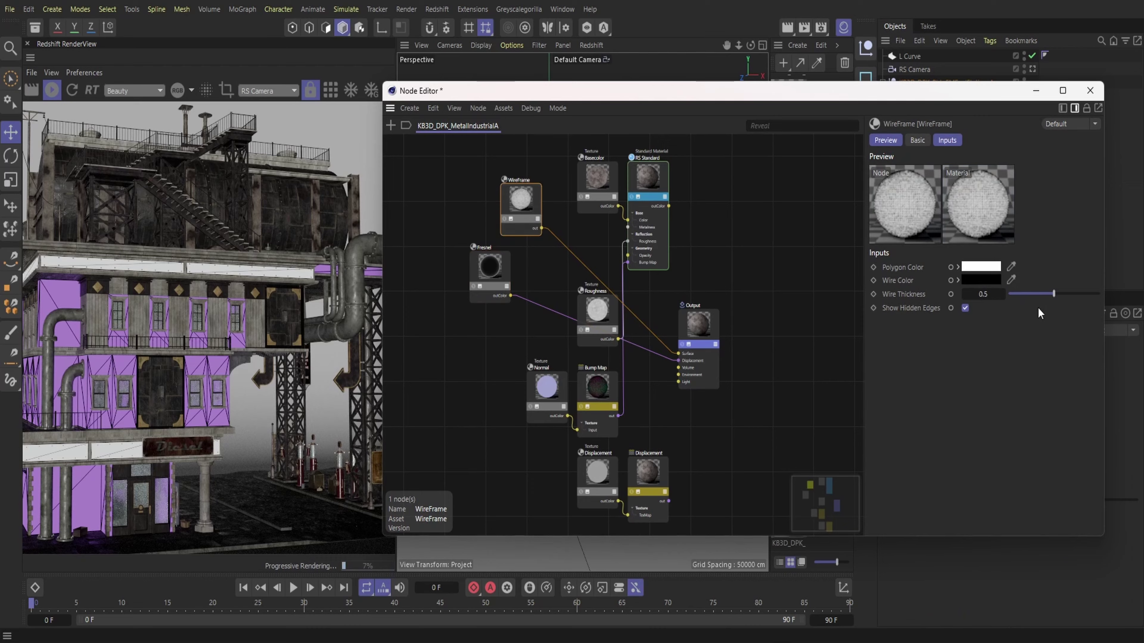
left_click_drag(1052, 294, 1099, 294)
left_click(981, 266)
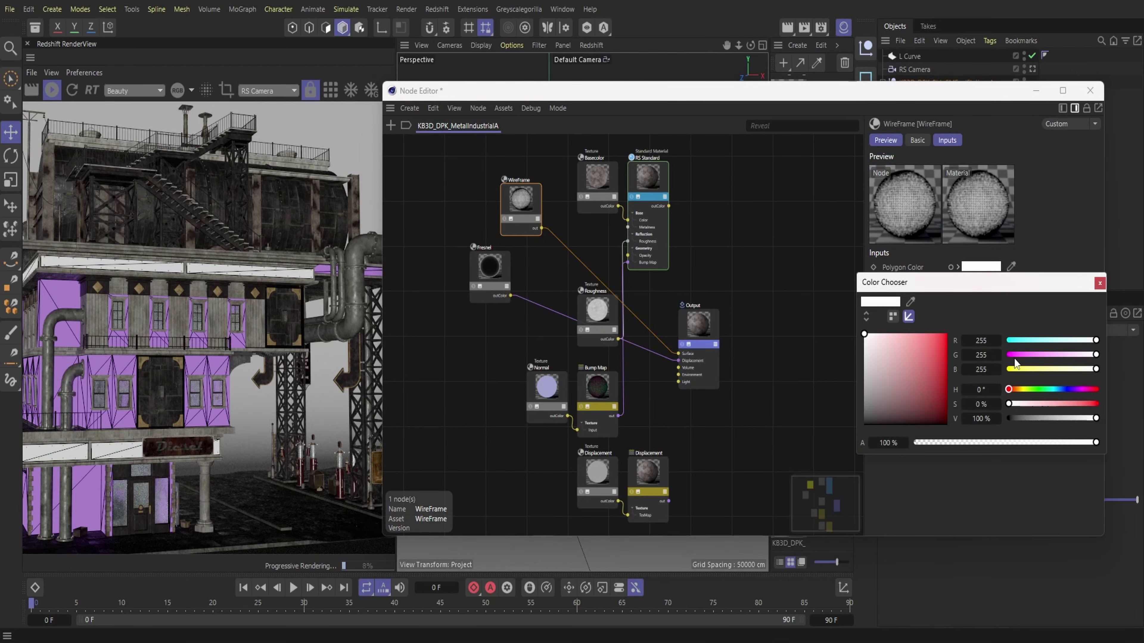
left_click(921, 341)
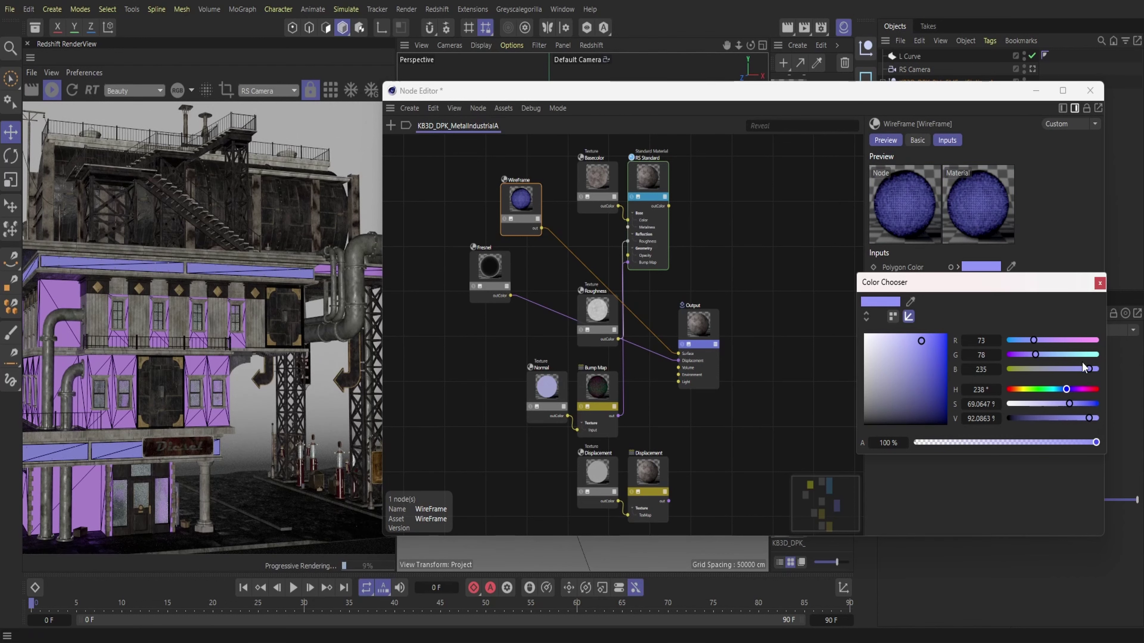
left_click(1114, 289)
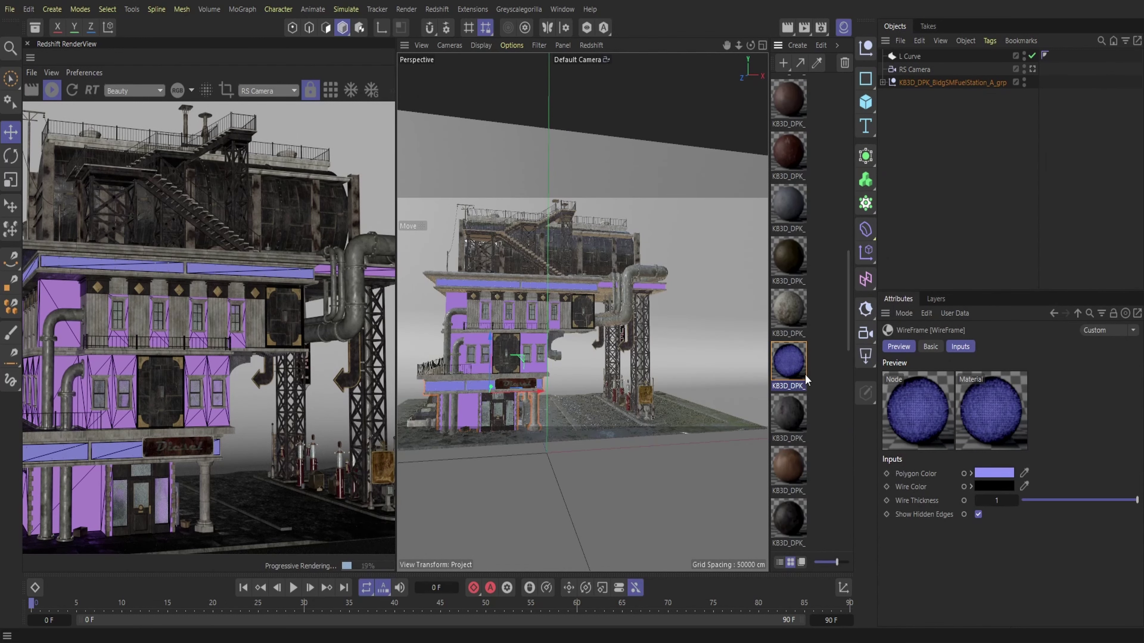
- Reopen the KB3D_DPK_MetalIndustrialA graph, set the RS Standard node's reflection weight to 0, and close it
double_click(786, 324)
left_click(1123, 197)
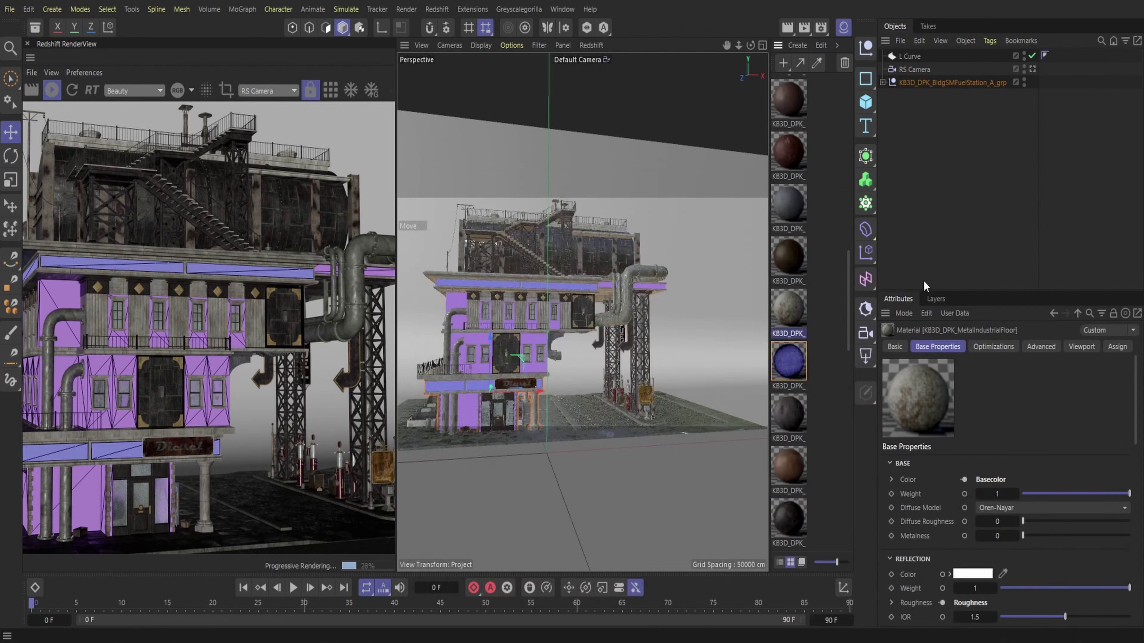
left_click(798, 350)
double_click(787, 363)
left_click(689, 307)
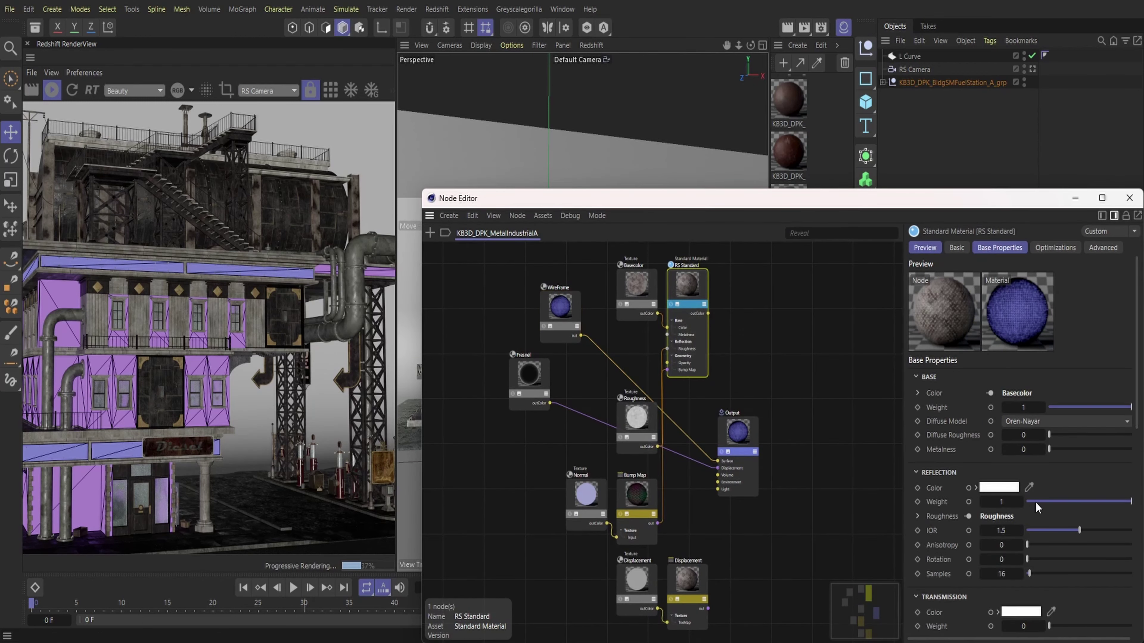
left_click(1129, 197)
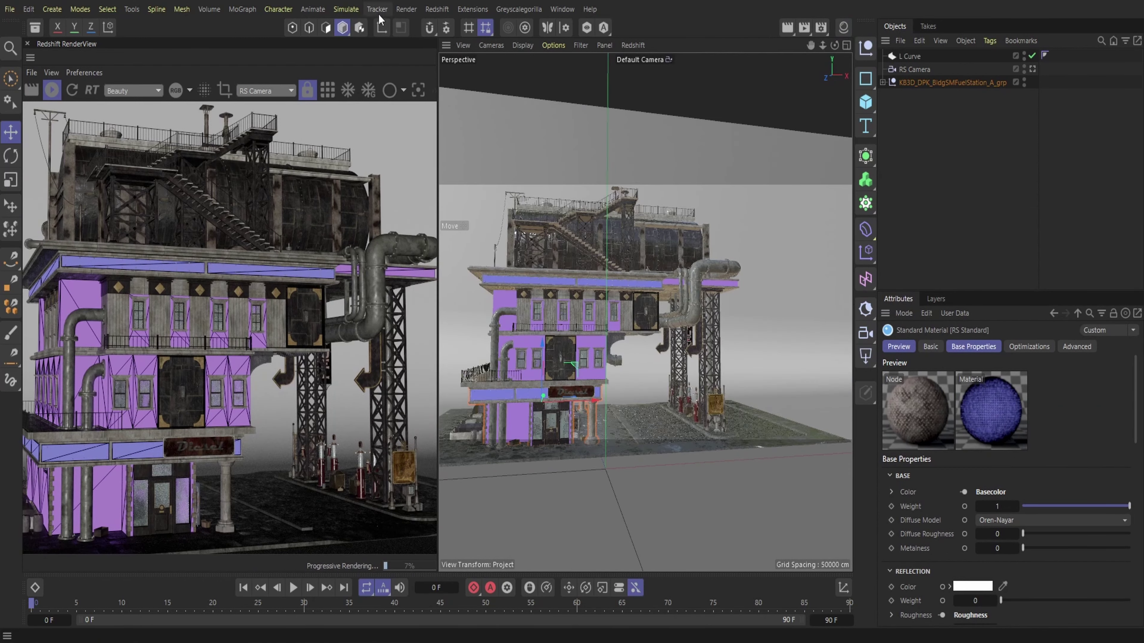
- Add a Redshift area light, raise it off the floor and move it out in front of the fuel station near RS Camera
left_click(436, 9)
left_click(549, 102)
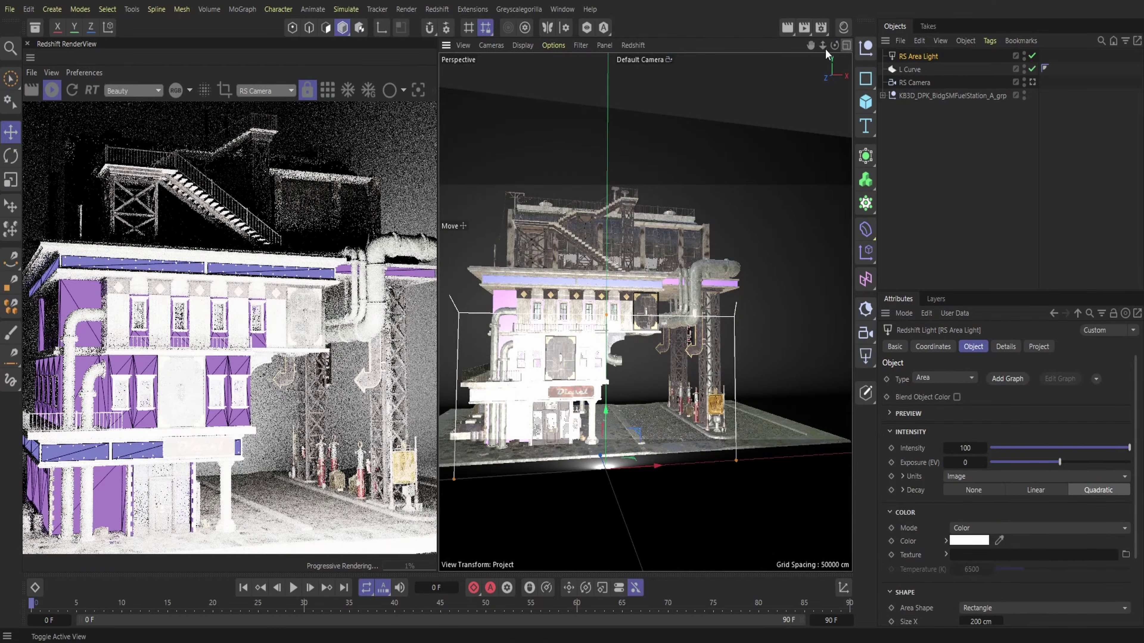
left_click_drag(693, 486, 595, 505, "alt")
left_click_drag(560, 402, 553, 284)
left_click_drag(595, 340, 473, 308)
right_click_drag(644, 312, 576, 313, "alt")
left_click_drag(599, 299, 485, 330)
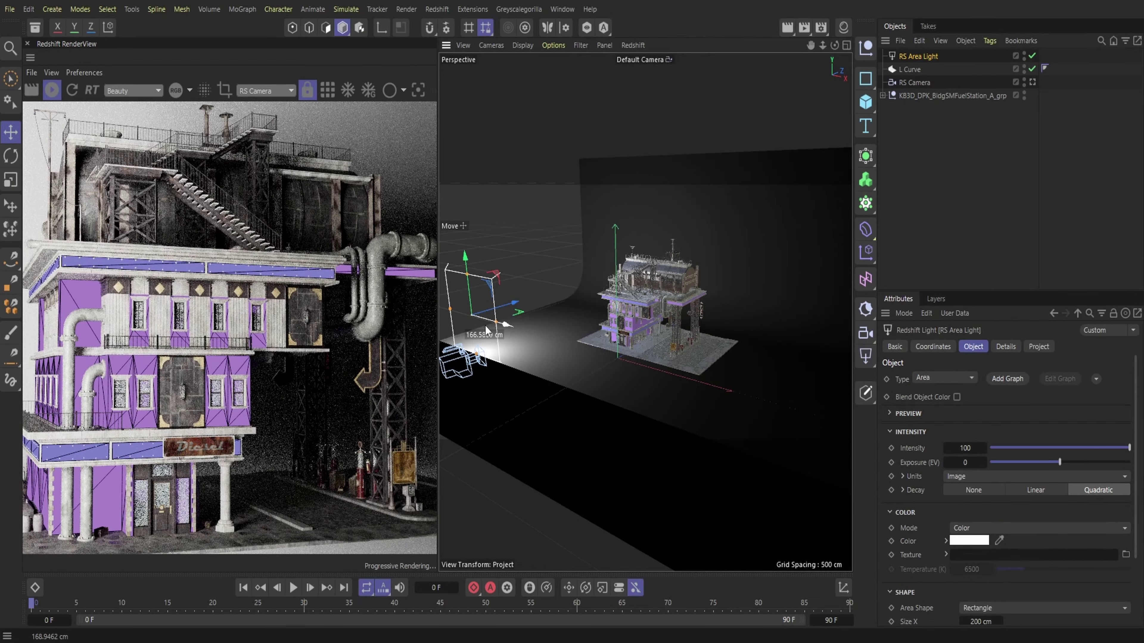
- Add a Redshift dome light to the scene
left_click(436, 9)
mouse_move(464, 45)
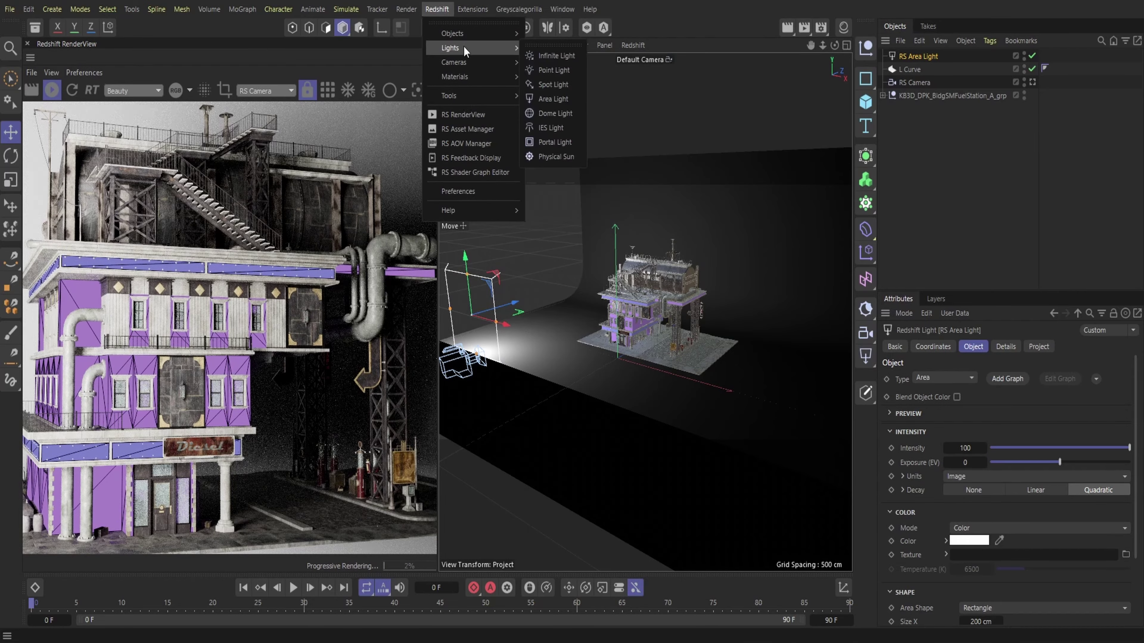
left_click(554, 62)
- Try a blue colour (R 104, G 125, B 244) on the dome light and return it to white
left_click(965, 476)
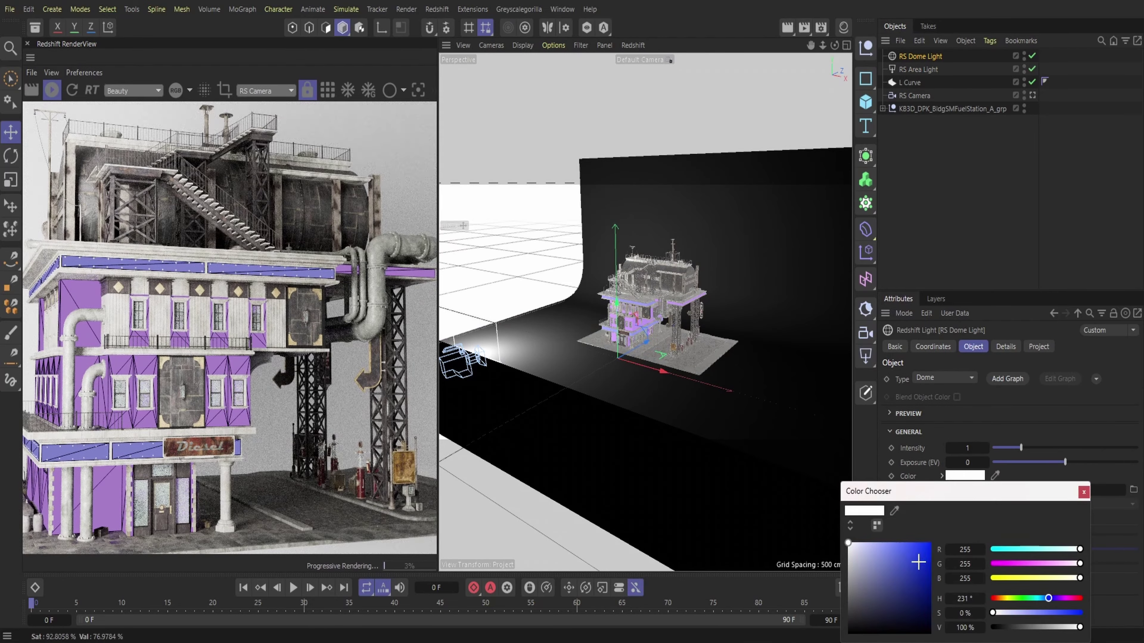
left_click_drag(917, 562, 894, 546)
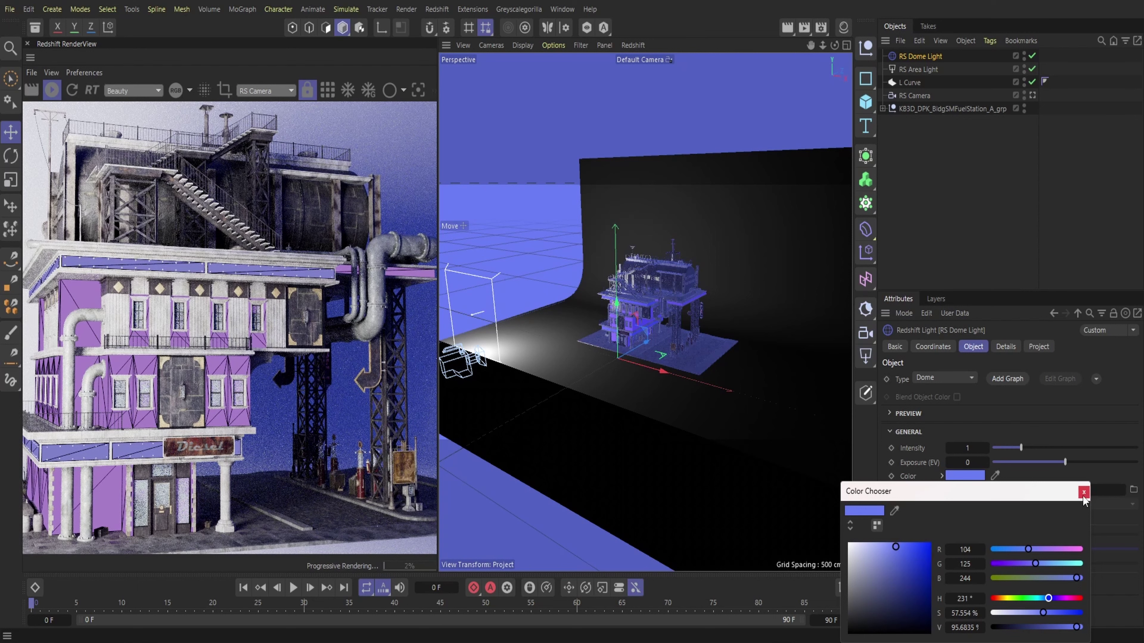
left_click(848, 543)
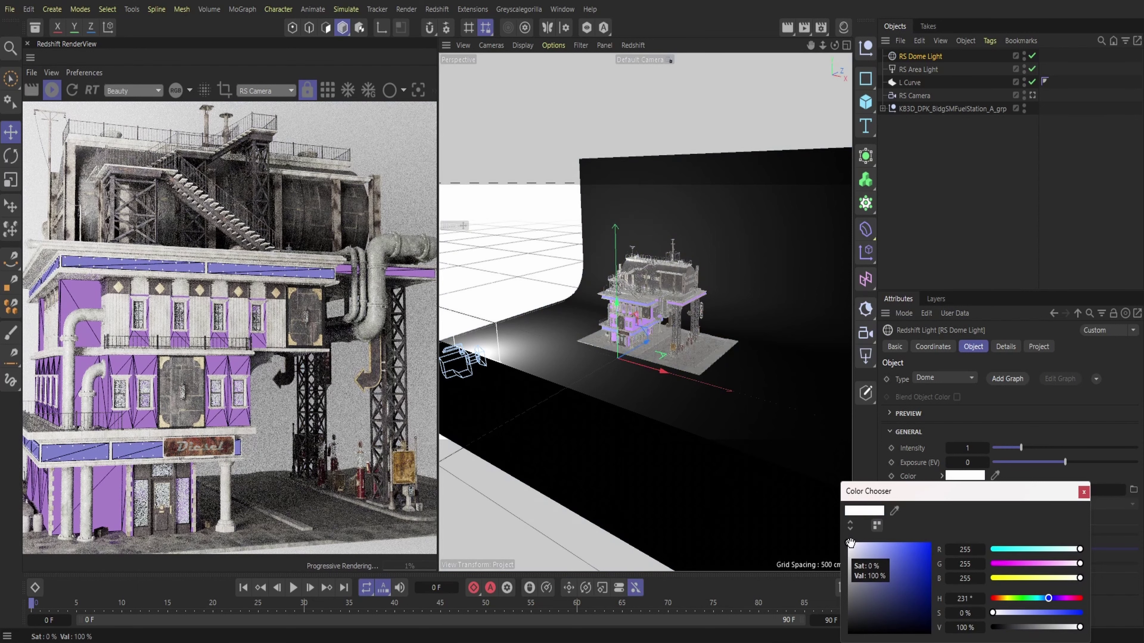
left_click(1083, 492)
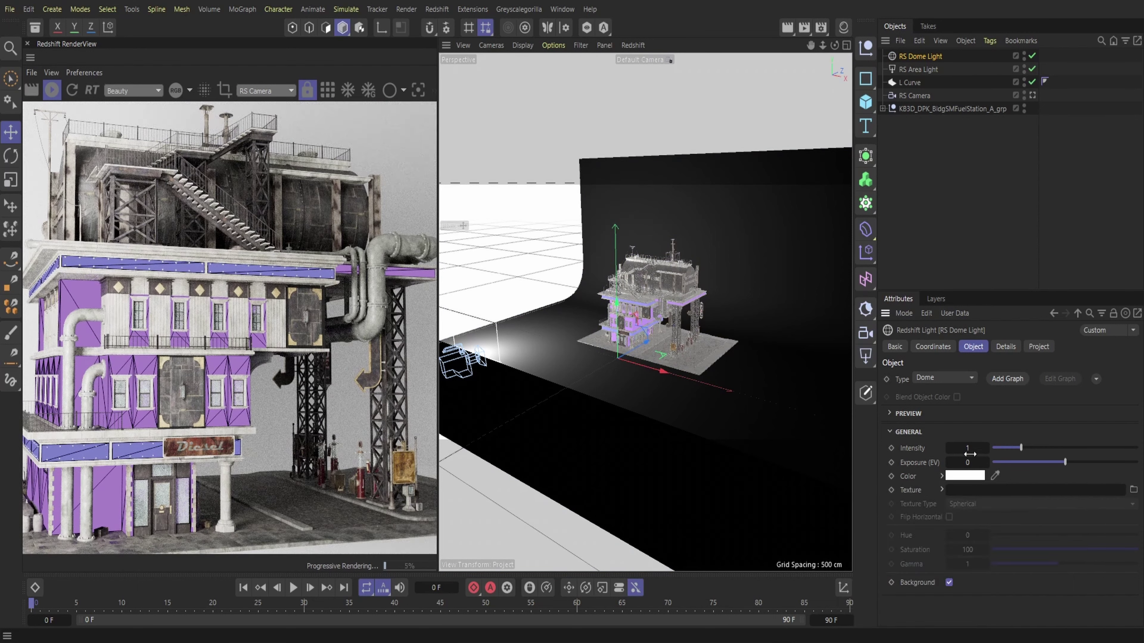
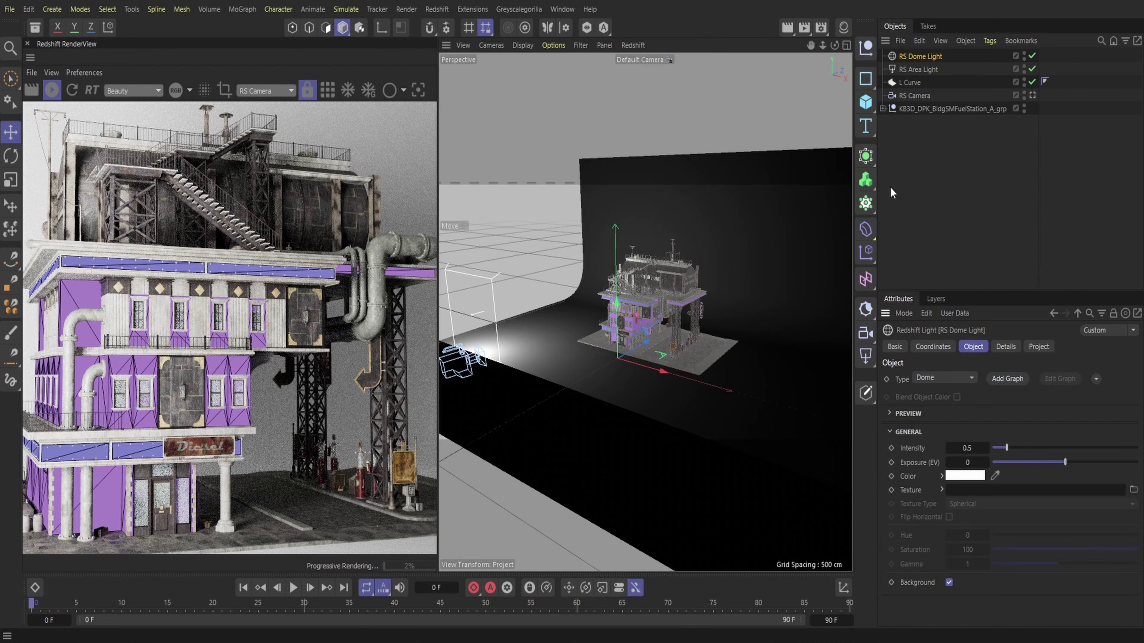
- Set the RS Area Light's intensity to 50 and the RS Dome Light's intensity to 0.25
left_click(917, 69)
left_click(962, 449)
type("50")
key("Return")
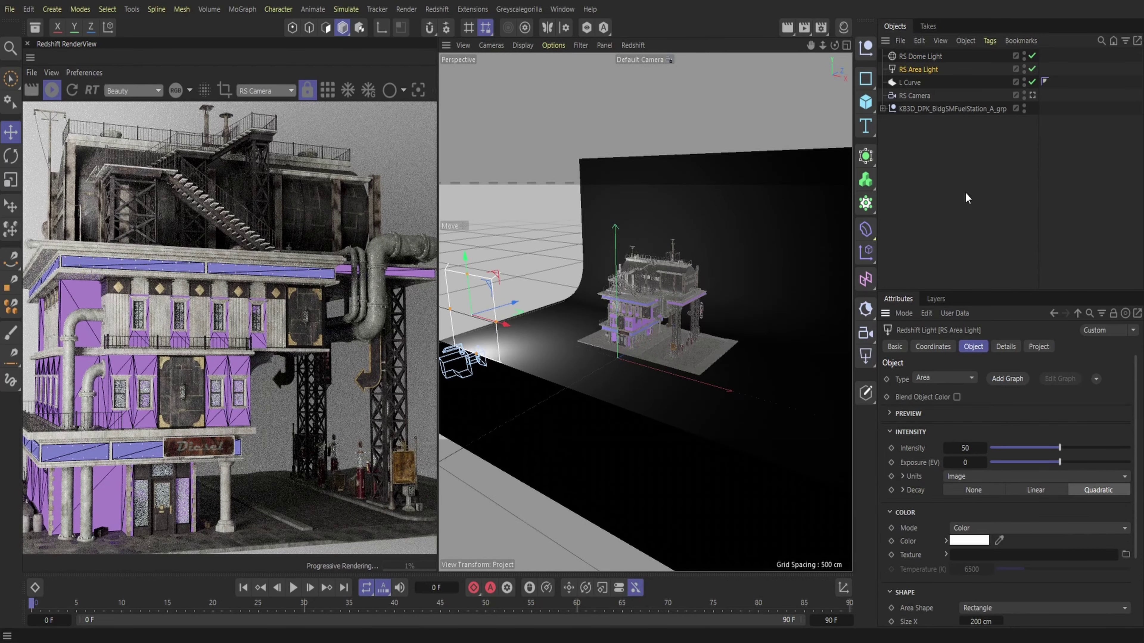
left_click(919, 56)
left_click(965, 452)
type(".25")
key("Return")
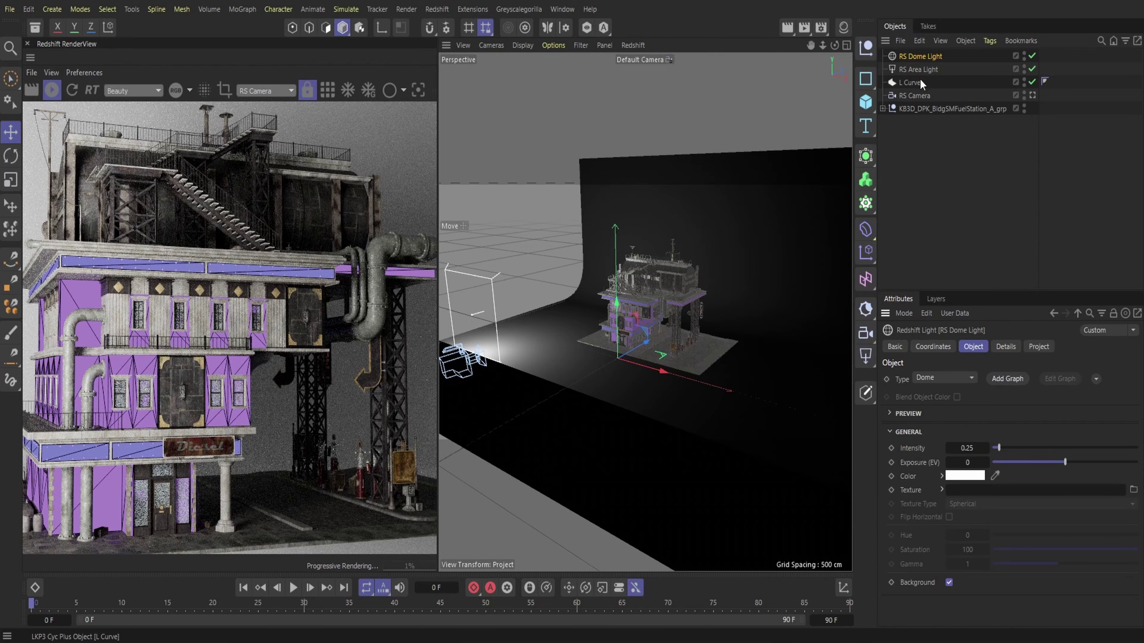
- Move the RS Area Light slightly sideways along its red axis
left_click(918, 70)
left_click_drag(509, 329, 526, 335)
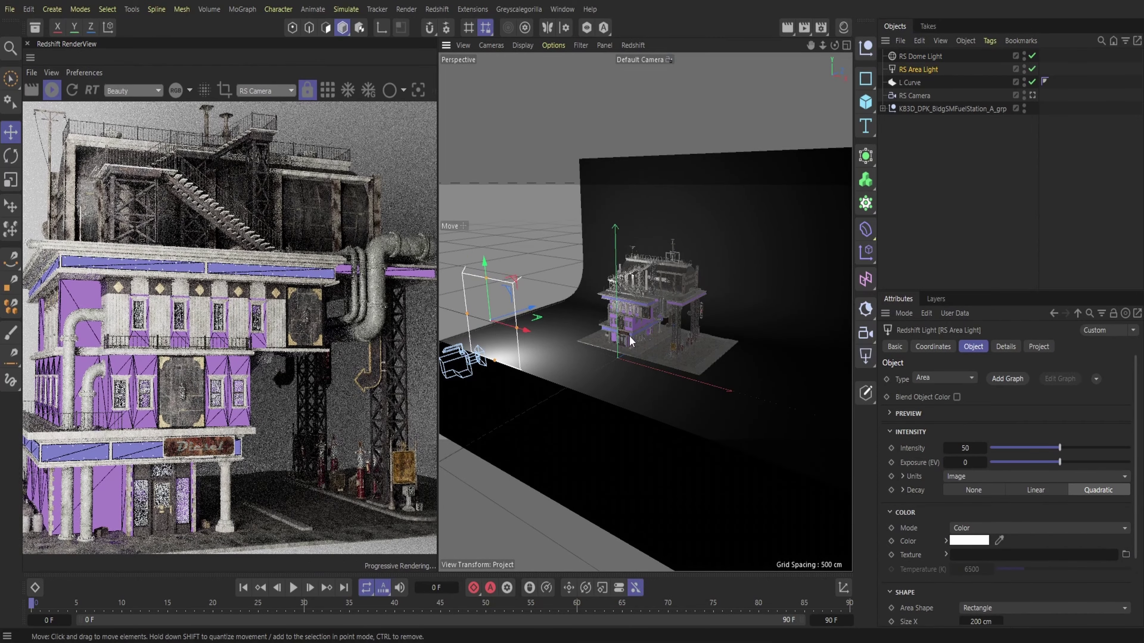
- Show the Material Manager again and hide the RS Dome Light and RS Area Light in the viewport
mouse_move(822, 44)
left_mouse_down()
mouse_move(851, 45)
mouse_move(823, 45)
left_mouse_up()
left_click(843, 27)
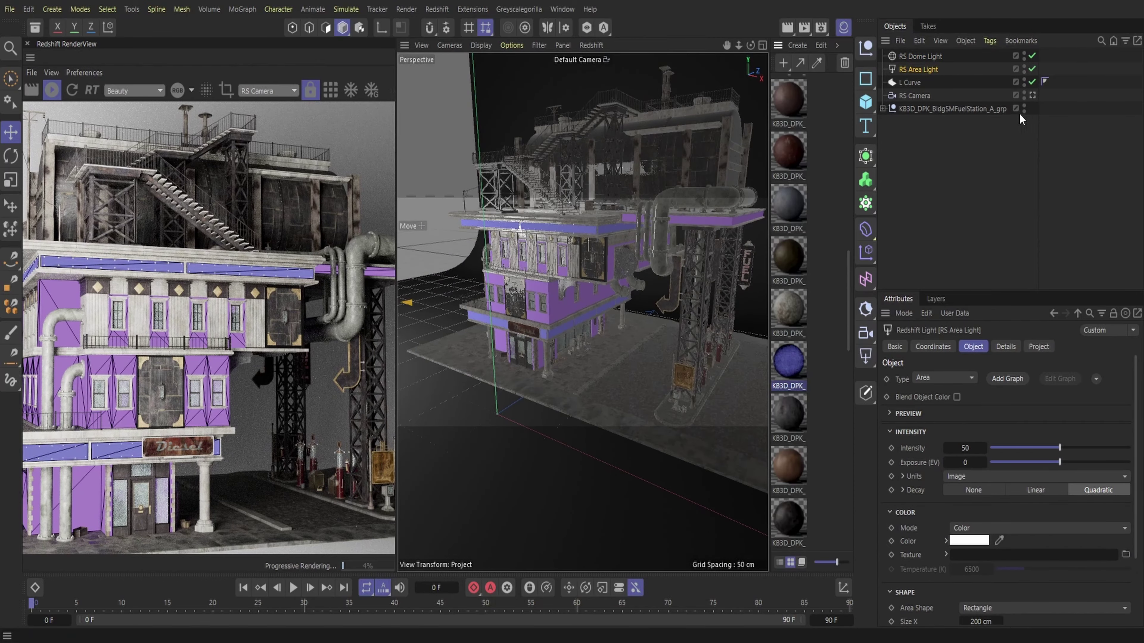
left_click_drag(1023, 66, 1025, 54)
- Open the KB3D_DPK_MetalIndustrialFloor material's graph and lower its reflection weight to the minimum
double_click(792, 318)
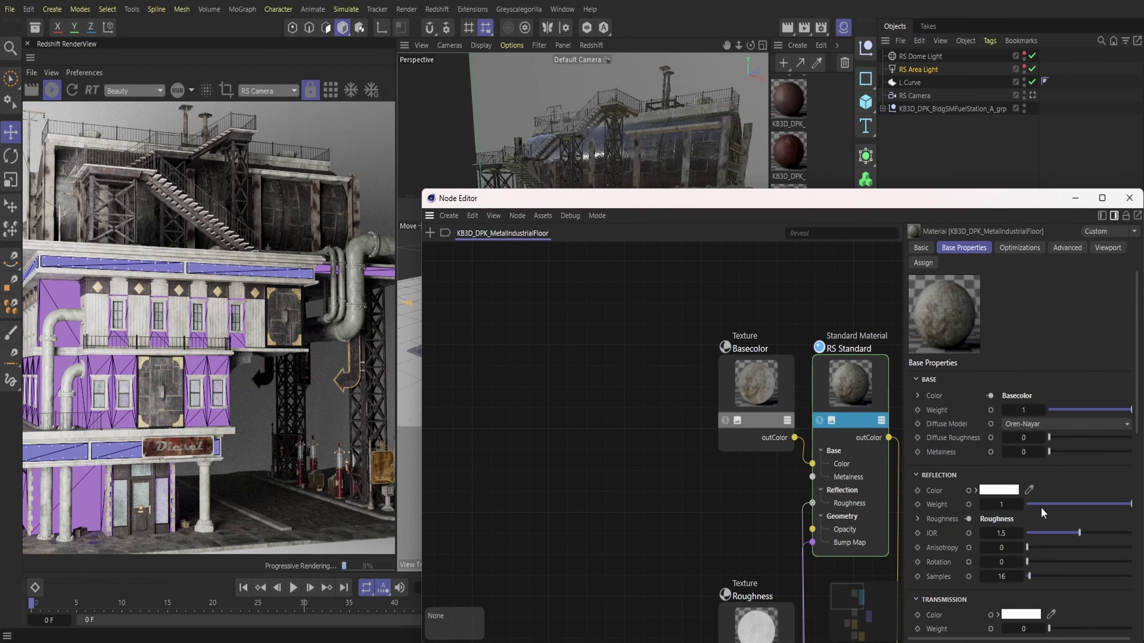
left_click_drag(1040, 506, 1018, 505)
- Add a WireFrame node and a Fresnel node to the KB3D_DPK_MetalIndustrialFloor material graph
double_click(443, 272)
type("wire")
double_click(468, 287)
left_click_drag(633, 439, 553, 483)
left_click(430, 233)
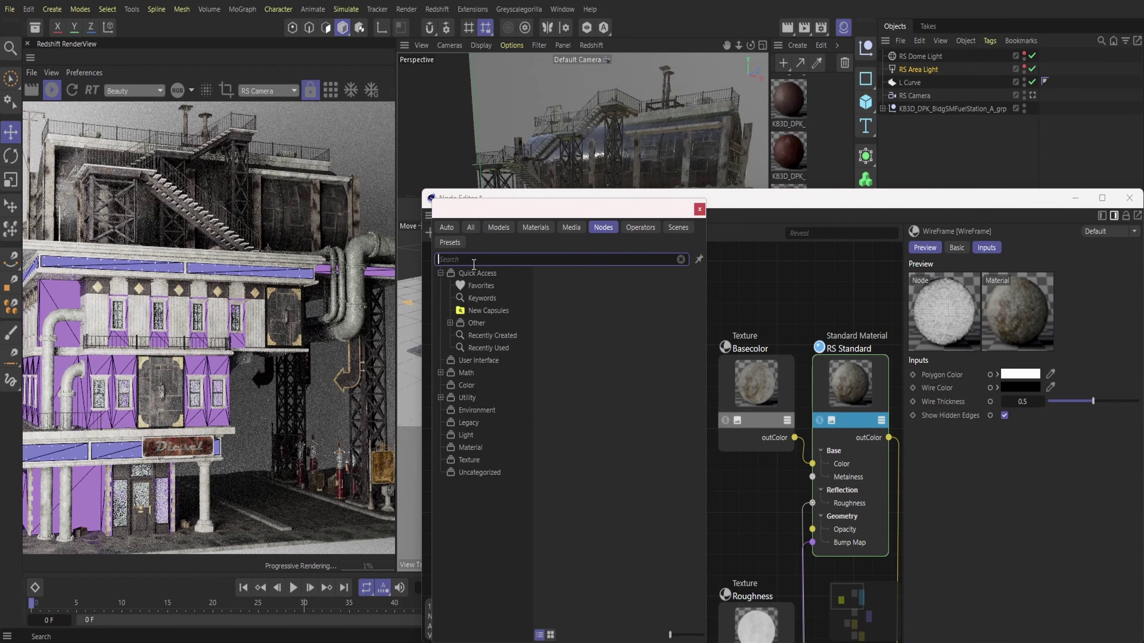
type("fresnel")
key("Return")
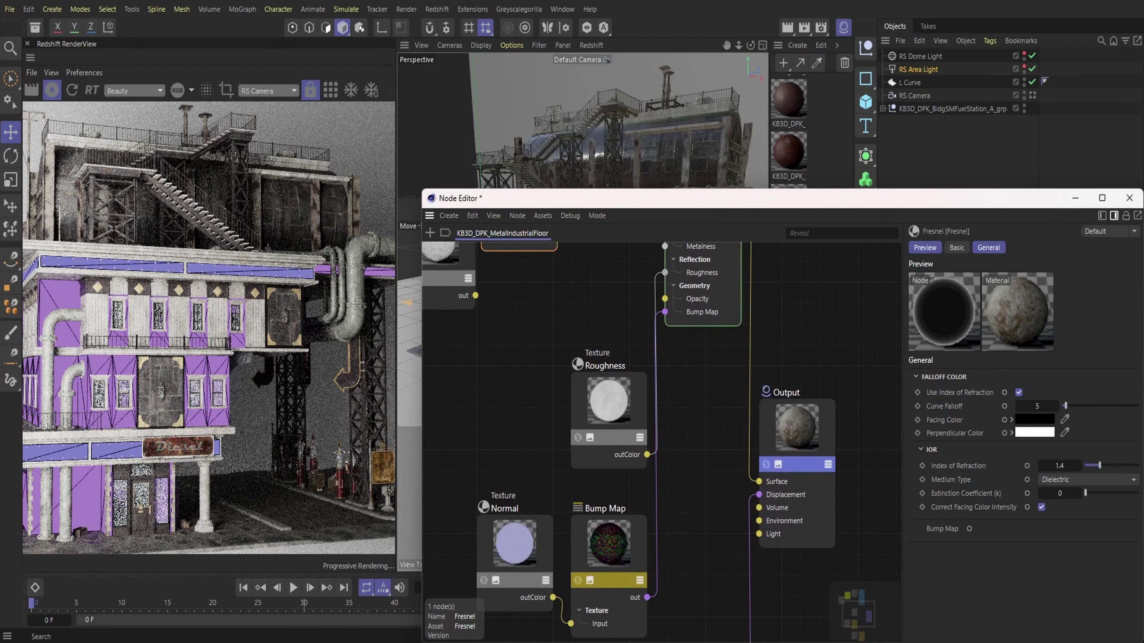
- Connect the Fresnel node to the Output's Displacement input and the WireFrame node to its Surface input
left_click_drag(753, 503, 757, 506)
mouse_move(806, 537)
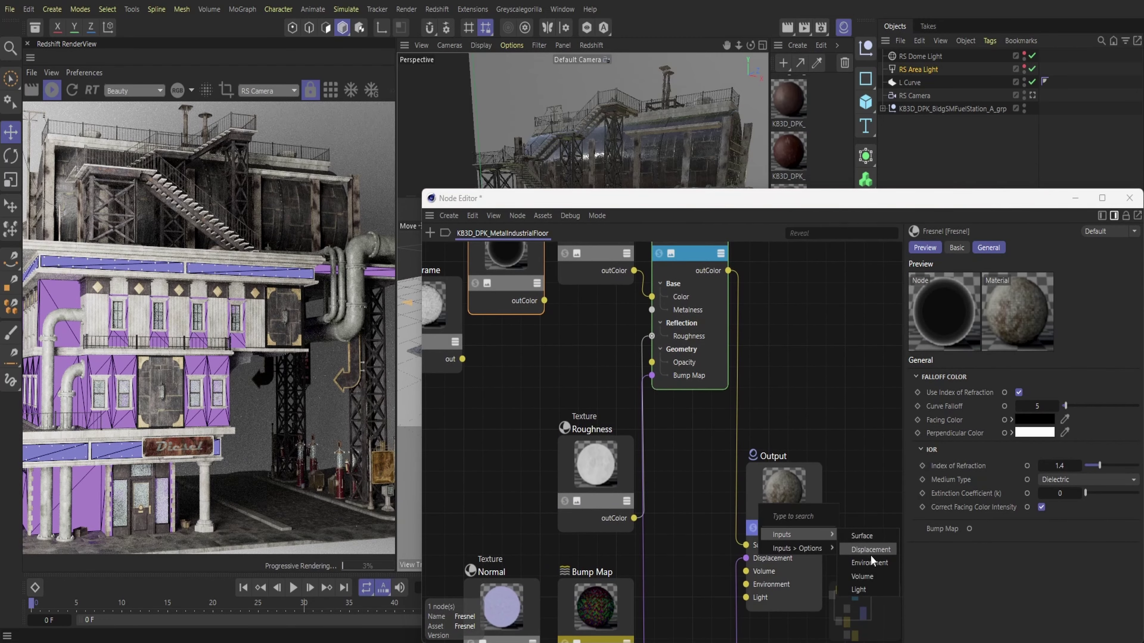
left_click(869, 552)
left_click_drag(462, 359, 758, 506)
left_click(878, 541)
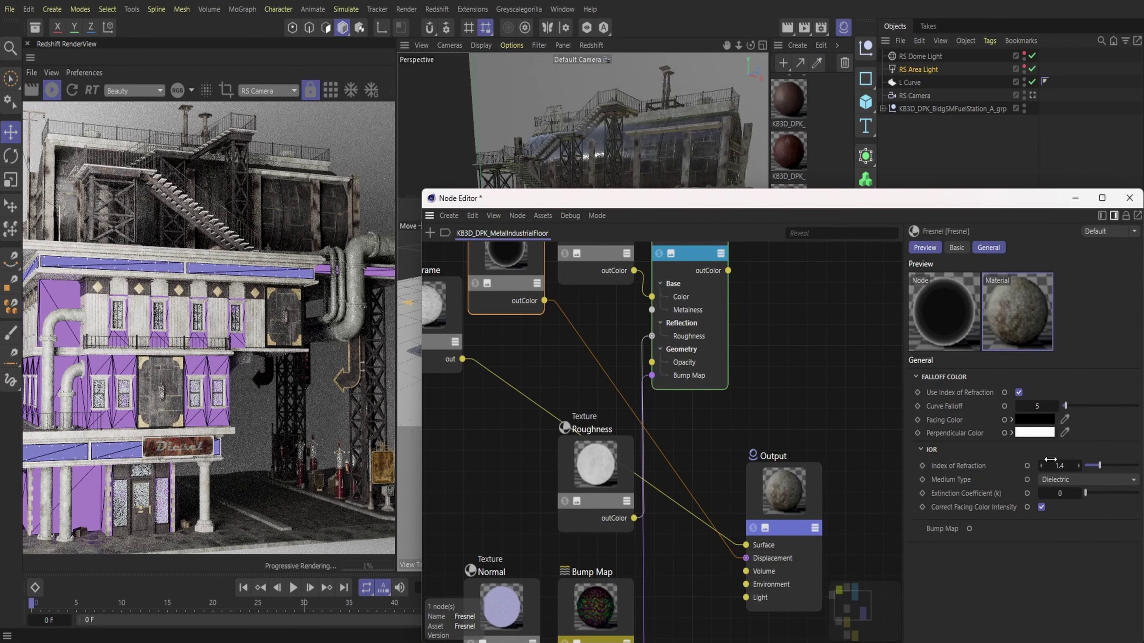
- Set the floor material's WireFrame polygon color to blue and its wire thickness to 1, and close the Node Editor
left_click(441, 316)
left_click(1019, 374)
left_click_drag(969, 448, 980, 440)
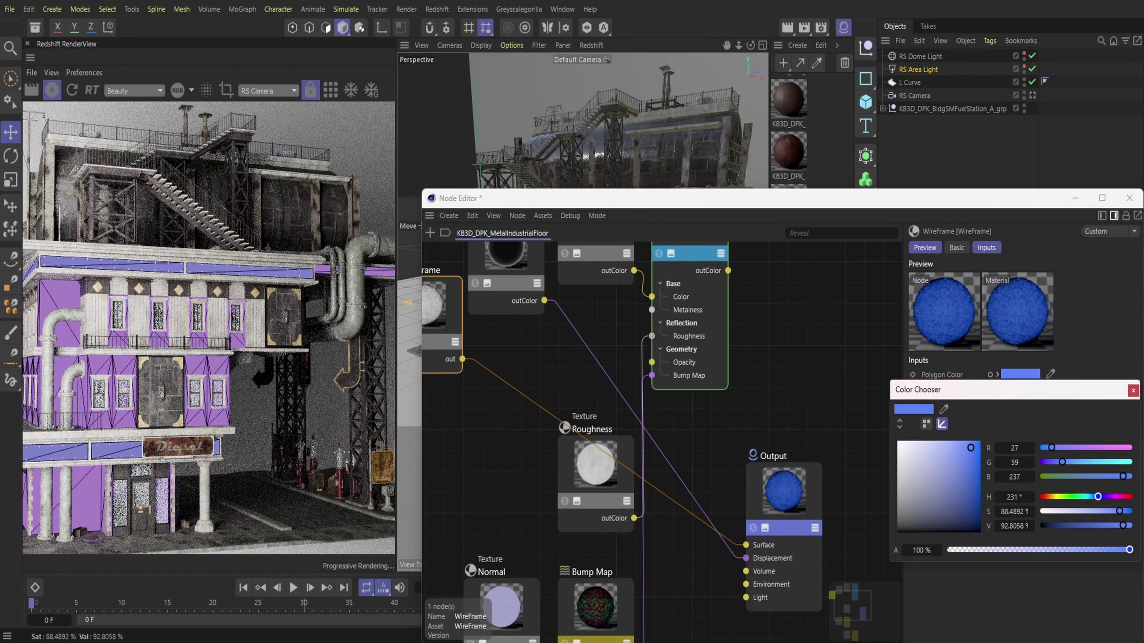
left_click(1132, 390)
left_click(1128, 198)
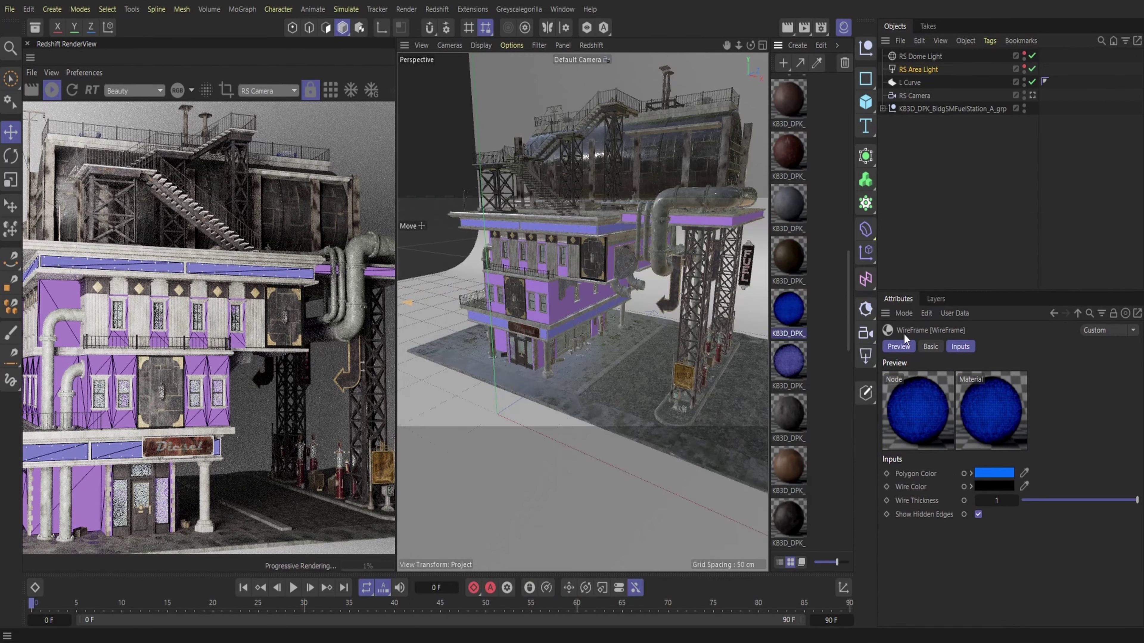
- Open the KB3D_DPK_PalimananStoneWhiteDirtB material's graph and add Fresnel and WireFrame nodes beside its textures
left_click(628, 256)
scroll(820, 398, "down", 5)
double_click(792, 260)
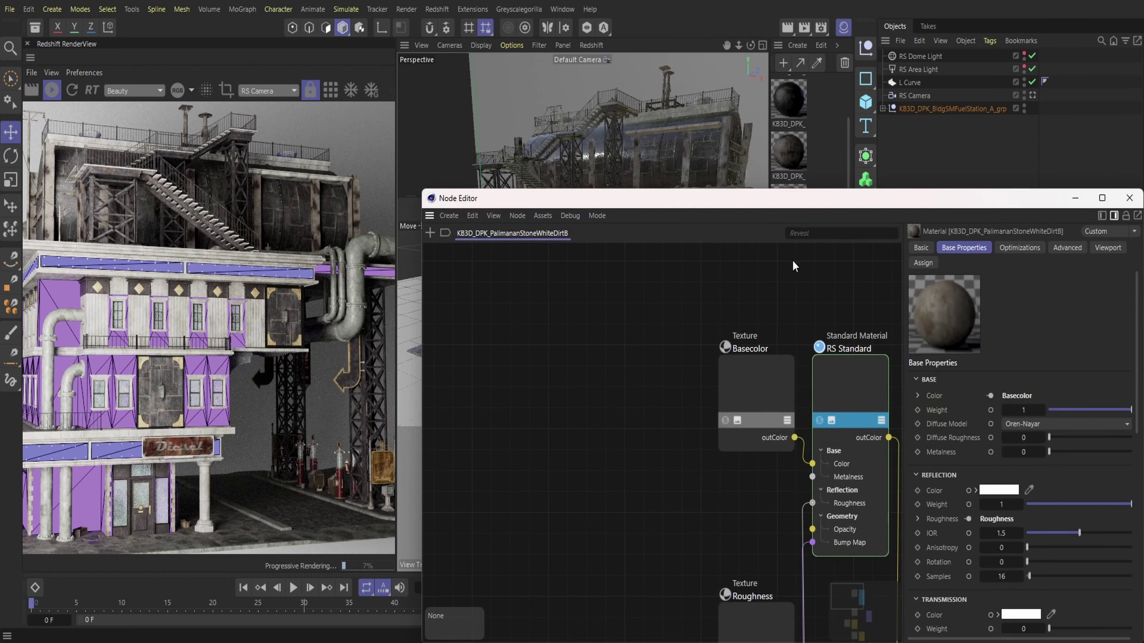
left_click(430, 232)
type("fre")
double_click(458, 280)
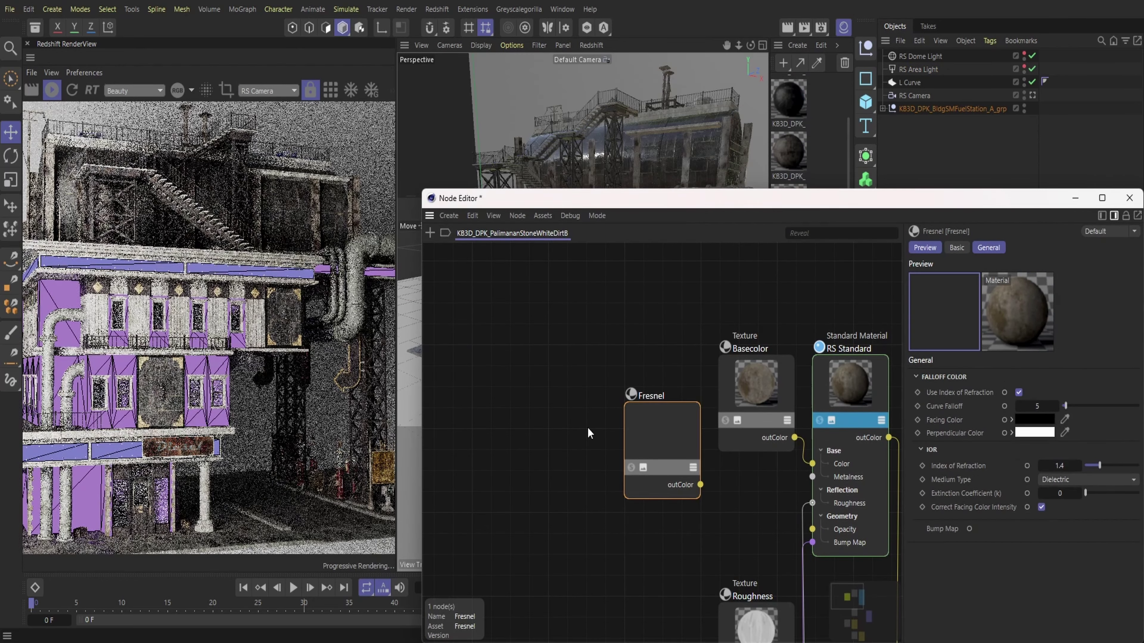
key("h")
key("Tab")
type("wi")
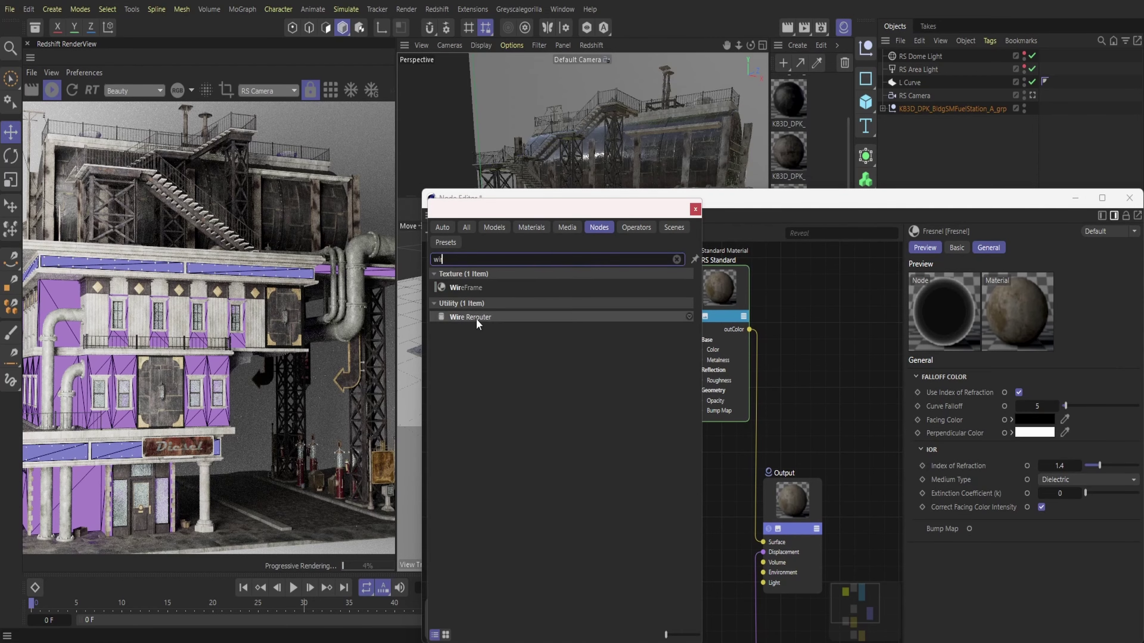
double_click(466, 288)
left_click_drag(662, 424, 552, 419)
- In the PalimananStoneWhiteDirtB graph, connect WireFrame to the Output's Surface and Fresnel to its Displacement
left_click_drag(582, 462, 768, 512)
mouse_move(799, 542)
left_click(866, 548)
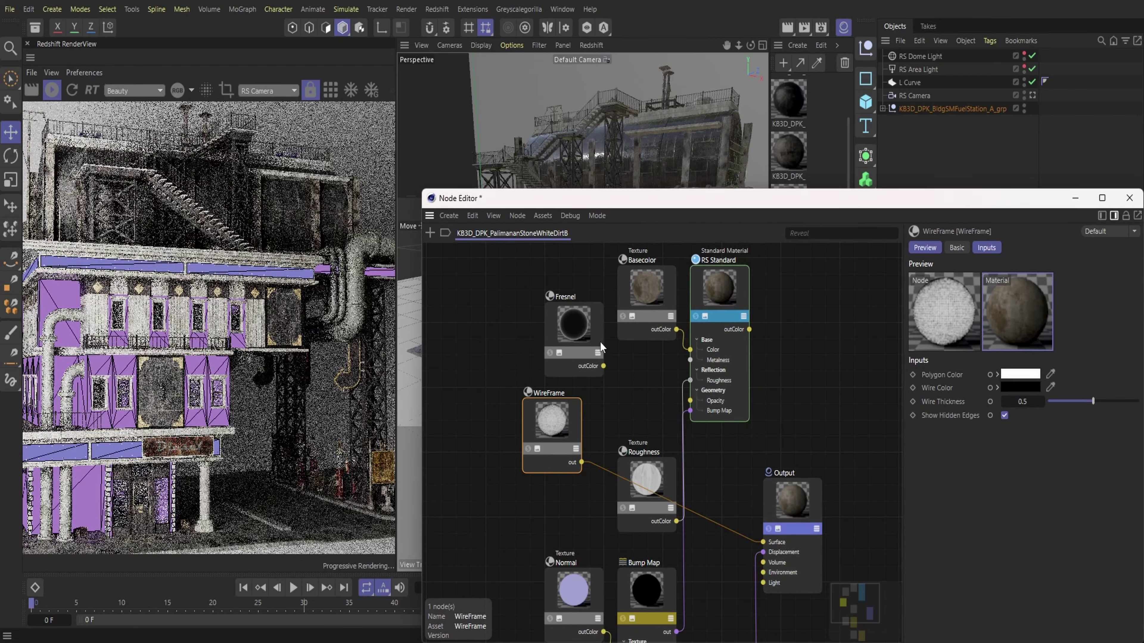
left_click_drag(603, 366, 769, 520)
left_click(875, 562)
- Set the PalimananStoneWhiteDirtB WireFrame's wire thickness to 1 and its polygon color to cyan (RGB 58, 240, 246), and close the Node Editor
left_click_drag(1093, 401, 1138, 401)
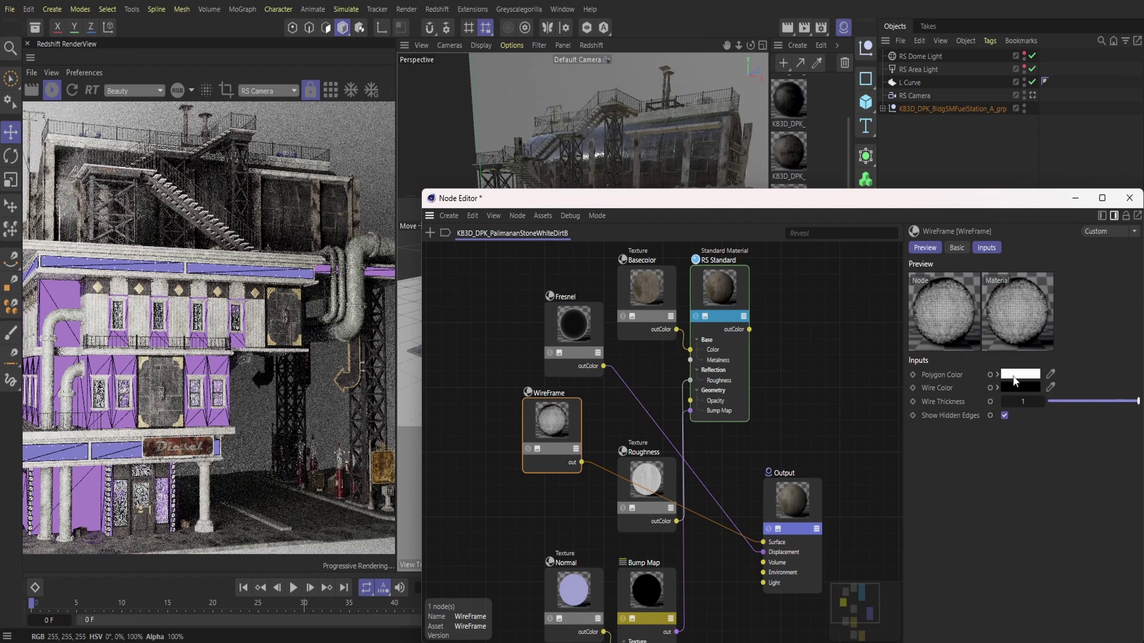
left_click(1014, 374)
left_click(977, 448)
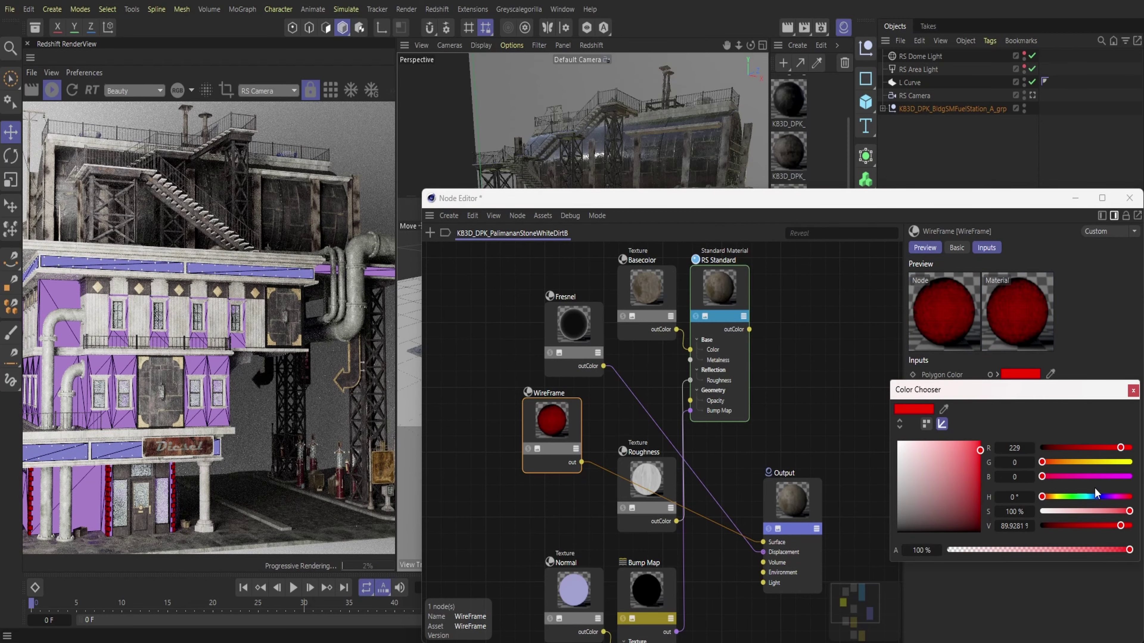
left_click(1087, 496)
left_click(960, 445)
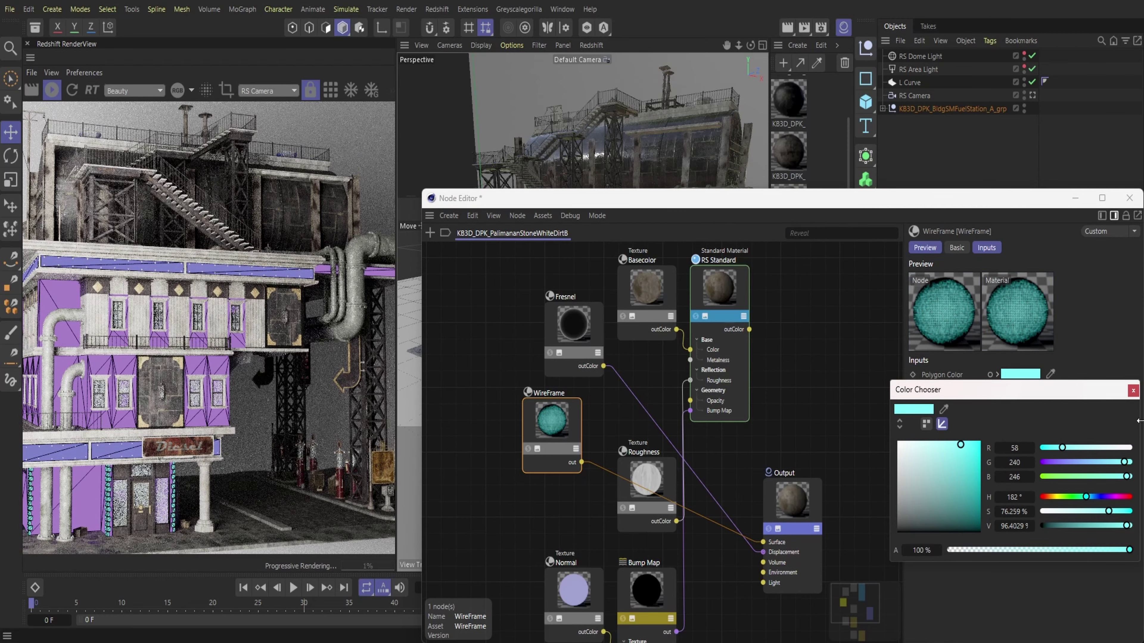
left_click(1132, 390)
left_click(1129, 198)
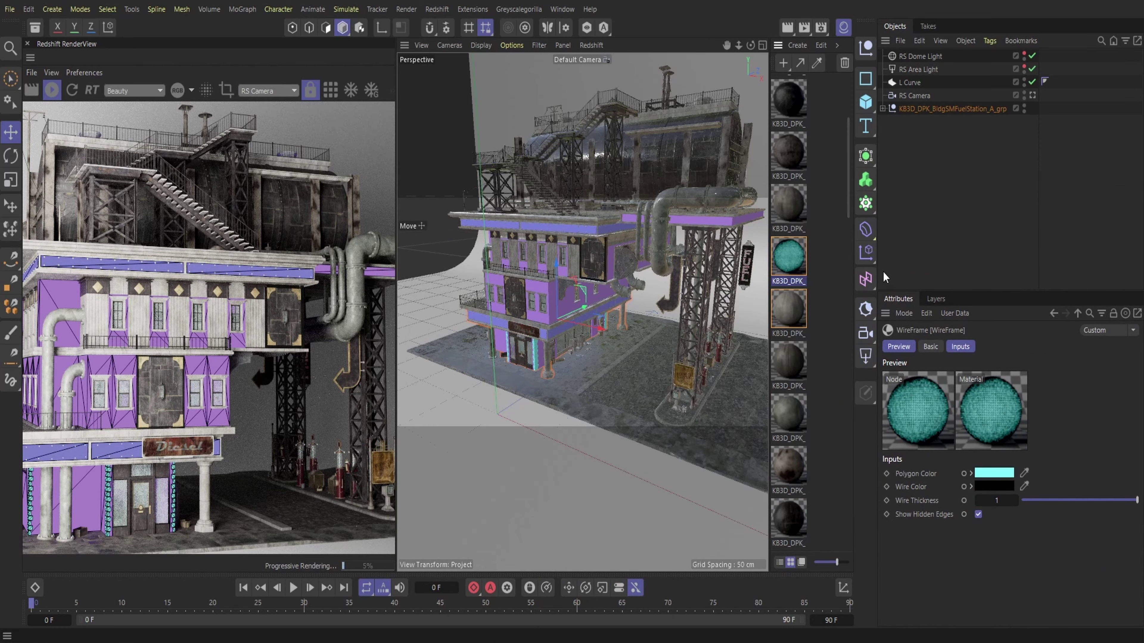
- For the KB3D_DPK_PalimananStoneWhiteDirt material, set the reflection weight to 0 and add Fresnel and WireFrame nodes to its graph
double_click(788, 314)
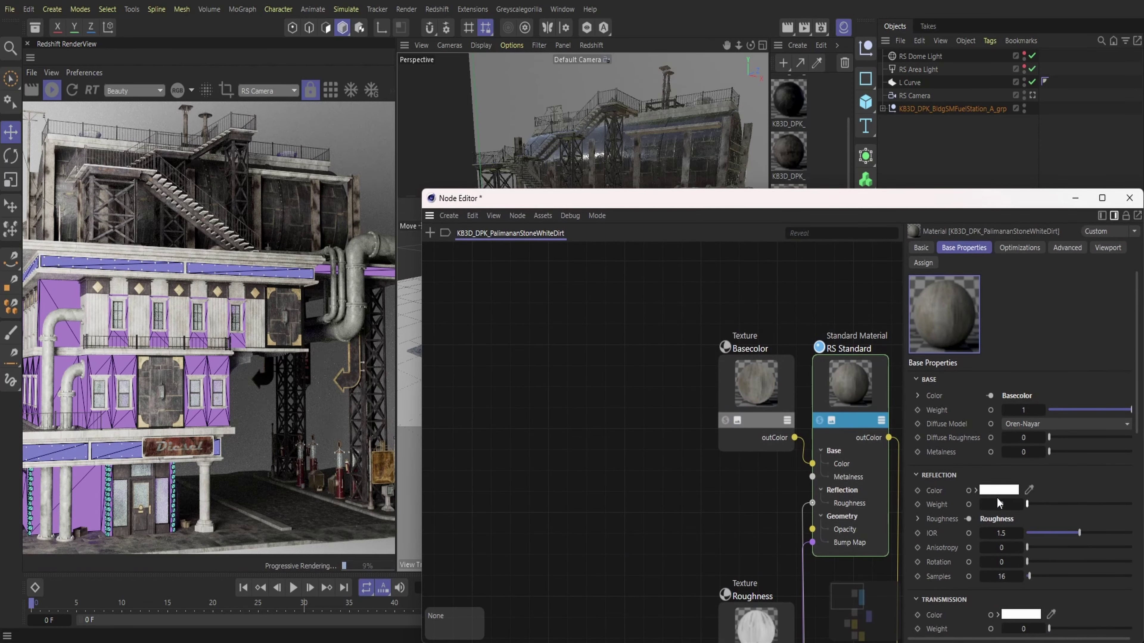
left_click(428, 232)
type("fre")
double_click(464, 277)
left_click(430, 232)
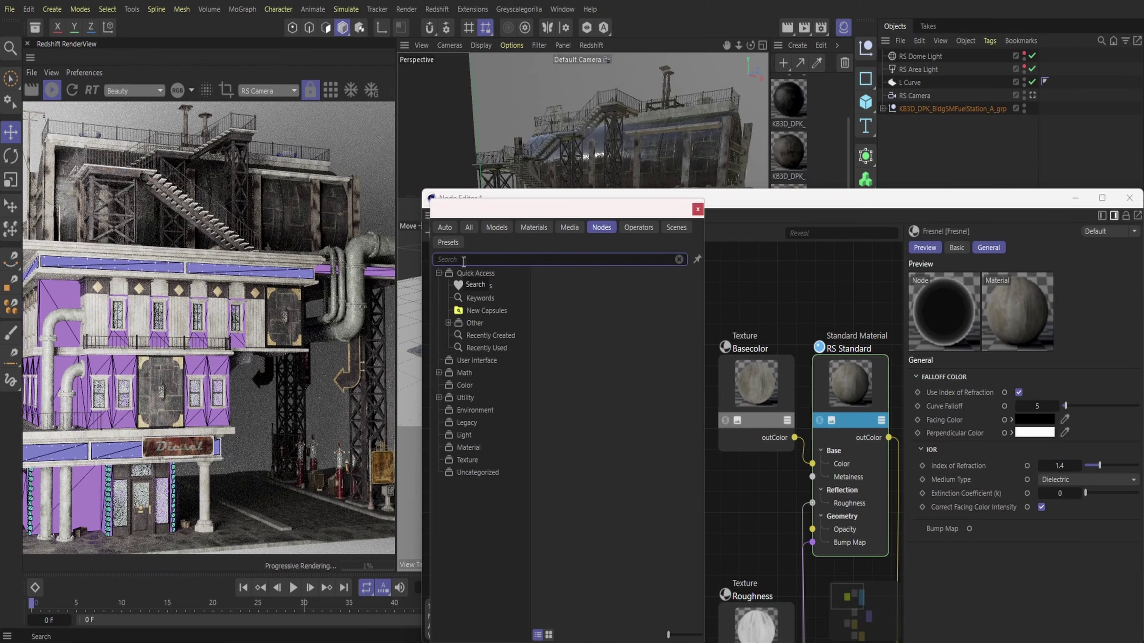
type("wire")
double_click(456, 287)
- Place the WireFrame node beside the Fresnel node, connecting Fresnel to the Output's Displacement and WireFrame to its Surface
scroll(742, 518, "down", 3)
middle_click_drag(743, 518, 644, 385)
left_click_drag(601, 356, 514, 405)
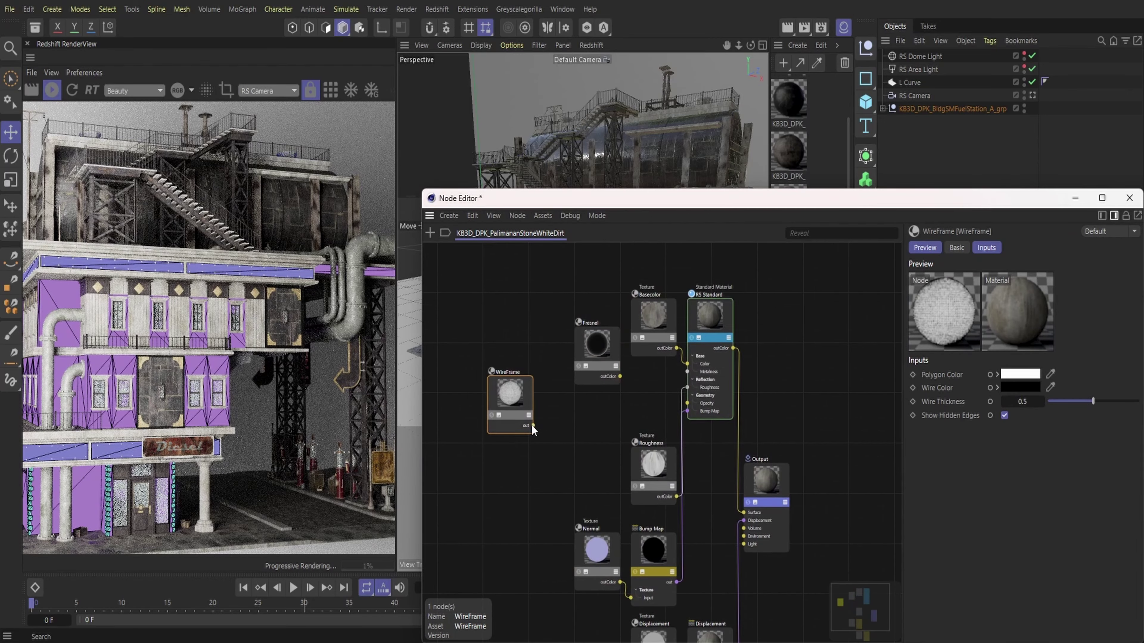
left_click_drag(751, 492, 751, 493)
left_click(852, 535)
left_click_drag(533, 426, 753, 492)
left_click(855, 519)
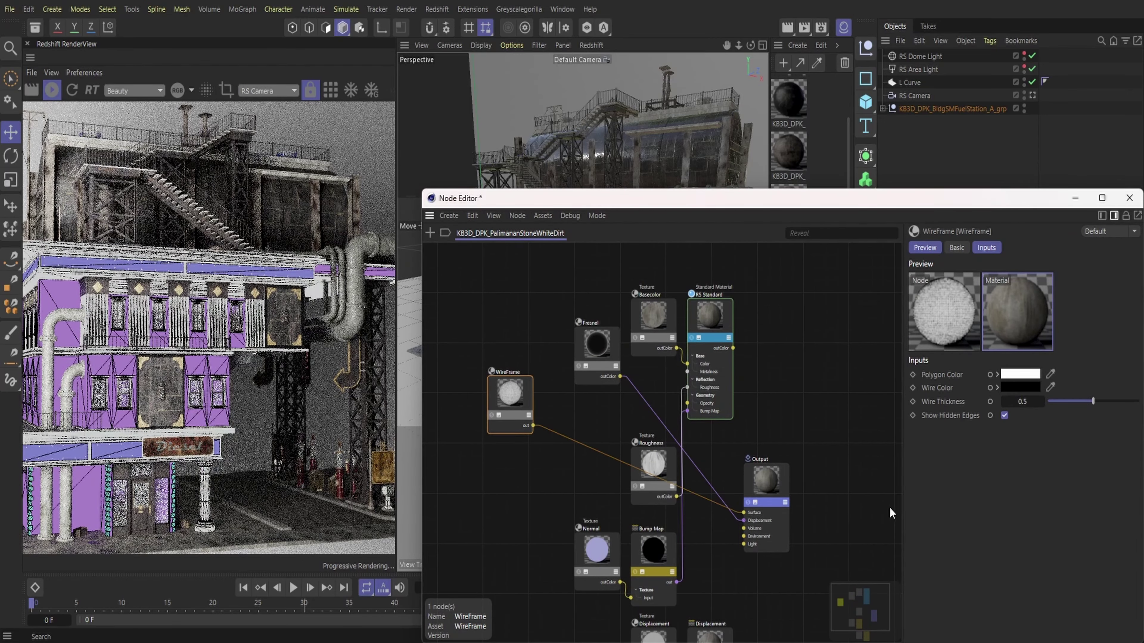
- Set the PalimananStoneWhiteDirt WireFrame's wire thickness to 1 and its polygon color to vivid purple, and close the Node Editor
left_click_drag(1092, 401, 1139, 401)
left_click(1008, 373)
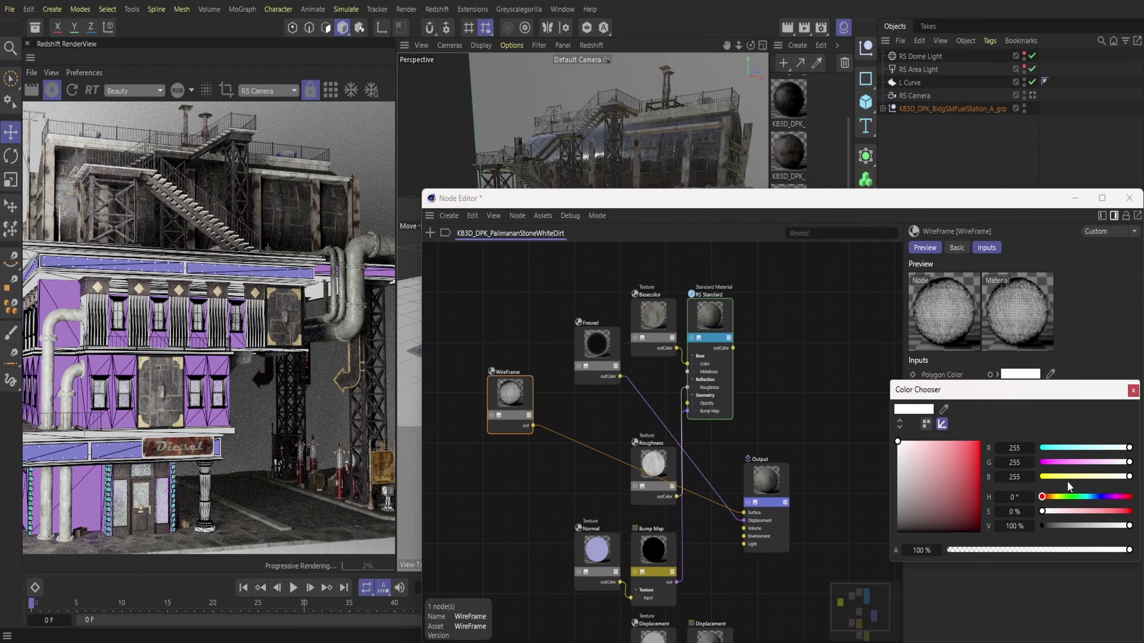
left_click_drag(980, 449, 975, 476)
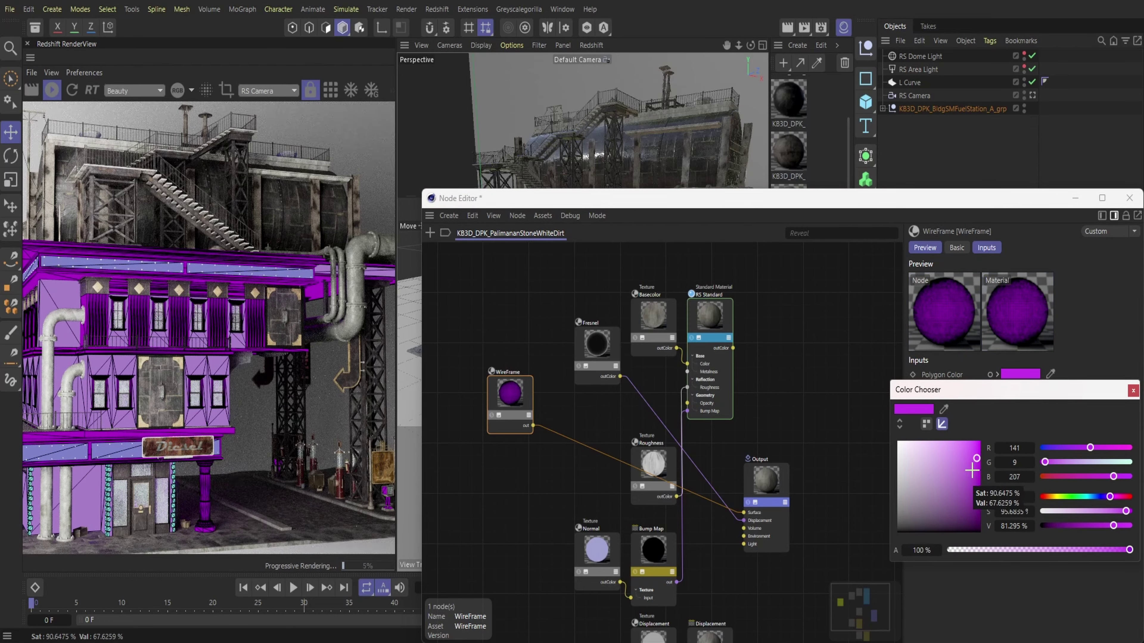
left_click(1133, 390)
left_click(1128, 197)
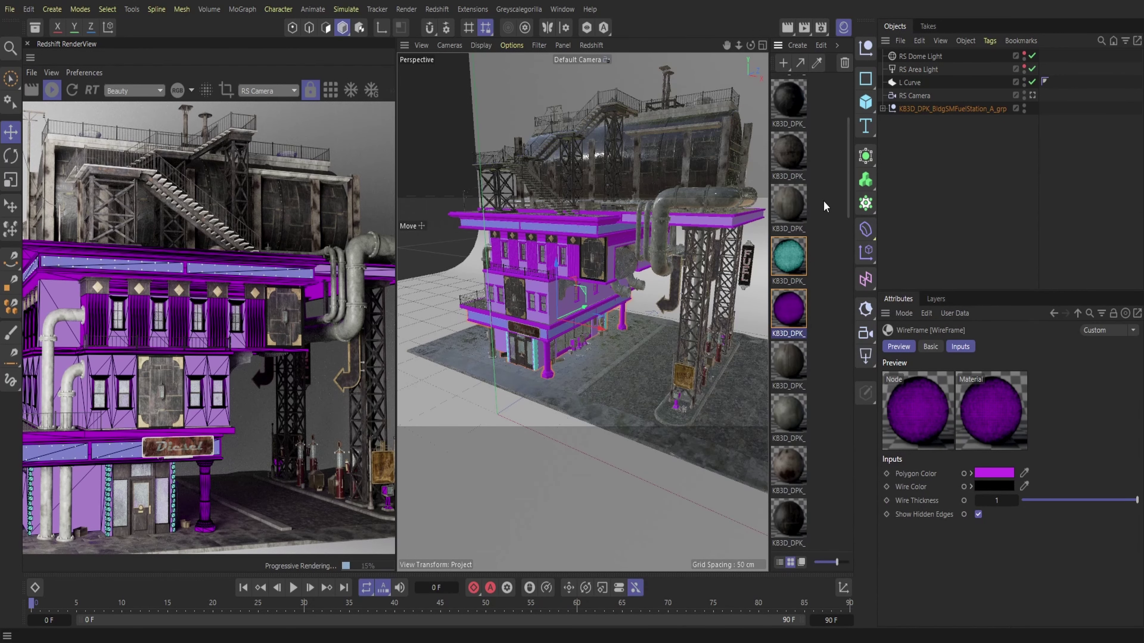
- Open the KB3D_DPK_MetalTubesDirt material's graph and add a Fresnel node and a WireFrame node
left_click_drag(750, 44, 855, 44)
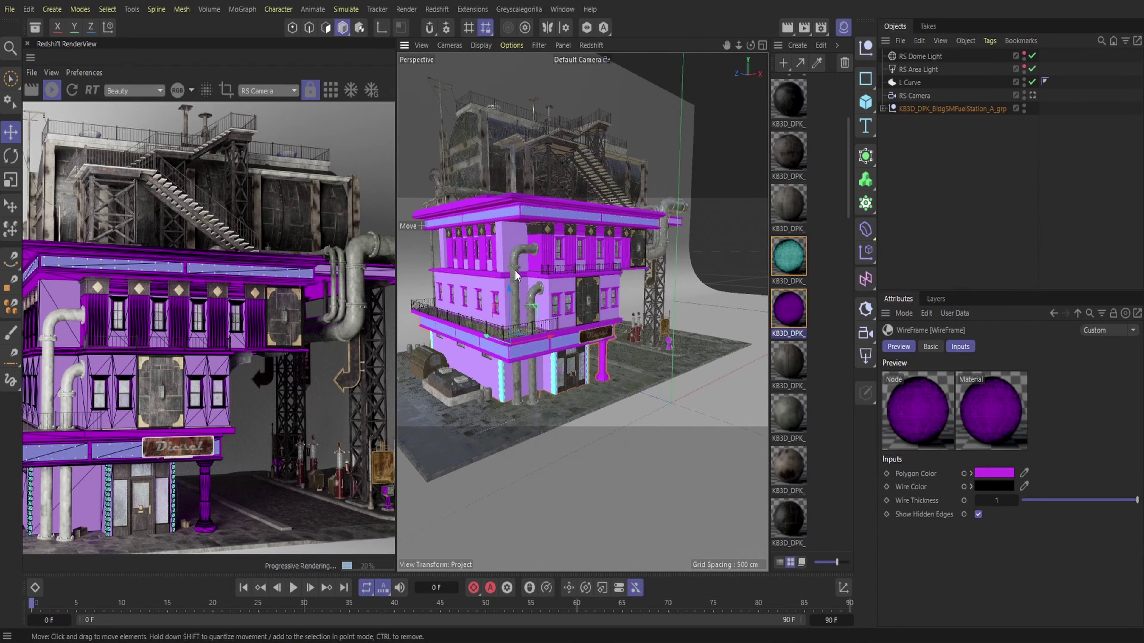
double_click(794, 426)
key("shift+c")
type("fre")
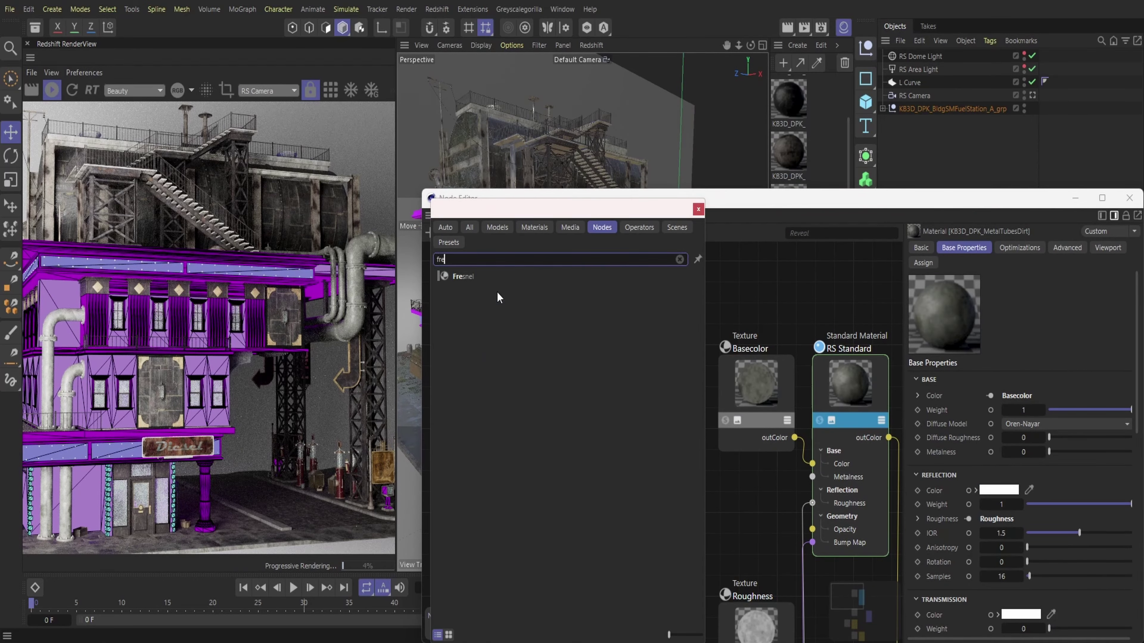
key("Return")
key("shift+c")
type("wire")
key("Return")
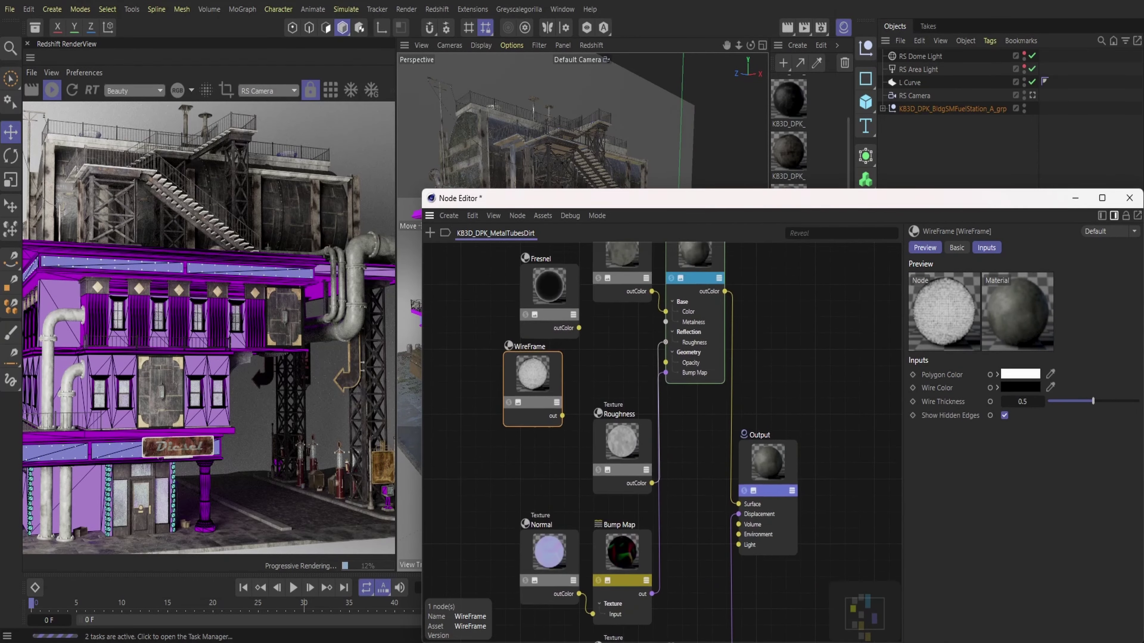
- In the MetalTubesDirt graph, connect Fresnel to the Output's Displacement and WireFrame to its Surface
middle_click_drag(585, 352, 578, 394)
left_click_drag(572, 371, 742, 522)
mouse_move(778, 549)
left_click(860, 566)
left_click_drag(556, 459, 739, 519)
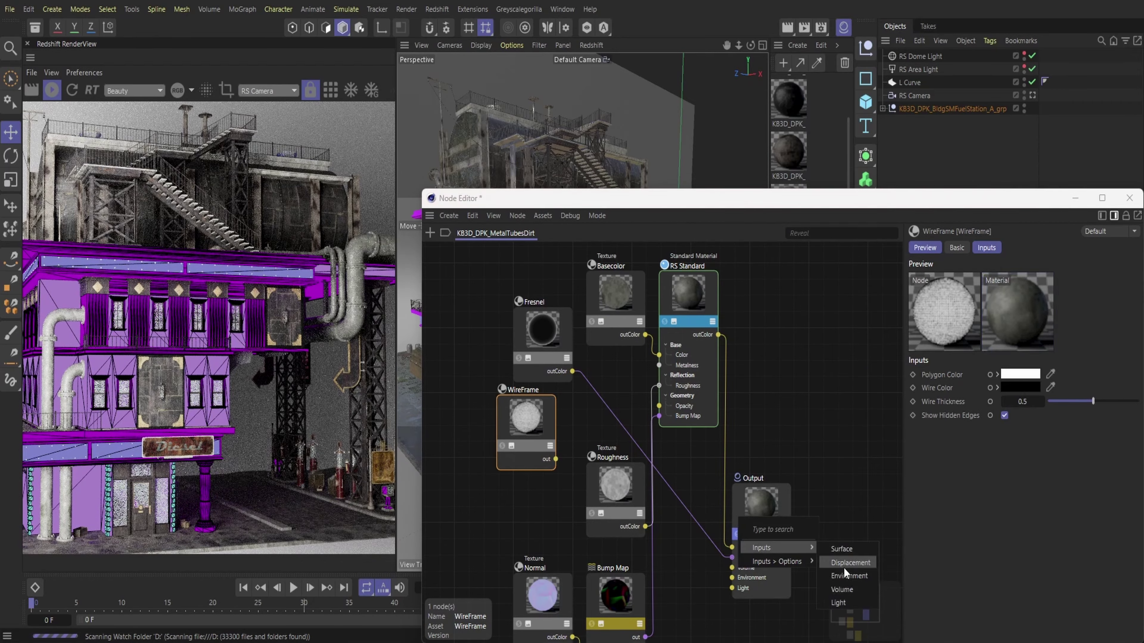
left_click(842, 550)
- Set the MetalTubesDirt WireFrame's wire thickness to 1 and try several polygon colors, settling on a blue-violet
left_click_drag(1113, 401, 1140, 401)
left_click(1023, 374)
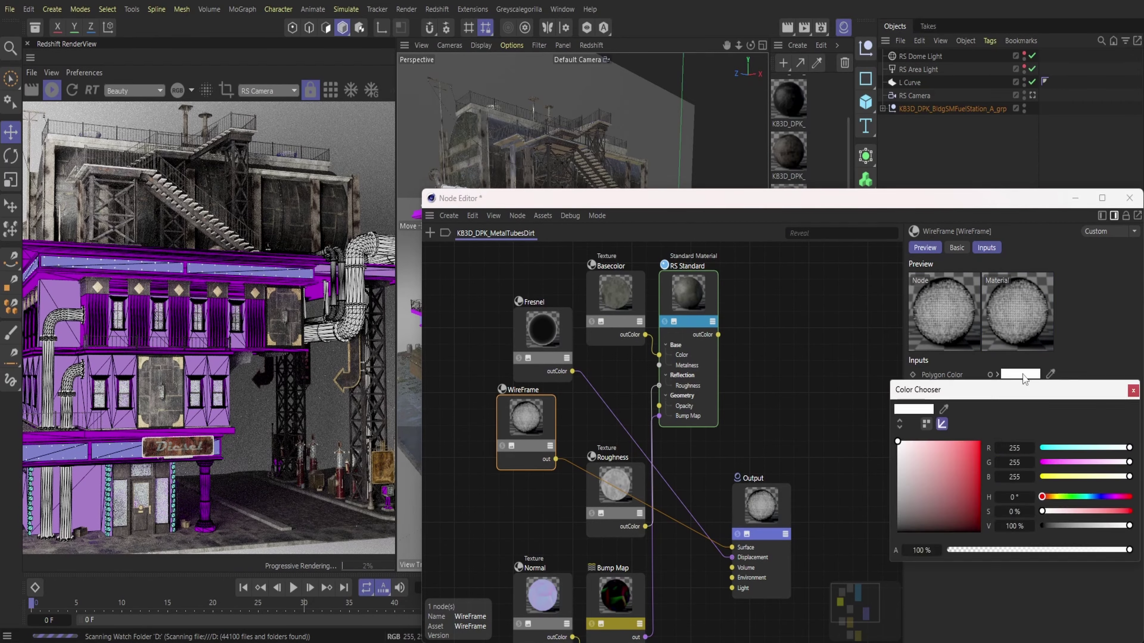
left_click(973, 441)
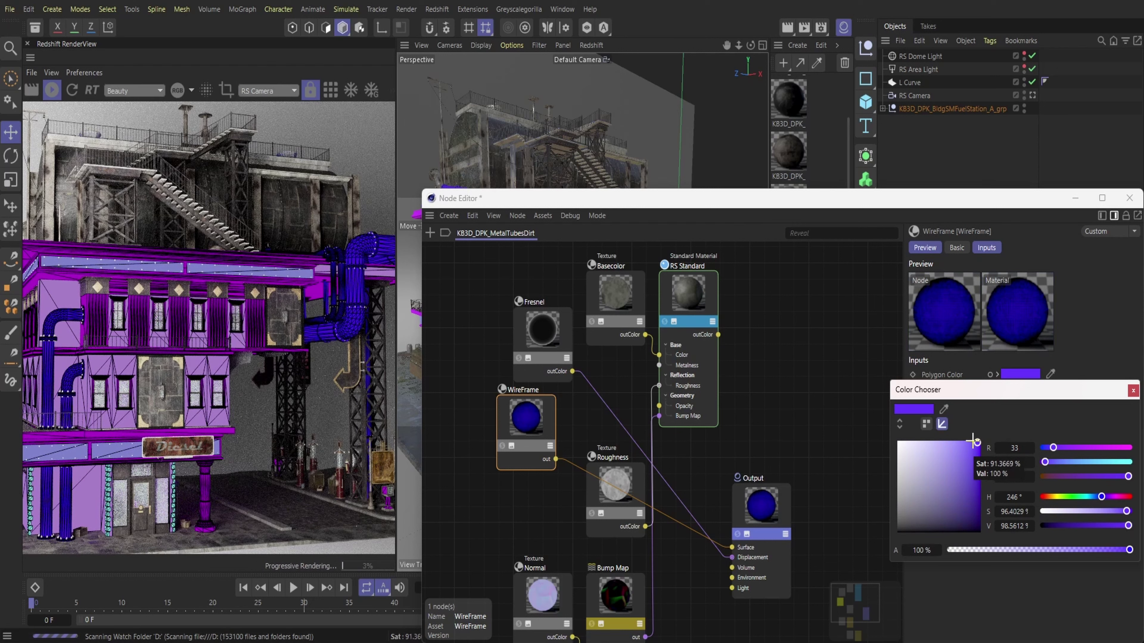
left_click_drag(1065, 449, 1062, 449)
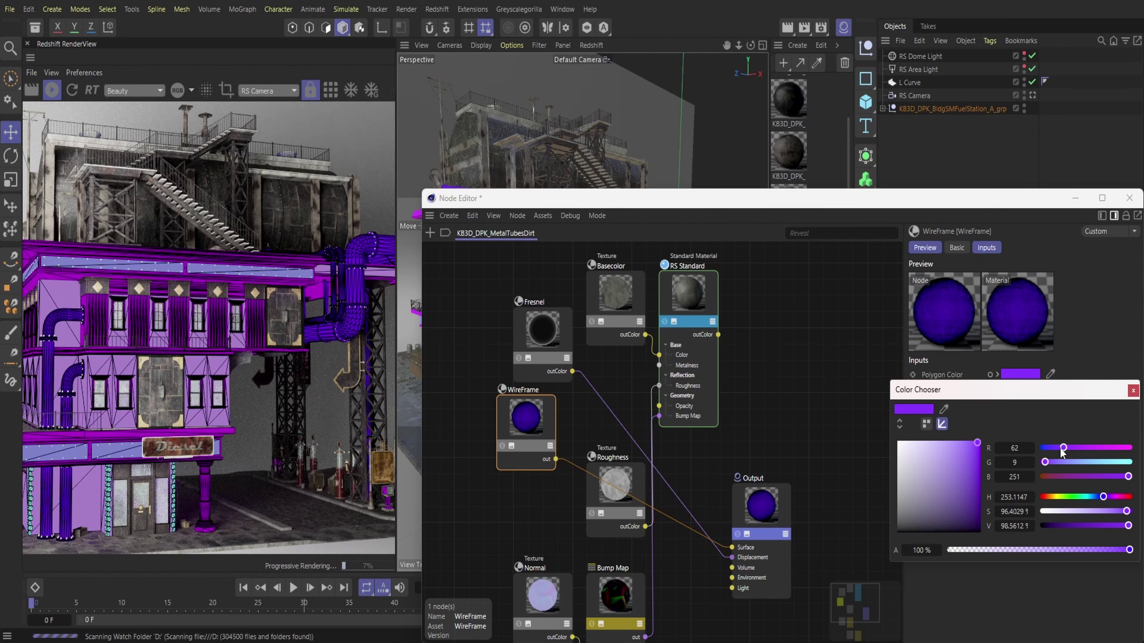
left_click(1113, 461)
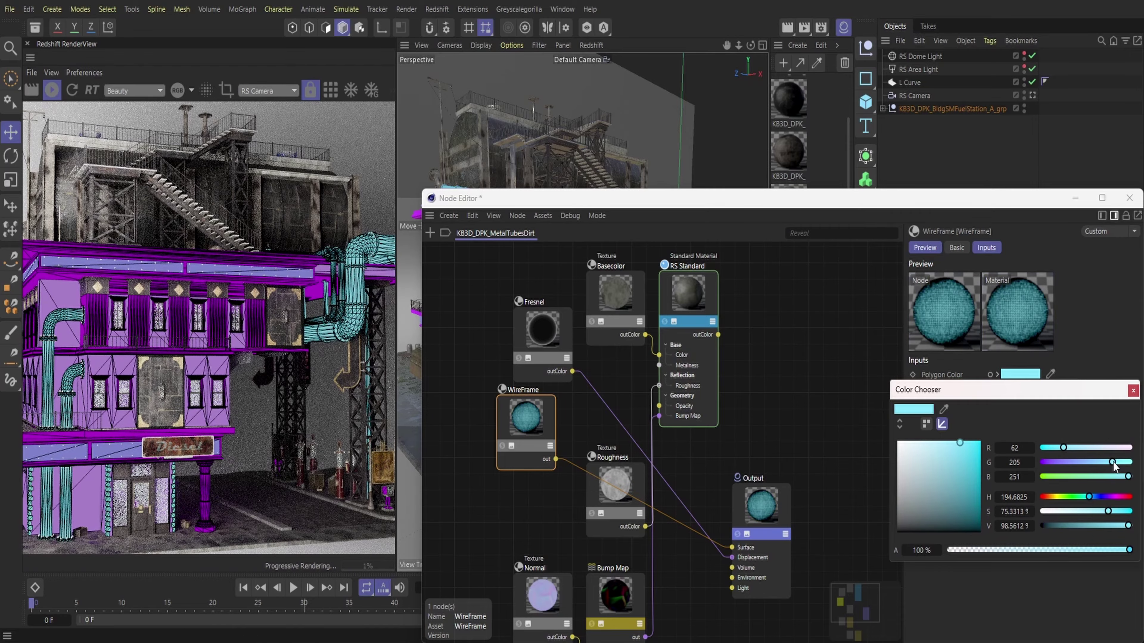
left_click(963, 469)
left_click(1055, 462)
left_click(973, 455)
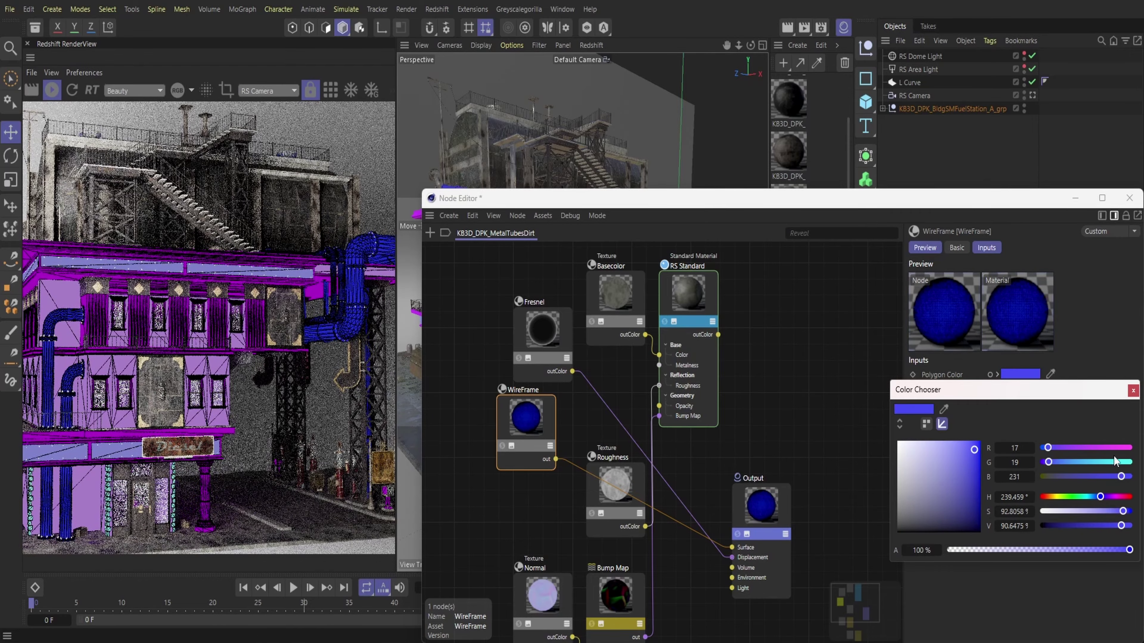
left_click(1066, 447)
left_click(1132, 390)
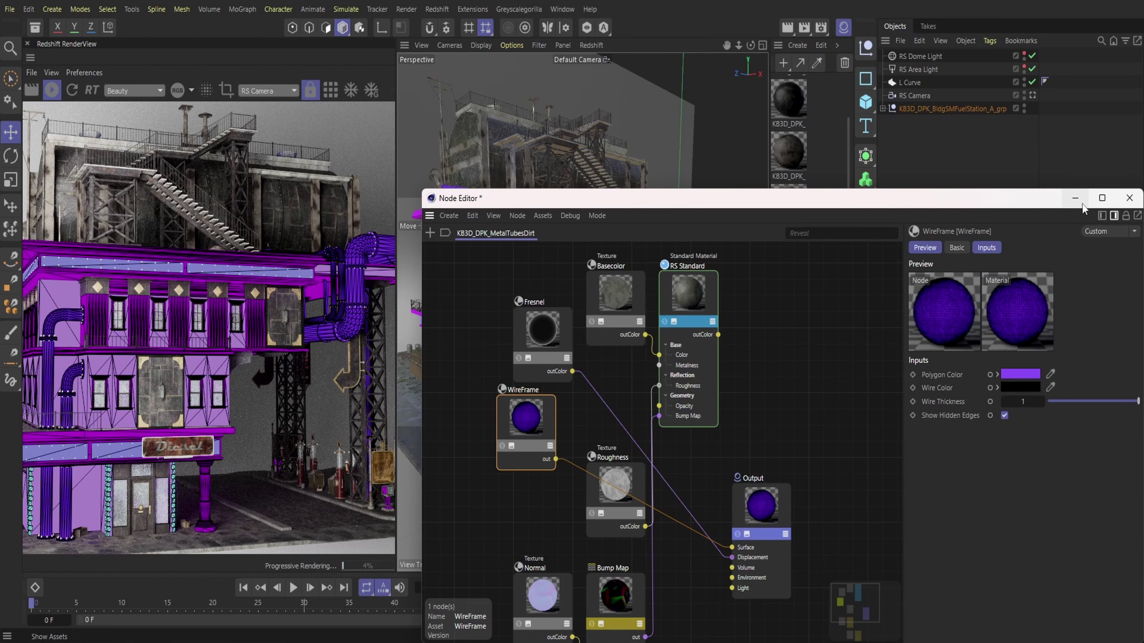
- Set the reflection weight of MetalTubesDirt's RS Standard node to 0 and minimize the Node Editor
left_click(662, 298)
left_click(1075, 198)
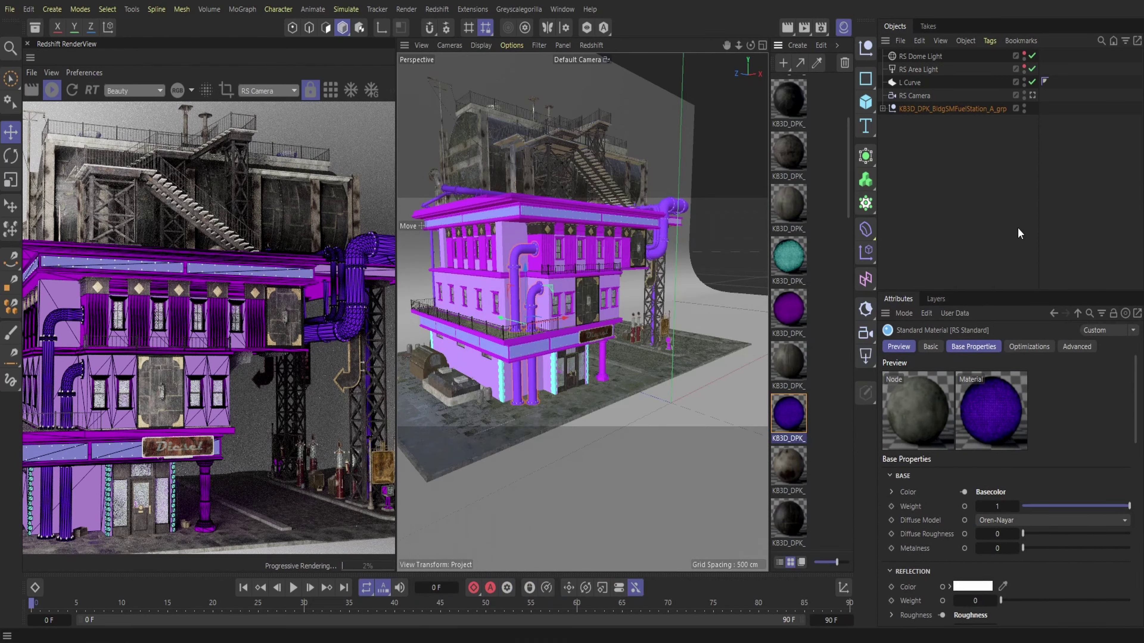
- Open the KB3D_DPK_PalimananStoneDirt material's graph, with reflection weight 0, and add a WireFrame node and a Fresnel node
left_click(792, 364)
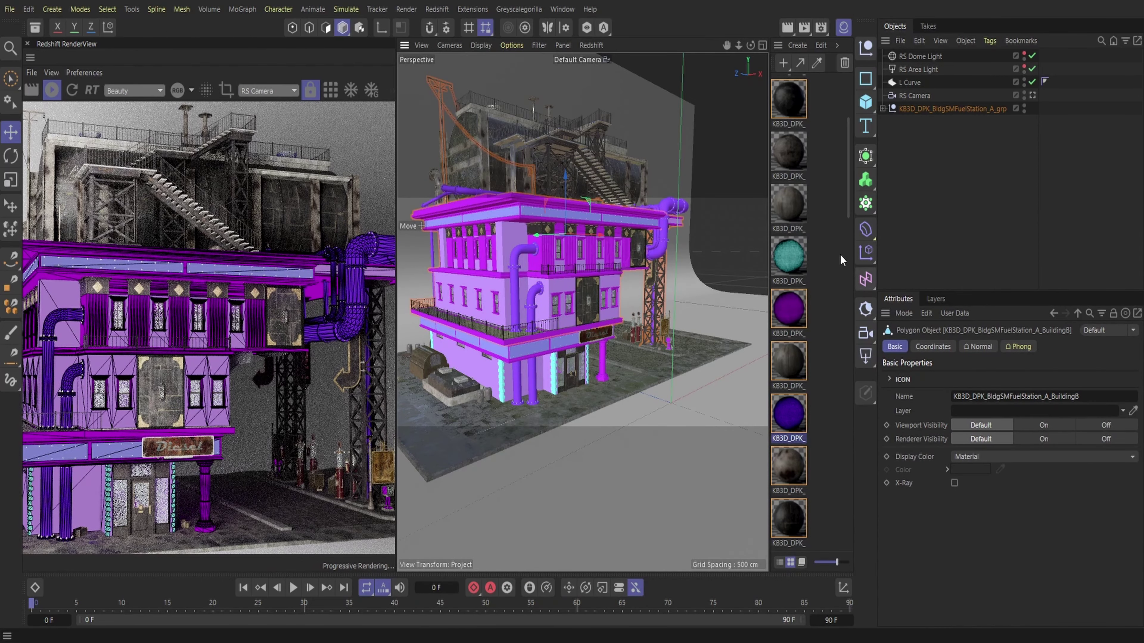
double_click(794, 365)
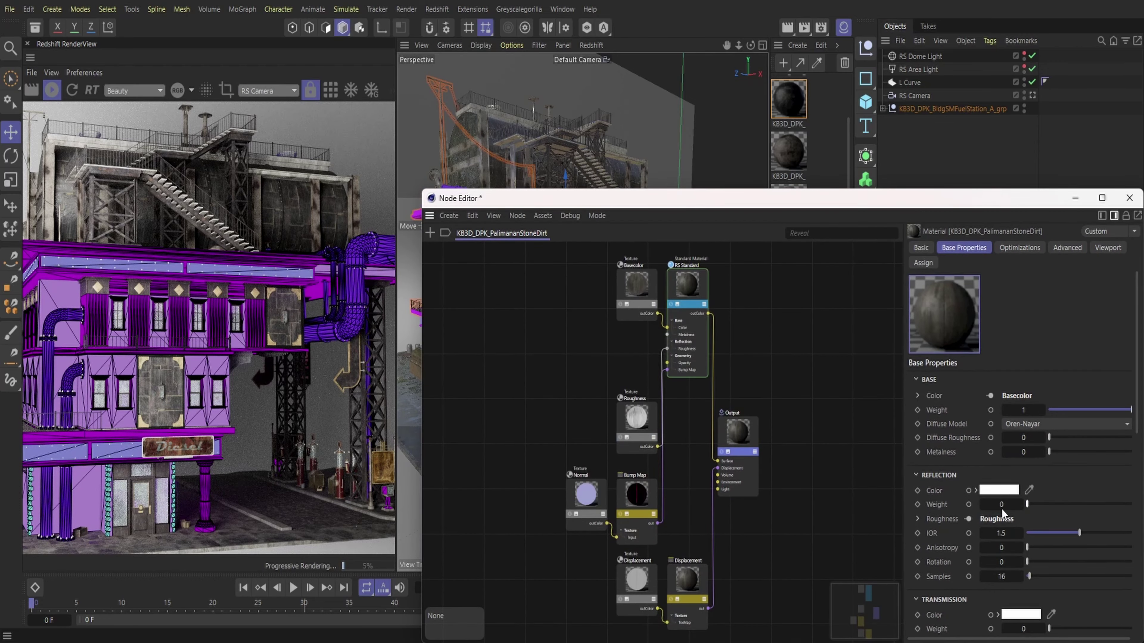
key("shift+c")
type("wire")
double_click(468, 286)
left_click(431, 233)
type("fre")
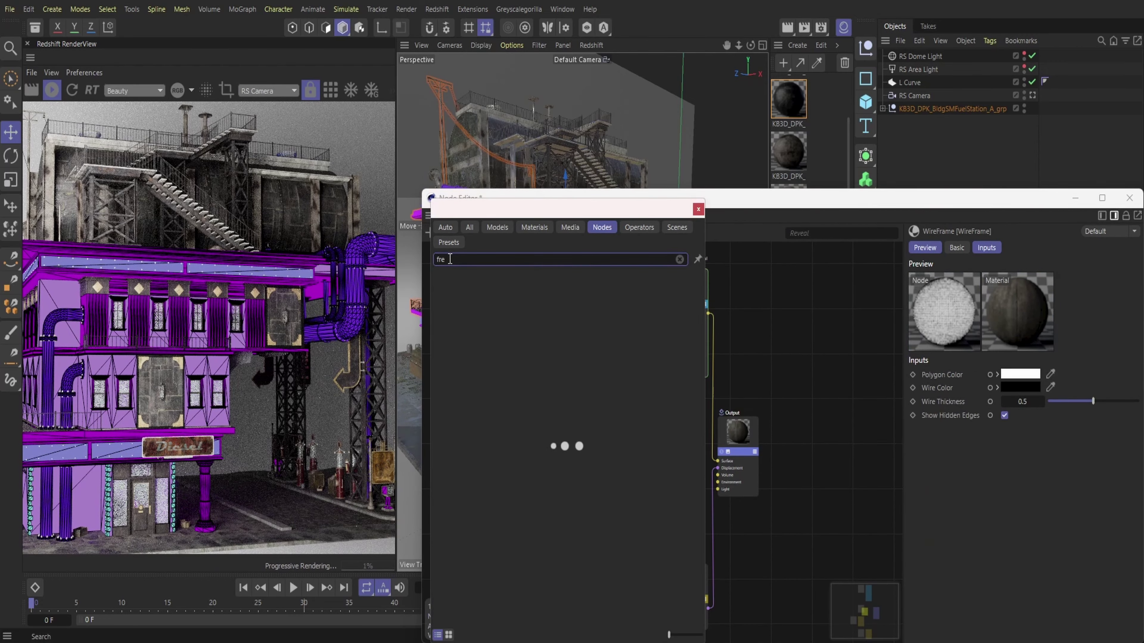
double_click(468, 286)
- In the PalimananStoneDirt graph, connect Fresnel to the Output's Displacement and WireFrame to its Surface
left_click_drag(675, 456, 593, 346)
mouse_move(765, 472)
left_click(826, 487)
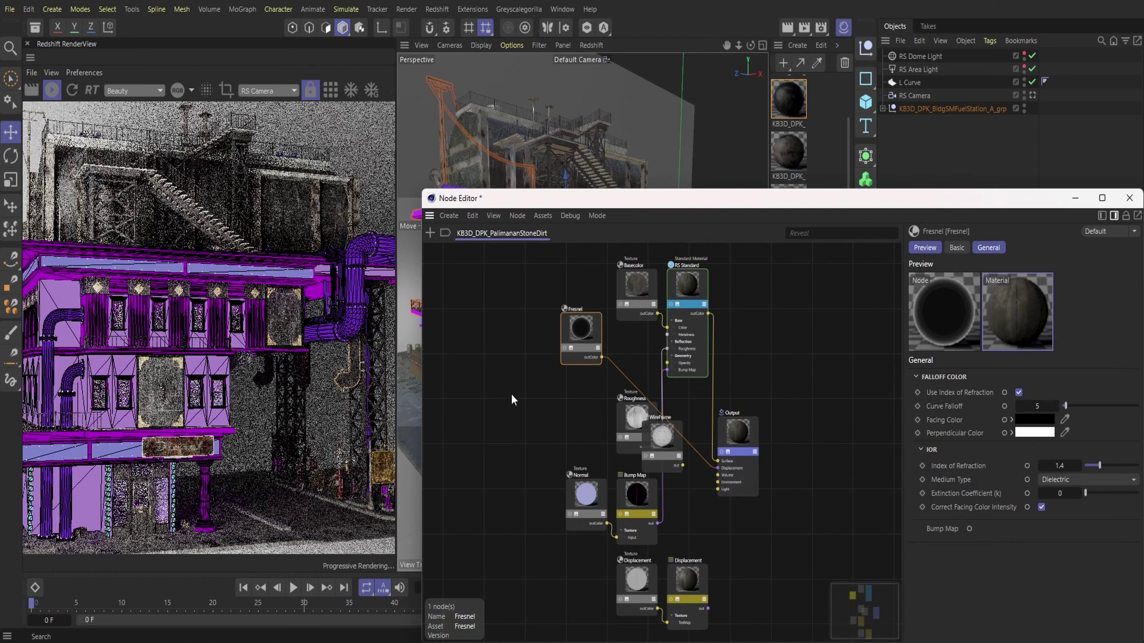
left_click_drag(662, 439, 724, 444)
left_click(826, 472)
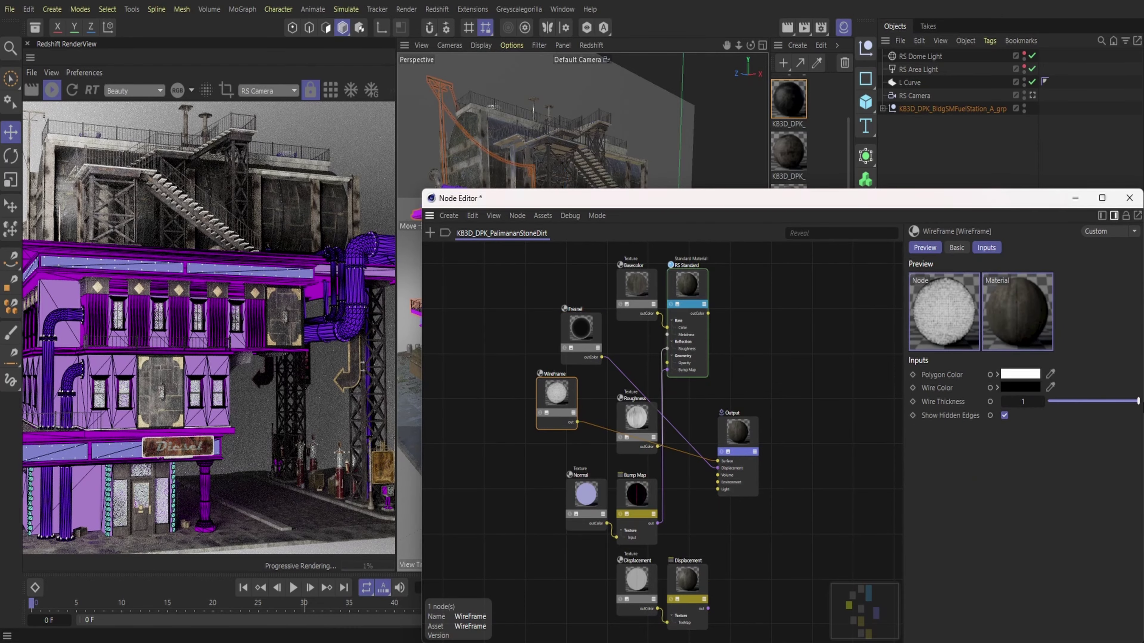
- Give the PalimananStoneDirt WireFrame a wire thickness of 1 and a cyan polygon color (R 7, G 255, B 255), and close the Node Editor
left_click(1036, 374)
left_click_drag(1129, 448, 1044, 449)
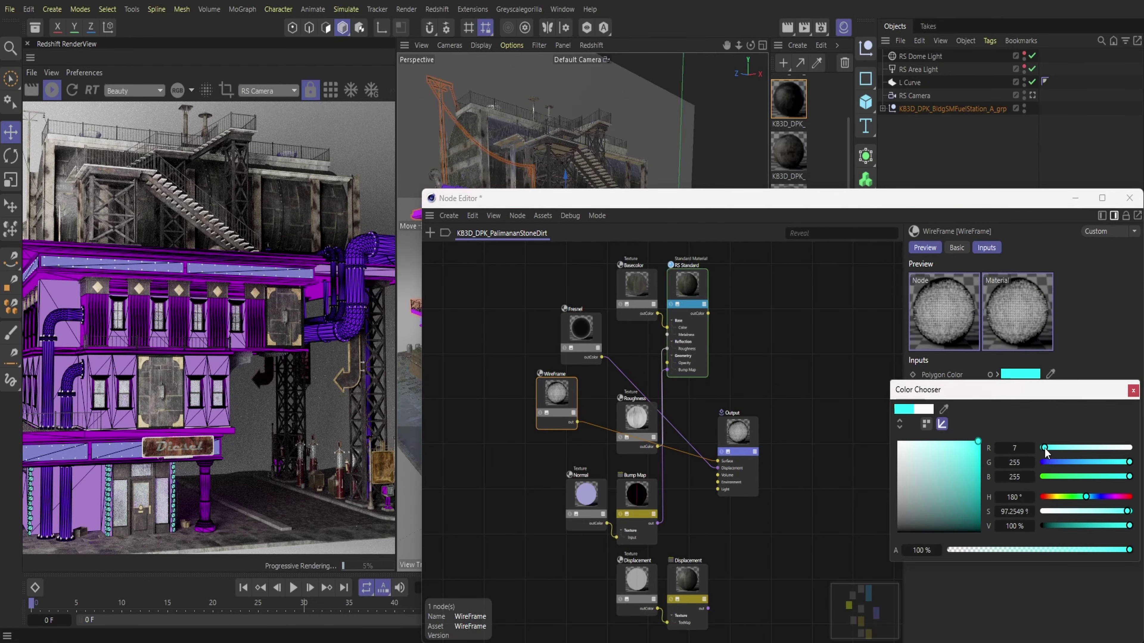
left_click(1132, 390)
left_click(1128, 198)
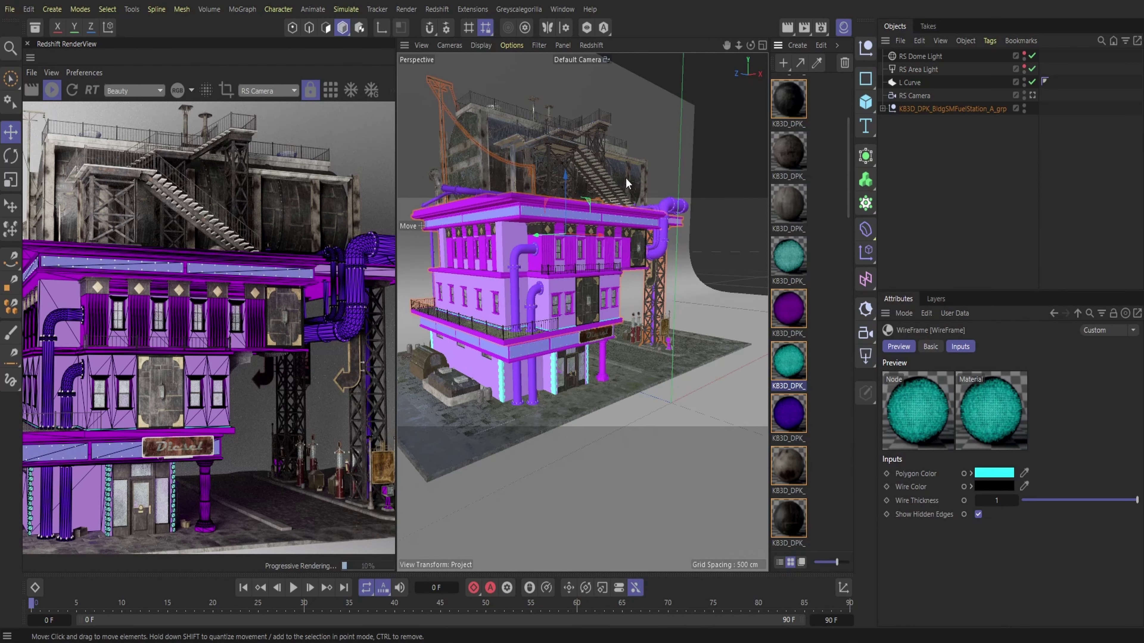
- Open the KB3D_DPK_MetalPaneledDamage material's graph and set the material's reflection weight to 0
scroll(804, 244, "up", 4)
left_click(780, 92)
scroll(796, 234, "down", 6)
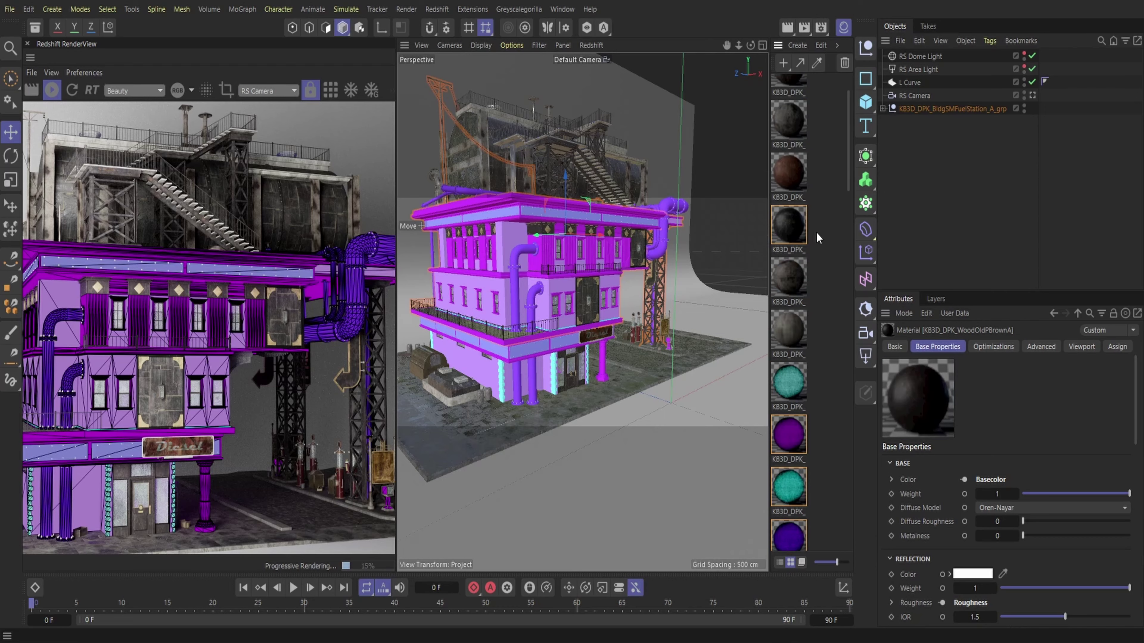
left_click(791, 406)
double_click(791, 406)
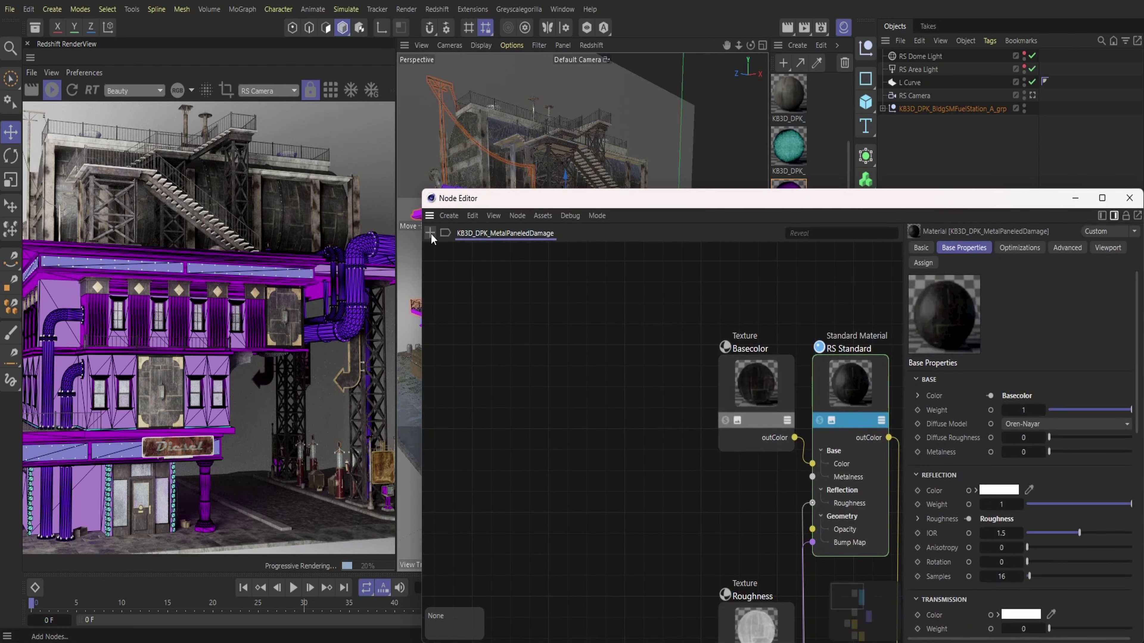
left_click(431, 235)
left_click_drag(1033, 505, 1013, 505)
- Add a Fresnel node and a WireFrame node to the MetalPaneledDamage graph
left_click(430, 237)
type("fre")
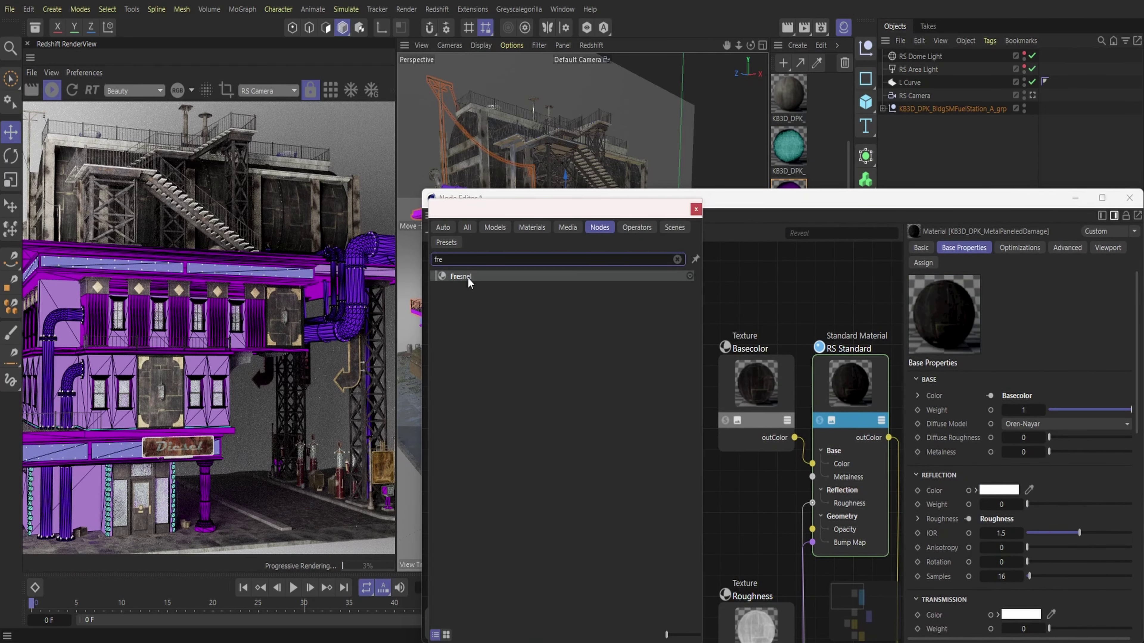
key("Return")
key("shift+c")
type("wire")
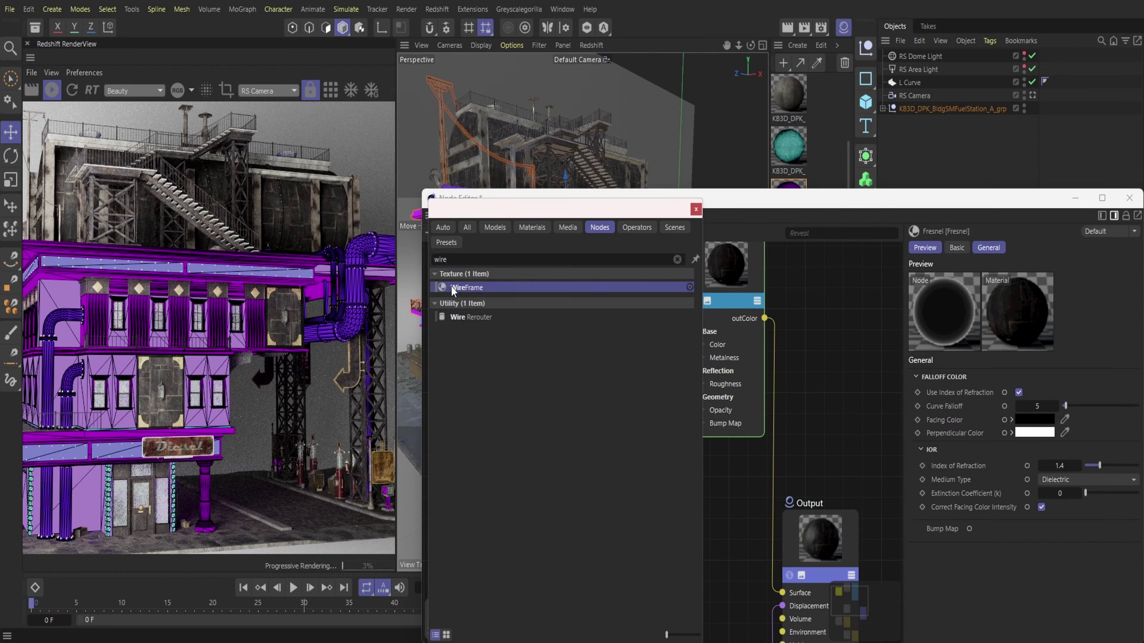
key("Return")
- In the MetalPaneledDamage graph, connect Fresnel to the Output's Displacement and WireFrame to its Surface
left_click_drag(790, 551, 793, 555)
left_click(846, 587)
left_click_drag(553, 496, 798, 554)
left_click(842, 575)
- Set the MetalPaneledDamage WireFrame's wire thickness to 1 and its polygon color to dark blue (R 3, G 14, B 59)
left_click_drag(1093, 401, 1138, 400)
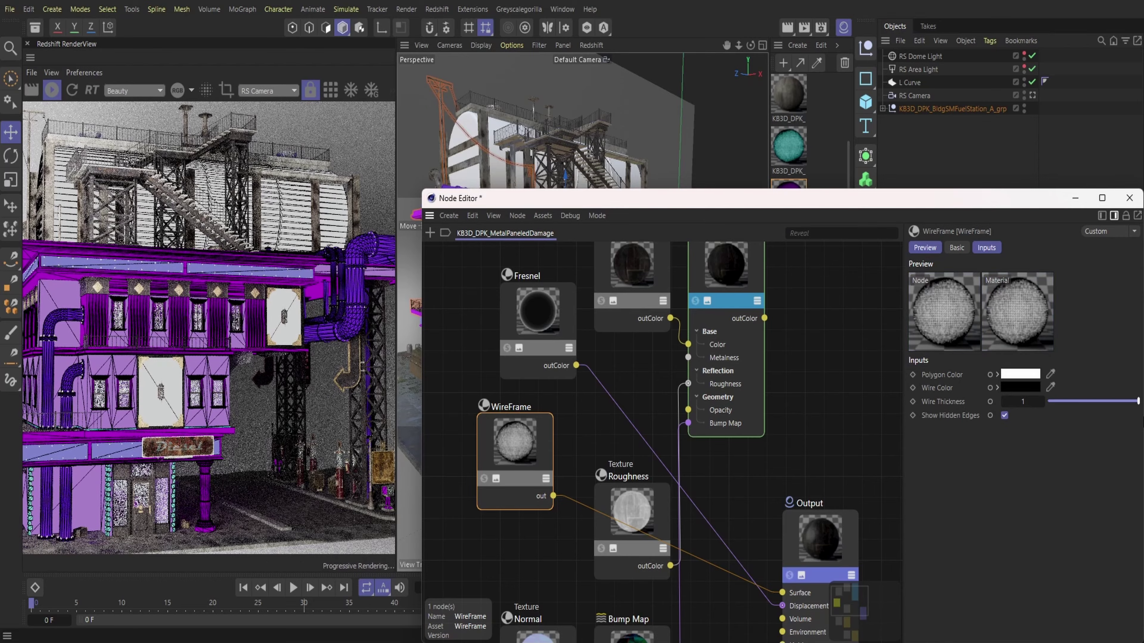
left_click(1032, 373)
left_click(1063, 447)
left_click_drag(959, 443, 975, 500)
left_click(1049, 462)
left_click_drag(1044, 448, 1053, 448)
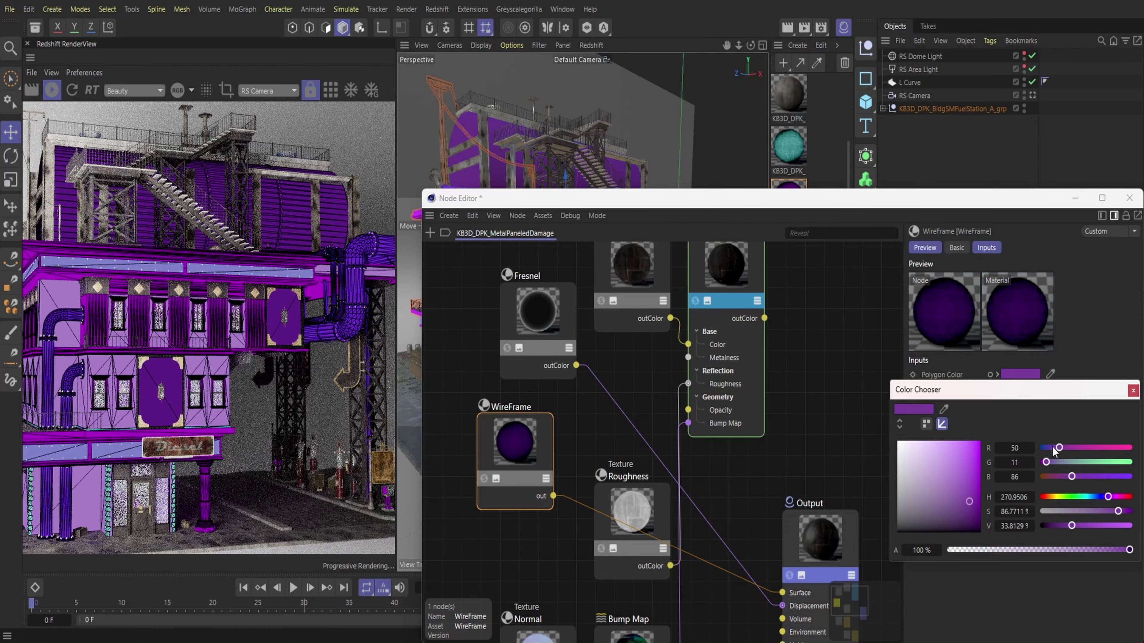
left_click(973, 516)
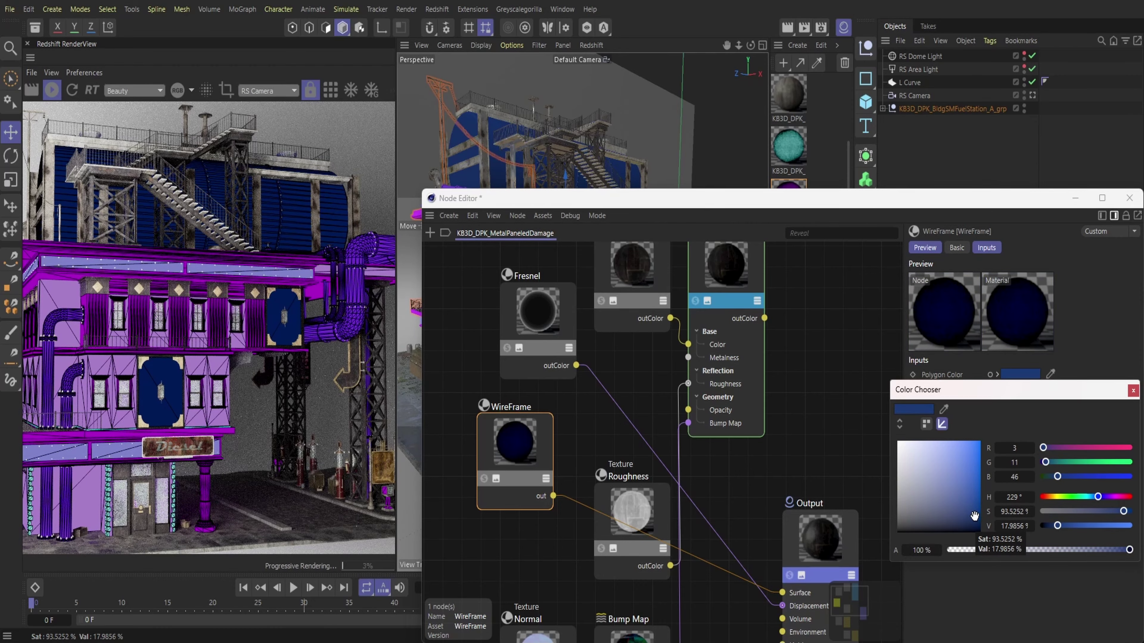
mouse_move(974, 516)
left_mouse_down()
mouse_move(930, 467)
mouse_move(974, 510)
left_mouse_up()
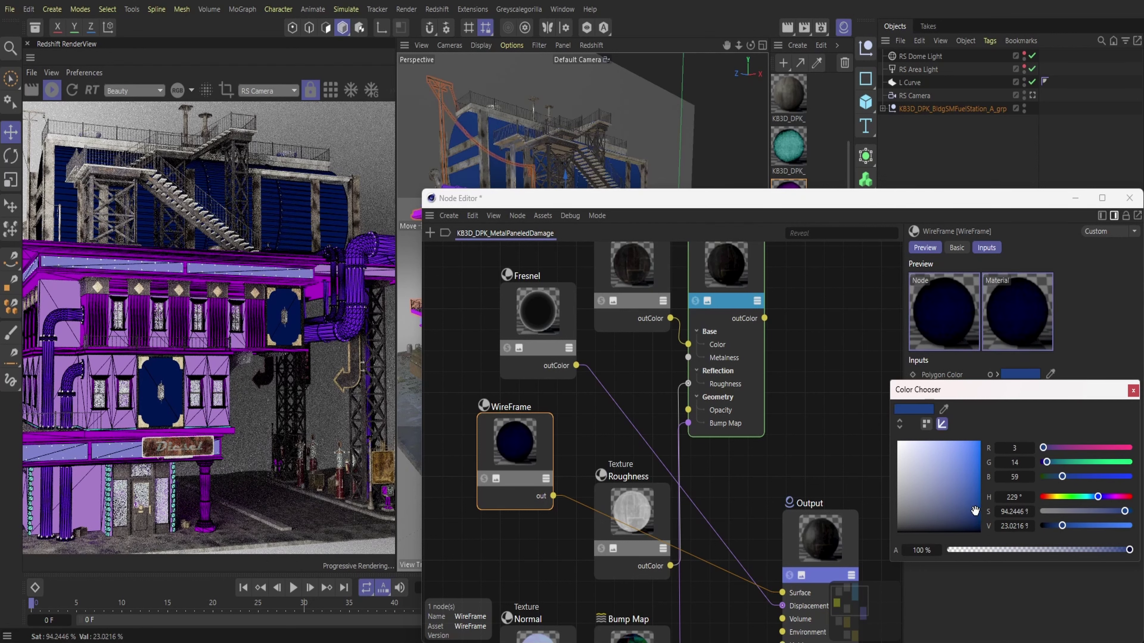
left_click(1133, 391)
- Set the MetalPaneledDamage Fresnel's curve falloff to 19.6, medium type to Conductor and index of refraction to 2.04, and widen the render view
left_click(538, 311)
left_click_drag(983, 206, 916, 182)
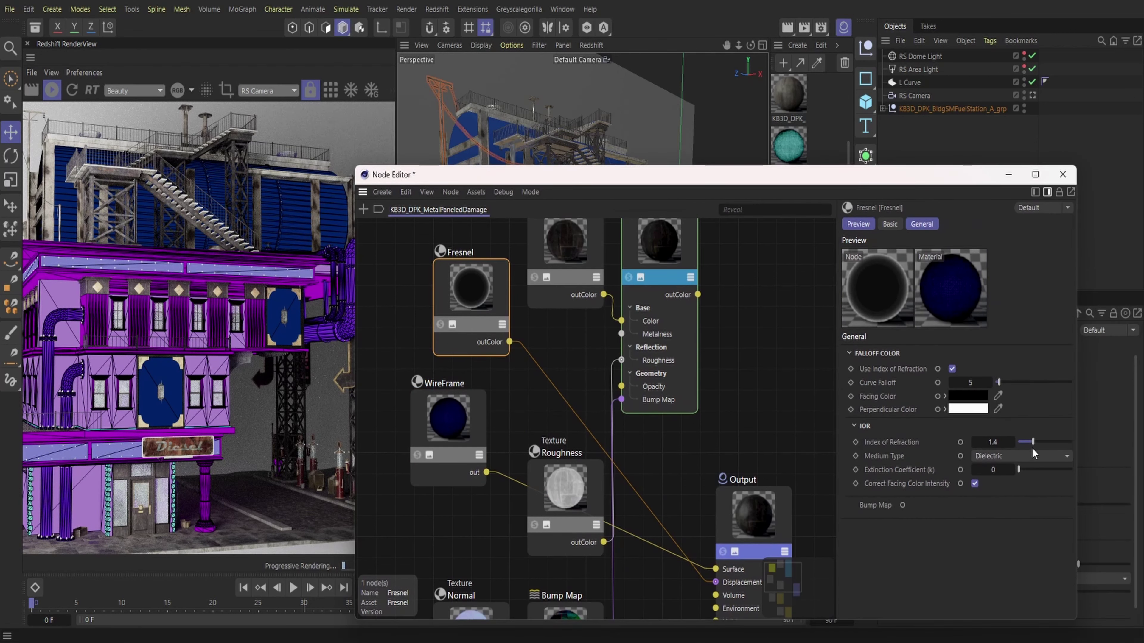
mouse_move(998, 382)
left_mouse_down()
mouse_move(1058, 383)
mouse_move(1009, 382)
left_mouse_up()
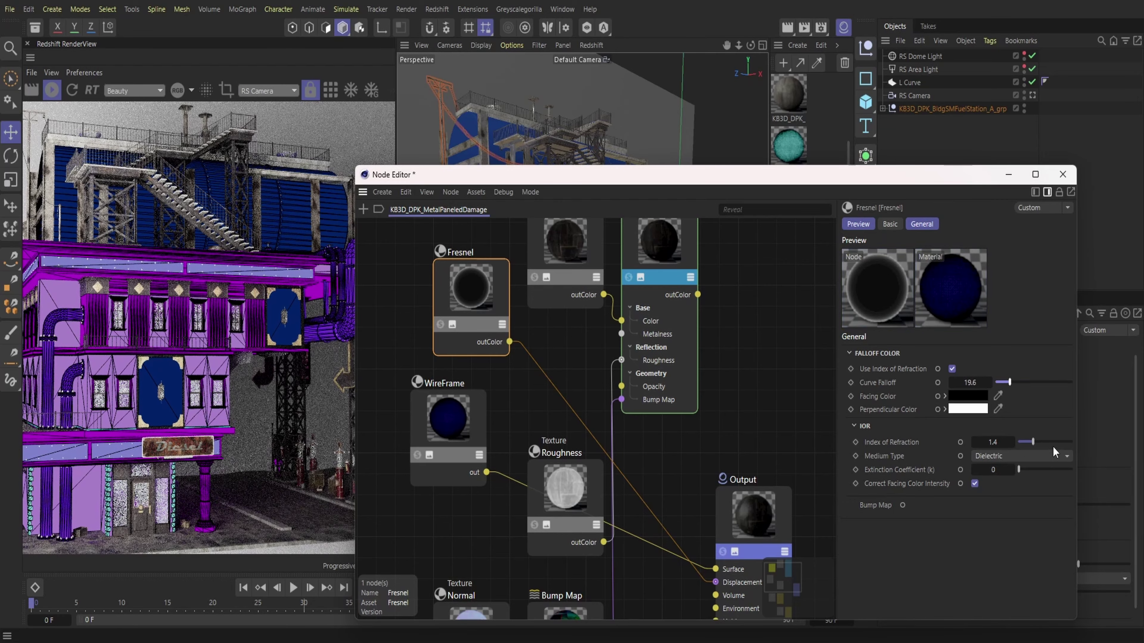
left_click(1004, 488)
mouse_move(1032, 442)
left_mouse_down()
mouse_move(1054, 444)
mouse_move(1040, 443)
left_mouse_up()
left_click(1062, 174)
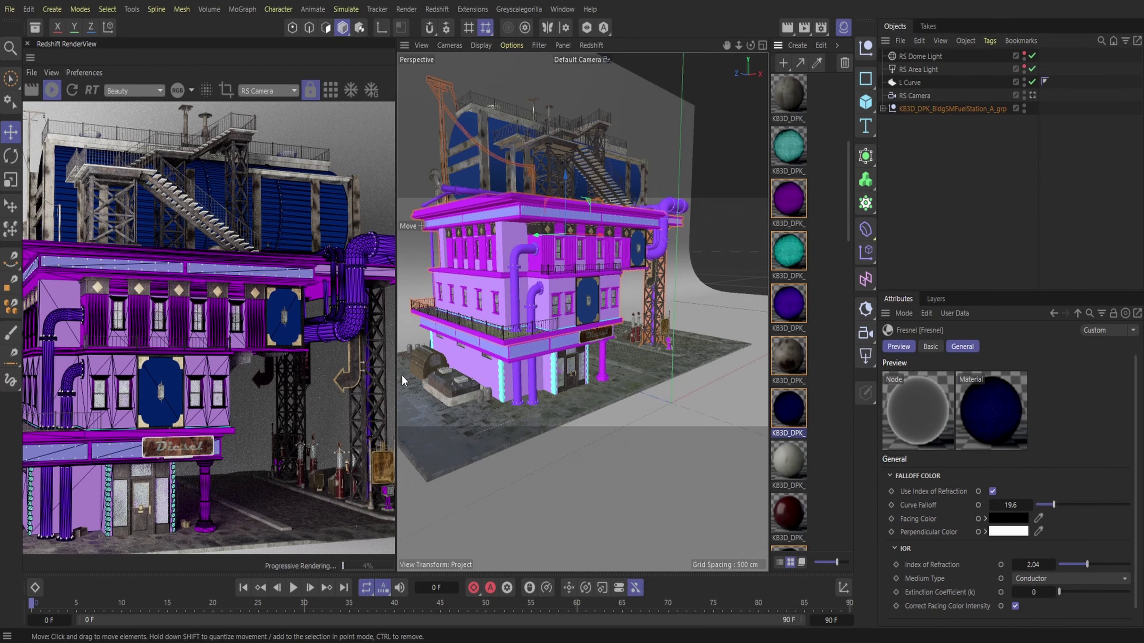
left_click_drag(402, 378, 487, 378)
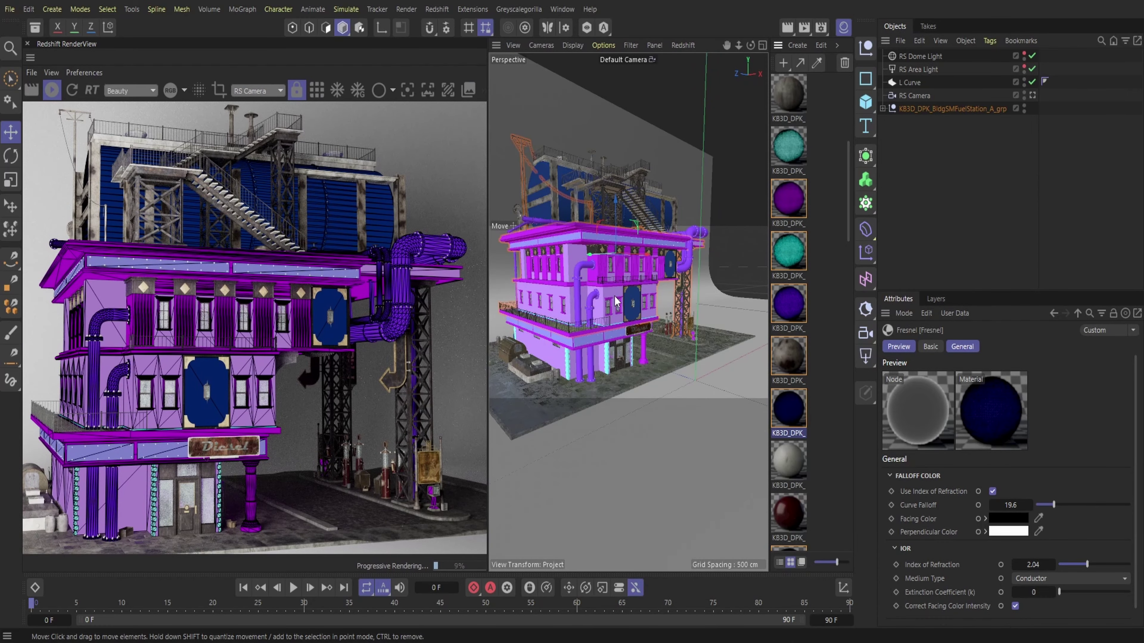
- Open the KB3D_DPK_MetalRustedDirt material's graph, add WireFrame and Fresnel nodes, and place the Fresnel below the WireFrame
left_click(816, 312)
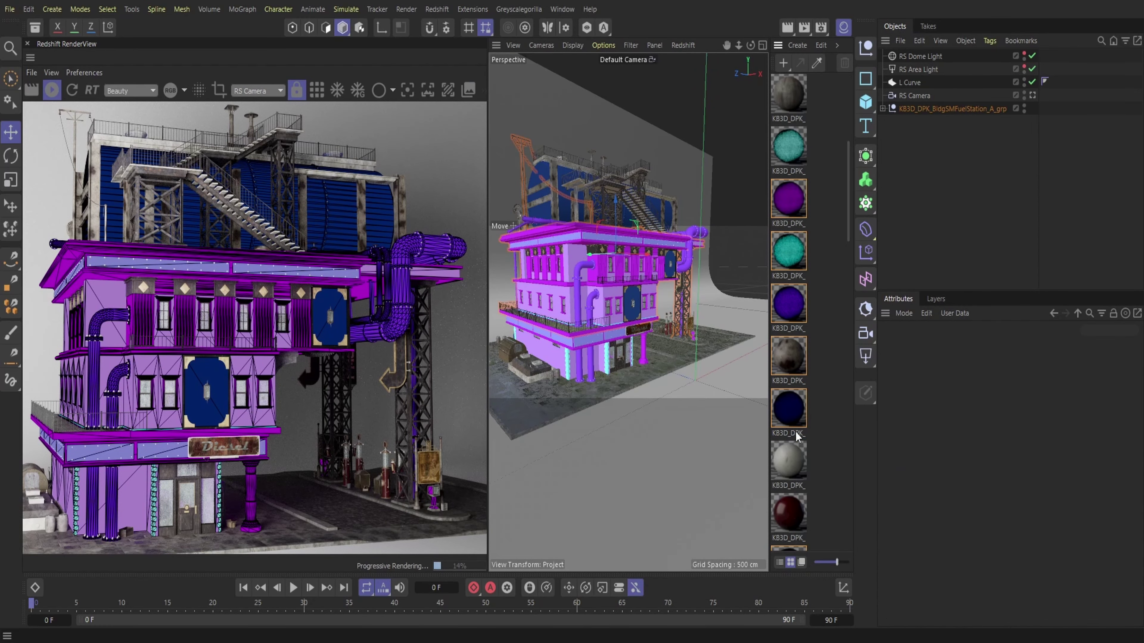
double_click(788, 356)
left_click(430, 233)
type("wire")
double_click(468, 289)
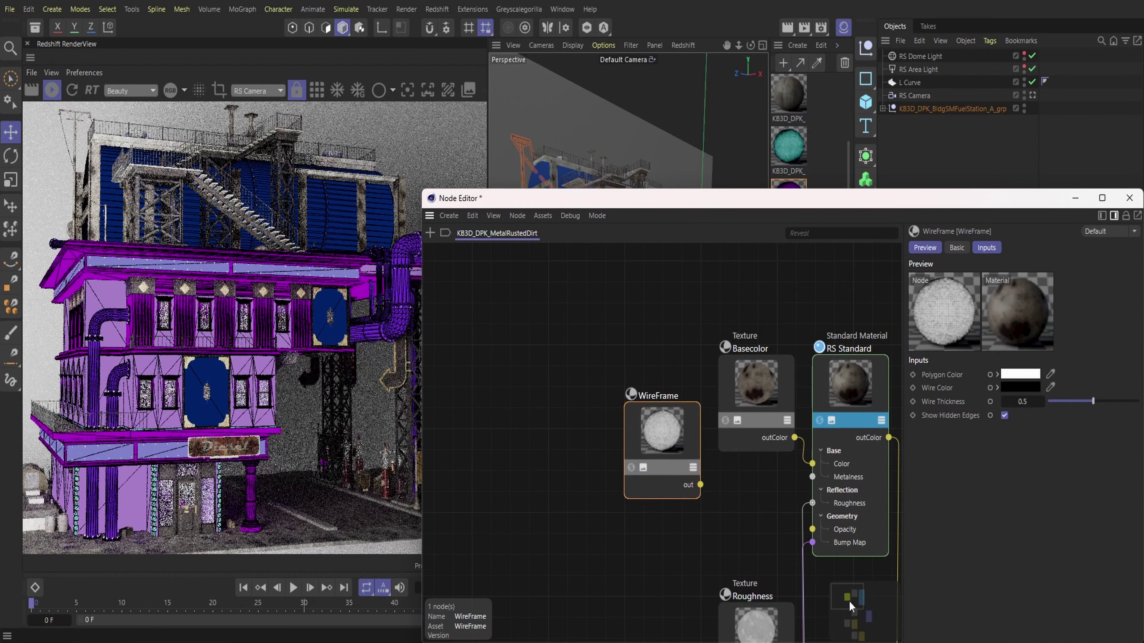
middle_click_drag(849, 603, 702, 475)
left_click(430, 233)
type("fres")
double_click(469, 289)
left_click_drag(660, 444, 481, 437)
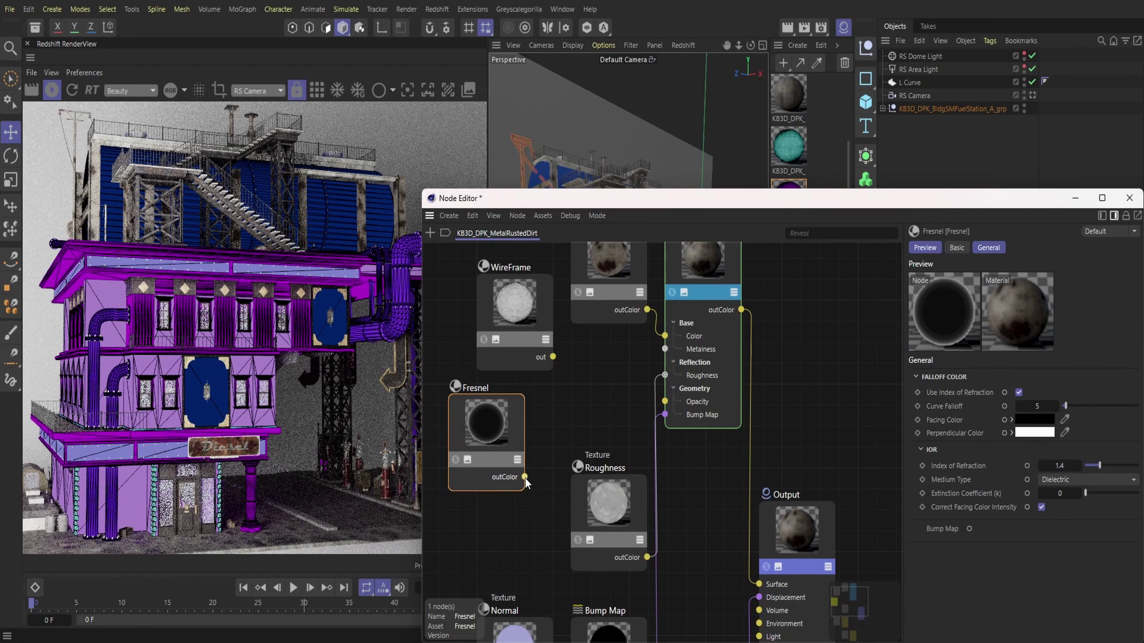
- In the MetalRustedDirt graph, connect Fresnel to the Output's Displacement and WireFrame to its Surface
left_click_drag(524, 477, 774, 540)
mouse_move(824, 567)
left_click(883, 583)
left_click_drag(553, 356, 773, 549)
left_click(871, 585)
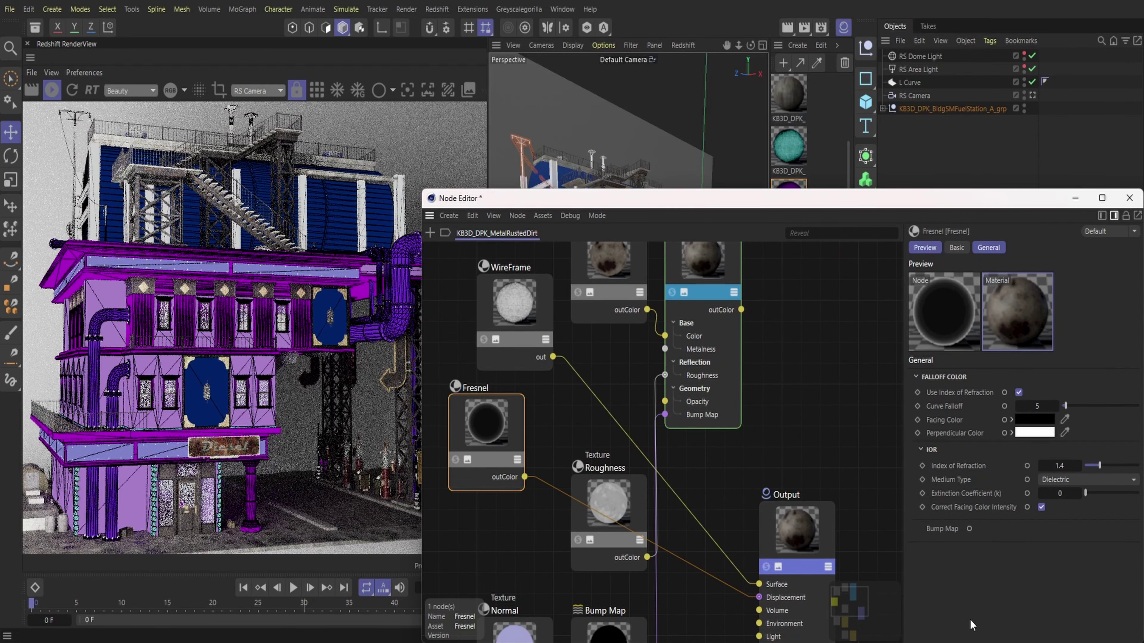
- Give the MetalRustedDirt WireFrame a wire thickness of 1 and a light cyan polygon color (R 59, G 255, B 255), and close the Node Editor
left_click(523, 344)
left_click(1020, 373)
left_click(1062, 448)
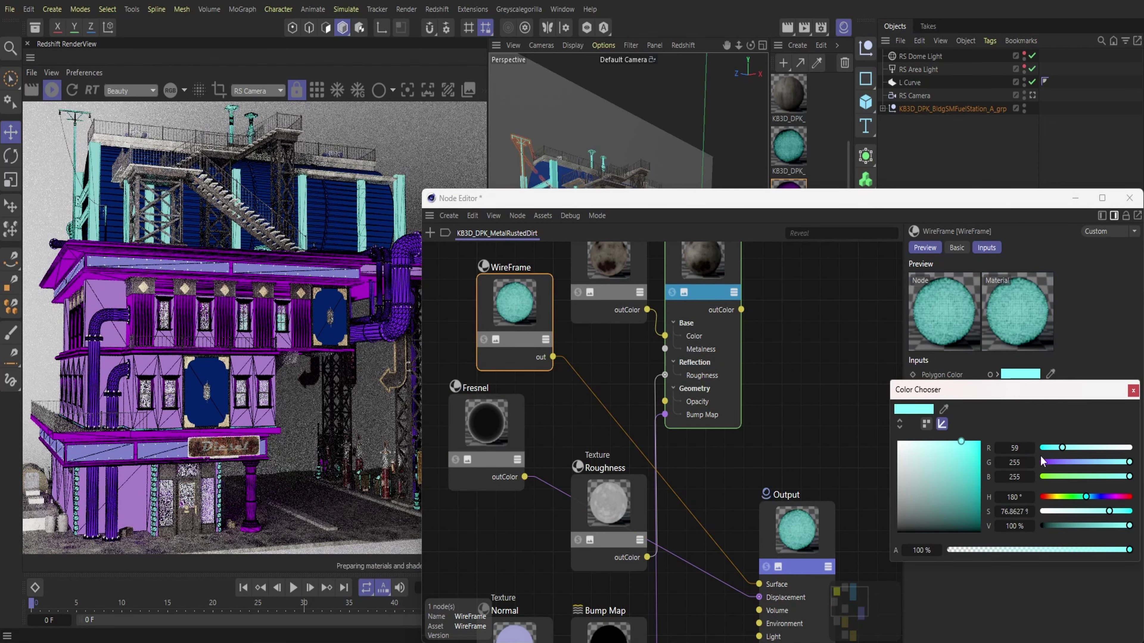
left_click(1133, 390)
left_click(1129, 198)
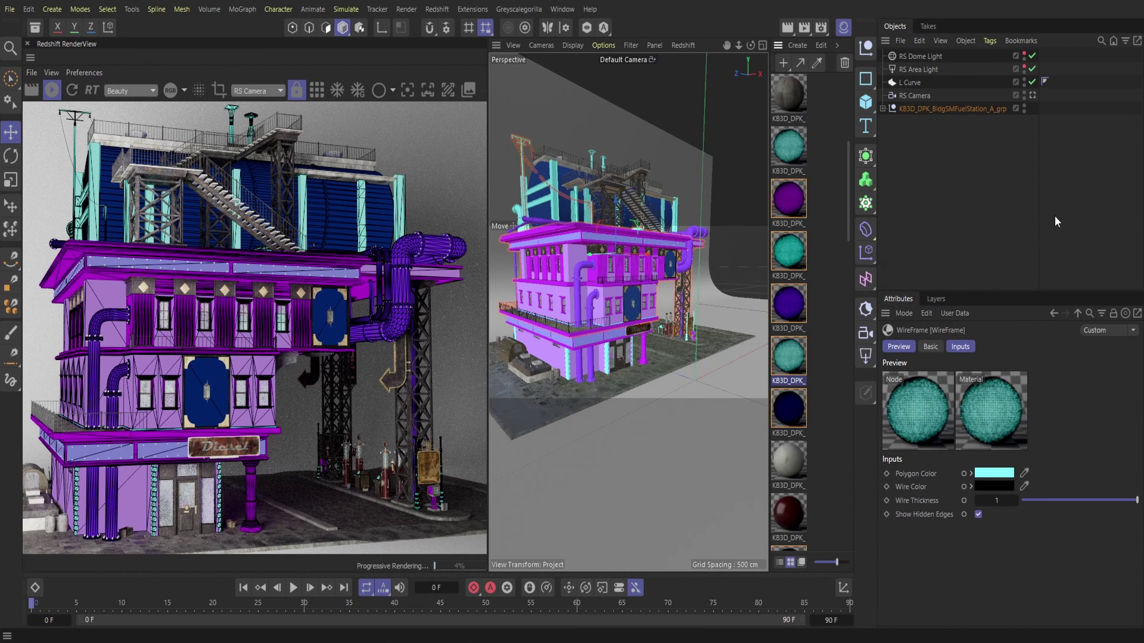
- Open the KB3D_DPK_MetalDarkCorrugated material's graph in the Node Editor
left_click(686, 302)
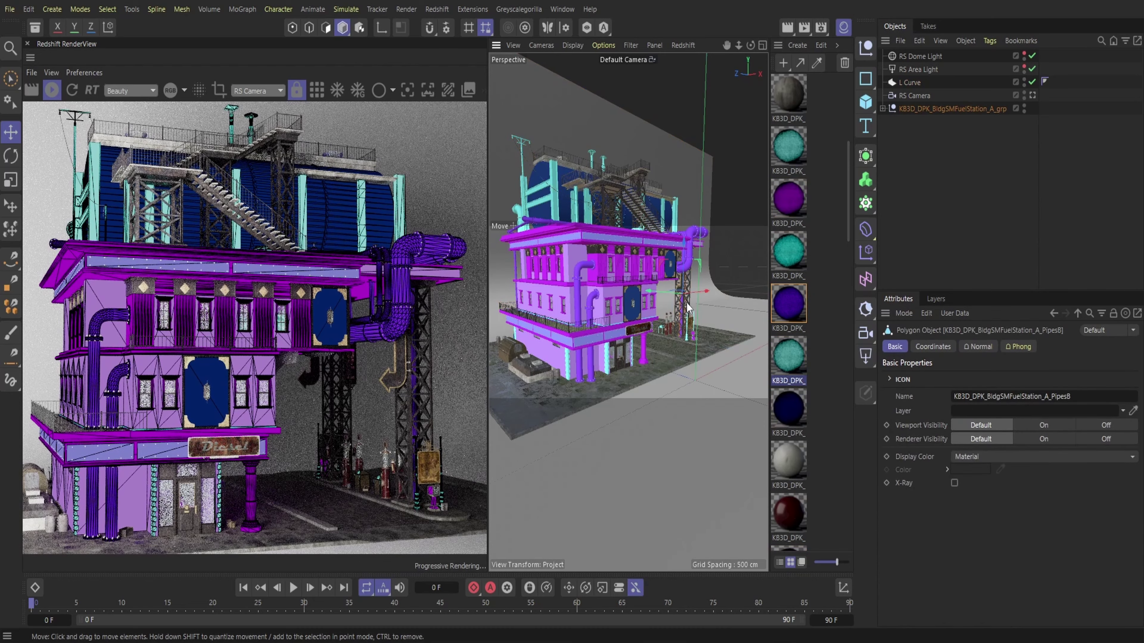
scroll(835, 320, "down", 3)
scroll(827, 360, "down", 3)
double_click(788, 307)
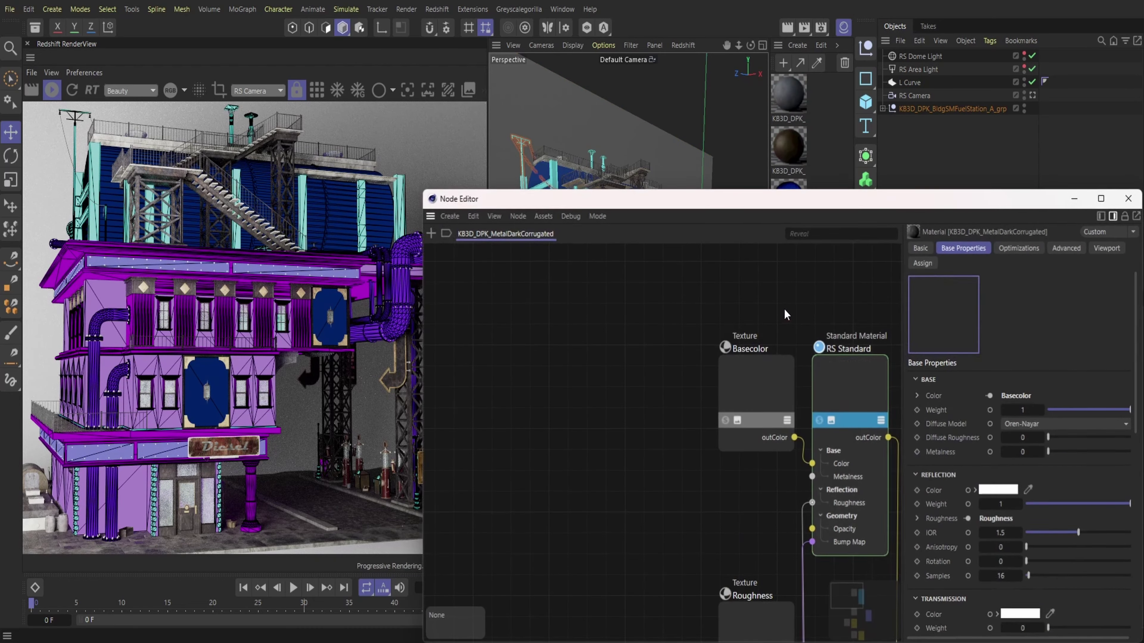
- Add a WireFrame node and a Fresnel node to the MetalDarkCorrugated graph and move the Fresnel beside the WireFrame
left_click(430, 232)
type("wire")
double_click(469, 287)
left_click(430, 232)
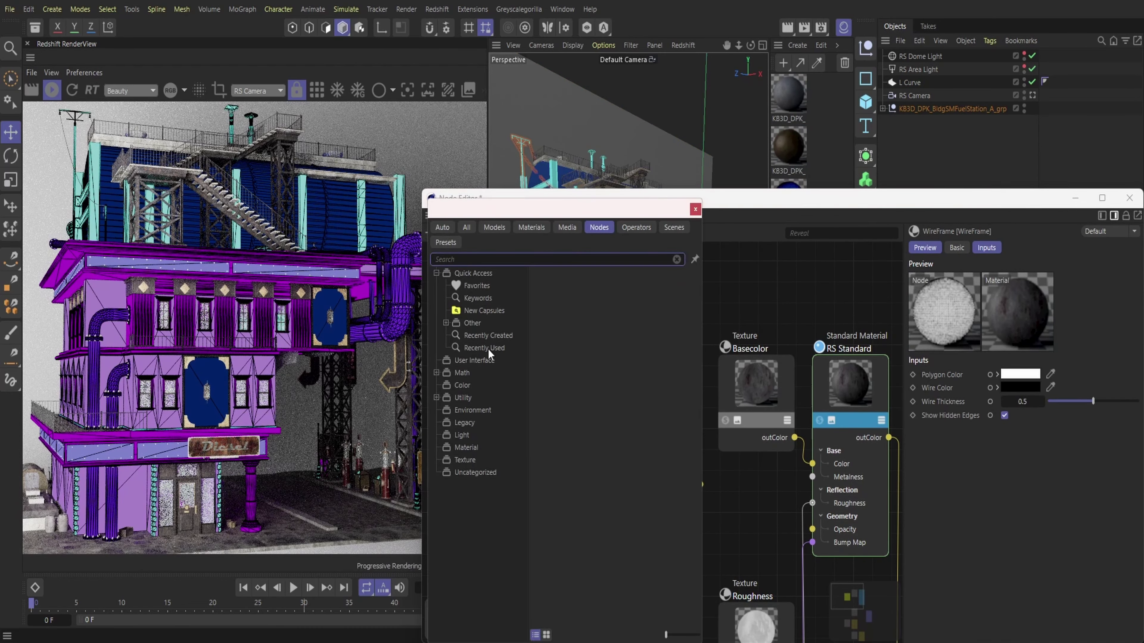
type("fre")
double_click(474, 280)
middle_click_drag(884, 557, 772, 641)
left_click_drag(550, 513, 476, 511)
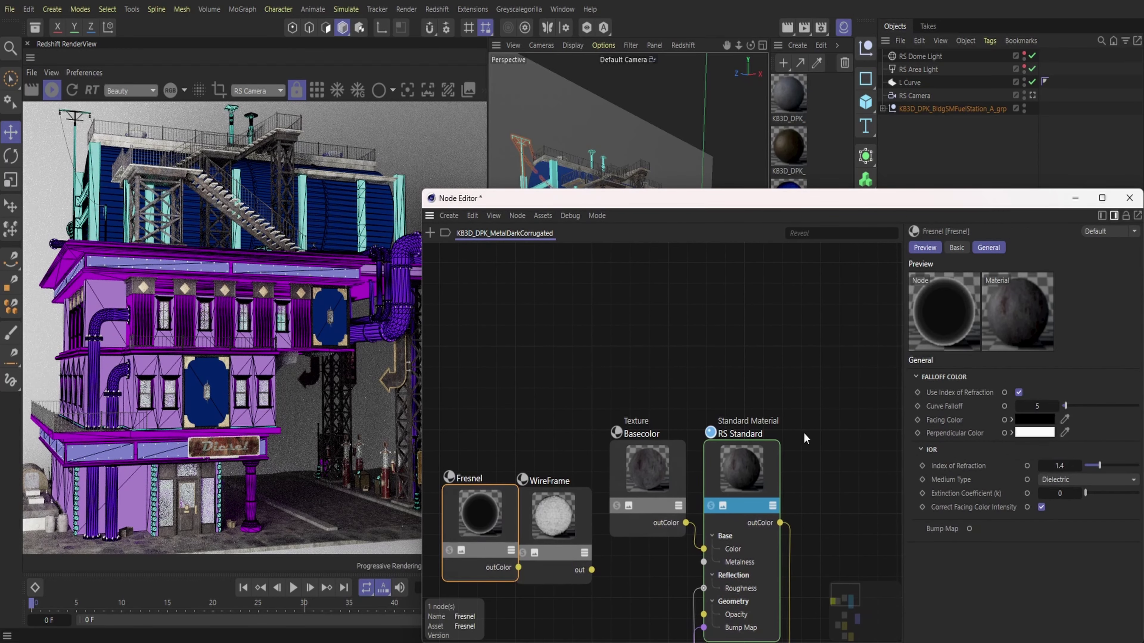
- In the MetalDarkCorrugated graph, connect Fresnel to the Output's Displacement and WireFrame to its Surface
scroll(886, 362, "down", 2)
middle_click_drag(642, 517, 538, 374)
left_click_drag(493, 378, 730, 540)
mouse_move(777, 561)
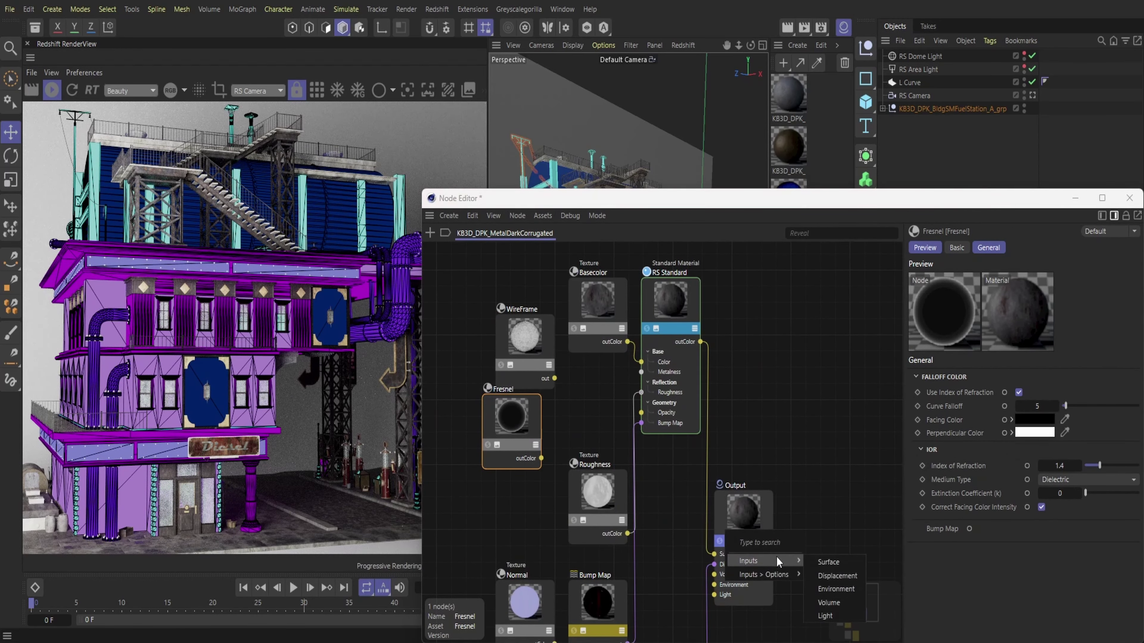
left_click(833, 573)
left_click_drag(555, 378, 730, 540)
left_click(828, 562)
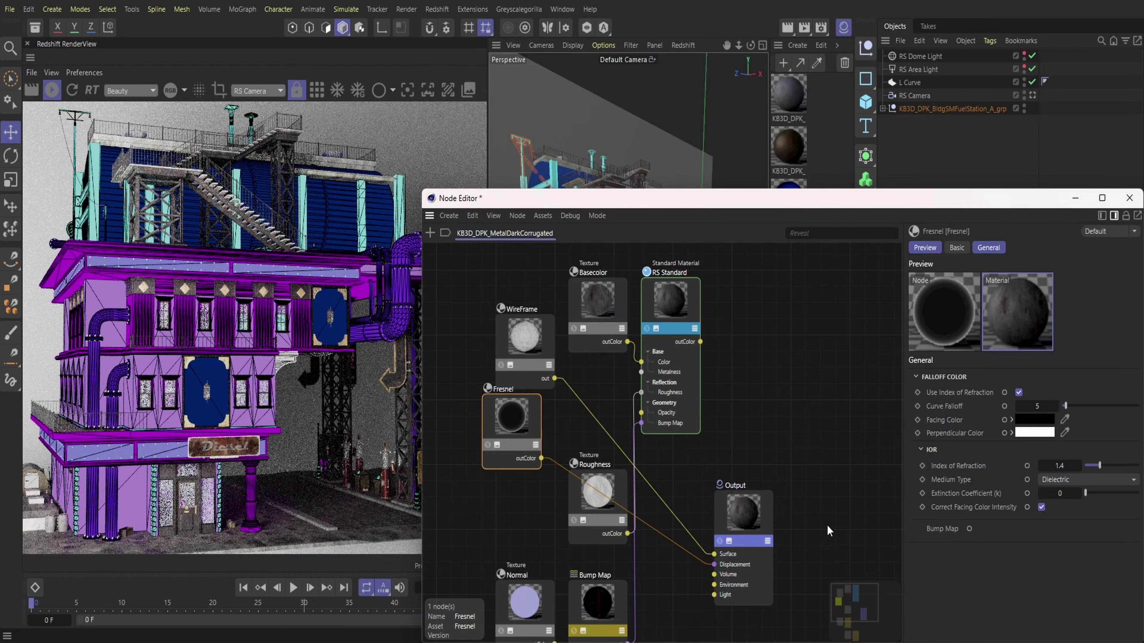
- Set the MetalDarkCorrugated WireFrame's polygon color to turquoise and its wire thickness to 1, and close the Node Editor
left_click(512, 345)
left_click(1019, 374)
left_click(1085, 497)
left_click_drag(955, 443, 975, 454)
left_click(1133, 390)
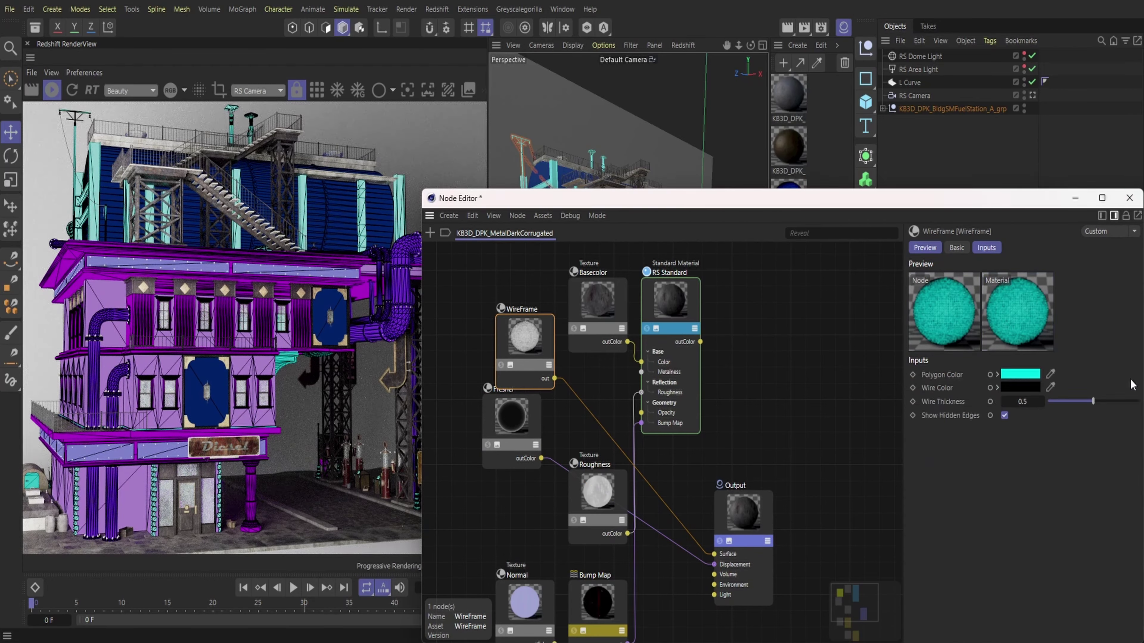
left_click(1129, 198)
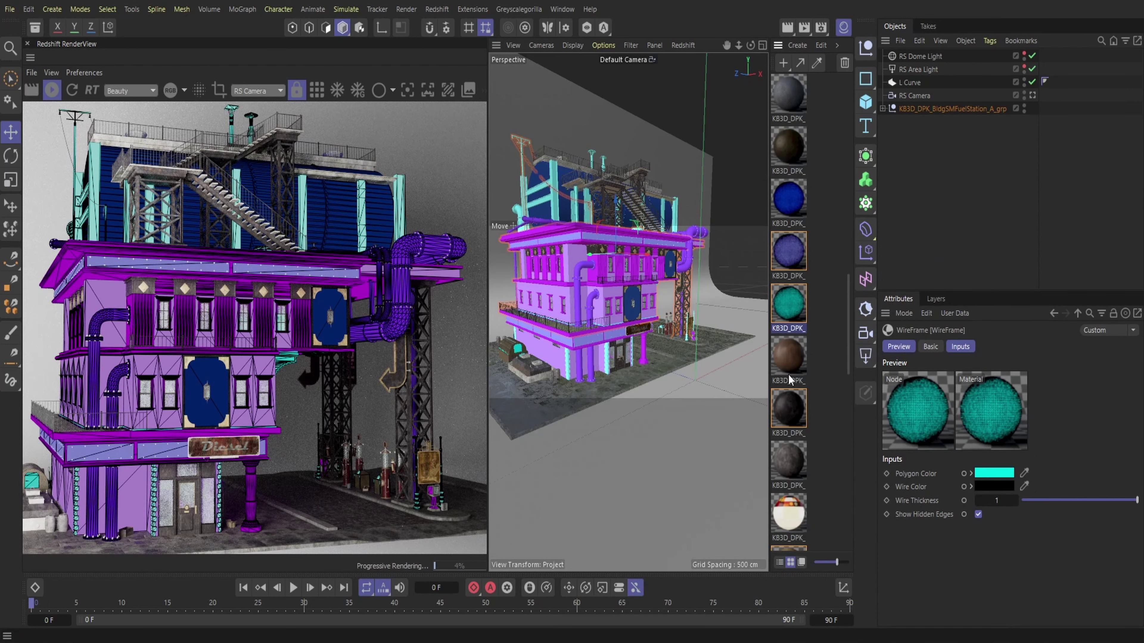
- Open the graph of the stairs' KB3D_DPK_MetalBlackA material and add a WireFrame node and a Fresnel node
left_click(616, 200)
scroll(802, 326, "down", 2)
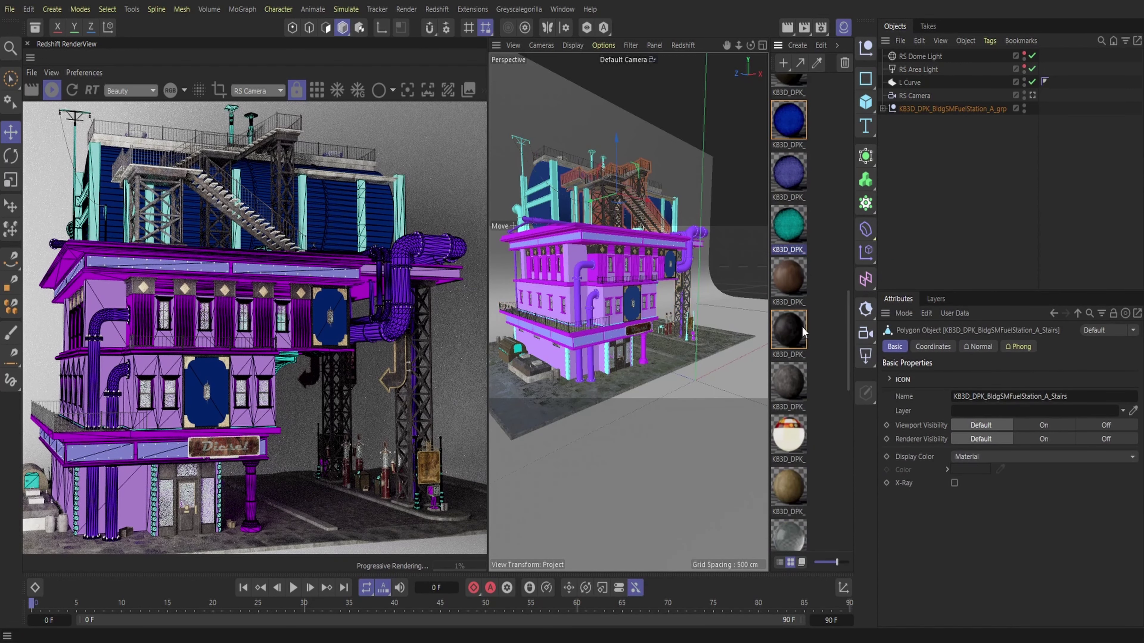
double_click(795, 329)
key("shift+c")
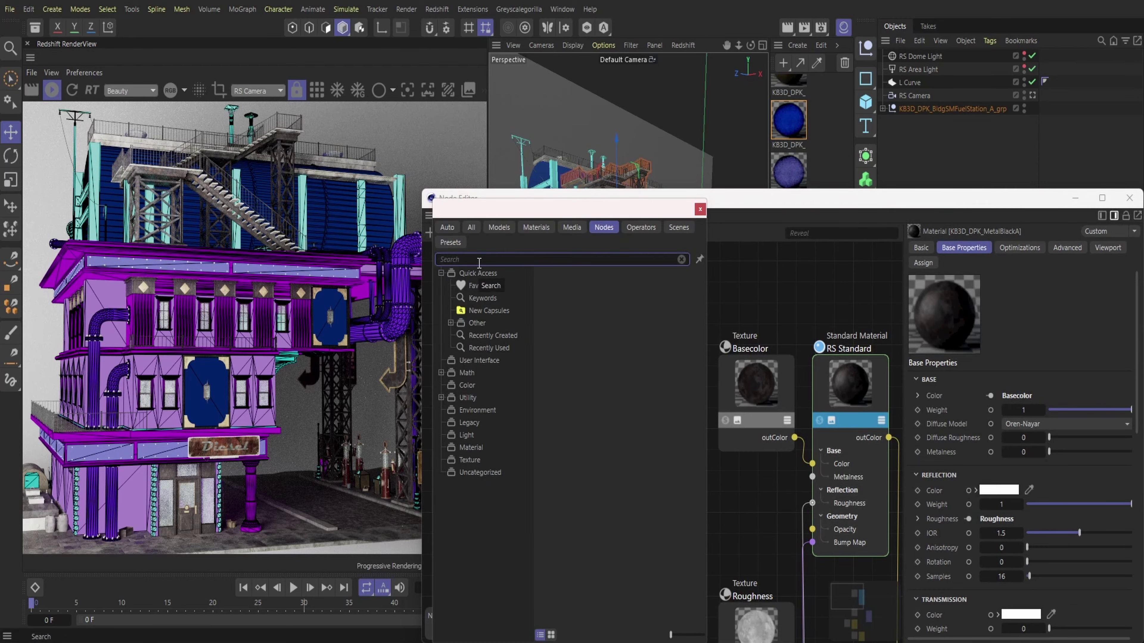
type("wire")
double_click(466, 287)
left_click(430, 233)
type("fre")
double_click(460, 287)
- In the MetalBlackA graph, connect the Fresnel to the Output's Displacement and the WireFrame to its Surface
left_click_drag(662, 483, 587, 612)
left_click(9, 9)
left_click(47, 204)
middle_click_drag(810, 577, 625, 475)
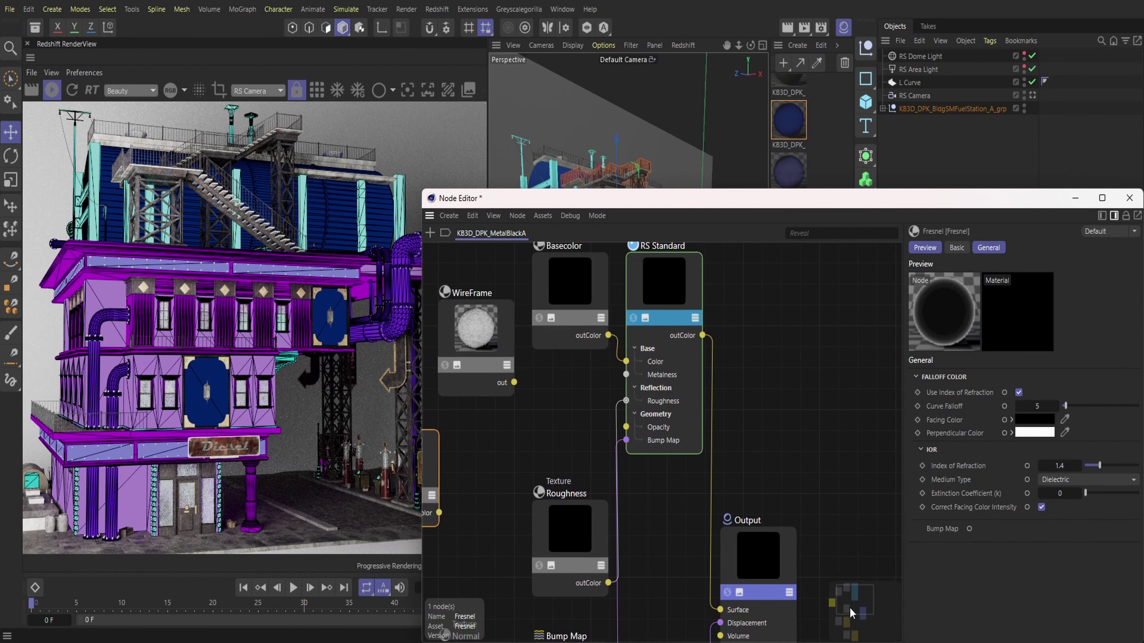
left_click_drag(769, 552, 766, 553)
left_click_drag(514, 382, 720, 610)
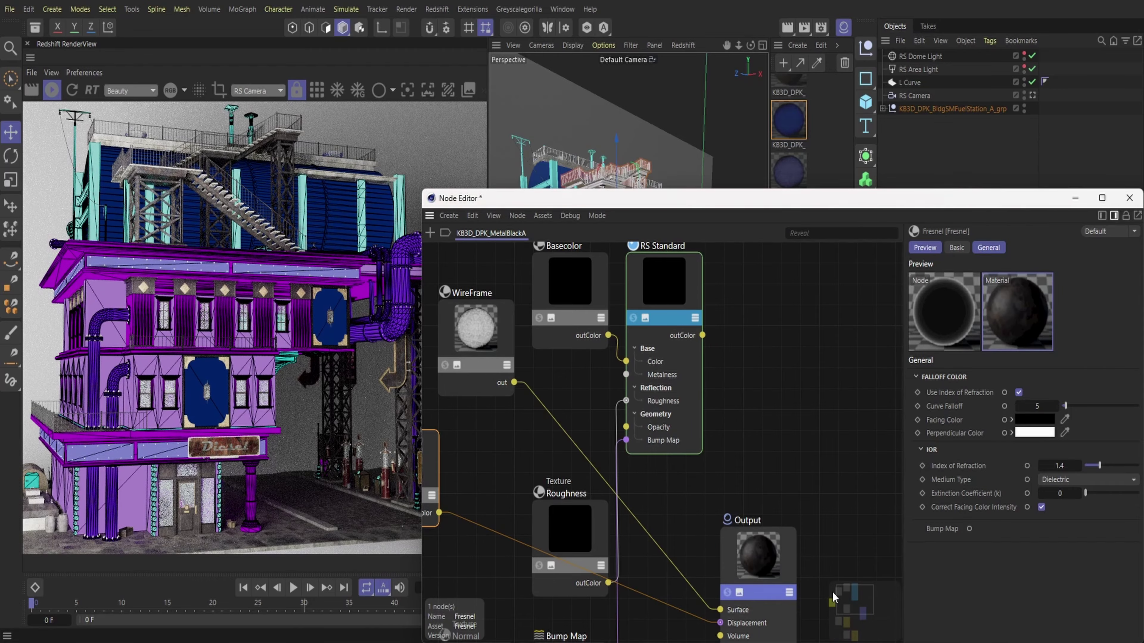
- Set the MetalBlackA WireFrame's wire thickness to 1 and its polygon color to sky blue with hue 205.47°, and close the Node Editor
left_click_drag(1093, 401, 1138, 401)
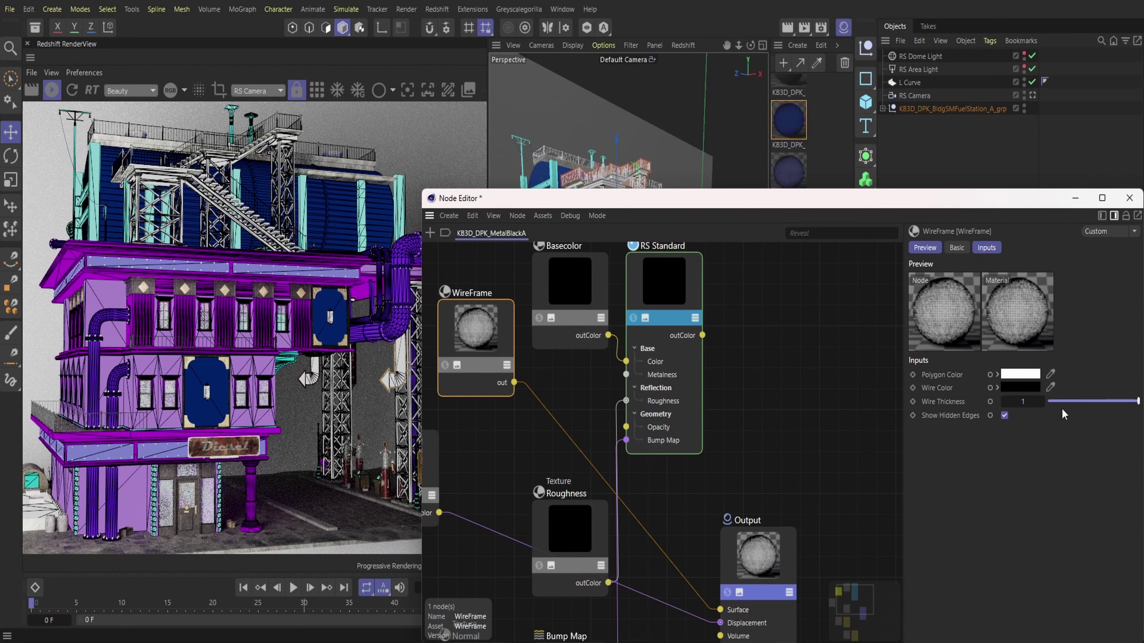
left_click(1019, 373)
left_click_drag(1129, 462, 1077, 463)
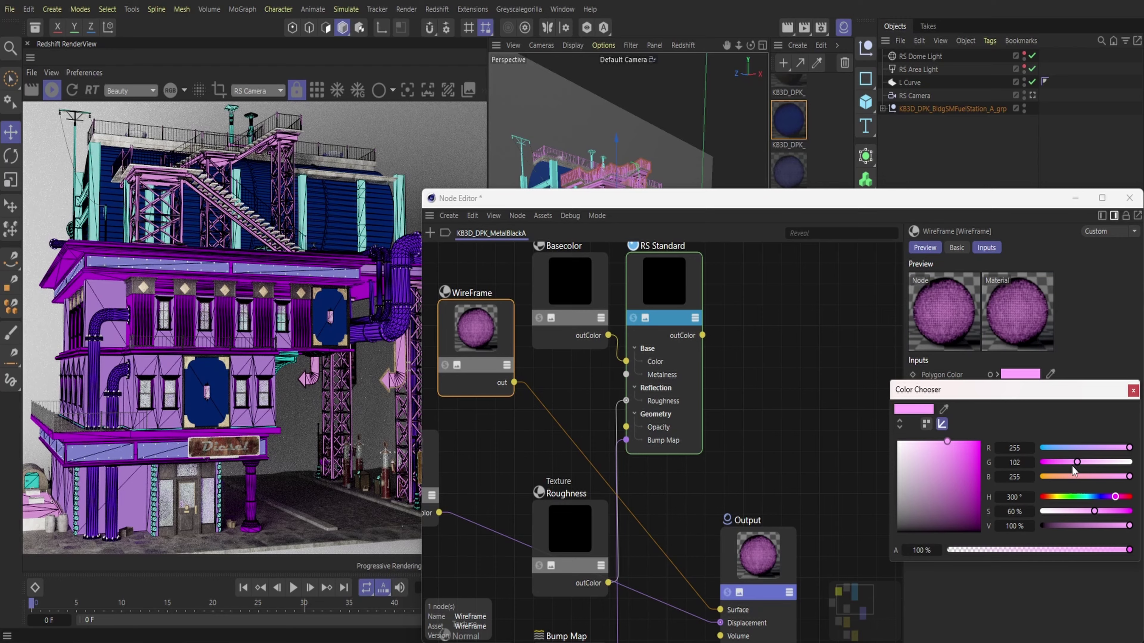
left_click(1081, 448)
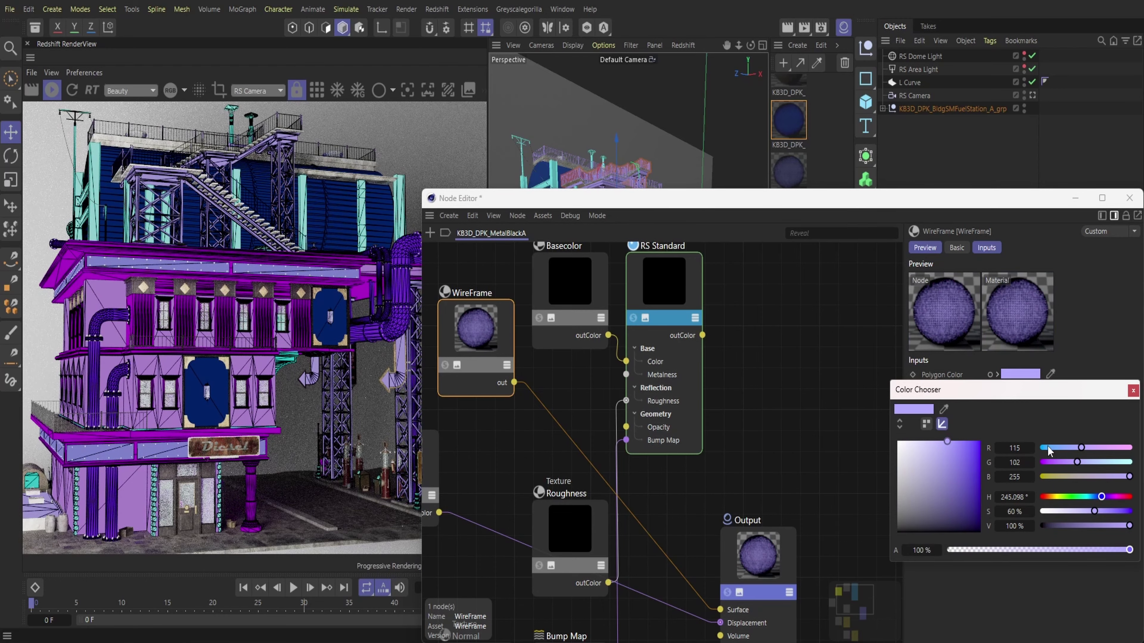
left_click(1117, 462)
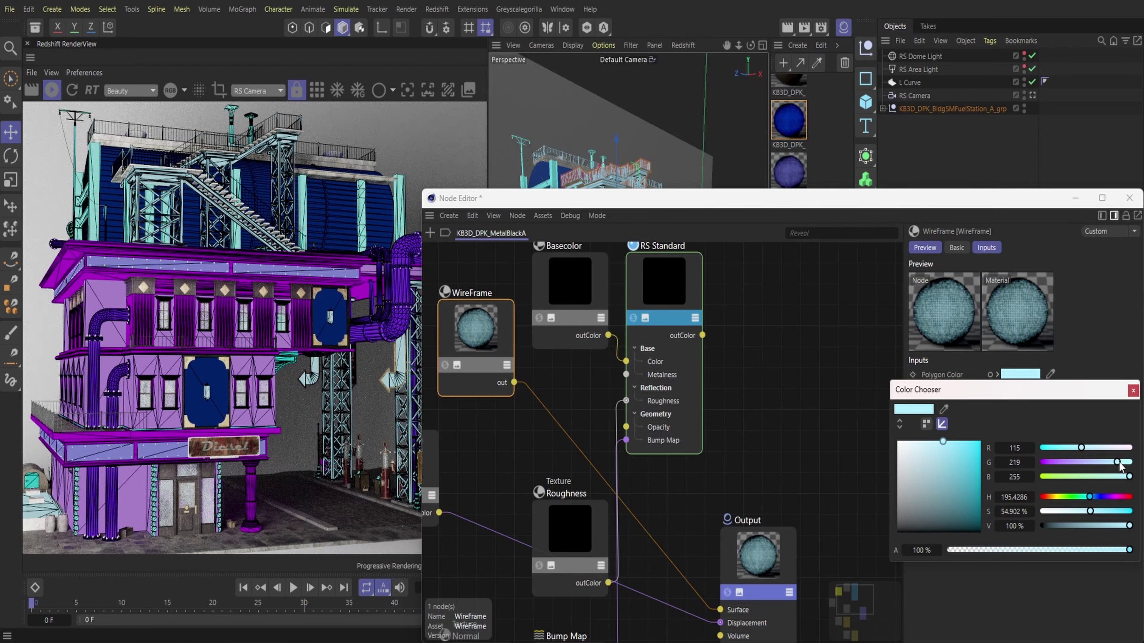
left_click(1083, 462)
left_click(1127, 512)
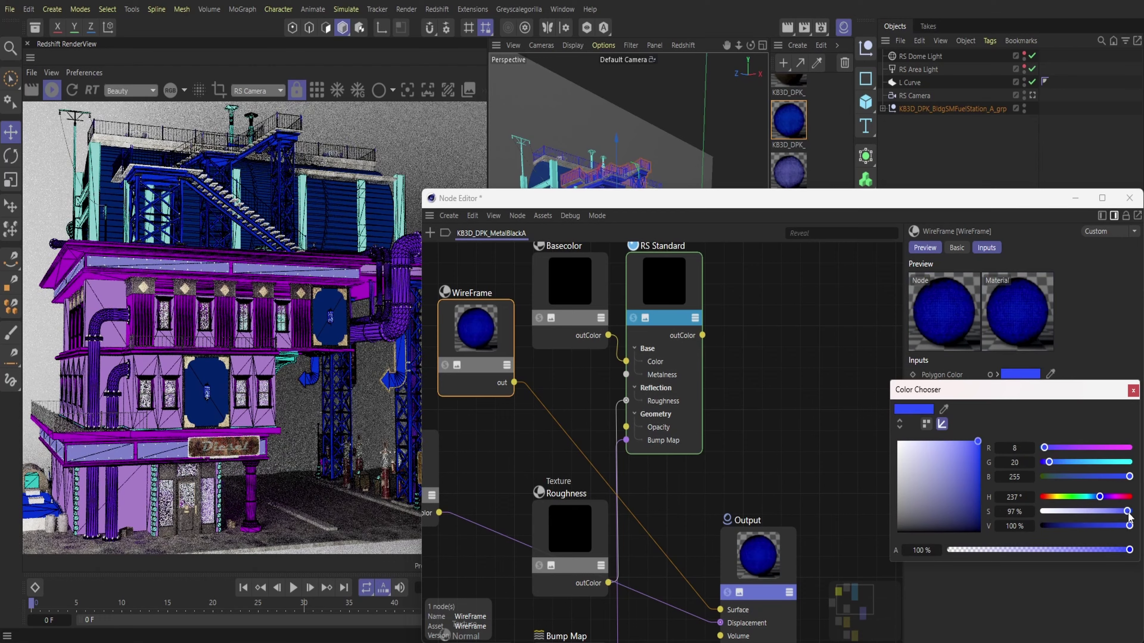
left_click(1087, 462)
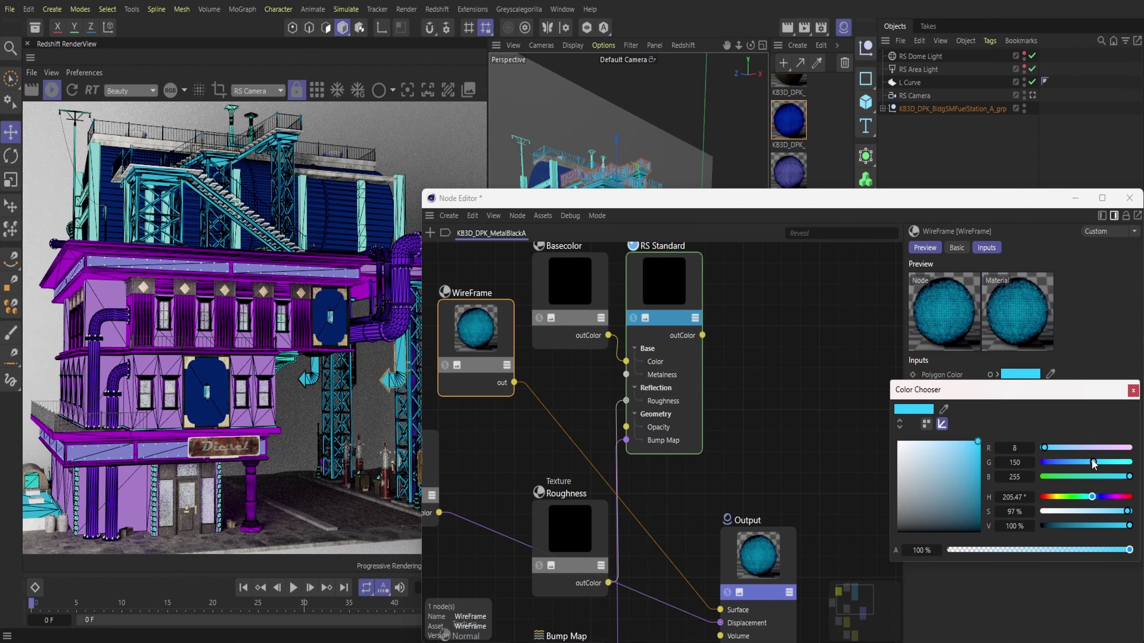
left_click(953, 447)
left_click(976, 443)
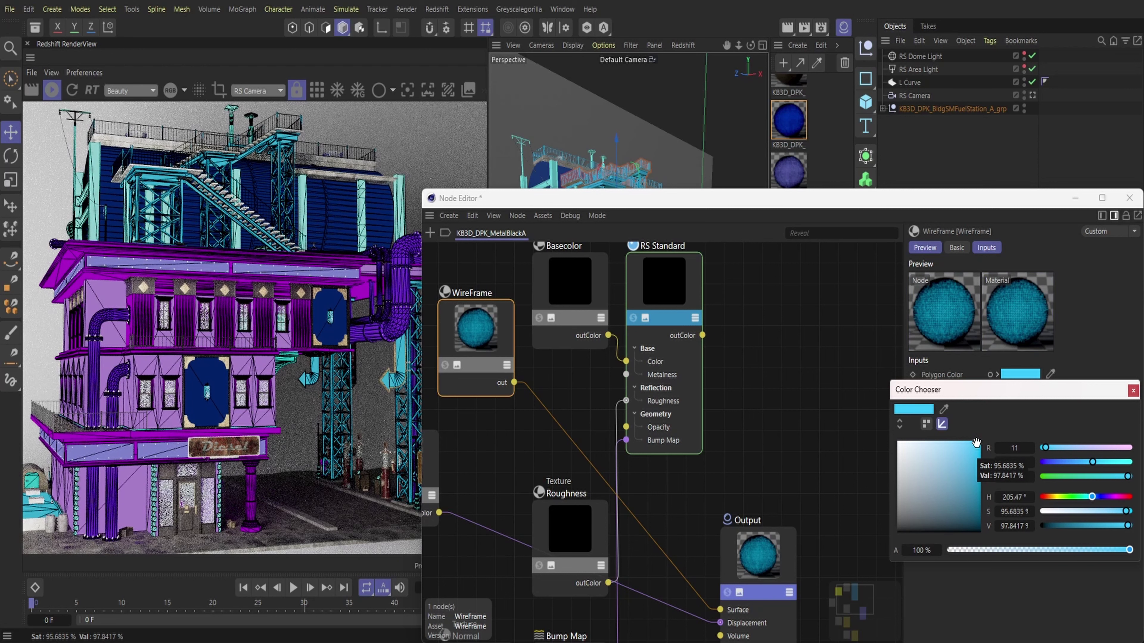
left_click(1132, 390)
left_click(1129, 197)
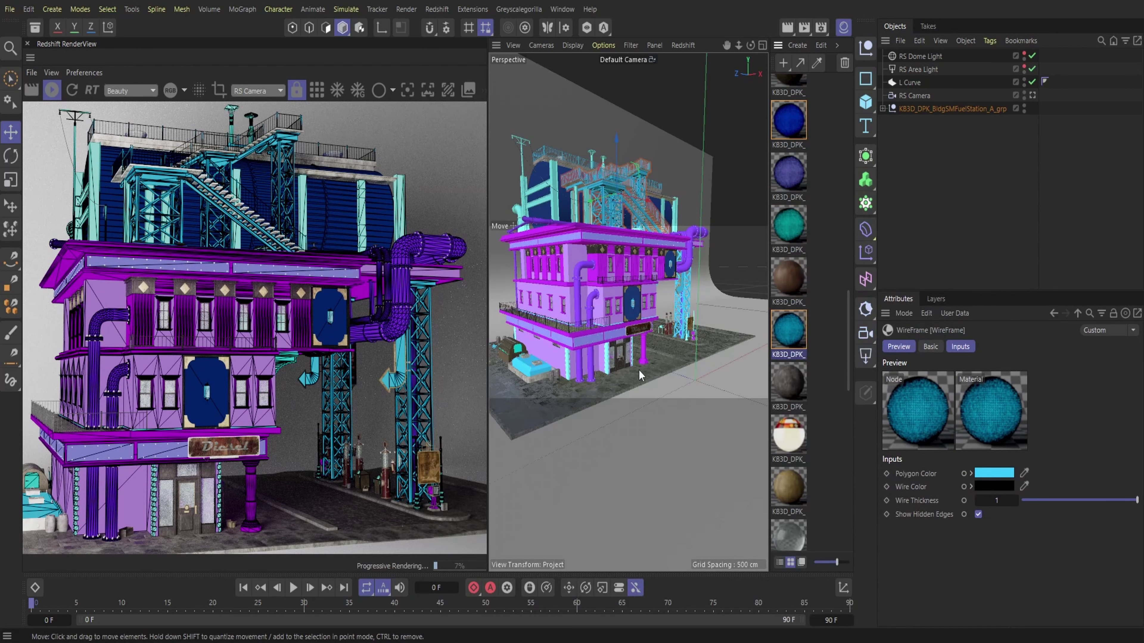
- Open the ground's KB3D_DPK_CobblestoneDamaged material graph and add a WireFrame node and a Fresnel node
left_click(639, 369)
scroll(816, 395, "down", 6)
double_click(793, 259)
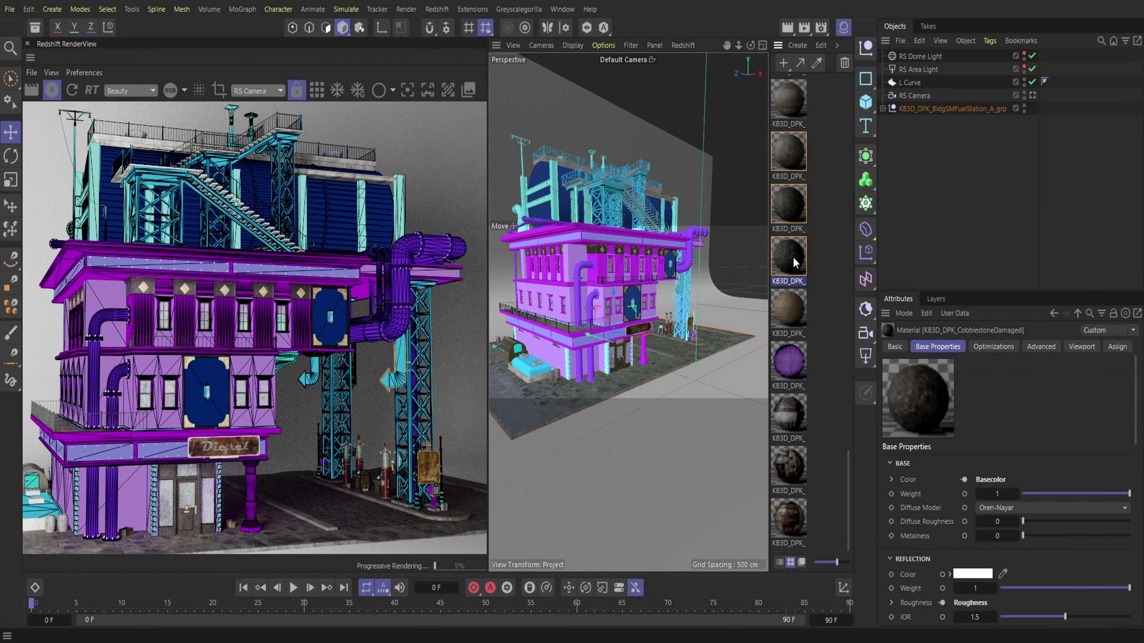
left_click(429, 232)
type("wire")
key("Return")
key("shift+c")
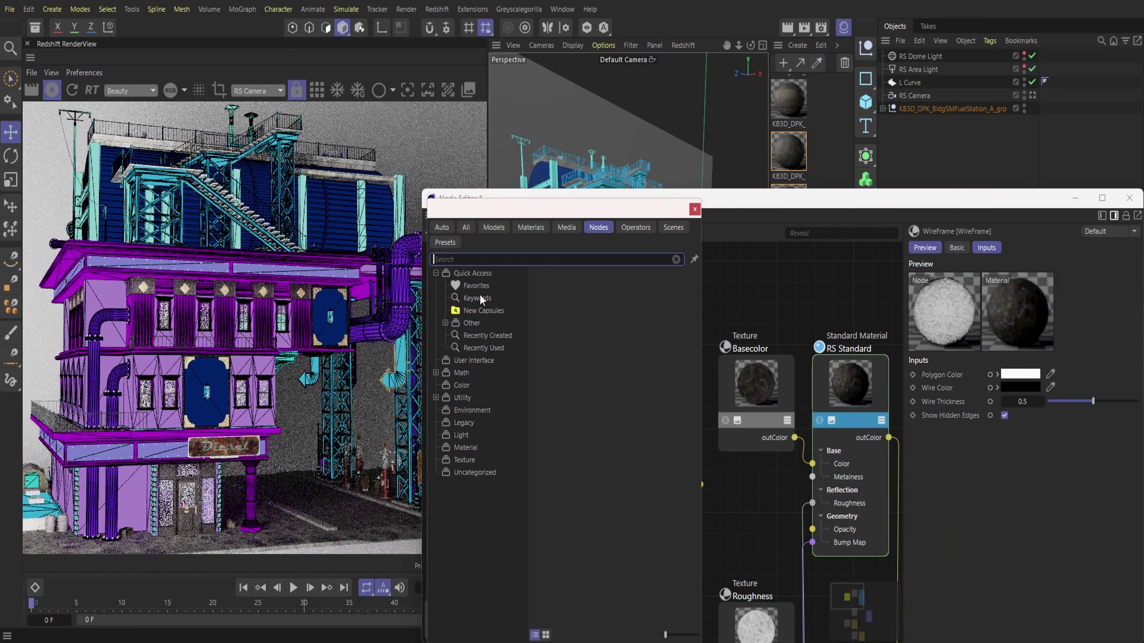
type("fresnel")
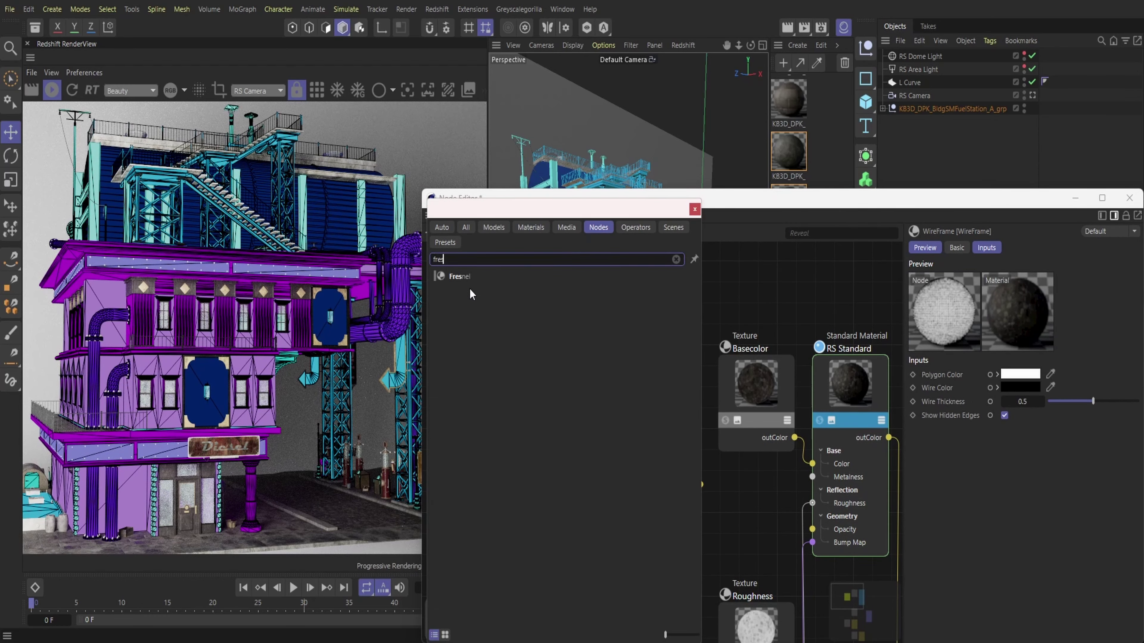
key("Return")
- In the CobblestoneDamaged graph, connect Fresnel to the Output's Displacement and WireFrame to its Surface
middle_click_drag(562, 493, 431, 364)
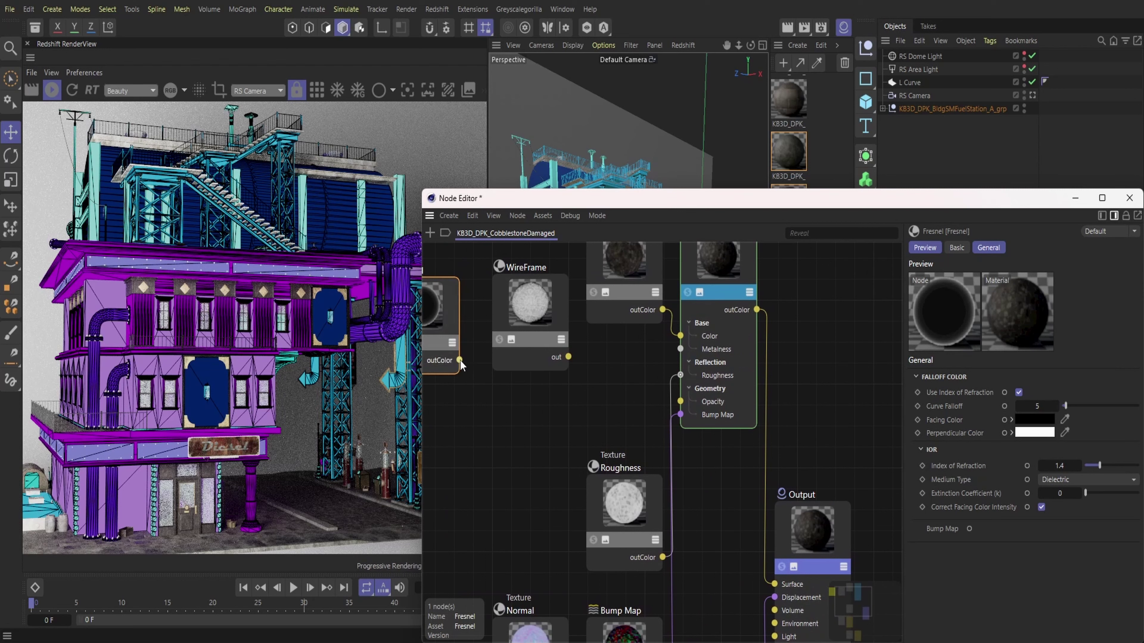
left_click_drag(459, 360, 784, 545)
mouse_move(824, 576)
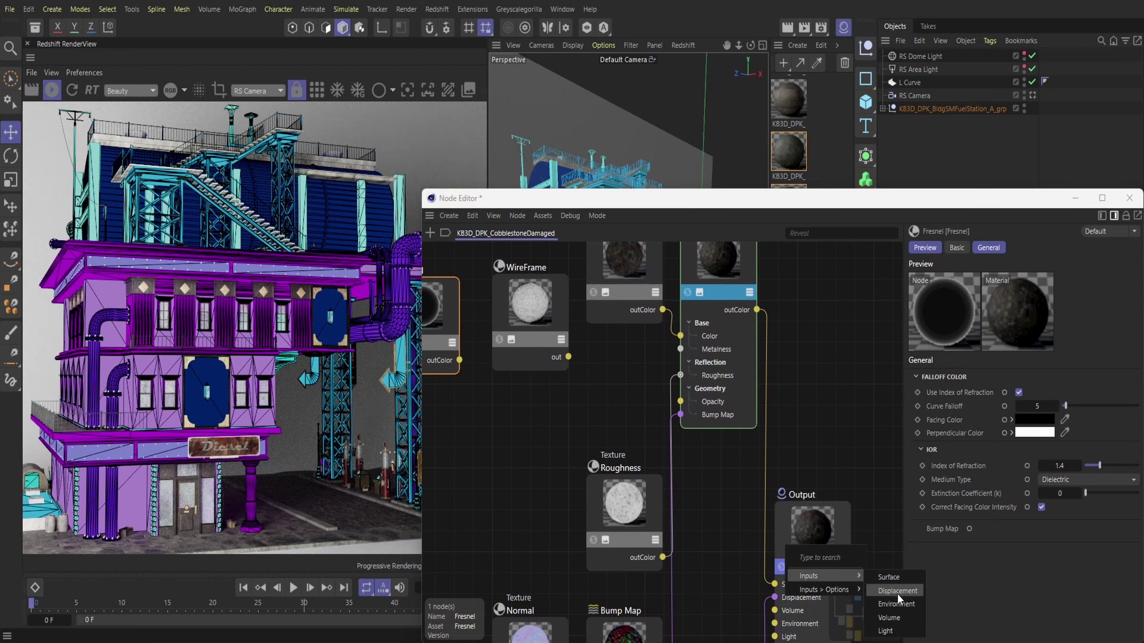
left_click(897, 594)
left_click_drag(568, 356, 785, 544)
left_click(880, 578)
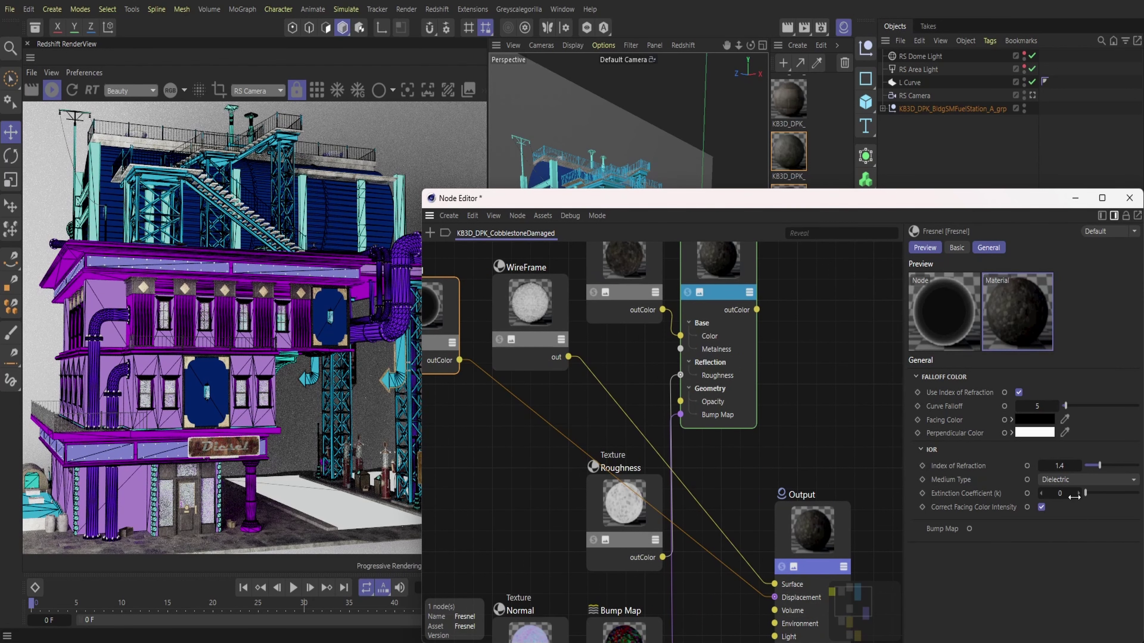
- Set the CobblestoneDamaged WireFrame's polygon color to light purple and close the Node Editor
left_click(504, 321)
left_click(1020, 374)
left_click(1115, 497)
left_click_drag(941, 441, 945, 445)
left_click(1109, 512)
left_click(1077, 448)
left_click(1129, 198)
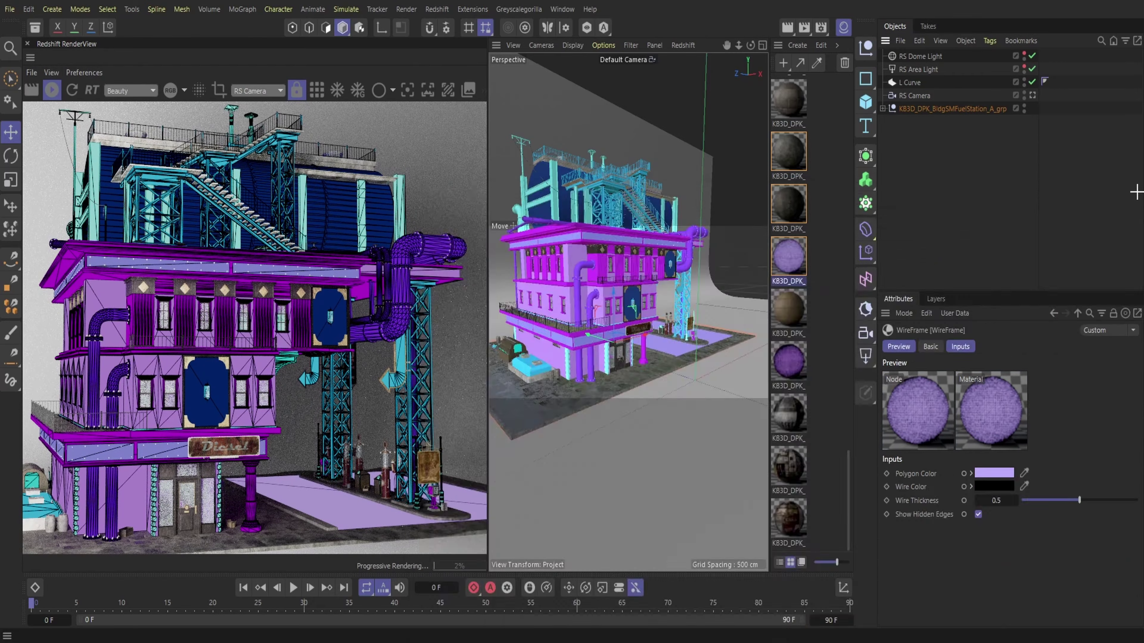
- Open the KB3D_DPK_ConcreteOld material's graph and add a WireFrame node and a Fresnel node
left_click(658, 374)
double_click(788, 203)
left_click(431, 232)
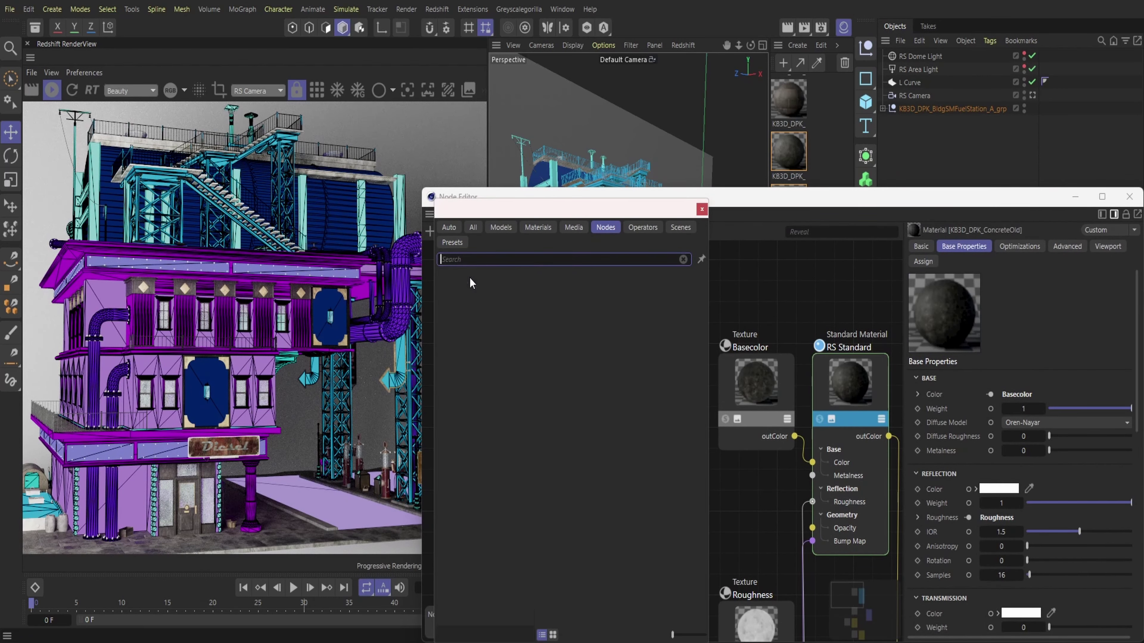
type("wire")
double_click(471, 287)
left_click(431, 231)
type("fre")
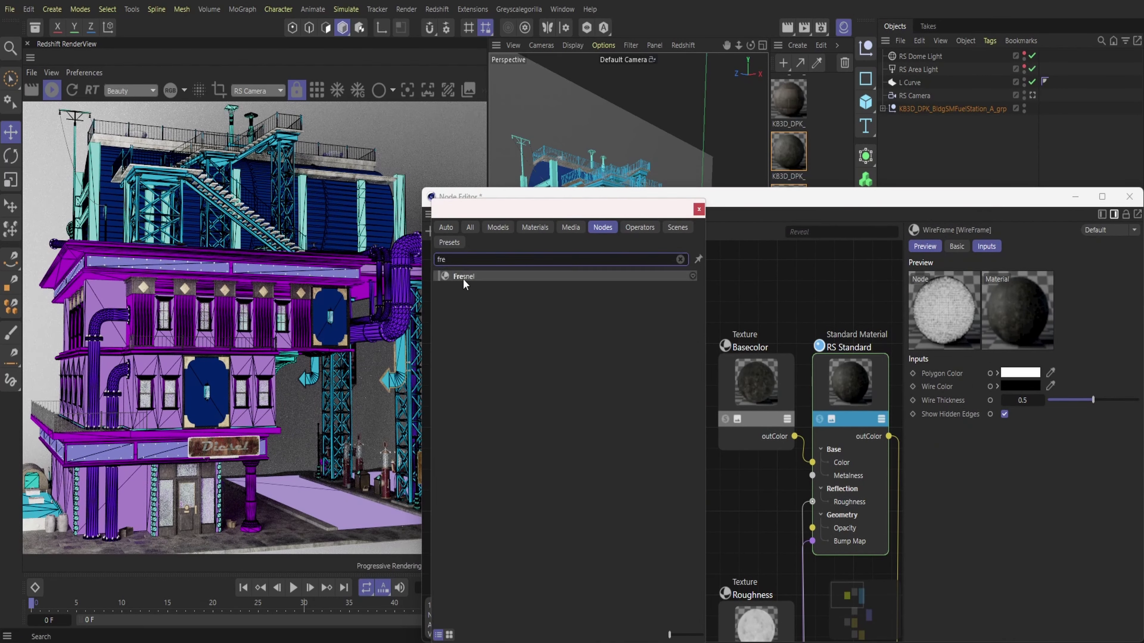
double_click(465, 278)
- In the ConcreteOld graph, place the Fresnel below the WireFrame and connect them to the Output's Displacement and Surface respectively
left_click_drag(669, 468, 628, 608)
middle_click_drag(628, 607, 497, 436)
mouse_move(854, 533)
left_click_drag(529, 453, 786, 497)
left_click(891, 552)
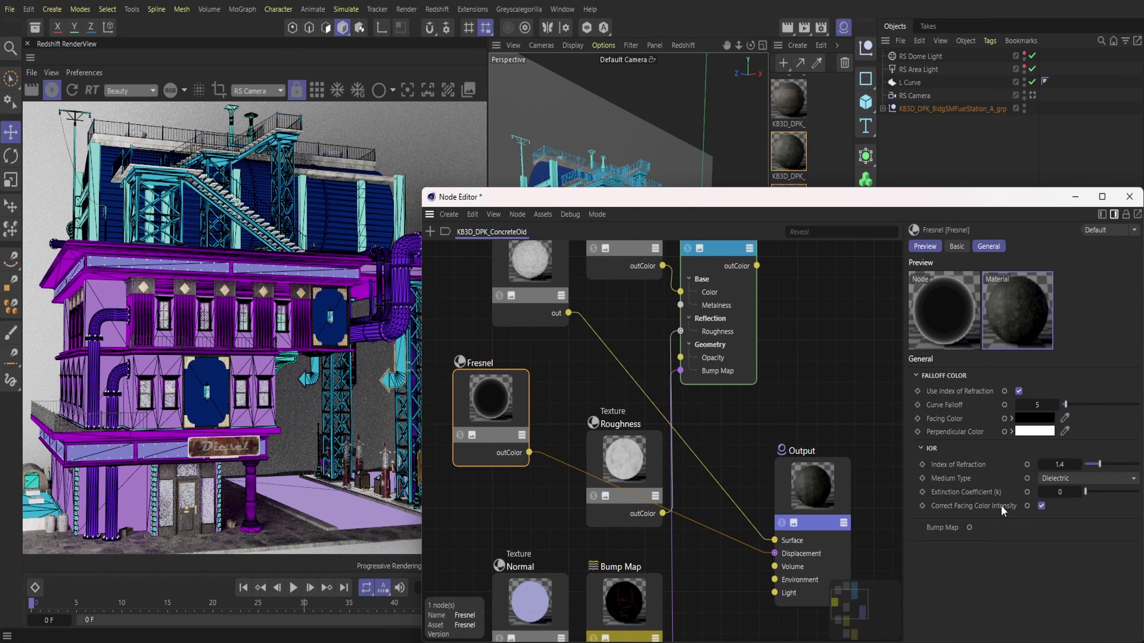
- Set the ConcreteOld WireFrame's wire thickness to 1 and move the Node Editor window higher
left_click(530, 268)
left_click_drag(1104, 400, 1139, 401)
left_click_drag(613, 196, 632, 145)
- Set the ConcreteOld WireFrame's polygon color to pale mint, about RGB 116, 233, 204, and close the Node Editor
left_click(1039, 322)
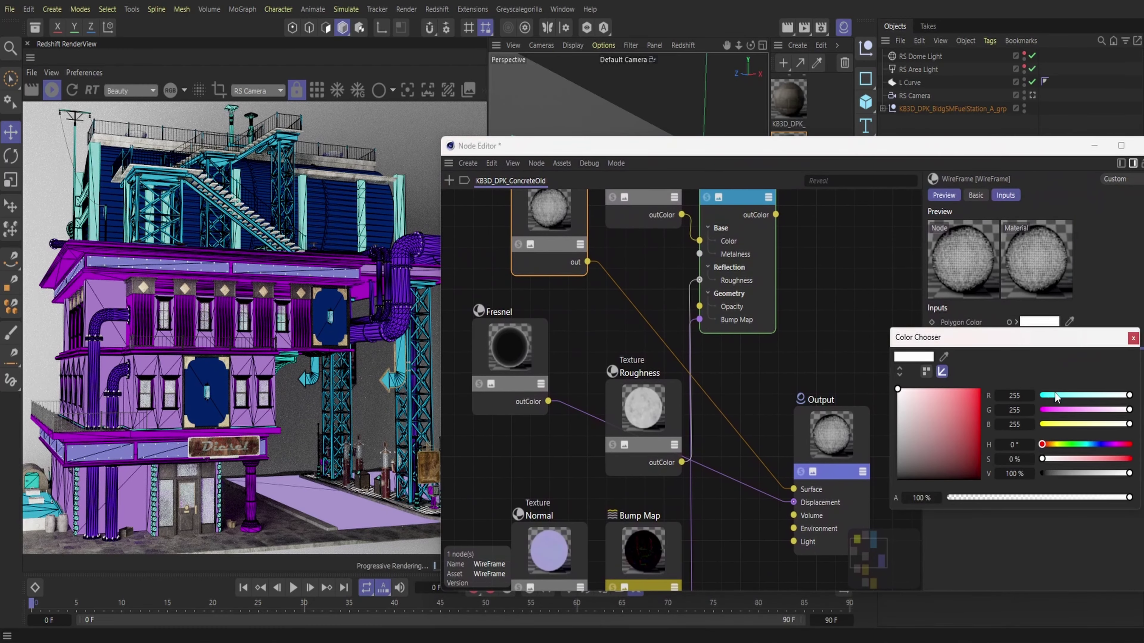
left_click(1050, 396)
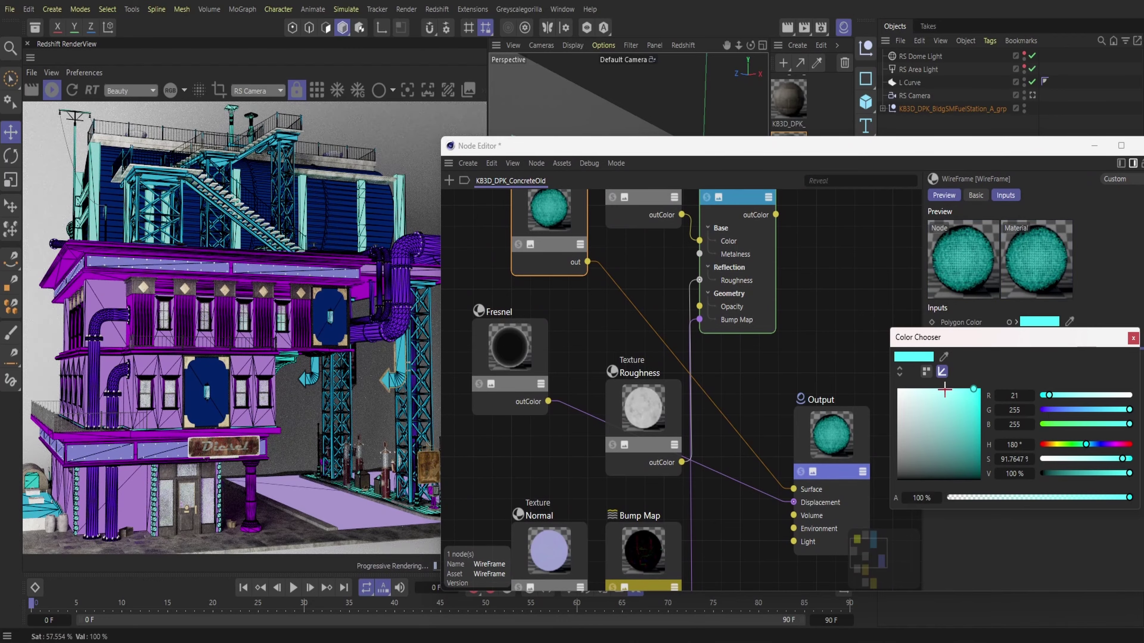
left_click(944, 392)
left_click(1060, 409)
left_click(924, 396)
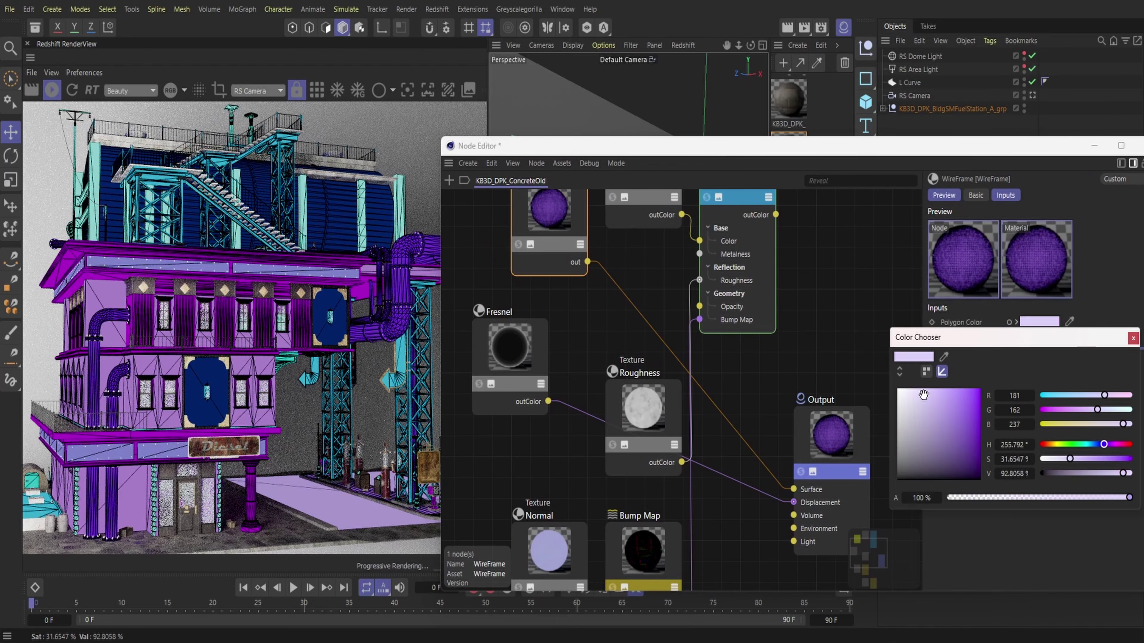
left_click(939, 398)
left_click(1062, 395)
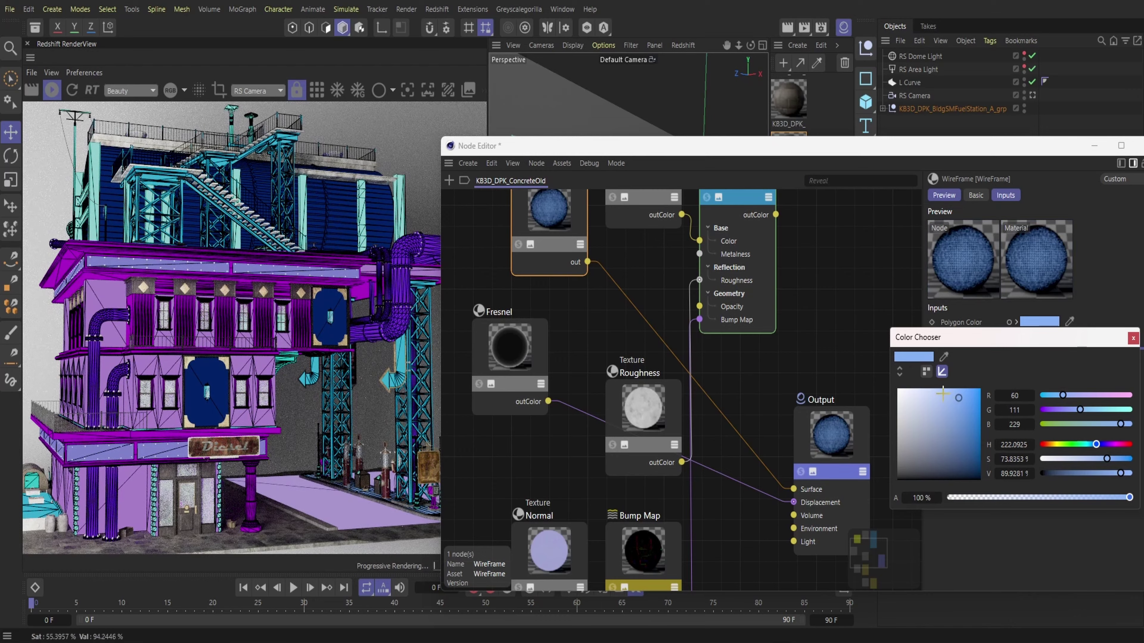
left_click_drag(1062, 396, 1114, 397)
left_click(977, 434)
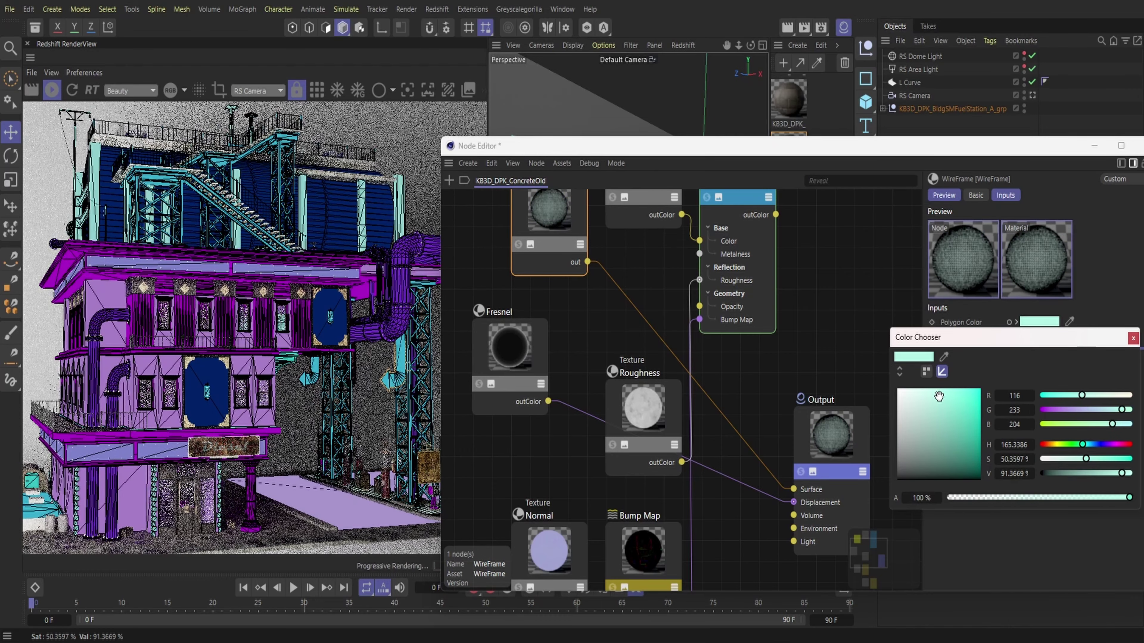
left_click(1133, 337)
left_click(478, 352)
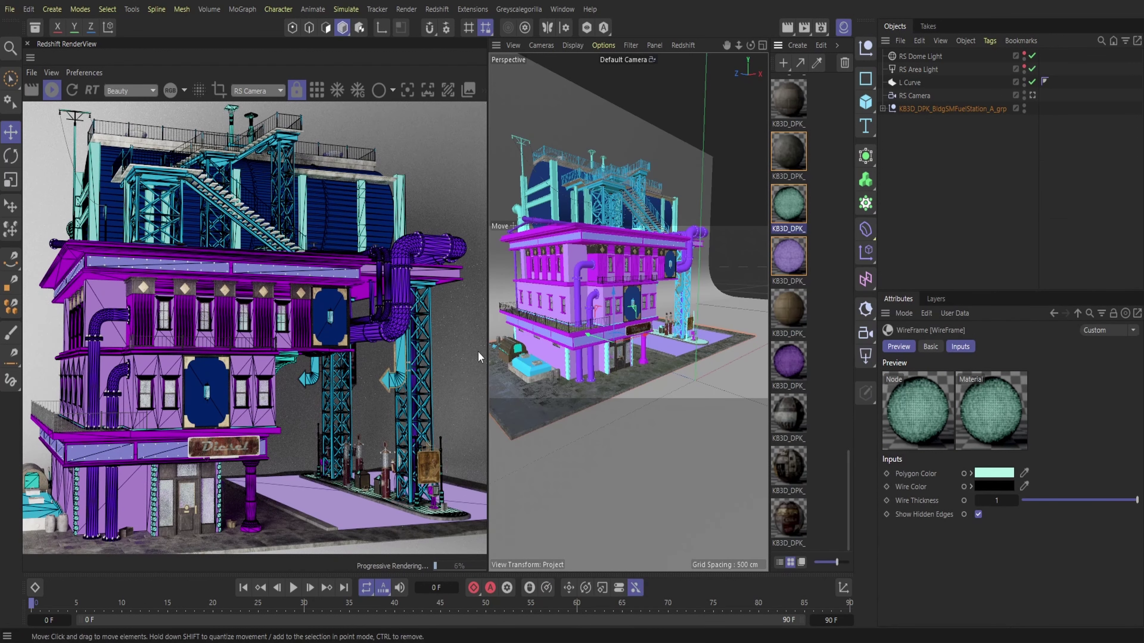
- Select the tank object, open its KB3D_DPK_GalvanizedSteelDirt material graph and add WireFrame and Fresnel nodes
left_click(561, 162)
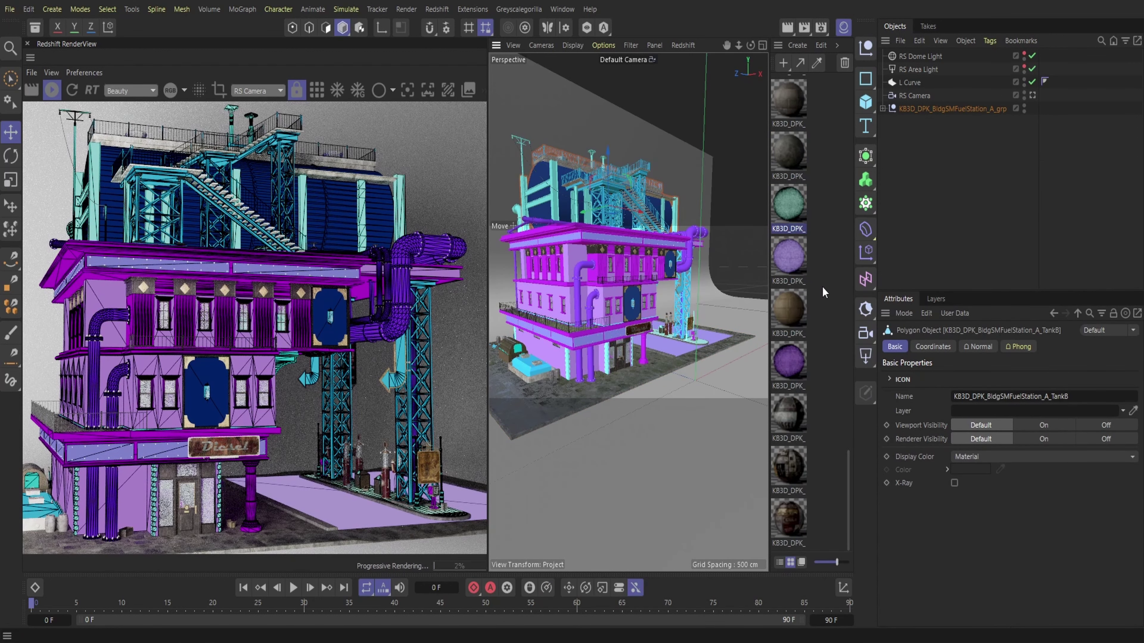
double_click(790, 262)
left_click(451, 181)
type("wir")
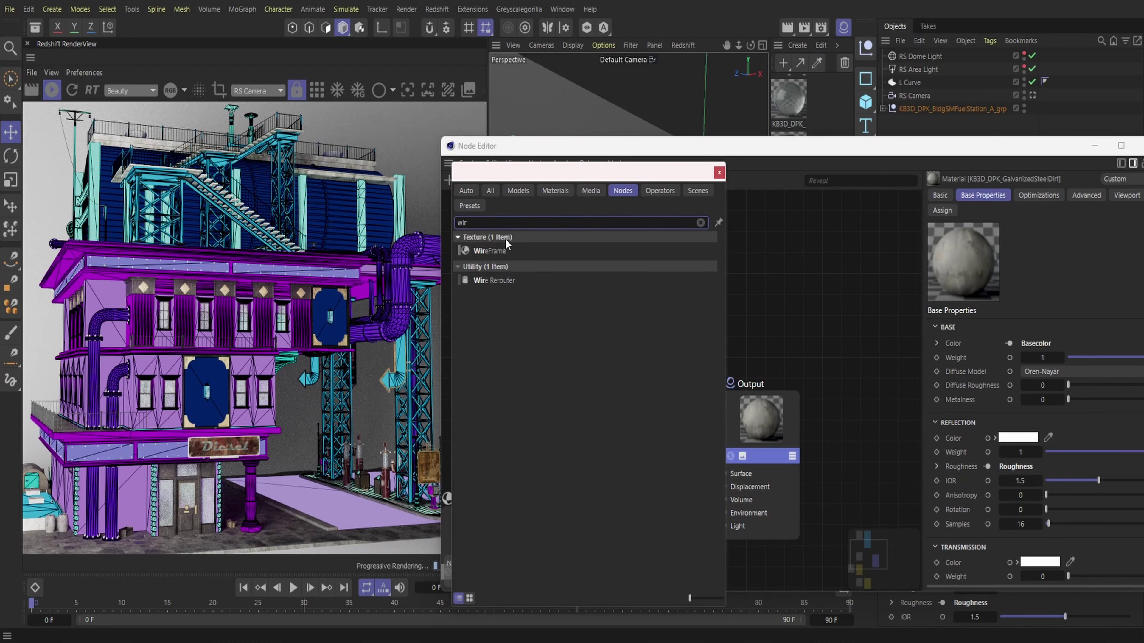
double_click(500, 249)
left_click(451, 180)
type("fre")
double_click(509, 247)
- In the GalvanizedSteelDirt graph, connect Fresnel to the Output's Displacement and WireFrame to its Surface
scroll(818, 468, "down", 3)
left_click_drag(736, 423, 765, 448)
mouse_move(815, 478)
left_click(869, 492)
left_click_drag(644, 359, 768, 445)
left_click(886, 479)
- Set the GalvanizedSteelDirt WireFrame's wire thickness to 1 and close the Node Editor
left_click_drag(1112, 349, 1141, 349)
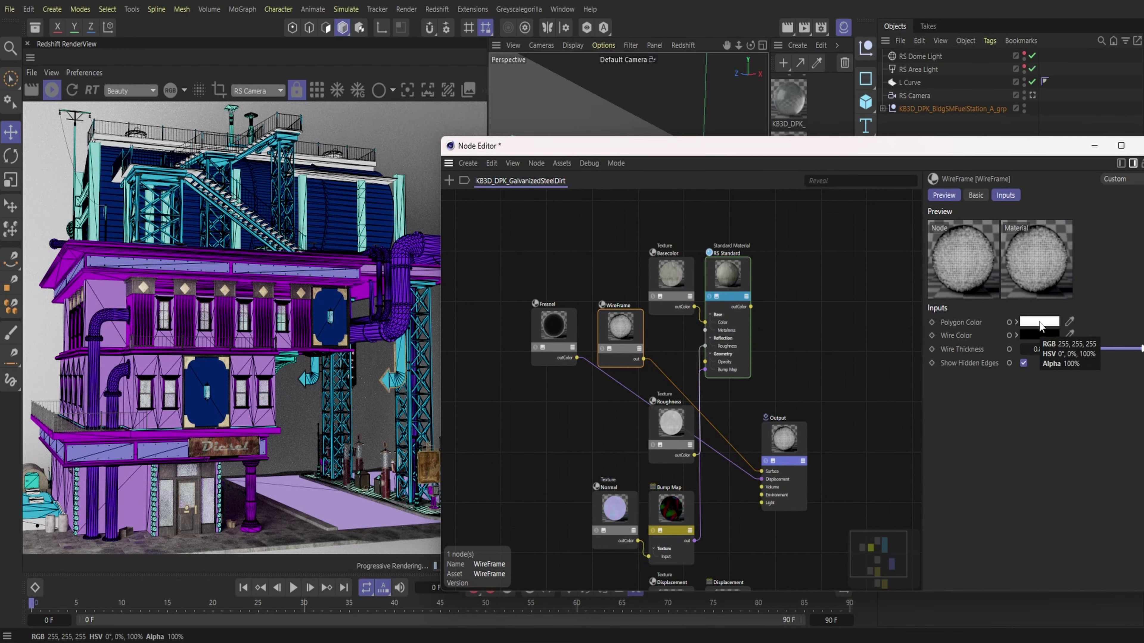
left_click_drag(1130, 151, 1053, 153)
left_click_drag(1069, 353, 1081, 353)
left_click(1071, 148)
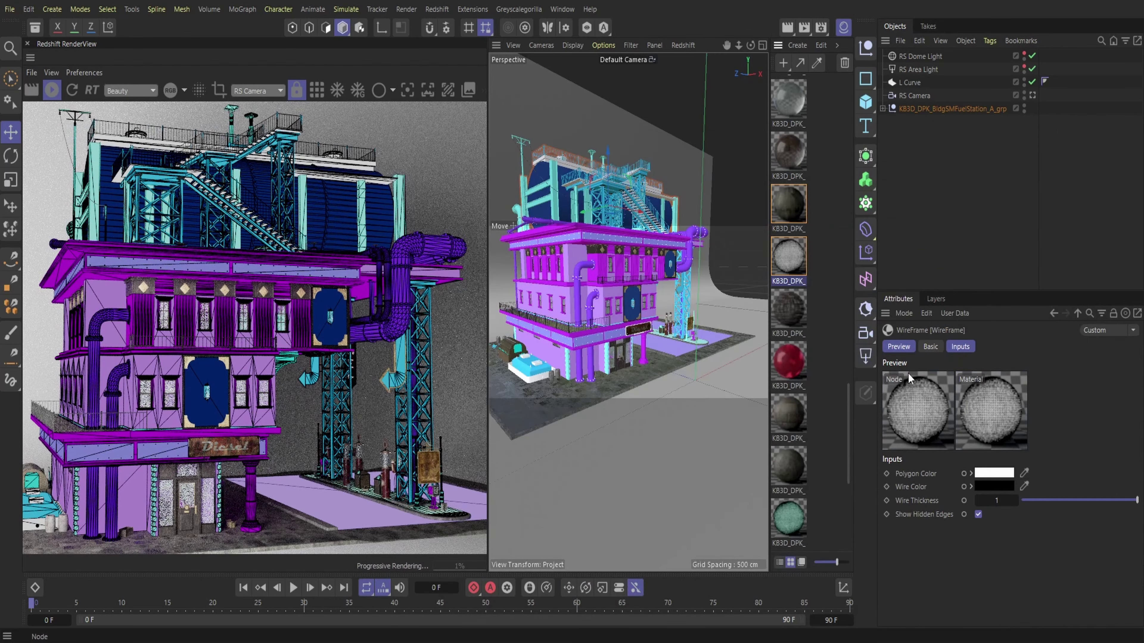
- Select the BuildingB object, open its KB3D_DPK_GalvanizedSteelDirtDark material graph and add WireFrame and Fresnel nodes
left_click_drag(749, 47, 749, 90)
left_click(562, 328)
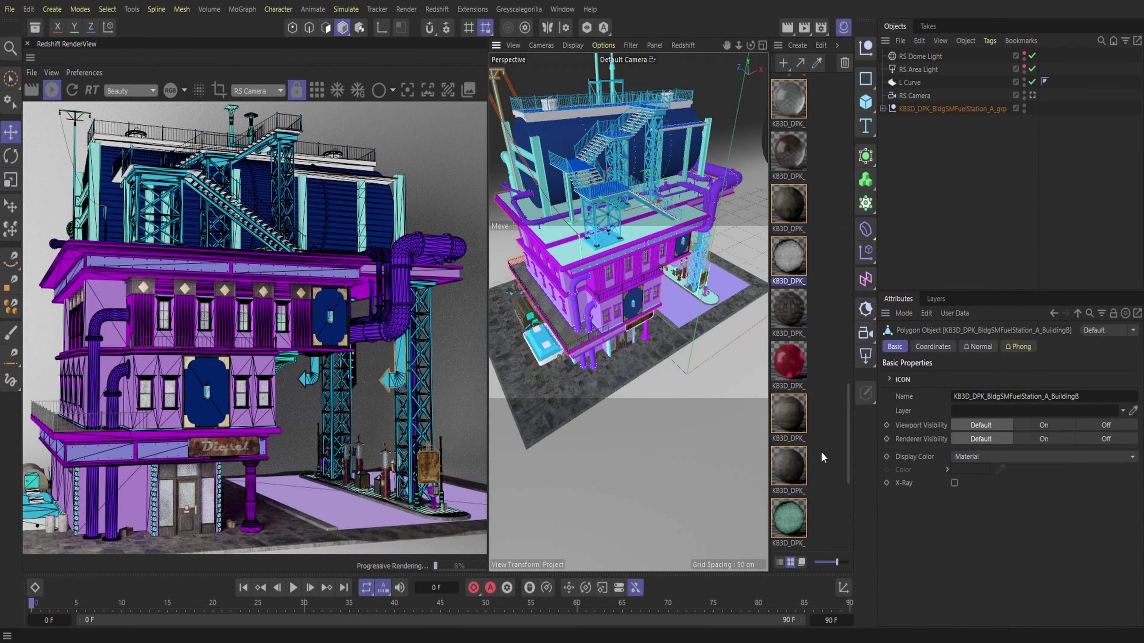
double_click(792, 212)
key("shift+c")
type("wire")
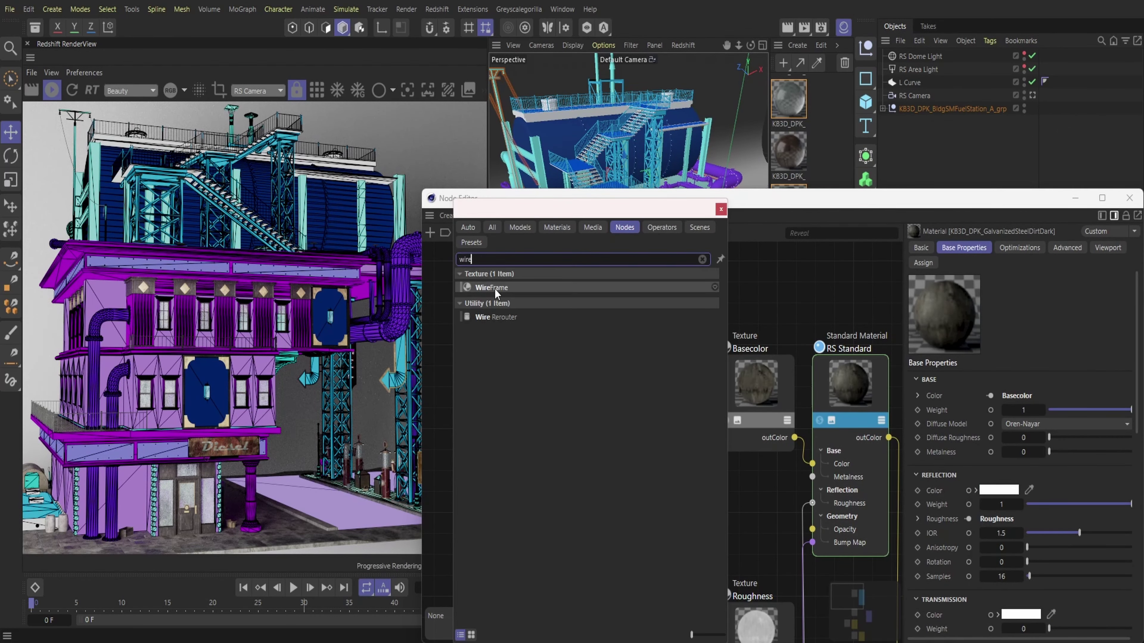
double_click(494, 288)
key("shift+c")
type("fres")
double_click(491, 280)
- Place the Fresnel beside the WireFrame in the GalvanizedSteelDirtDark graph and connect it to the Output's Displacement
left_click_drag(577, 529, 588, 580)
middle_click_drag(588, 580, 467, 439)
left_click_drag(466, 437, 760, 537)
mouse_move(831, 568)
left_click(872, 582)
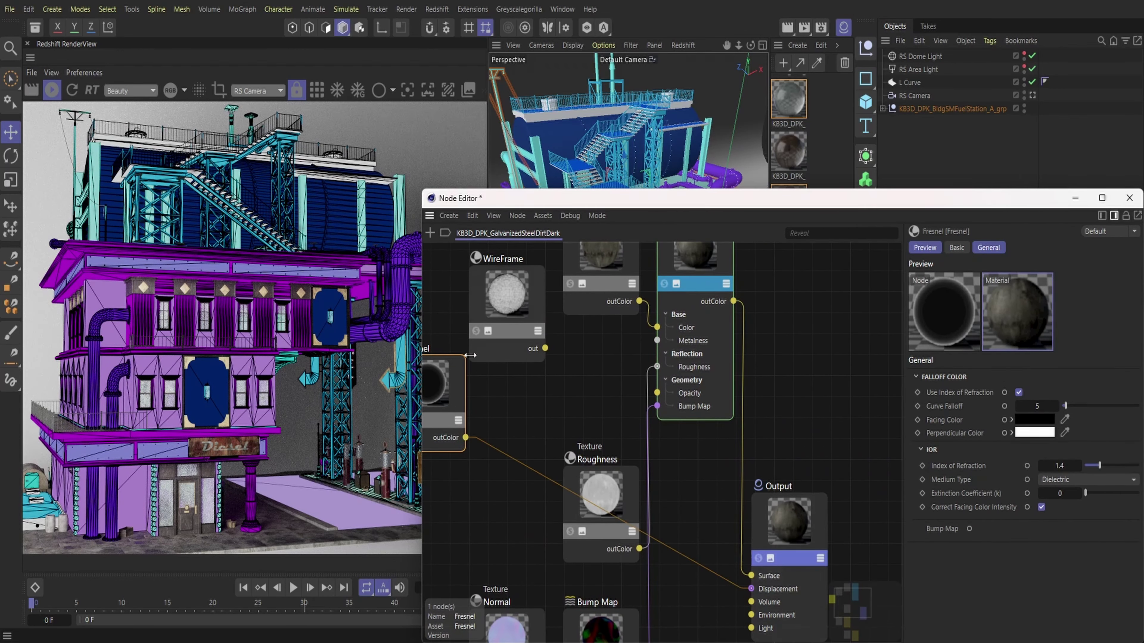
- Connect the WireFrame to the Output's Surface in the GalvanizedSteelDirtDark graph, set its wire thickness to 1 and close the Node Editor
right_click(761, 533)
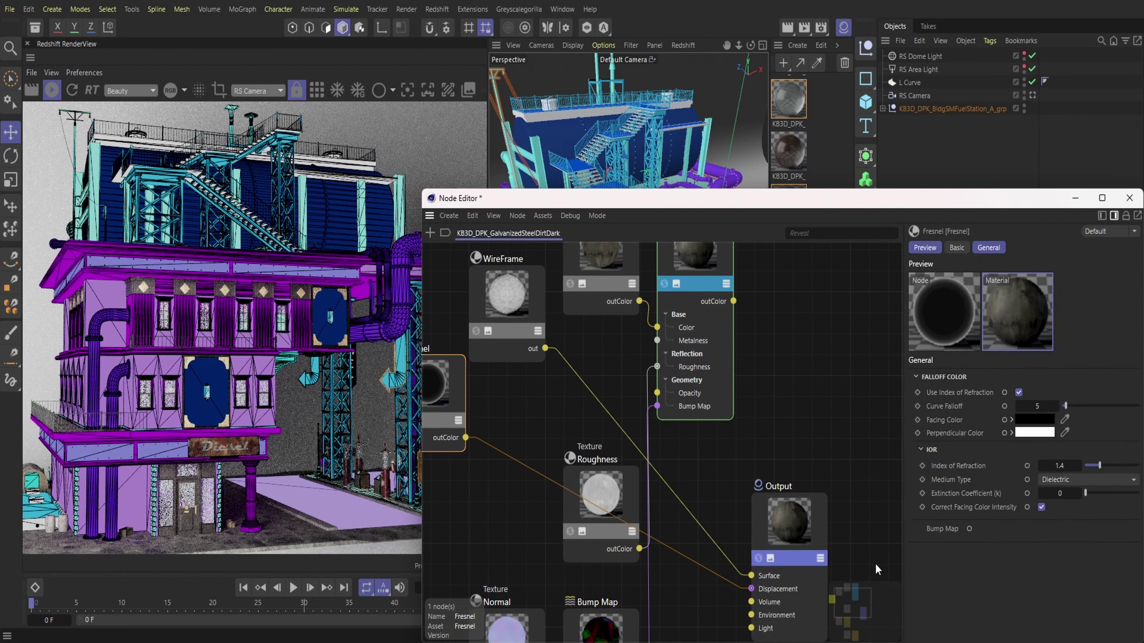
left_click(506, 298)
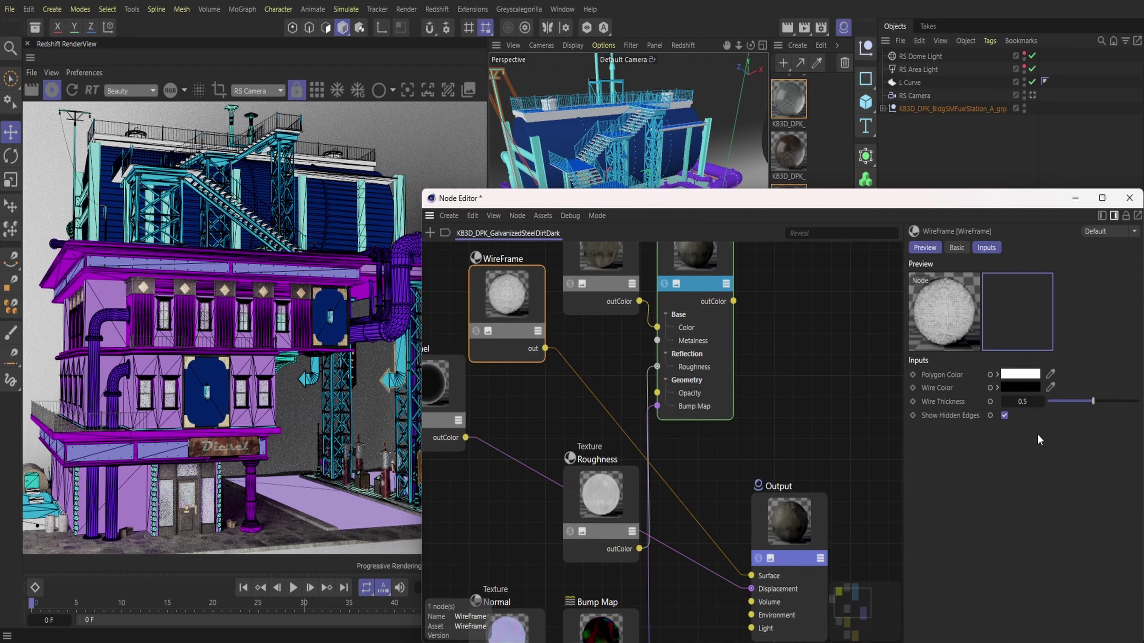
left_click_drag(1092, 401, 1139, 420)
left_click(1128, 199)
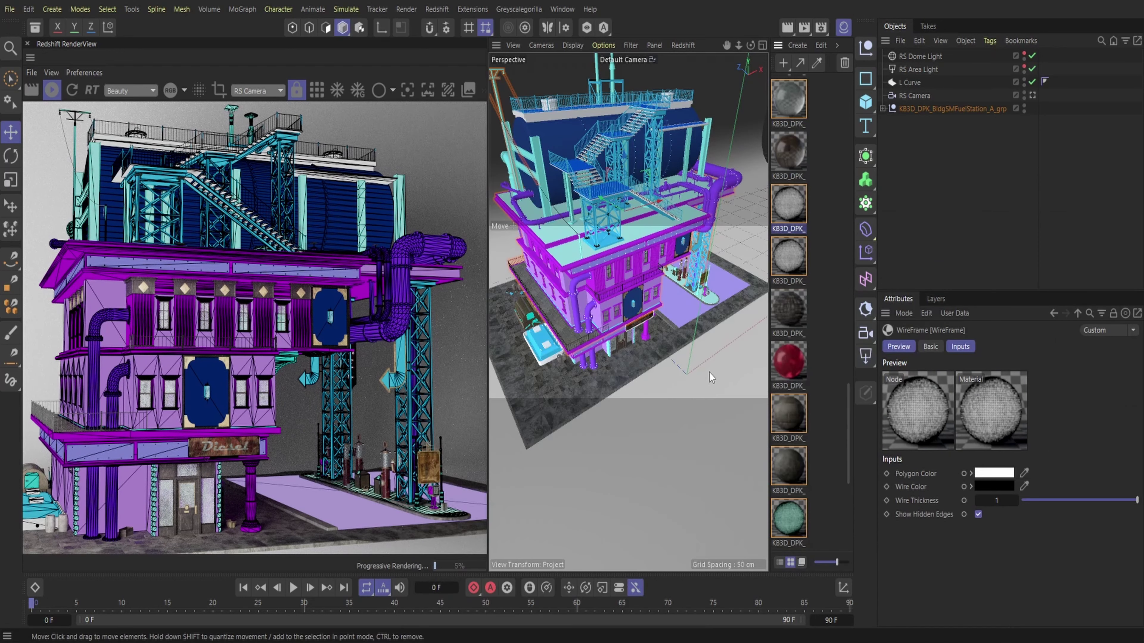
- Select the fuel station's Base object, open its KB3D_DPK_ConcreteTiles material graph and add WireFrame and Fresnel nodes
left_click(632, 370)
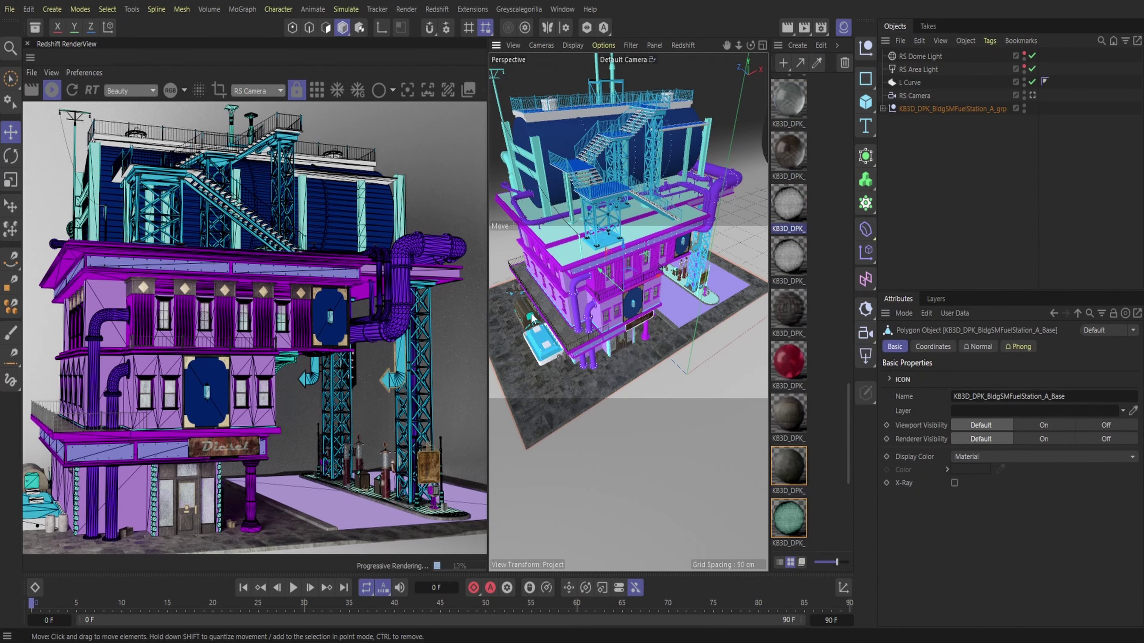
double_click(794, 411)
key("shift+c")
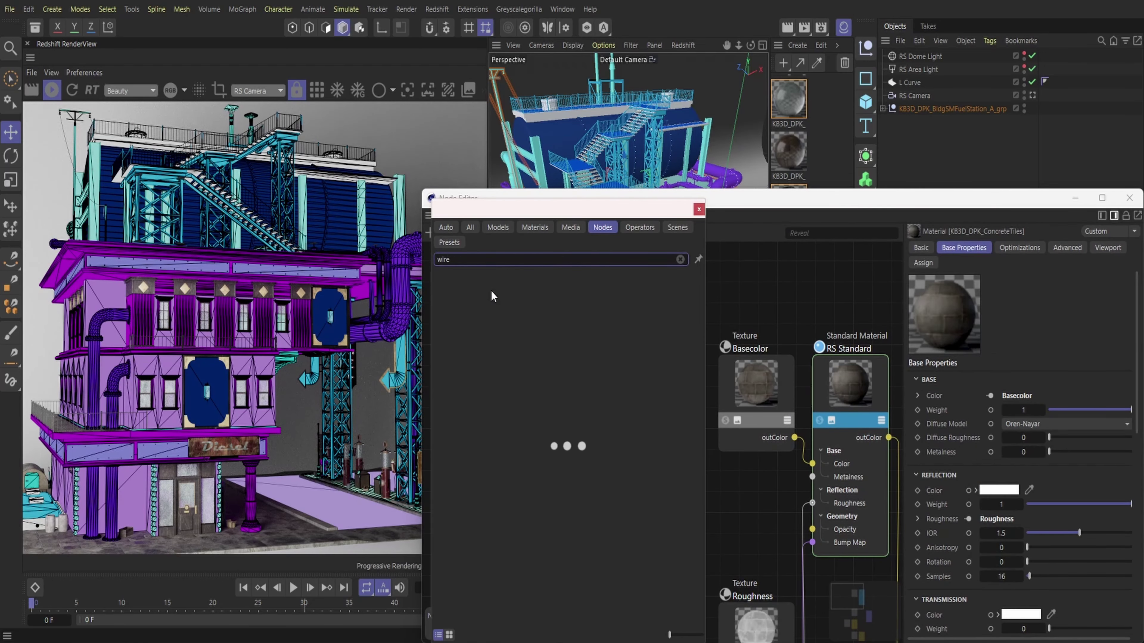
type("wire")
left_click(484, 290)
key("shift+c")
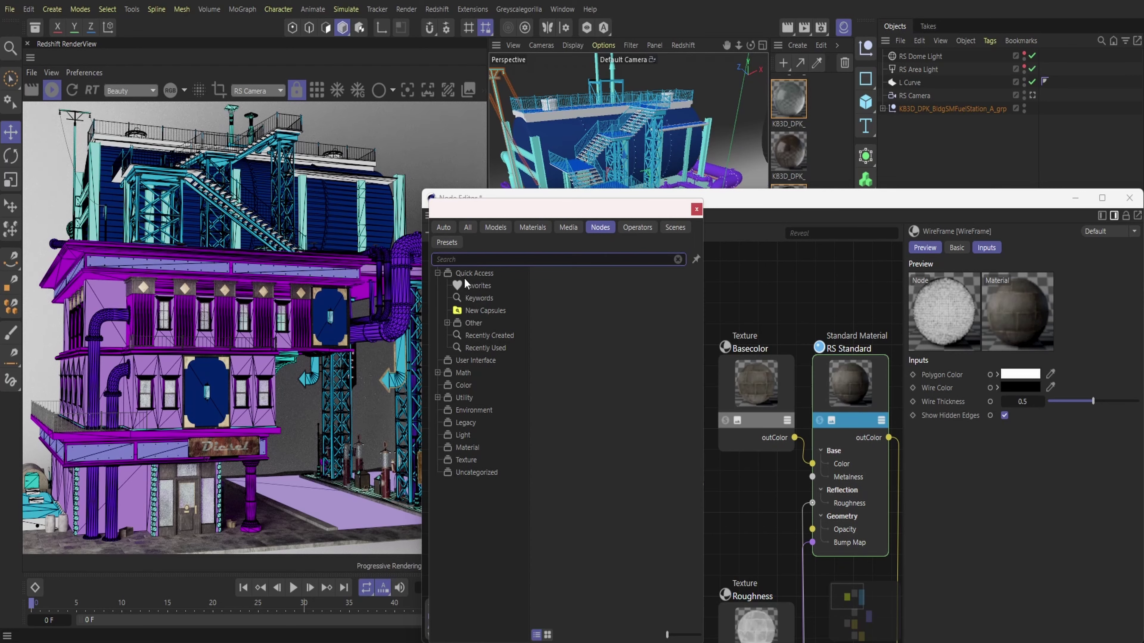
type("fr")
key("Return")
- In the ConcreteTiles graph, separate the new nodes and connect Fresnel to the Output's Displacement and WireFrame to its Surface
scroll(812, 372, "down", 3)
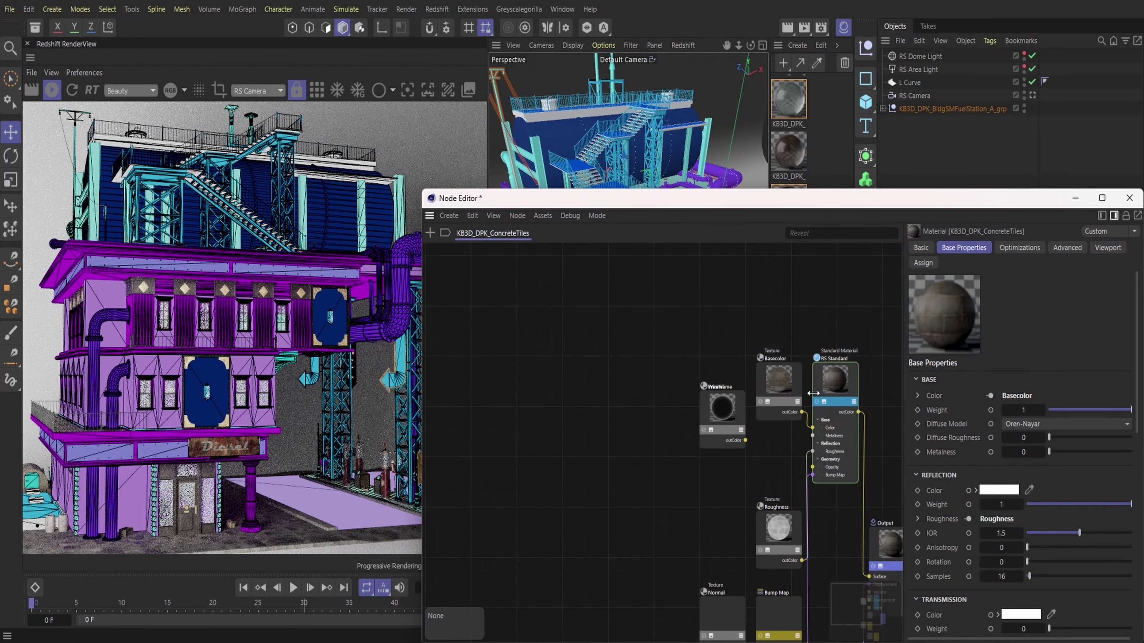
middle_click_drag(767, 514, 674, 412)
left_click_drag(785, 451, 783, 451)
mouse_move(810, 480)
left_click(883, 495)
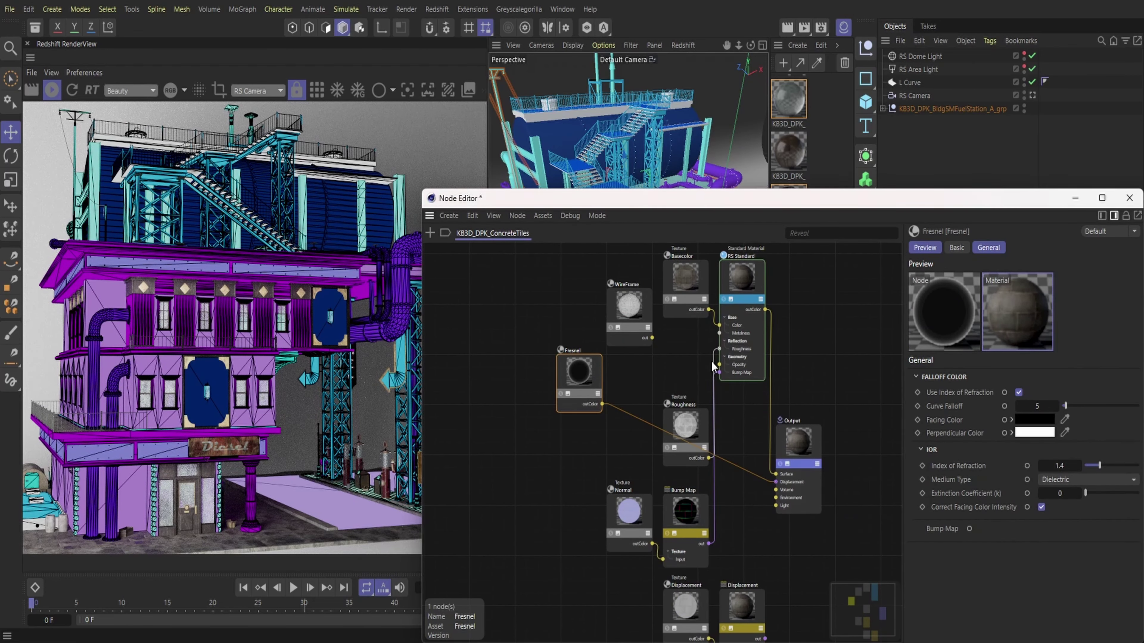
left_click_drag(651, 337, 783, 449)
left_click(881, 481)
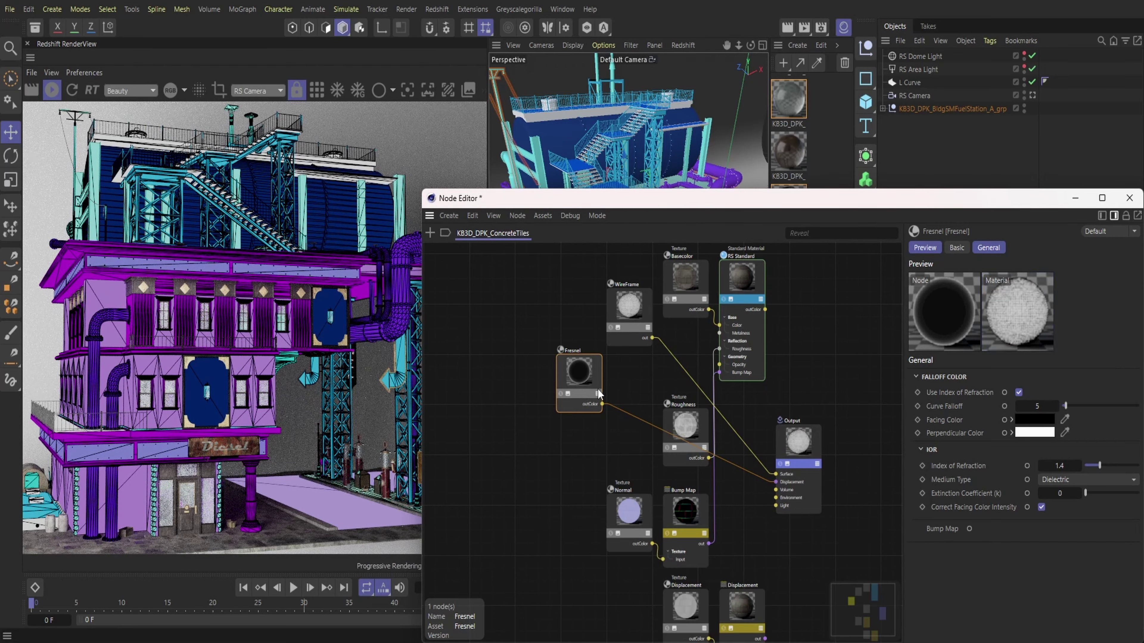
- Give the ConcreteTiles WireFrame a blue polygon colour (H 225, S 78%, V 91%) and wire thickness 1, and close the Node Editor
left_click(628, 307)
left_click(1019, 374)
left_click(1070, 448)
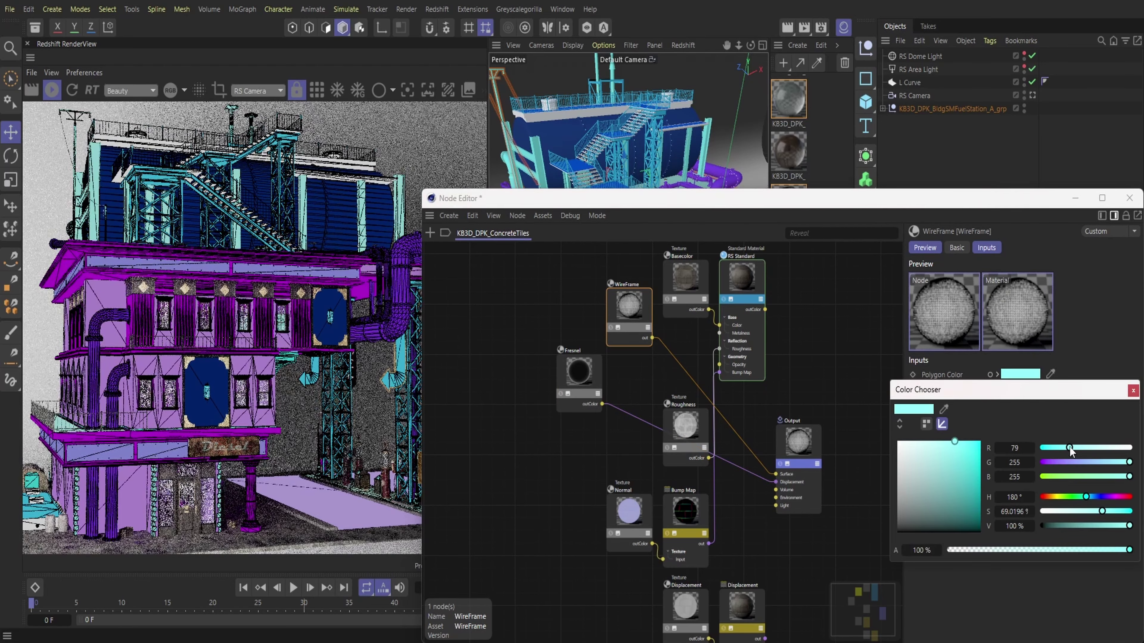
left_click(1083, 461)
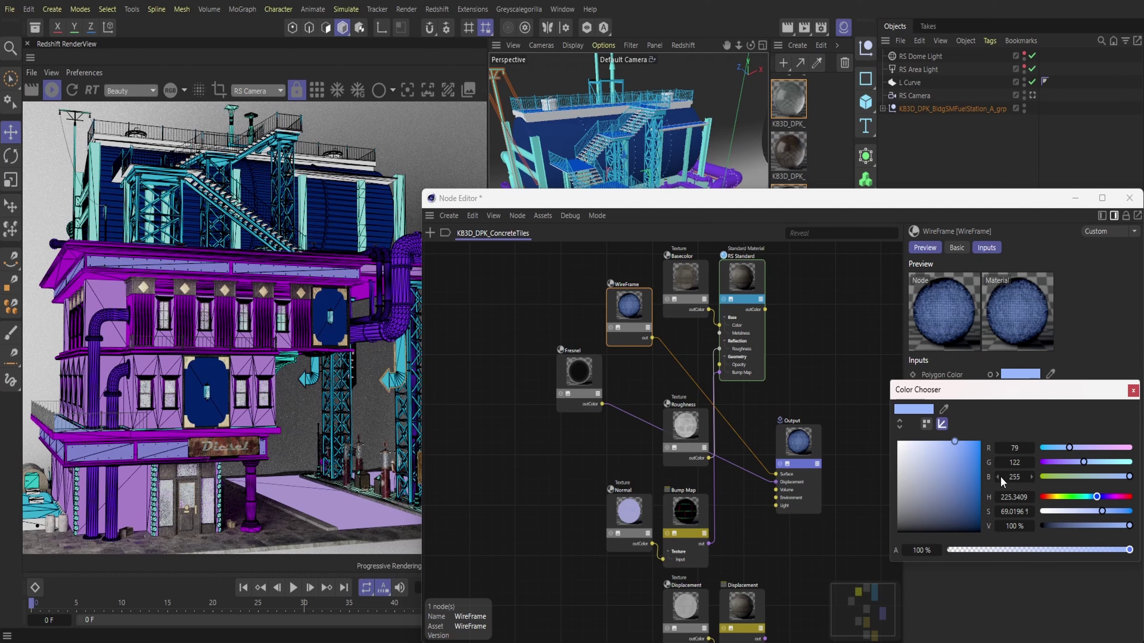
left_click(977, 515)
left_click(962, 451)
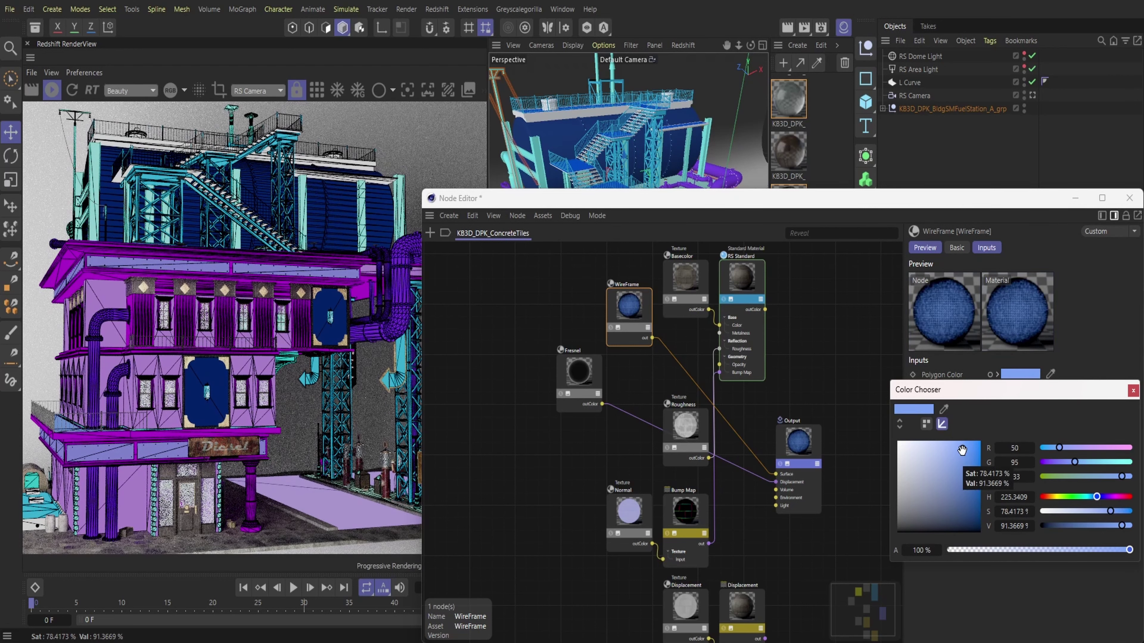
left_click(1132, 391)
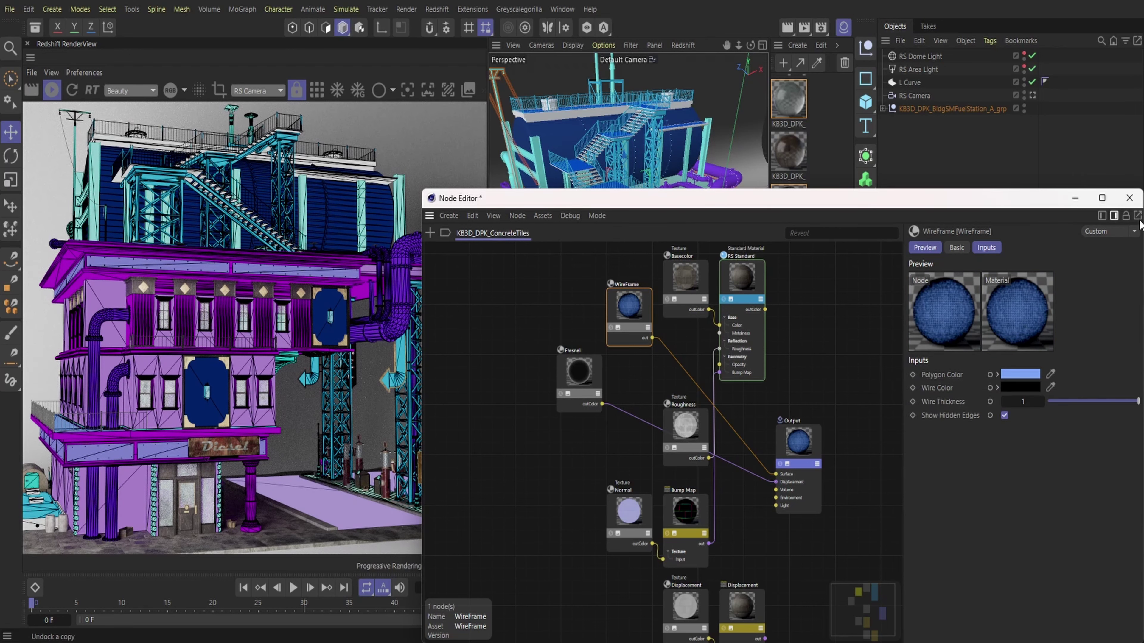
left_click(1128, 198)
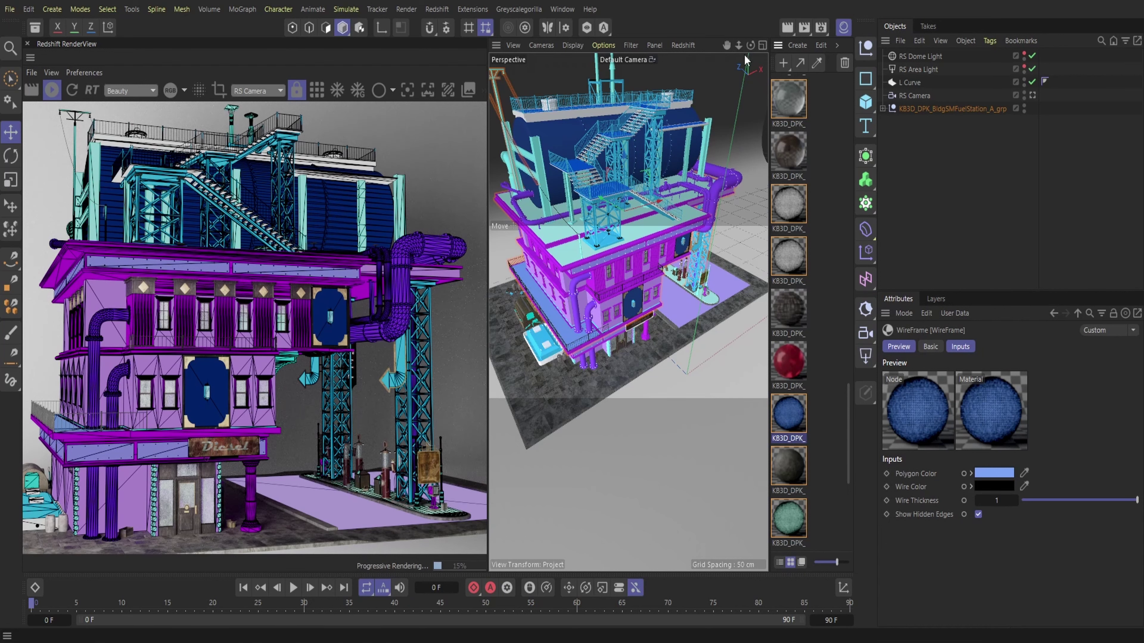
- Open the KB3D_DPK_ConcreteOldBright material graph, add WireFrame and Fresnel nodes and place the Fresnel below the WireFrame
double_click(788, 465)
key("shift+c")
type("wire")
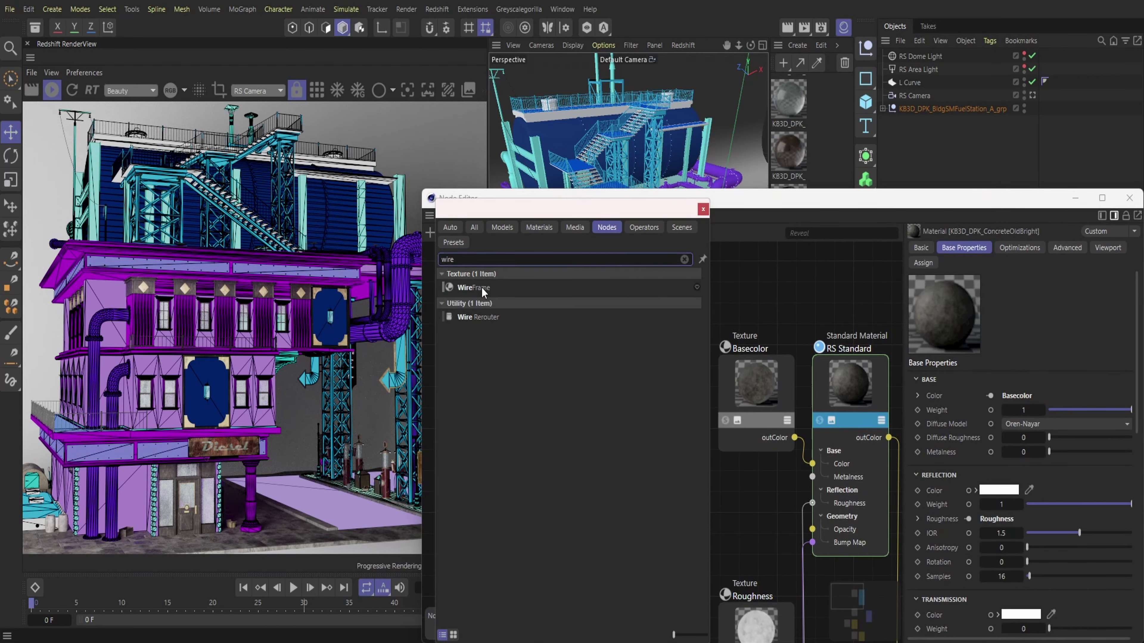
double_click(482, 287)
left_click(430, 232)
type("fre")
double_click(463, 284)
left_click_drag(669, 472, 607, 594)
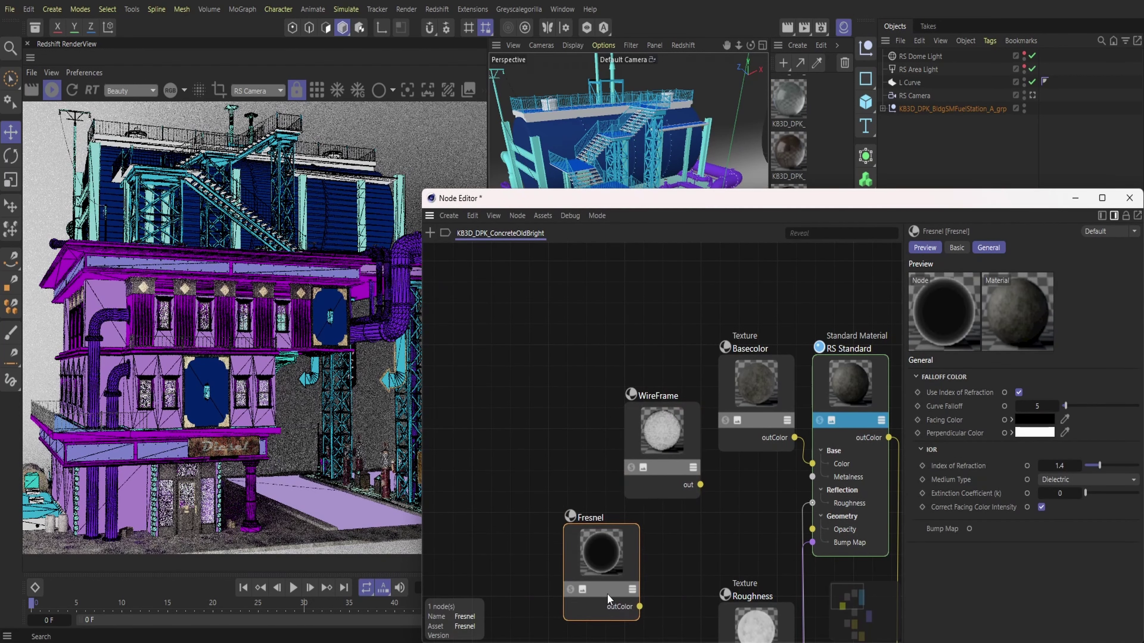
- In the ConcreteOldBright graph, connect Fresnel to the Output's Displacement and WireFrame to its Surface
left_click_drag(843, 594, 862, 613)
scroll(860, 614, "down", 3)
left_click_drag(532, 409, 693, 480)
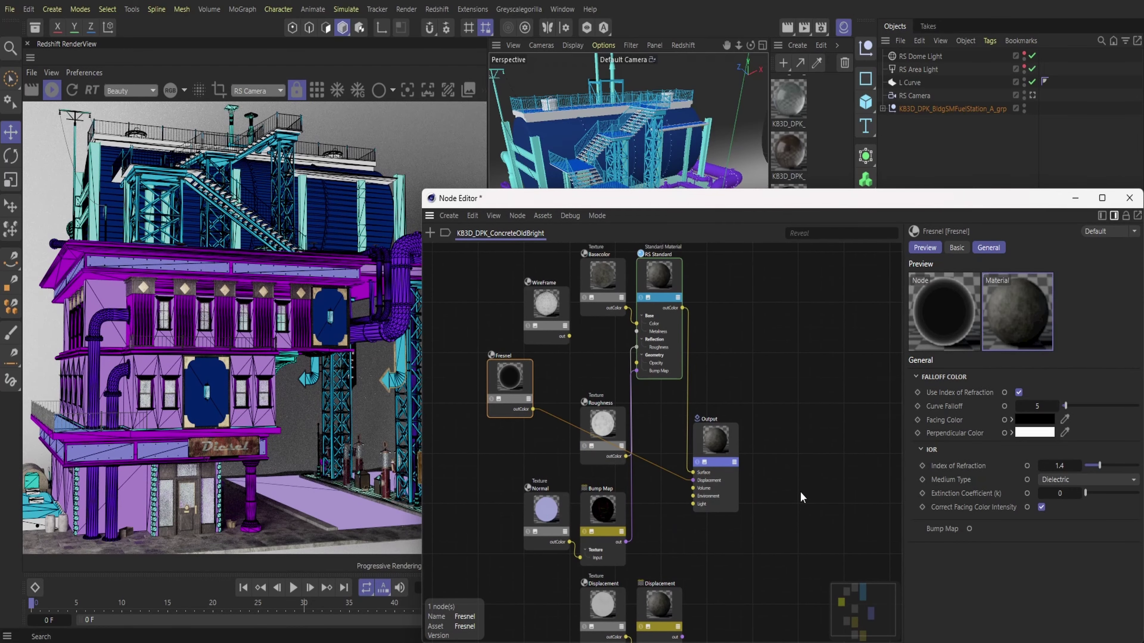
left_click_drag(569, 336, 693, 472)
- Set the ConcreteOldBright WireFrame's wire thickness to 1 and its polygon colour to violet, and close the Node Editor
left_click(546, 304)
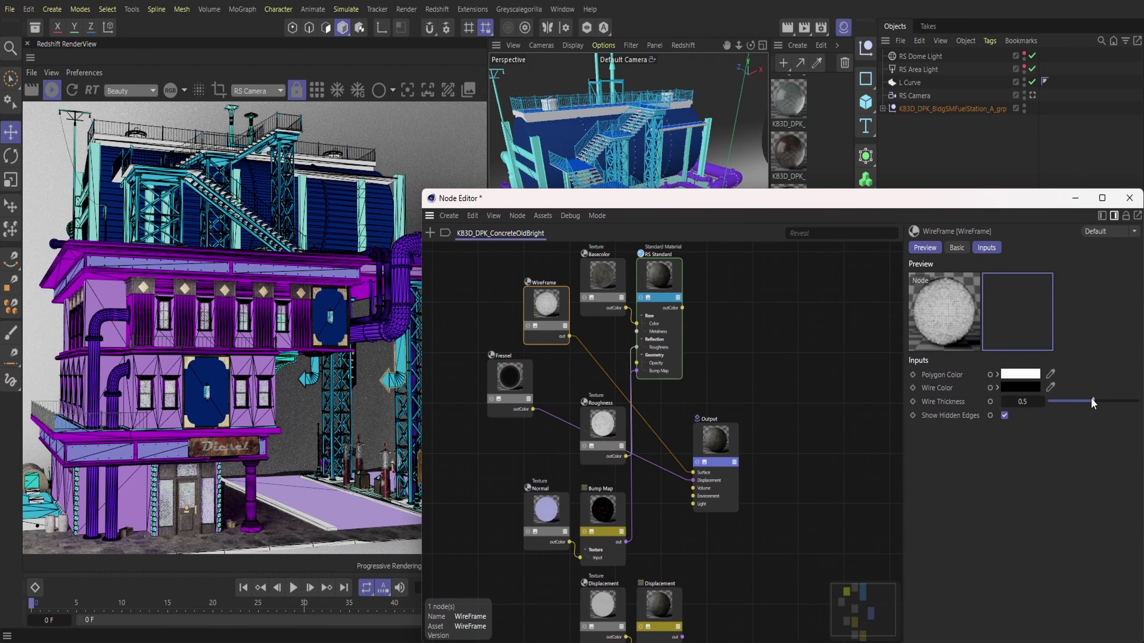
left_click_drag(1091, 400, 1137, 401)
left_click(1014, 375)
left_click(1115, 496)
left_click_drag(918, 444, 958, 447)
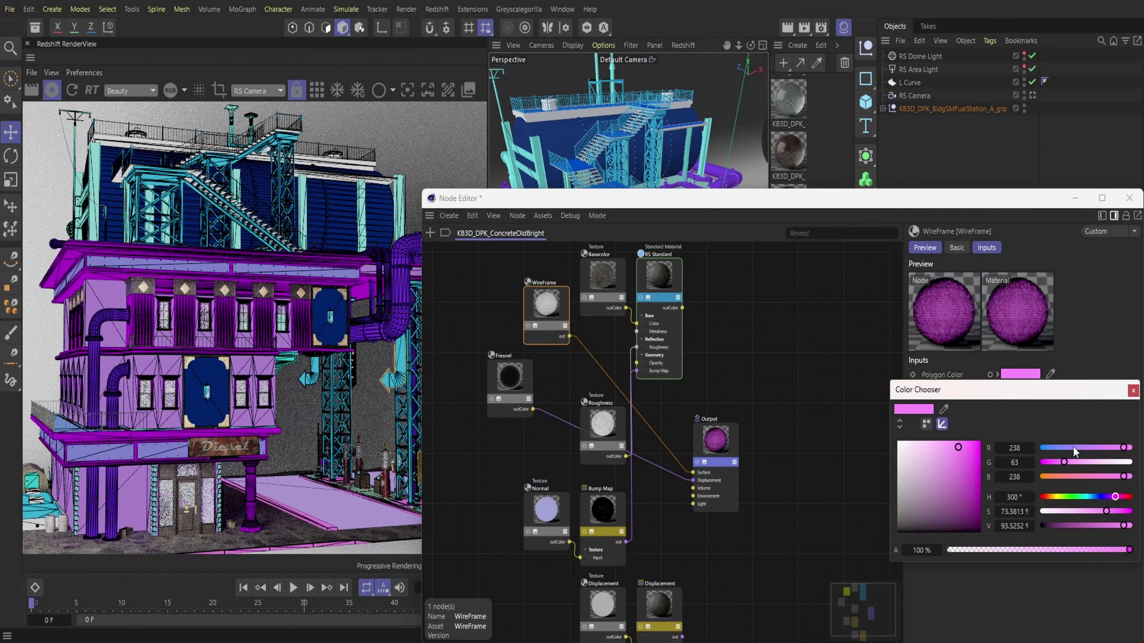
left_click(1073, 448)
left_click(1133, 390)
left_click(1129, 198)
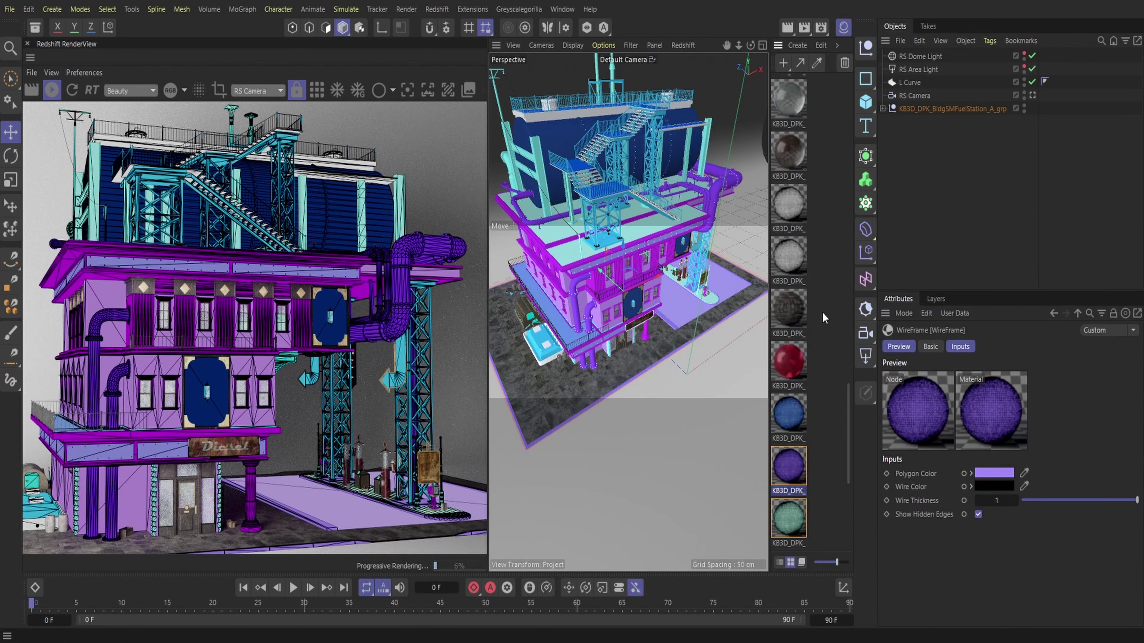
- Select the Base object again, open its KB3D_DPK_SideWalkDamaged material graph and add WireFrame and Fresnel nodes side by side
left_click(548, 404)
scroll(829, 452, "up", 15)
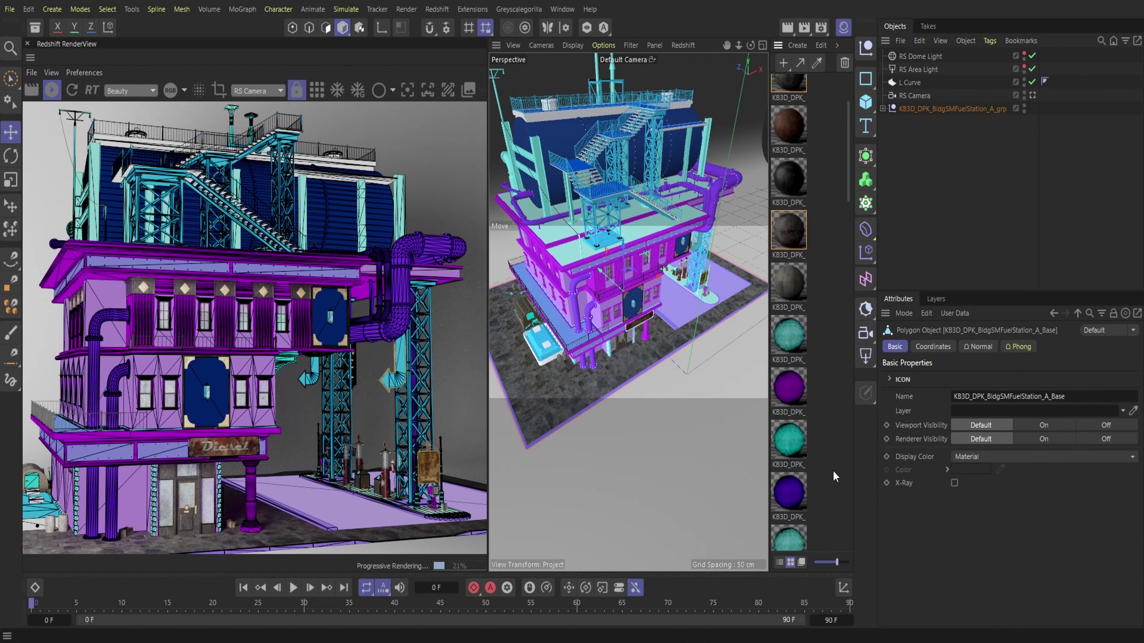
double_click(793, 193)
left_click(430, 217)
type("wire")
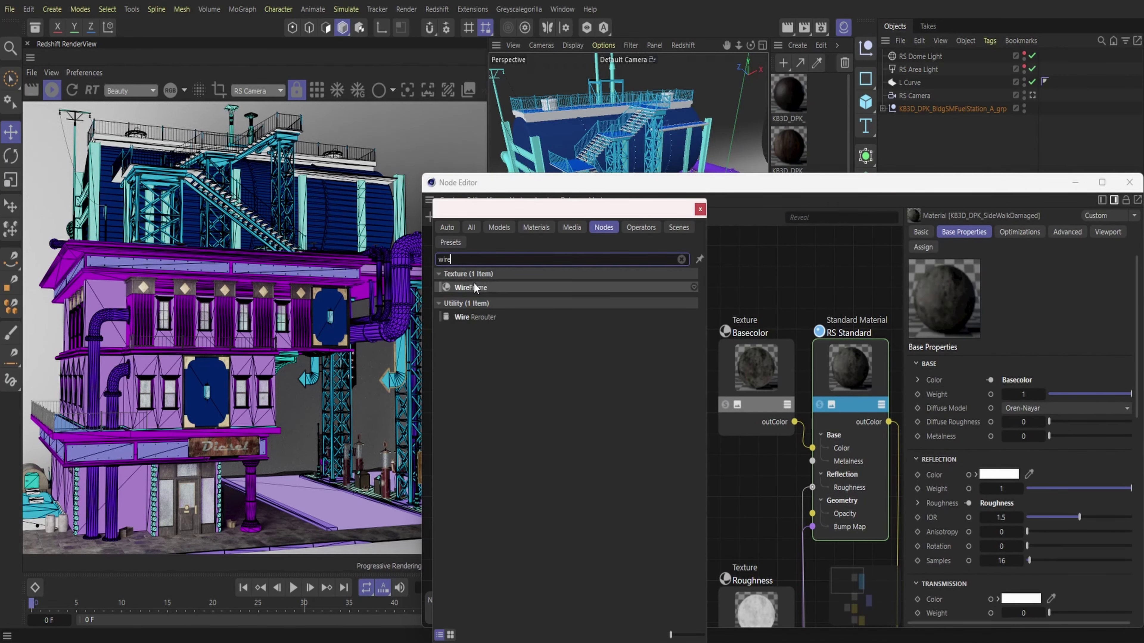
double_click(474, 285)
left_click(430, 217)
type("fres")
double_click(474, 286)
left_click_drag(592, 526, 538, 562)
- In the SideWalkDamaged graph, connect Fresnel to the Output's Displacement and WireFrame to its Surface
middle_click_drag(720, 563, 616, 418)
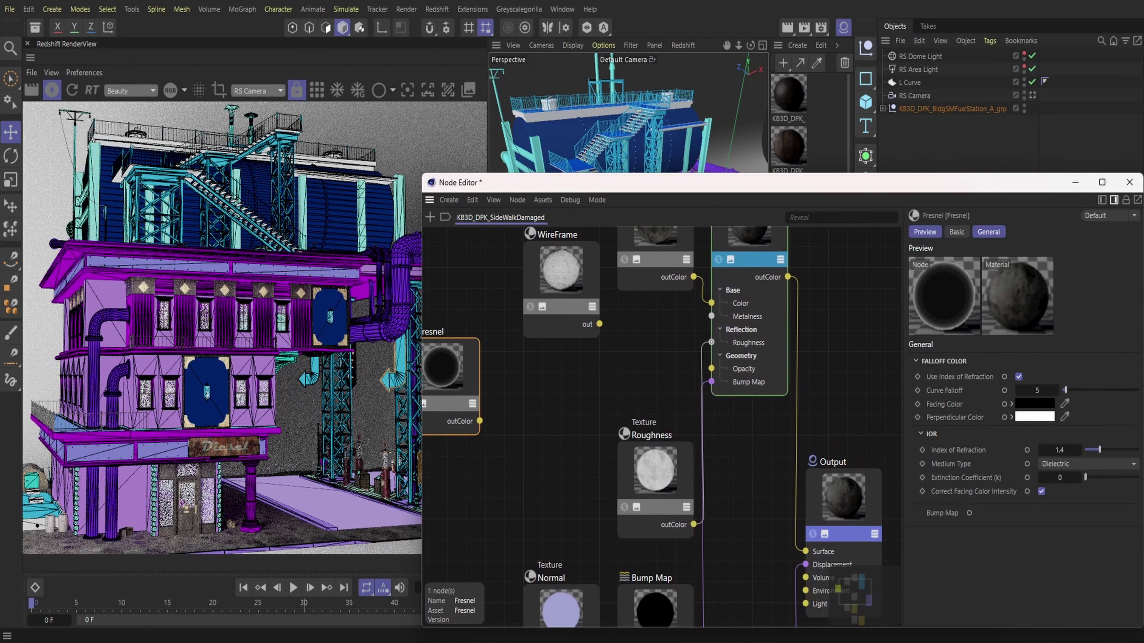
scroll(810, 590, "down", 2)
left_click_drag(552, 460, 816, 536)
mouse_move(856, 562)
left_click(929, 577)
left_click_drag(645, 384, 815, 530)
left_click(917, 564)
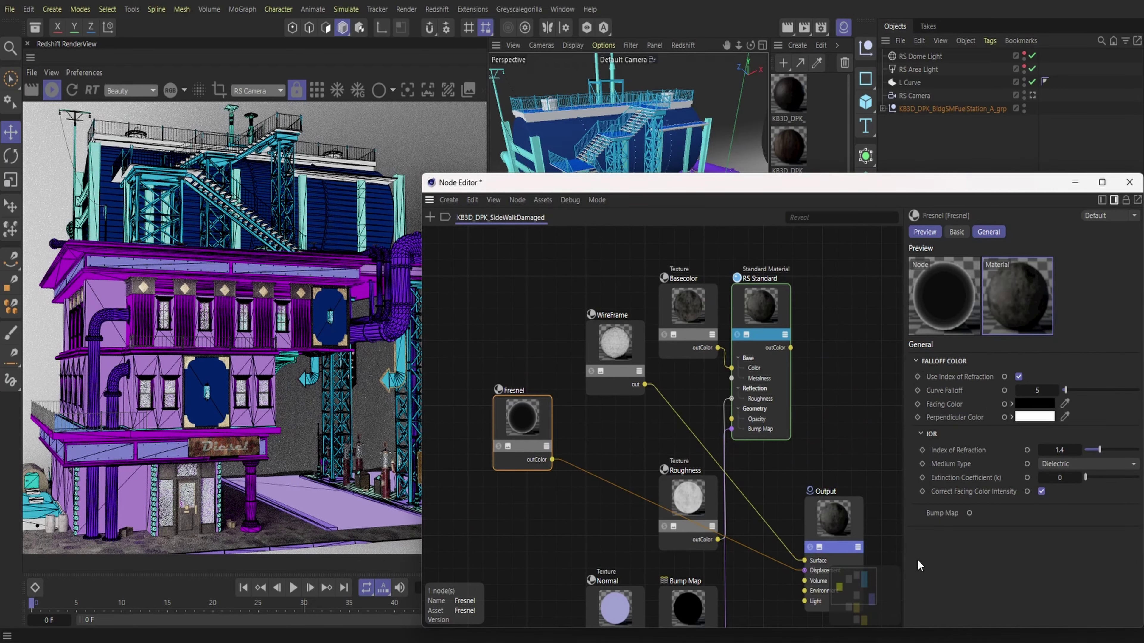
- Set the SideWalkDamaged WireFrame's polygon colour to purple (H 277, S 75%, V 70%) and close the Node Editor
left_click(617, 356)
left_click(1020, 359)
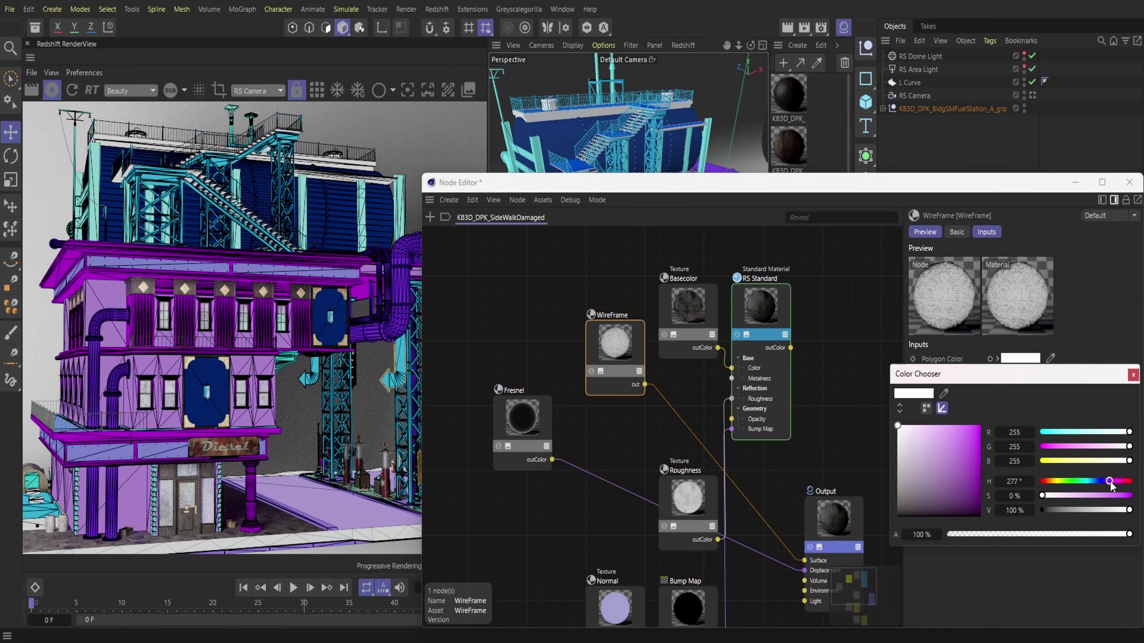
left_click(964, 432)
left_click_drag(964, 432, 956, 453)
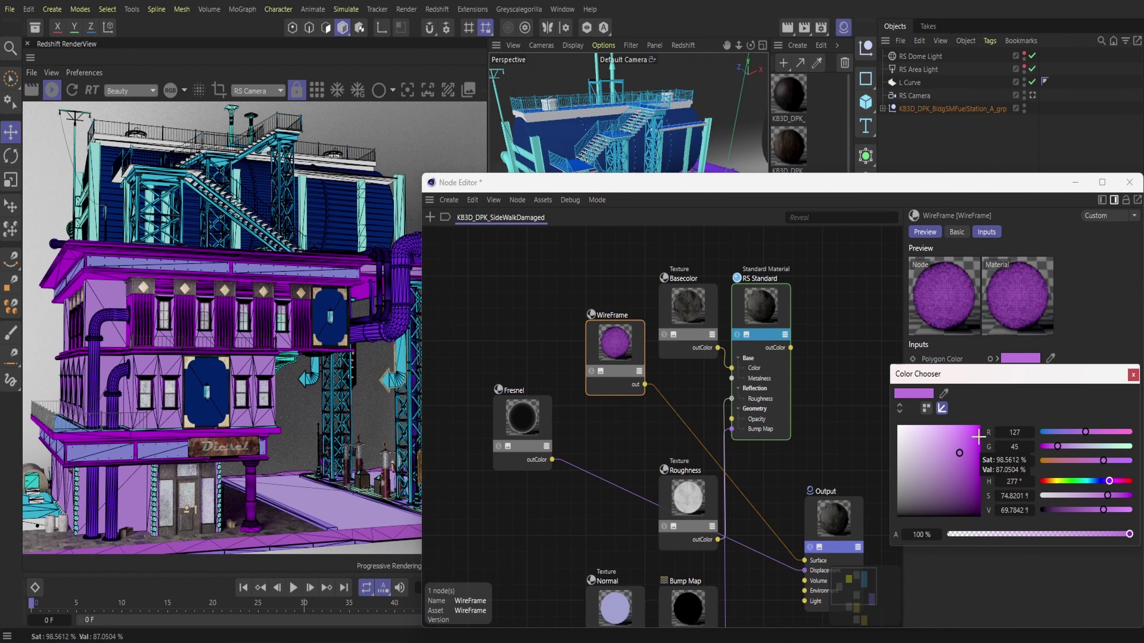
left_click(1130, 373)
left_click(1129, 182)
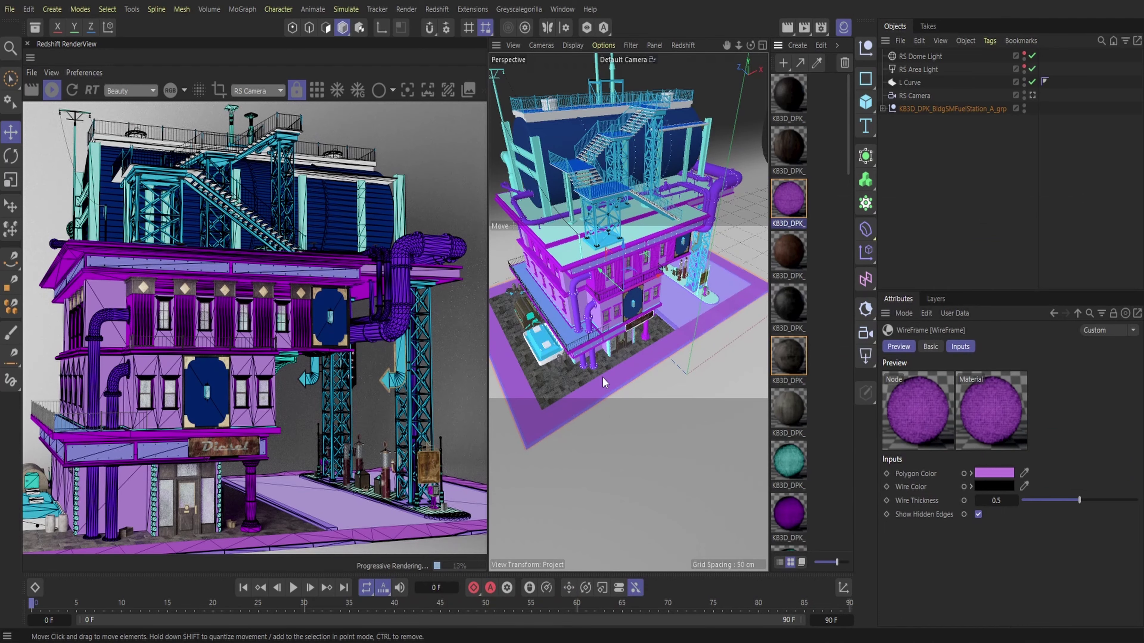
- Select the Base object's remaining dark floor, open its KB3D_DPK_PanelFloorDirty material graph and add WireFrame and Fresnel nodes
left_click(553, 379)
double_click(793, 353)
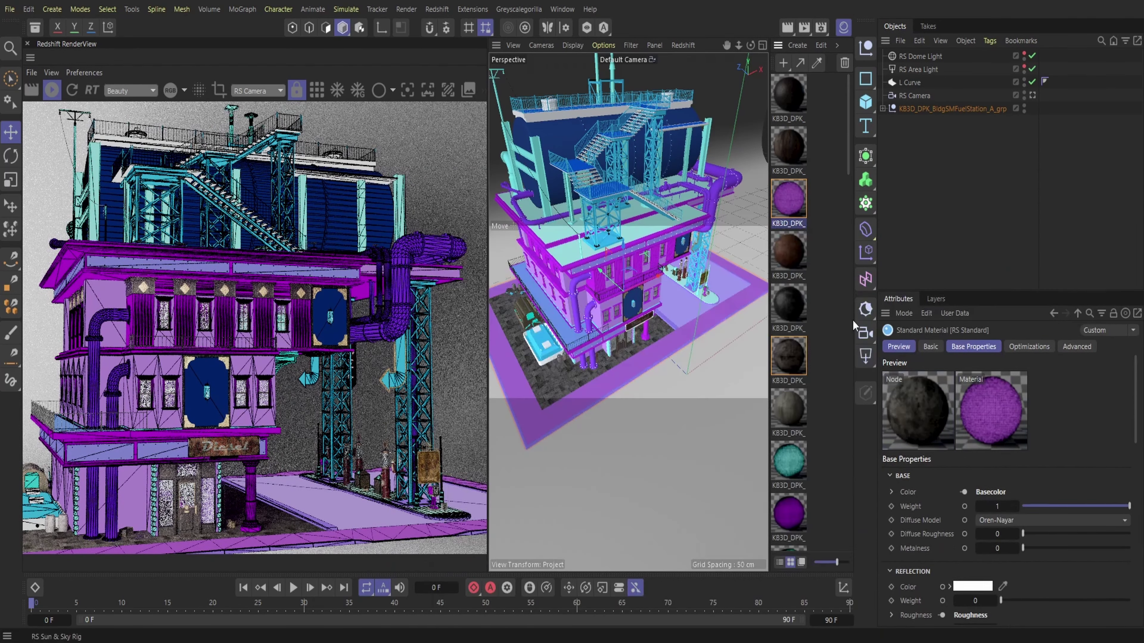
double_click(795, 361)
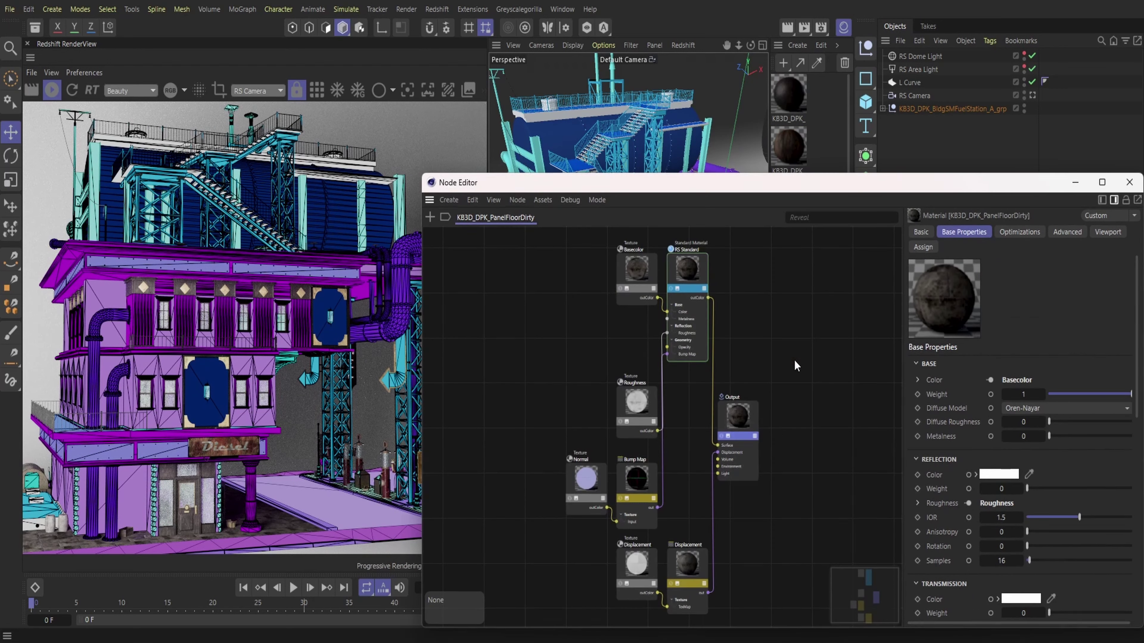
left_click(431, 217)
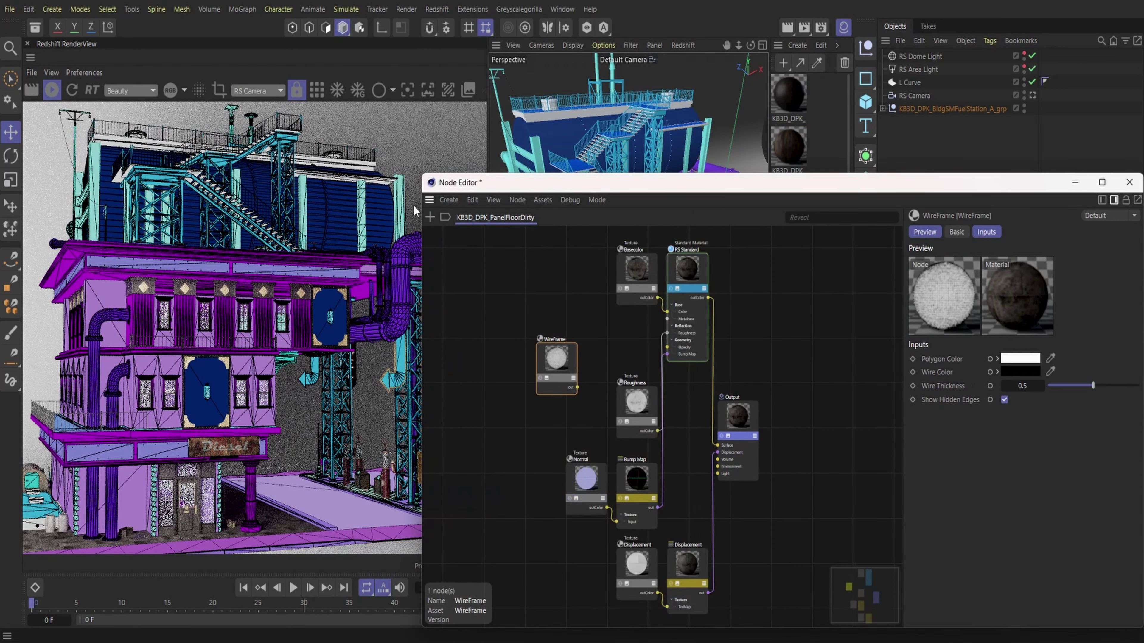
left_click(430, 217)
type("fre")
double_click(473, 276)
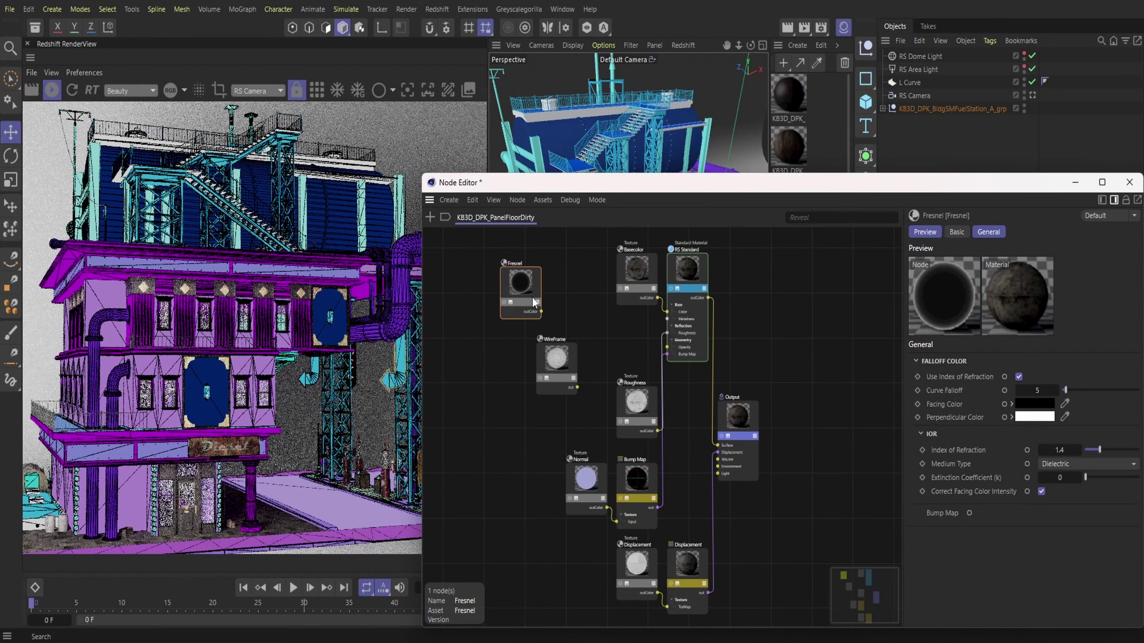
- In the PanelFloorDirty graph, connect Fresnel to the Output's Displacement and WireFrame to its Surface
left_click_drag(542, 311, 722, 430)
mouse_move(761, 454)
left_click(824, 466)
left_click_drag(577, 387, 723, 425)
left_click(831, 457)
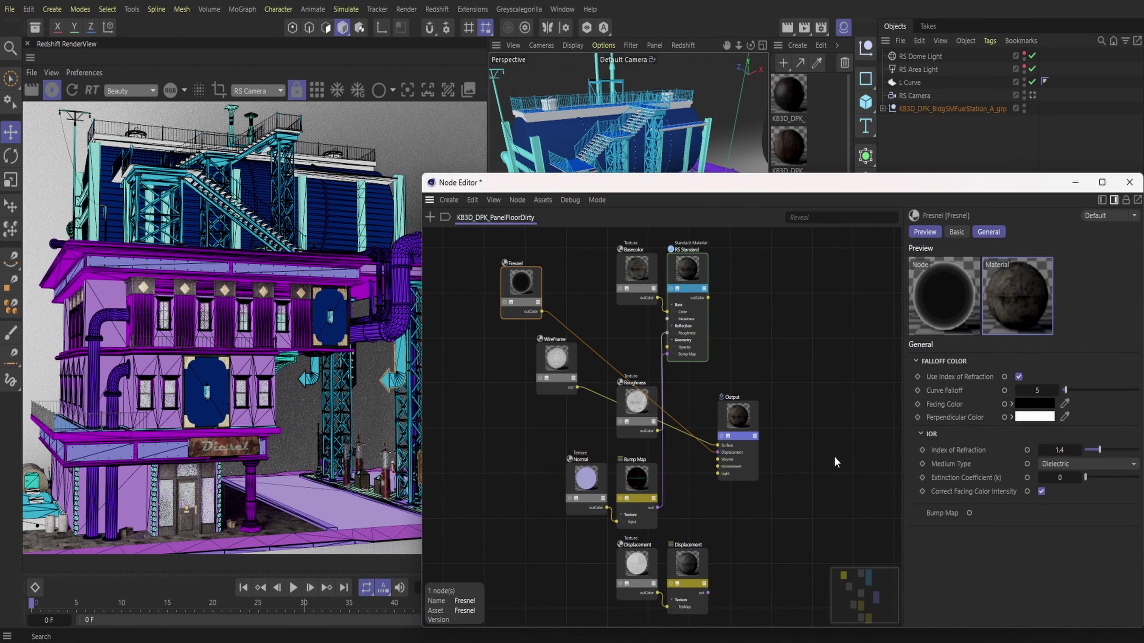
- Set the PanelFloorDirty WireFrame's polygon colour to violet (R 83, G 2, B 255) and close the Node Editor
left_click(556, 362)
left_click(1019, 358)
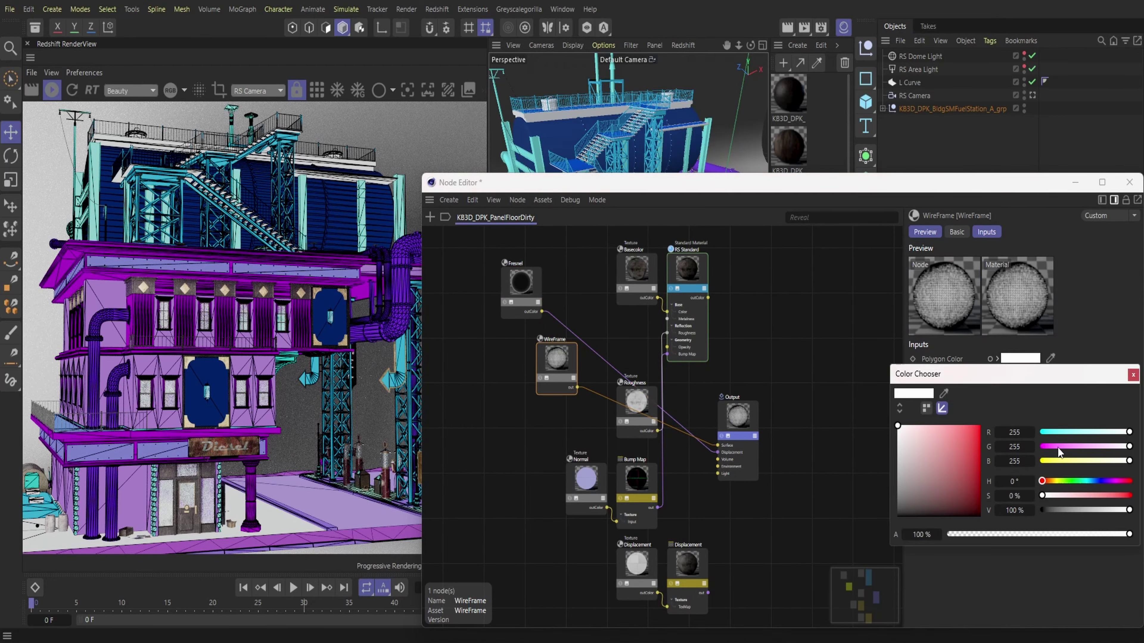
left_click(979, 425)
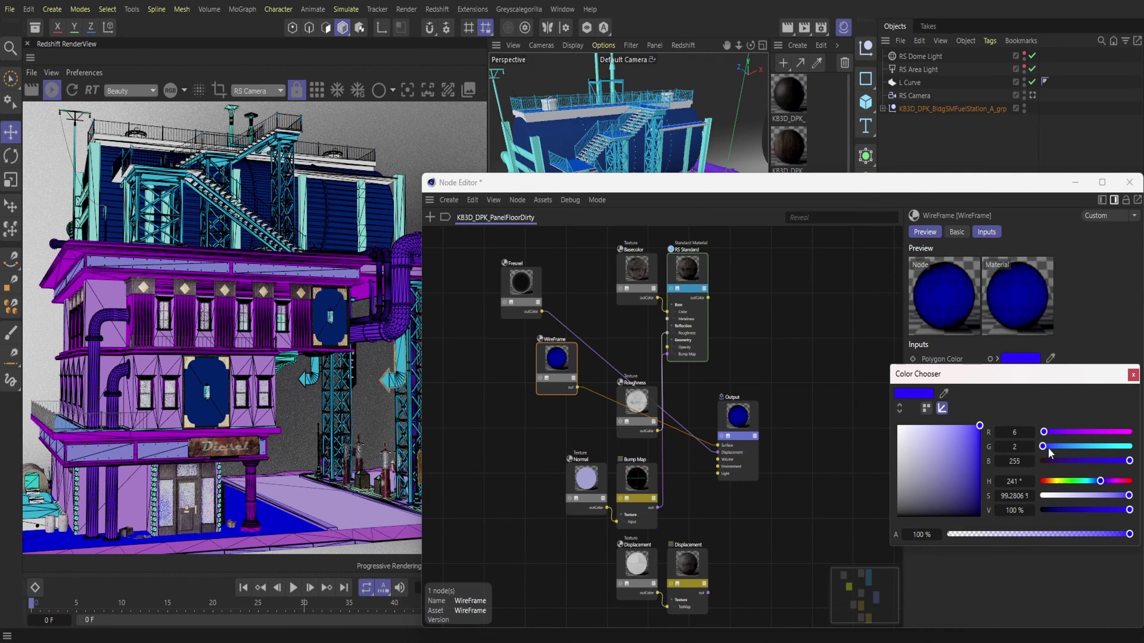
left_click_drag(1044, 432, 1063, 431)
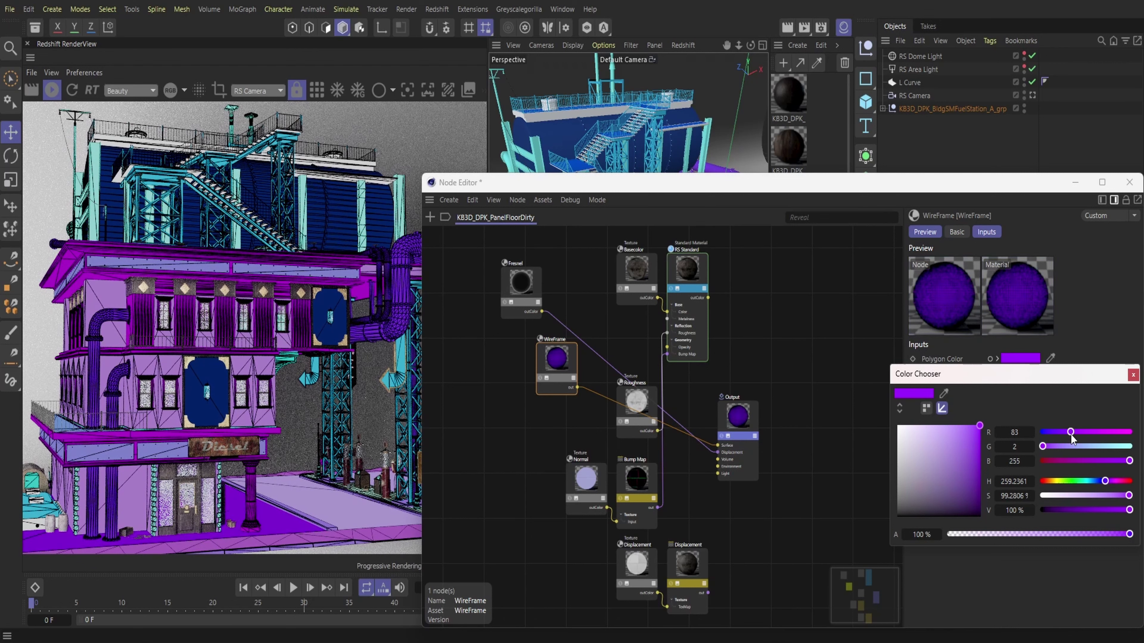
left_click(1133, 375)
left_click(1131, 183)
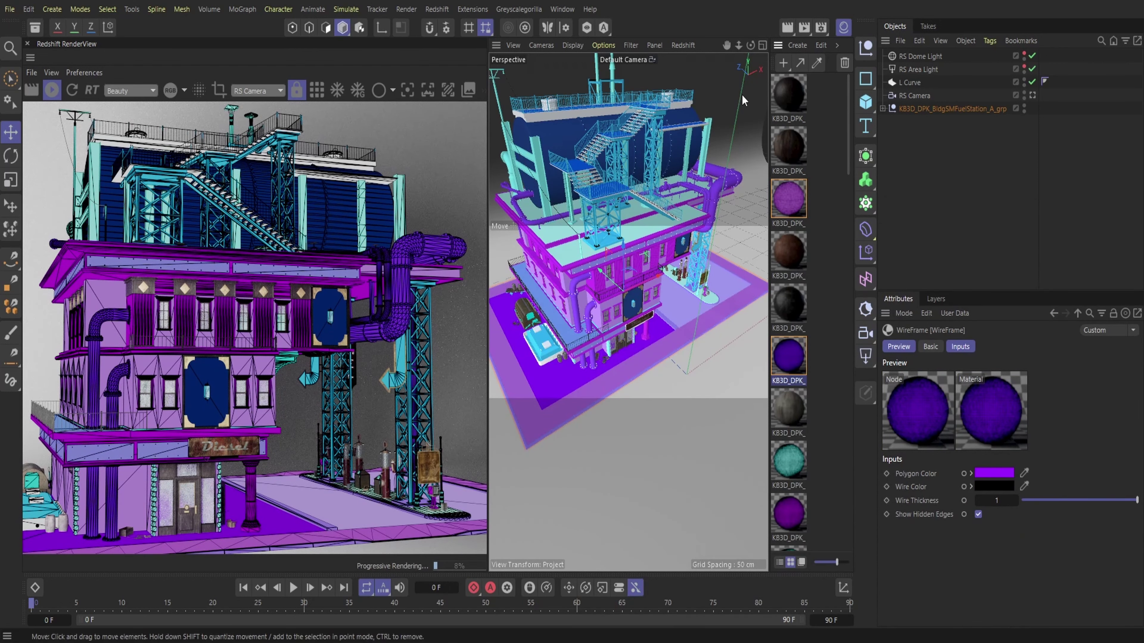
- Select the GasPump object, open its KB3D_DPK_RubberDirt material graph and add WireFrame and Fresnel nodes
left_click(844, 27)
left_click_drag(834, 45, 783, 13)
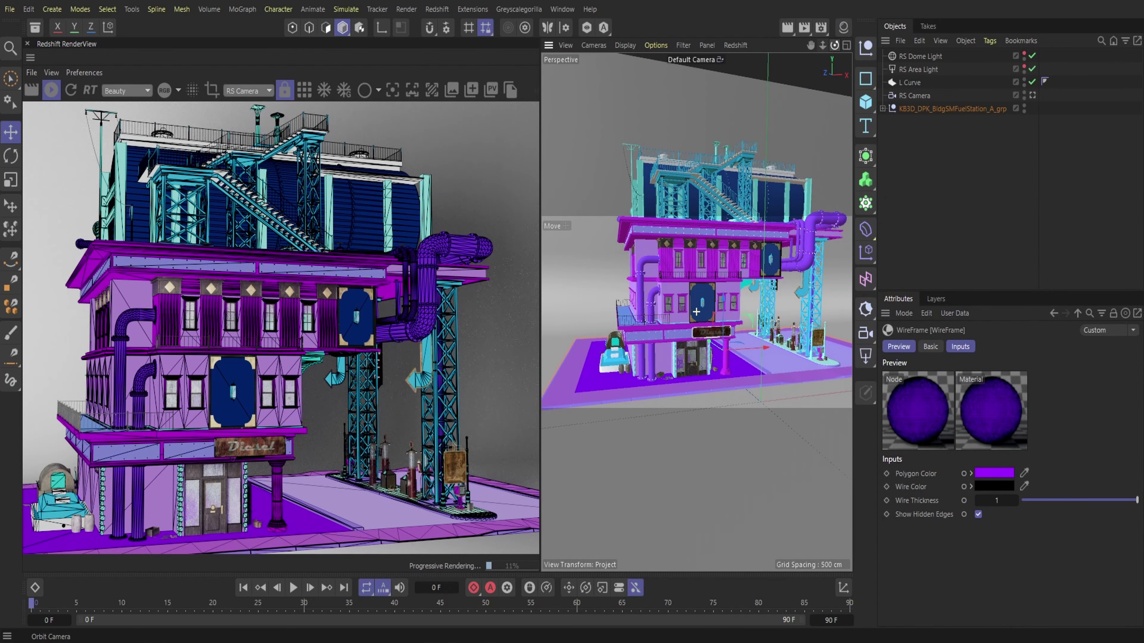
left_click_drag(834, 45, 761, 45)
scroll(744, 324, "up", 5)
left_click(715, 338)
left_click(843, 27)
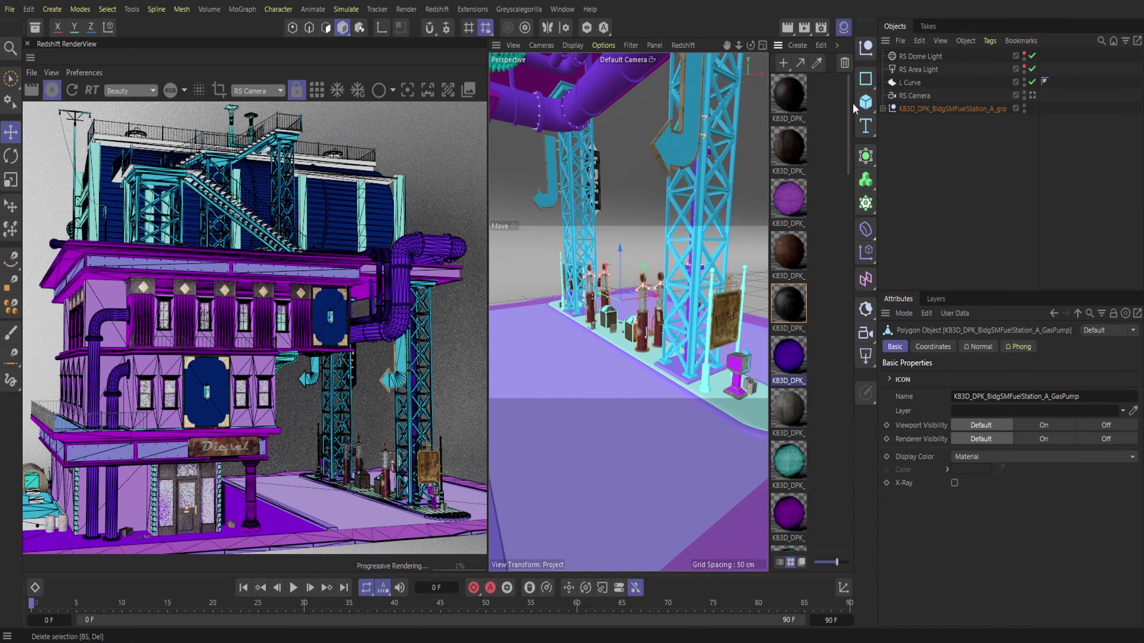
double_click(788, 303)
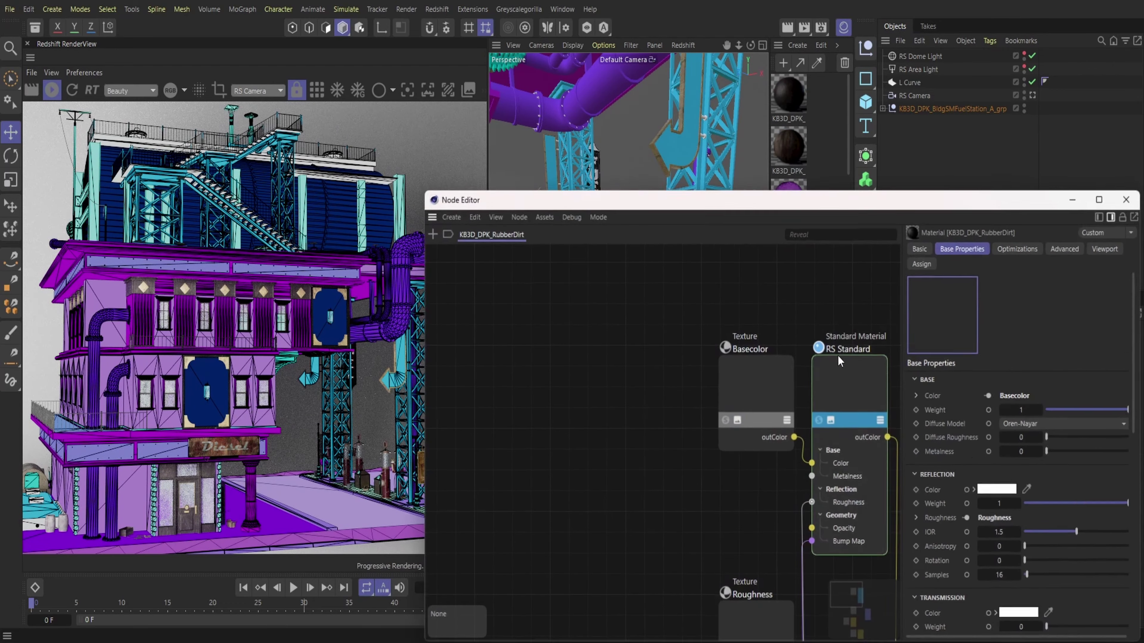
left_click(429, 232)
left_click(455, 273)
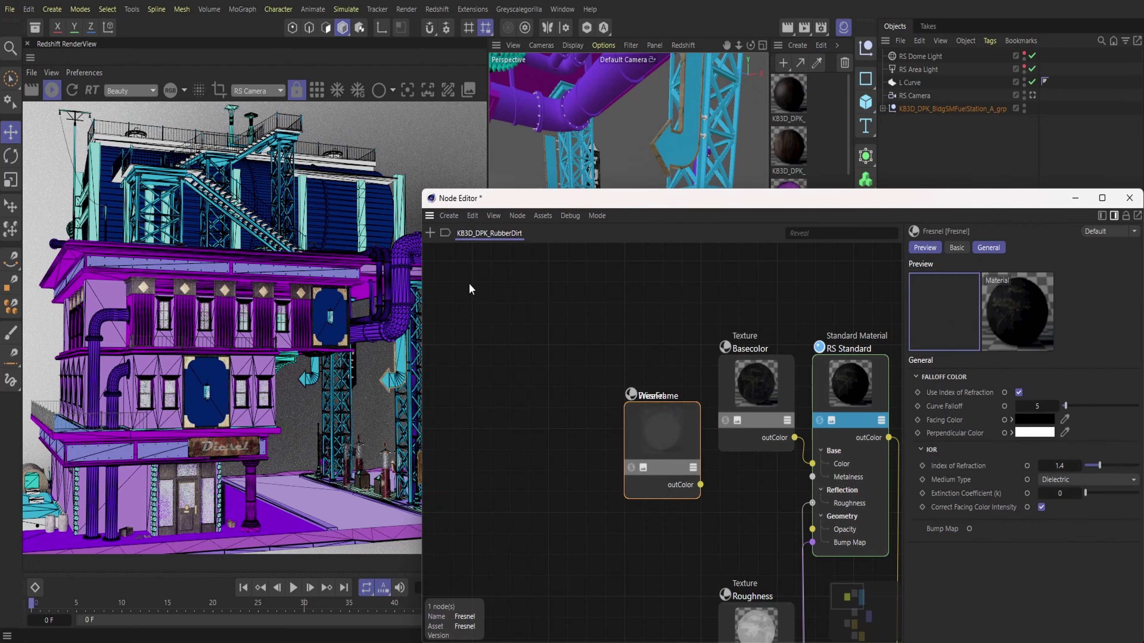
- In the RubberDirt graph, separate the new nodes, then connect Fresnel to the Output's Displacement and WireFrame to its Surface
left_click_drag(662, 430, 574, 522)
scroll(574, 523, "down", 2)
middle_click_drag(574, 523, 502, 376)
left_click_drag(532, 422, 769, 498)
mouse_move(808, 527)
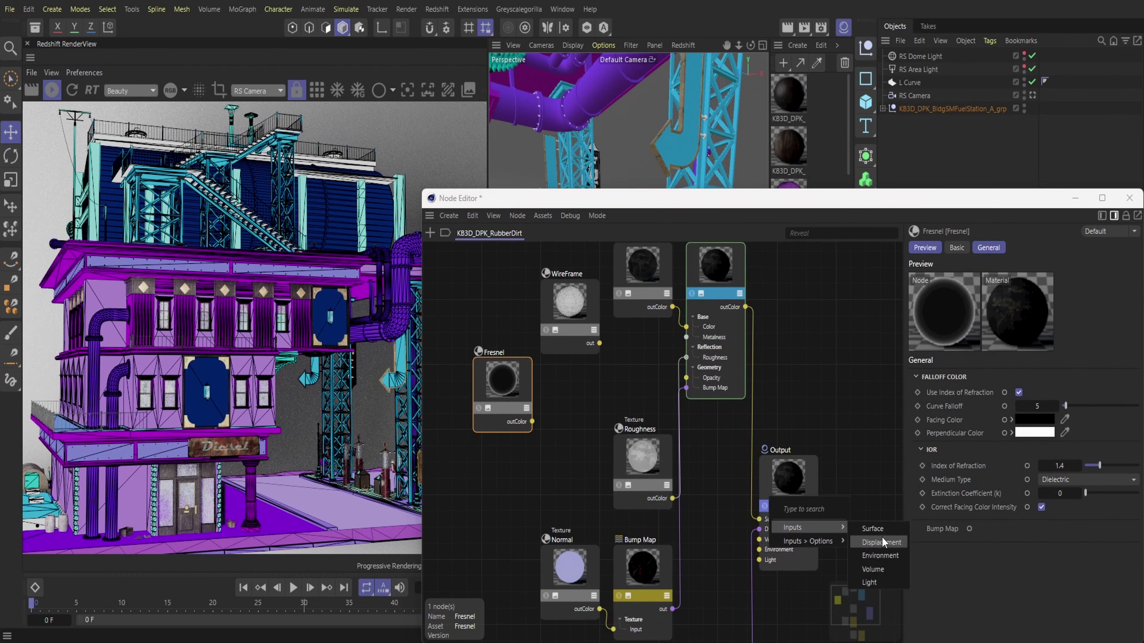
left_click(881, 541)
left_click_drag(599, 343, 768, 487)
left_click(872, 518)
- Set the RubberDirt WireFrame's wire thickness to 1, keep its polygon colour white and close the Node Editor
left_click(637, 280)
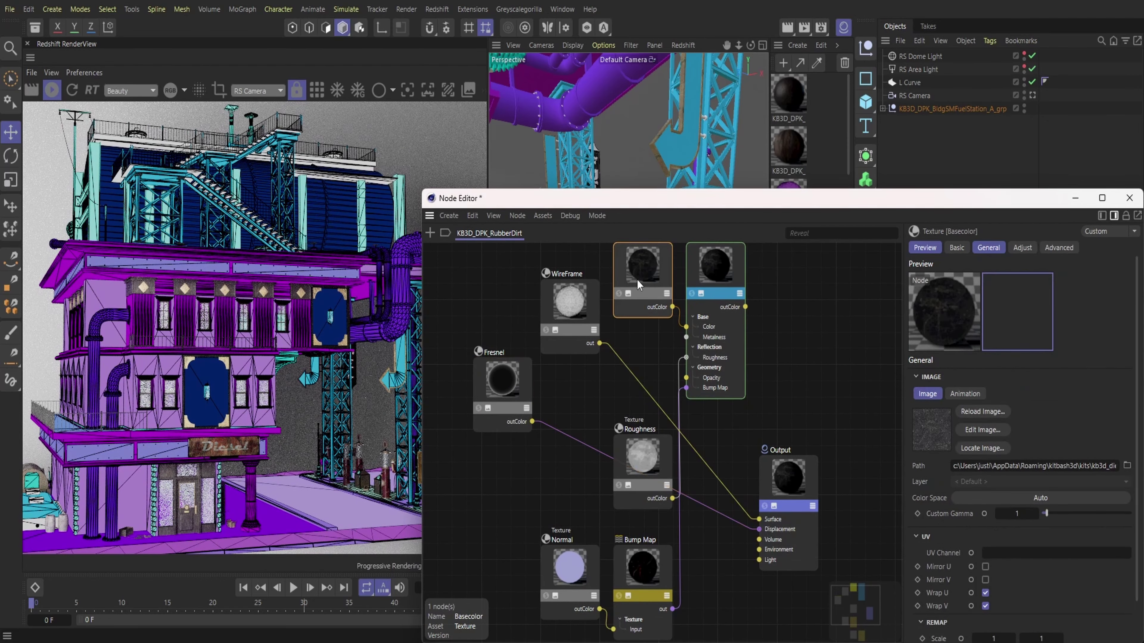
left_click(569, 300)
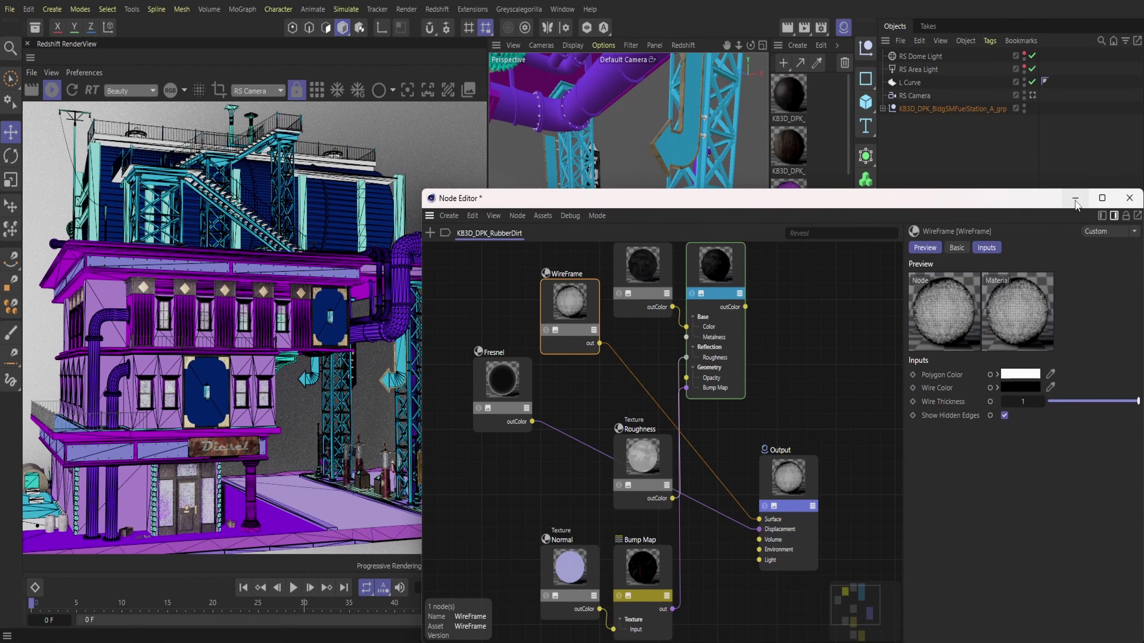
left_click(1122, 200)
- Open the gas pump's red KB3D_DPK_MetalPaintedRB material graph and add WireFrame and Fresnel nodes
scroll(787, 417, "down", 5)
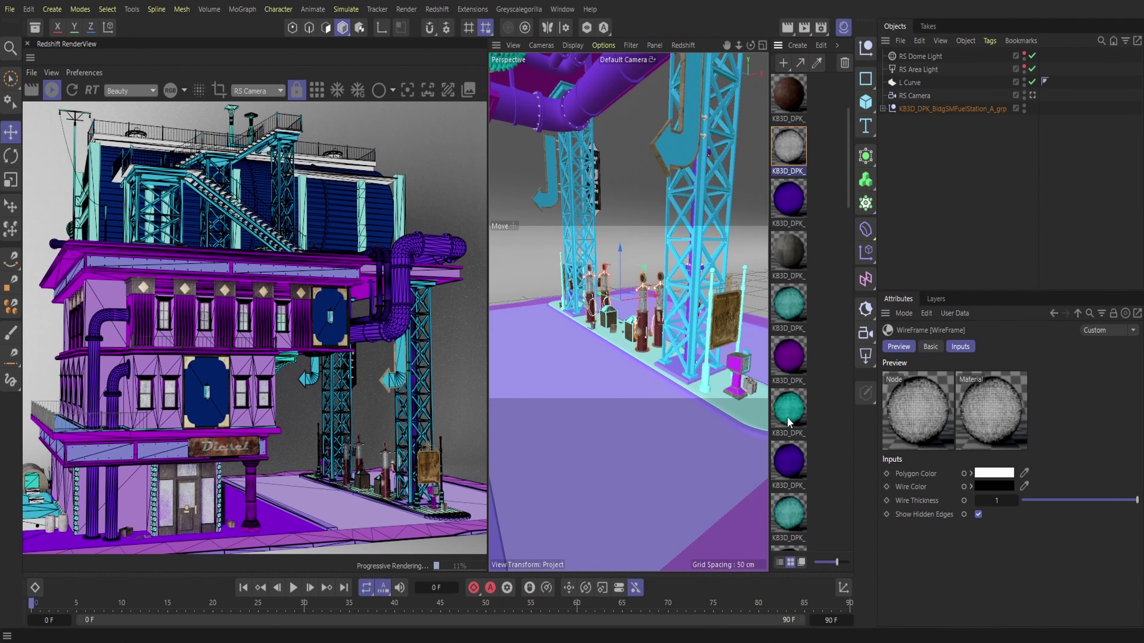
double_click(786, 285)
left_click(429, 233)
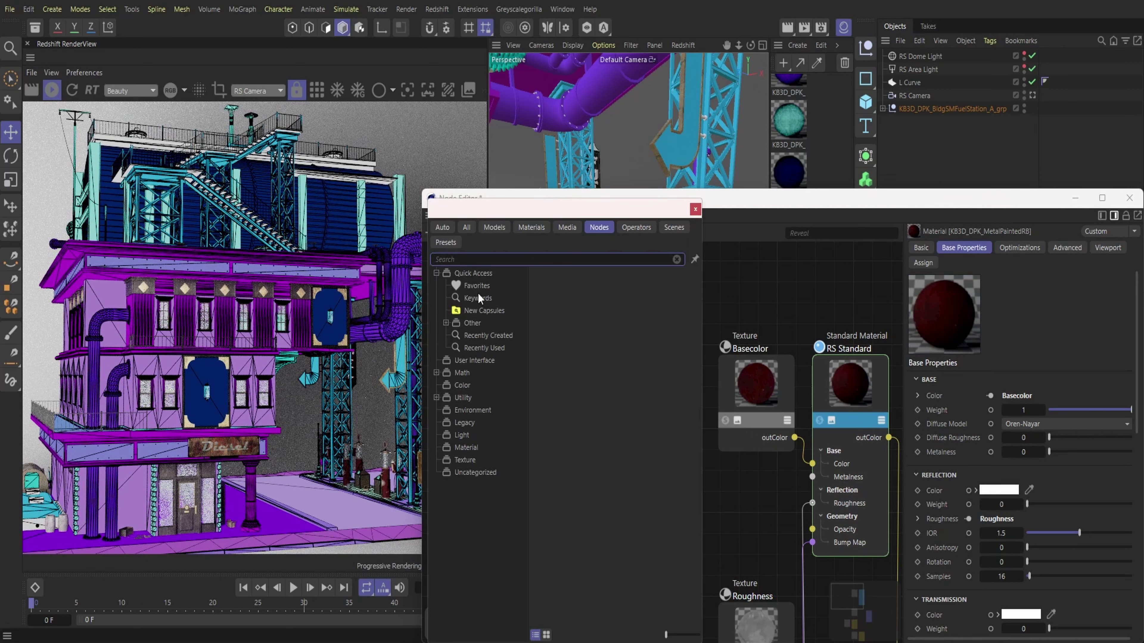
type("wire")
double_click(474, 282)
left_click(428, 229)
type("fre")
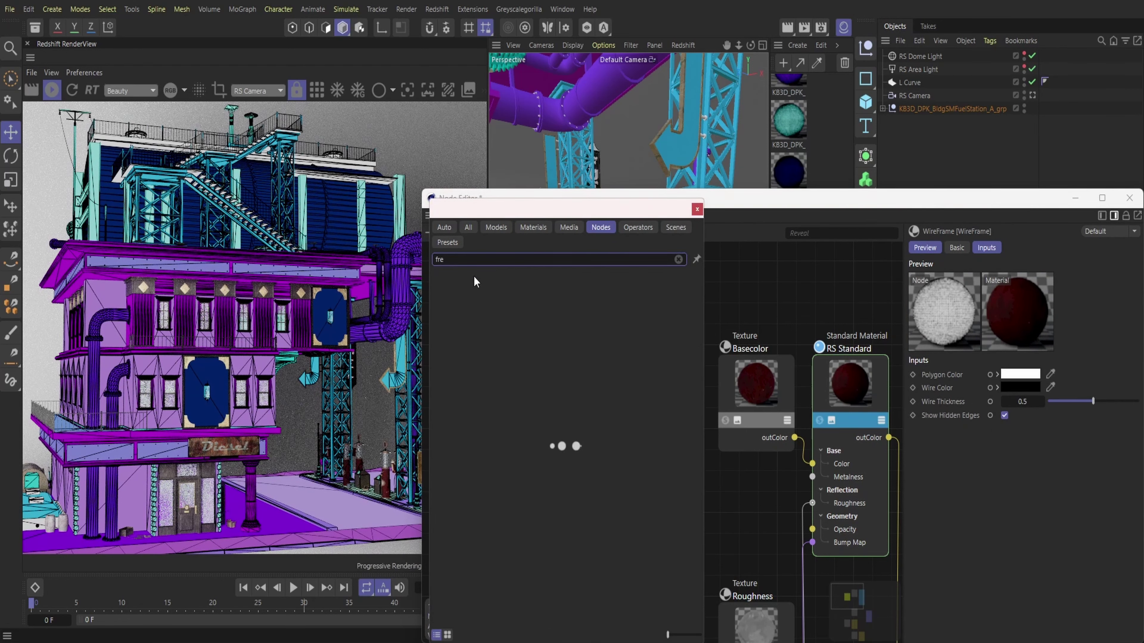
double_click(474, 275)
- In the MetalPaintedRB graph, connect Fresnel to the Output's Displacement and WireFrame to its Surface
left_click_drag(662, 491, 627, 608)
scroll(873, 532, "down", 2)
middle_click_drag(881, 590, 710, 495)
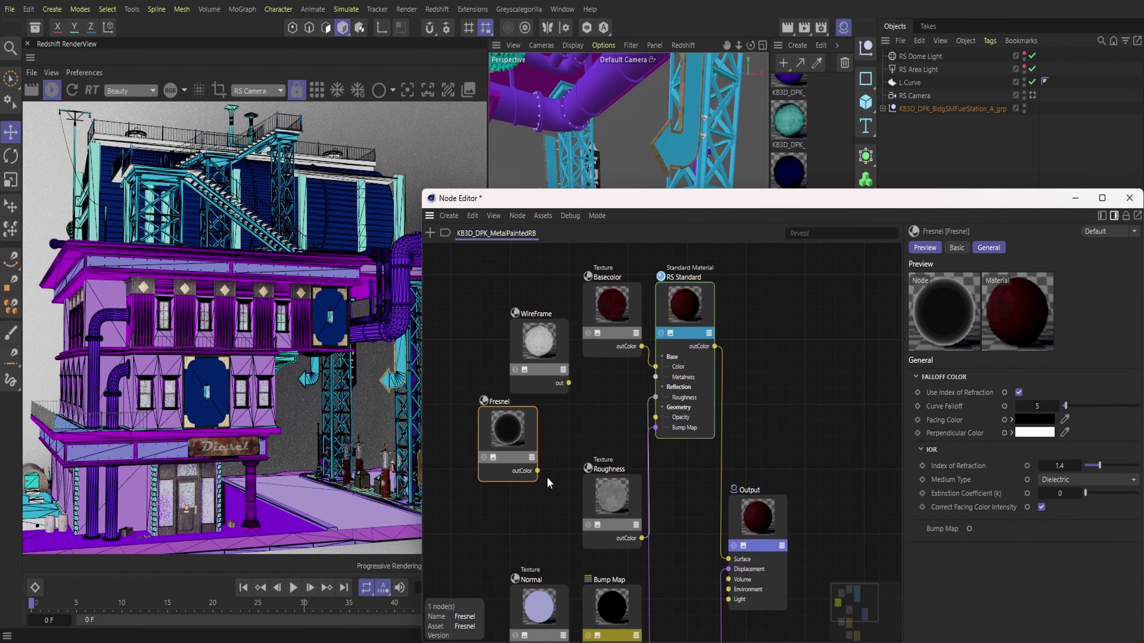
left_click_drag(537, 471, 755, 563)
mouse_move(773, 562)
left_click(847, 581)
left_click_drag(568, 383, 734, 533)
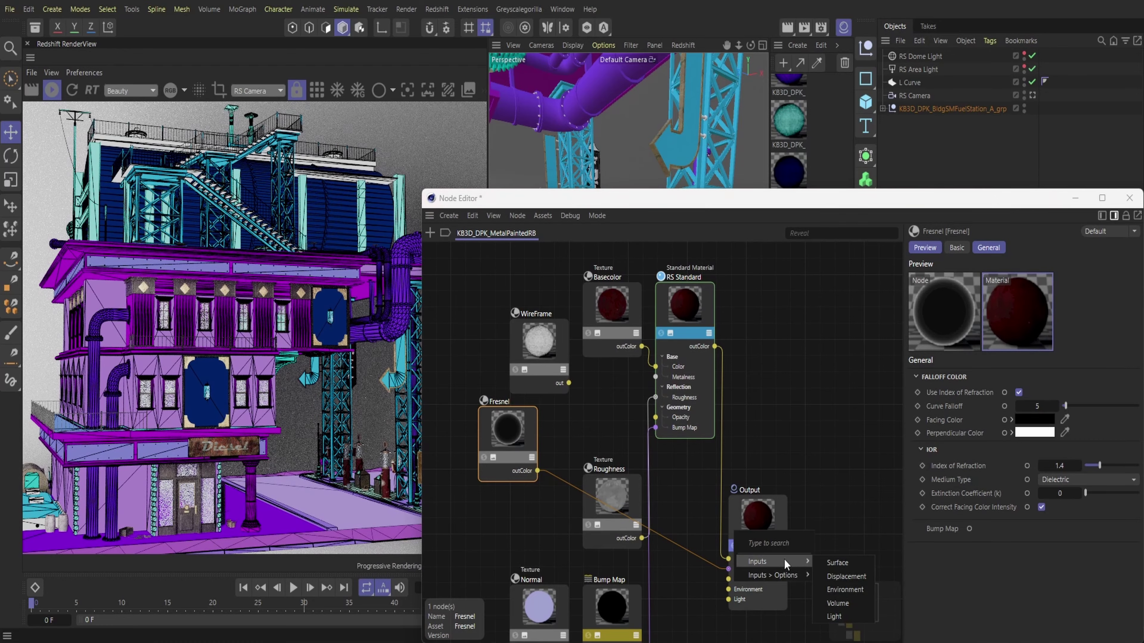
left_click(840, 564)
- Set the MetalPaintedRB WireFrame's polygon colour to blue (H 229, S 97%, V 95%) and close the Node Editor
left_click(539, 342)
left_click(1020, 373)
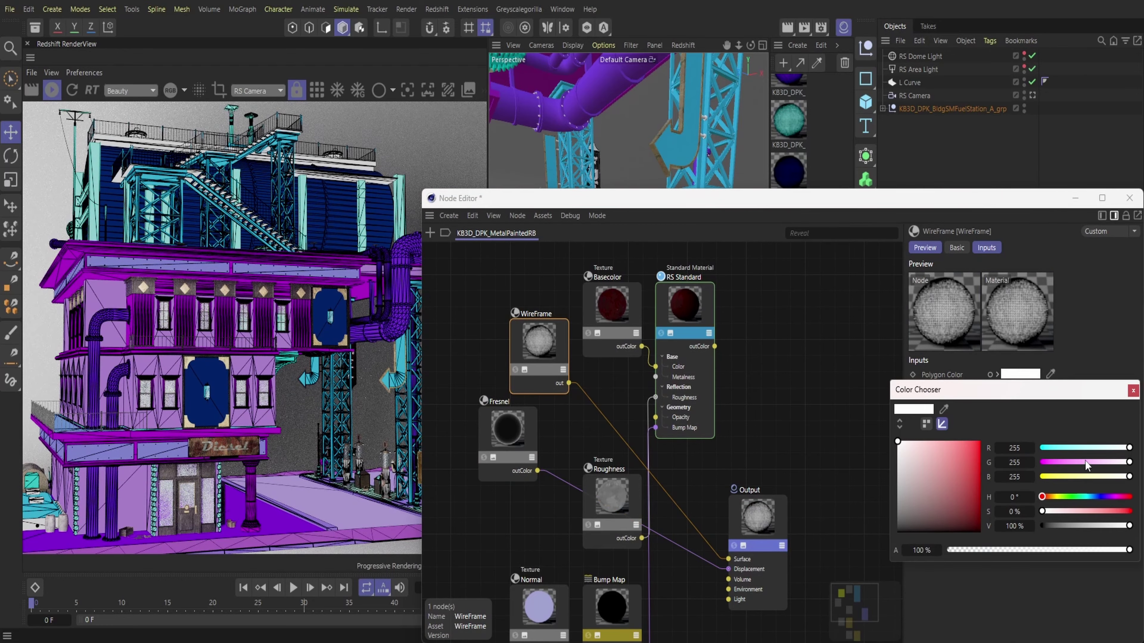
left_click(1082, 448)
left_click(1074, 463)
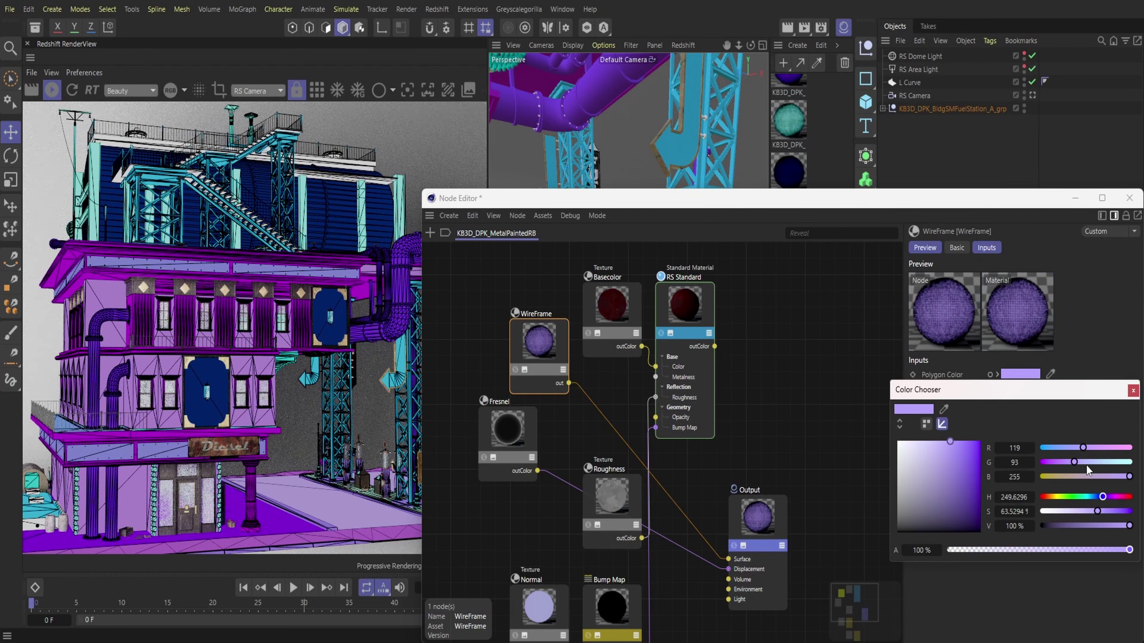
left_click(1098, 497)
left_click_drag(980, 444, 977, 445)
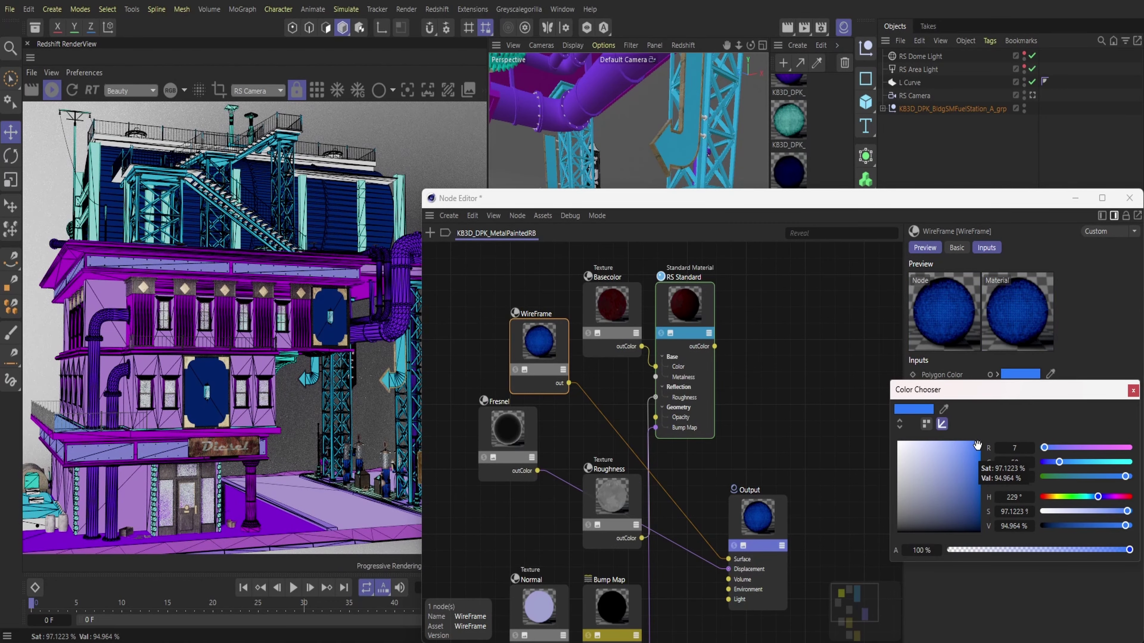
left_click(1129, 198)
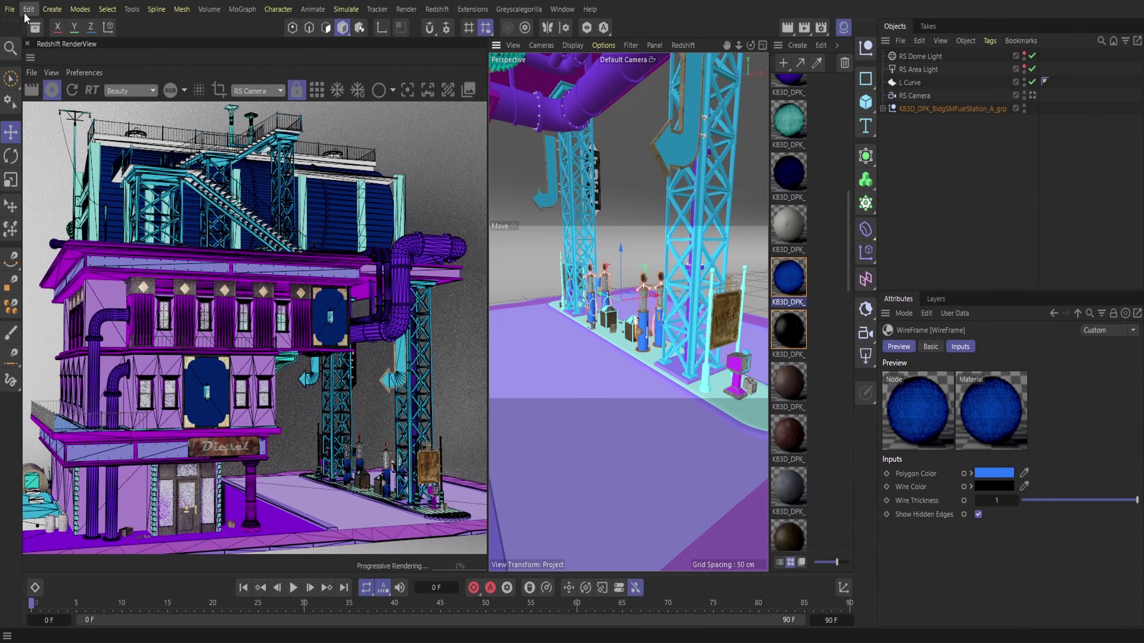
- Open the gas pump's KB3D_DPK_GlassDirty material graph and add WireFrame and Fresnel nodes
scroll(817, 407, "down", 3)
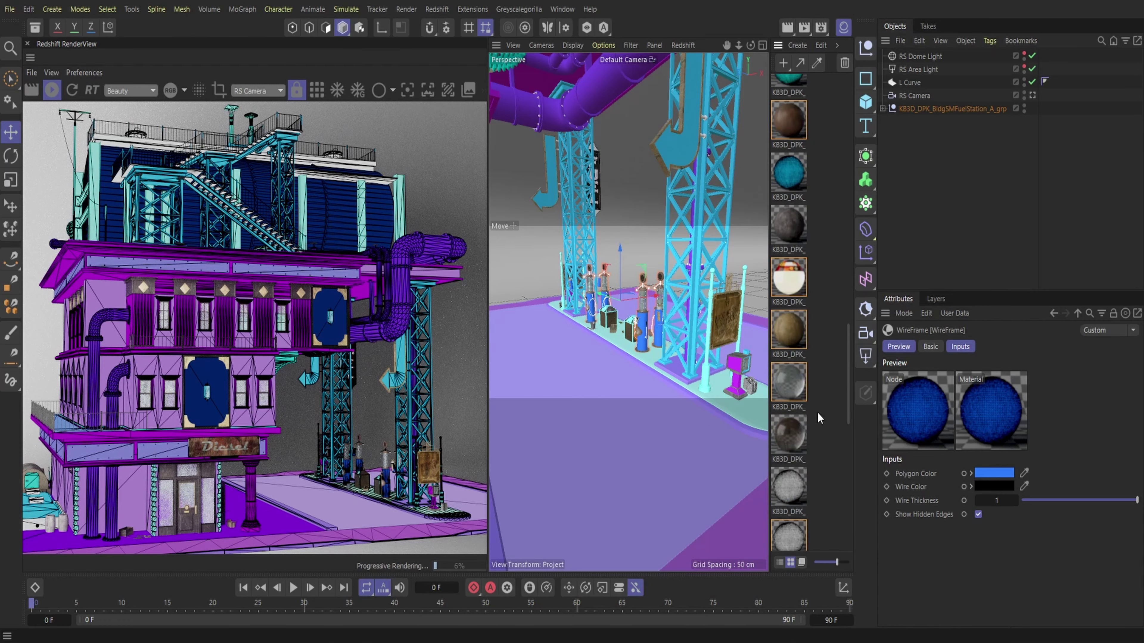
double_click(788, 382)
left_click(427, 232)
type("wire")
double_click(475, 288)
left_click(428, 233)
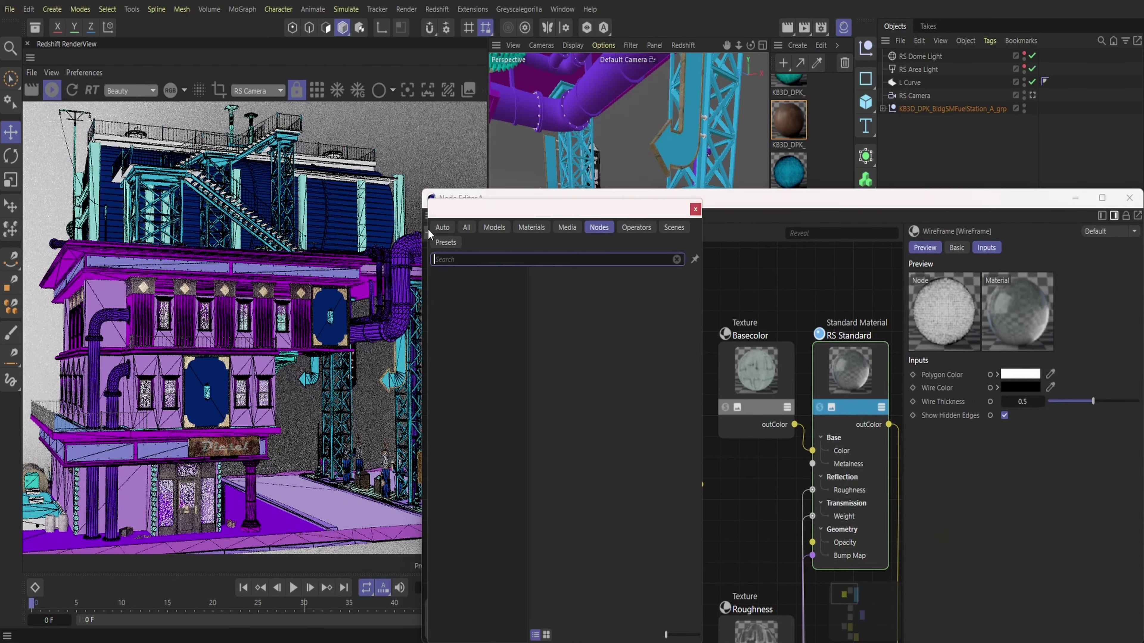
type("fre")
double_click(473, 289)
- In the GlassDirty graph, set RS Standard's reflection weight to 0 and connect Fresnel to the Output's Displacement and WireFrame to its Surface
left_click_drag(658, 428, 611, 544)
left_click(850, 383)
left_click_drag(1049, 502, 973, 503)
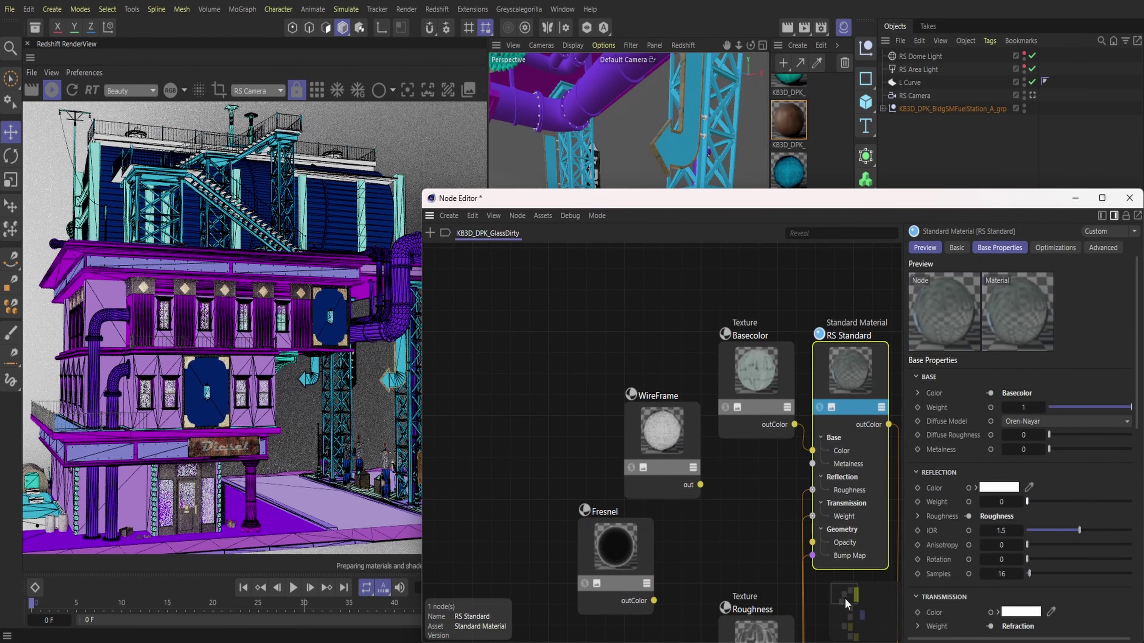
left_click_drag(845, 604, 867, 624)
left_click_drag(767, 513, 765, 543)
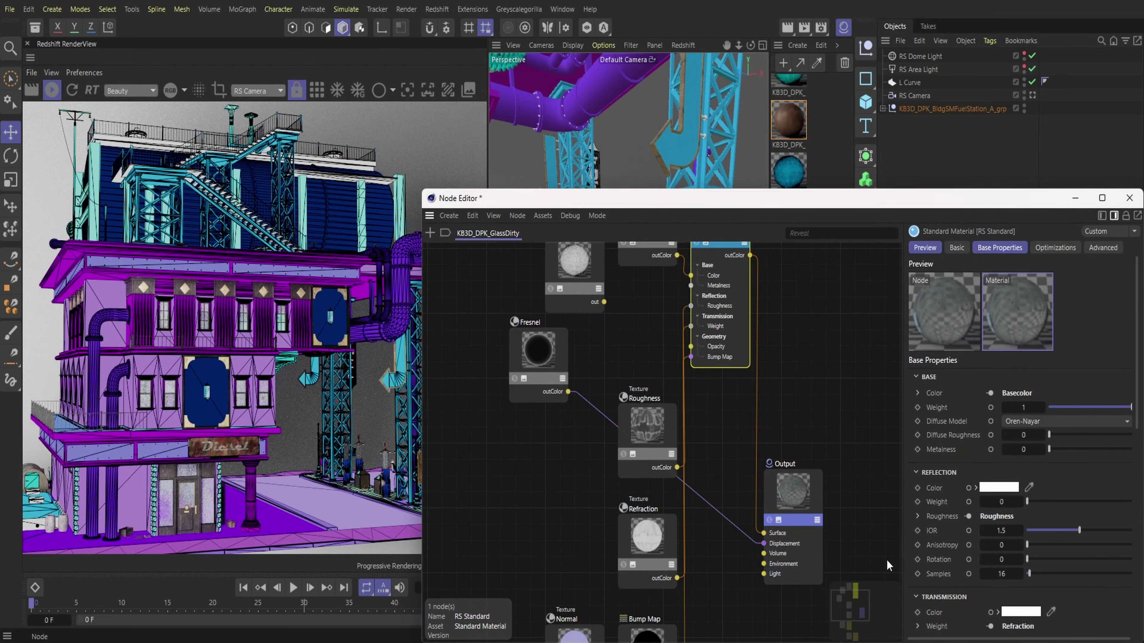
left_click(579, 304)
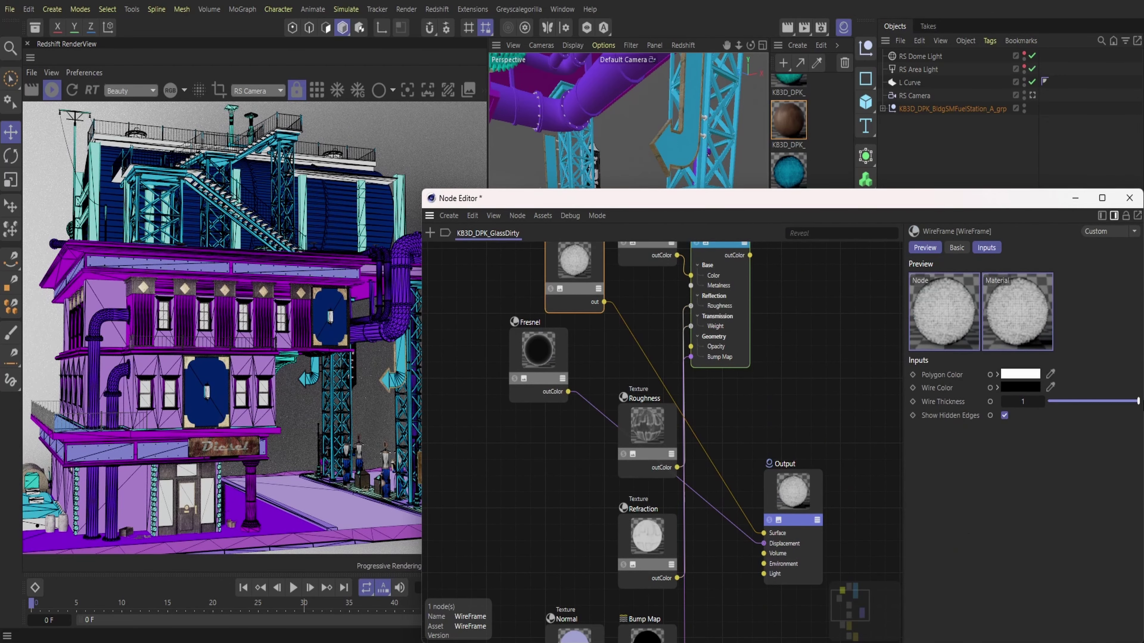
- Set the GlassDirty WireFrame's polygon colour to light cyan and put the Node Editor away
left_click(1019, 374)
left_click(1082, 447)
left_click(1132, 389)
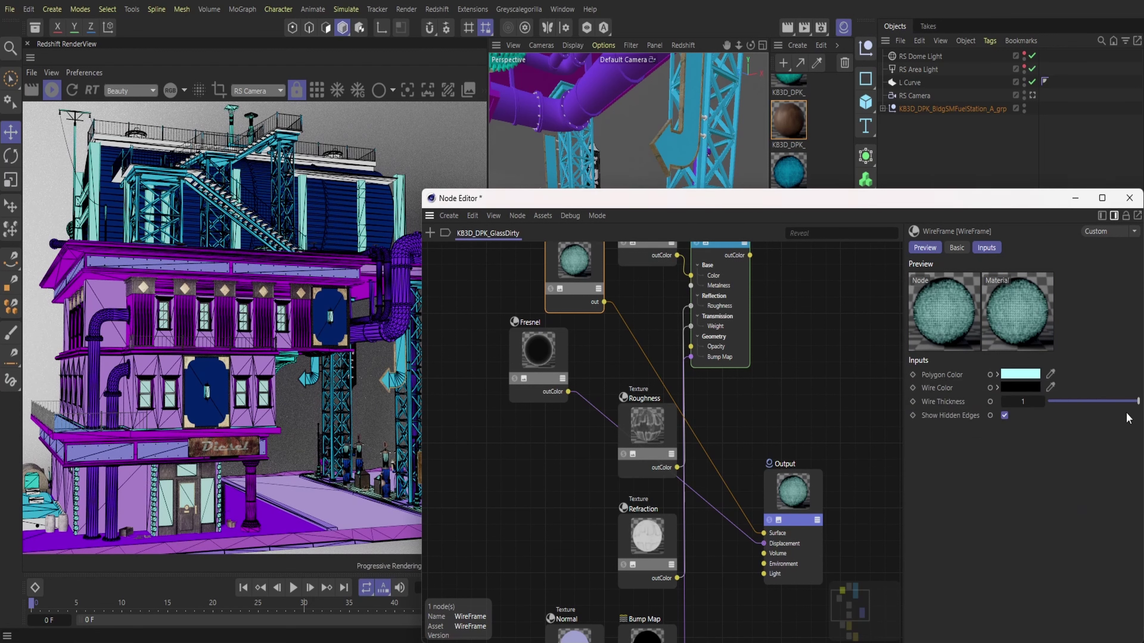
left_click(1075, 198)
- Check the gas pumps in the render through the Perspective camera, then return the RenderView to RS Camera
left_click_drag(727, 45, 726, 65)
left_click(258, 90)
left_click(252, 105)
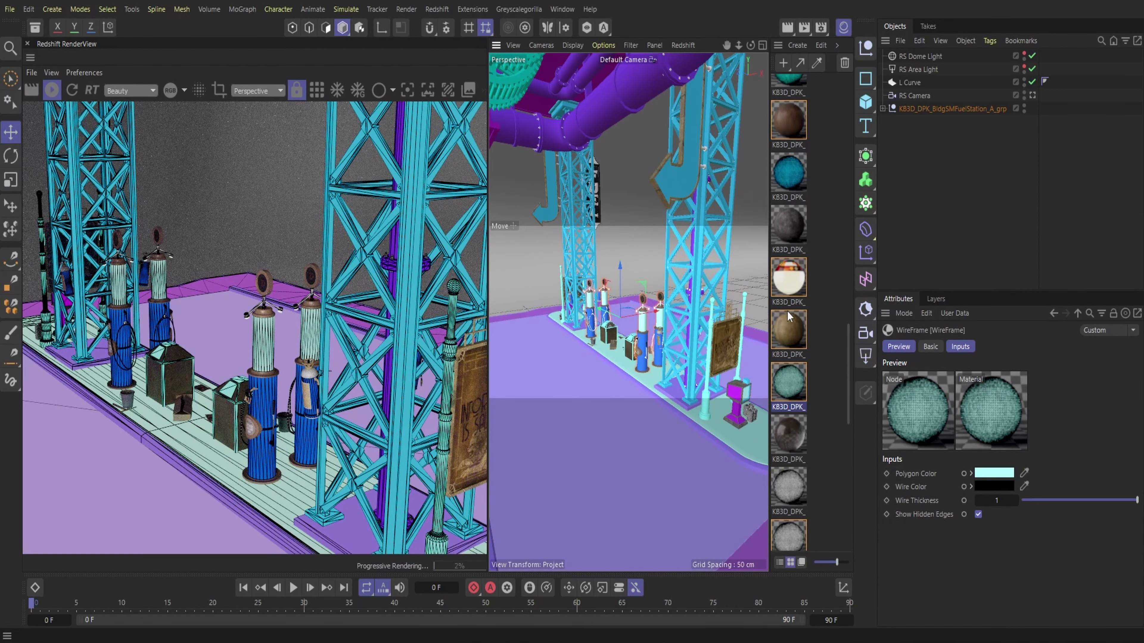
left_click(242, 90)
left_click(252, 129)
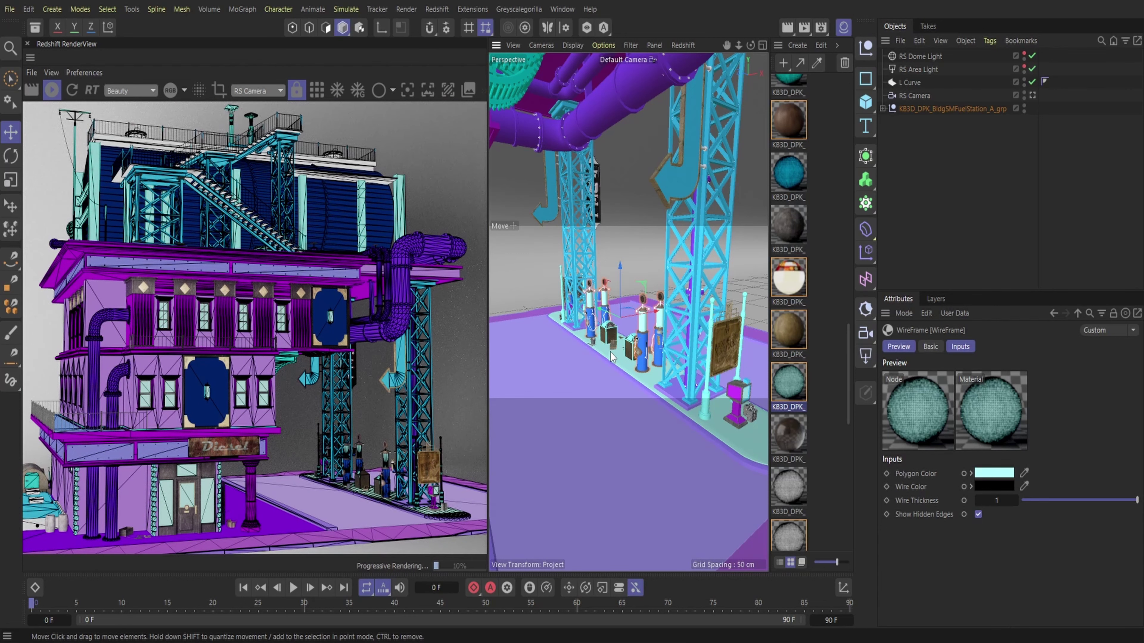
- Select the sign beside the gas pumps, open its KB3D_DPK_GoldRoughDirt material graph and add WireFrame and Fresnel nodes
left_click(720, 360)
scroll(801, 376, "down", 2)
double_click(788, 250)
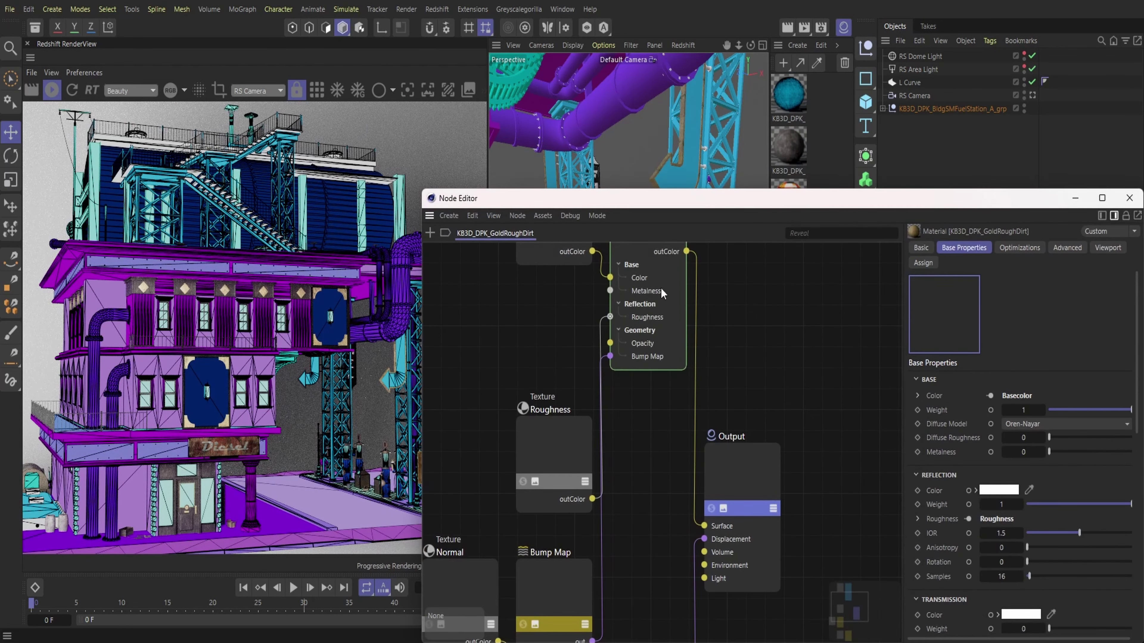
left_click(428, 234)
type("wire")
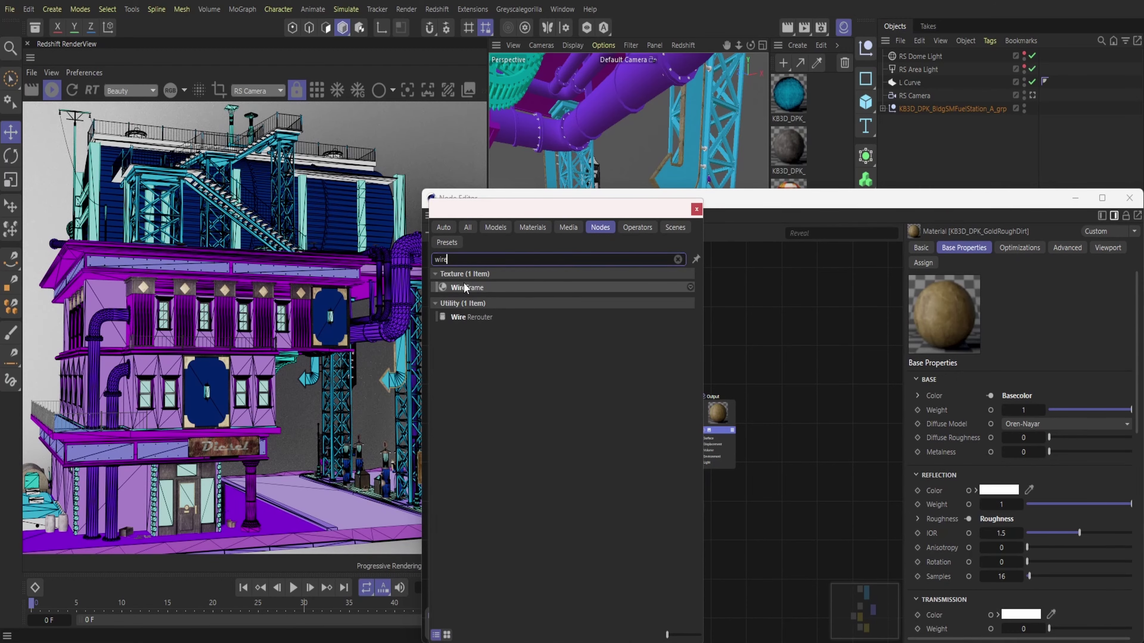
double_click(464, 287)
left_click(431, 233)
type("f")
double_click(482, 276)
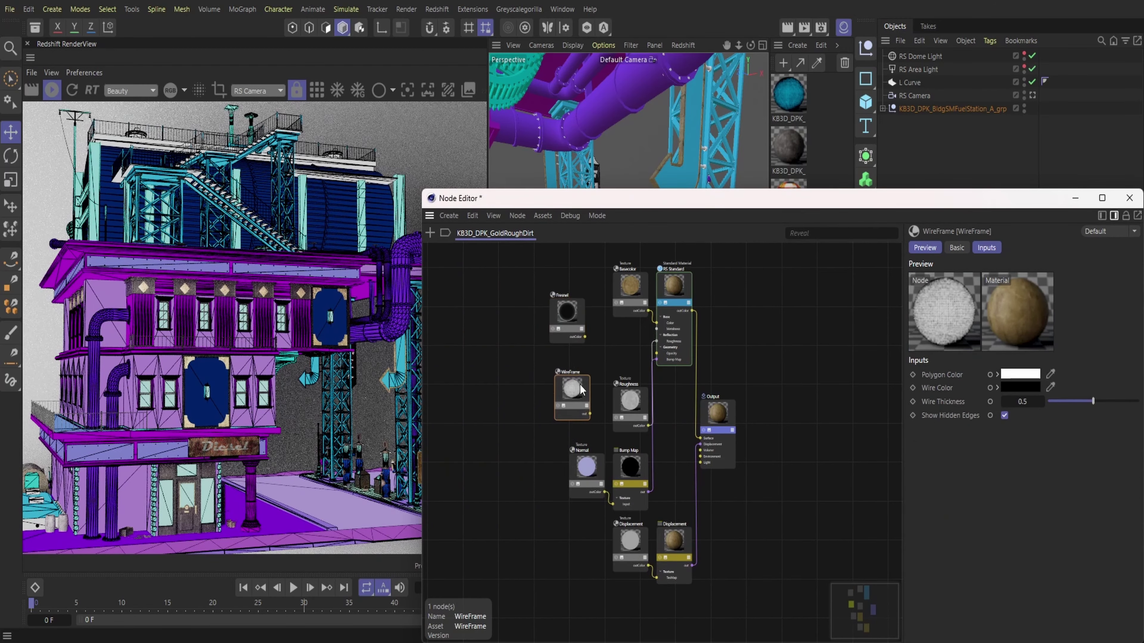
- In the GoldRoughDirt graph, connect Fresnel to the Output's Displacement and WireFrame to its Surface
left_click(703, 430)
mouse_move(739, 455)
left_click(816, 469)
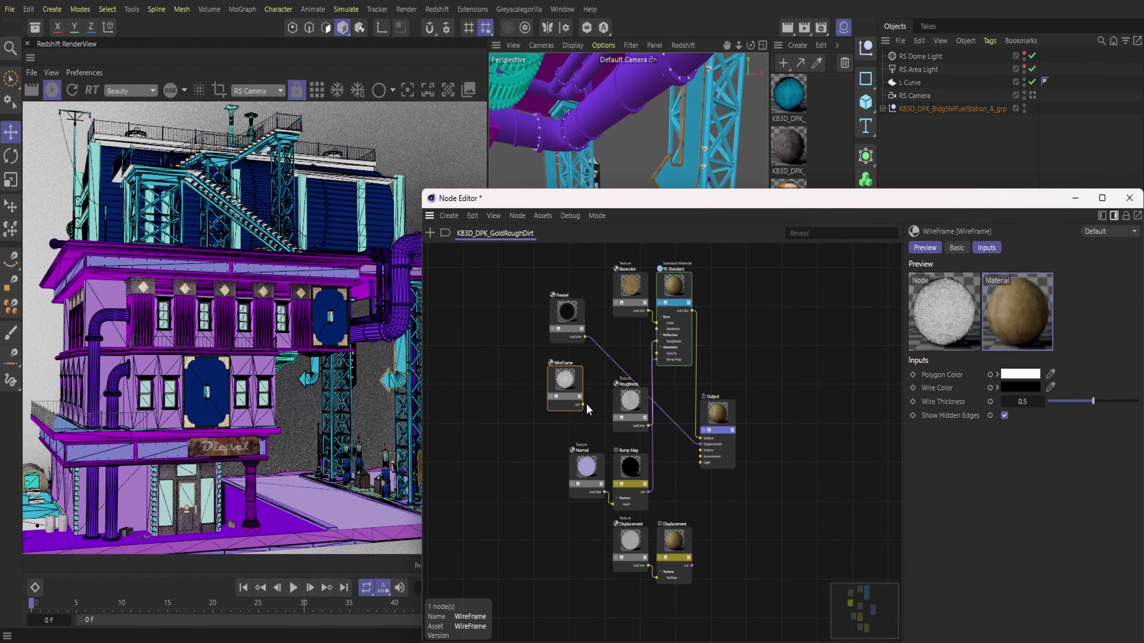
left_click(810, 446)
- Set the GoldRoughDirt WireFrame's wire thickness to 1 and polygon colour to light cyan, and close the Node Editor
left_click(681, 330)
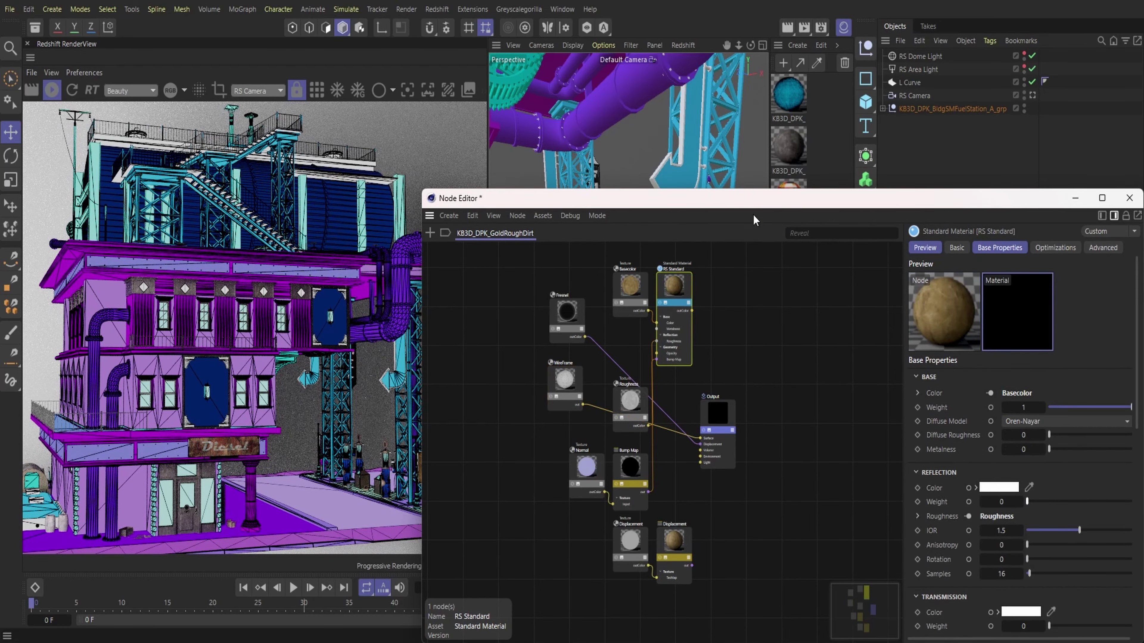
left_click_drag(756, 200, 855, 192)
left_click(675, 387)
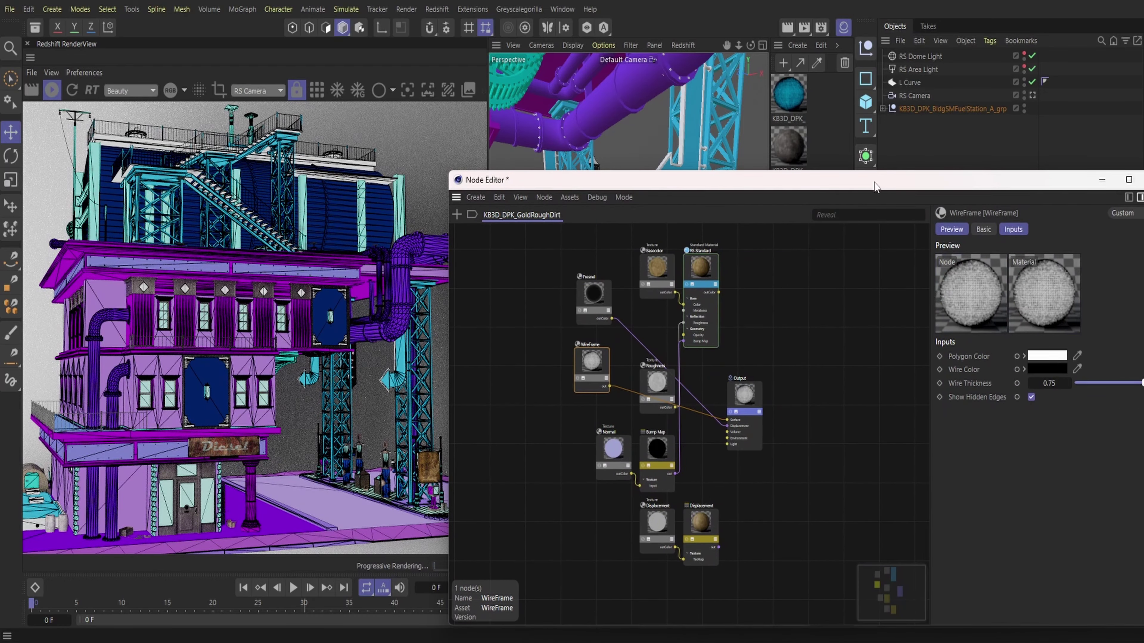
left_click(936, 329)
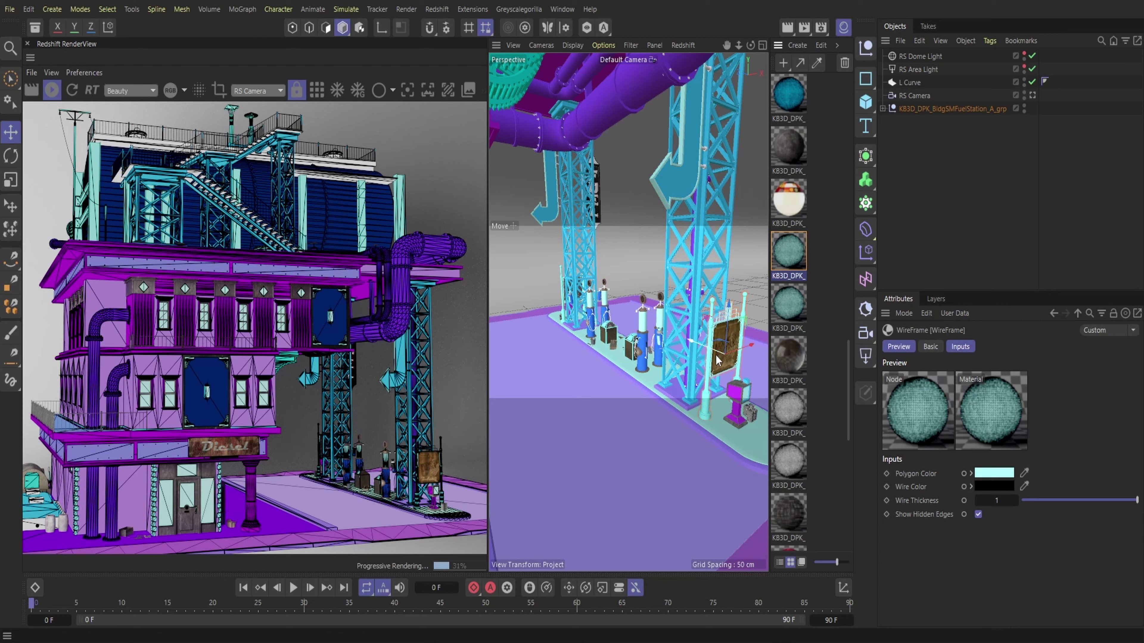
- Open the KB3D_DPK_AtlasSmallsPost material graph and add WireFrame and Fresnel nodes, placing Fresnel below WireFrame
scroll(818, 403, "up", 16)
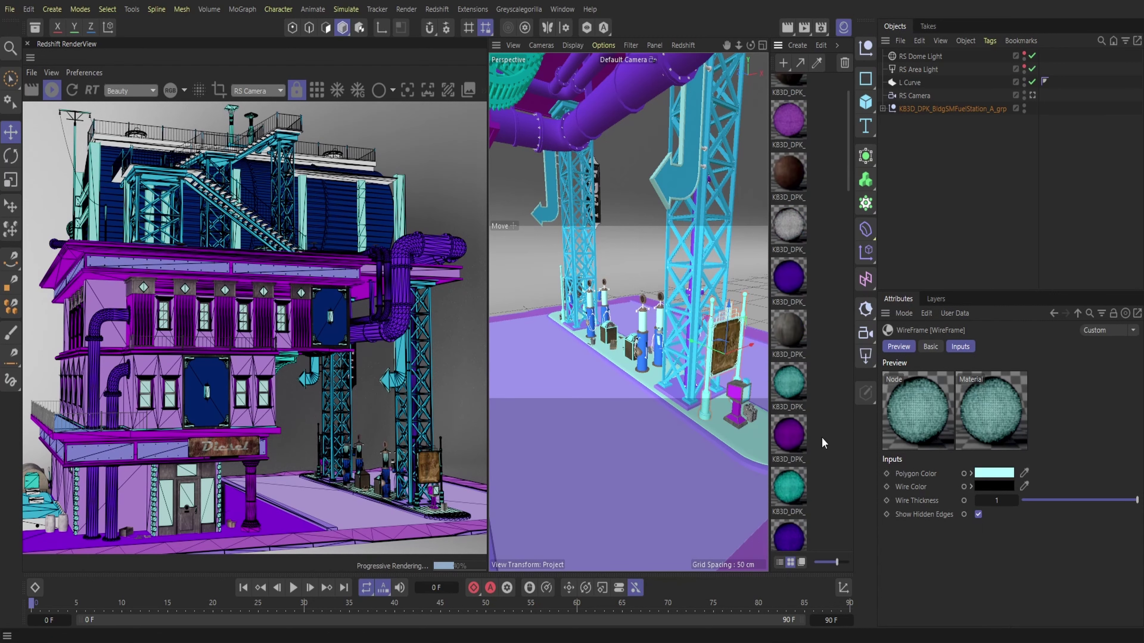
scroll(821, 437, "down", 16)
scroll(821, 437, "down", 7)
double_click(794, 462)
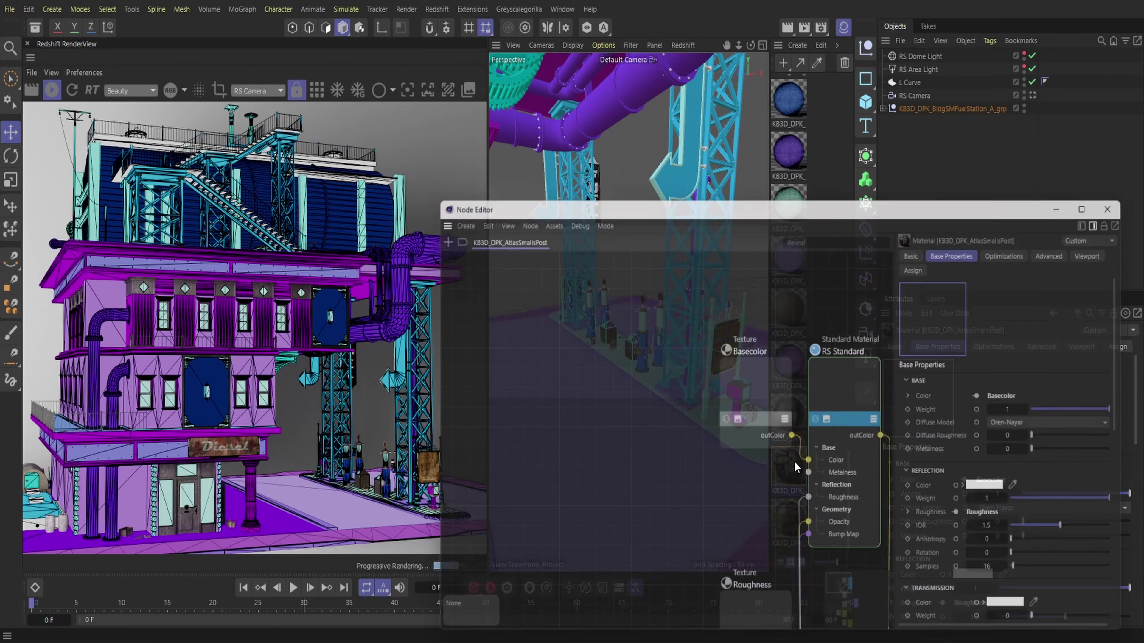
type("cwire")
double_click(481, 286)
left_click(847, 426)
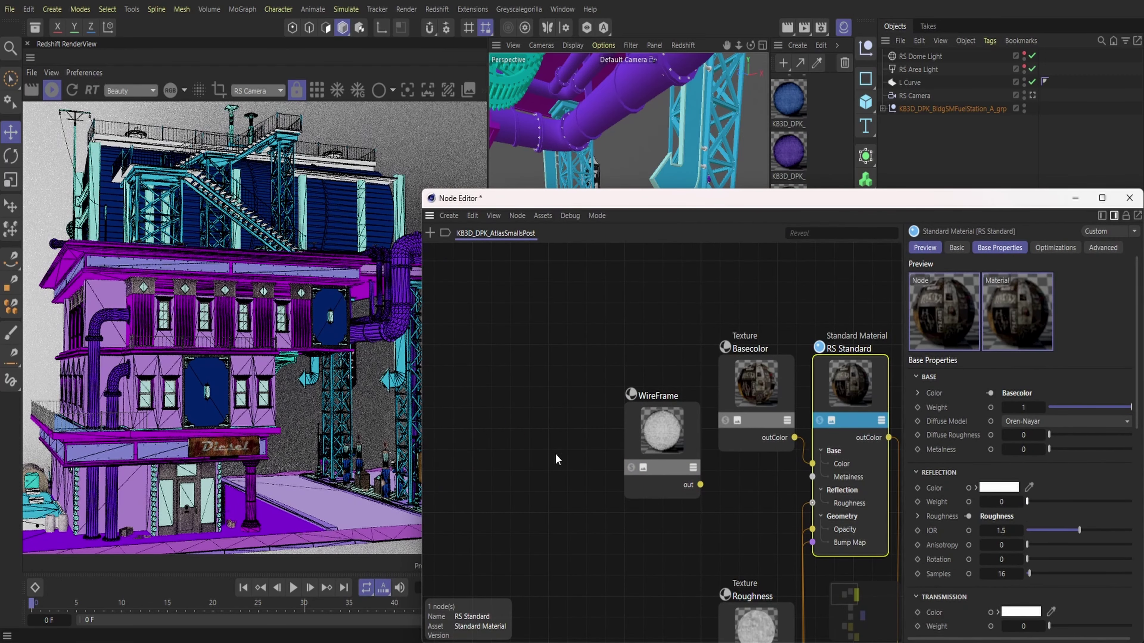
key("c")
double_click(469, 298)
left_click_drag(646, 431, 637, 556)
- In the AtlasSmallsPost graph, connect Fresnel to the Output's Displacement and WireFrame to its Surface
scroll(869, 370, "down", 3)
left_click_drag(831, 593, 839, 602)
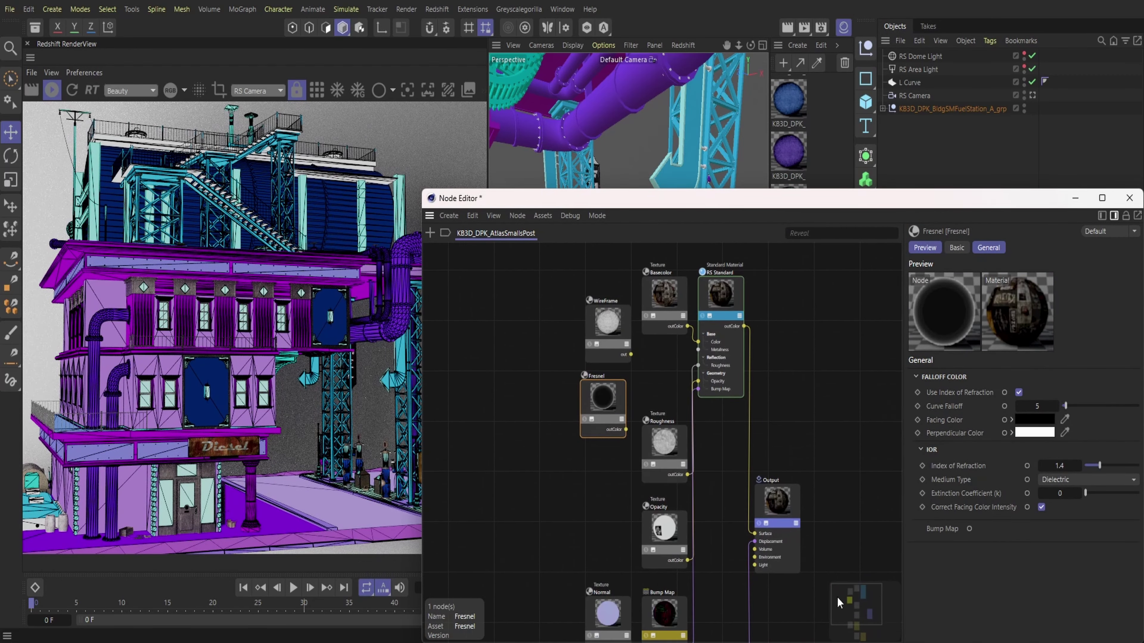
left_click_drag(762, 520, 763, 521)
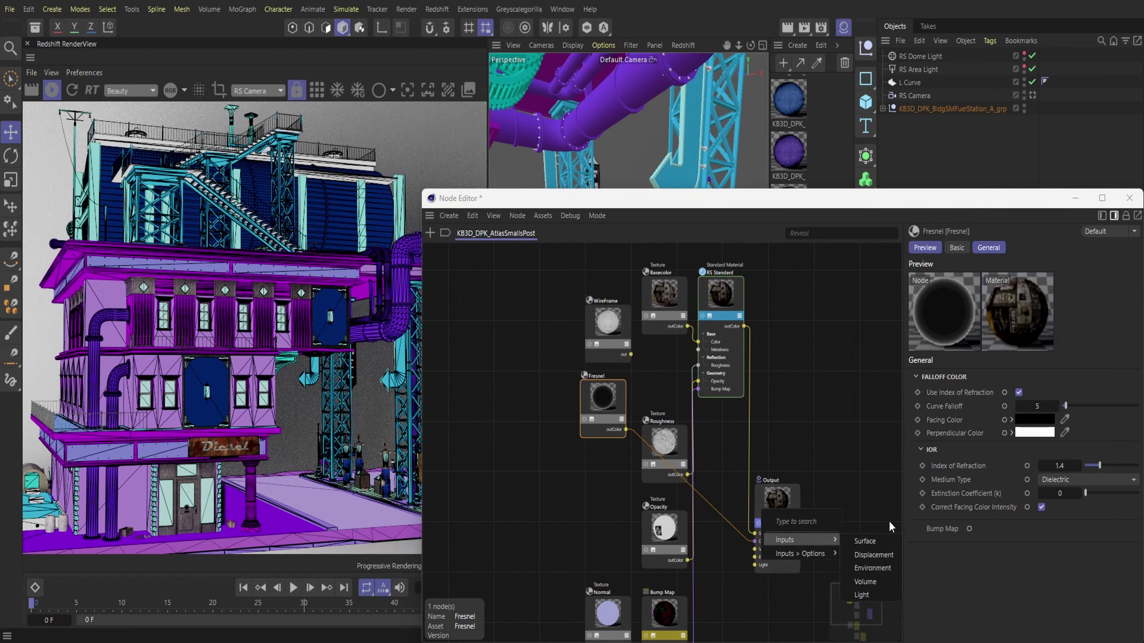
left_click(882, 542)
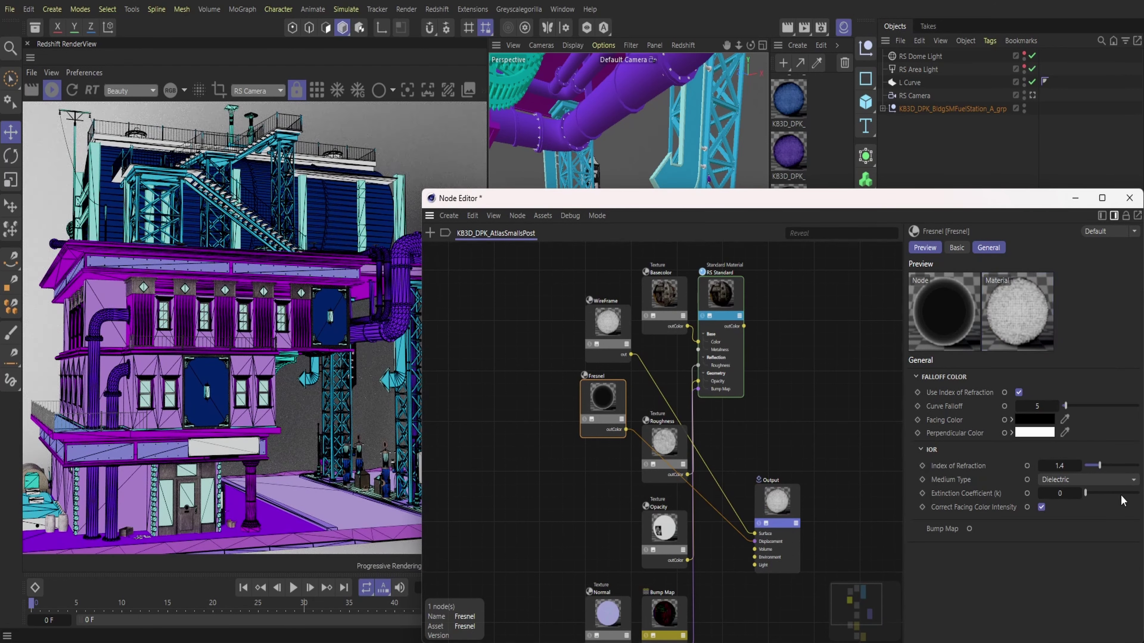
- Select the AtlasSmallsPost WireFrame node, and undo back to before its connection to the Output's Surface
left_click(609, 352)
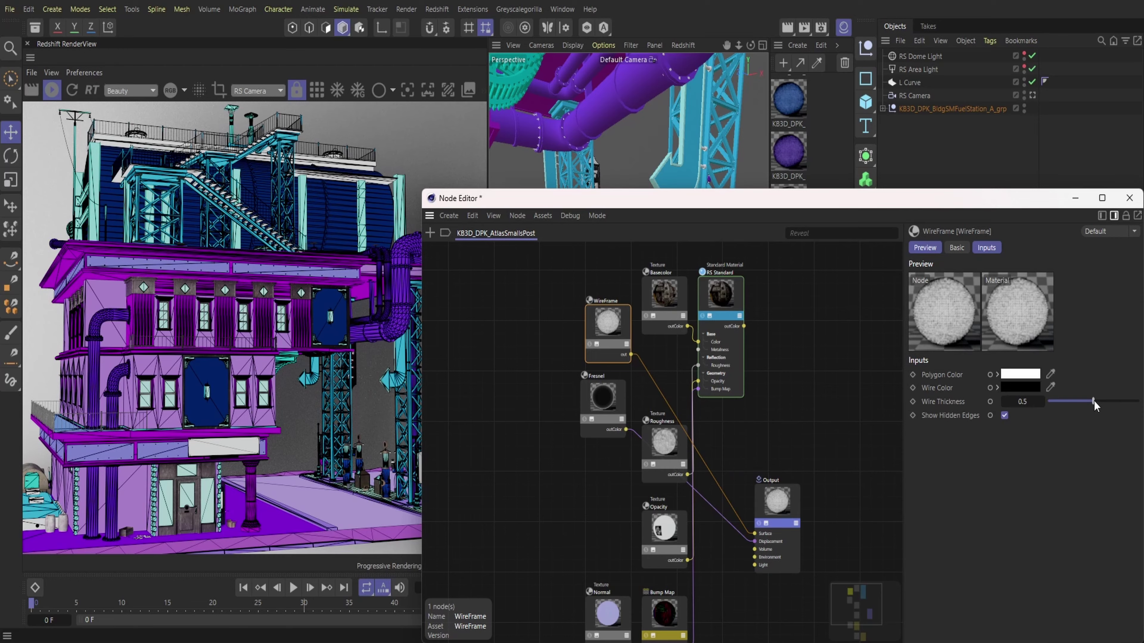
left_click(28, 7)
left_click(39, 50)
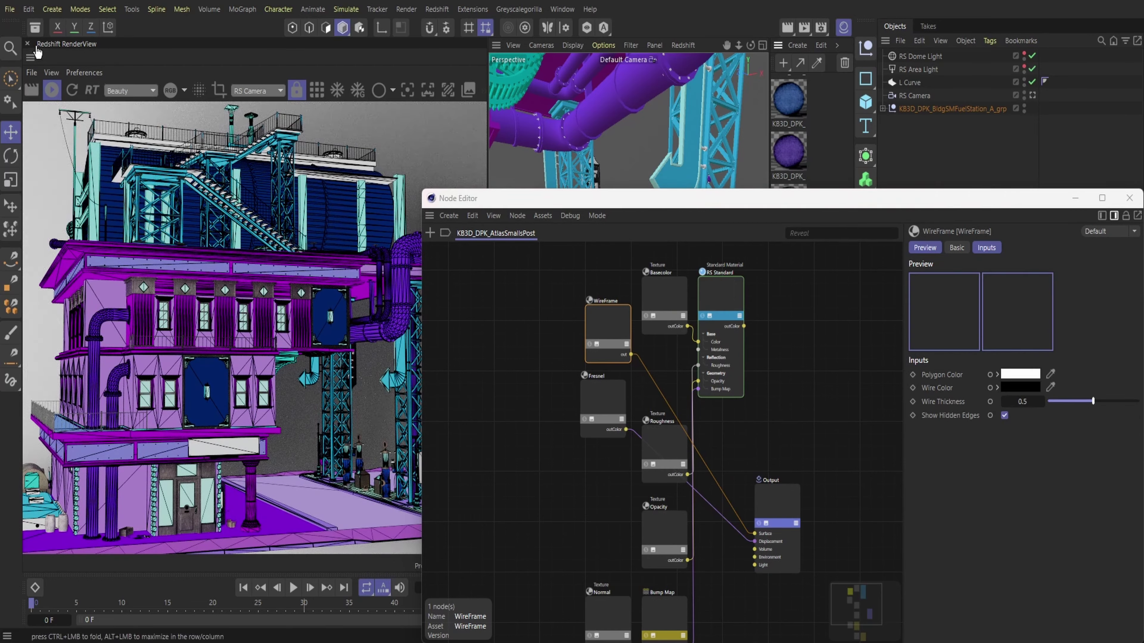
left_click(28, 8)
left_click(39, 49)
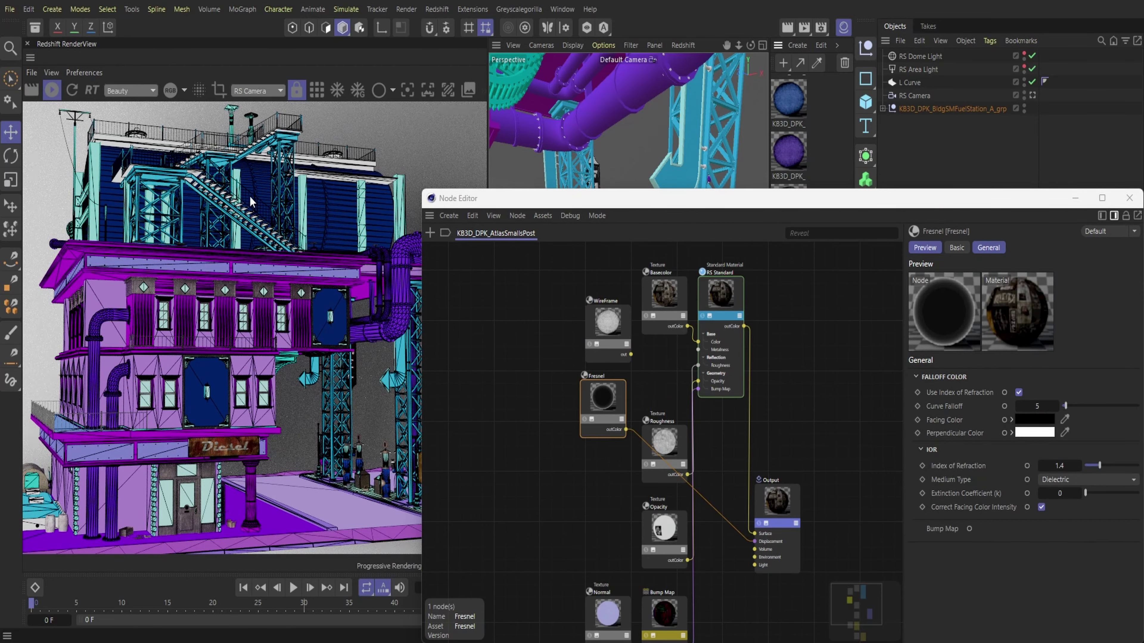
- Set the AtlasSmallsPost RS Standard node's reflection, transmission and coat colours to light cyan
left_click(721, 297)
left_click(1018, 488)
left_click(1057, 549)
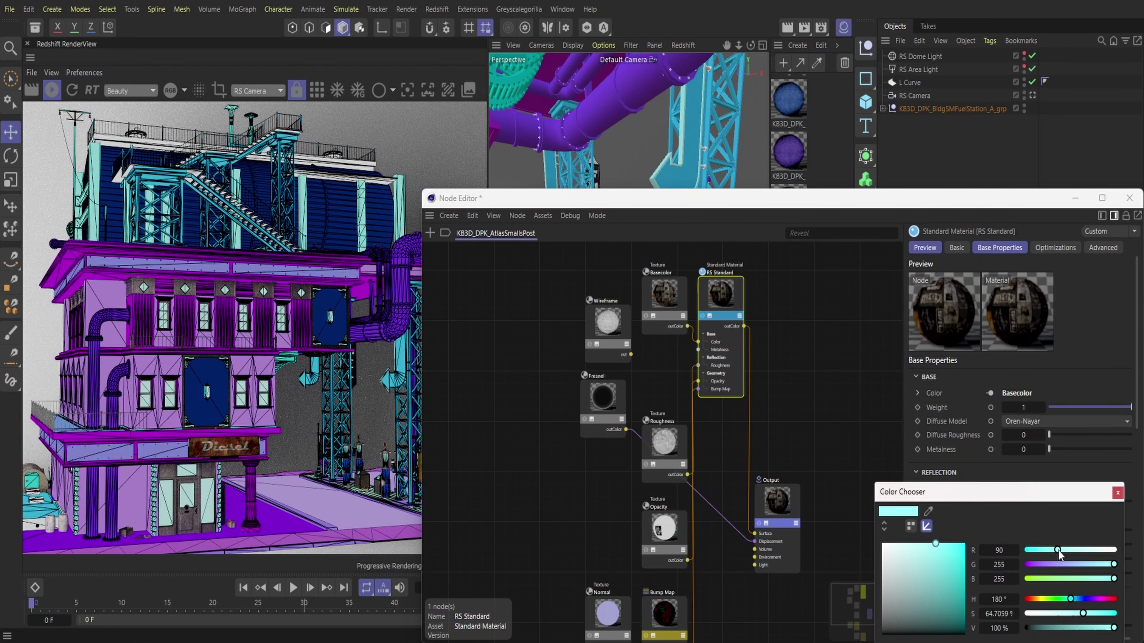
scroll(1099, 550, "down", 3)
left_click(1019, 535)
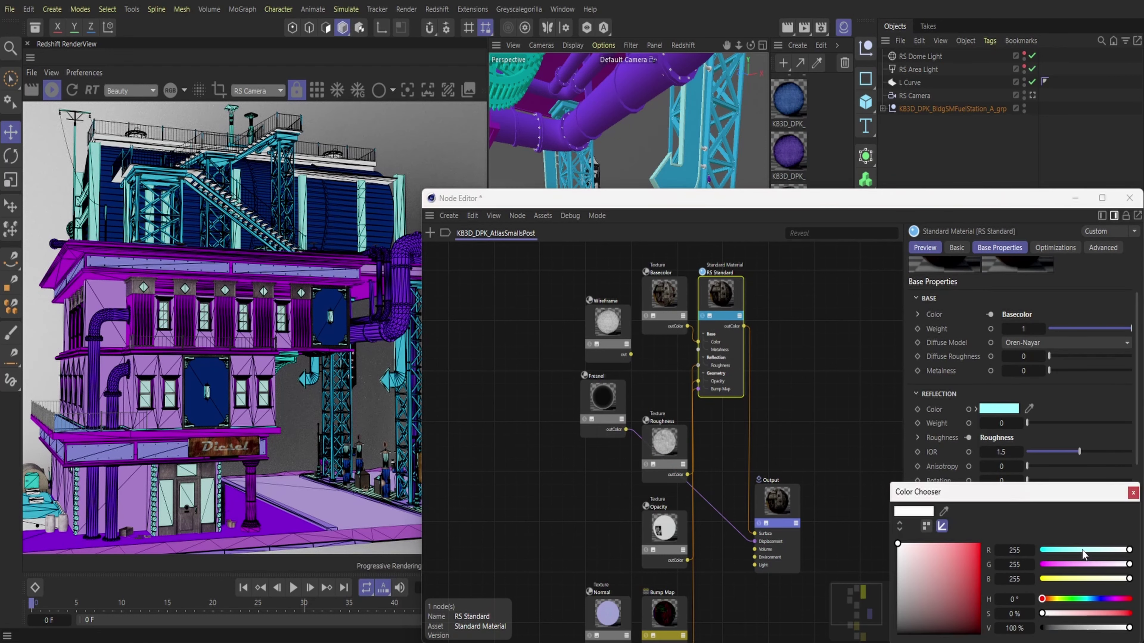
left_click(1081, 550)
scroll(1080, 541, "down", 3)
left_click(1000, 581)
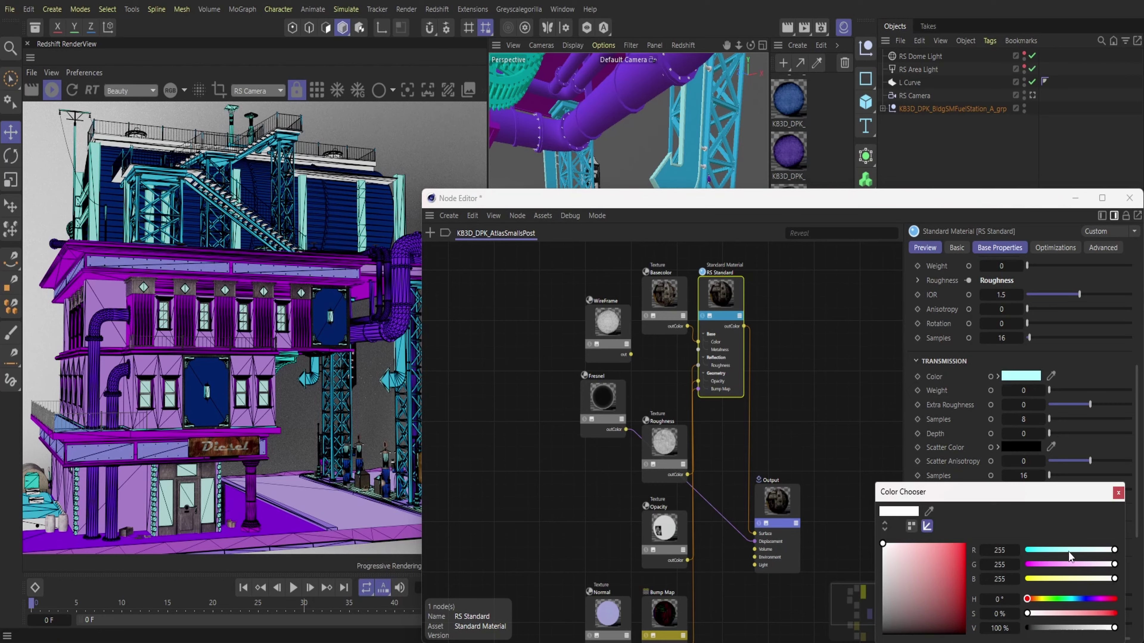
left_click(1068, 551)
left_click_drag(593, 201, 560, 164)
- Set the RS Standard node's emission colour and overall tint to light cyan
scroll(967, 516, "down", 4)
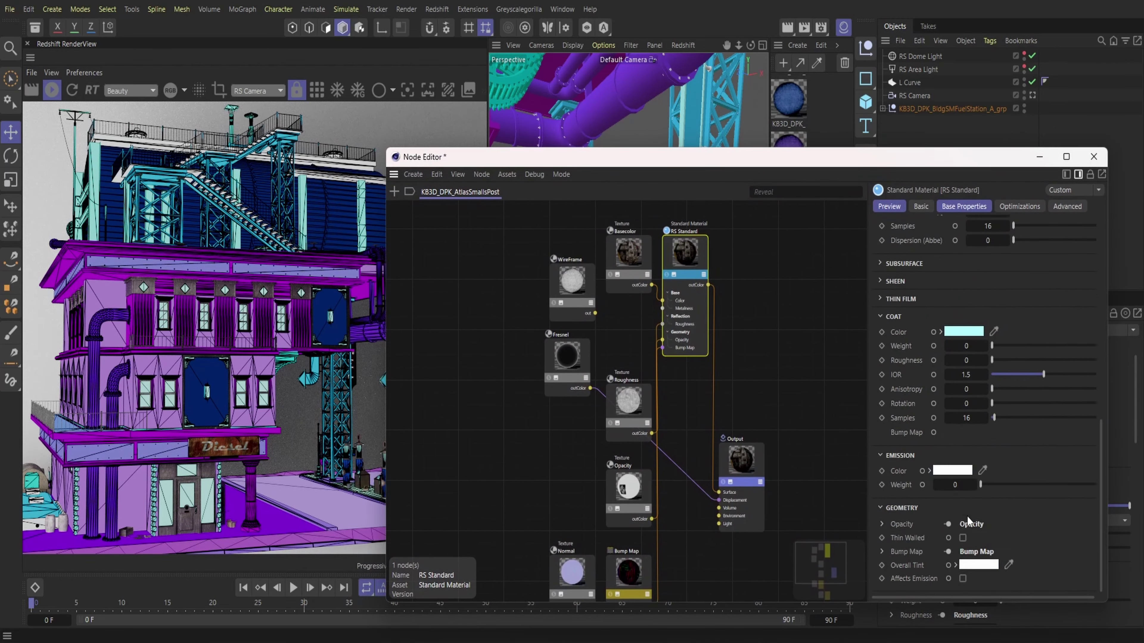
left_click(952, 470)
left_click(1014, 544)
left_click(979, 565)
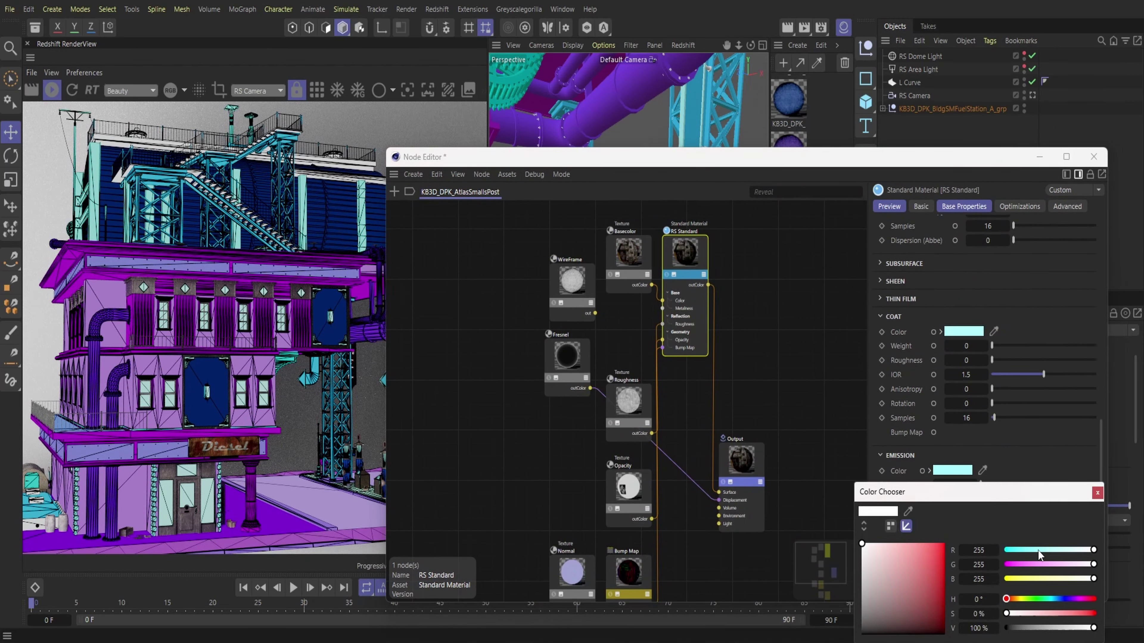
left_click(1039, 549)
scroll(1011, 535, "up", 10)
- Inspect the AtlasSmallsPost Basecolor texture settings and reconnect WireFrame to the Output's Surface in place of RS Standard
left_click(631, 263)
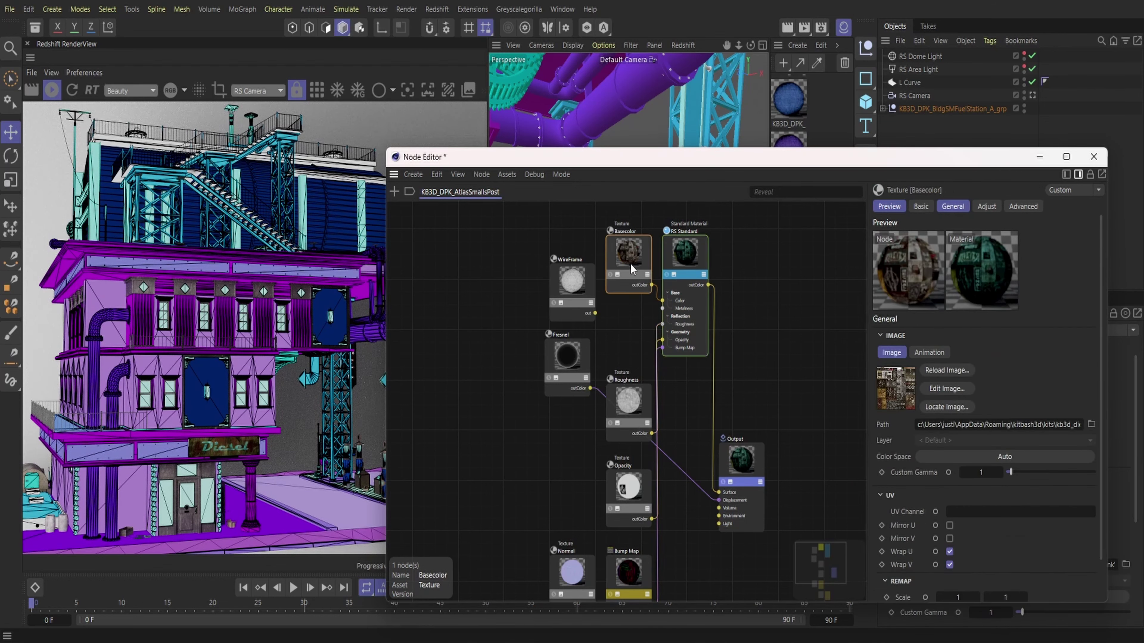
scroll(1035, 509, "down", 1)
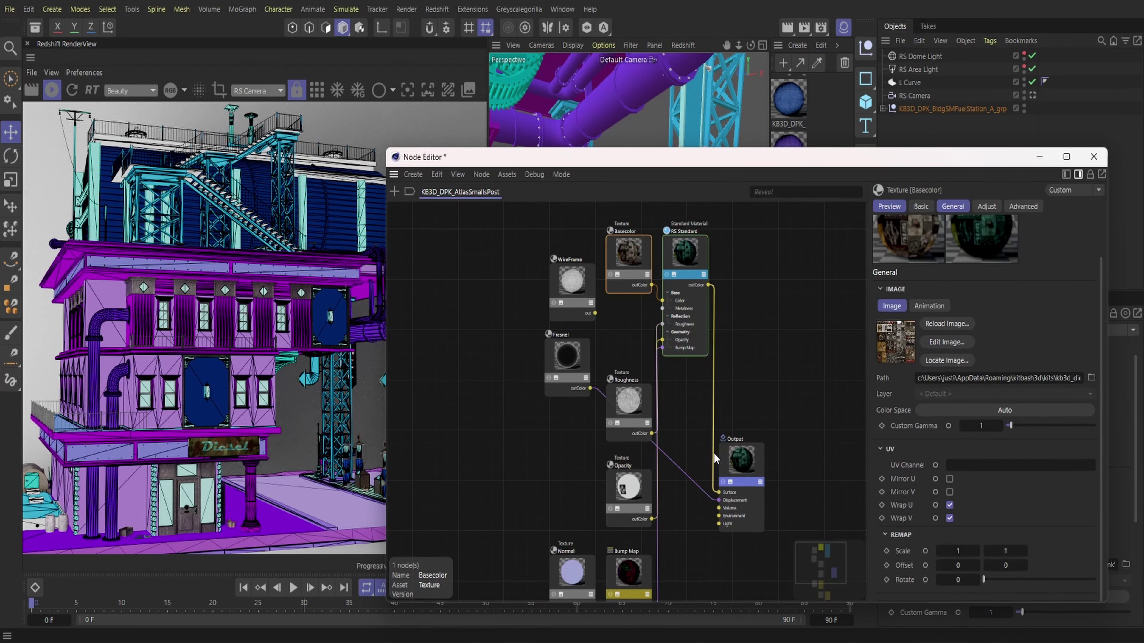
left_click_drag(719, 492, 595, 313)
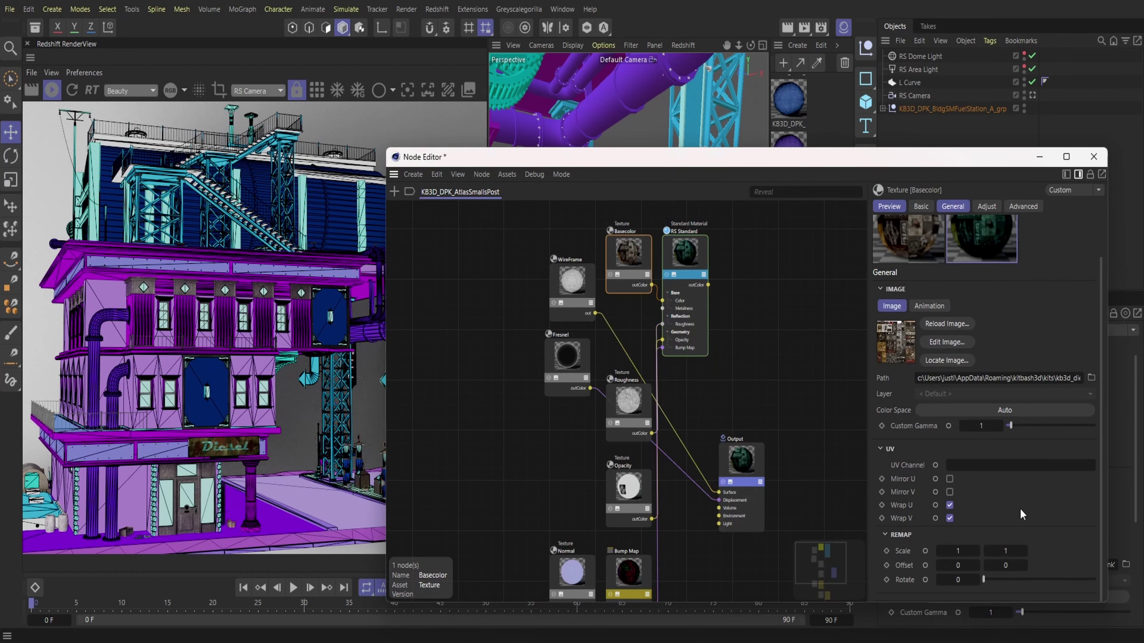
- Set the AtlasSmallsPost WireFrame's wire thickness to 1 and polygon colour to bright cyan, and close the Node Editor
double_click(573, 309)
left_click(846, 208)
left_click(985, 332)
left_click_drag(1049, 406, 1018, 408)
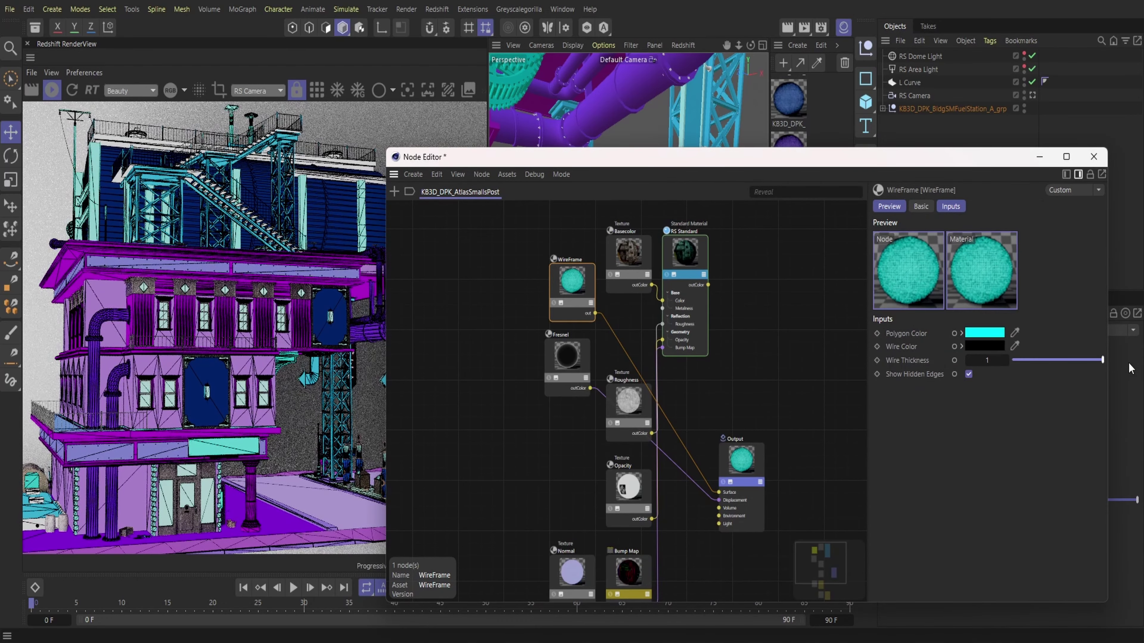
left_click(1093, 156)
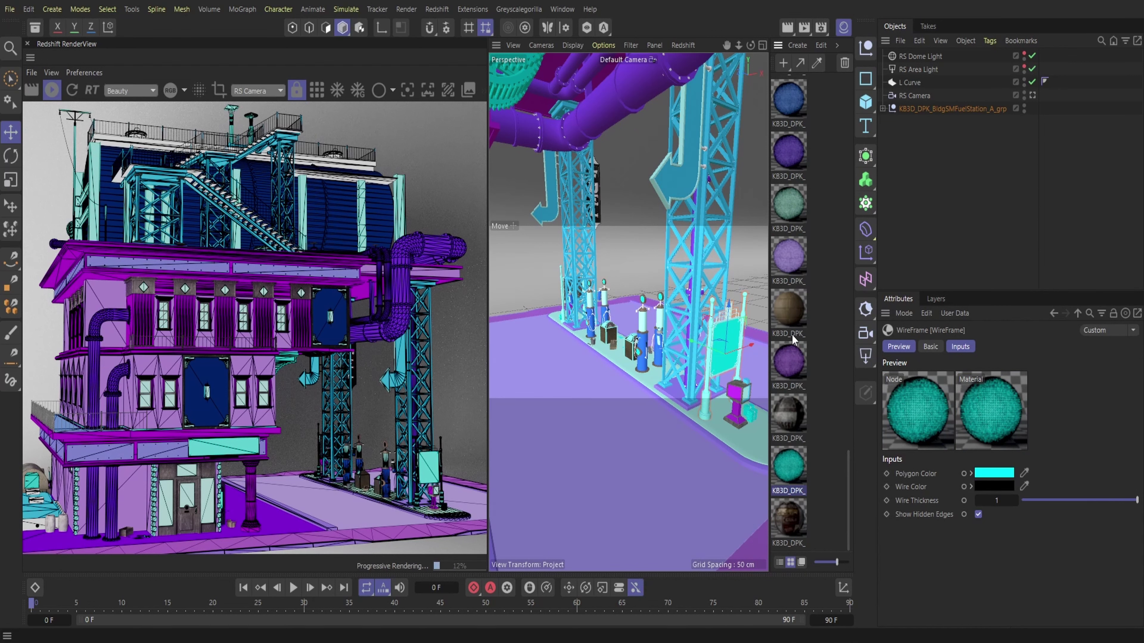
- Select the trash can beside the gas pumps, open its KB3D_DPK_MetalPGreenOld material graph and add WireFrame and Fresnel nodes
left_click(609, 338)
scroll(824, 348, "up", 5)
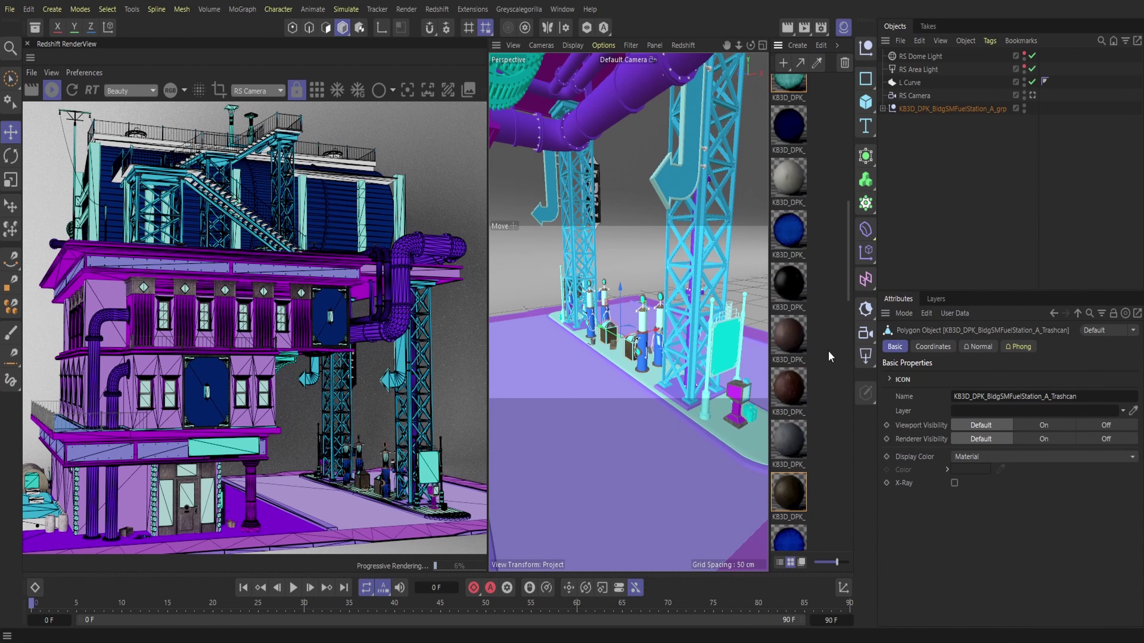
double_click(789, 335)
double_click(482, 280)
type("wire")
double_click(482, 282)
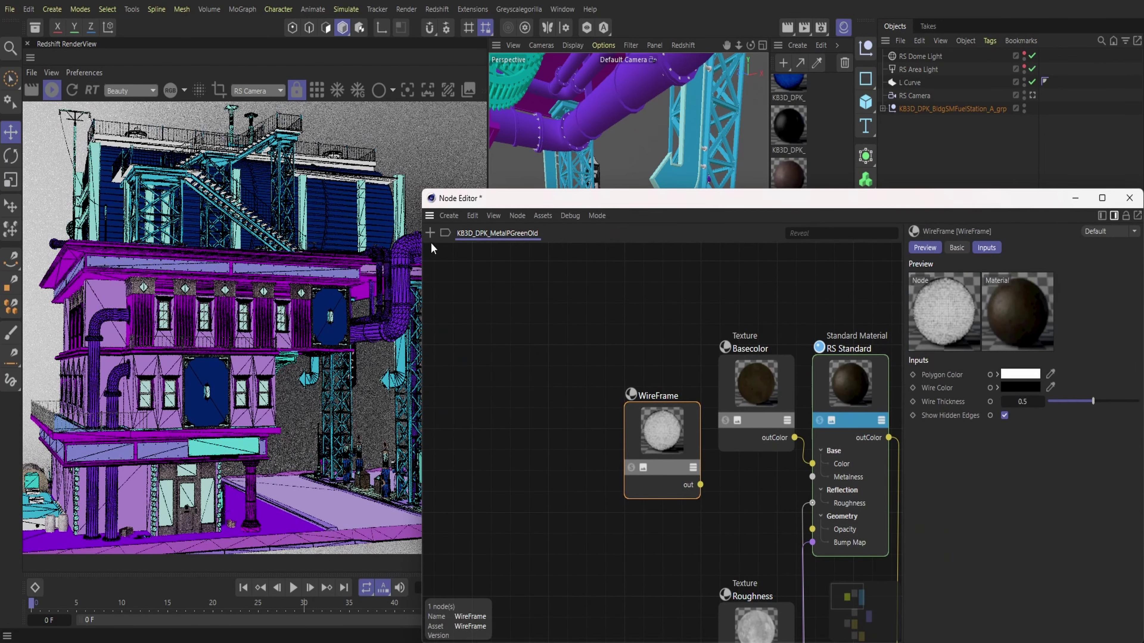
key("shift+c")
type("fre")
double_click(468, 276)
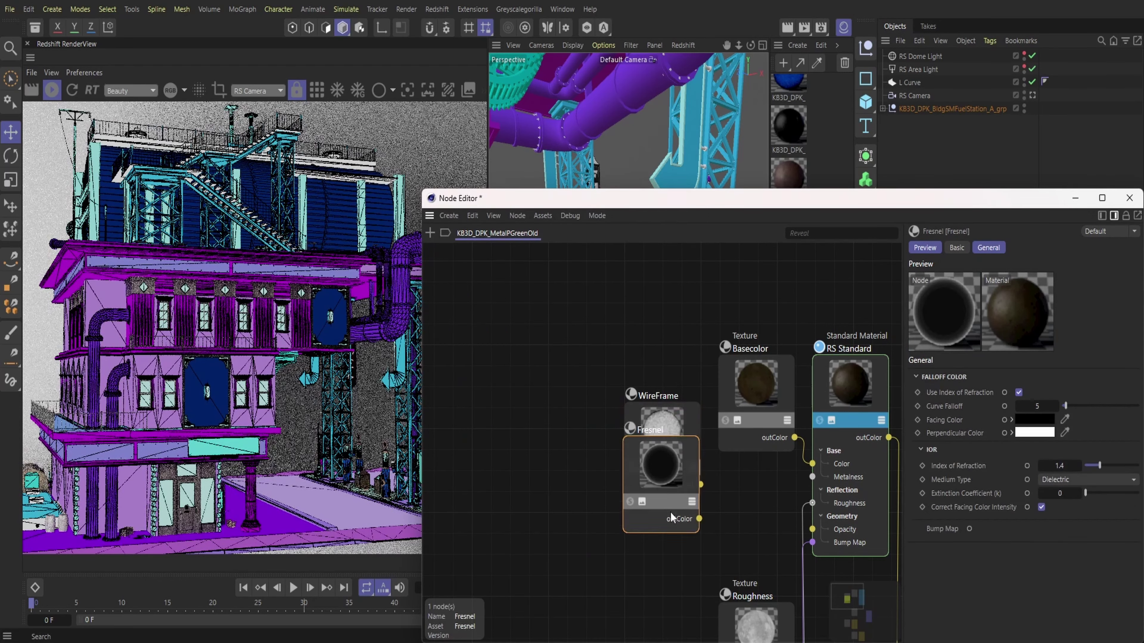
left_click_drag(671, 516, 662, 618)
- In the MetalPGreenOld graph, try linking Fresnel to the Output node and connect WireFrame to its Surface
scroll(865, 596, "down", 2)
middle_click_drag(860, 601, 668, 439)
left_click_drag(538, 451, 719, 495)
mouse_move(756, 524)
left_click(818, 524)
left_click_drag(548, 346, 718, 493)
left_click(818, 525)
left_click(737, 480)
left_click(664, 280)
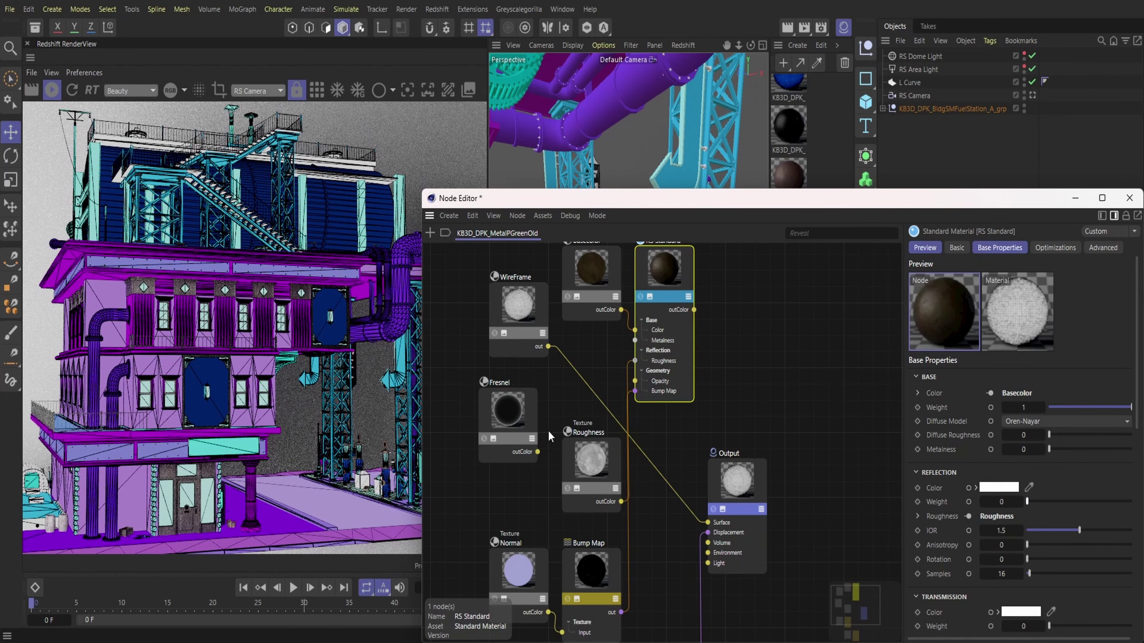
- Set the MetalPGreenOld WireFrame's wire thickness to 1 and polygon colour to blue (RGB 7, 52, 249), and close the Node Editor
left_click(518, 306)
left_click(1029, 378)
left_click(1095, 497)
left_click(976, 444)
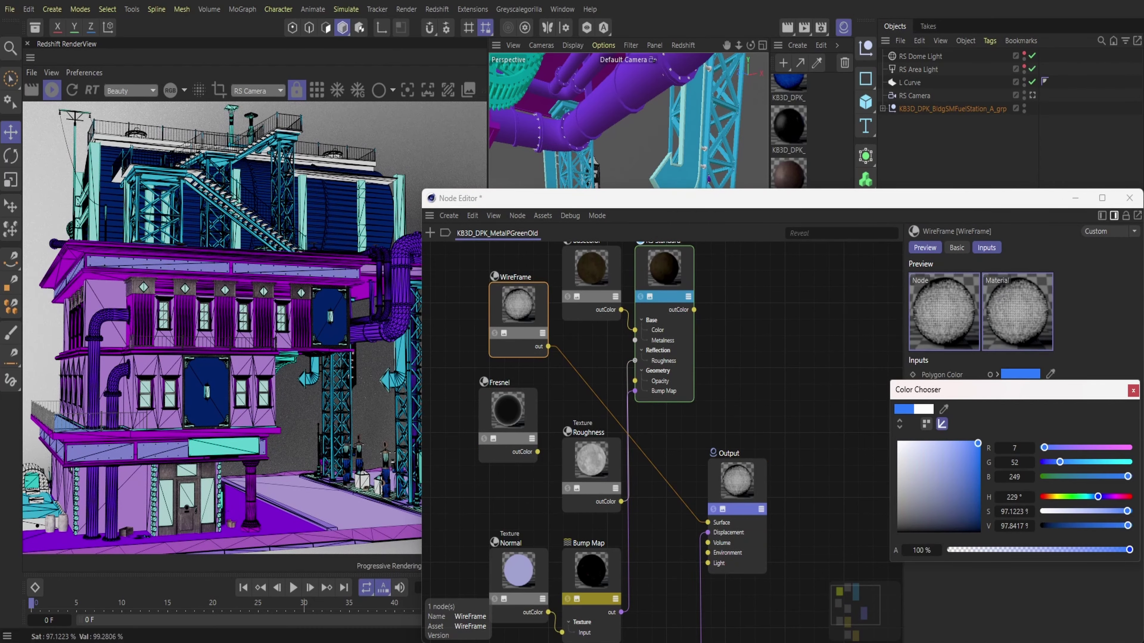
left_click(1133, 390)
left_click(1129, 198)
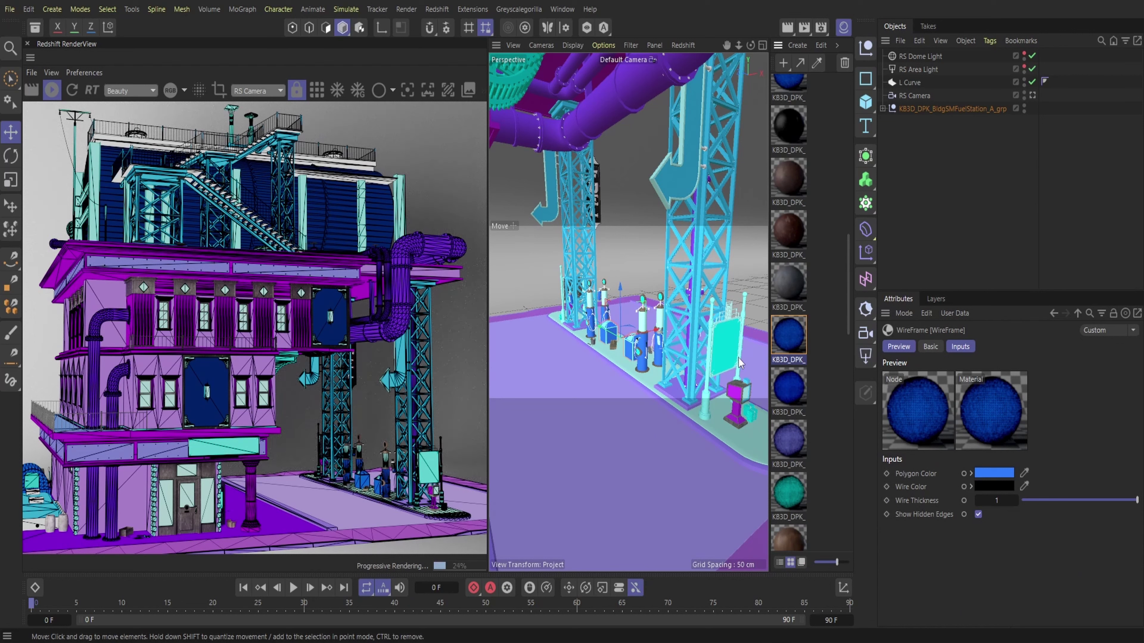
- Frame the ground-floor storefront entrance in the viewport and select the building to locate its remaining untreated materials
scroll(825, 365, "up", 10)
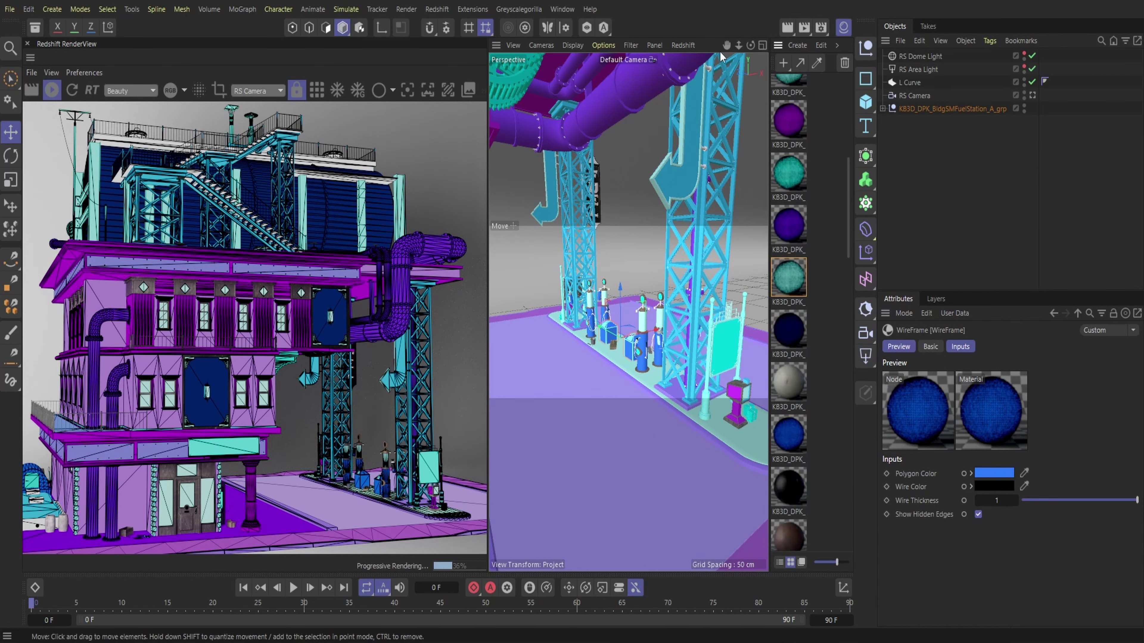
right_click_drag(693, 235, 586, 298, "alt")
left_click(586, 299)
left_click_drag(738, 46, 811, 45)
left_click_drag(726, 46, 828, 114)
scroll(829, 445, "down", 10)
scroll(829, 440, "down", 10)
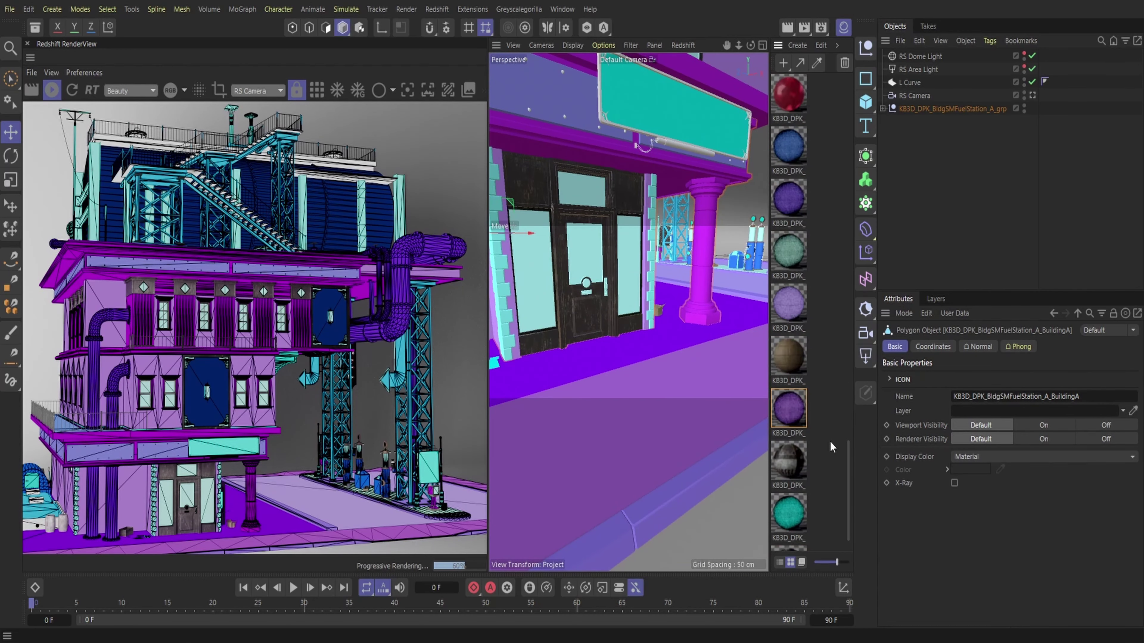
- Open the KB3D_DPK_MetalPaintedBlackDirt material graph and add WireFrame and Fresnel nodes
scroll(830, 441, "up", 18)
double_click(789, 361)
left_click(430, 233)
type("wi")
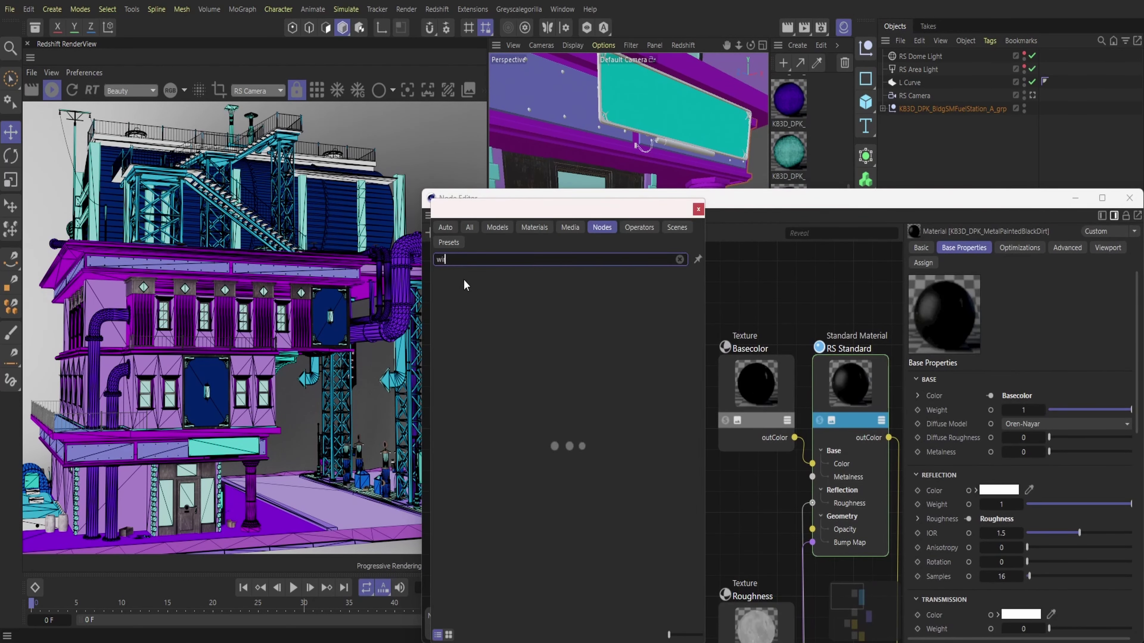
double_click(464, 287)
left_click(430, 233)
type("fr")
double_click(480, 319)
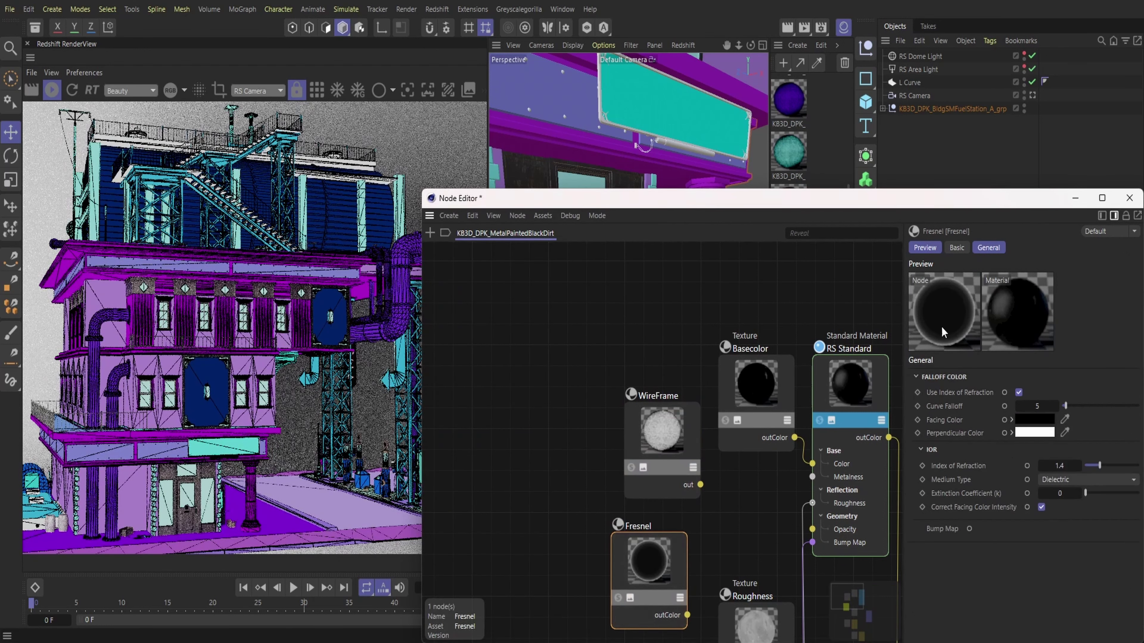
- In the MetalPaintedBlackDirt graph, connect Fresnel to the Output's Displacement and WireFrame to its Surface
scroll(446, 299, "down", 3)
left_click_drag(590, 487, 734, 531)
mouse_move(772, 560)
left_click(834, 575)
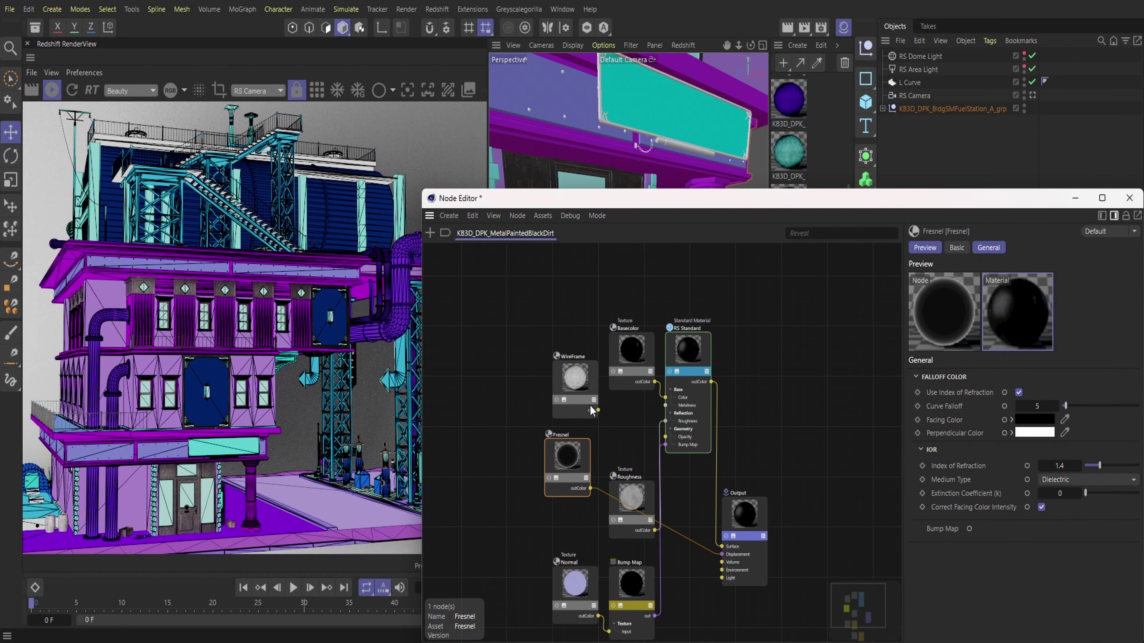
left_click_drag(598, 410, 729, 528)
left_click(827, 560)
- Set the MetalPaintedBlackDirt WireFrame's polygon colour to light blue (RGB 72, 151, 248) and close the Node Editor
left_click(575, 379)
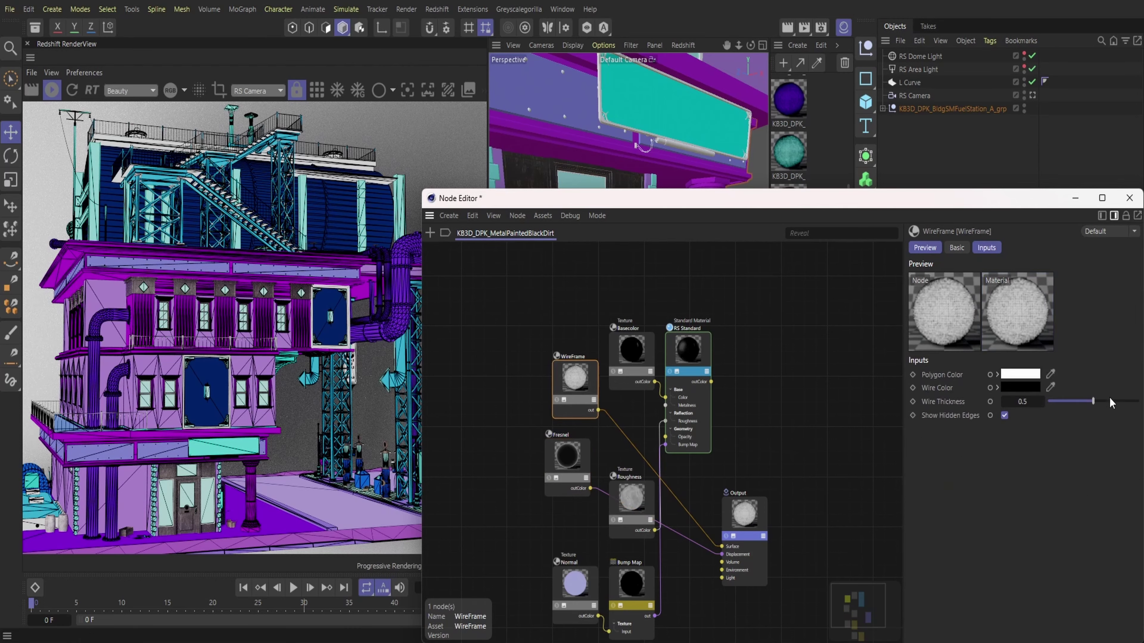
left_click(1020, 374)
left_click(1087, 447)
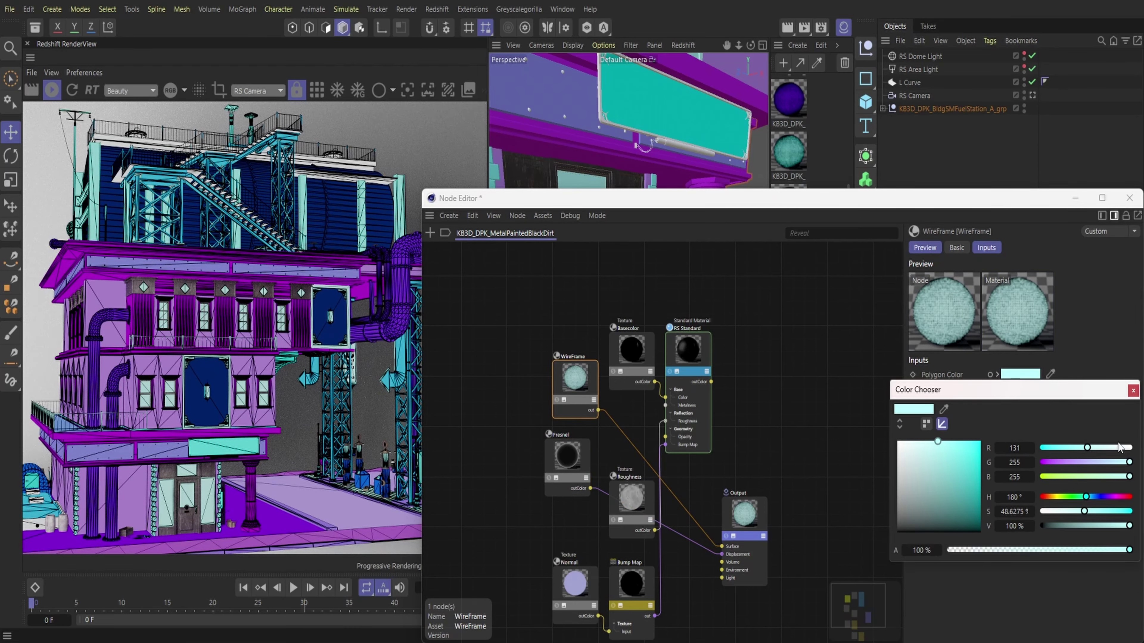
left_click(1054, 462)
left_click(929, 444)
left_click(1066, 447)
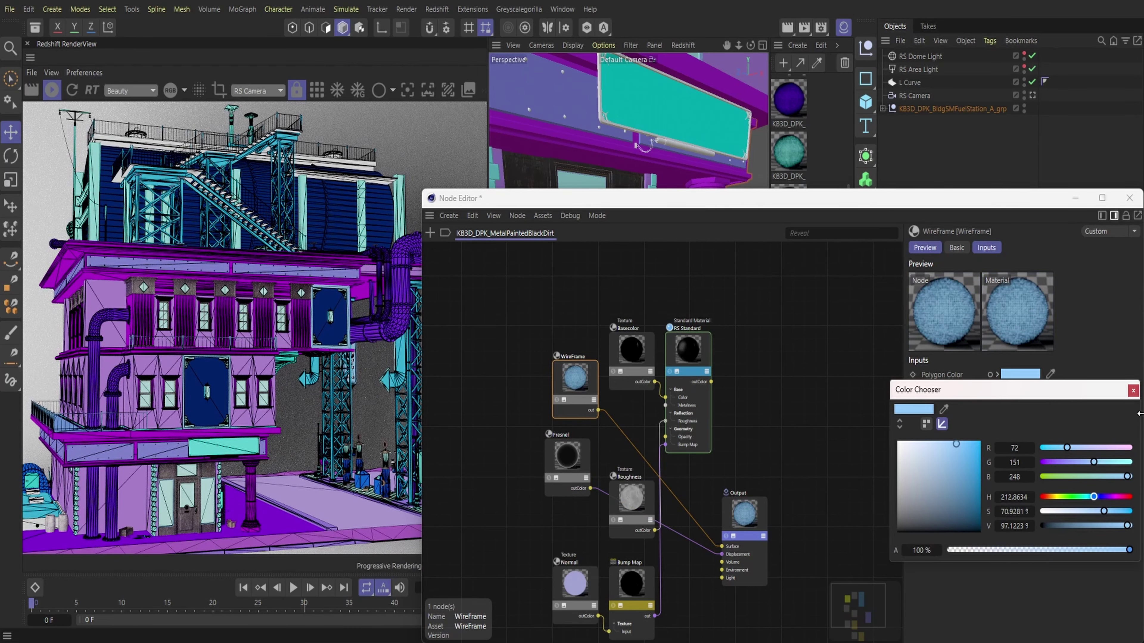
left_click(1133, 390)
left_click(1128, 197)
- Select the storefront building, open its KB3D_DPK_WoodOldPBrownA material graph and add WireFrame and Fresnel nodes
left_click(571, 319)
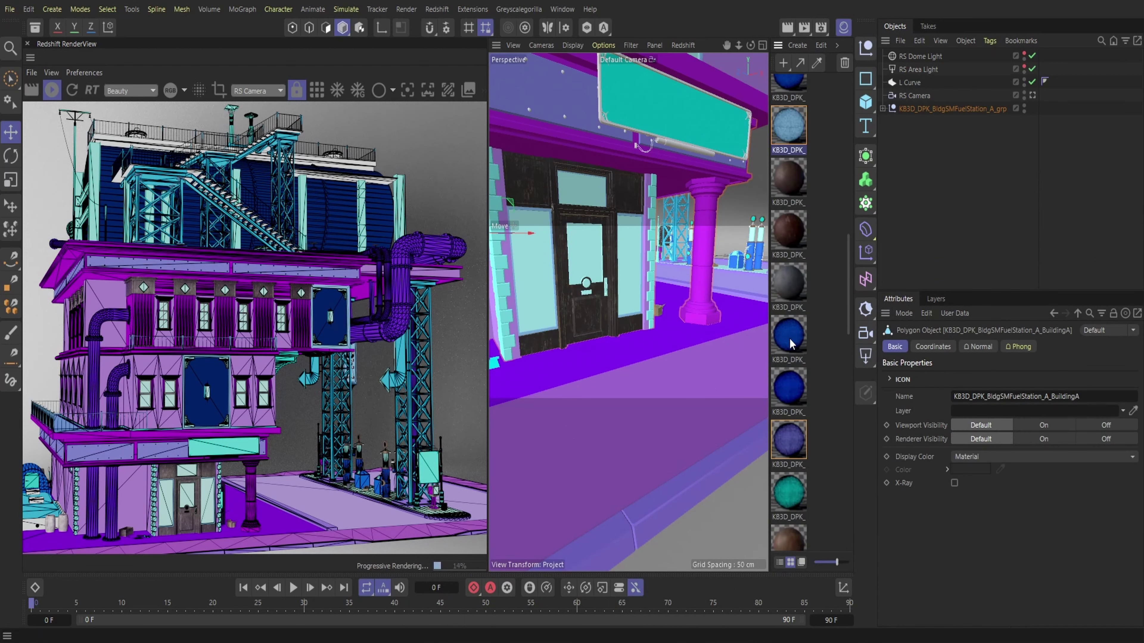
scroll(789, 337, "up", 3)
scroll(808, 358, "up", 5)
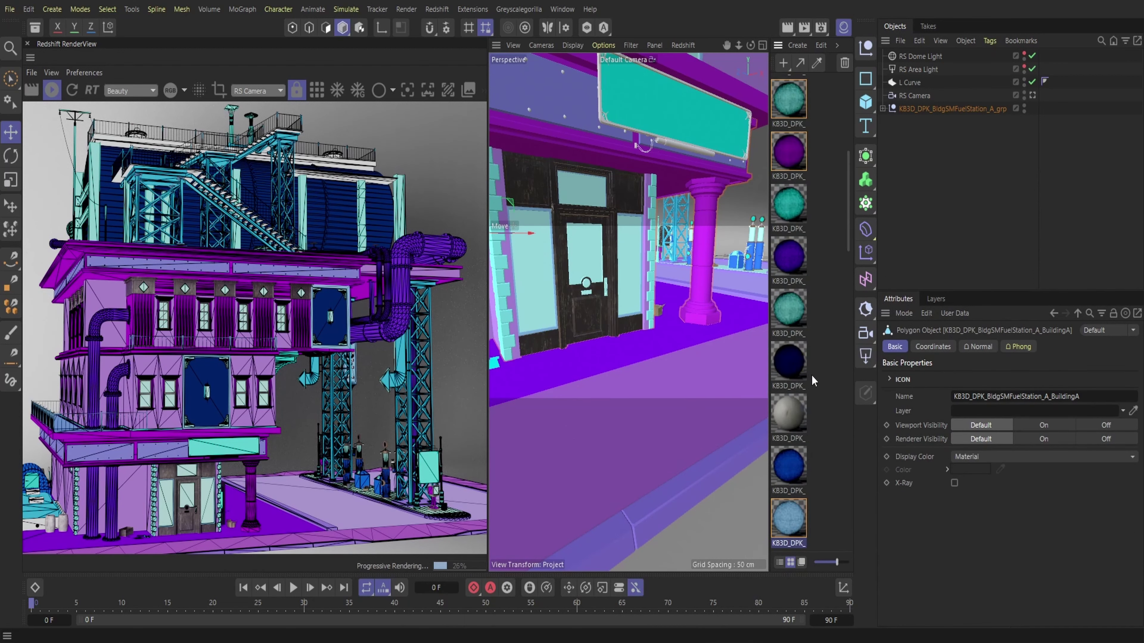
double_click(793, 92)
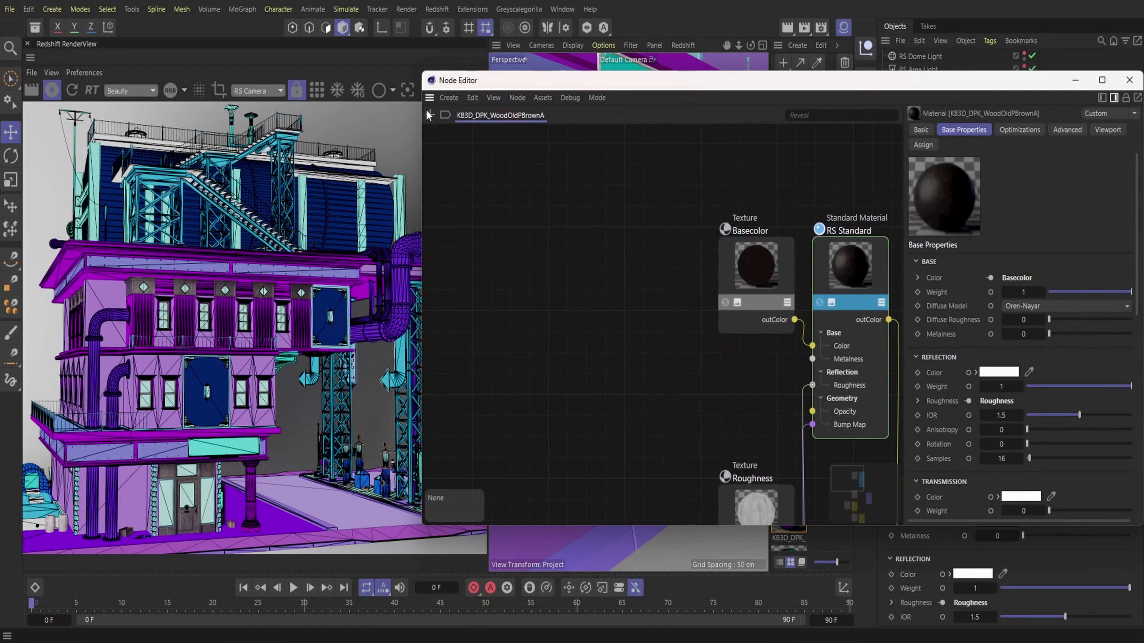
left_click(429, 114)
type("w")
double_click(480, 188)
left_click(429, 114)
type("f")
double_click(492, 190)
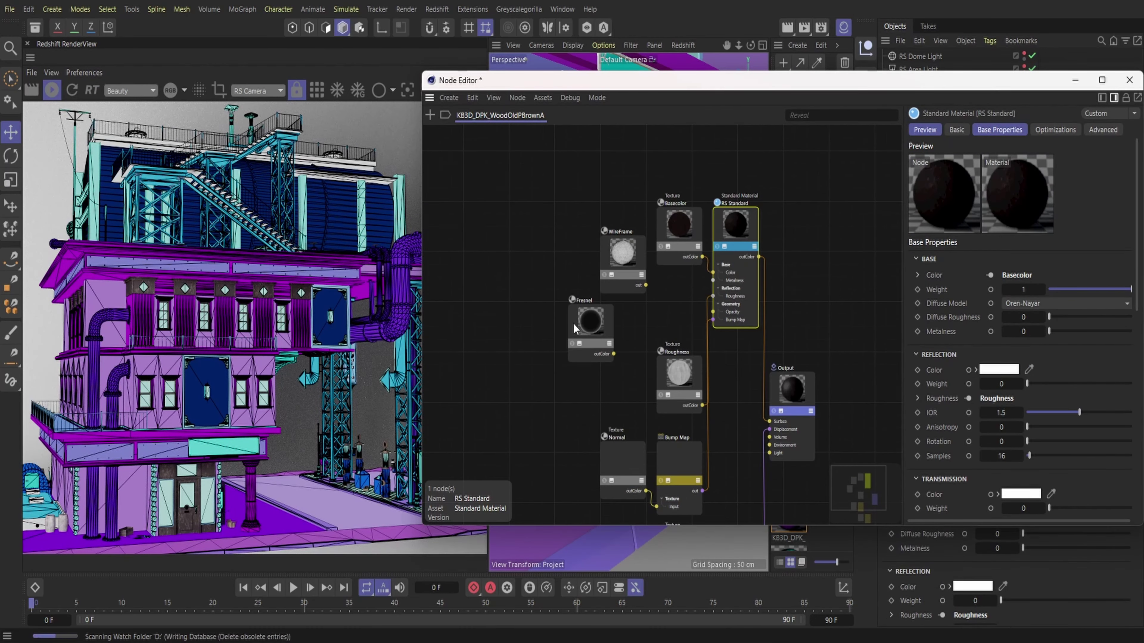
- In the WoodOldPBrownA graph, connect Fresnel to the Output's Displacement and WireFrame to its Surface
left_click(574, 328)
left_click_drag(613, 354, 769, 421)
left_click(611, 281)
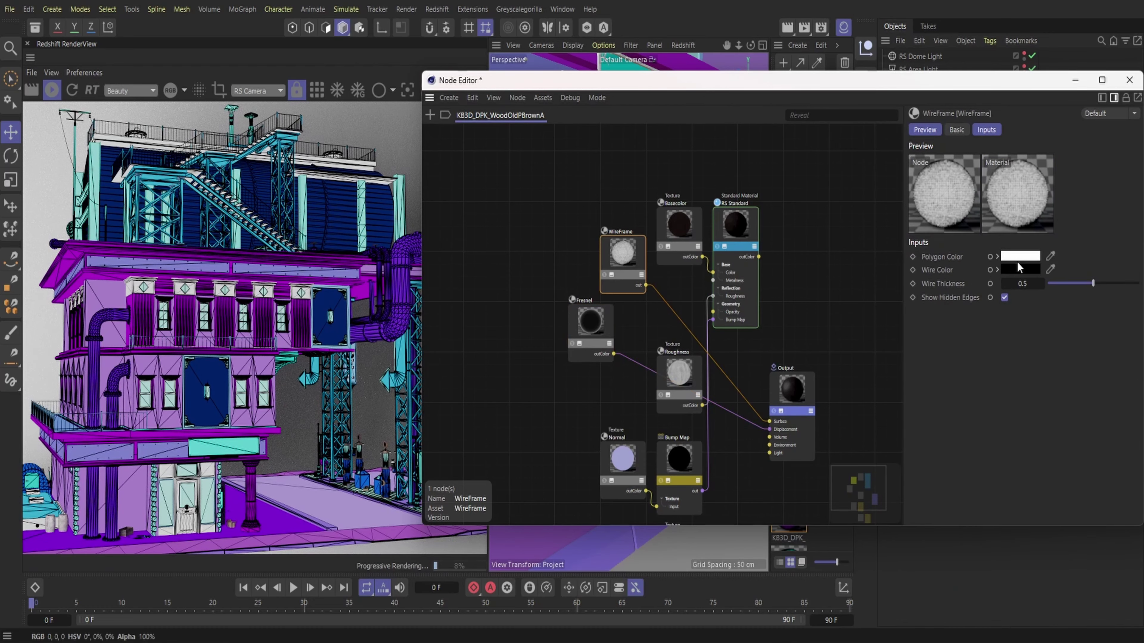
- Set the WoodOldPBrownA WireFrame's polygon colour to dark purple, about RGB 34, 16, 53, after trying cyan and blue shades
left_click(1018, 258)
left_click(1059, 330)
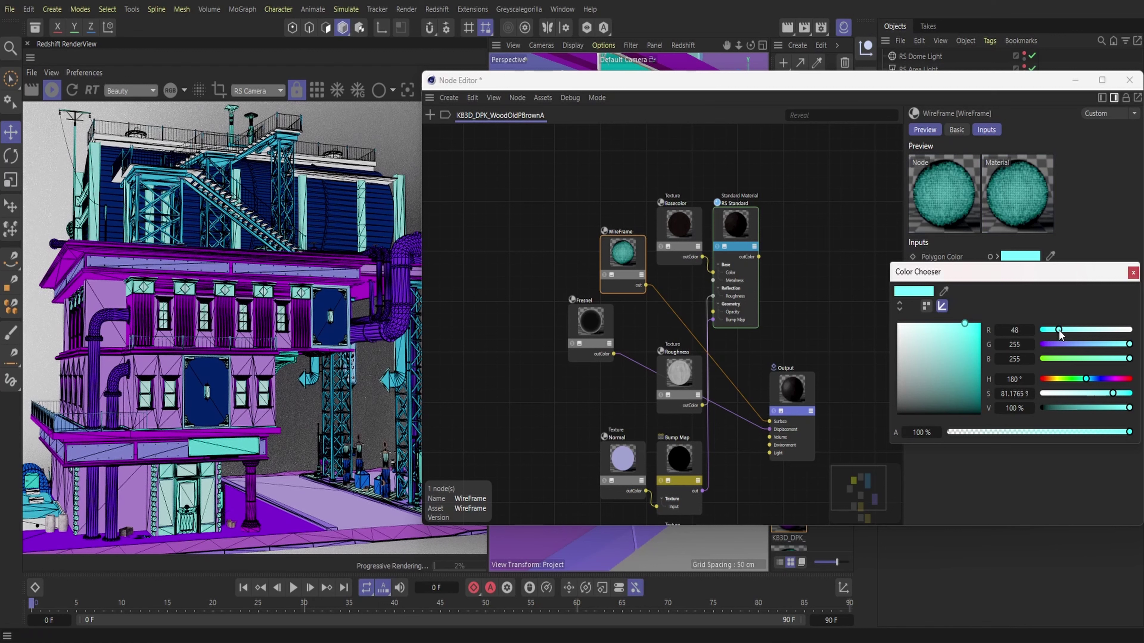
left_click(1063, 344)
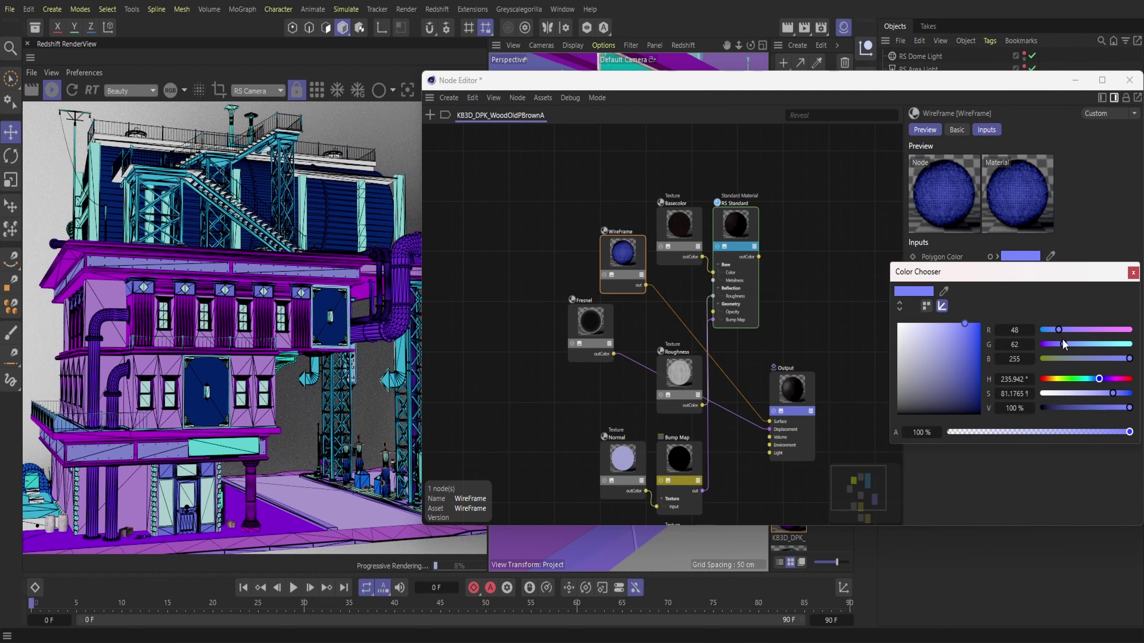
left_click_drag(1063, 345, 1046, 345)
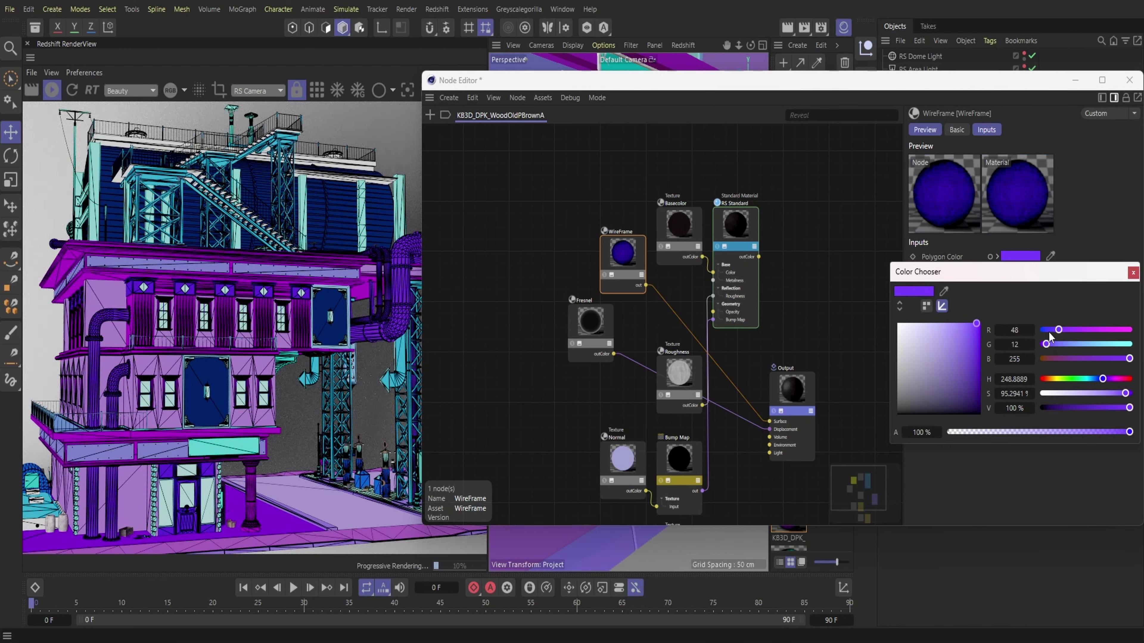
left_click(1044, 330)
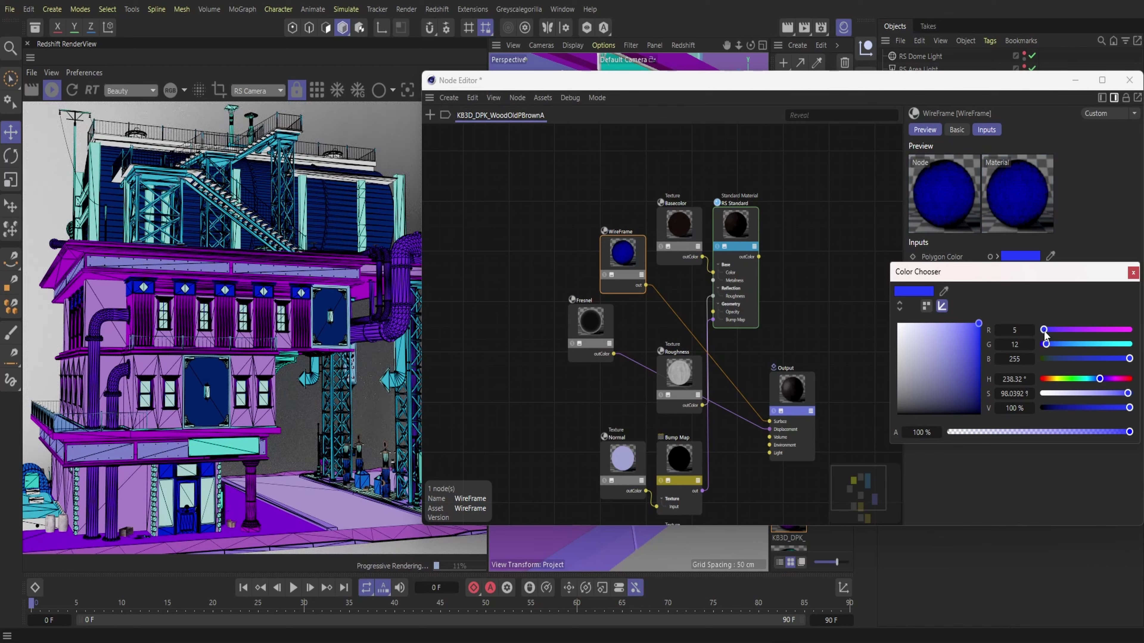
left_click(1086, 330)
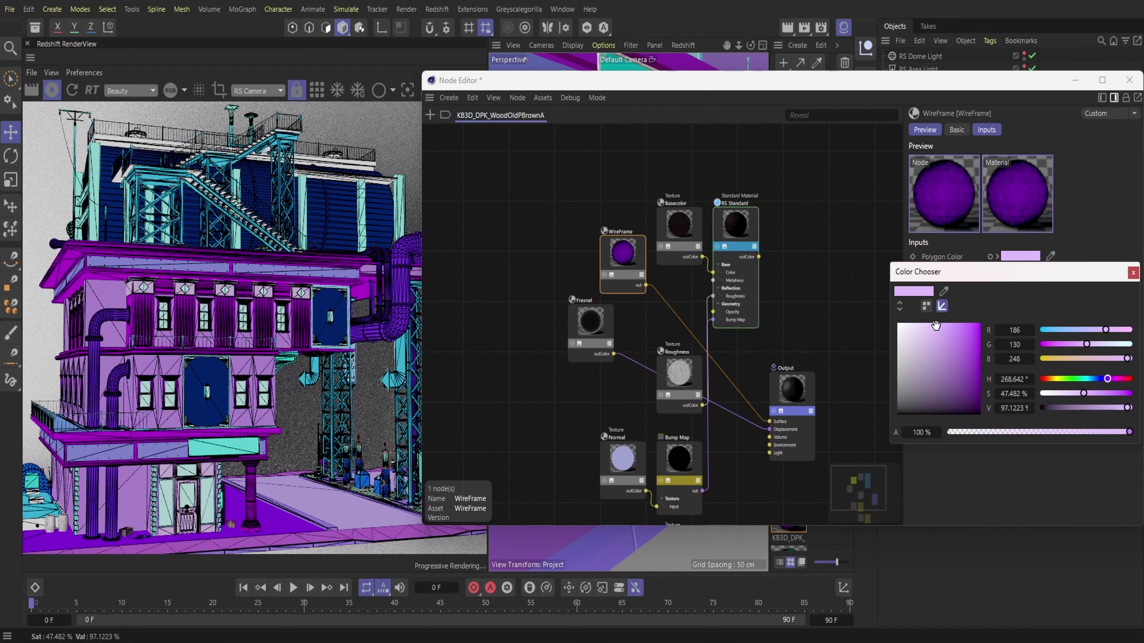
left_click_drag(950, 347, 954, 394)
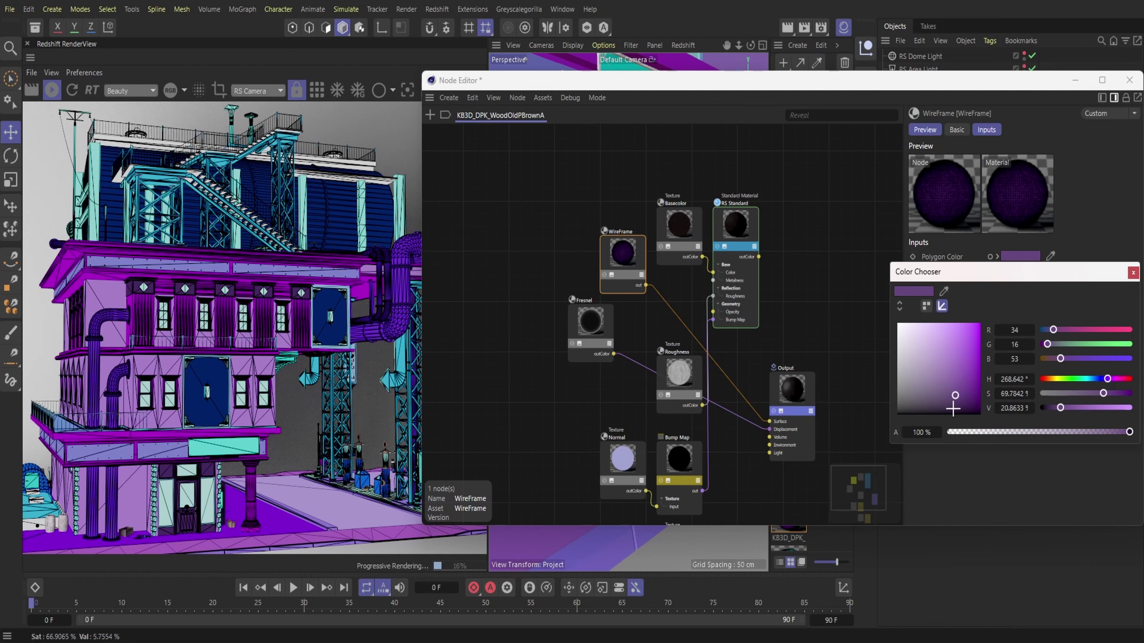
left_click(953, 397)
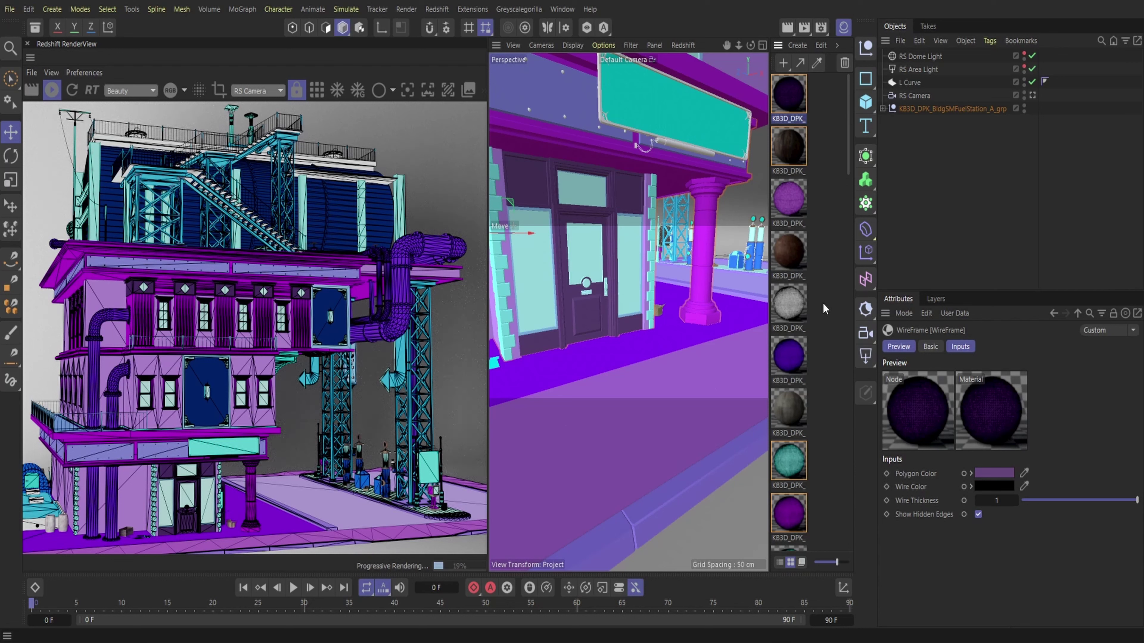
- Open the ground base's KB3D_DPK_PanelFloorDirty material, set its WireFrame polygon colour to dark violet (RGB 19, 4, 51) and close the Node Editor
left_click(683, 339)
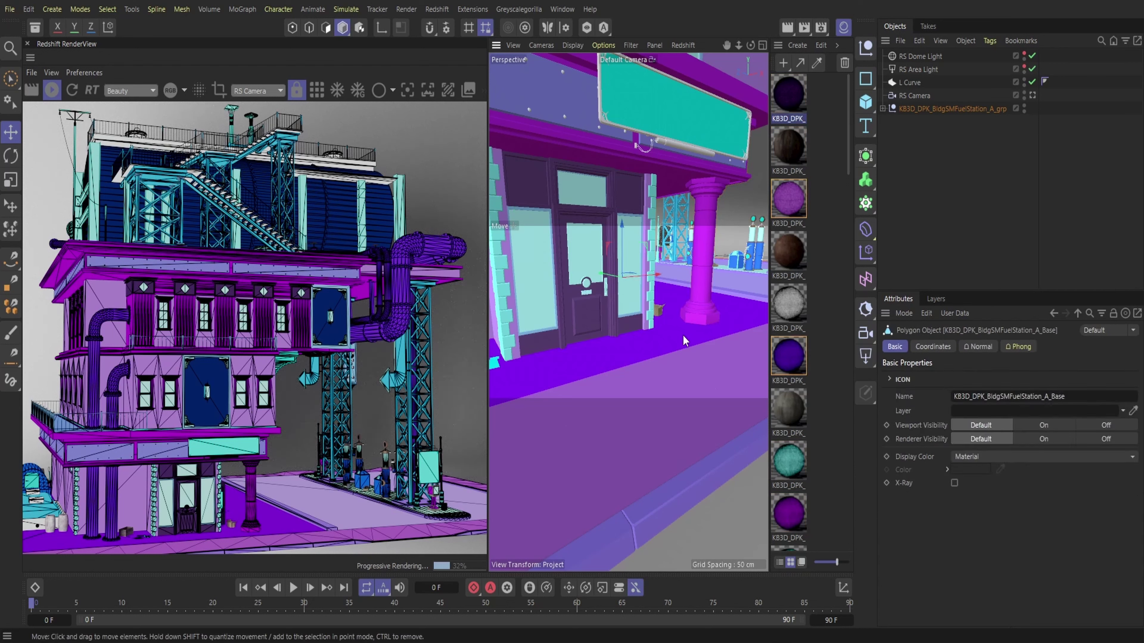
double_click(788, 361)
left_click(1018, 375)
left_click_drag(979, 520, 973, 513)
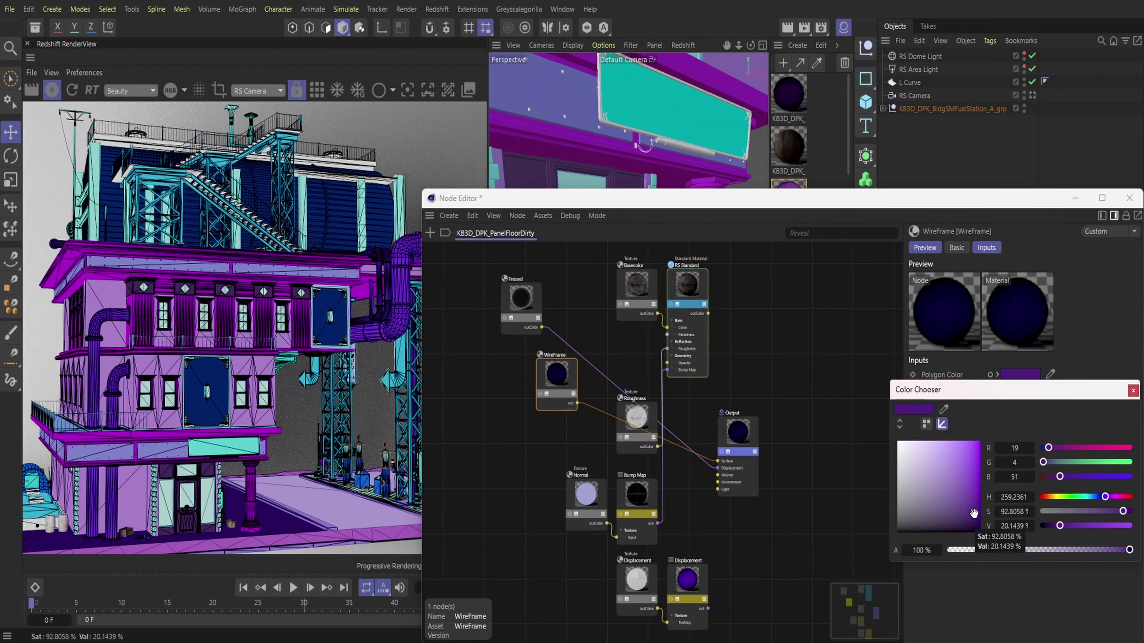
left_click(1129, 198)
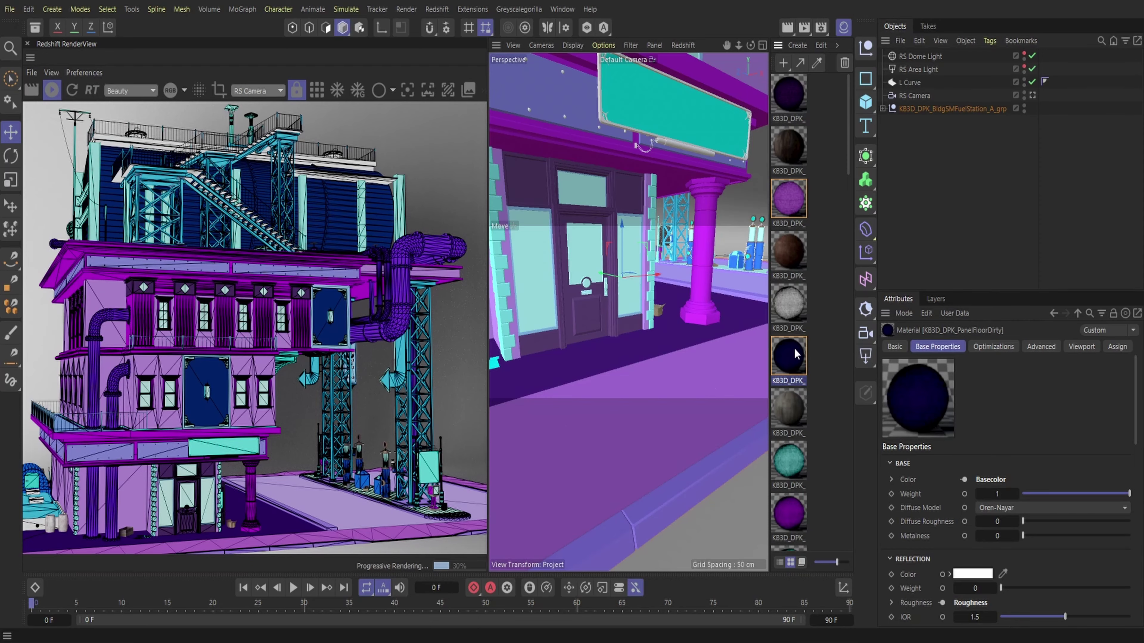
- Select the small box beside the storefront column, open the KB3D_DPK_BrickStoneBeigeDirt material graph and add Fresnel and WireFrame nodes
left_click(659, 309)
scroll(807, 343, "down", 10)
left_click(787, 311)
double_click(787, 311)
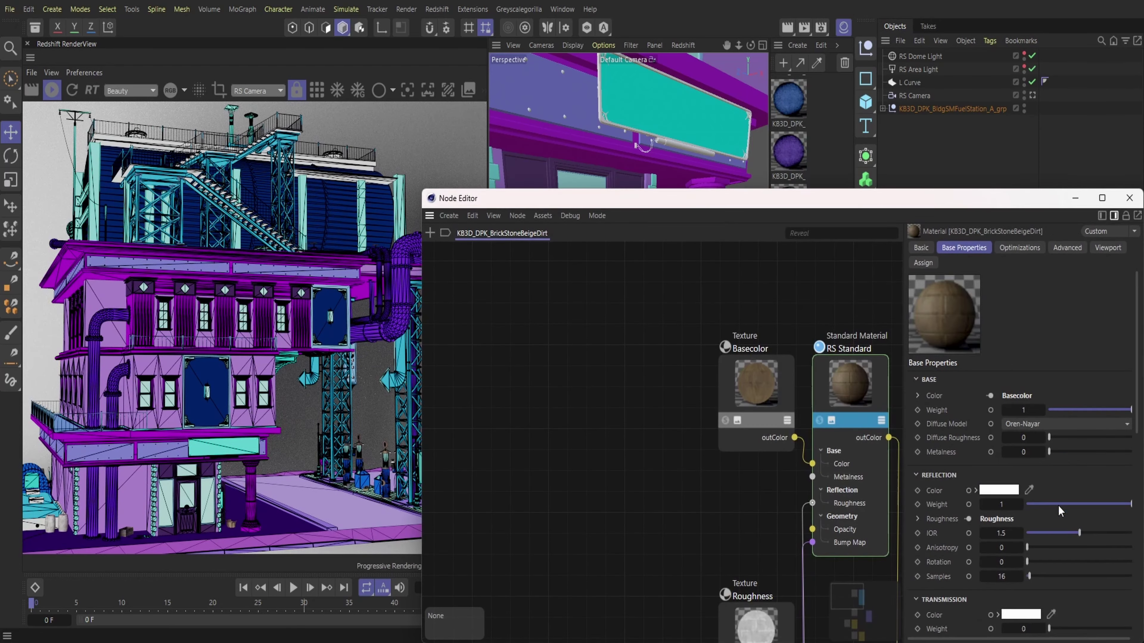
left_click(430, 233)
type("fres")
key("Return")
left_click(430, 233)
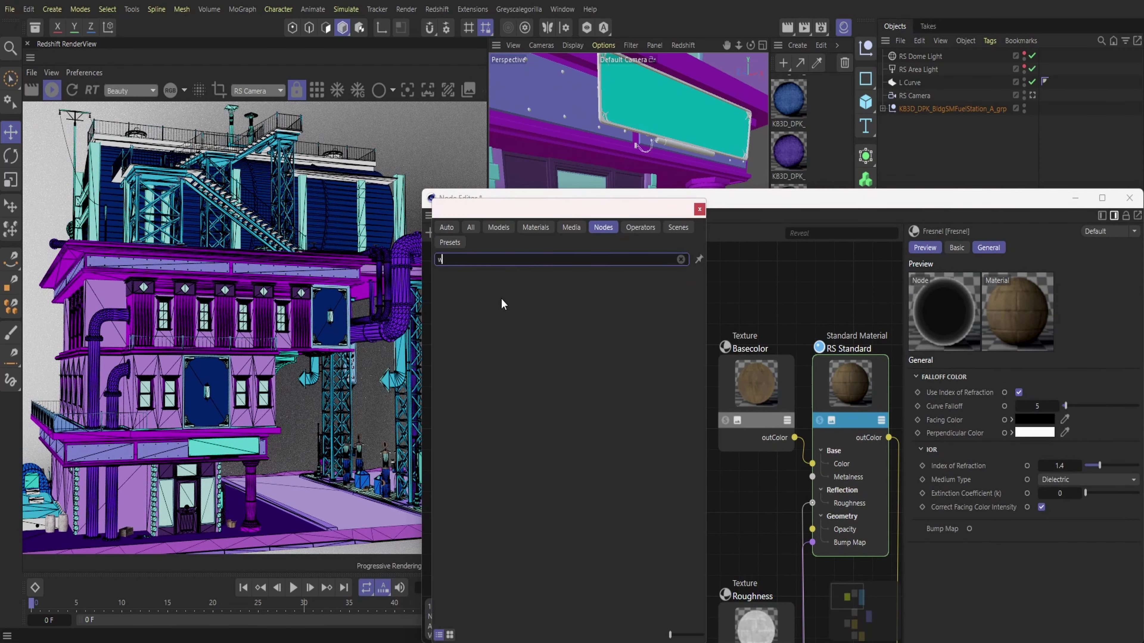
type("wire")
double_click(487, 291)
- Arrange the new BrickStoneBeigeDirt nodes, then connect WireFrame to the Output's Surface and Fresnel to its Displacement
left_click_drag(684, 476, 625, 585)
scroll(626, 585, "down", 3)
left_click_drag(865, 620, 874, 629)
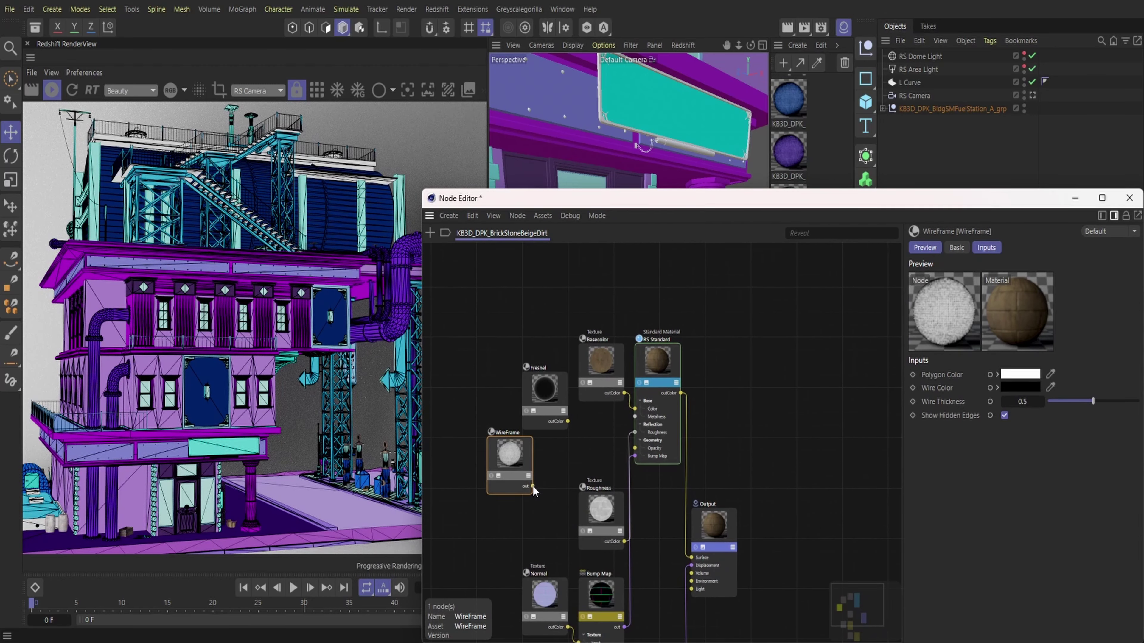
left_click_drag(699, 534, 697, 533)
mouse_move(720, 569)
left_click(803, 568)
left_click_drag(568, 421, 696, 538)
left_click(804, 584)
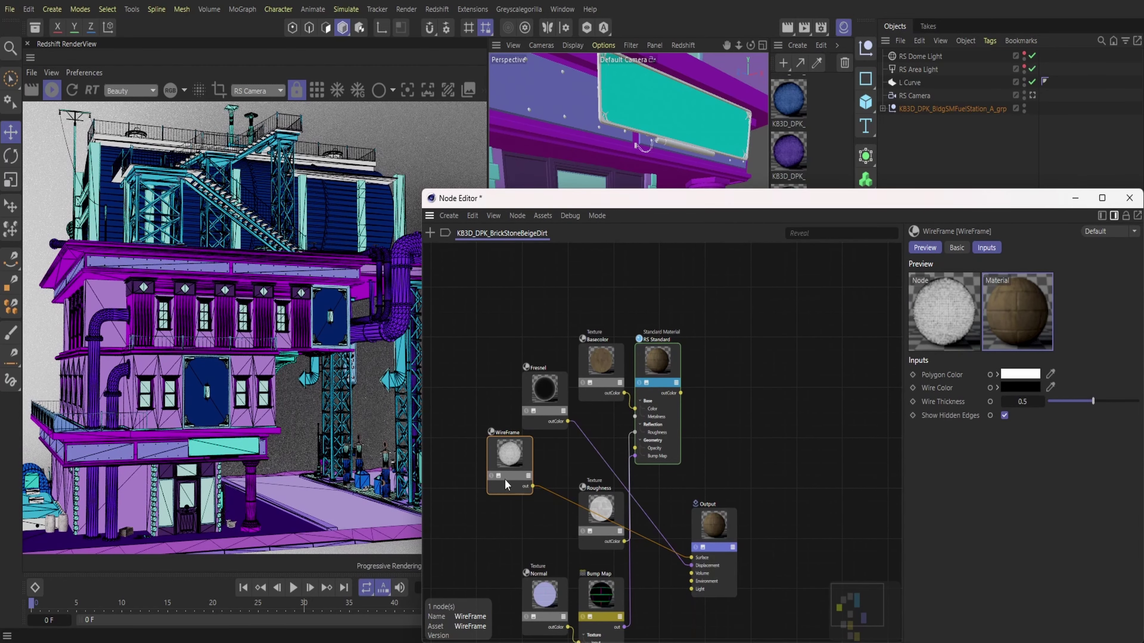
- Set the BrickStoneBeigeDirt WireFrame's polygon colour to a muted teal
left_click(1020, 373)
left_click(1086, 496)
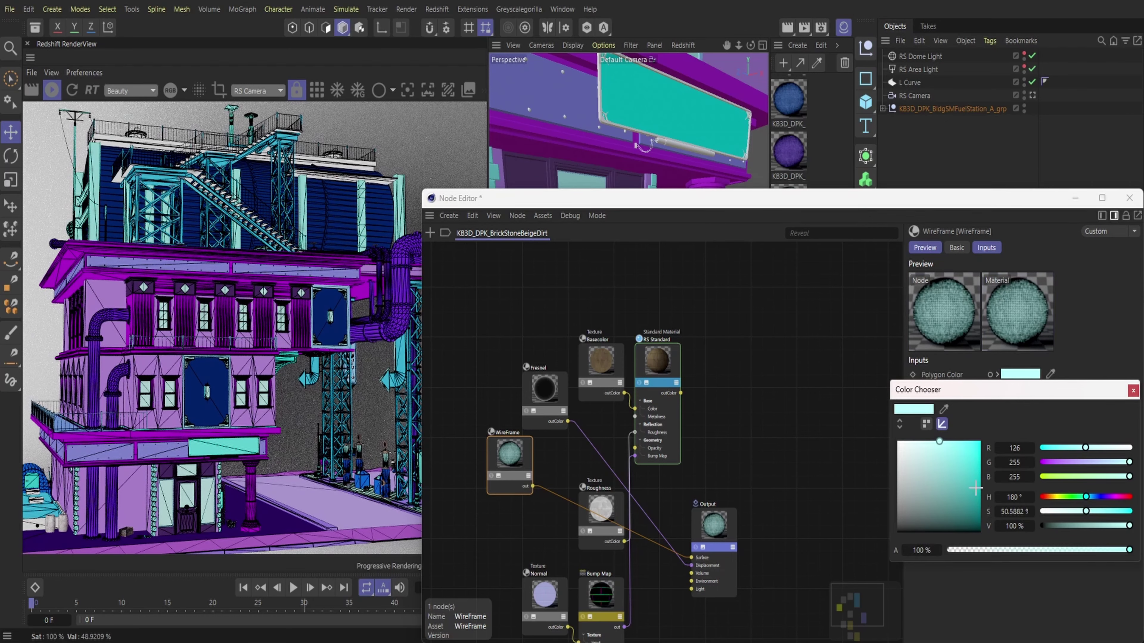
left_click(950, 519)
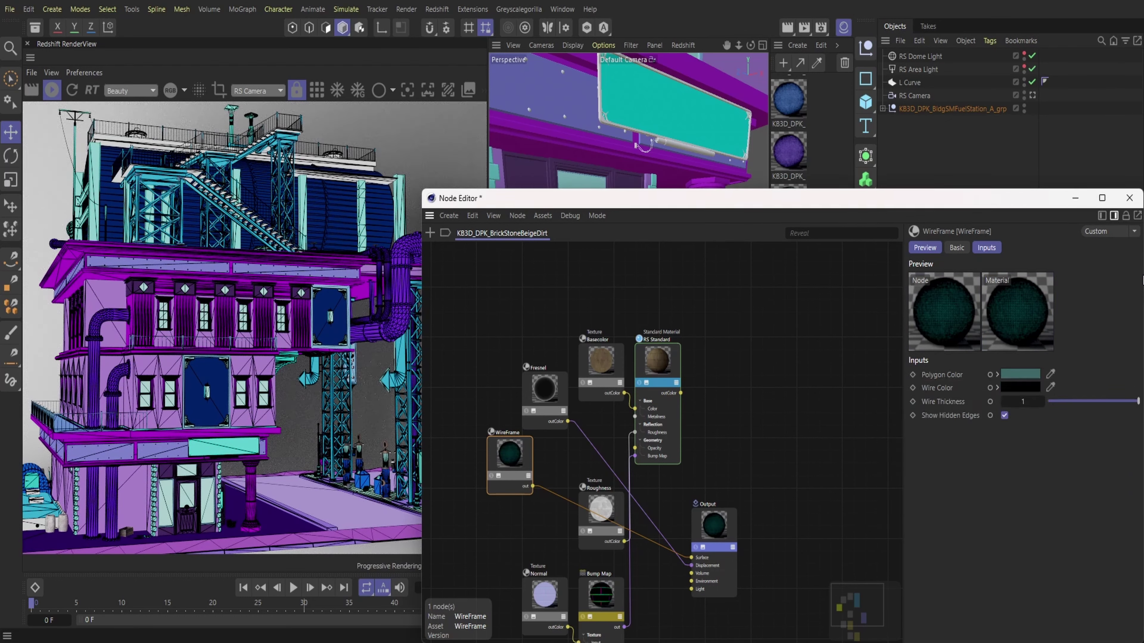
left_click(1020, 374)
left_click(957, 488)
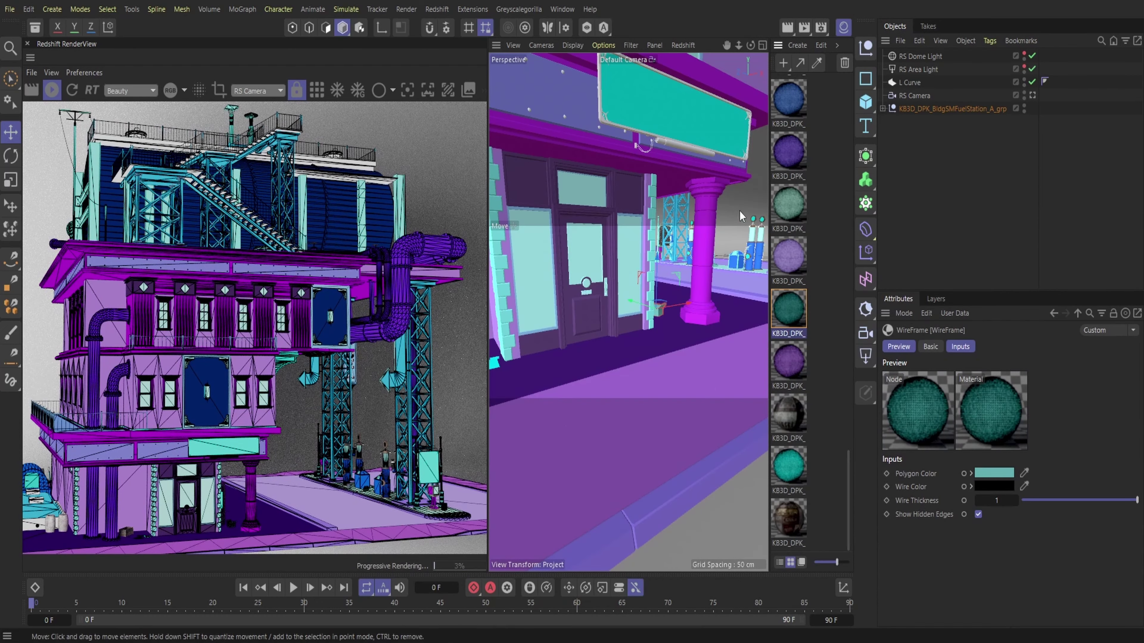
- Select the building near the wooden crate, open the KB3D_DPK_WoodDarkB material graph and add WireFrame and Fresnel nodes
mouse_move(631, 279)
right_mouse_down("alt")
mouse_move(585, 279)
mouse_move(626, 272)
right_mouse_up("alt")
middle_click_drag(626, 272, 716, 253, "alt")
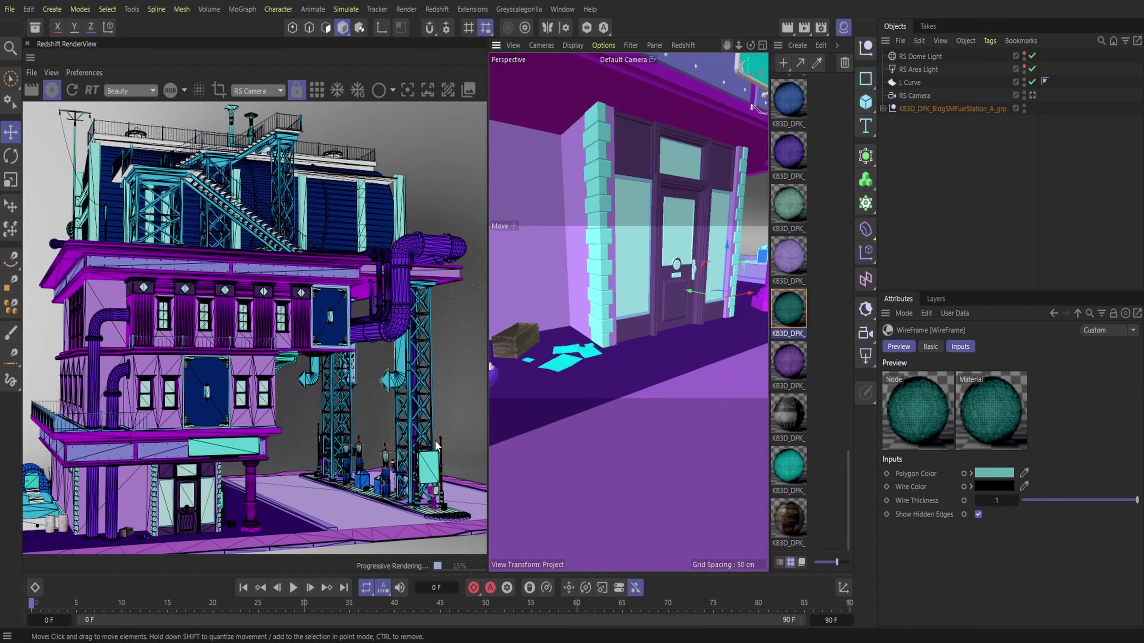
left_click(716, 253)
scroll(827, 404, "up", 10)
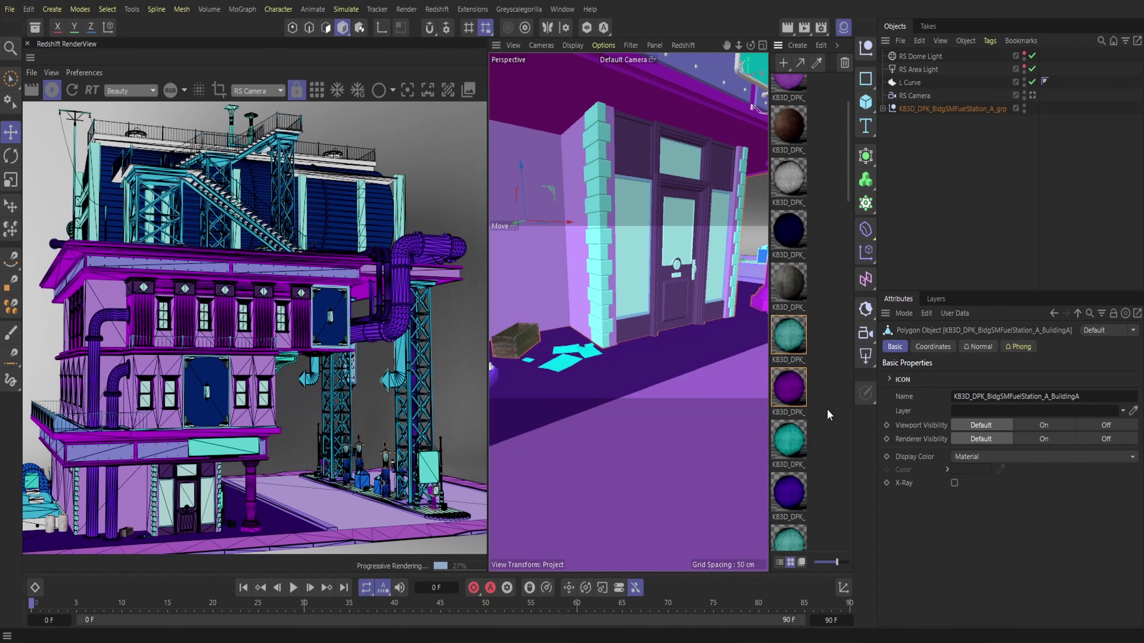
double_click(781, 150)
type("c")
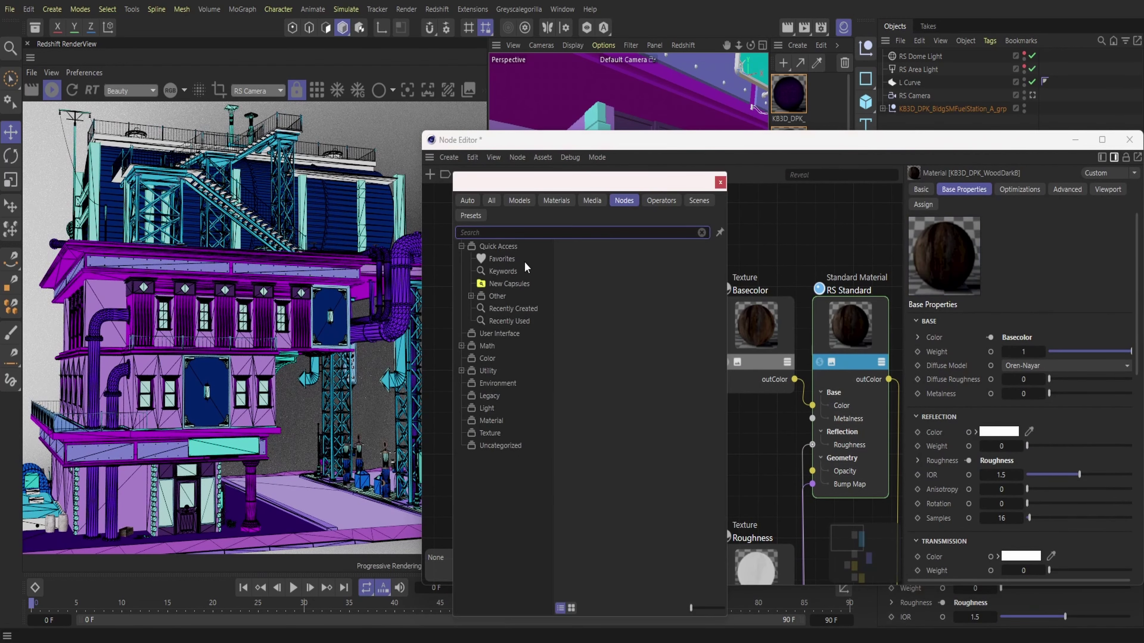
type("wire")
double_click(524, 261)
type("c")
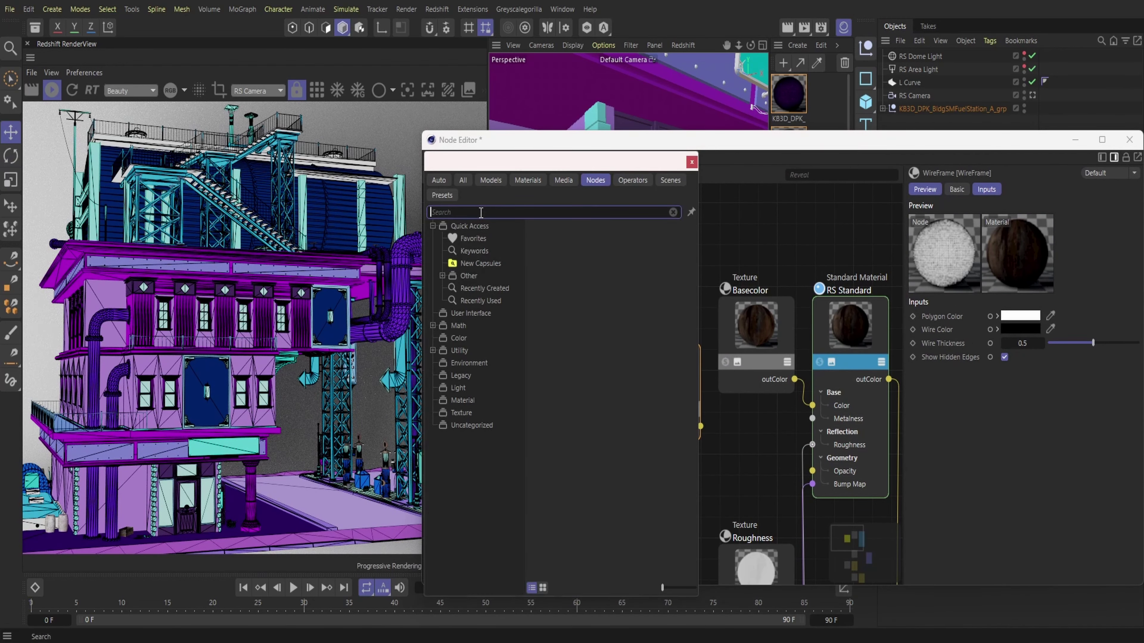
type("fre")
double_click(481, 231)
- Separate the new nodes in the WoodDarkB graph and connect Fresnel to the Output's Displacement and WireFrame to its Surface
left_click_drag(653, 439, 637, 560)
scroll(637, 561, "down", 3)
middle_click_drag(638, 561, 629, 402)
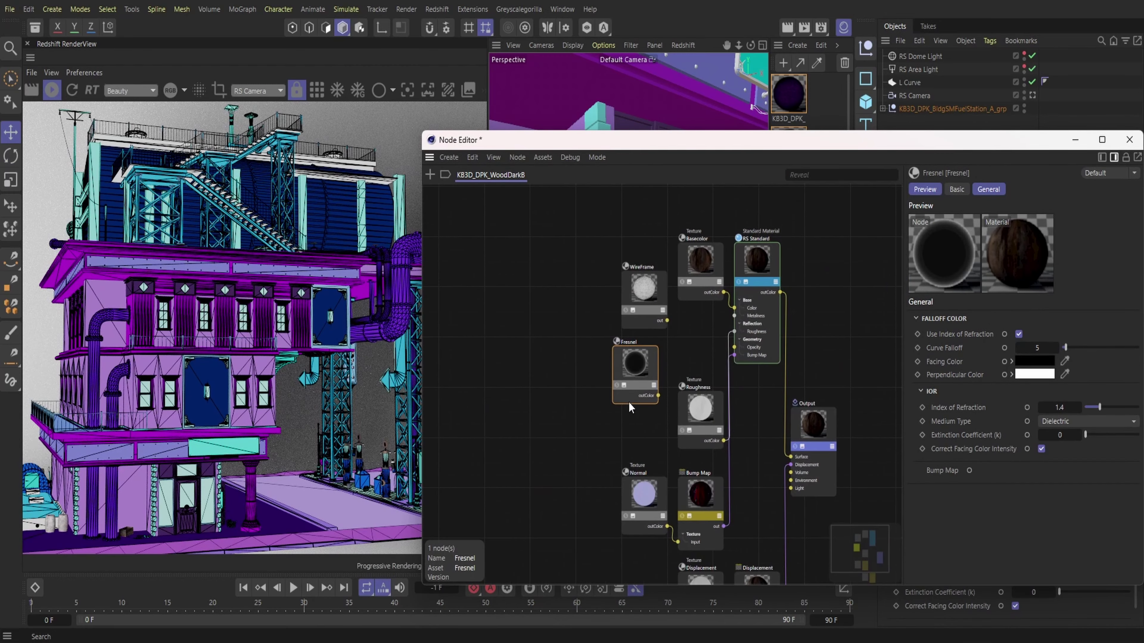
left_click_drag(658, 395, 794, 434)
mouse_move(851, 468)
left_click(900, 477)
left_click_drag(667, 320, 796, 435)
left_click(894, 467)
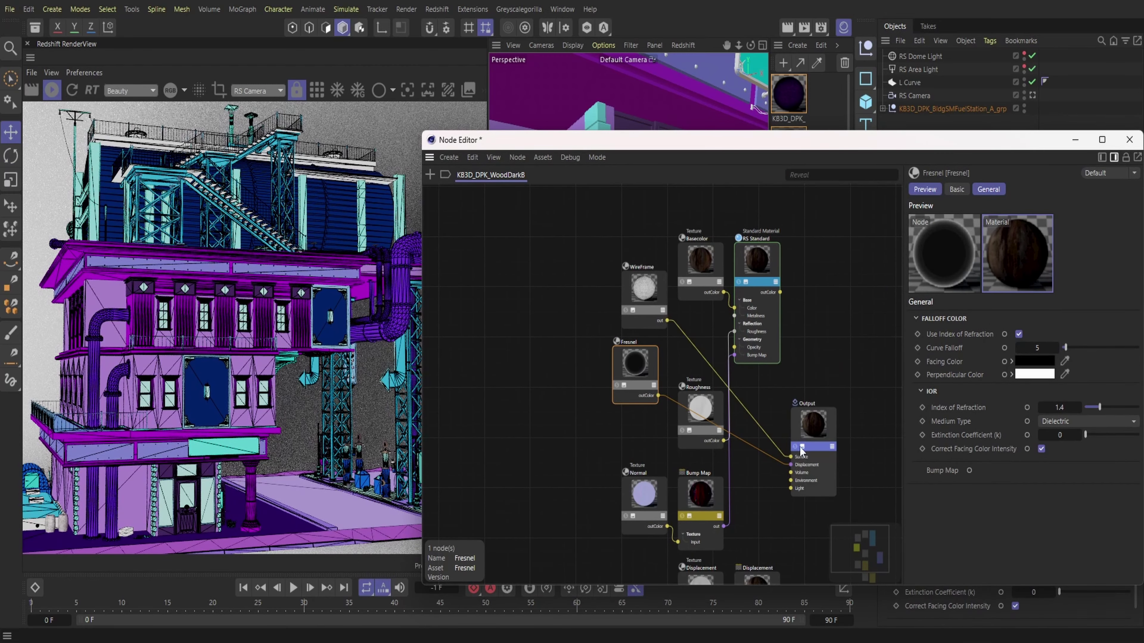
- Set the WoodDarkB WireFrame's polygon colour to bright cyan and close the Node Editor
left_click(642, 321)
left_click(1018, 318)
left_click(1075, 390)
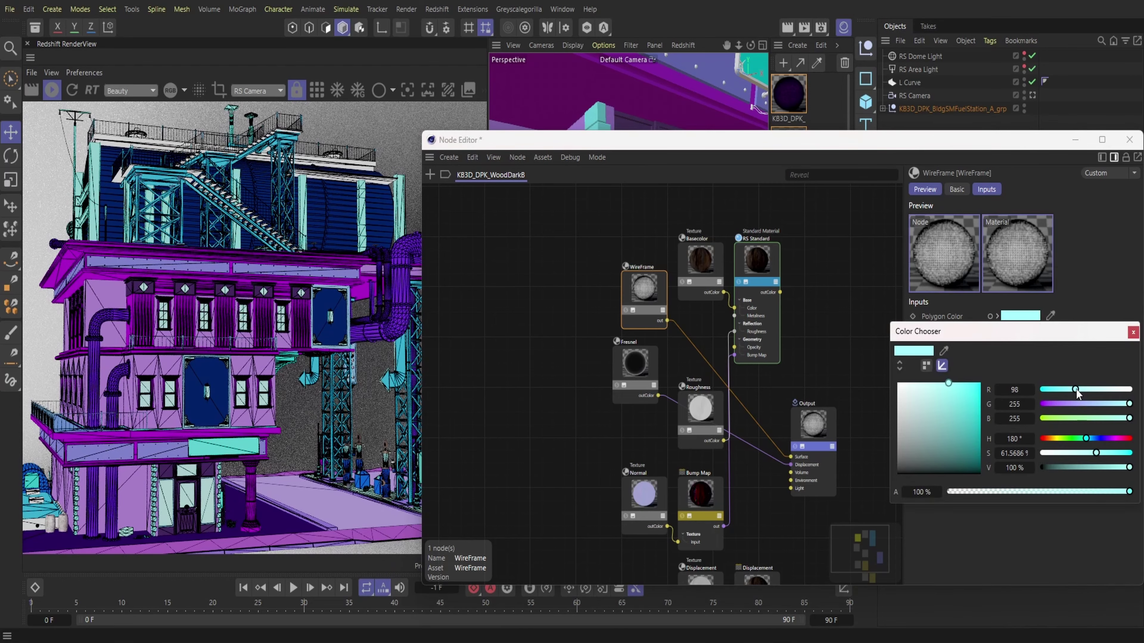
left_click(965, 388)
left_click(1132, 332)
left_click(1129, 139)
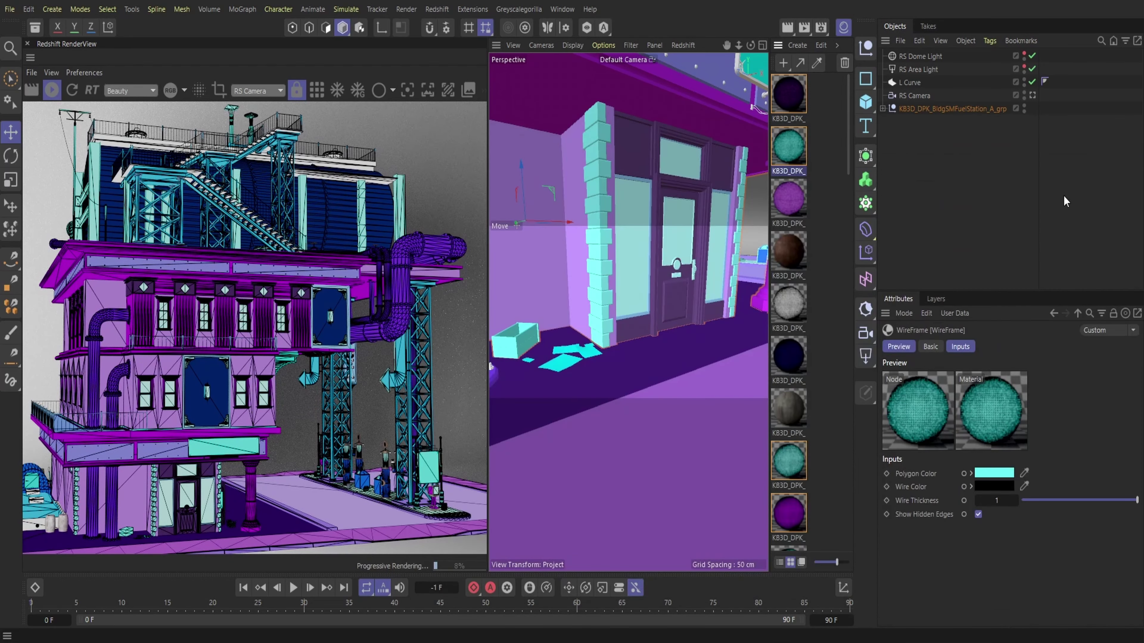
- Select the oil waste storage barrels beside the building, open the KB3D_DPK_MetalPaintRedDirt material graph and add WireFrame and Fresnel nodes
right_click_drag(659, 374, 616, 373, "alt")
left_click_drag(616, 374, 617, 343, "alt")
left_click(615, 313)
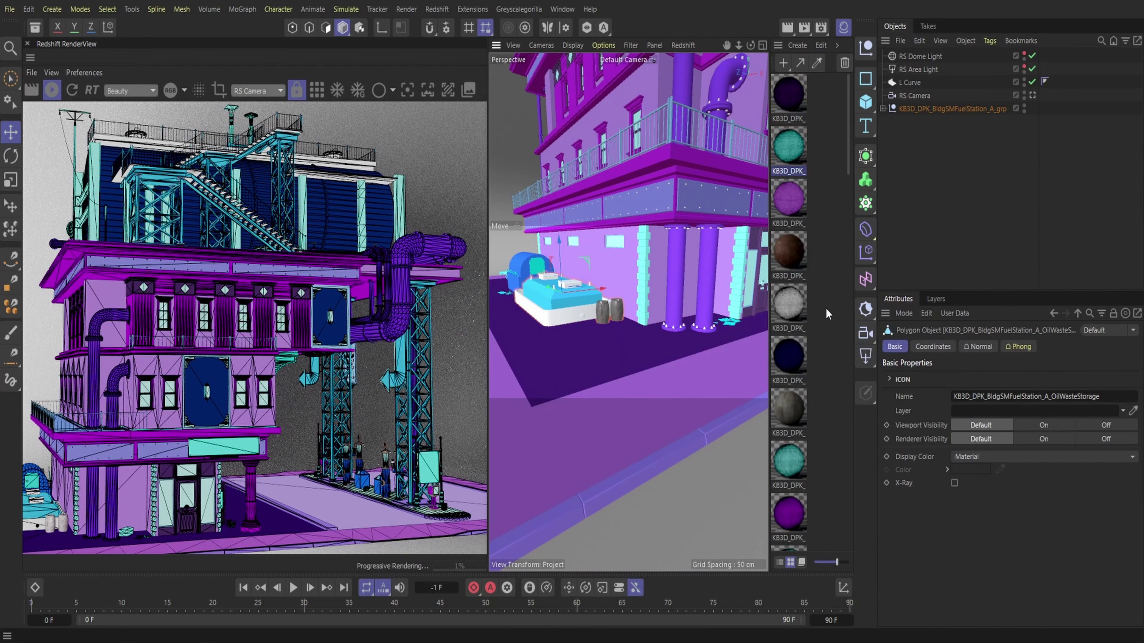
scroll(798, 270, "down", 5)
double_click(784, 227)
type("cwire")
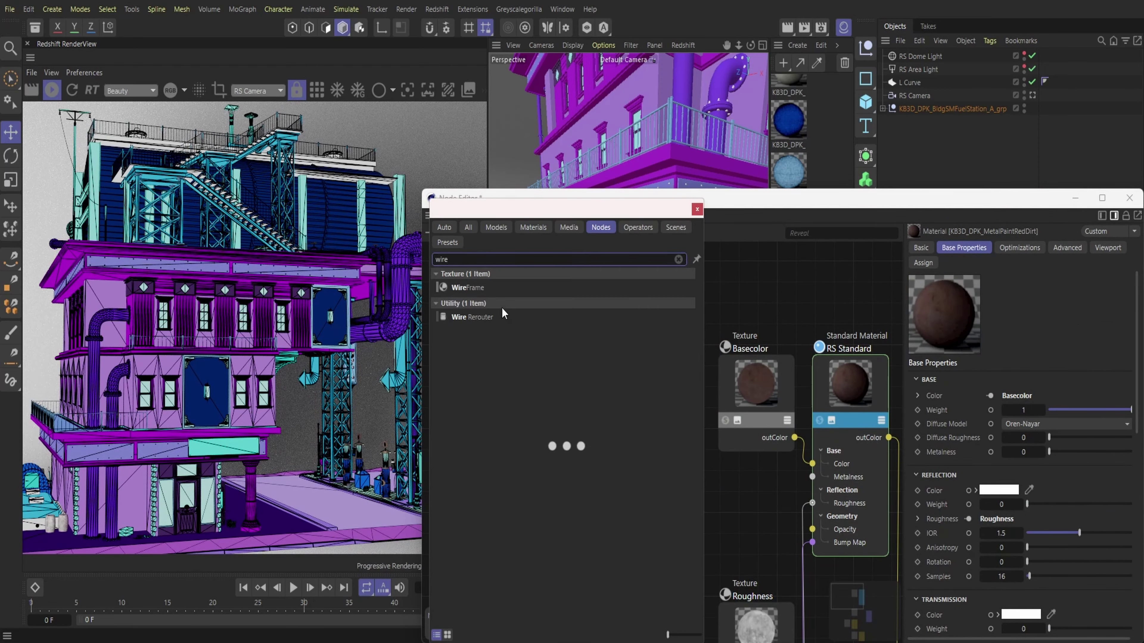
double_click(502, 288)
left_click(430, 232)
type("fres")
double_click(501, 281)
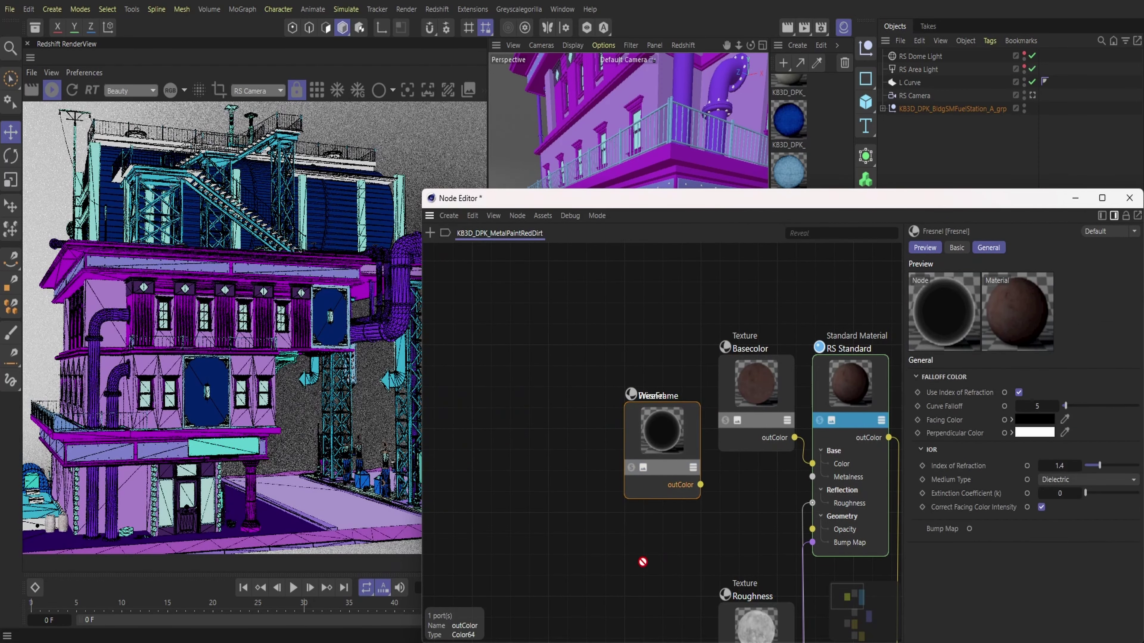
- In the MetalPaintRedDirt graph, connect Fresnel to the Output's Displacement and WireFrame to its Surface, then select the WireFrame node
left_click_drag(676, 439, 635, 559)
scroll(895, 485, "down", 2)
middle_click_drag(896, 485, 765, 349)
left_click_drag(771, 497, 778, 498)
mouse_move(845, 535)
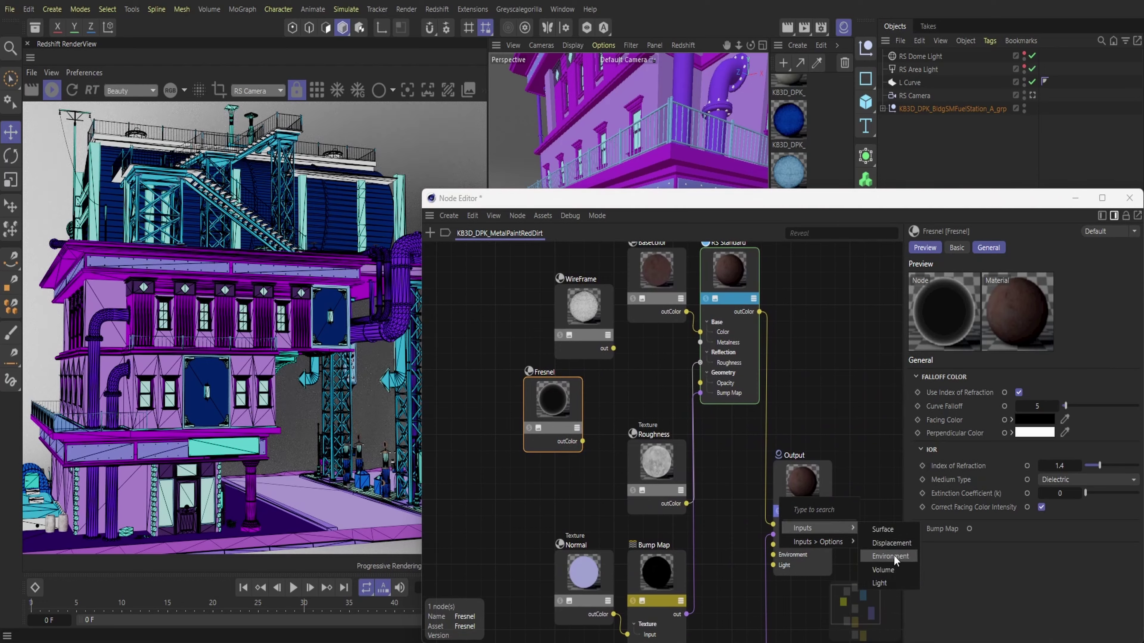
left_click(888, 543)
left_click_drag(613, 348, 781, 496)
left_click(873, 531)
left_click(592, 349)
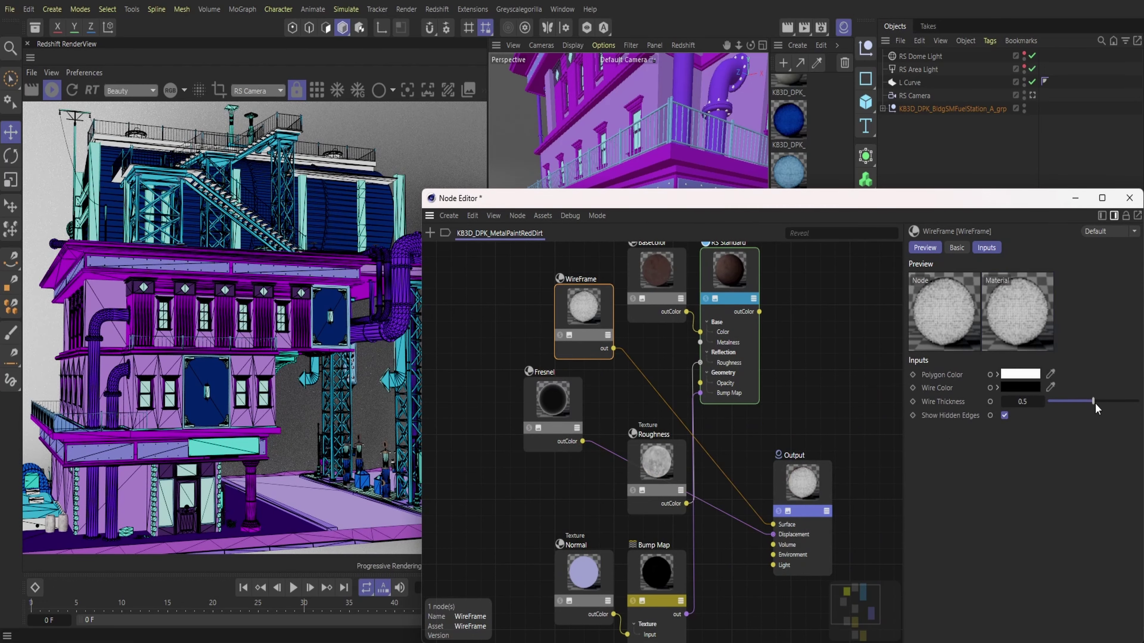
- Set the MetalPaintRedDirt WireFrame's thickness to 1 and its polygon colour to dark blue, and close the Node Editor
left_click_drag(1092, 400, 1135, 401)
left_click(1026, 375)
left_click(1093, 496)
left_click(976, 504)
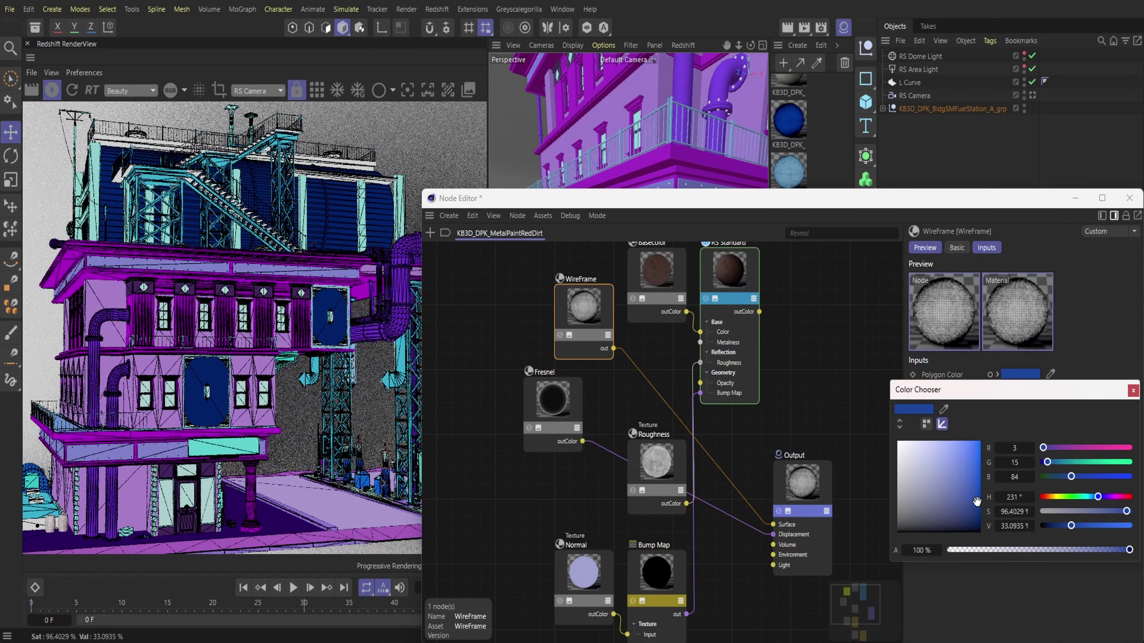
left_click(1131, 391)
left_click(1128, 198)
- Open the KB3D_DPK_MetalBarrelsDirt material graph and add WireFrame and Fresnel nodes
scroll(828, 373, "down", 5)
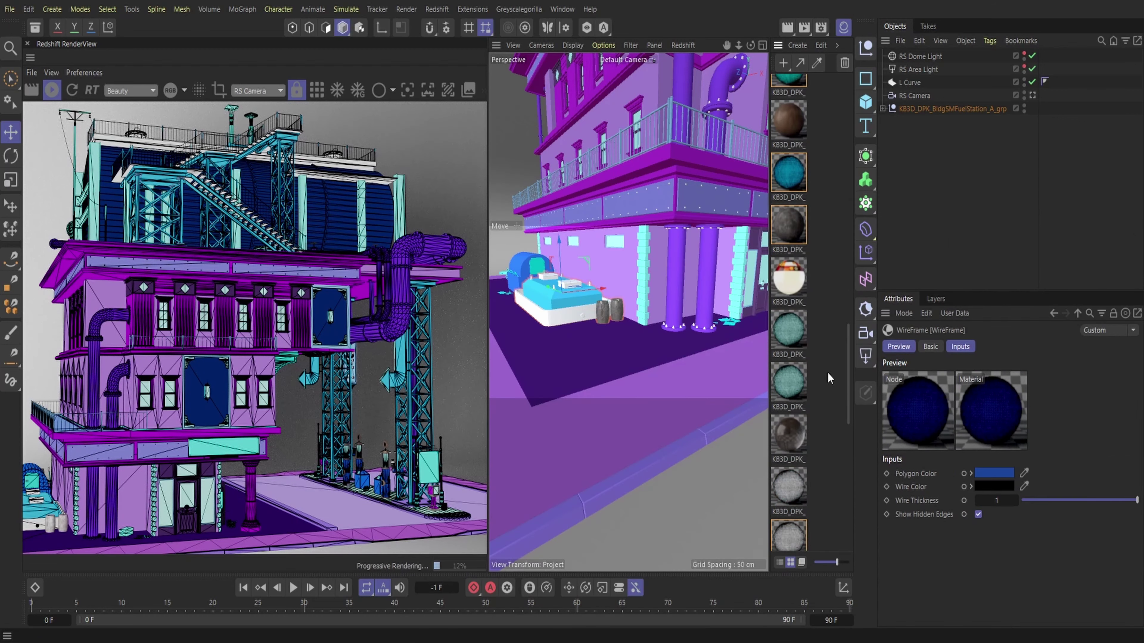
scroll(829, 378, "up", 1)
double_click(787, 303)
left_click(432, 234)
type("wire")
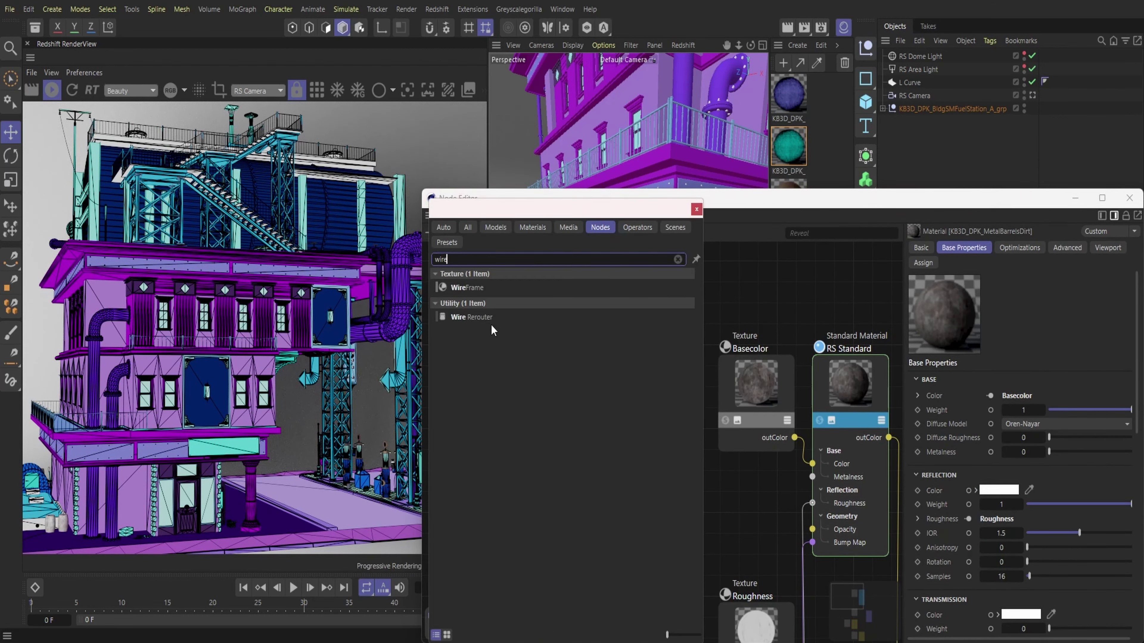
double_click(492, 322)
left_click(431, 234)
type("fre")
double_click(502, 287)
- In the MetalBarrelsDirt graph, separate the new nodes, connect Fresnel to the Output's Displacement and WireFrame to its Surface, and select WireFrame
left_click_drag(657, 464, 648, 618)
scroll(647, 619, "down", 2)
middle_click_drag(649, 621, 487, 469)
left_click_drag(691, 502, 691, 502)
mouse_move(725, 531)
left_click(795, 548)
left_click_drag(521, 355, 691, 499)
left_click(788, 533)
left_click(475, 336)
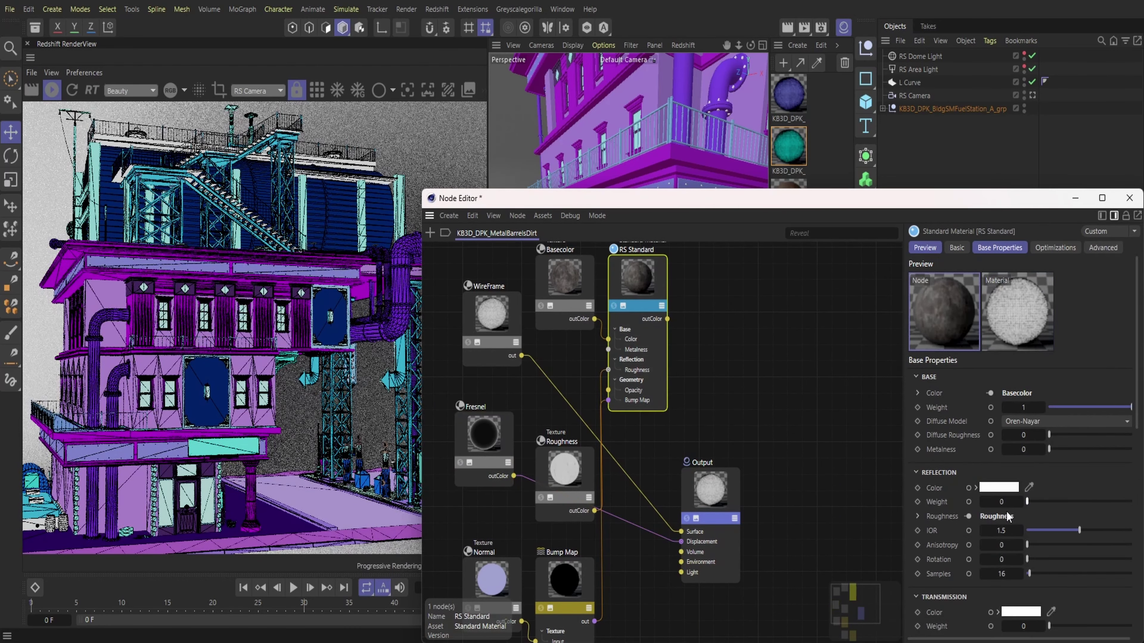
- Set the MetalBarrelsDirt WireFrame's polygon colour to light cyan and close the Node Editor
left_click(1020, 373)
left_click_drag(1128, 448, 1064, 449)
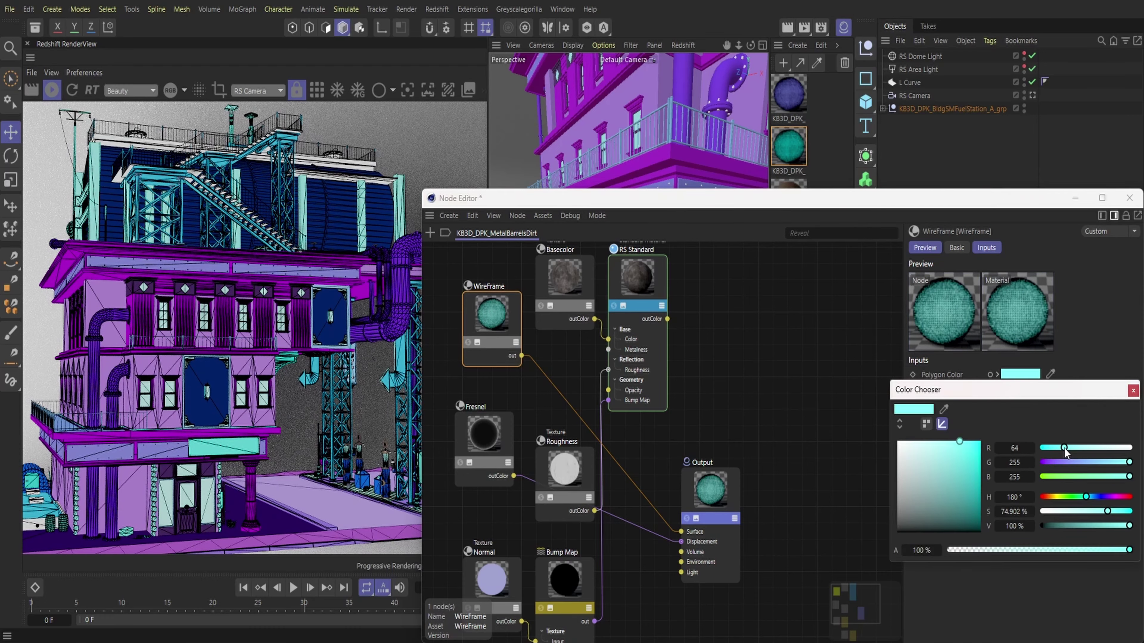
left_click_drag(934, 492, 959, 453)
left_click(1049, 462)
left_click(1129, 462)
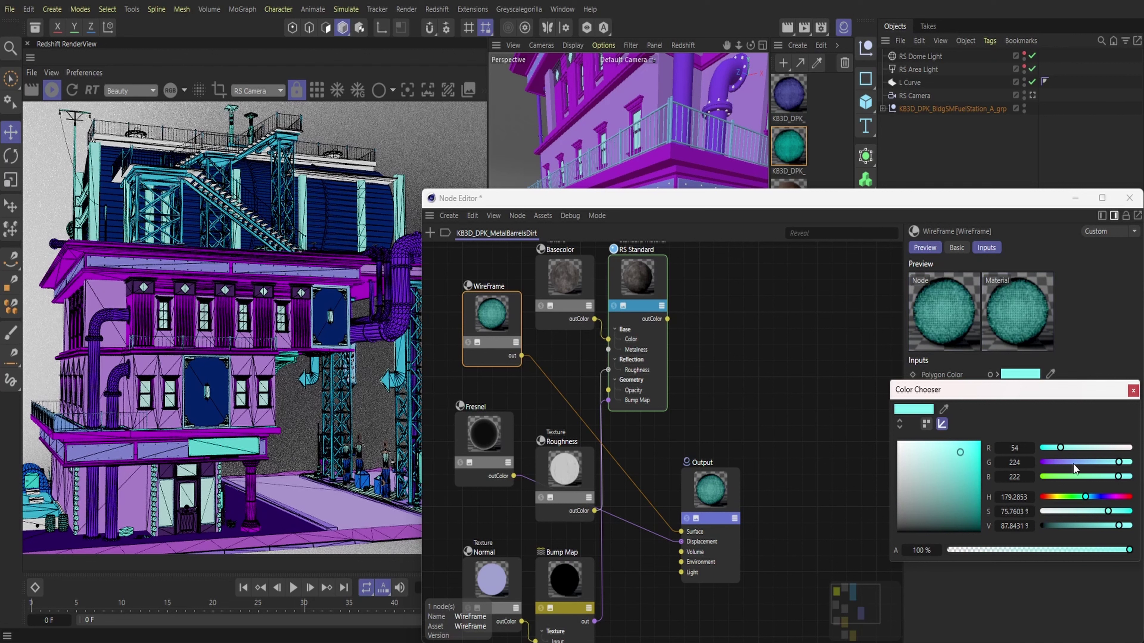
left_click(1132, 390)
left_click(1128, 197)
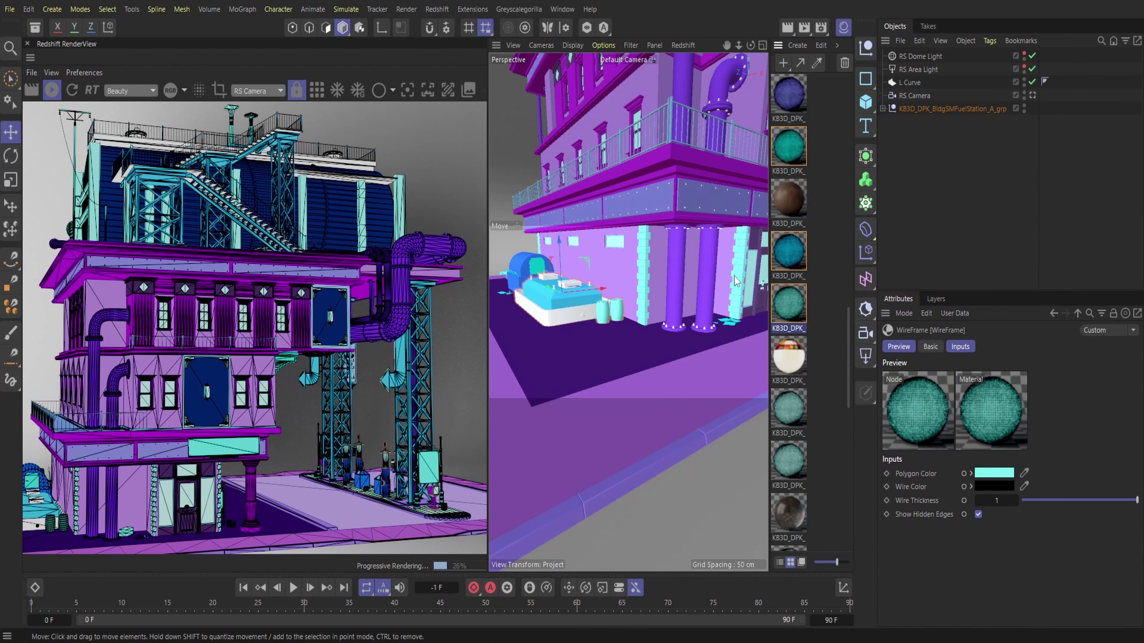
- Hide the Material Manager and save the project
left_click(843, 27)
mouse_move(811, 45)
left_mouse_down()
mouse_move(563, 176)
mouse_move(811, 49)
mouse_move(792, 54)
left_mouse_up()
left_click_drag(823, 45, 765, 45)
left_click(10, 9)
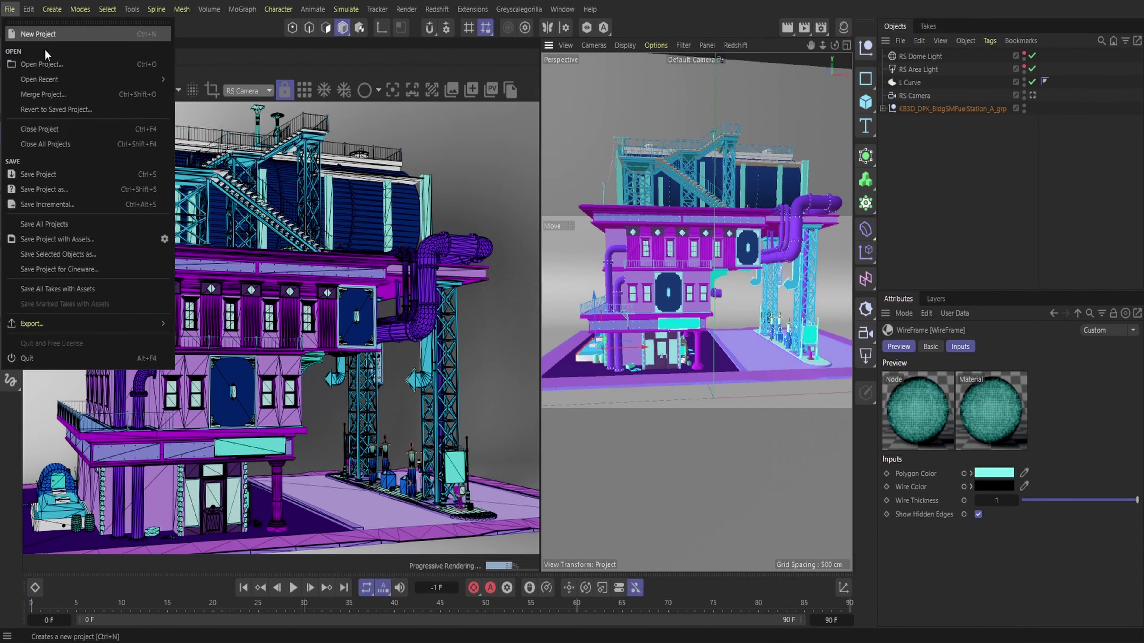
left_click(45, 173)
- Set the RS Dome Light's colour to saturated blue and its intensity to 1
left_click(926, 57)
left_click(972, 477)
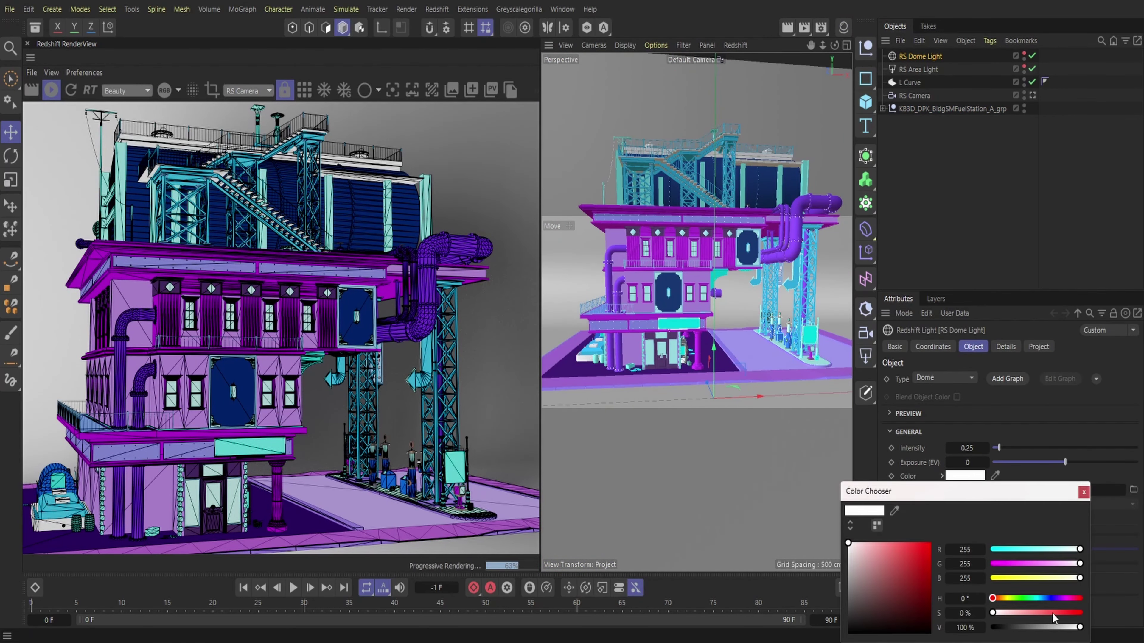
left_click_drag(993, 598, 1050, 598)
left_click(924, 548)
left_click(1083, 491)
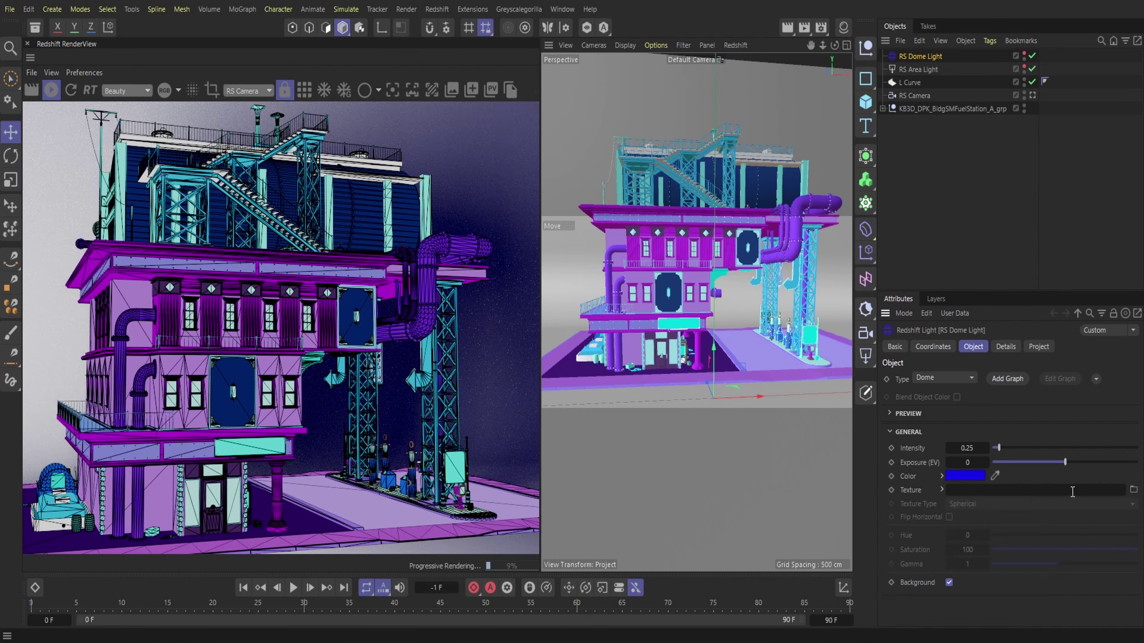
left_click(968, 476)
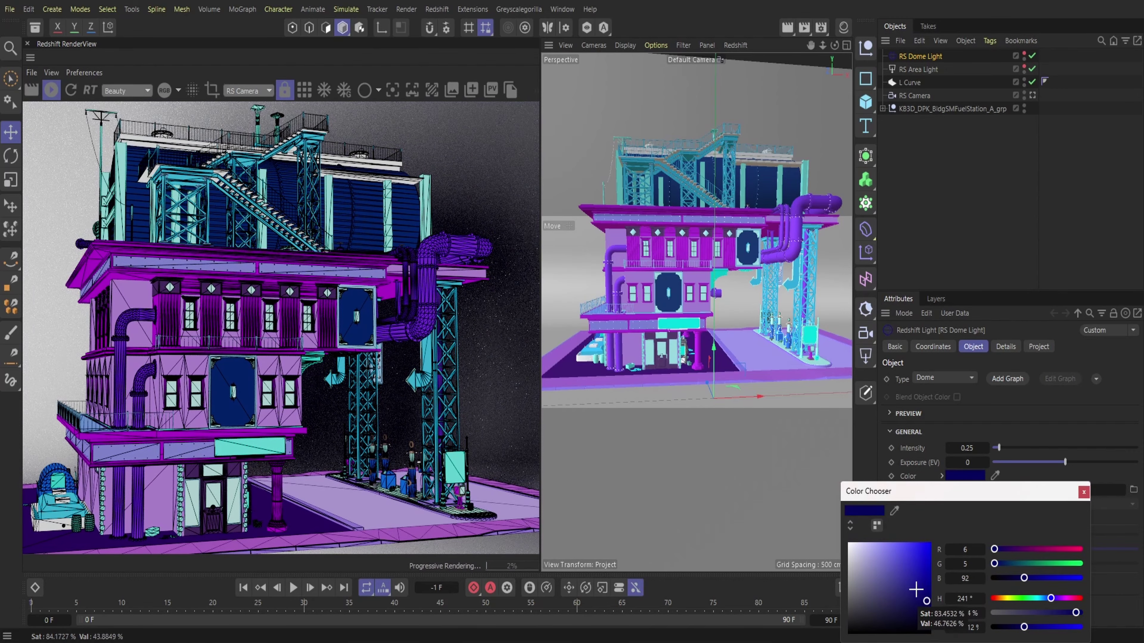
left_click(1082, 491)
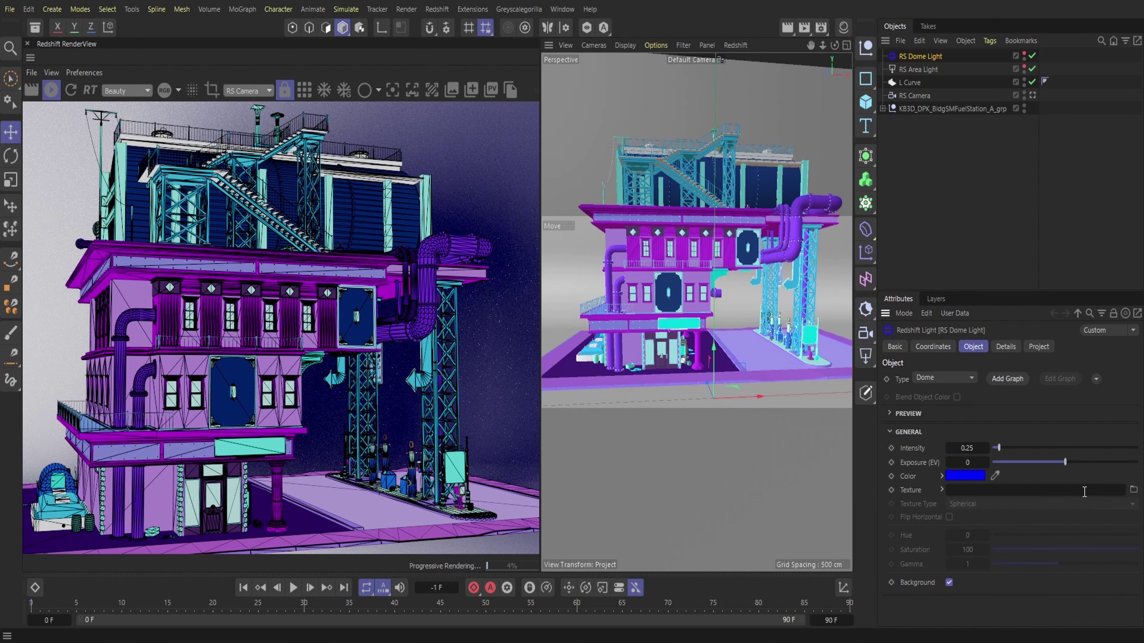
type("1")
key("Return")
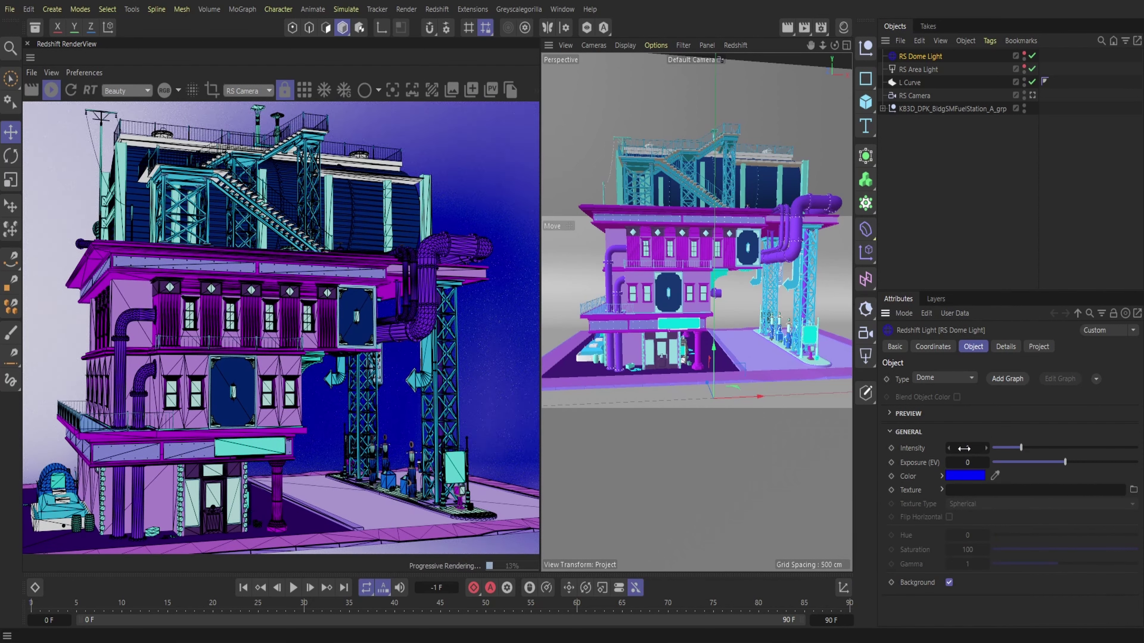
- Move the RS Area Light to the opposite side of the building, further out along its X axis
mouse_move(823, 45)
left_mouse_down()
mouse_move(784, 45)
mouse_move(806, 58)
left_mouse_up()
left_click(917, 69)
left_click_drag(574, 320, 806, 365)
left_click_drag(822, 45, 792, 45)
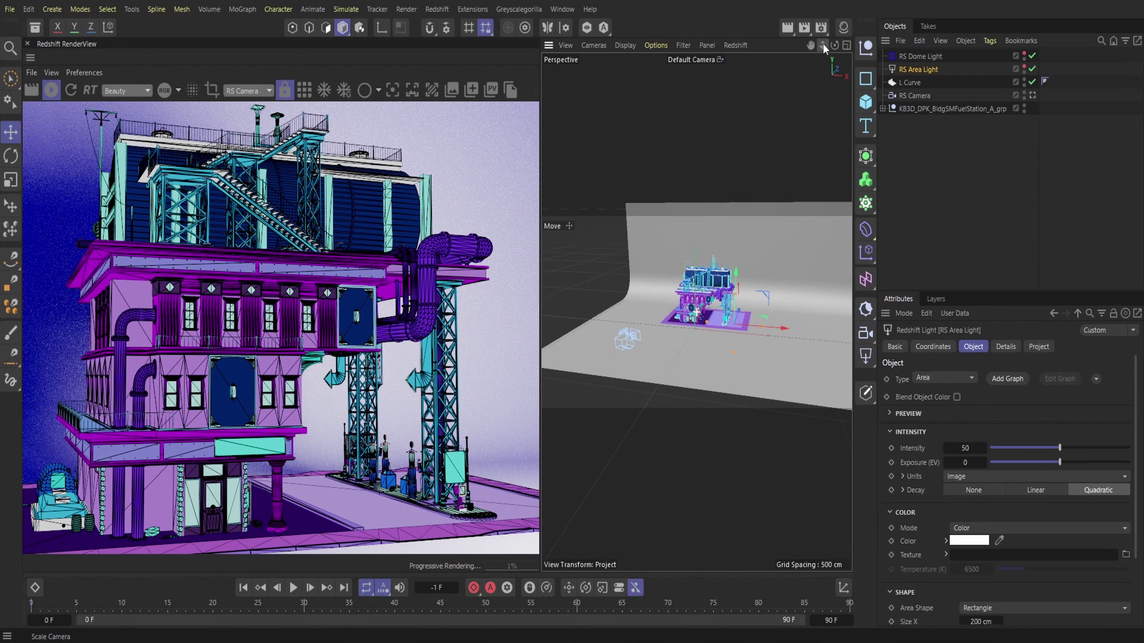
left_click_drag(764, 329, 814, 333)
- Set the RS Area Light's colour to pale cyan, RGB 202, 240, 240
left_click(968, 541)
left_click_drag(1083, 550, 1050, 550)
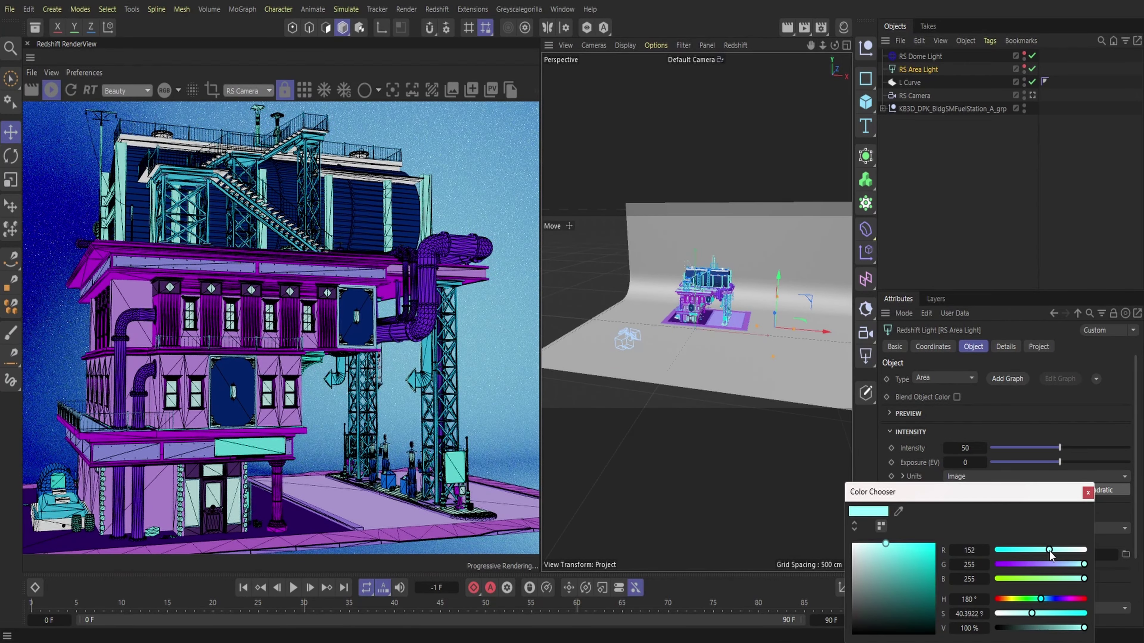
left_click(865, 549)
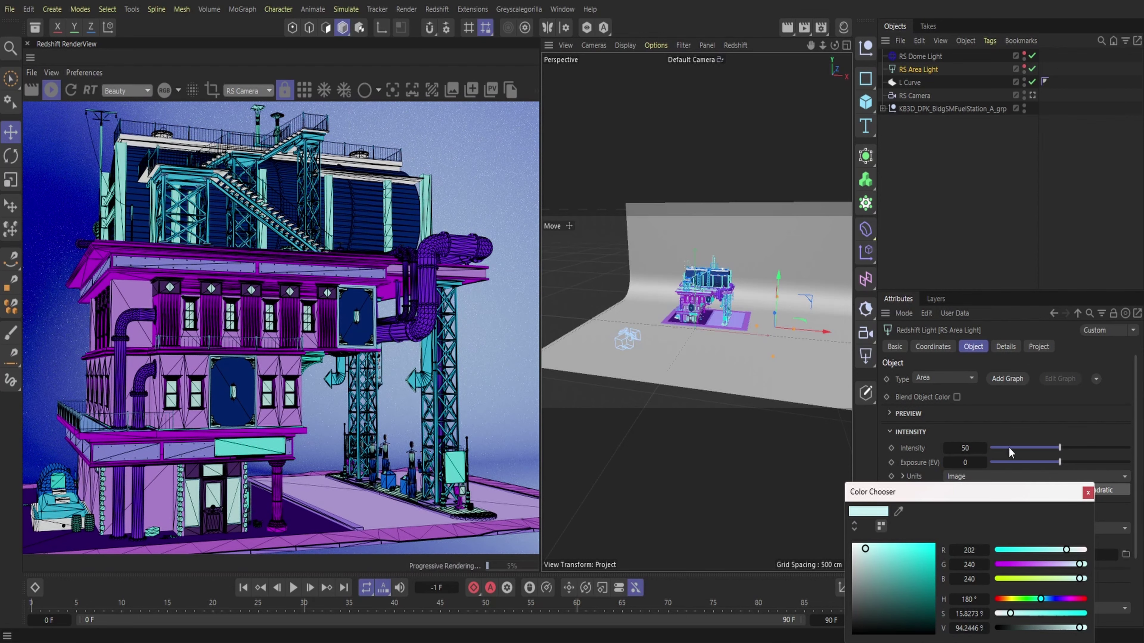
left_click(1087, 493)
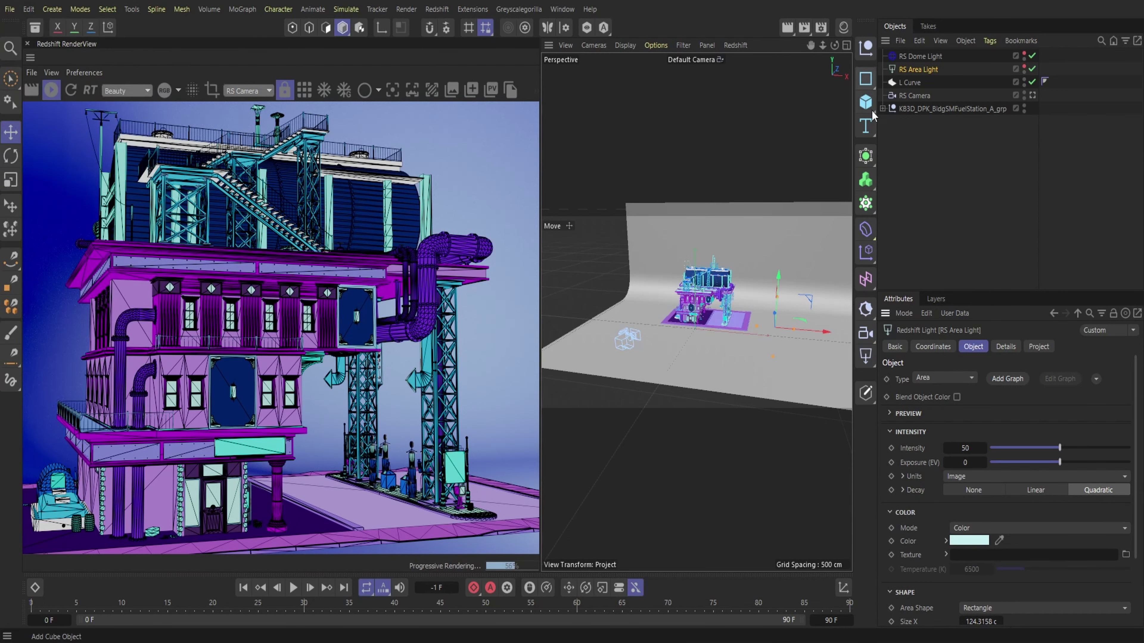
- Add a Landscape primitive to the scene and position it behind the building
left_click_drag(865, 102, 994, 221)
left_click_drag(712, 326, 706, 323)
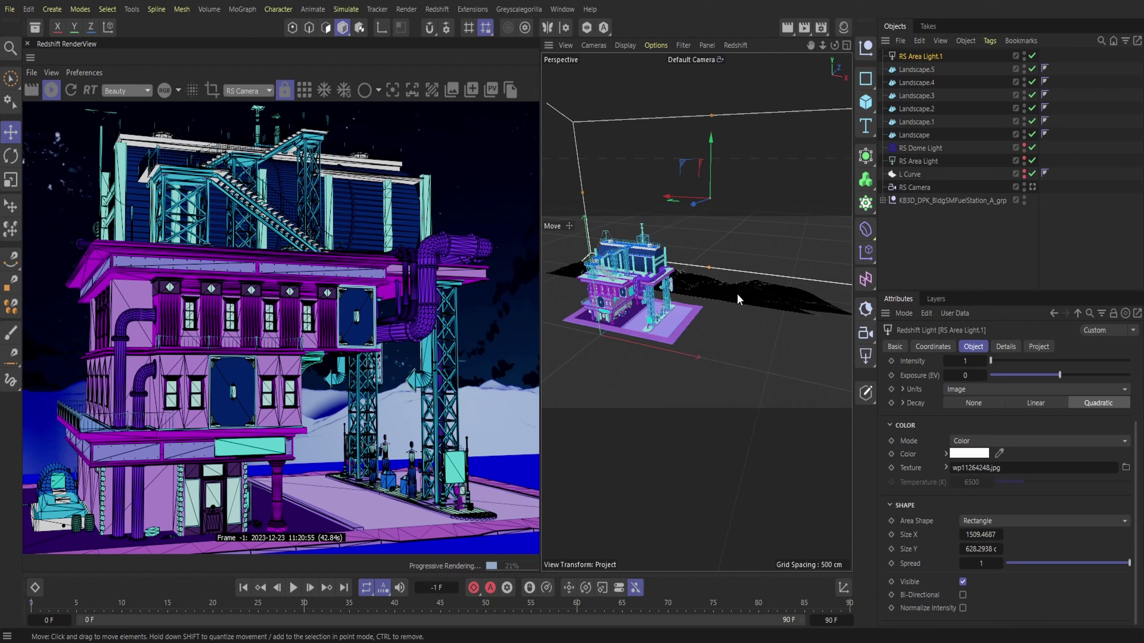
- Limit the RS Area Light to the KB3D_DPK_BldgSMFuelStation_A_grp group by setting its project mode to Include
left_click(919, 161)
left_click(1039, 347)
left_click_drag(909, 198, 963, 391)
left_click(964, 377)
left_click(966, 391)
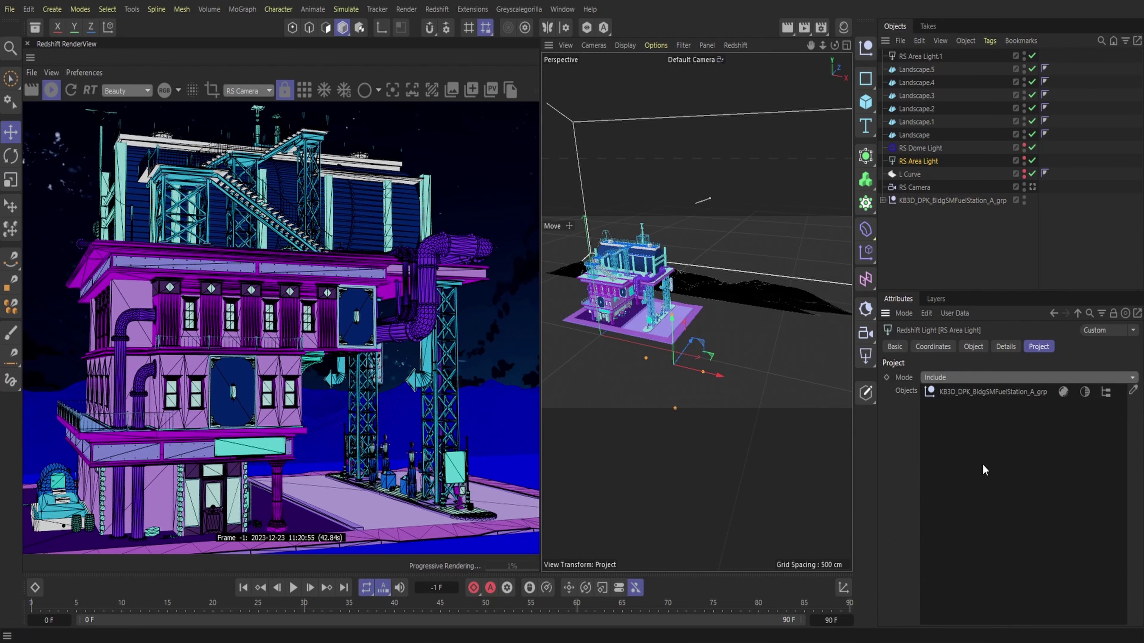
- Shift the textured backdrop light RS Area Light.1 vertically and narrow it to about 1229 cm wide
left_click(916, 56)
key("o")
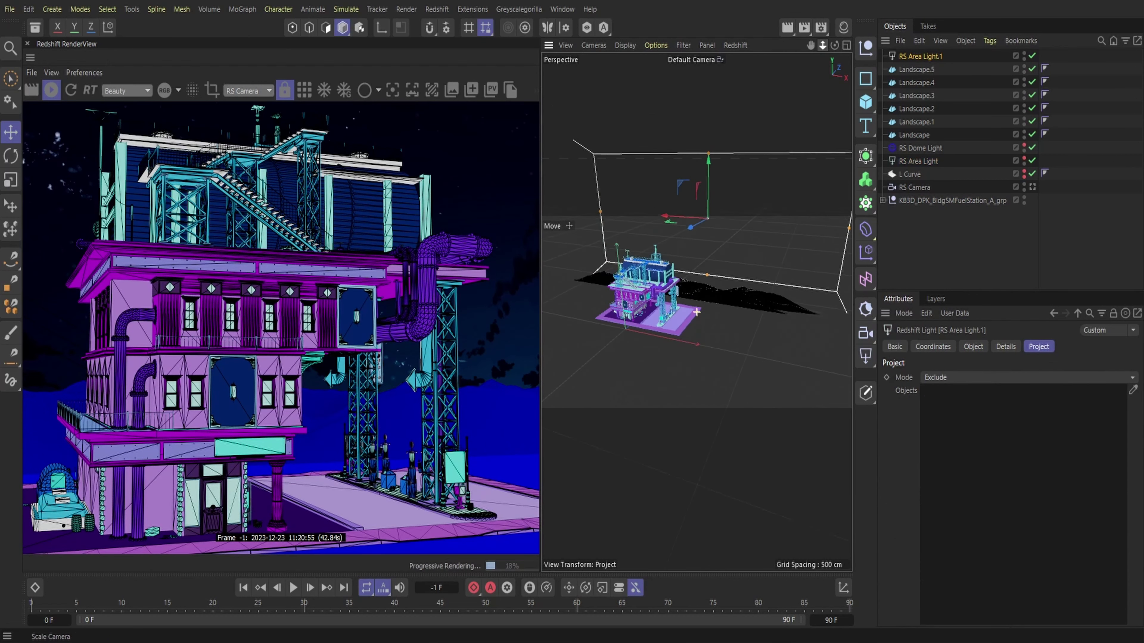
left_click_drag(706, 227, 706, 221)
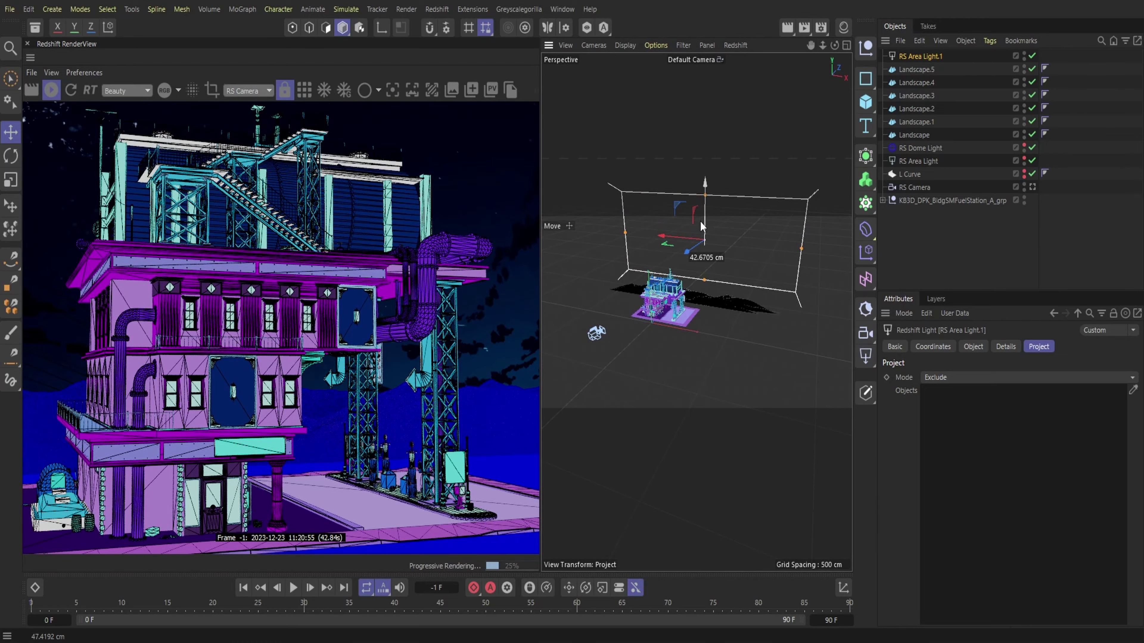
left_click_drag(625, 232, 692, 239)
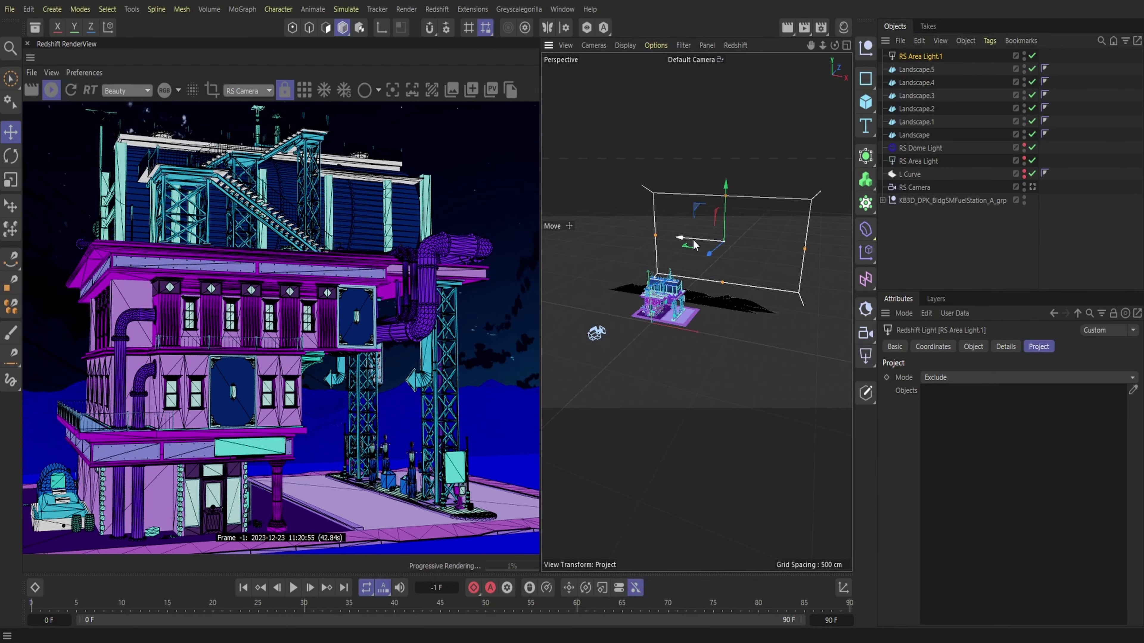
- Turn off the RS Dome Light and lower the RS Area Light's intensity to 0
left_click(1032, 147)
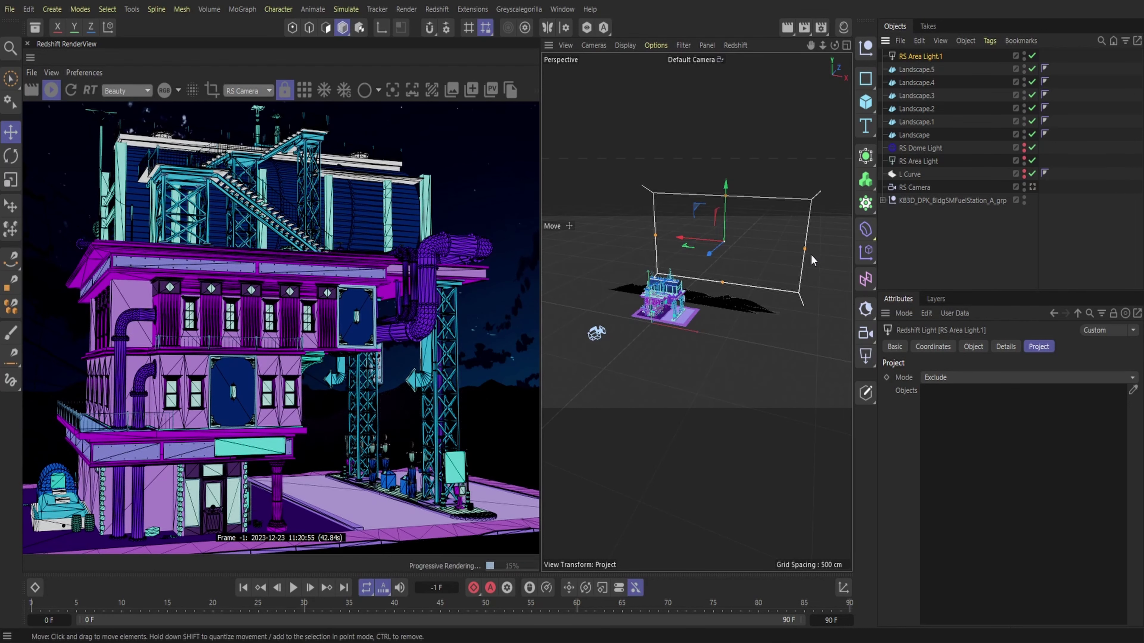
left_click(918, 160)
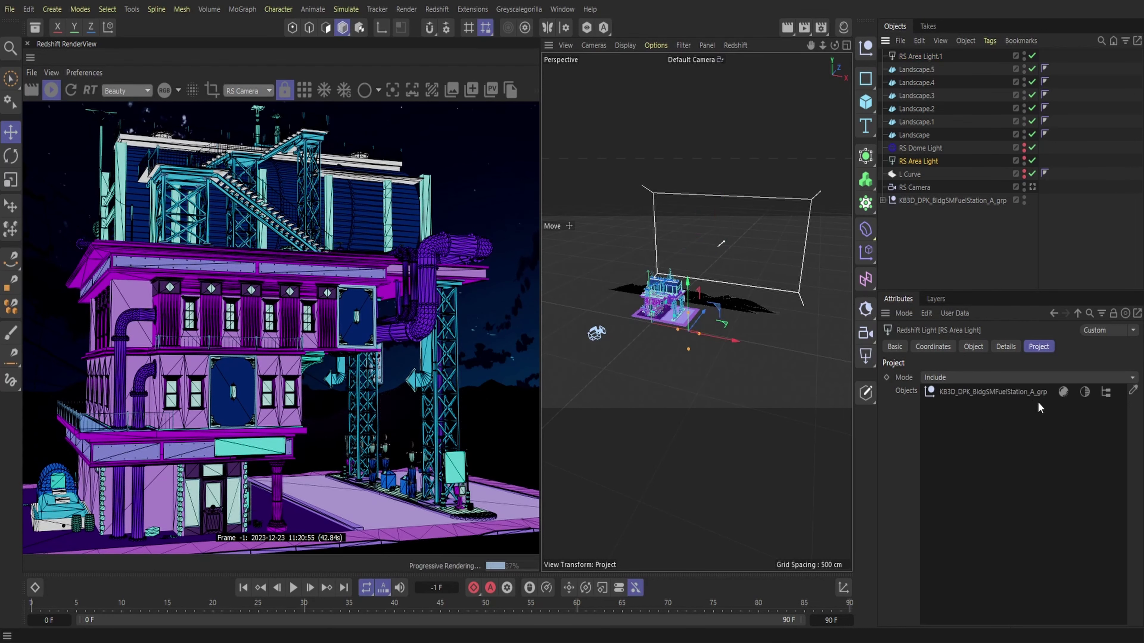
left_click(973, 347)
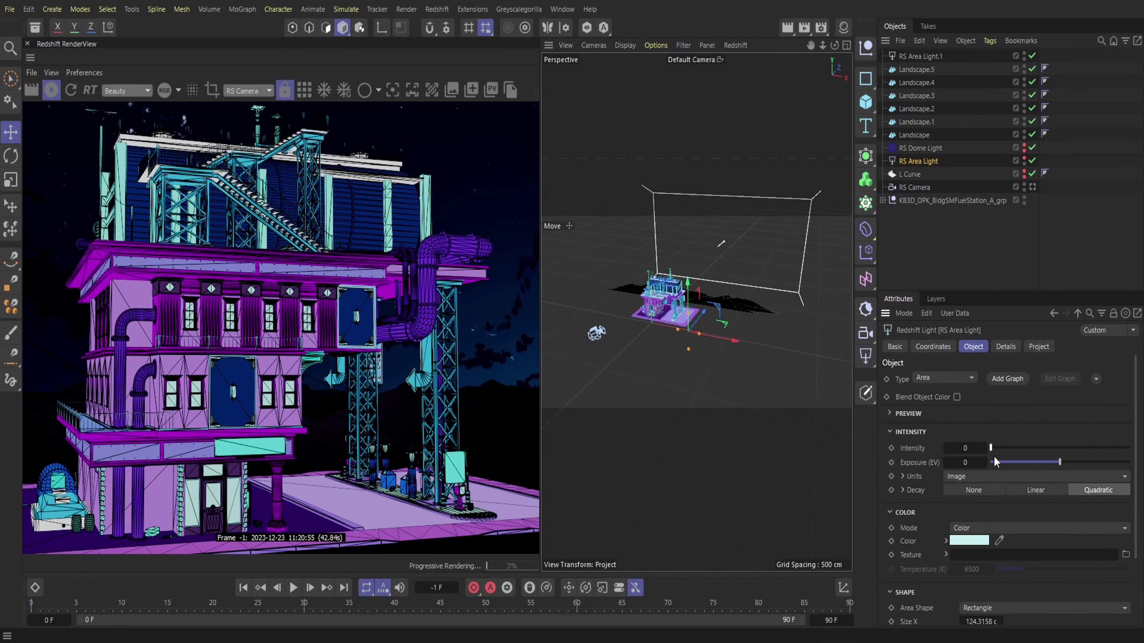
- Set RS Area Light.1's intensity to 2, then shift it about 82 cm sideways and widen it to about 1345 cm
left_click(971, 55)
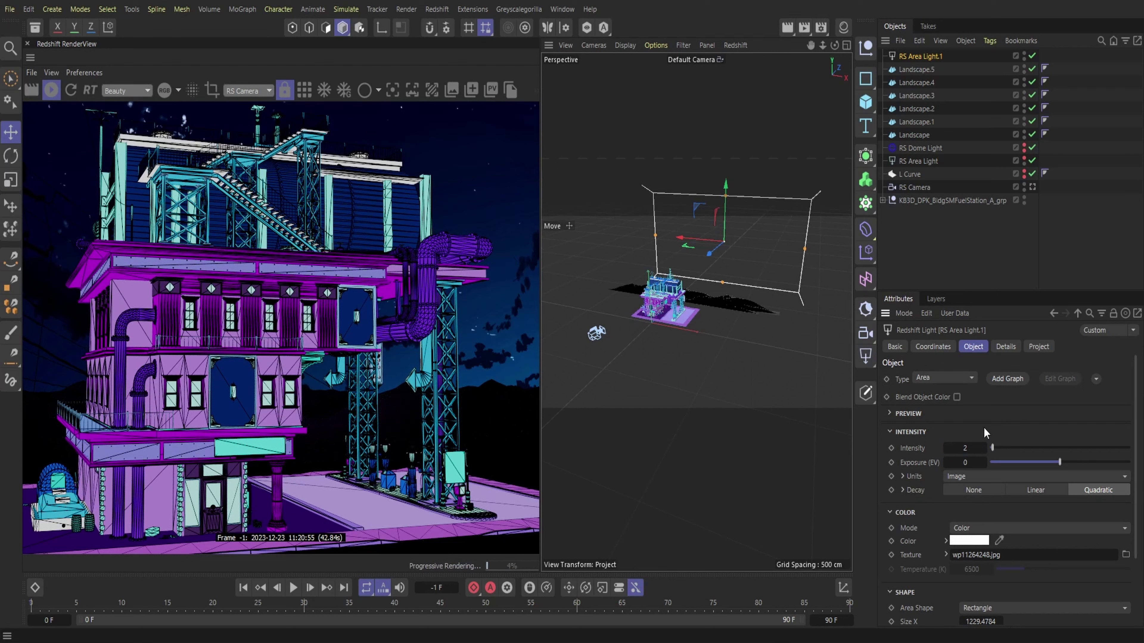
left_click_drag(695, 236, 685, 237)
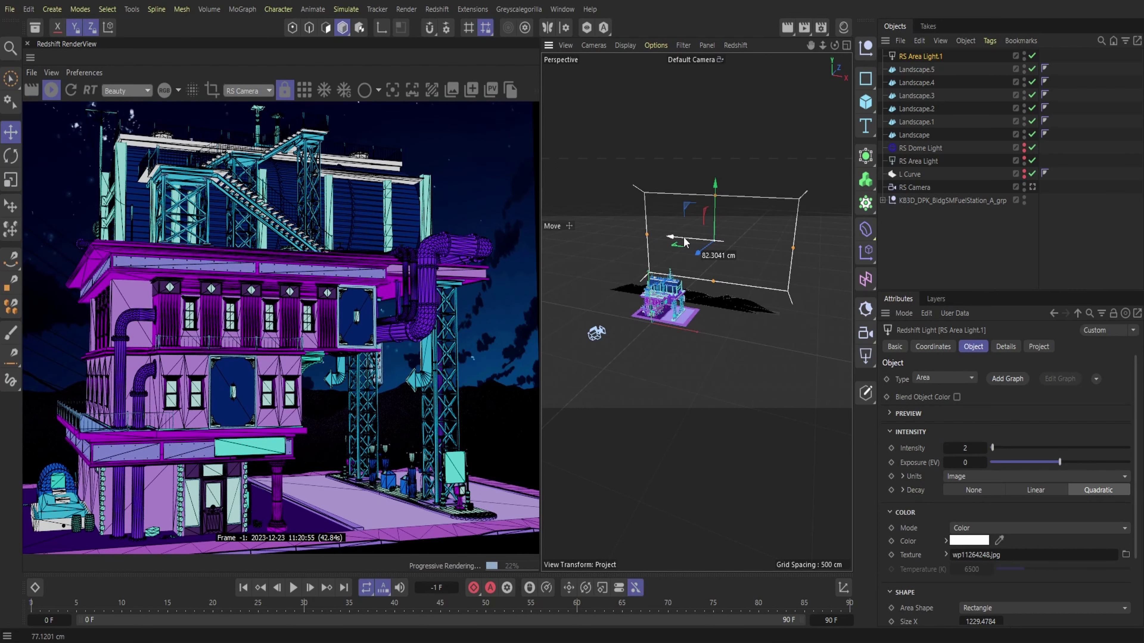
left_click_drag(794, 247, 801, 247)
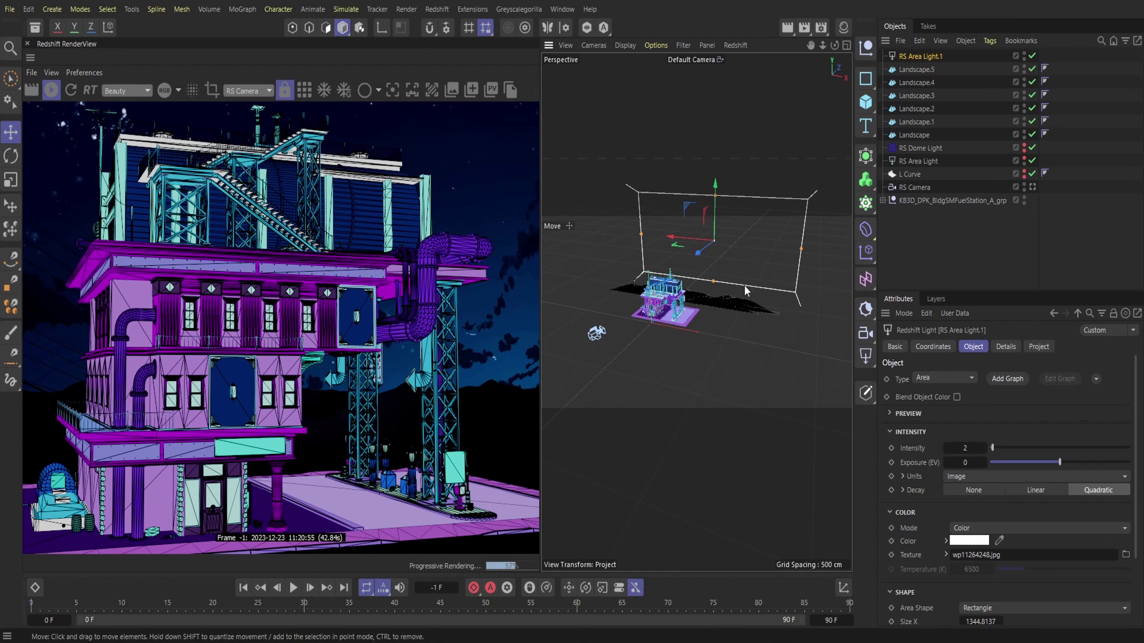
- Create another Redshift camera, look through RS Camera in the viewport and orbit to a new angle on the building
left_click(708, 61)
left_click(436, 9)
mouse_move(472, 63)
left_click(549, 61)
left_click(709, 61)
left_click(743, 106)
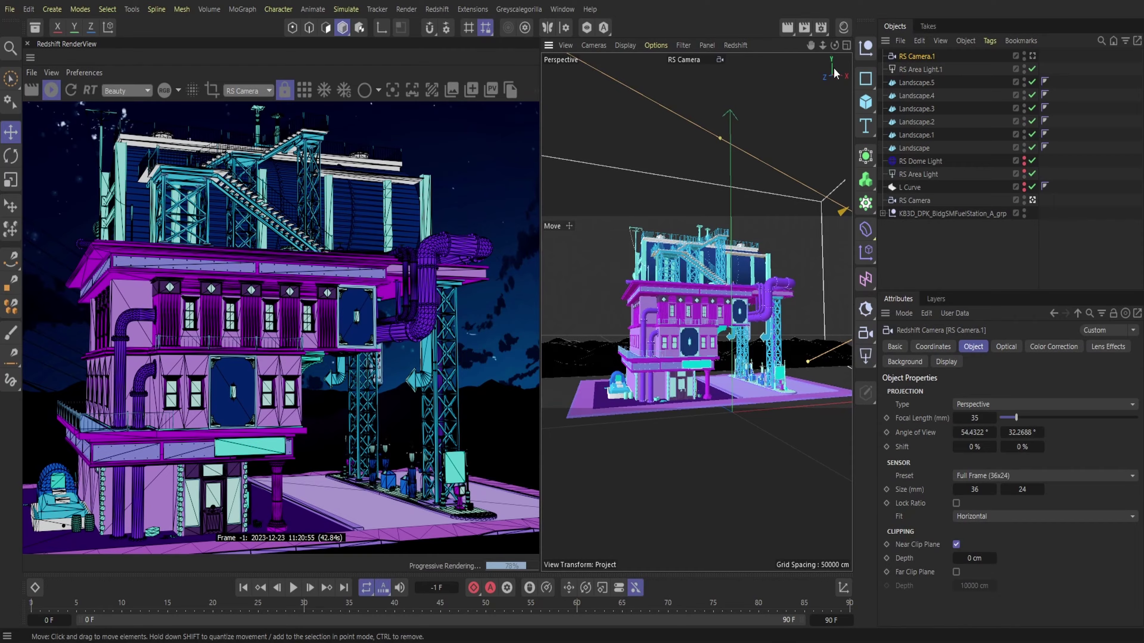
mouse_move(834, 45)
left_mouse_down()
mouse_move(776, 50)
mouse_move(814, 41)
left_mouse_up()
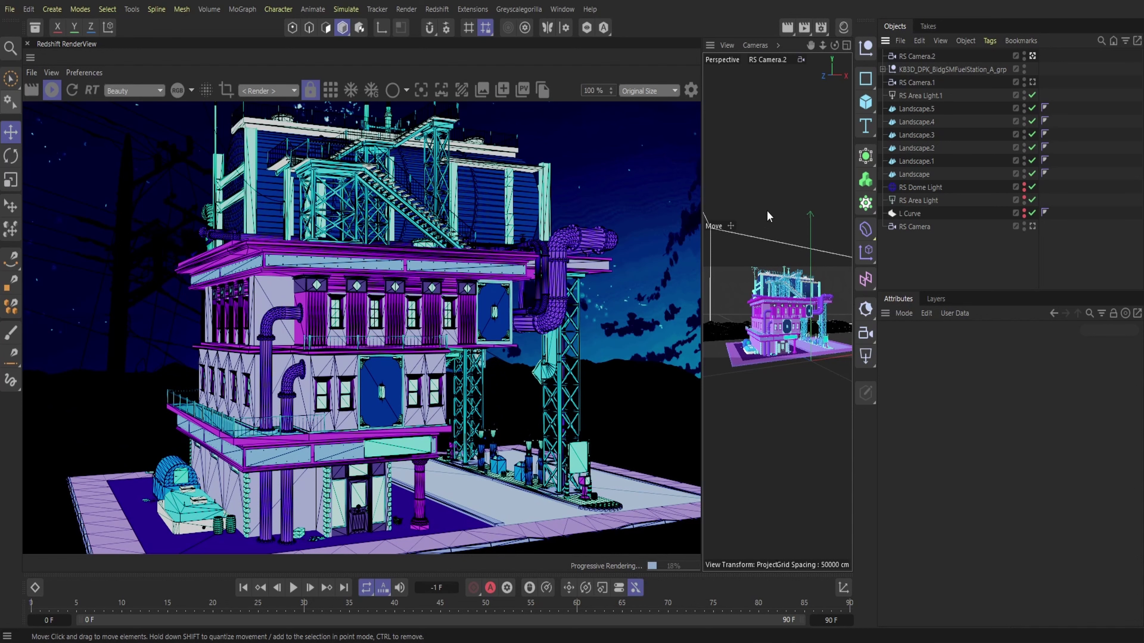
- Set the render output to the 2560 x 1600 preset and close the render settings
left_click(820, 27)
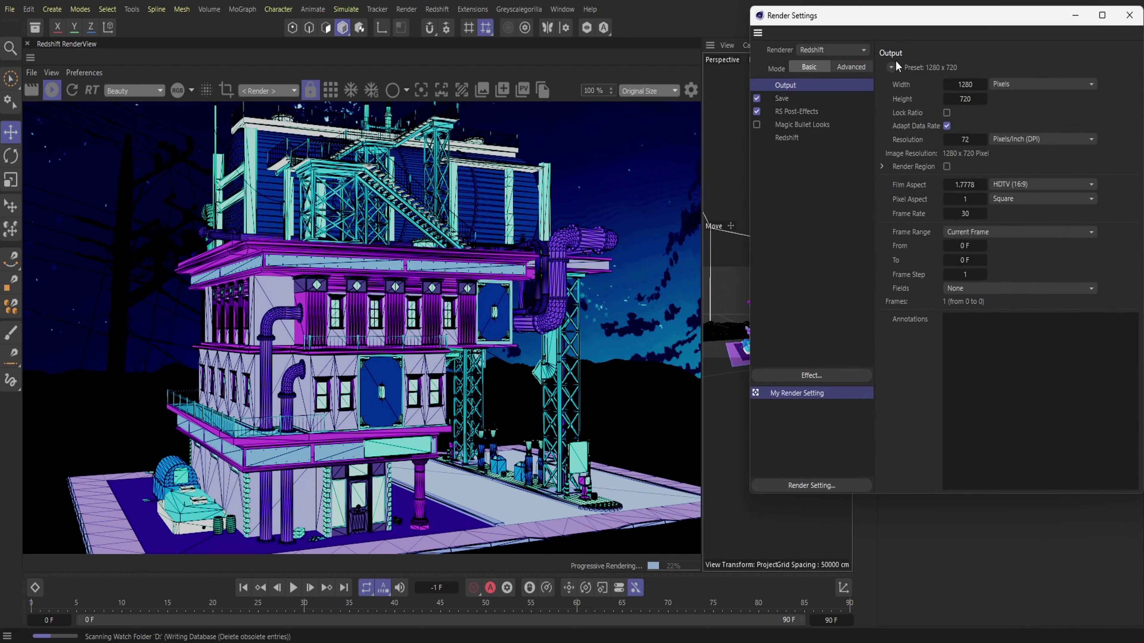
left_click(891, 66)
mouse_move(901, 83)
left_click(1012, 220)
left_click(787, 137)
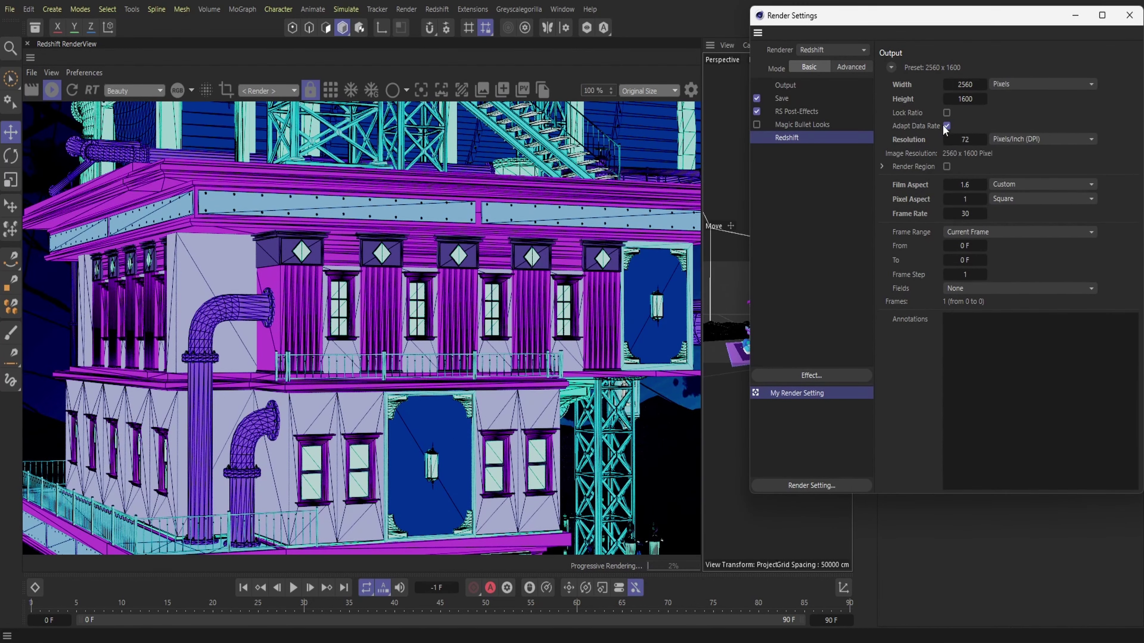
left_click(785, 85)
left_click(1128, 15)
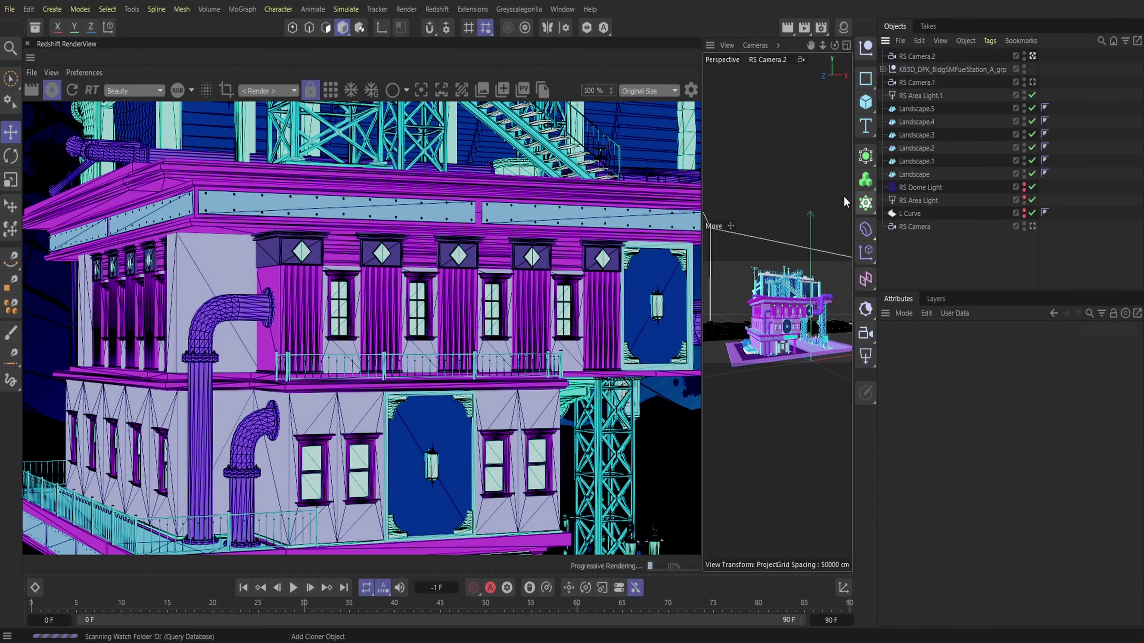
- Select RS Area Light.1 behind the building and slightly reframe the RS Camera.2 view
left_click(850, 291)
left_click_drag(850, 291, 762, 244)
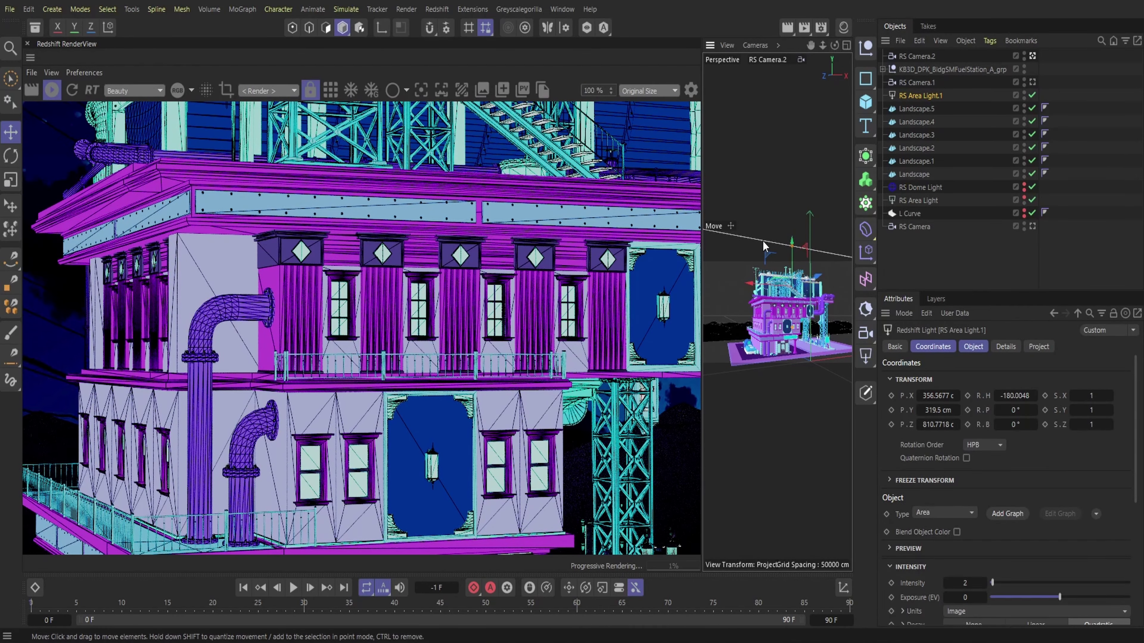